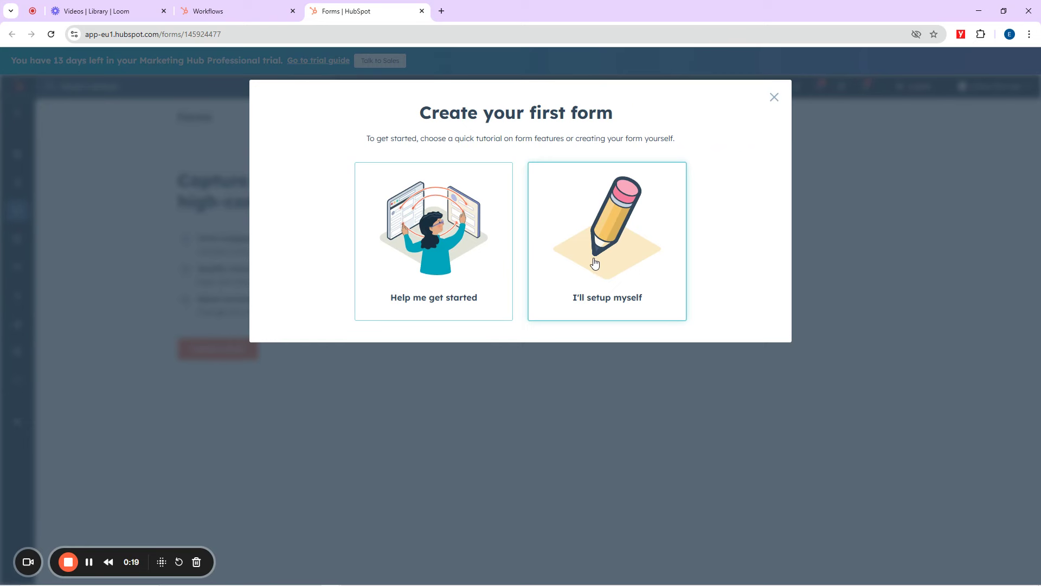
# Step: Build the new form yourself instead of the guided tutorial, then switch to Workflows
pyautogui.click(595, 263)
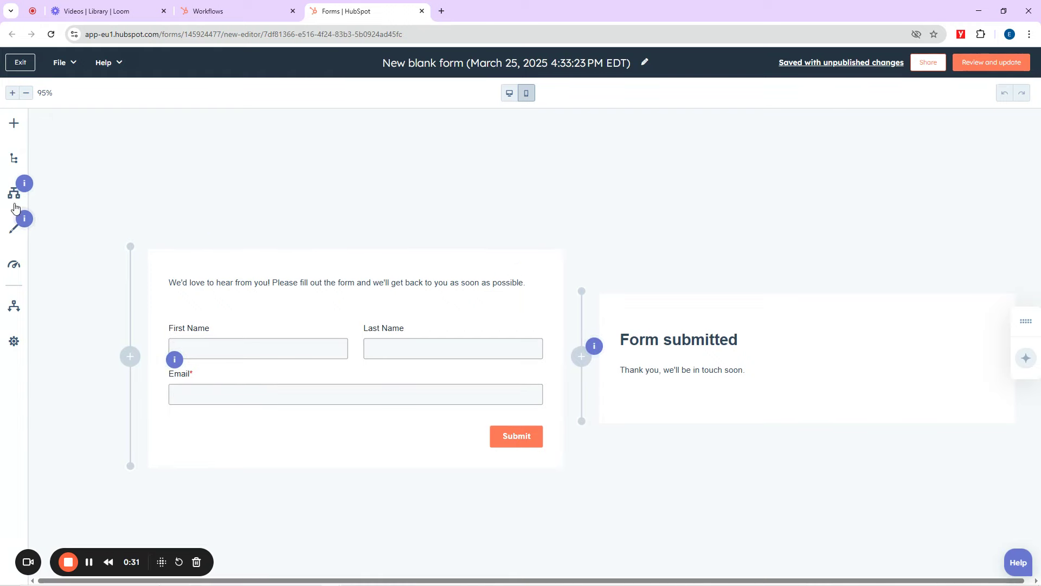
pyautogui.click(239, 5)
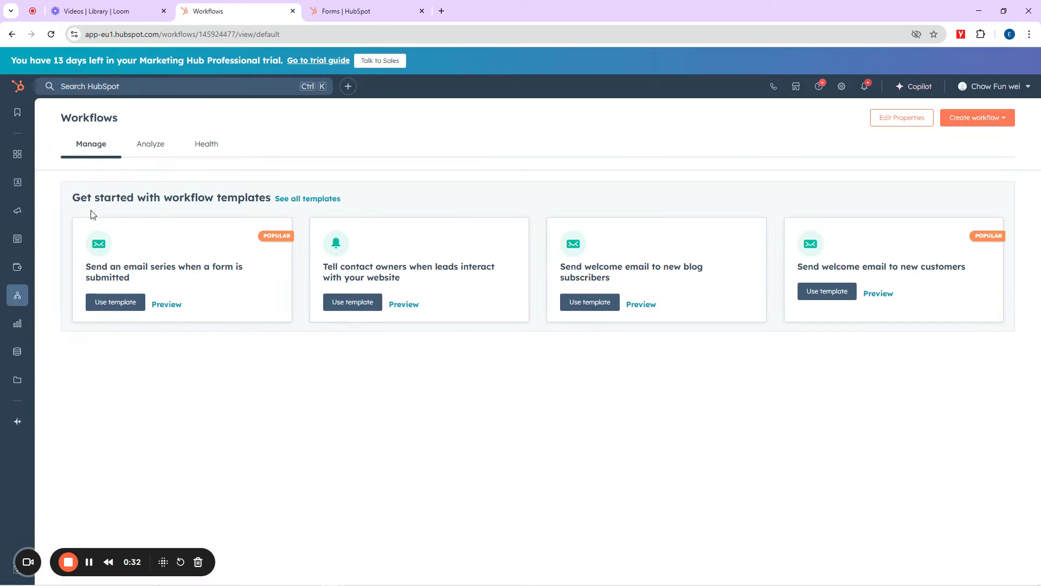
# Step: Go back to the form editor, exit to the Forms list, and start another form
pyautogui.click(347, 11)
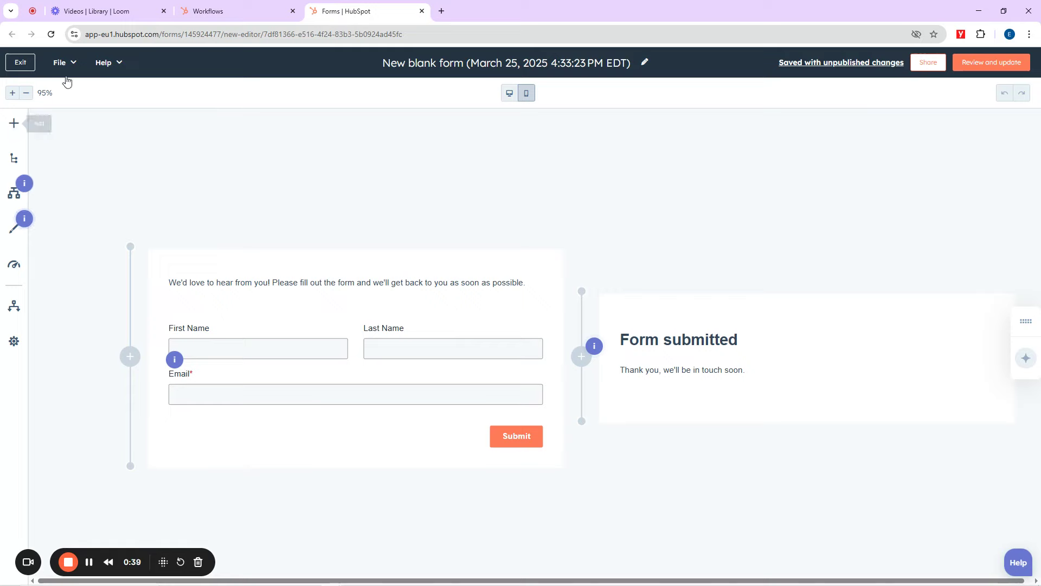
pyautogui.click(24, 63)
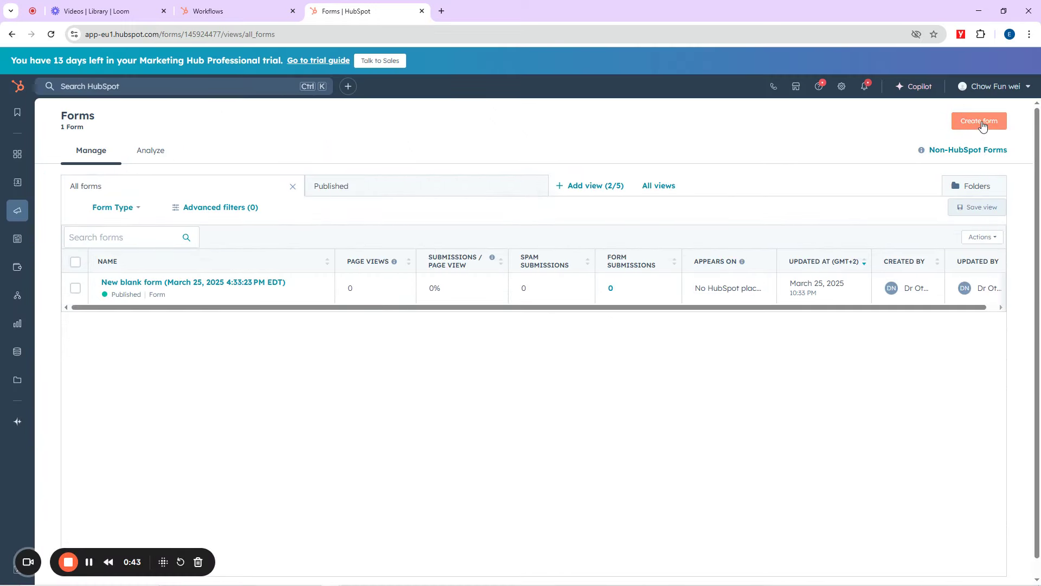
pyautogui.click(983, 124)
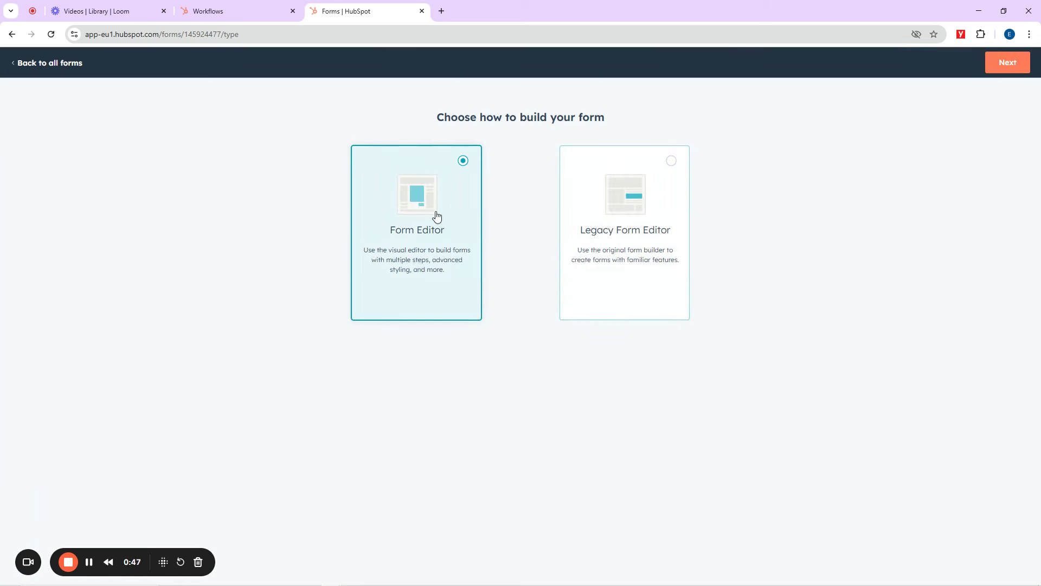
# Step: Start a new form in the Legacy Form Editor using the Blank template
pyautogui.click(641, 209)
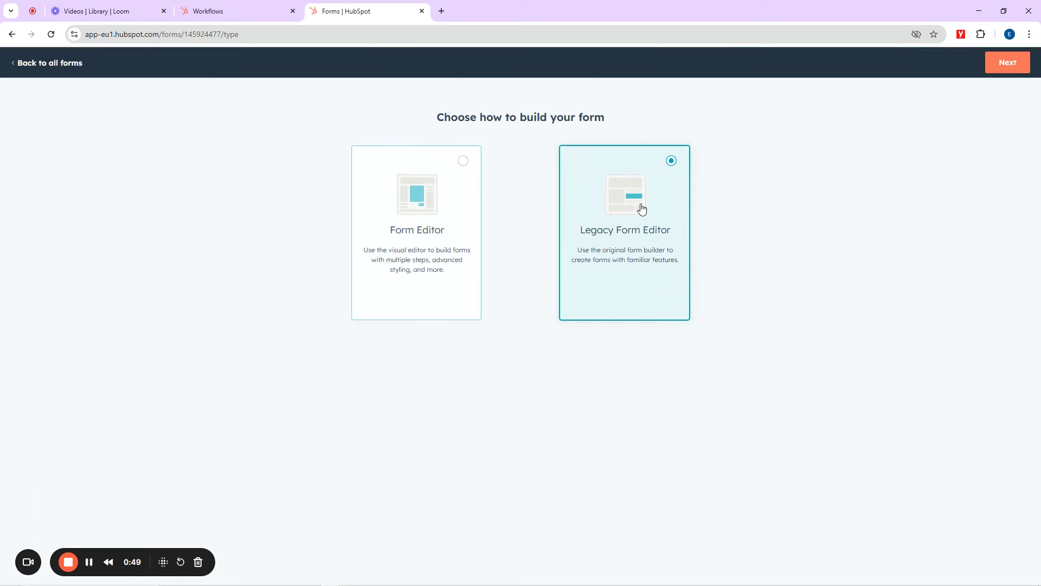
pyautogui.click(1006, 64)
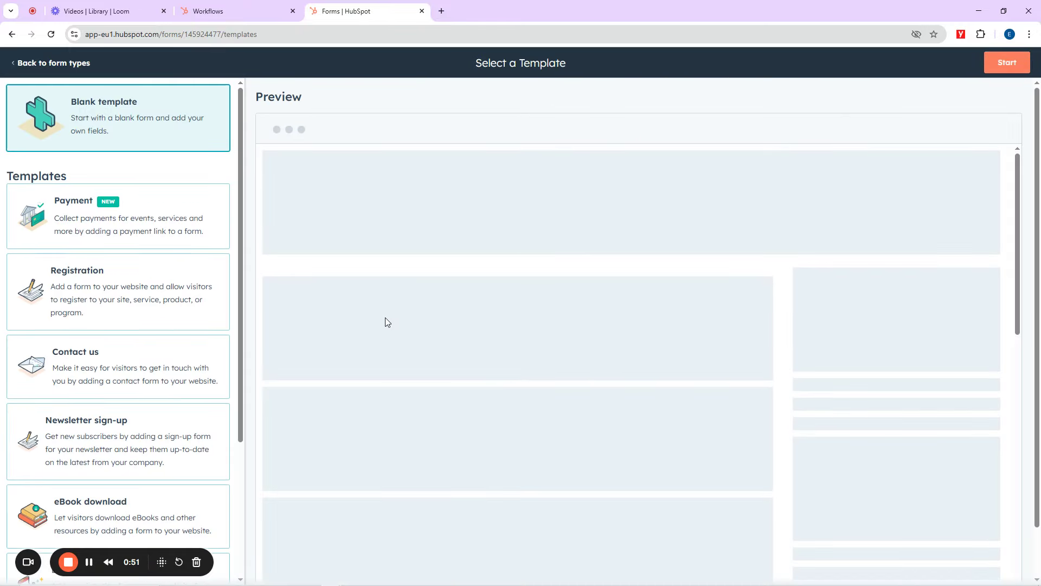
pyautogui.scroll(-3, 144, 312)
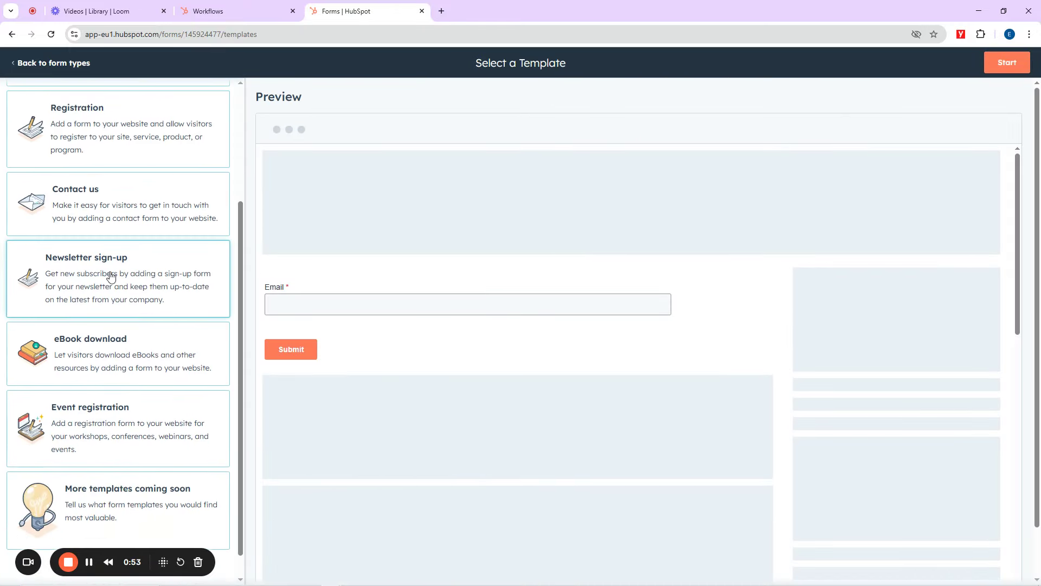
pyautogui.scroll(3, 105, 194)
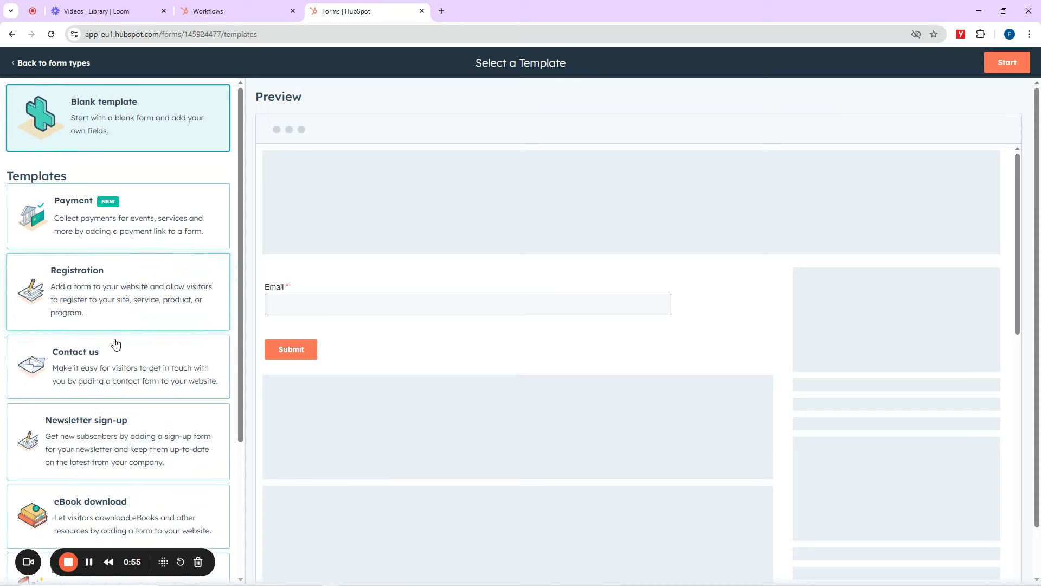
pyautogui.scroll(-3, 113, 347)
pyautogui.scroll(4, 111, 344)
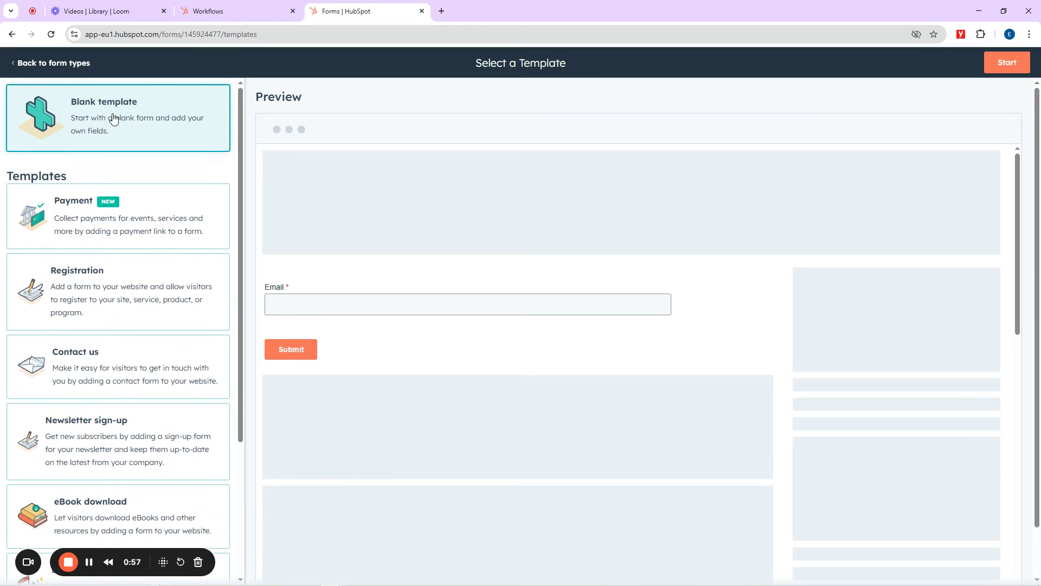
pyautogui.click(1003, 63)
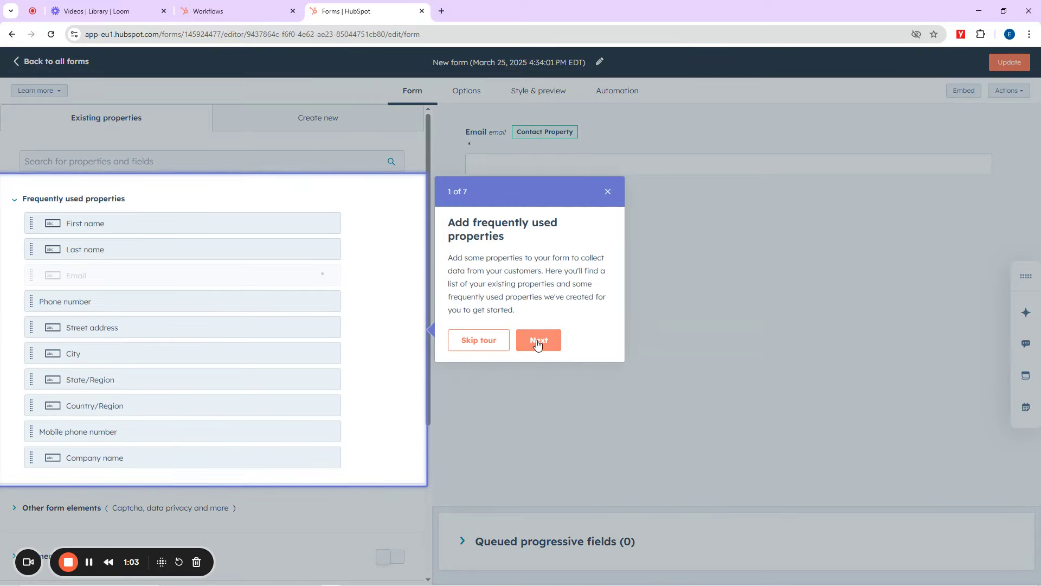
# Step: Skip the editor tour and rename the form to 'App Registration form 1-3E'
pyautogui.click(477, 340)
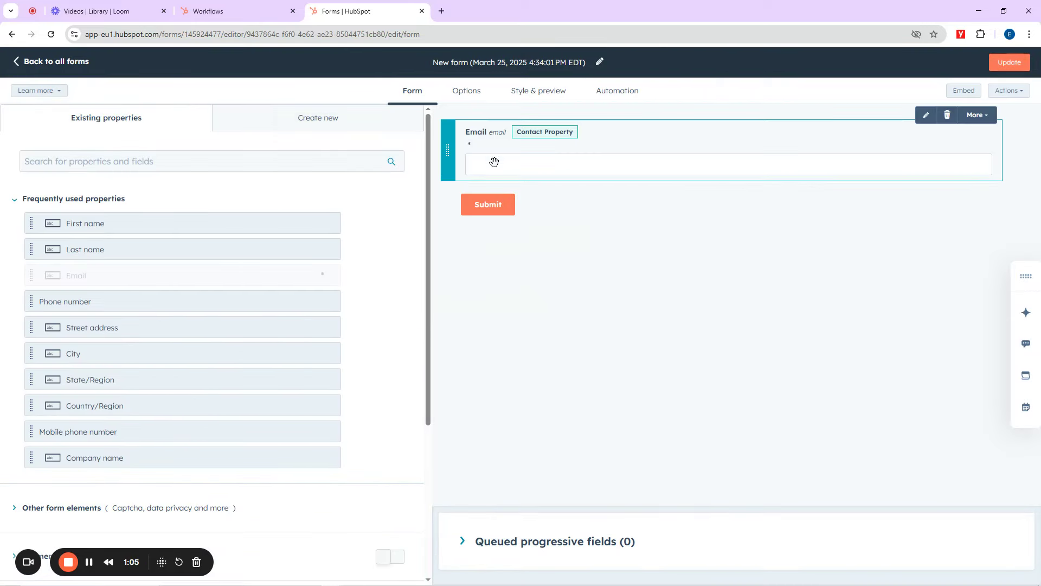
pyautogui.click(525, 62)
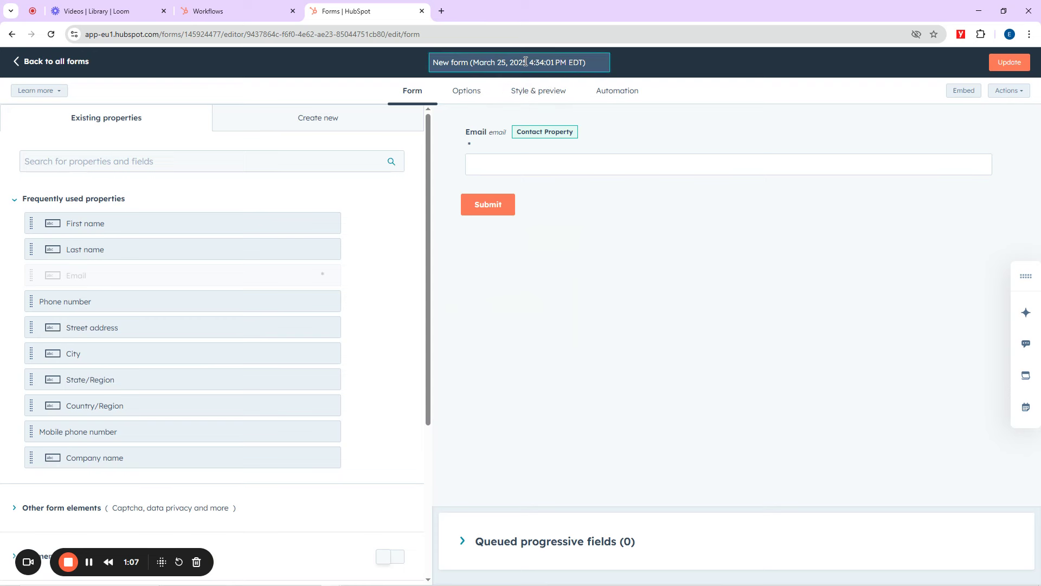
pyautogui.press('BackSpace')
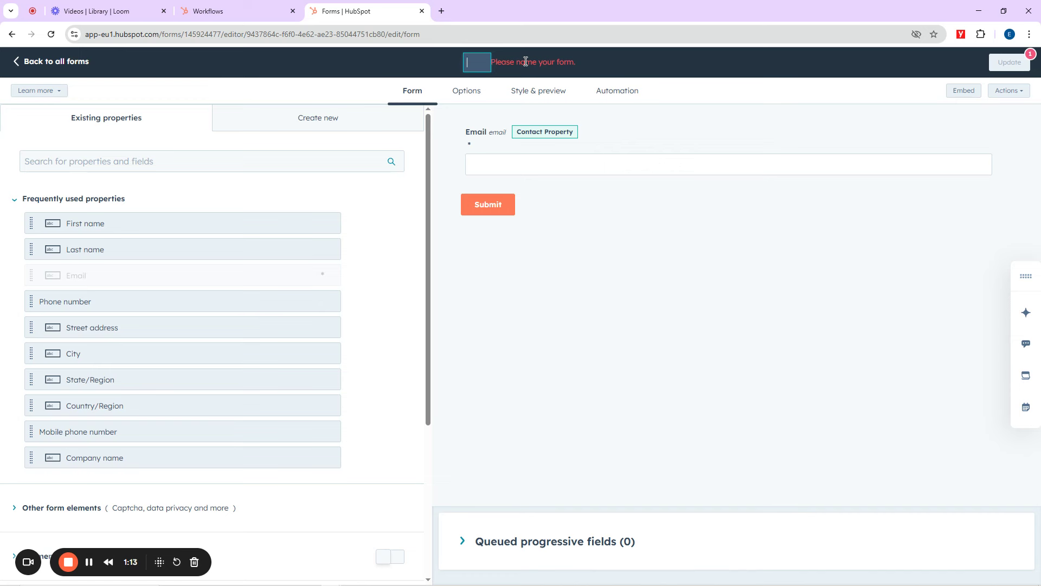
pyautogui.write('App Re')
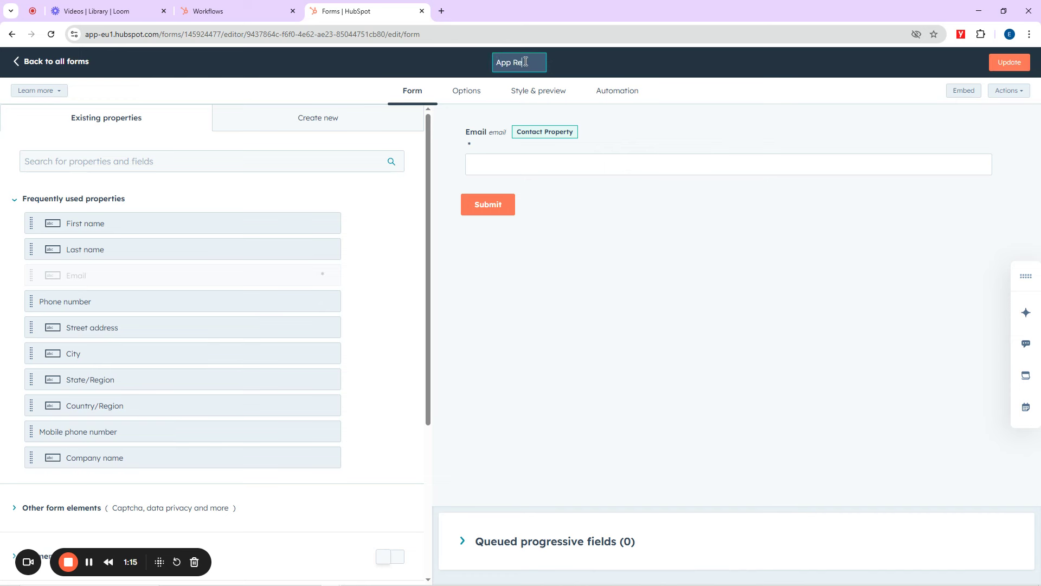
pyautogui.write('gistra')
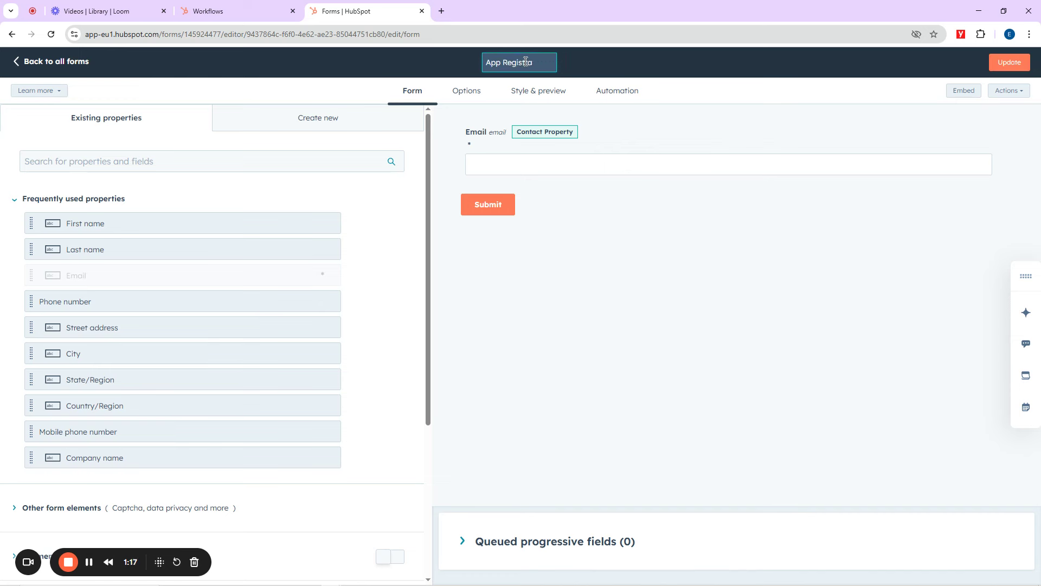
pyautogui.write('tion form')
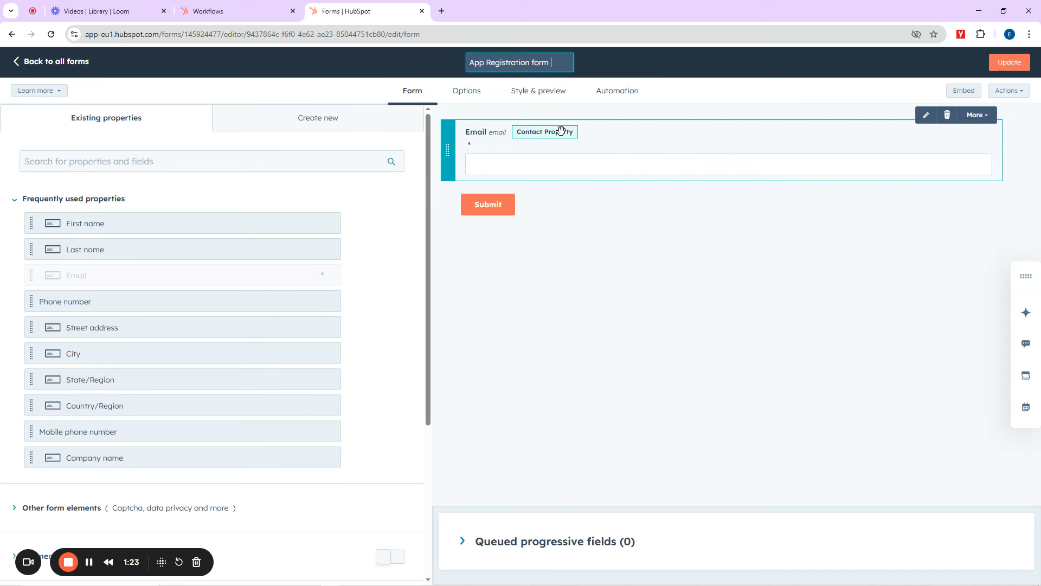
pyautogui.write(' 1-')
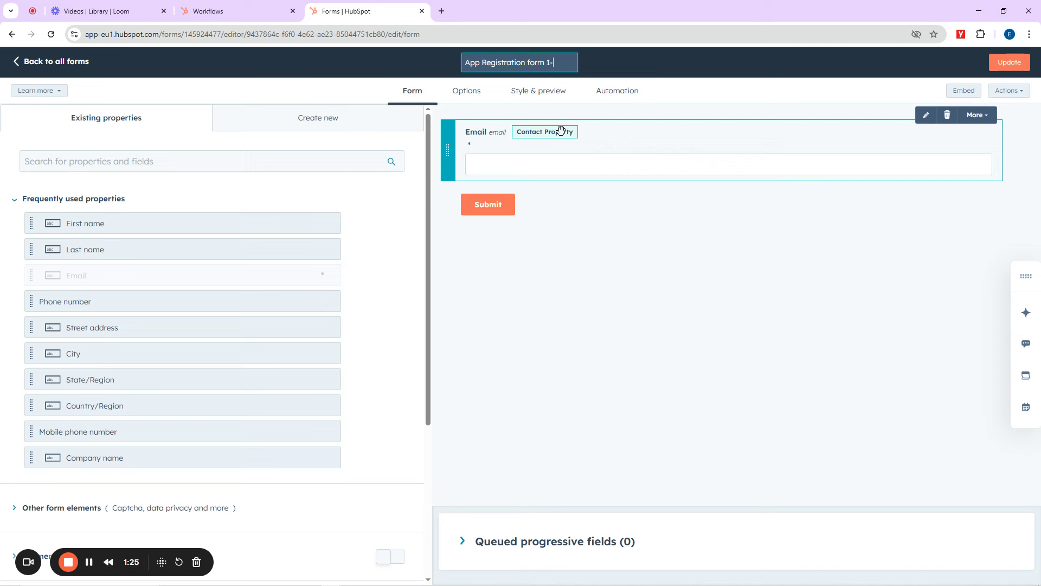
pyautogui.write('3E')
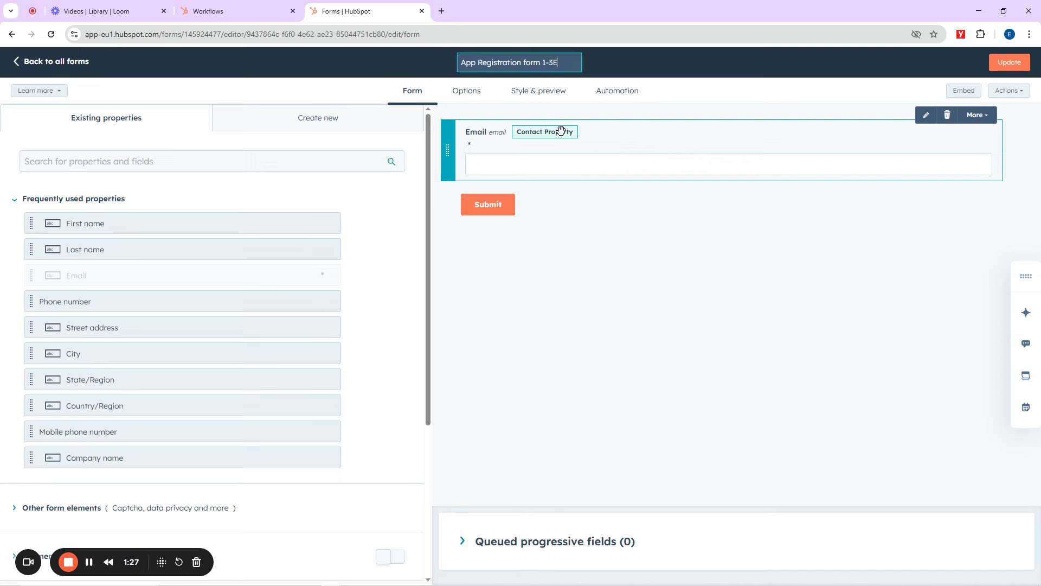
pyautogui.click(672, 56)
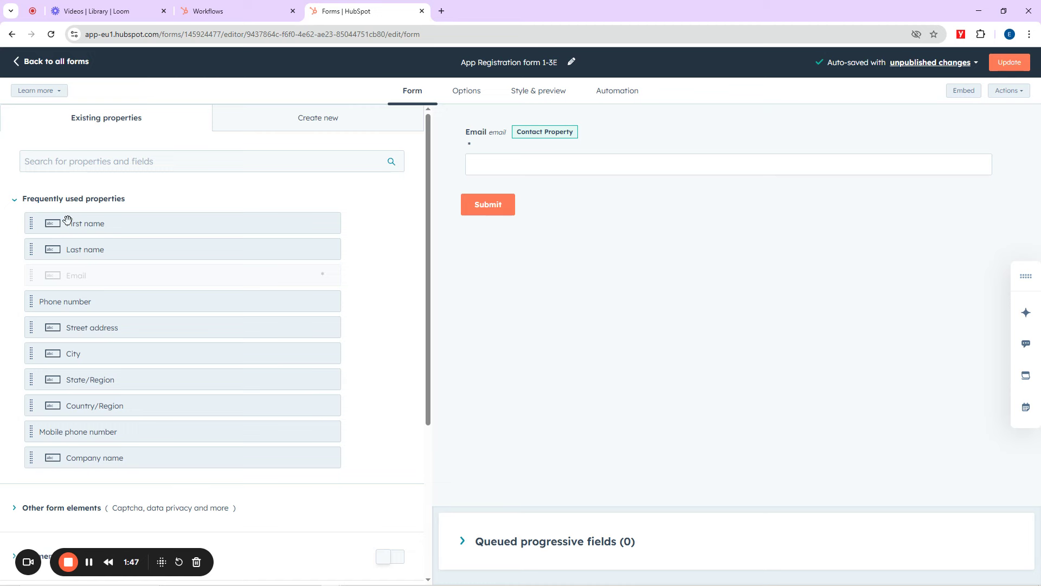
# Step: Add First name, Last name and Mobile phone number fields above Email
pyautogui.moveTo(32, 225); pyautogui.dragTo(471, 122)
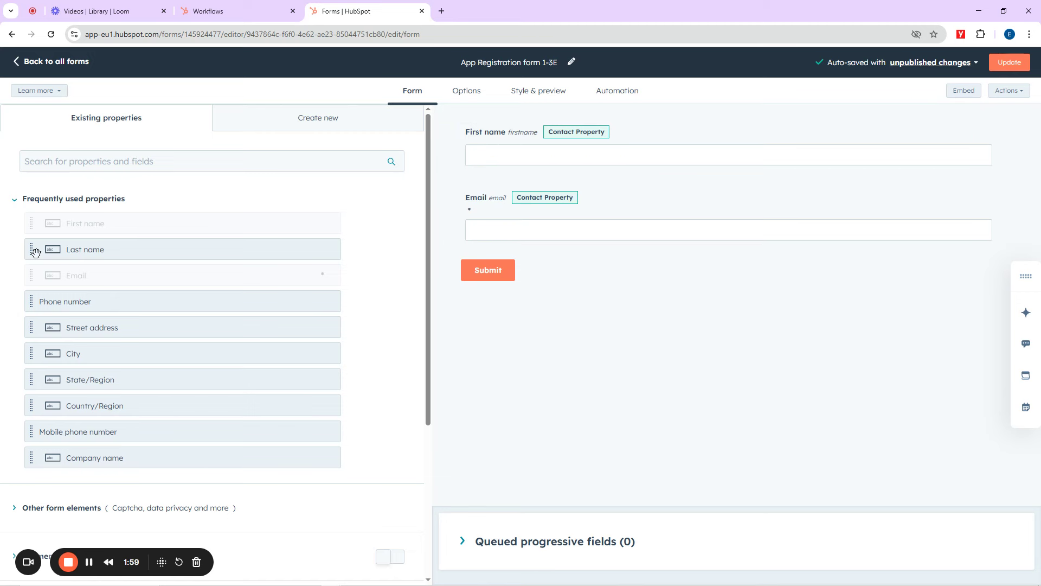
pyautogui.moveTo(34, 251); pyautogui.dragTo(482, 186)
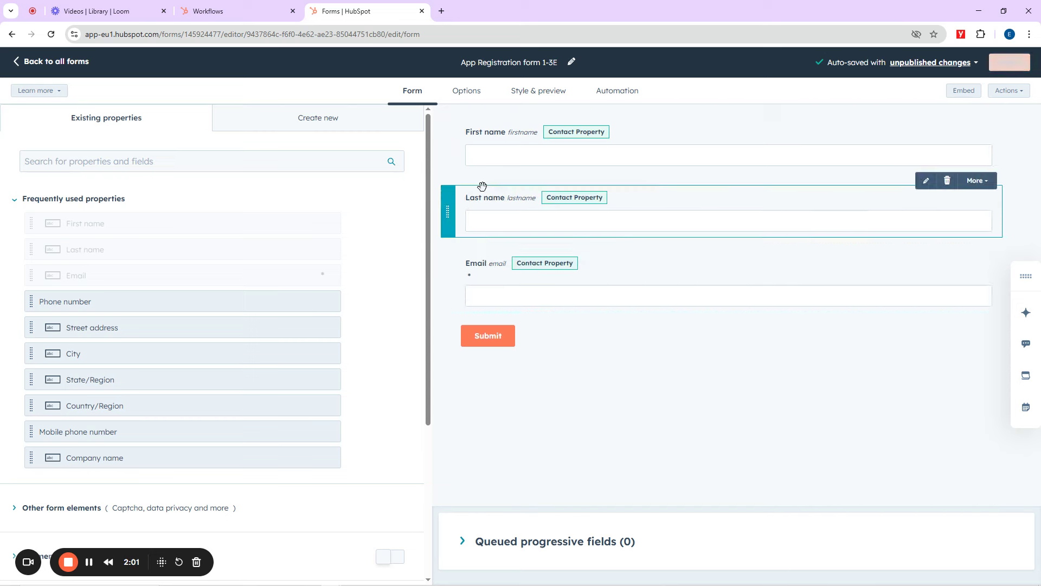
pyautogui.scroll(-2, 154, 325)
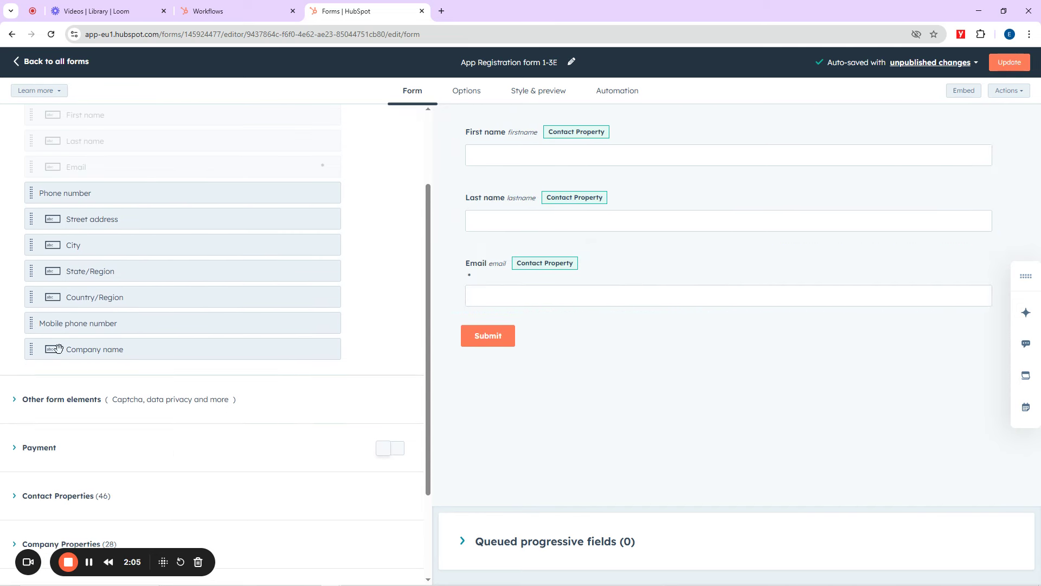
pyautogui.moveTo(31, 322); pyautogui.dragTo(498, 253)
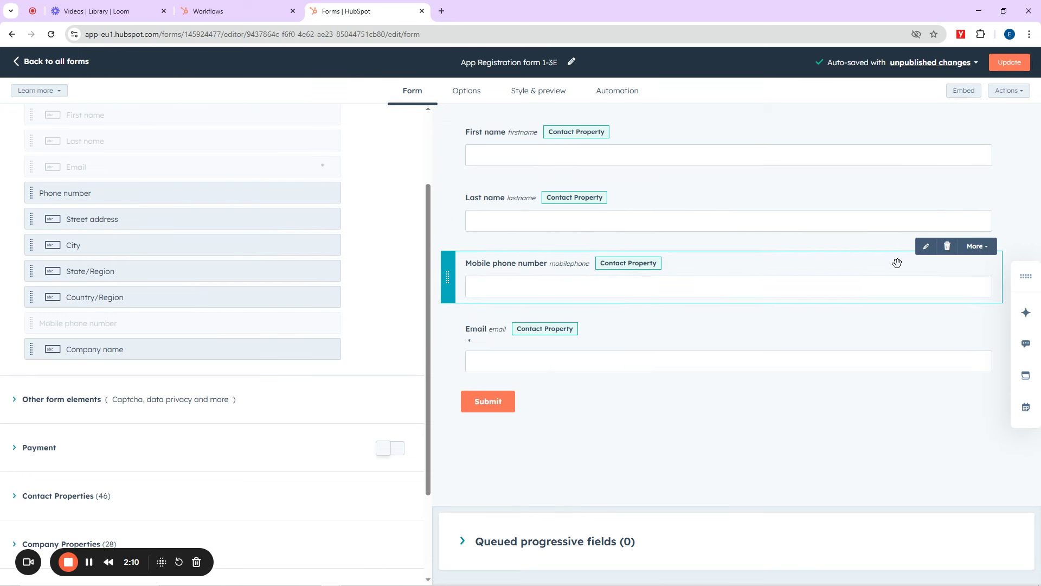
# Step: Change the Mobile phone number field's label to 'Whatsapp number'
pyautogui.click(926, 246)
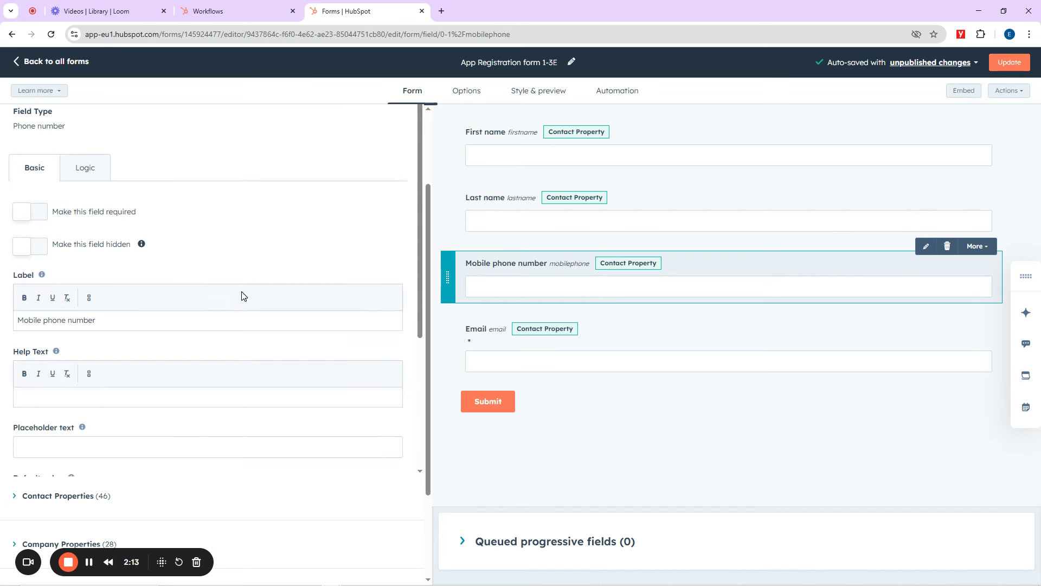
pyautogui.click(49, 320)
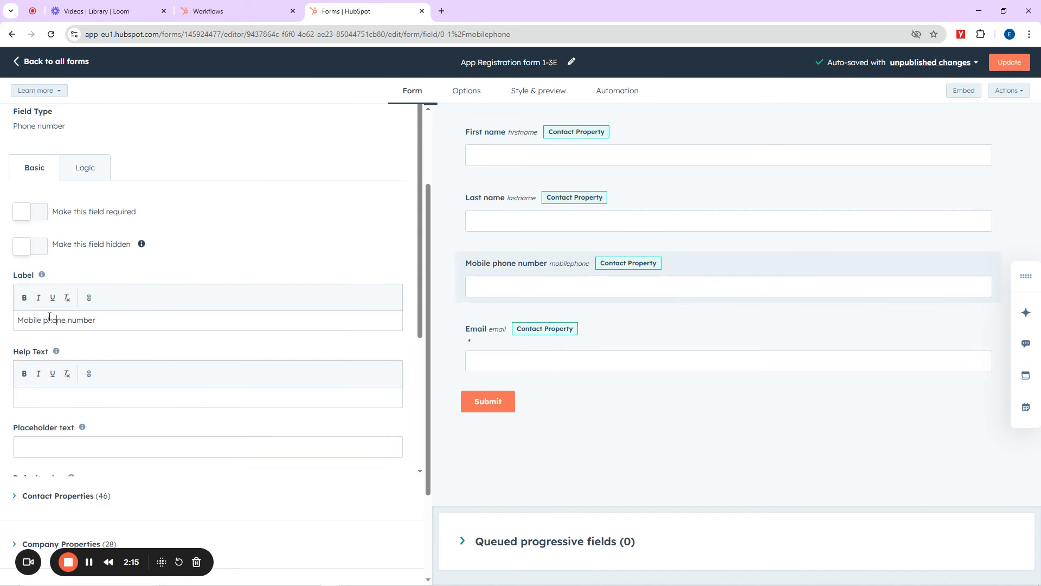
pyautogui.moveTo(67, 320); pyautogui.dragTo(18, 324)
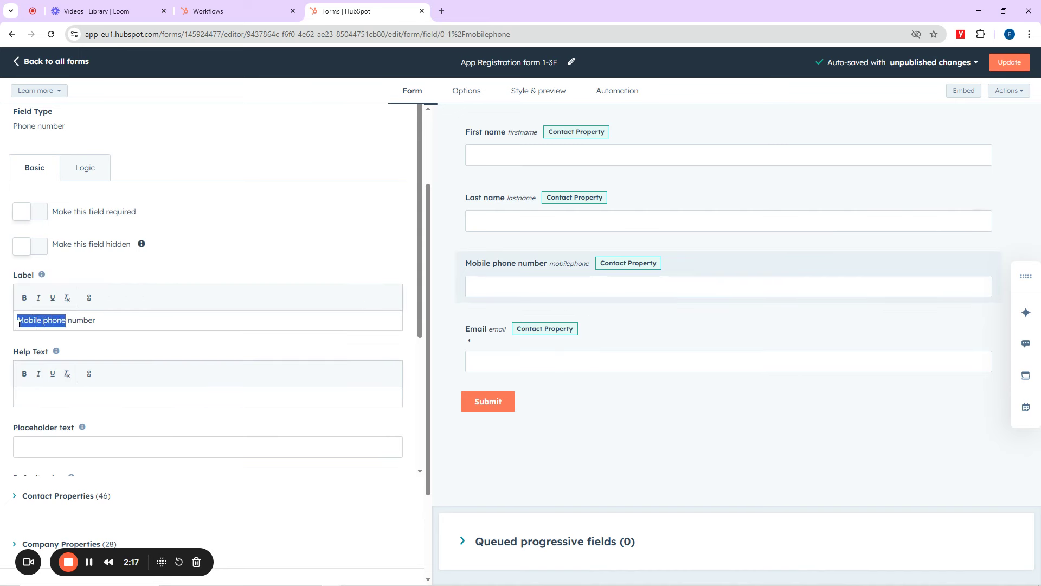
pyautogui.write('Whatsaoo==')
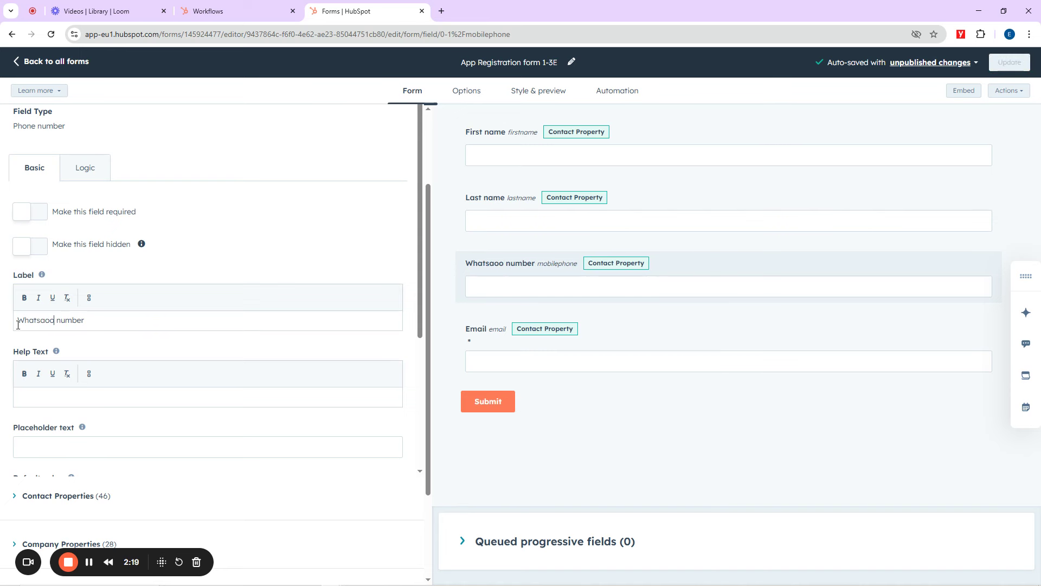
pyautogui.press('BackSpace')
pyautogui.press('BackSpace')
pyautogui.press('BackSpace')
pyautogui.press('BackSpace')
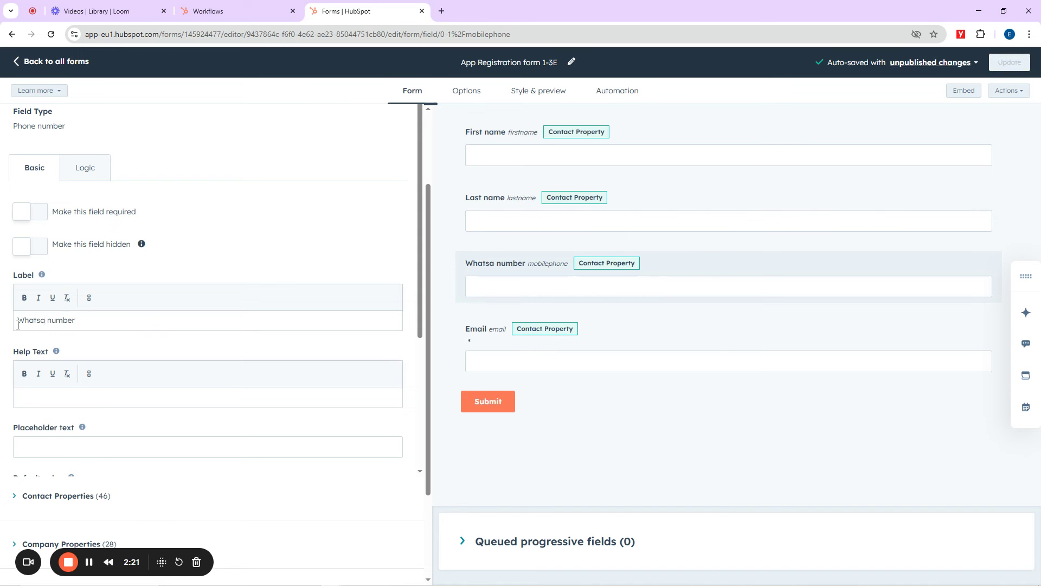
pyautogui.write('pp')
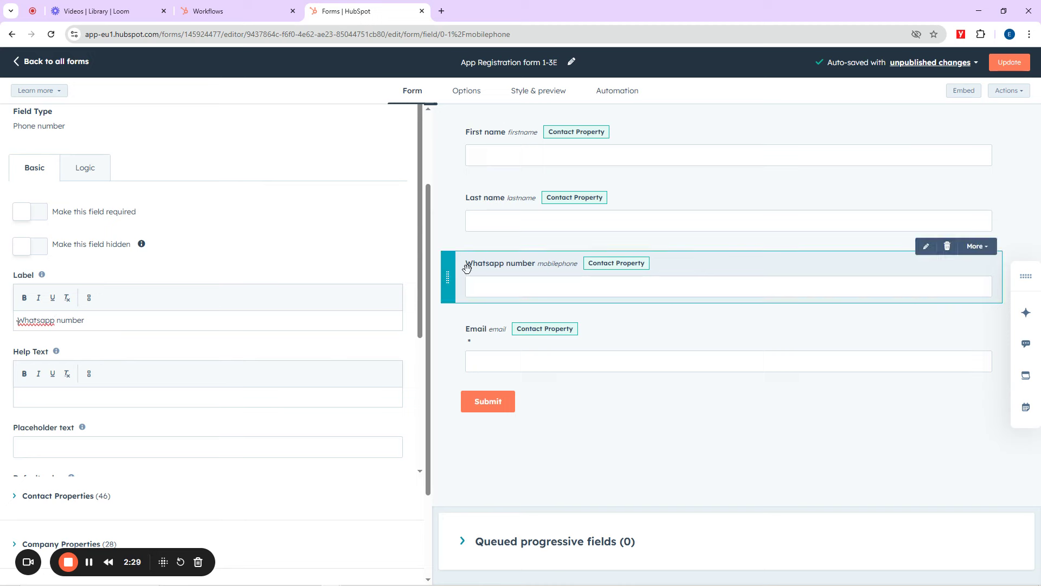
pyautogui.moveTo(428, 189); pyautogui.dragTo(428, 94)
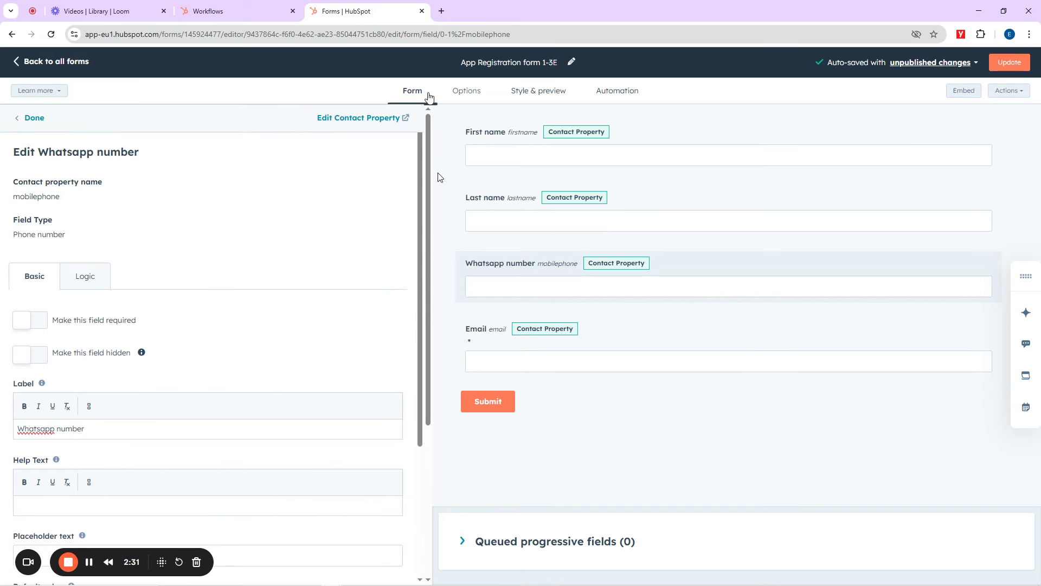
pyautogui.click(34, 119)
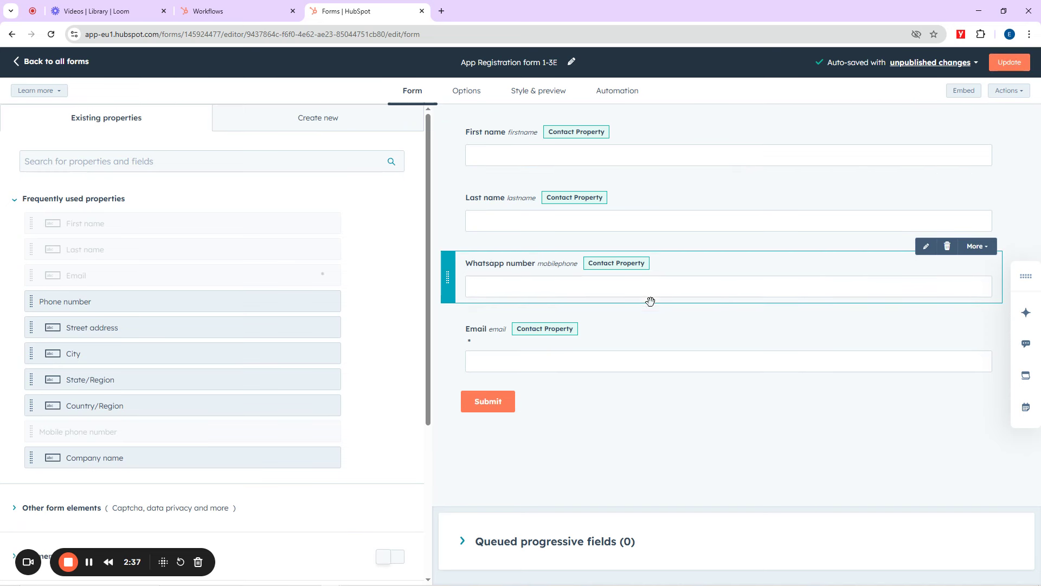
# Step: Add Country/Region, State/Region and City fields below Email
pyautogui.scroll(-1, 157, 343)
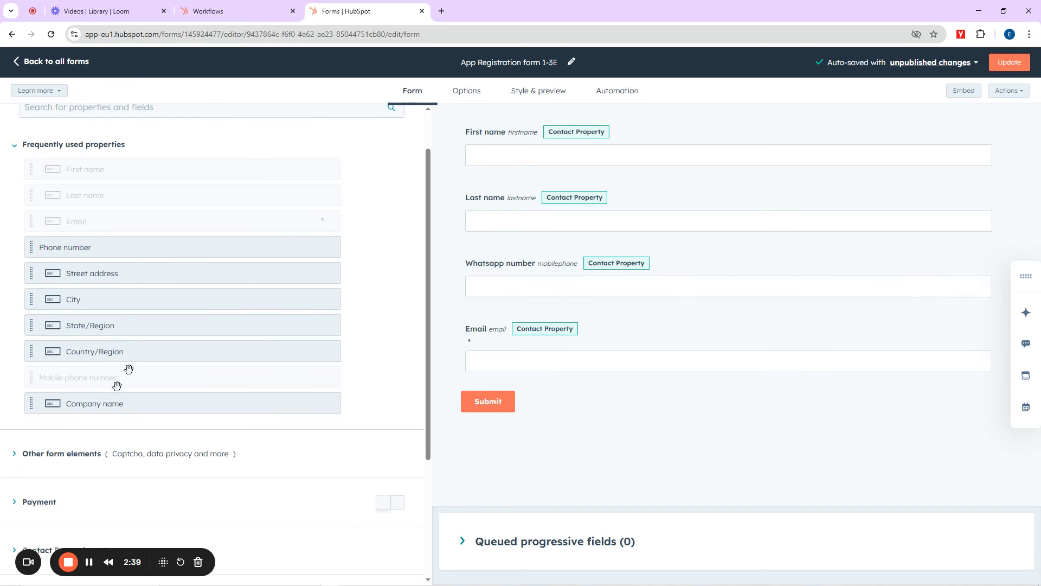
pyautogui.moveTo(31, 351); pyautogui.dragTo(467, 392)
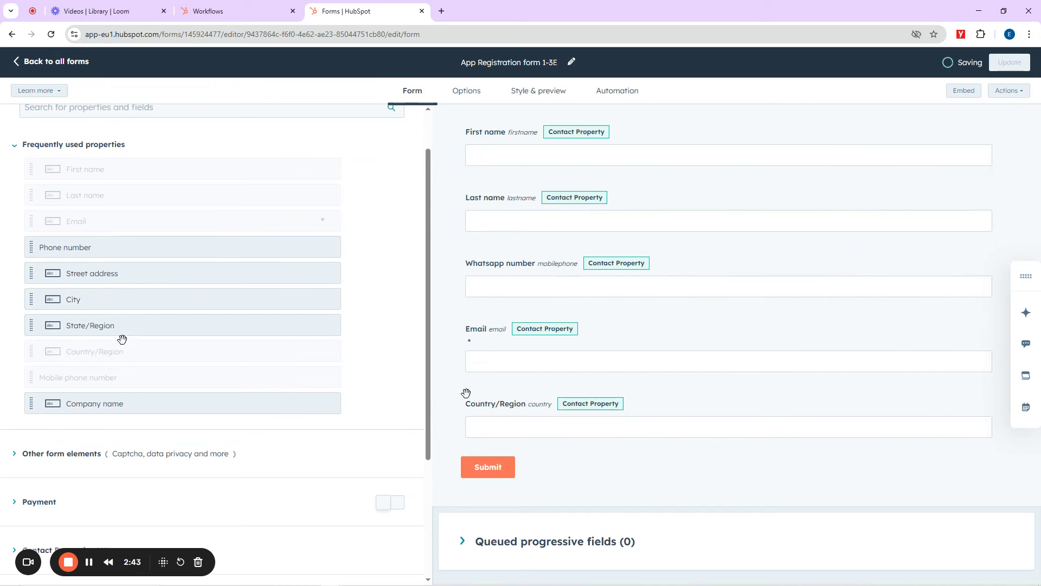
pyautogui.moveTo(30, 326); pyautogui.dragTo(465, 468)
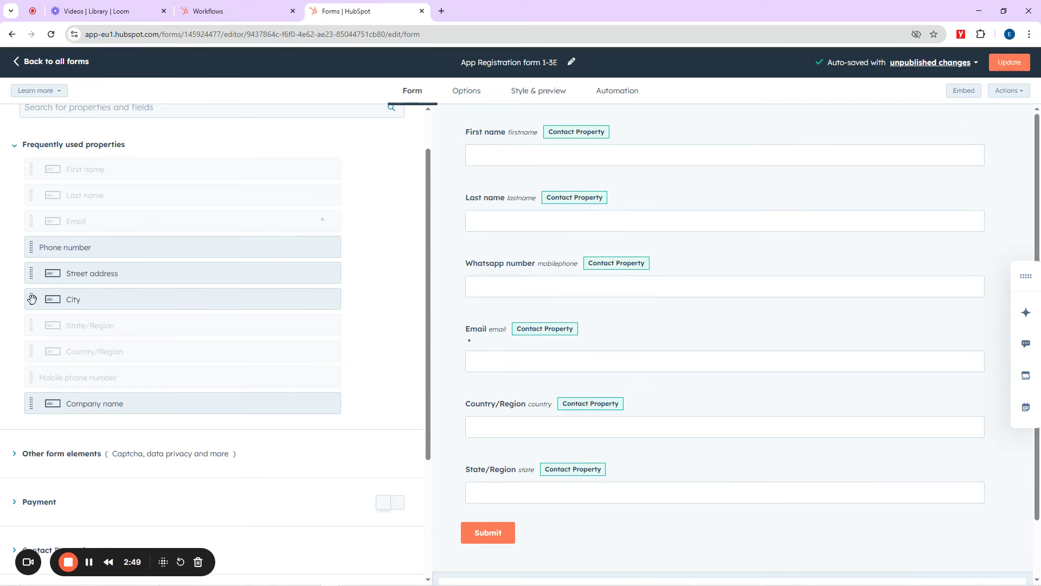
pyautogui.moveTo(32, 299); pyautogui.dragTo(471, 542)
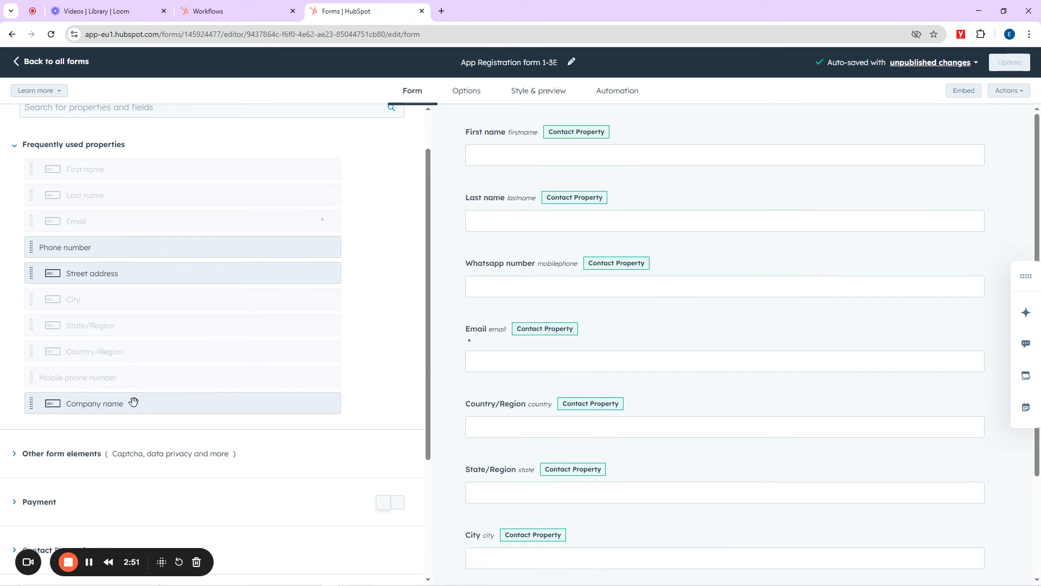
# Step: Add an Annual revenue field from Contact Properties and place it below City
pyautogui.scroll(-3, 133, 401)
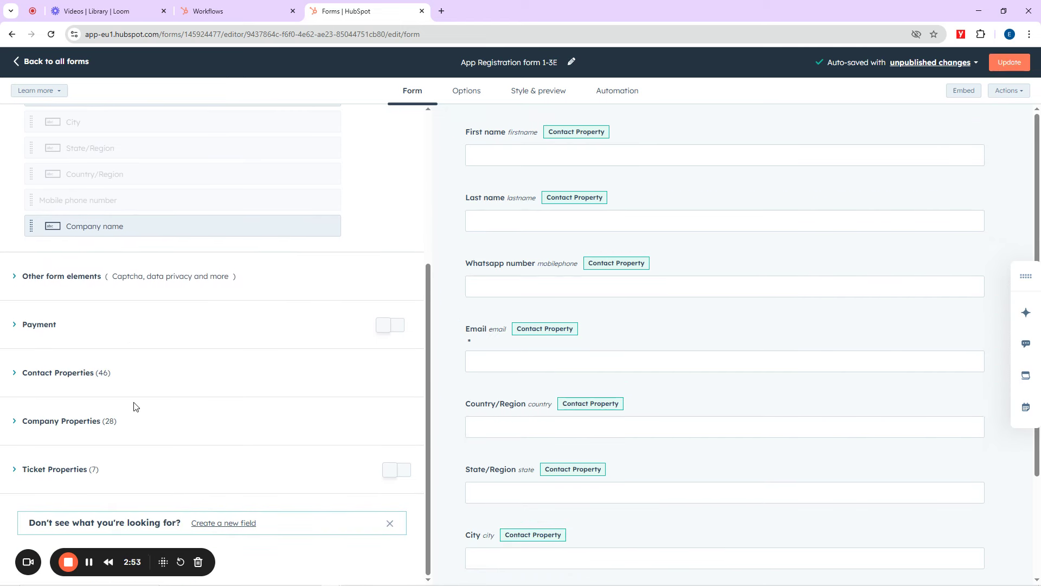
pyautogui.click(15, 374)
pyautogui.scroll(-5, 140, 399)
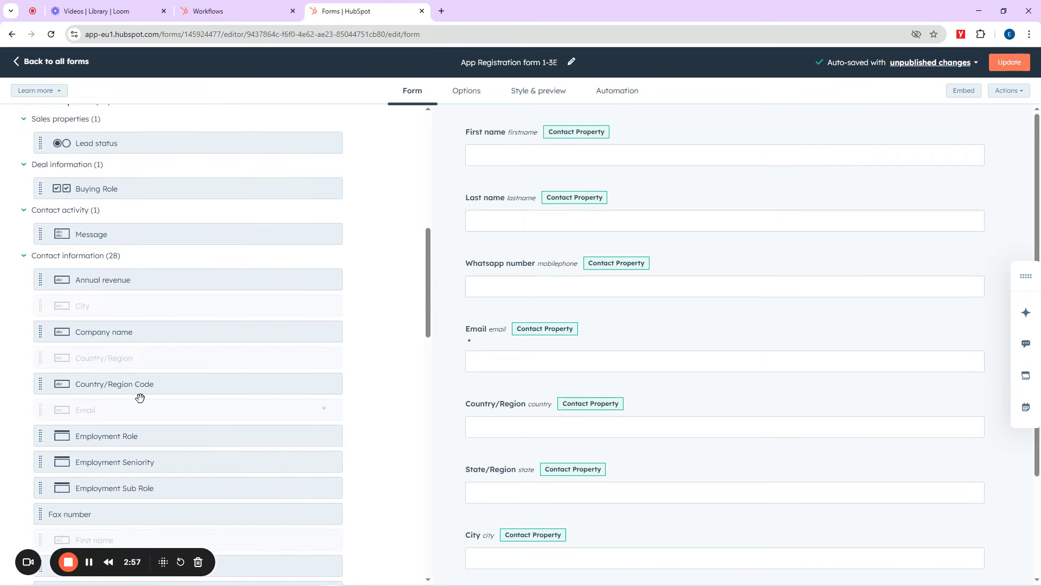
pyautogui.scroll(-4, 140, 399)
pyautogui.scroll(7, 113, 347)
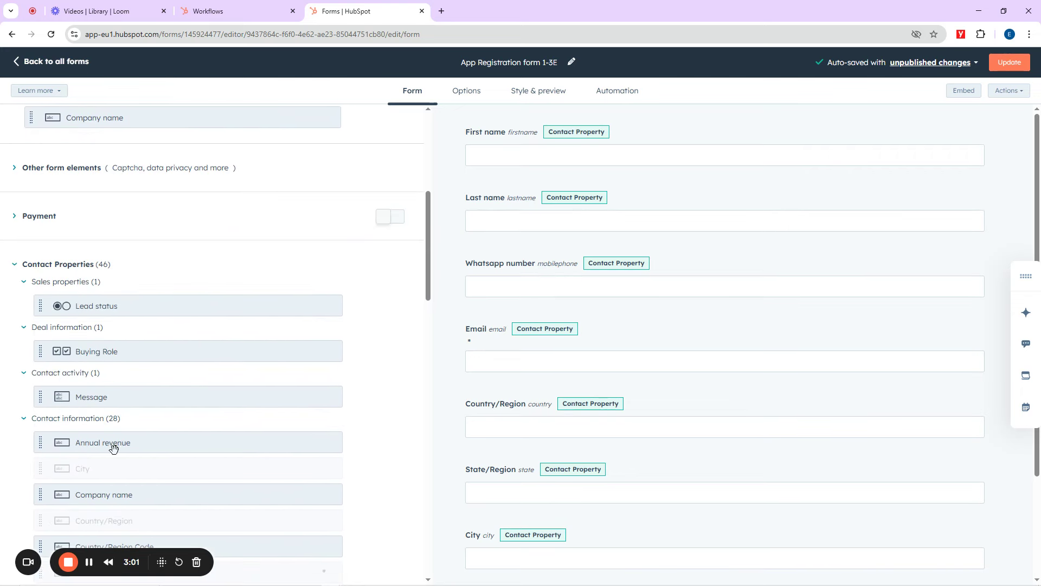
pyautogui.moveTo(40, 442); pyautogui.dragTo(490, 555)
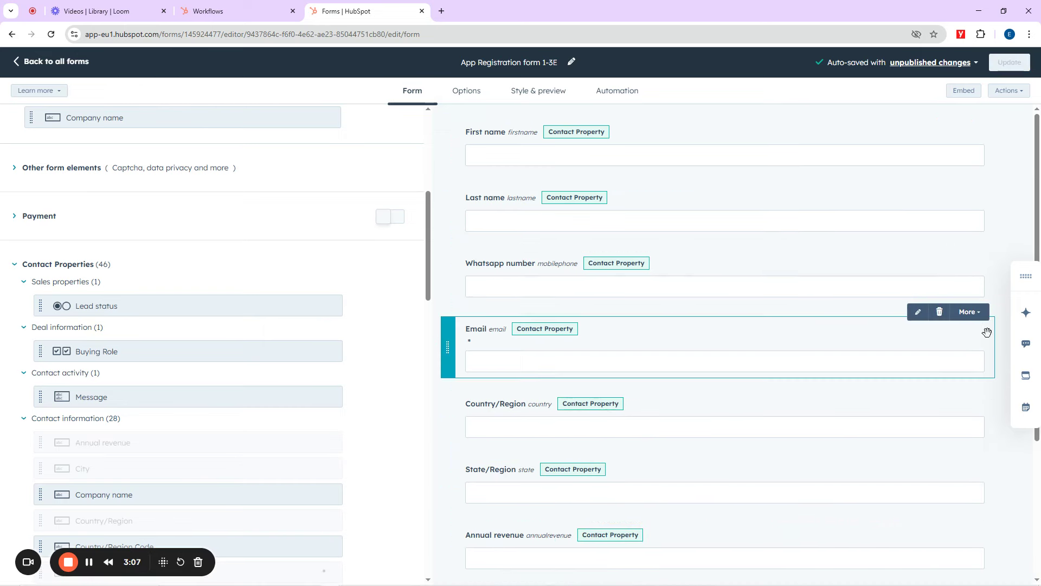
pyautogui.scroll(-3, 961, 330)
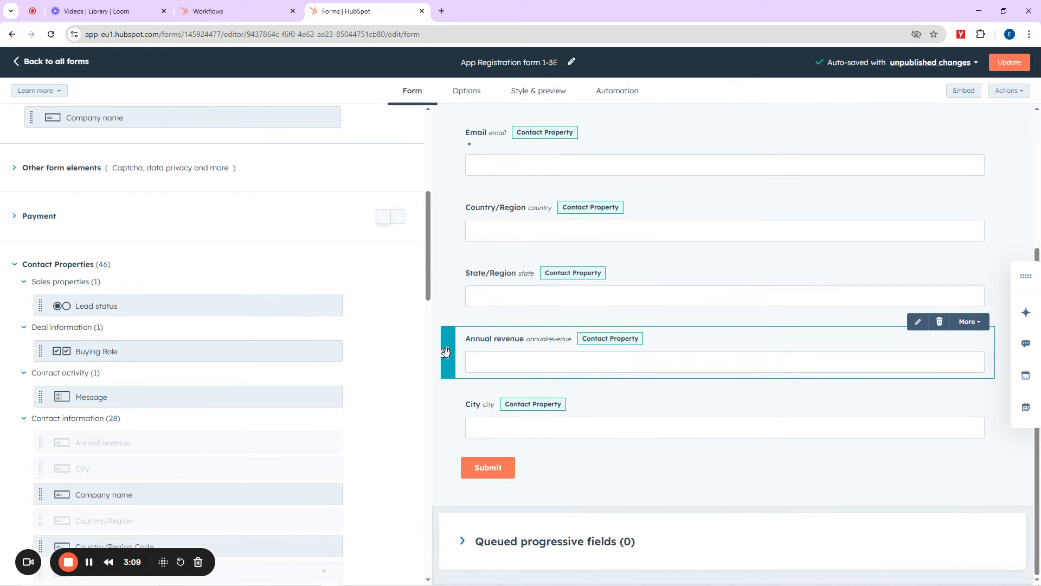
pyautogui.moveTo(446, 355); pyautogui.dragTo(447, 471)
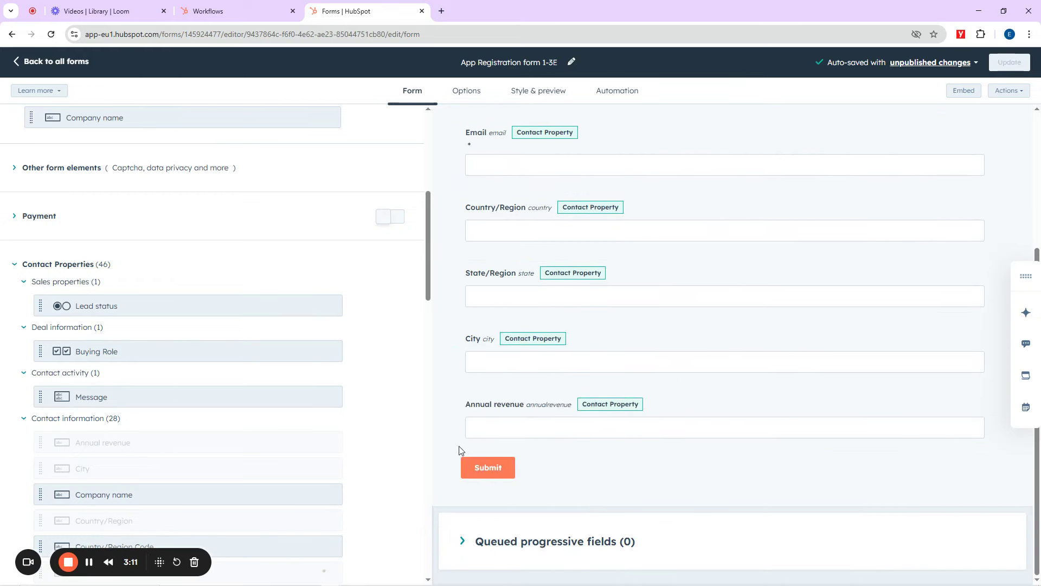
pyautogui.scroll(4, 770, 237)
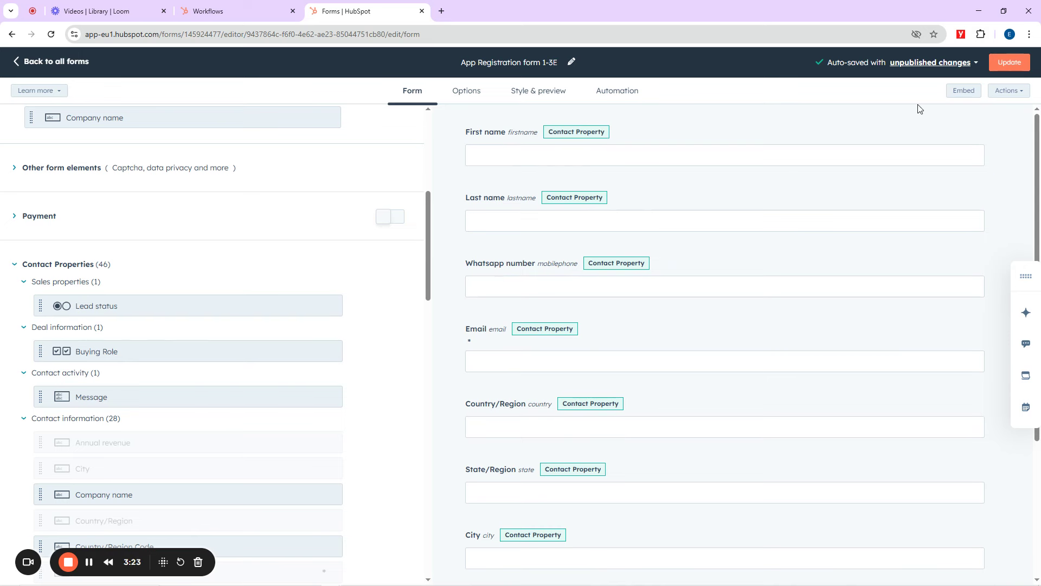
# Step: Publish App Registration form 1-3E, review its share link options, and close the confirmation
pyautogui.click(1014, 64)
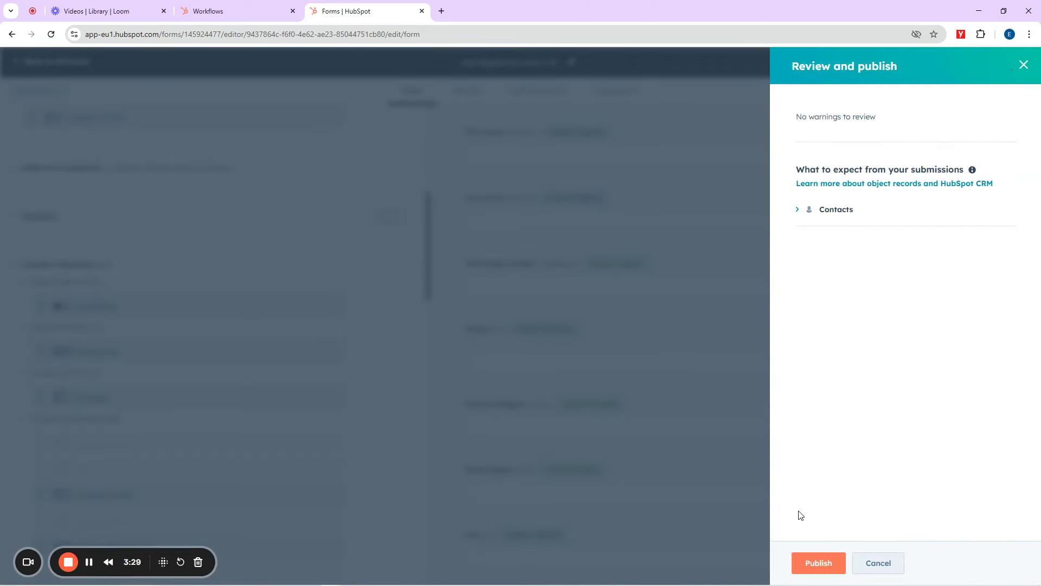
pyautogui.click(819, 564)
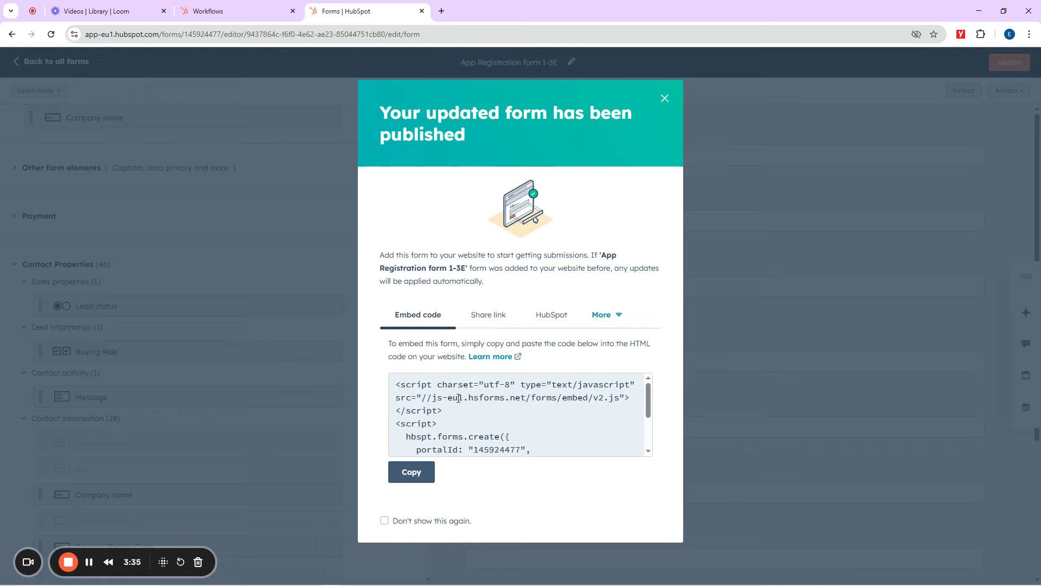
pyautogui.click(489, 319)
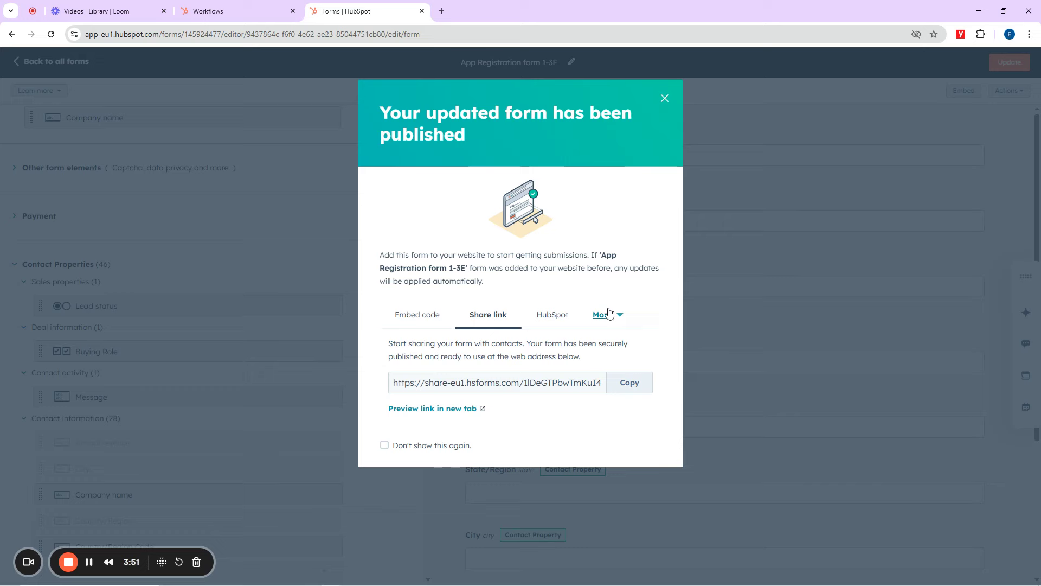
pyautogui.click(610, 314)
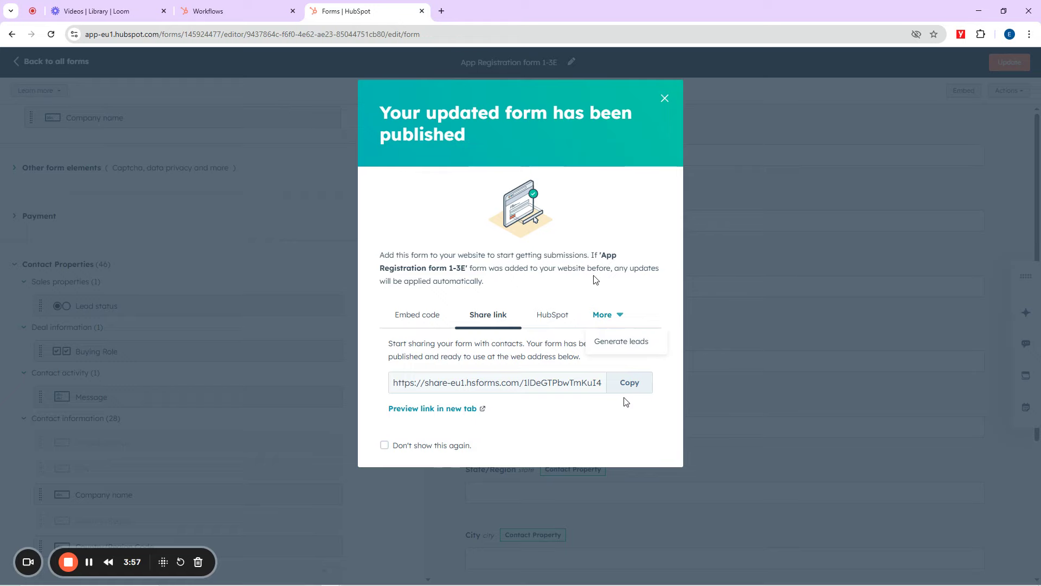
pyautogui.click(665, 100)
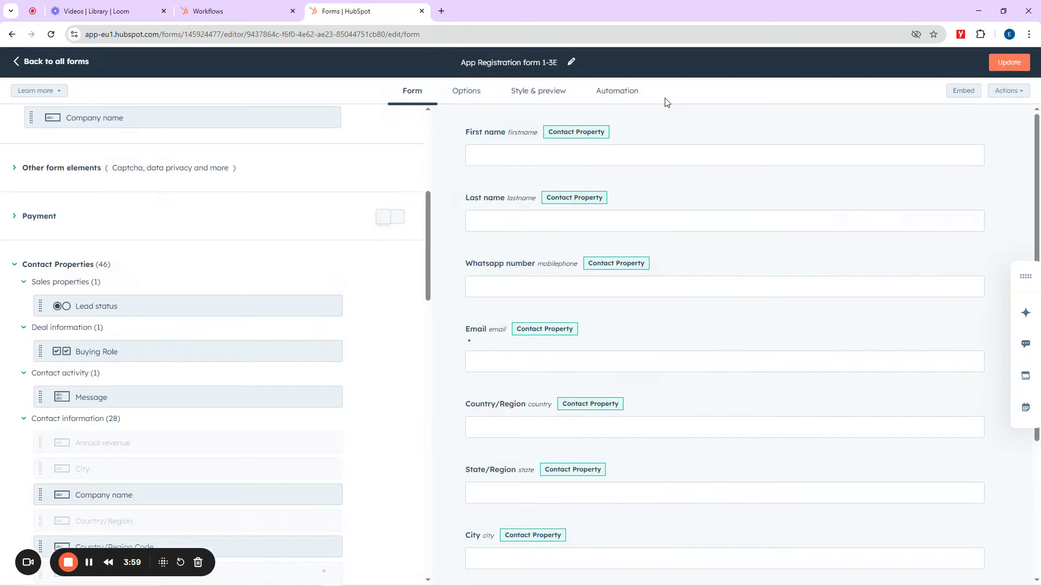
# Step: Switch to Workflows and browse the full workflow templates library
pyautogui.click(224, 6)
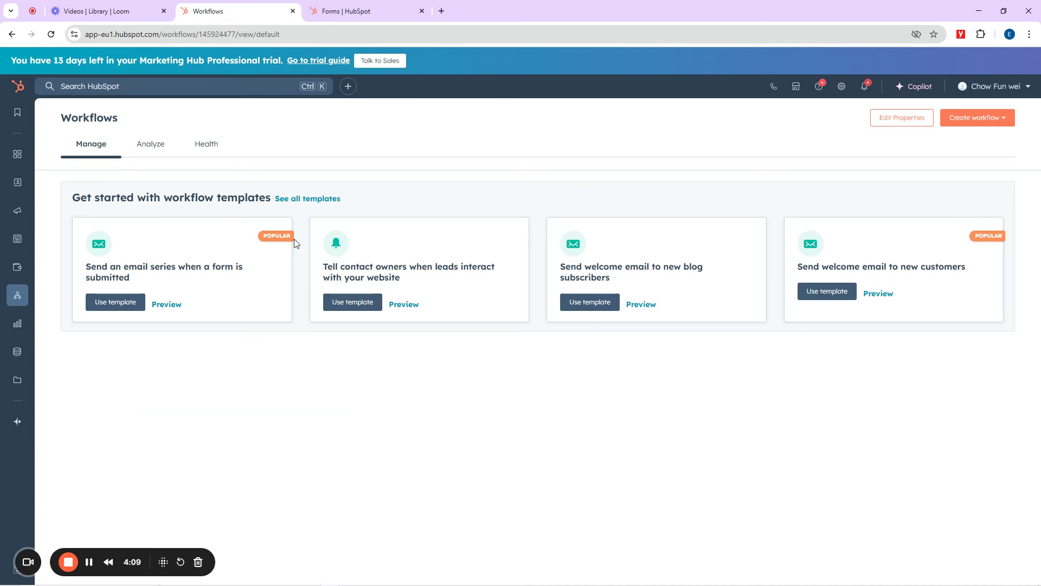
pyautogui.moveTo(72, 198); pyautogui.dragTo(277, 198)
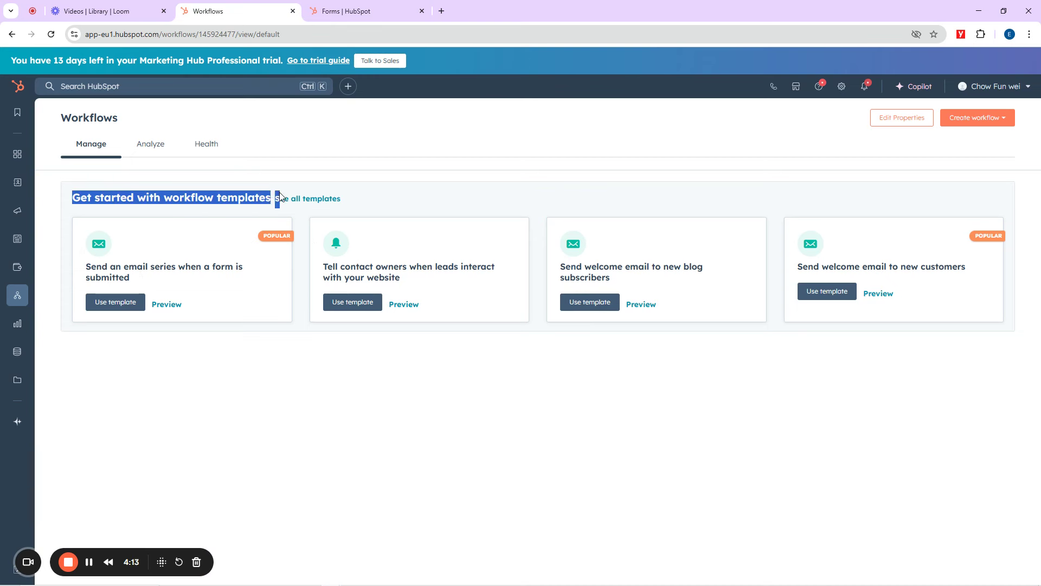
pyautogui.click(314, 202)
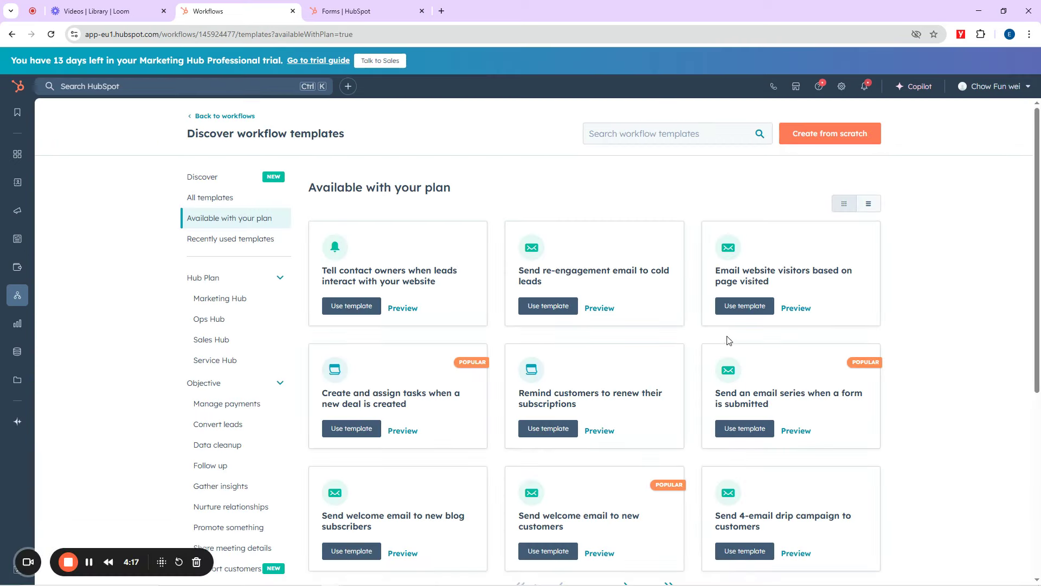
pyautogui.scroll(-5, 728, 341)
pyautogui.scroll(5, 378, 312)
pyautogui.scroll(-6, 604, 423)
pyautogui.scroll(6, 573, 362)
pyautogui.scroll(-6, 540, 317)
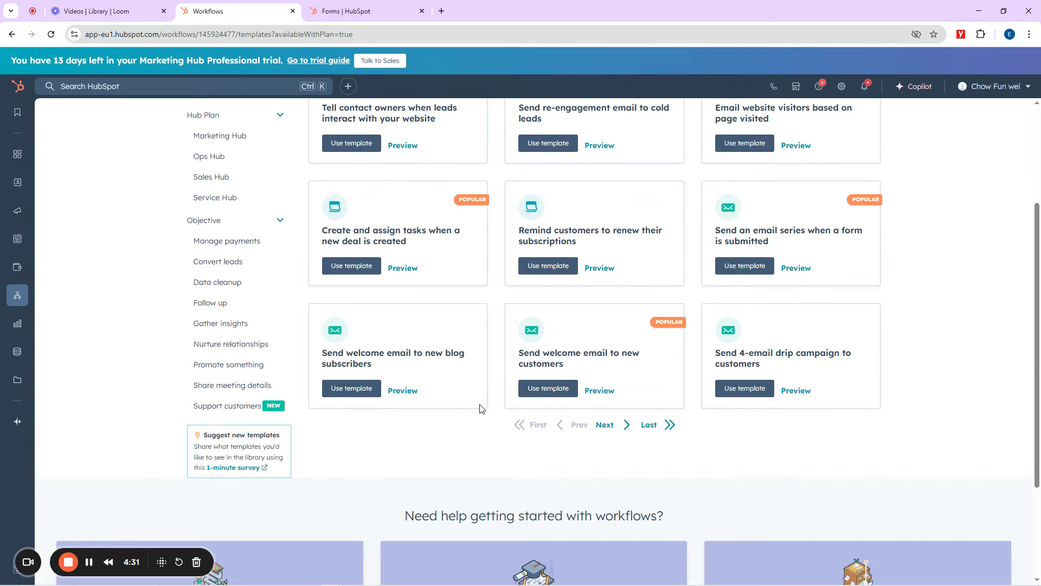
pyautogui.scroll(6, 525, 357)
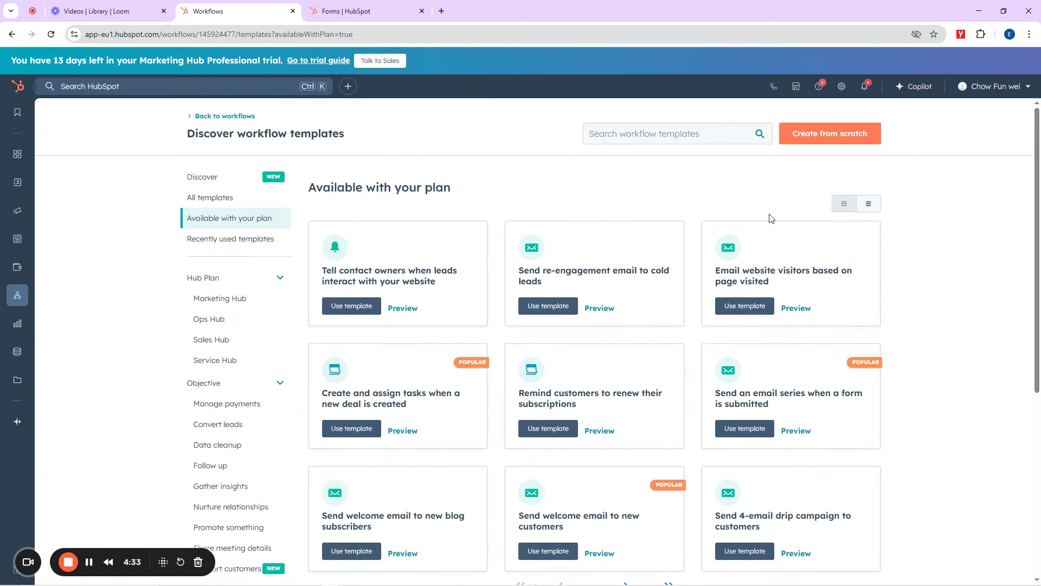
# Step: Create a blank contact-based workflow from scratch and open it in the editor
pyautogui.click(833, 139)
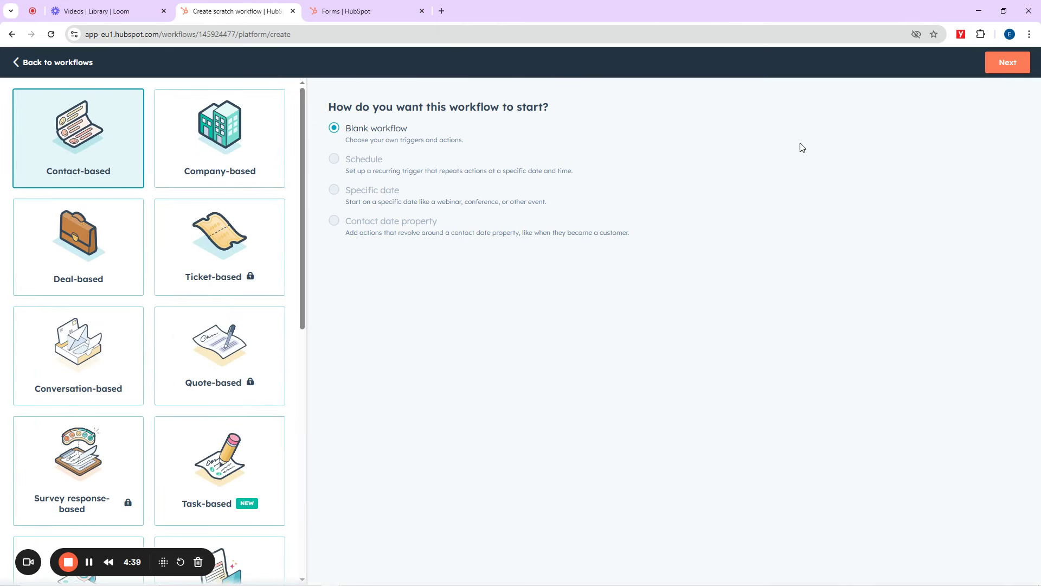
pyautogui.scroll(-6, 128, 321)
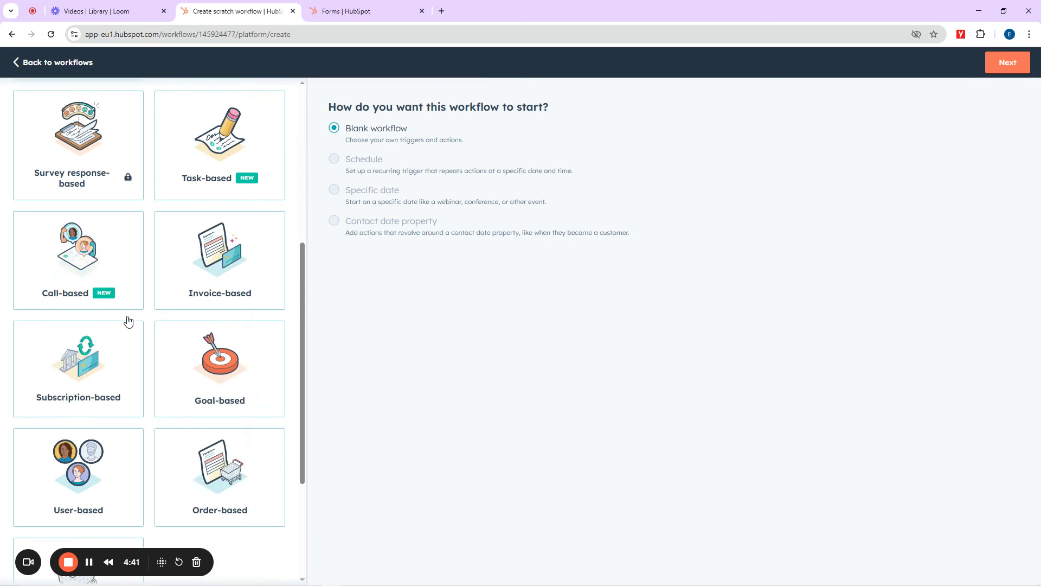
pyautogui.scroll(-3, 128, 321)
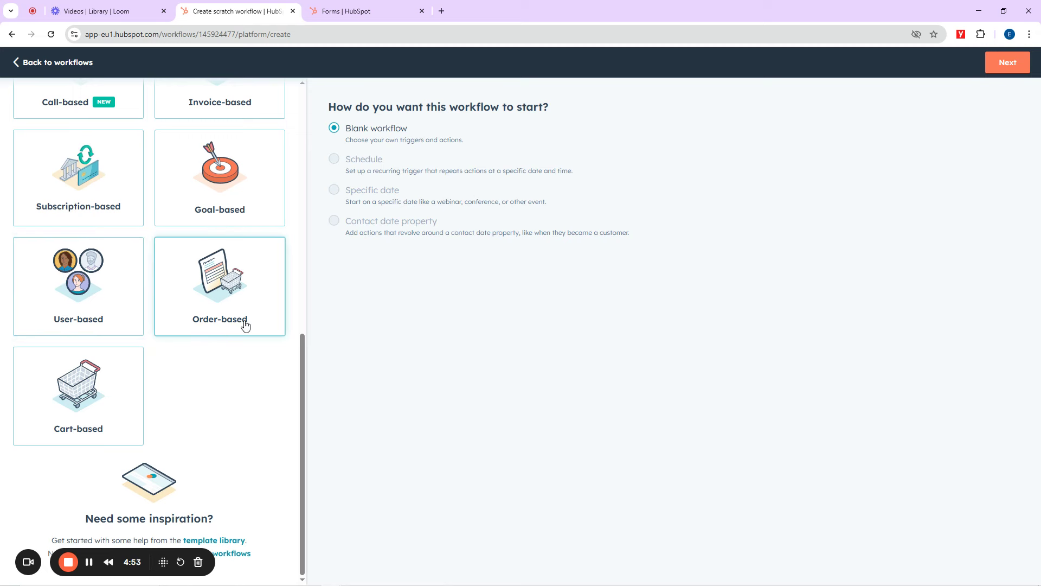
pyautogui.scroll(5, 218, 303)
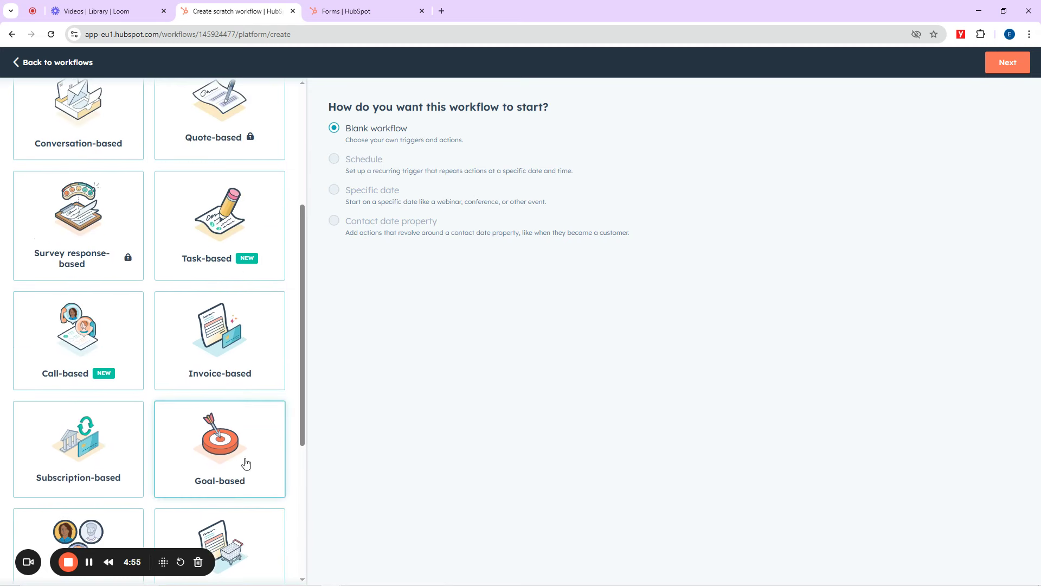
pyautogui.scroll(5, 113, 379)
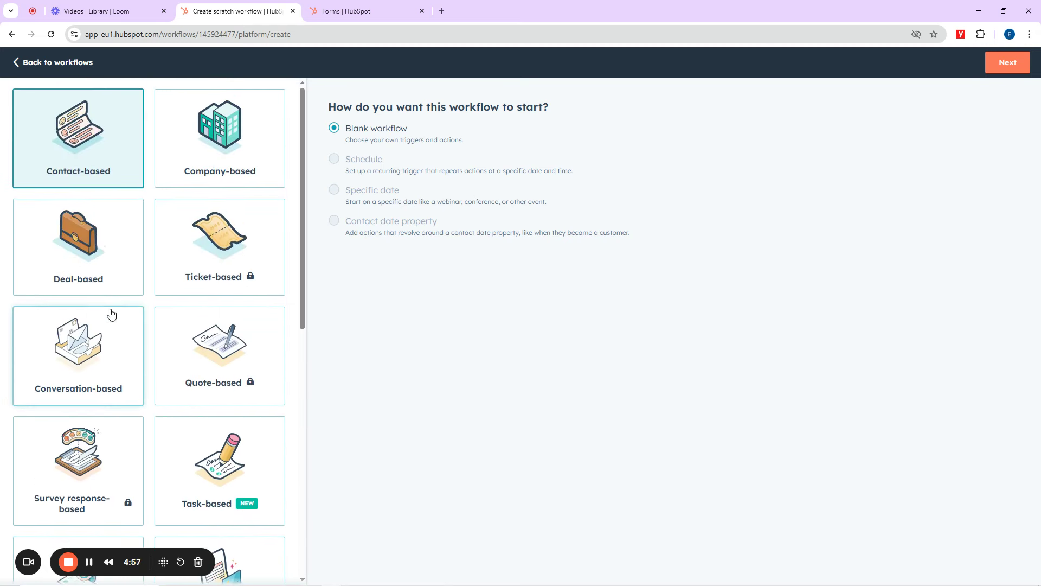
pyautogui.click(84, 159)
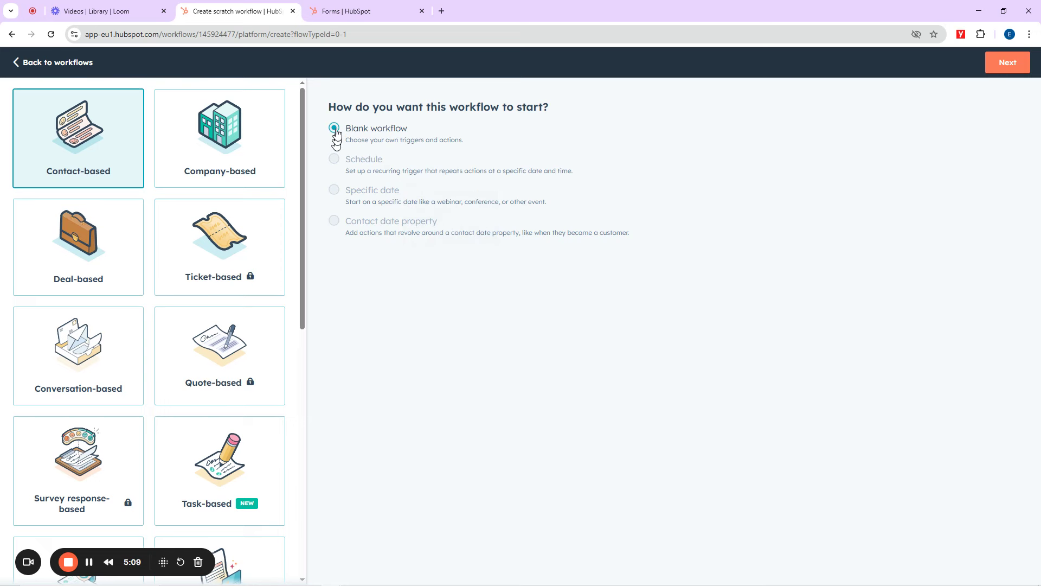
pyautogui.click(1002, 63)
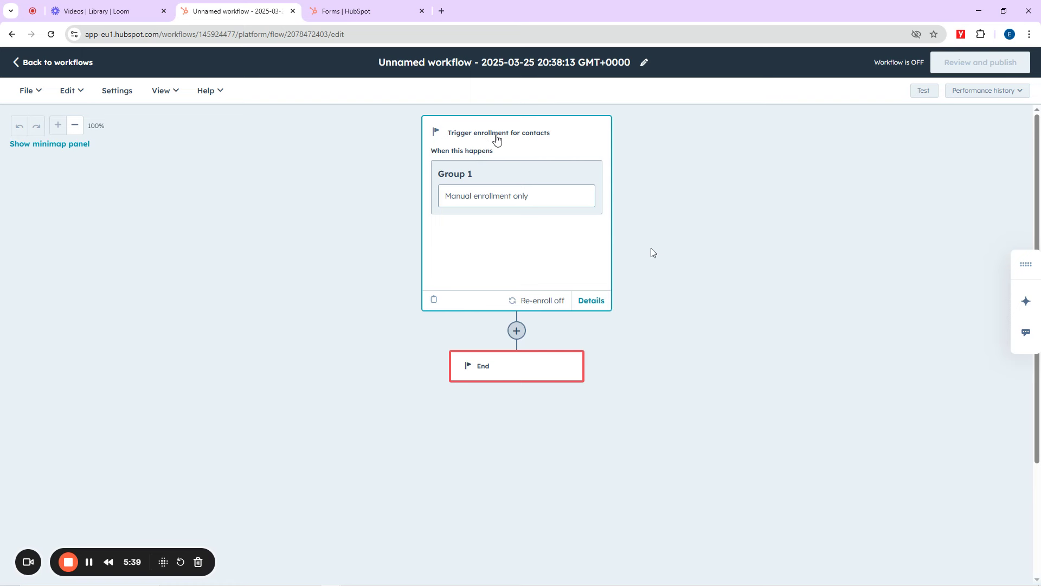
# Step: In About this workflow, replace the timestamped default name with text reading 'Automation for Otanw' so far
pyautogui.click(506, 66)
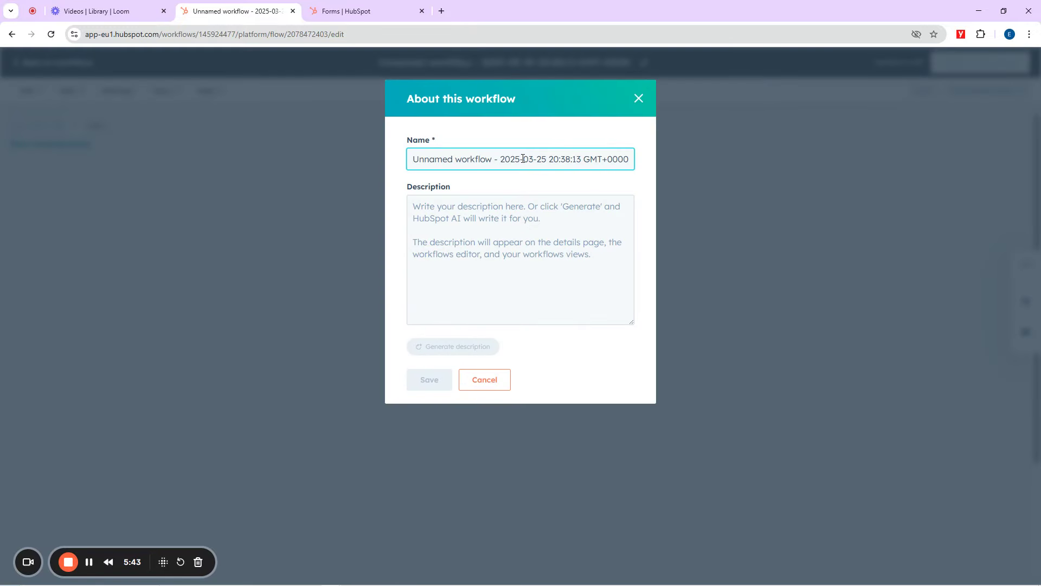
pyautogui.hotkey('ctrl', 'a')
pyautogui.press('BackSpace')
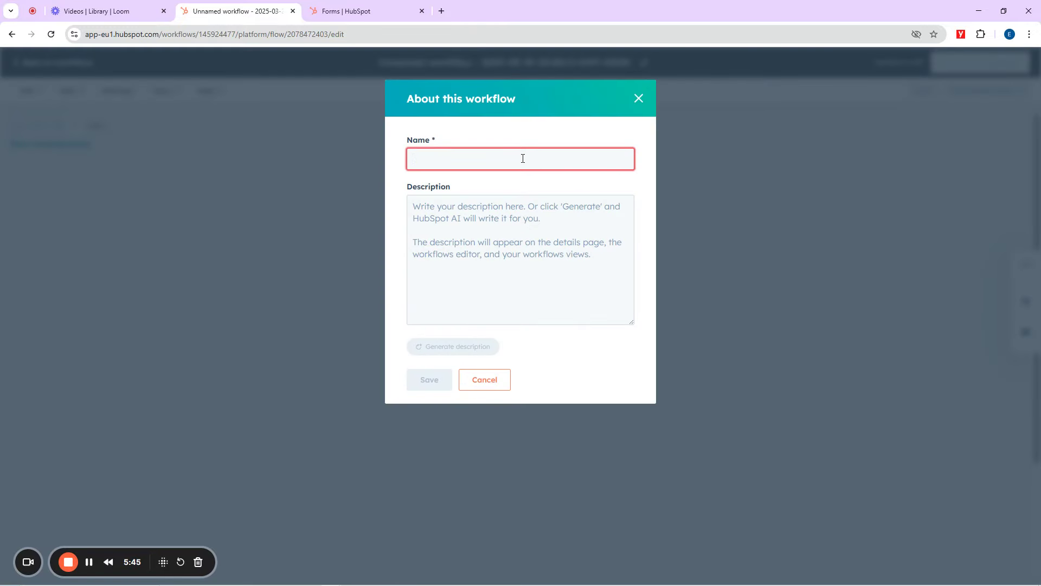
pyautogui.write('Automation for Otw')
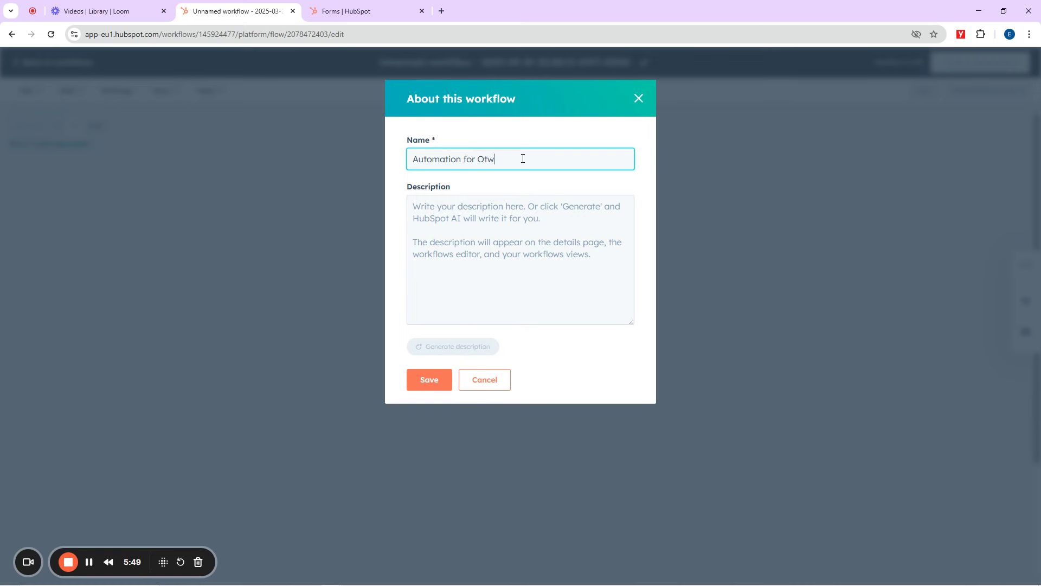
pyautogui.press('BackSpace')
pyautogui.press('BackSpace')
pyautogui.write('nwwa')
pyautogui.press('BackSpace')
pyautogui.press('BackSpace')
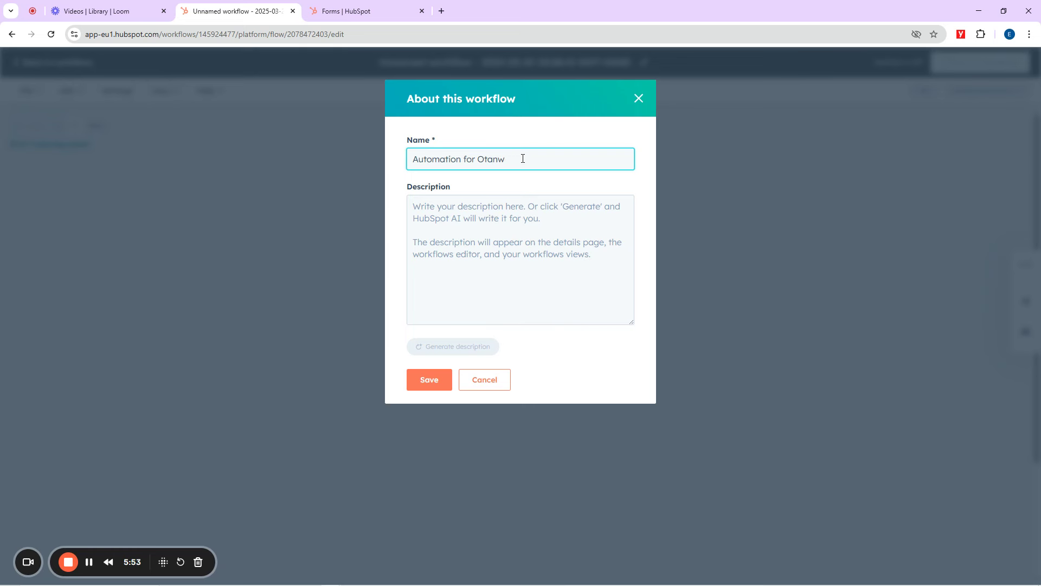
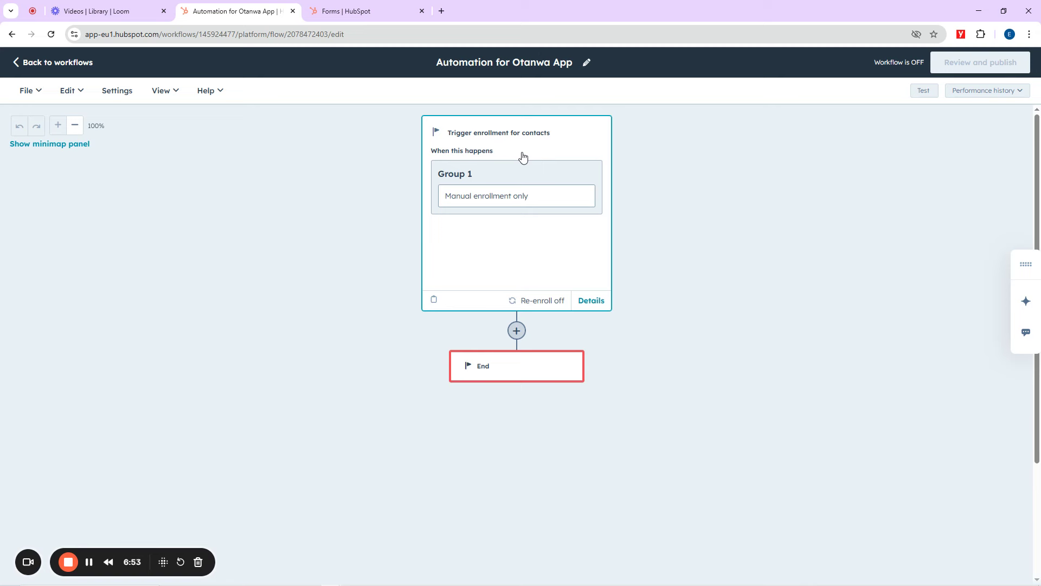
# Step: Open the workflow's enrollment trigger and choose 'When an event occurs' to list trigger events
pyautogui.click(490, 157)
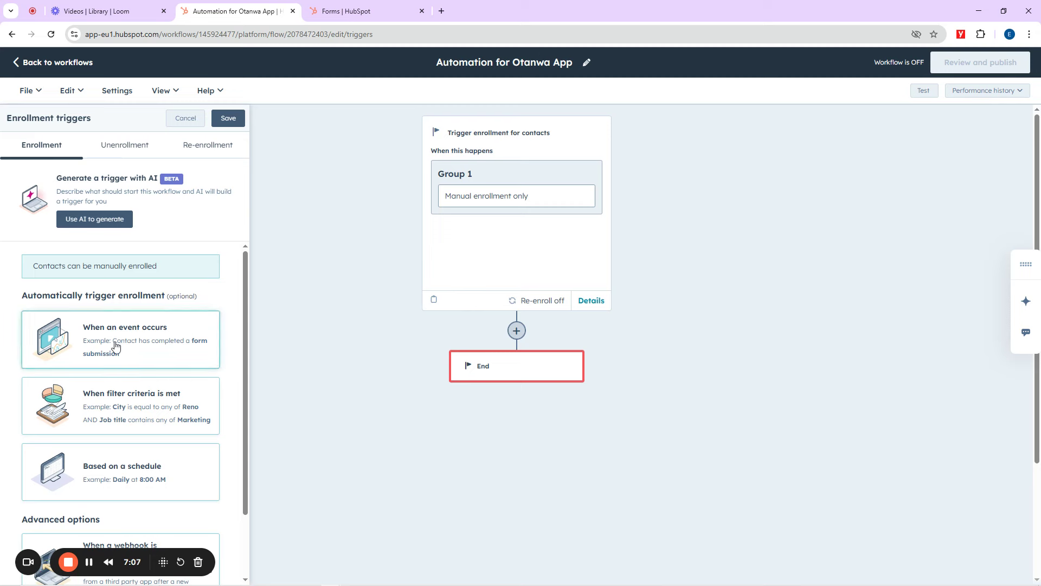
pyautogui.click(104, 335)
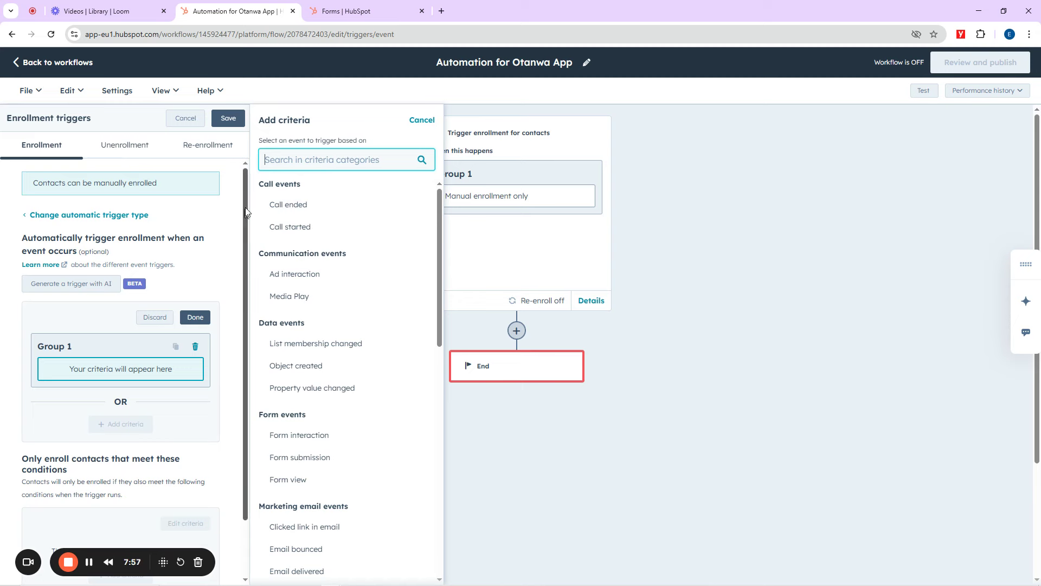
# Step: Search 'form', set the trigger to Has completed: Form submission, and save it
pyautogui.moveTo(69, 369); pyautogui.dragTo(176, 377)
pyautogui.click(172, 371)
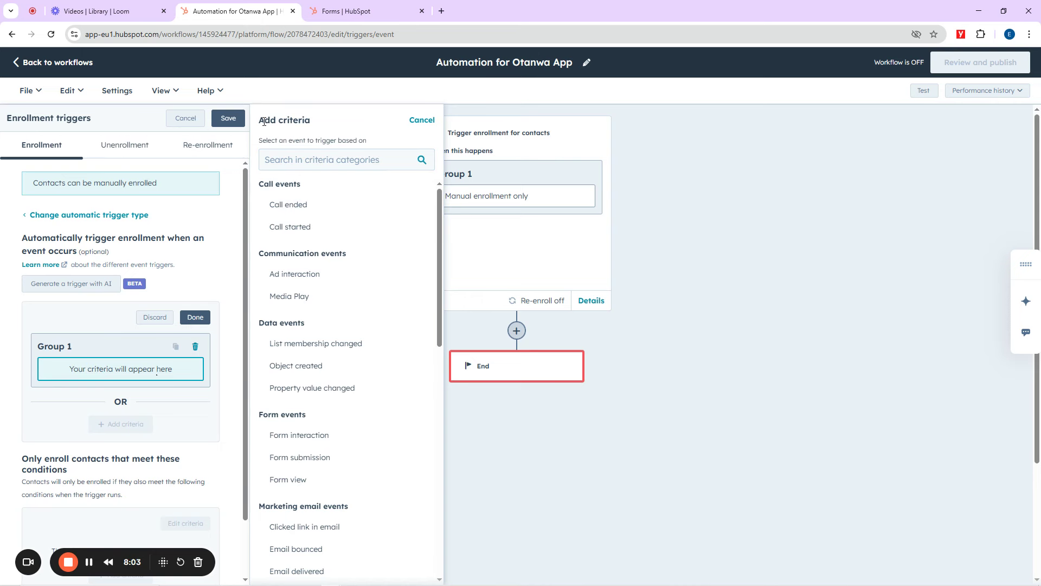
pyautogui.moveTo(264, 121); pyautogui.dragTo(310, 121)
pyautogui.click(292, 162)
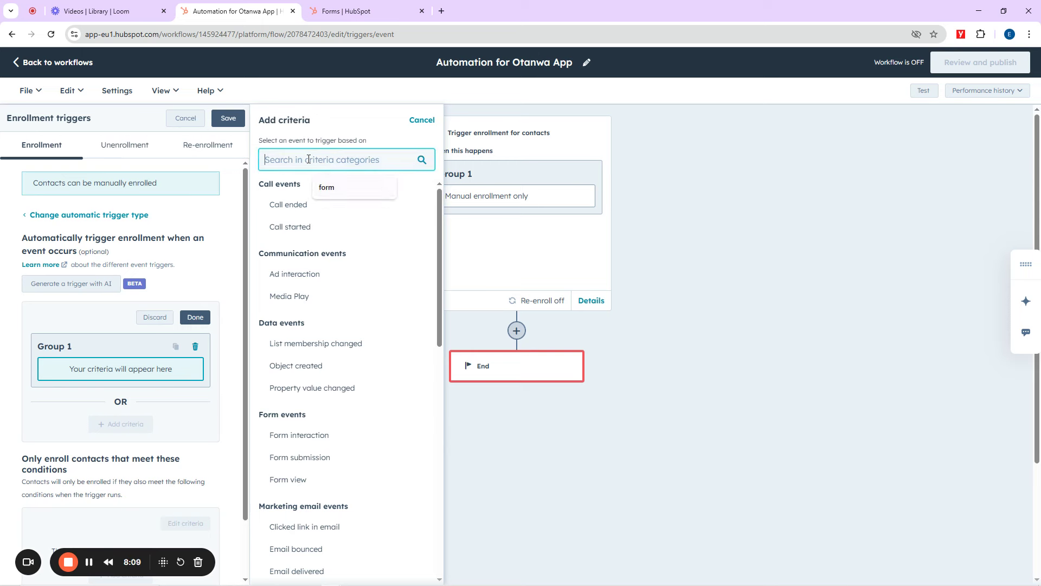
pyautogui.write('form')
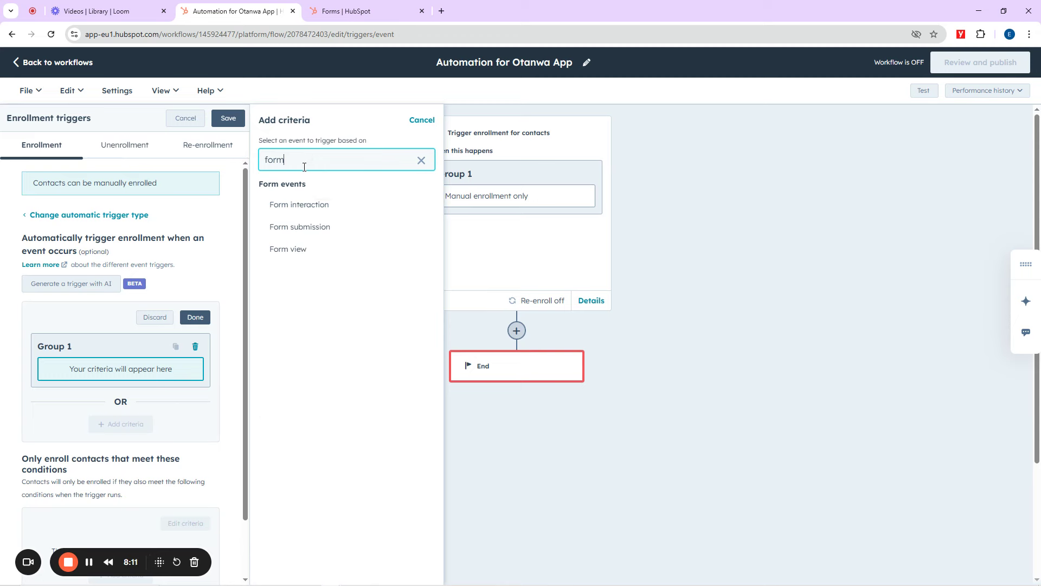
pyautogui.click(300, 228)
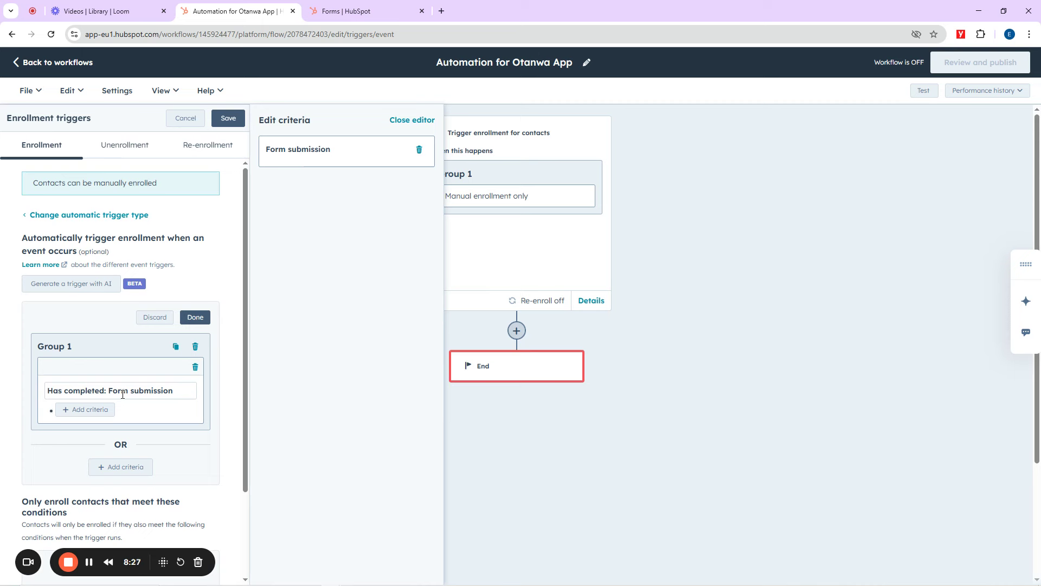
pyautogui.click(196, 318)
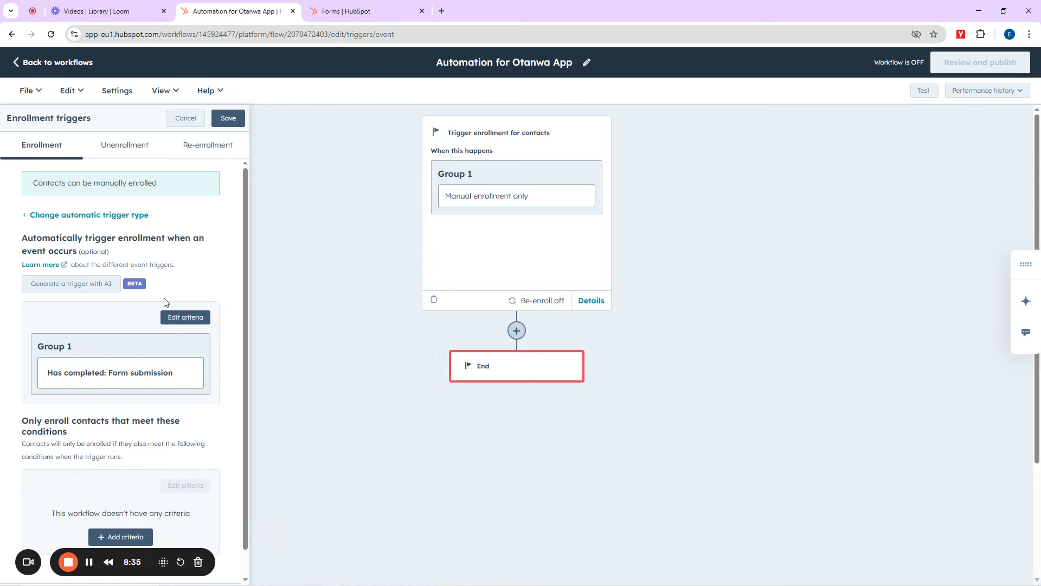
pyautogui.click(229, 118)
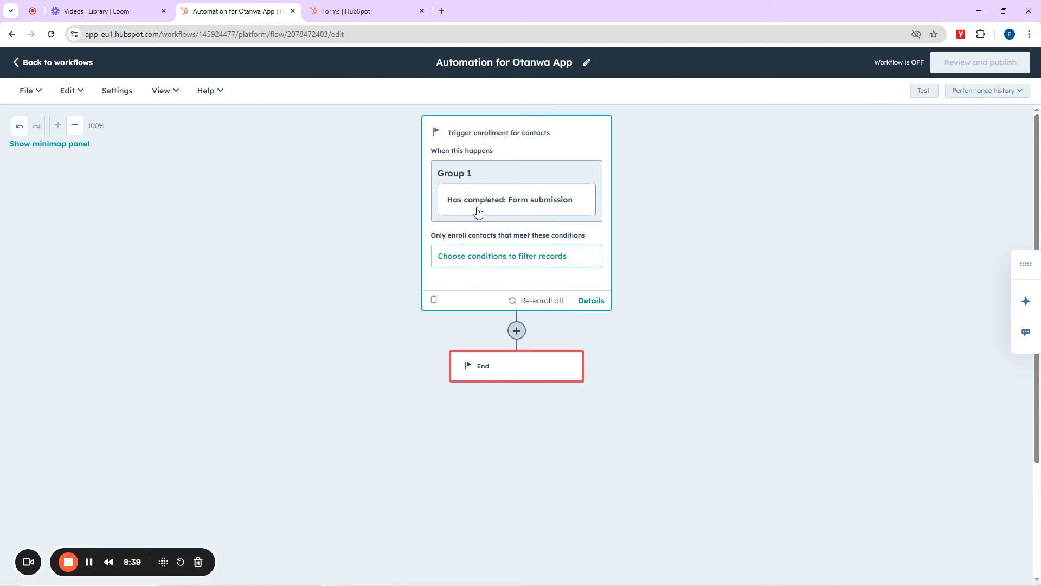
# Step: Review the trigger criteria without changes, then insert a new action after the form-submission trigger
pyautogui.click(520, 210)
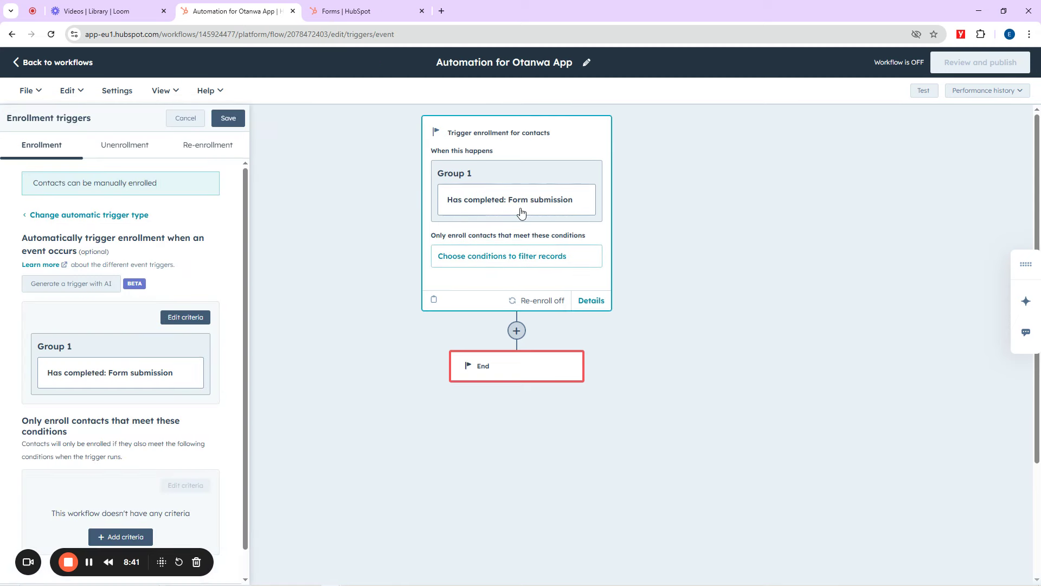
pyautogui.click(181, 320)
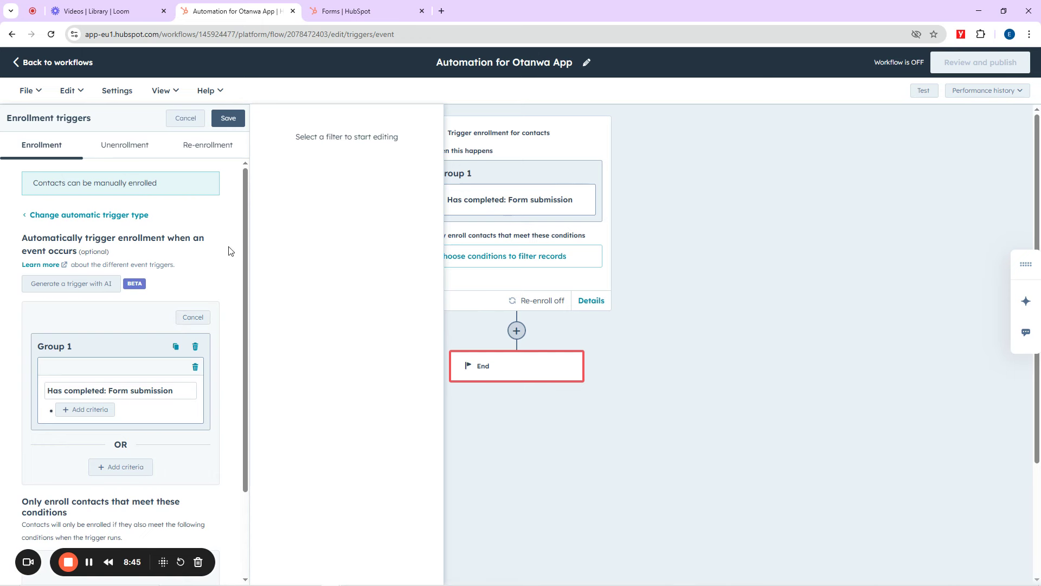
pyautogui.click(99, 409)
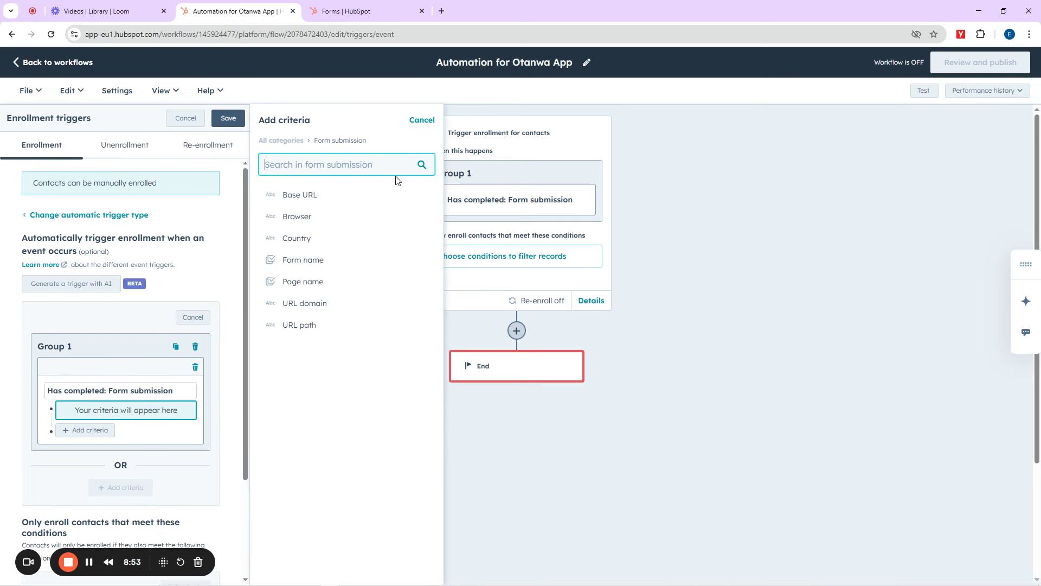
pyautogui.click(424, 120)
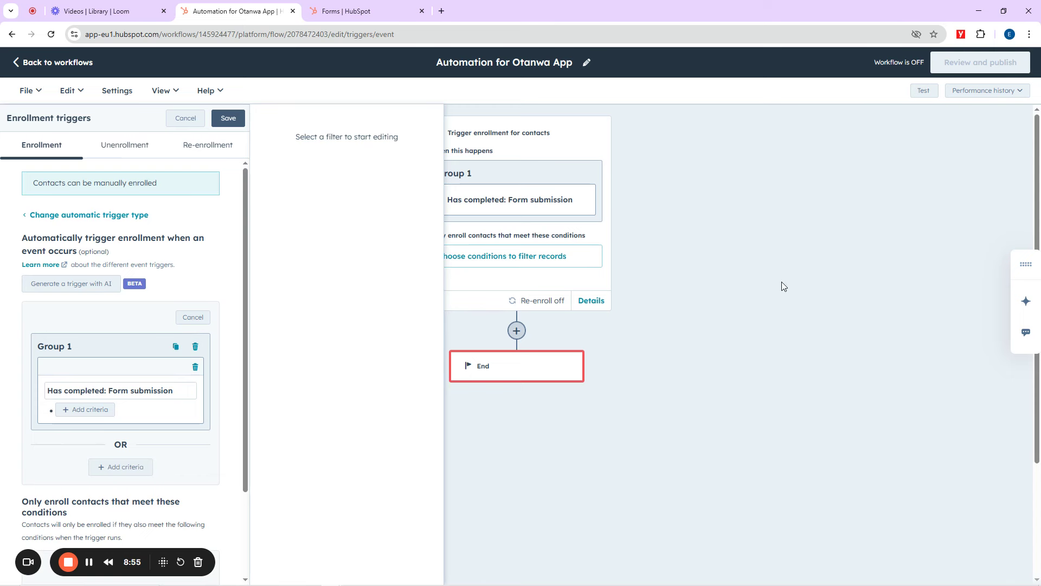
pyautogui.click(186, 119)
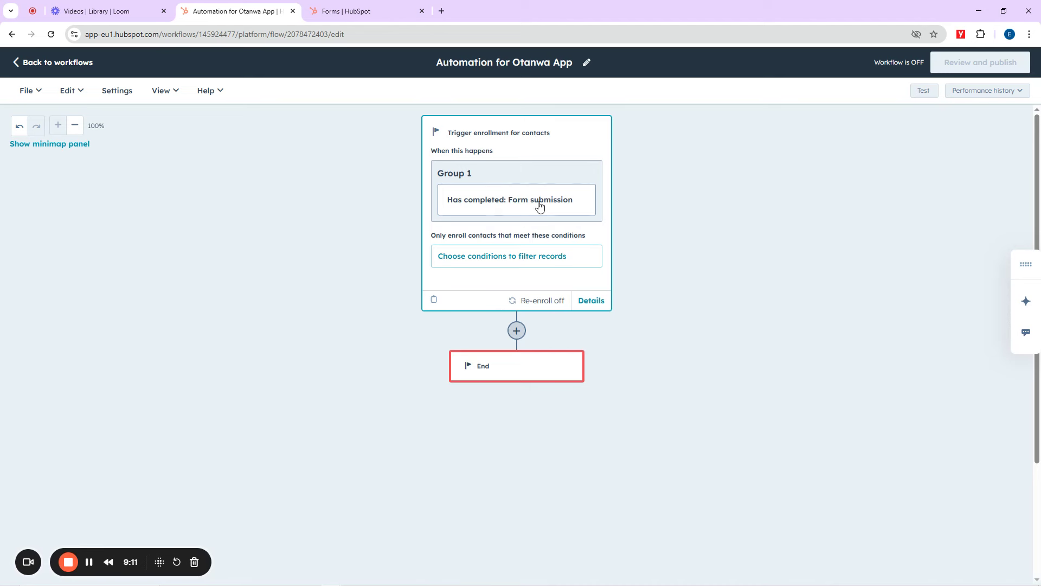
pyautogui.click(517, 332)
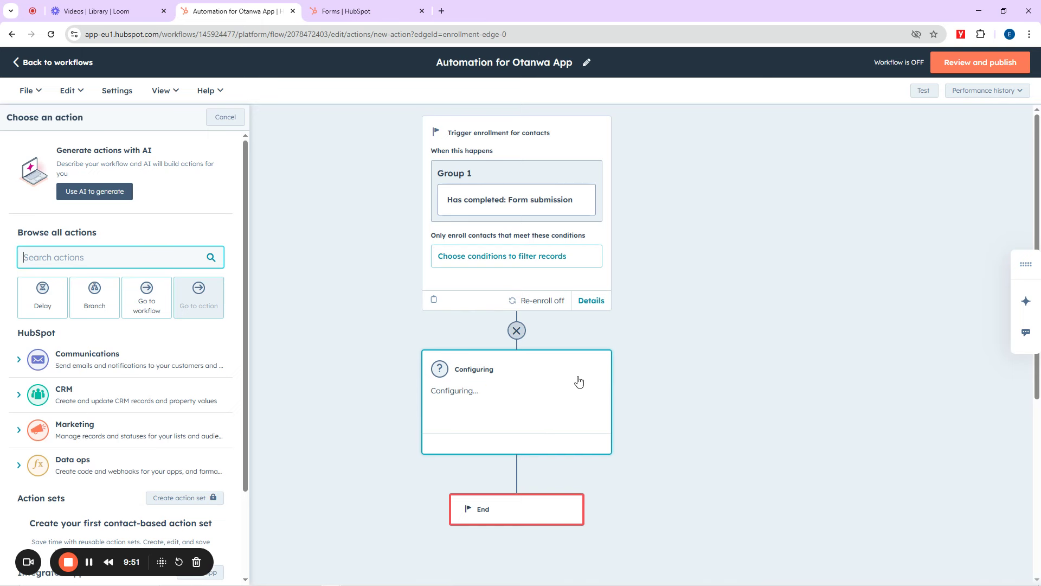
# Step: Make the new action a Delay for a set amount of time of 3 minutes and save it
pyautogui.scroll(-4, 577, 379)
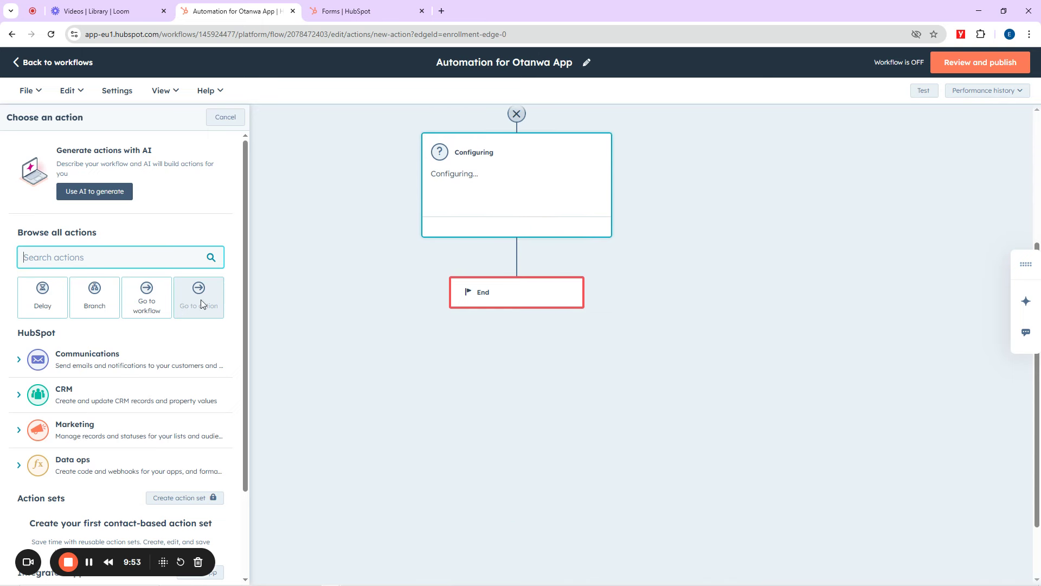
pyautogui.click(40, 301)
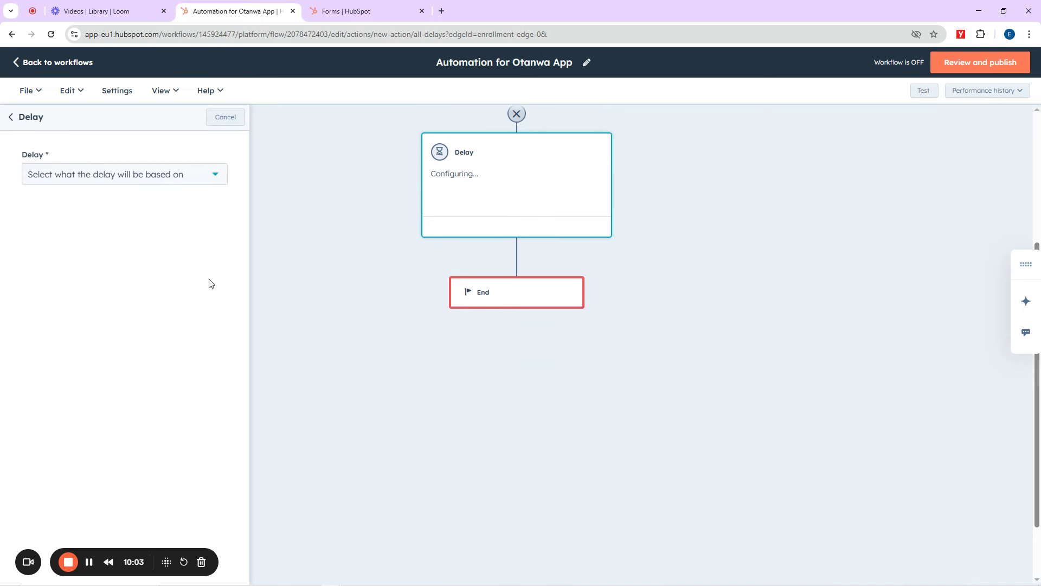
pyautogui.click(181, 183)
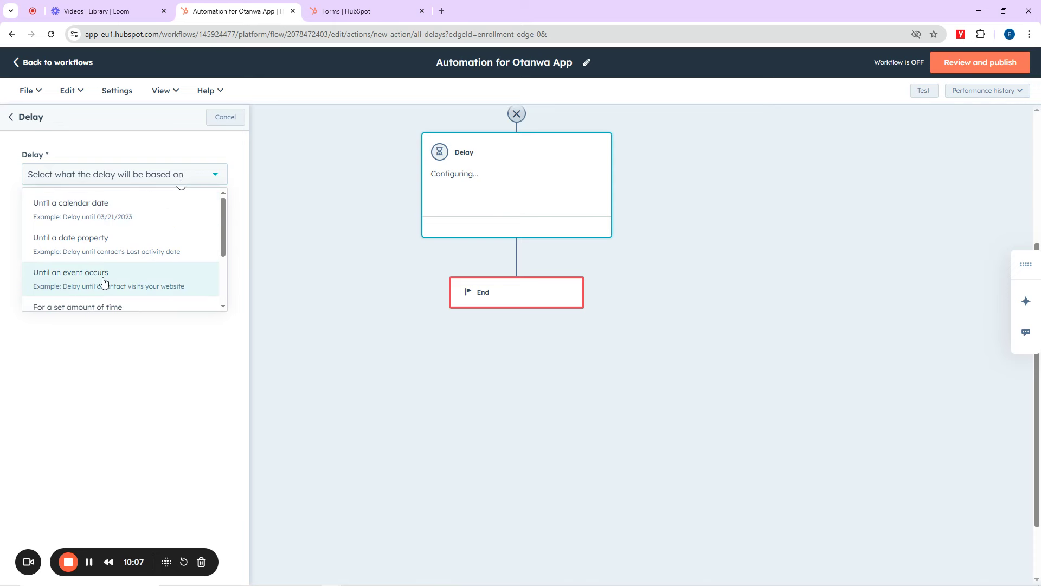
pyautogui.scroll(-2, 85, 265)
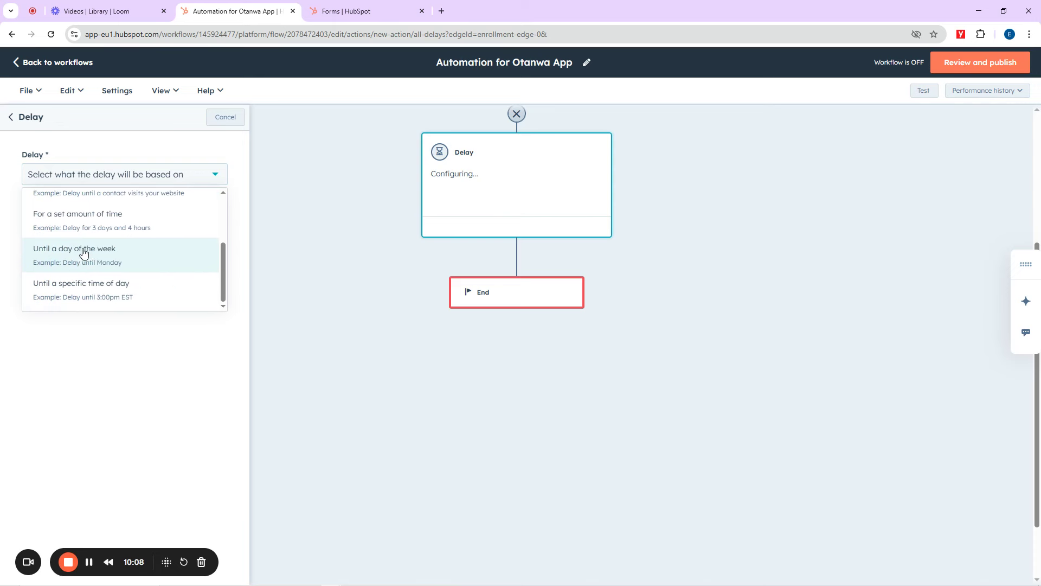
pyautogui.click(93, 223)
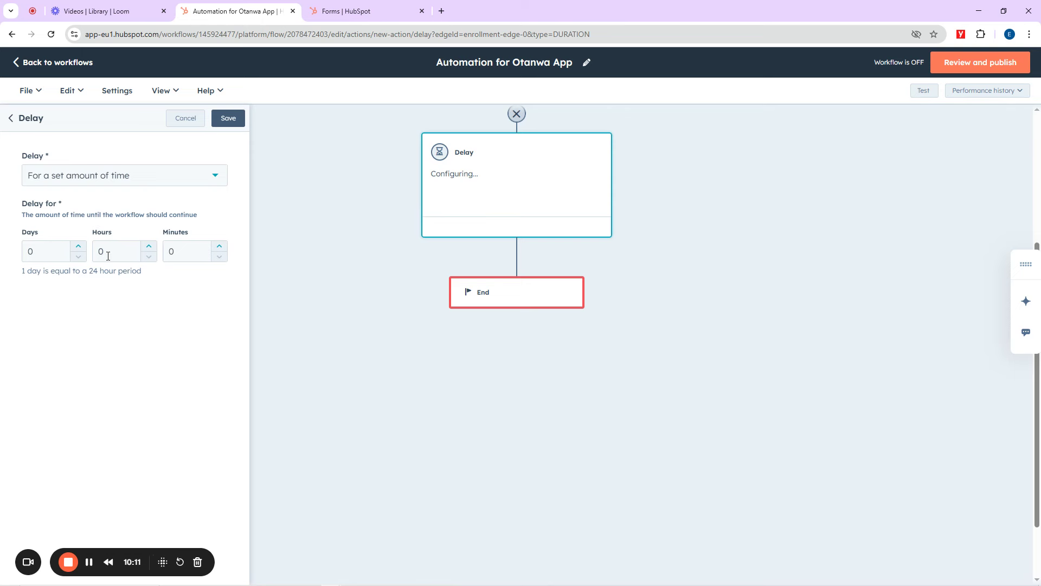
pyautogui.moveTo(40, 253); pyautogui.dragTo(21, 256)
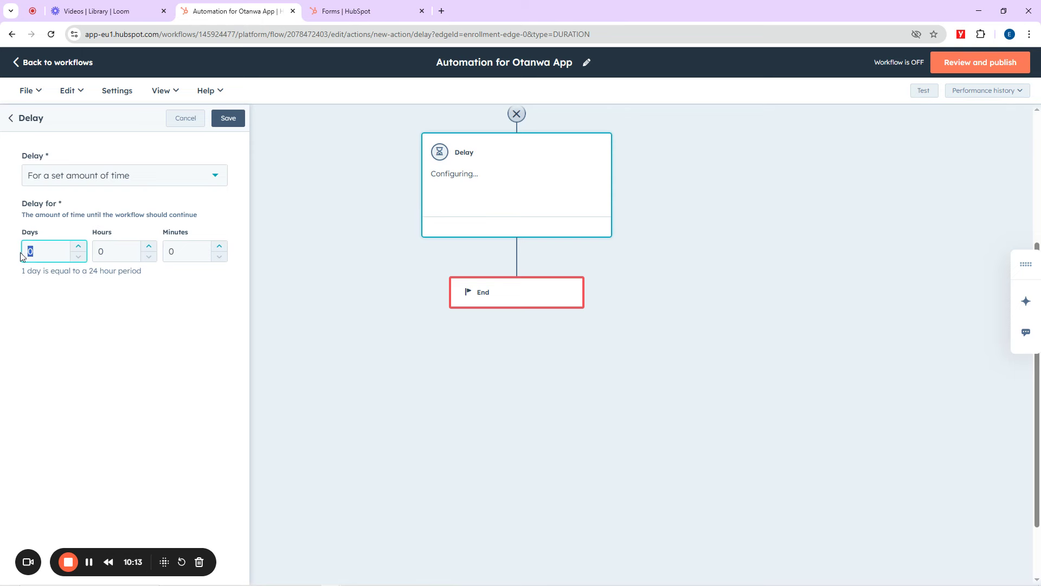
pyautogui.moveTo(108, 255); pyautogui.dragTo(99, 255)
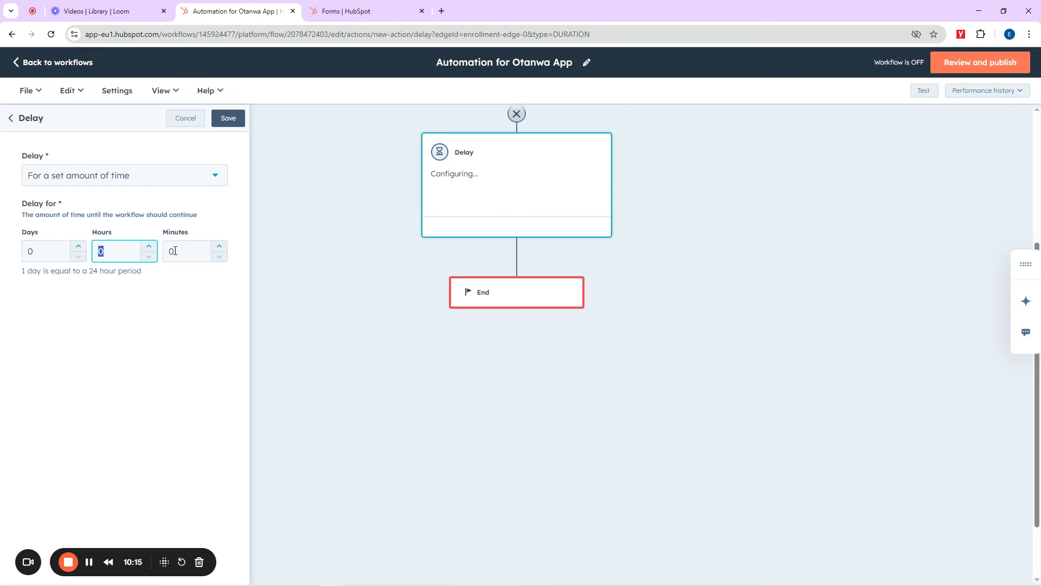
pyautogui.moveTo(175, 251); pyautogui.dragTo(169, 251)
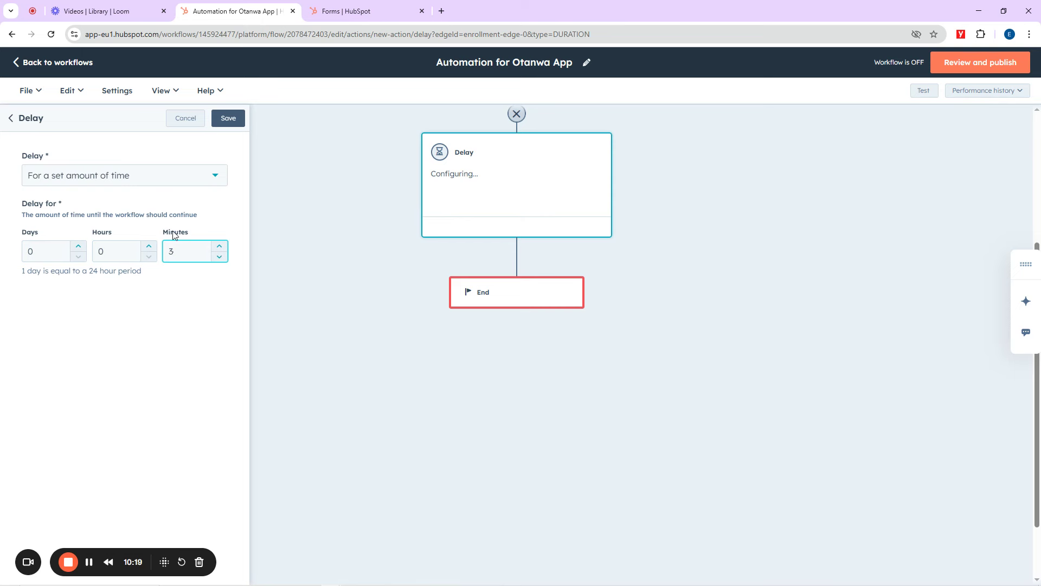
pyautogui.click(228, 119)
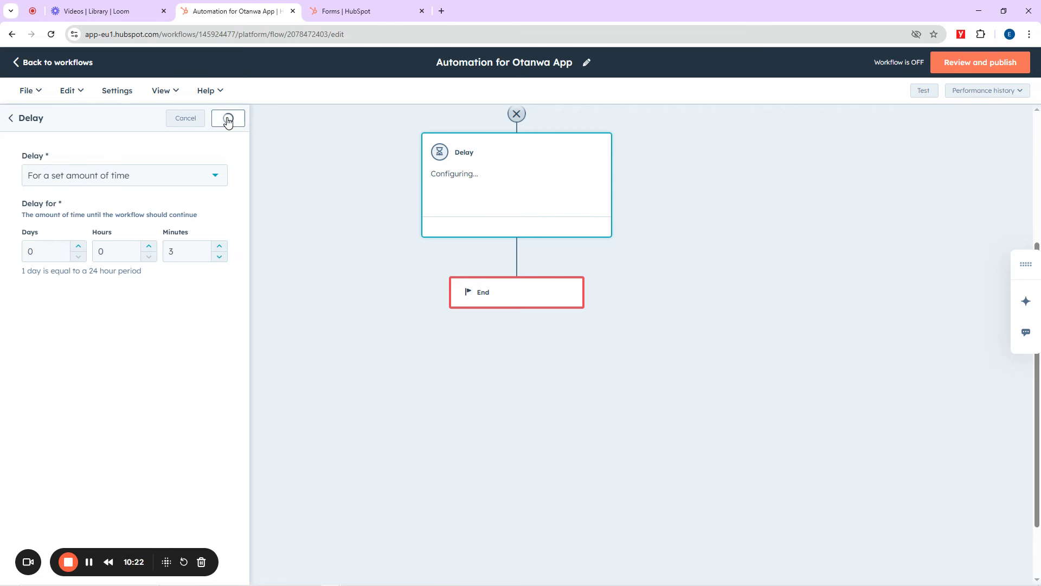
pyautogui.scroll(3, 549, 230)
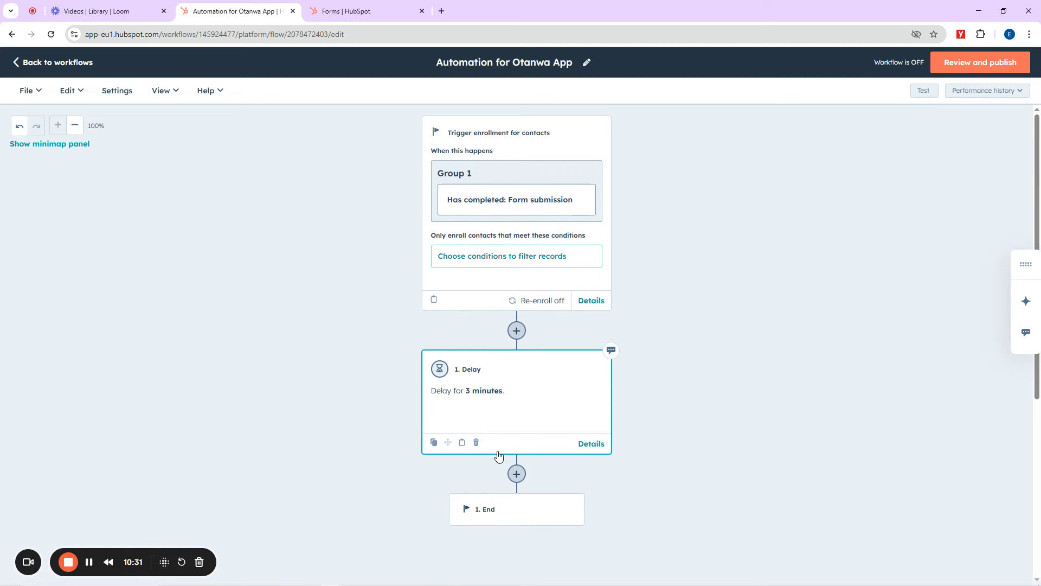
# Step: Reopen the enrollment trigger criteria for editing
pyautogui.click(524, 202)
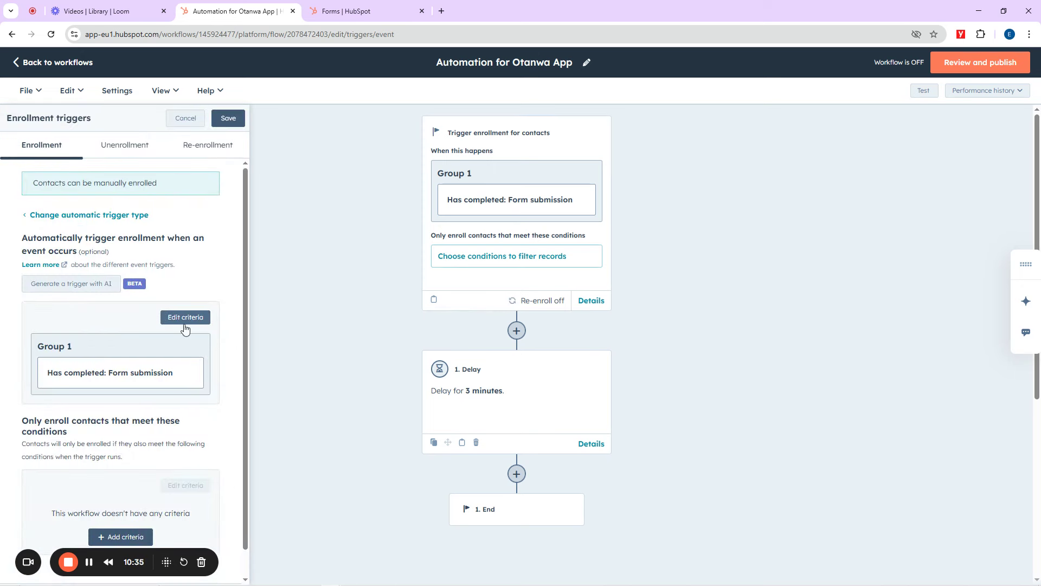
pyautogui.click(180, 318)
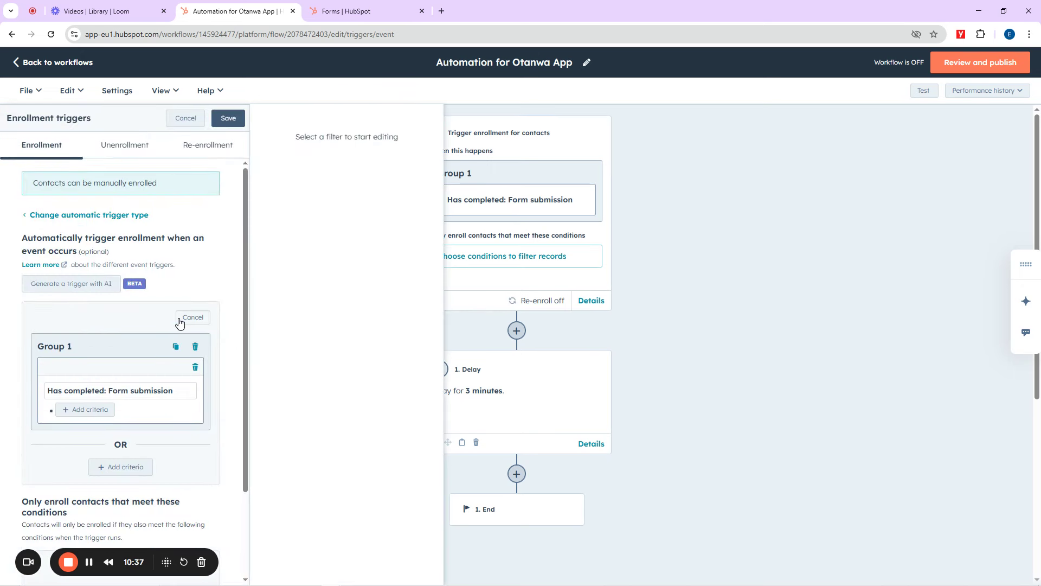
pyautogui.doubleClick(133, 390)
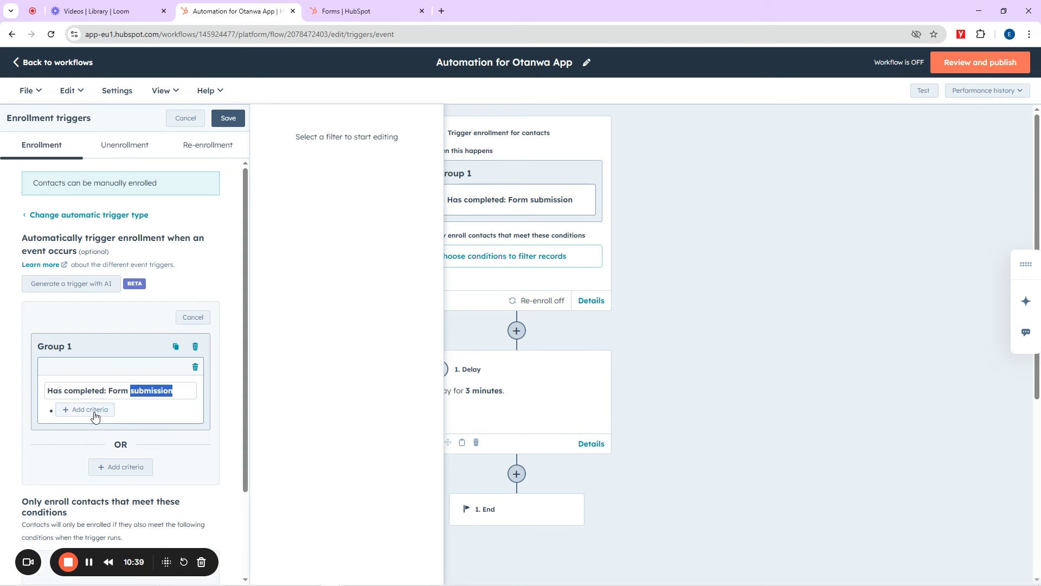
pyautogui.scroll(-2, 145, 385)
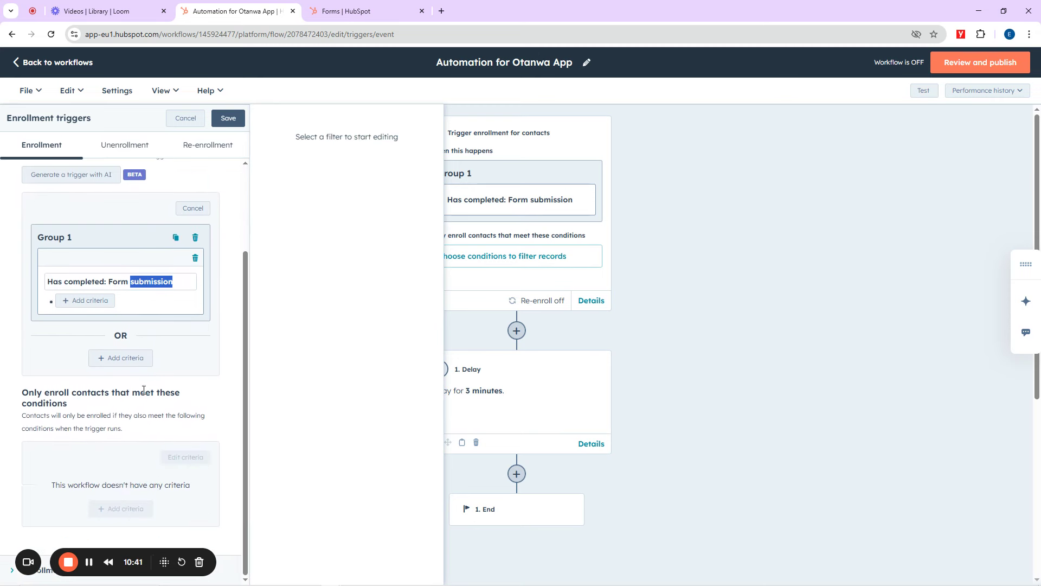
pyautogui.scroll(2, 157, 371)
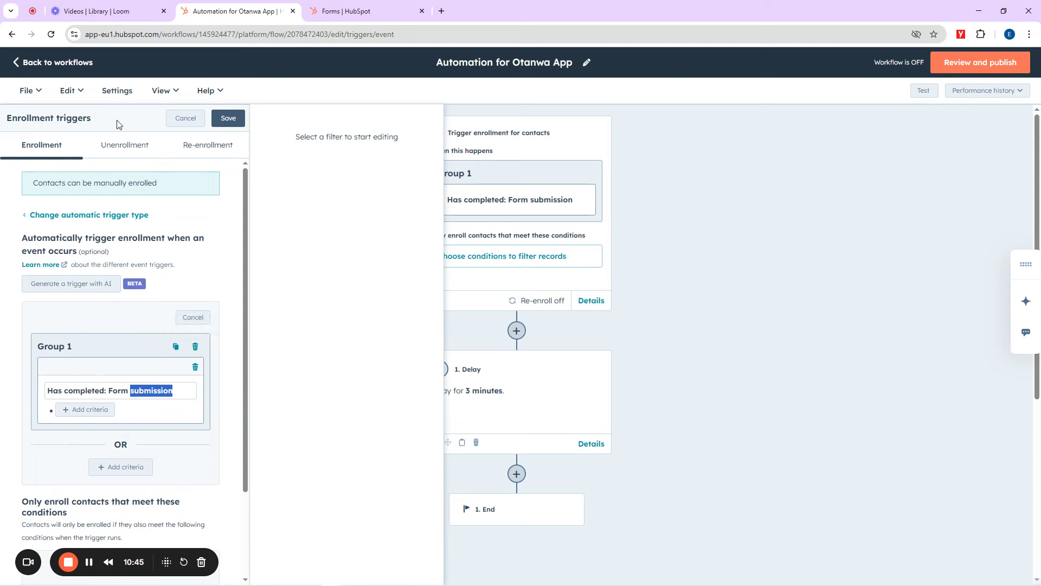
# Step: Through Edit enrollment trigger, delete the existing Group 1 condition
pyautogui.click(69, 95)
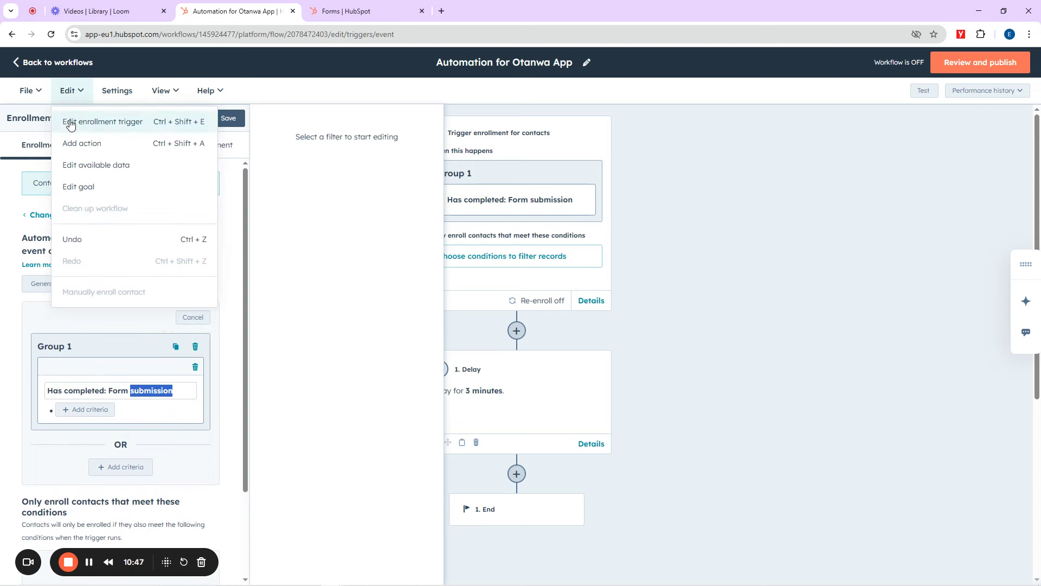
pyautogui.click(96, 127)
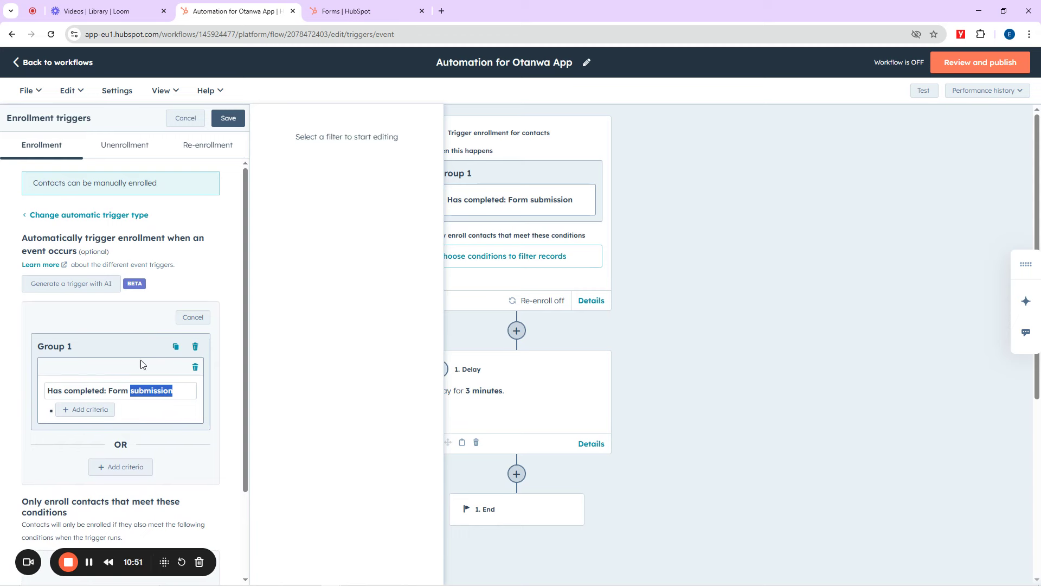
pyautogui.click(115, 395)
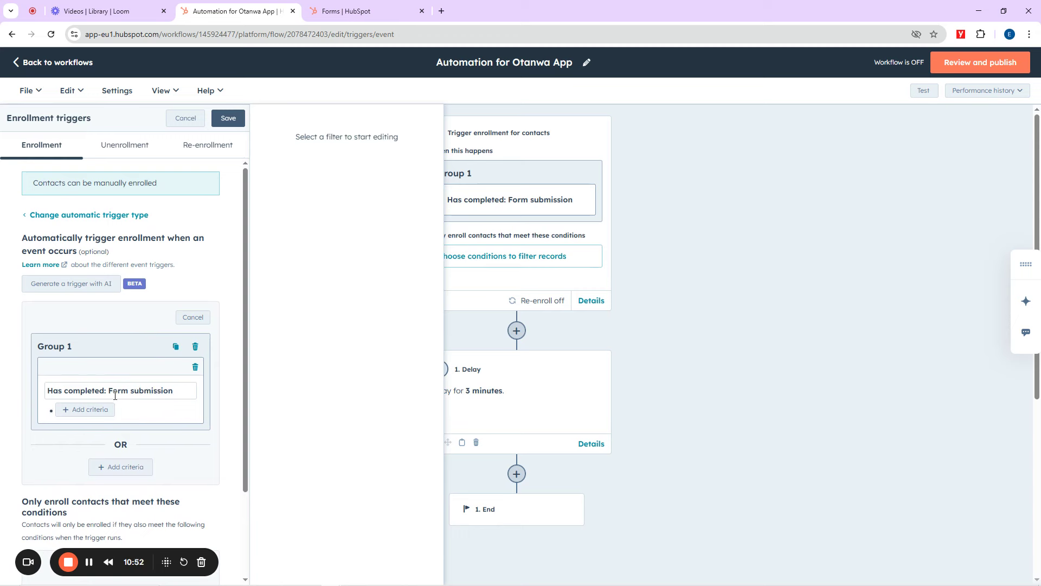
pyautogui.click(195, 367)
pyautogui.click(252, 393)
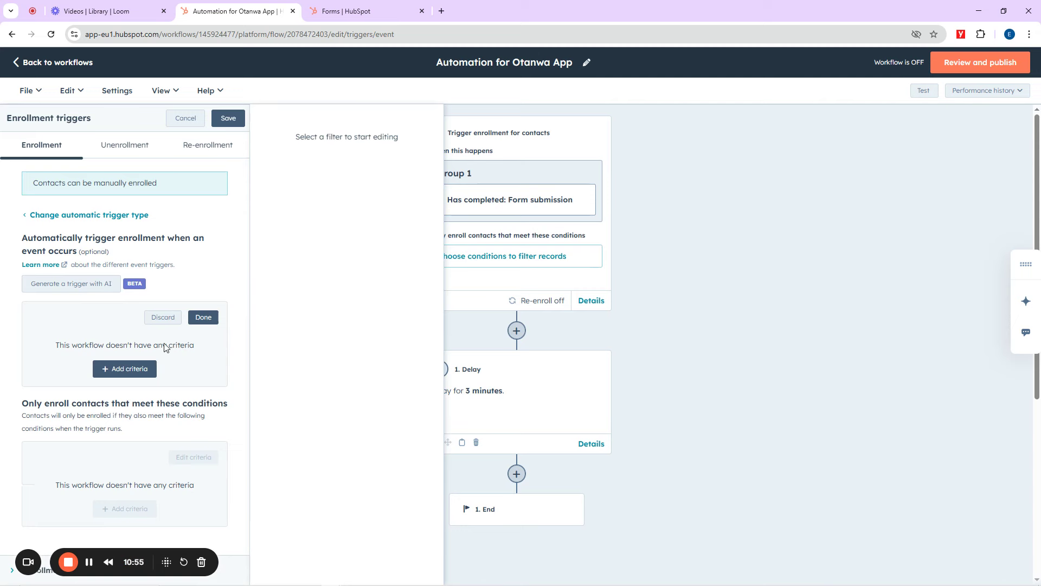
# Step: Add a new Has completed: Form submission criterion and finish with Done
pyautogui.click(128, 369)
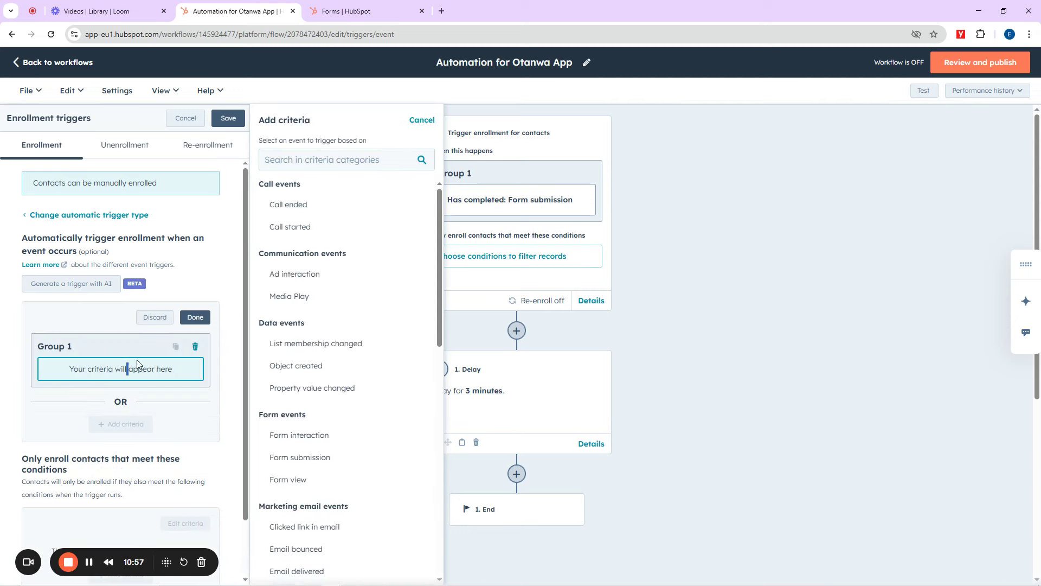
pyautogui.click(297, 160)
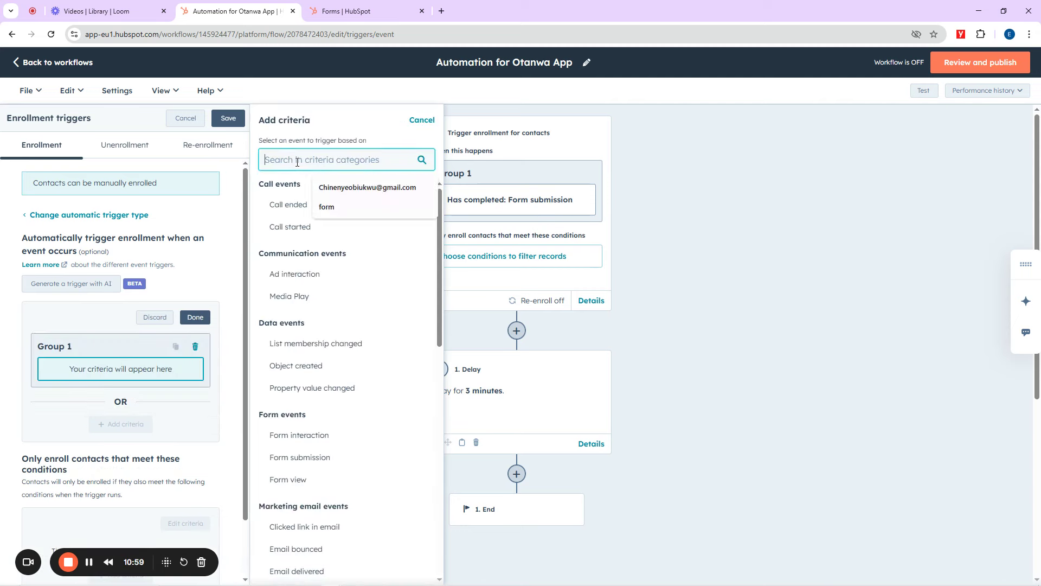
pyautogui.write('form')
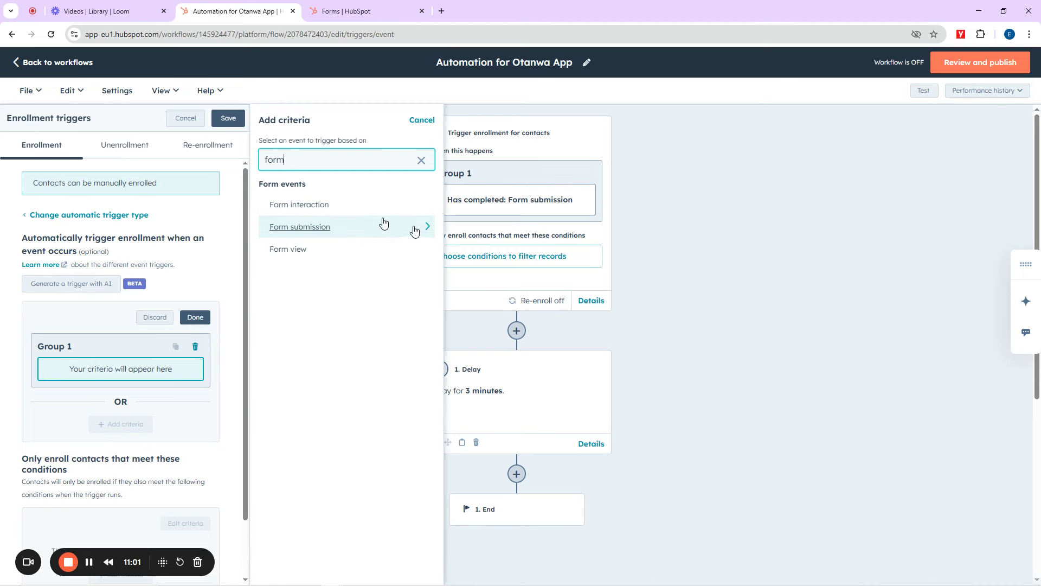
pyautogui.click(429, 227)
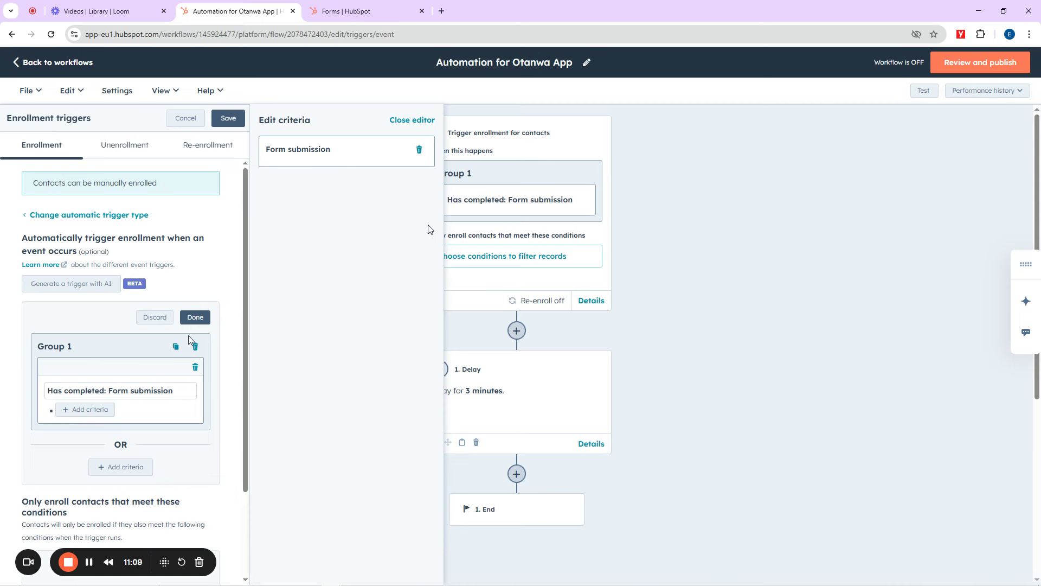
pyautogui.click(197, 318)
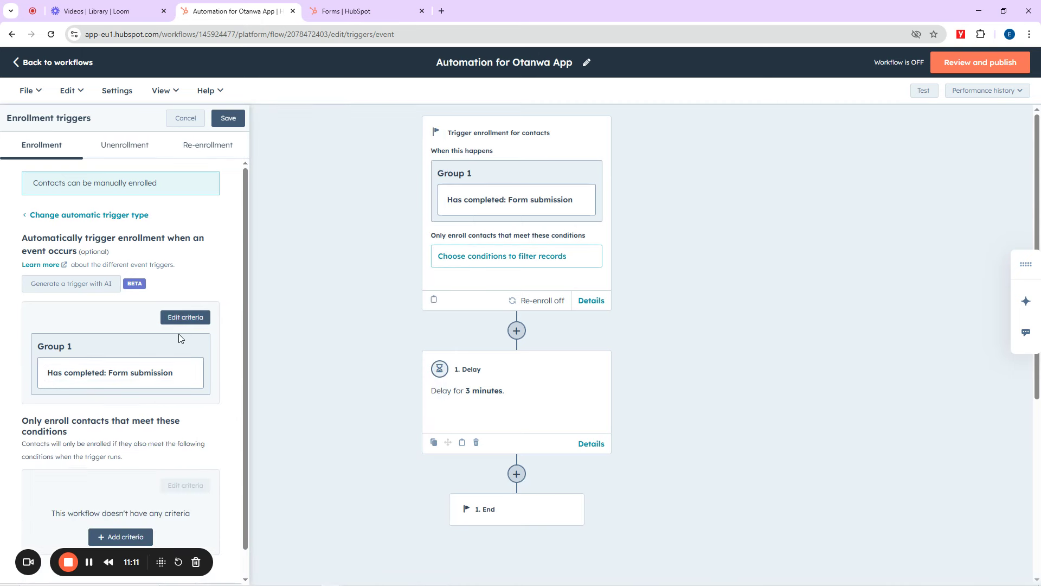
pyautogui.scroll(-1, 178, 334)
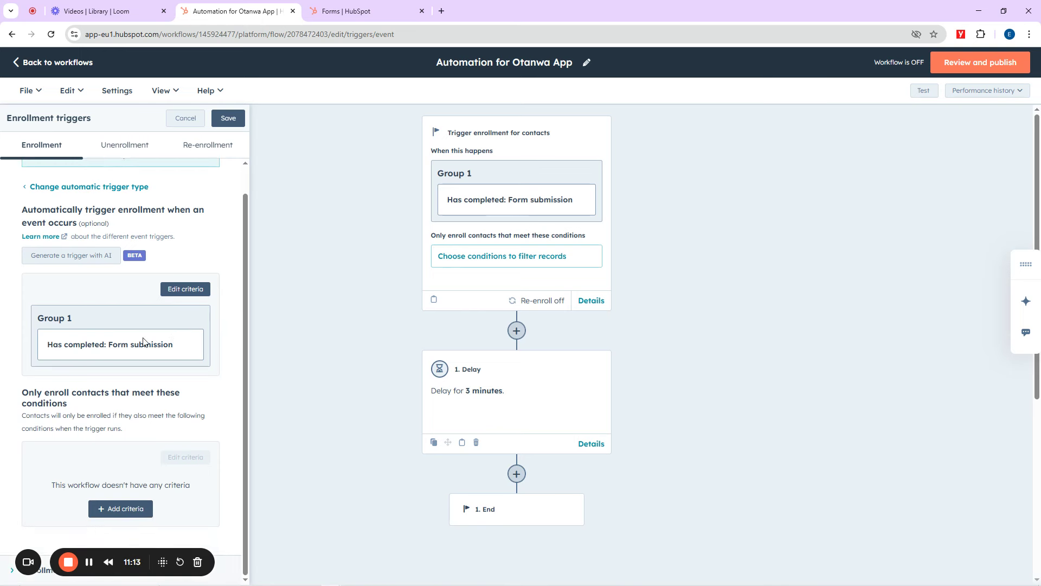
pyautogui.scroll(-2, 570, 385)
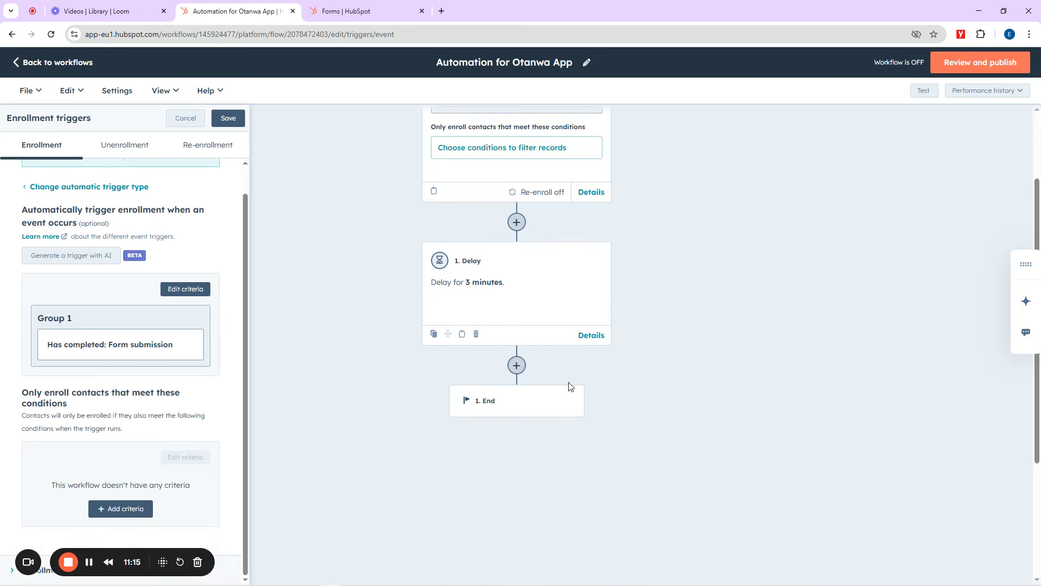
# Step: Insert a Communications > Send email action between the Delay and End
pyautogui.click(517, 367)
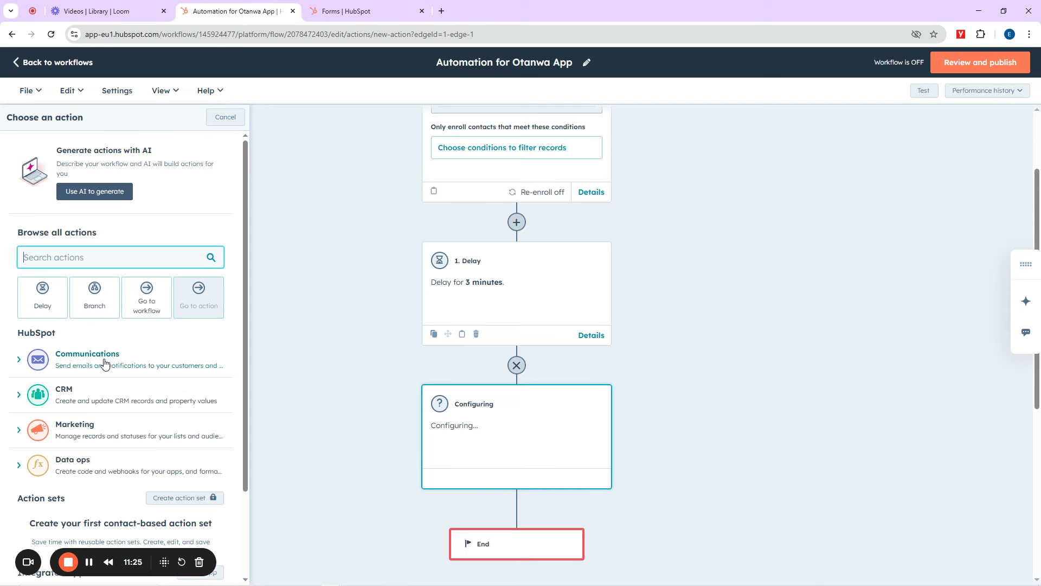
pyautogui.click(87, 362)
pyautogui.scroll(-2, 87, 362)
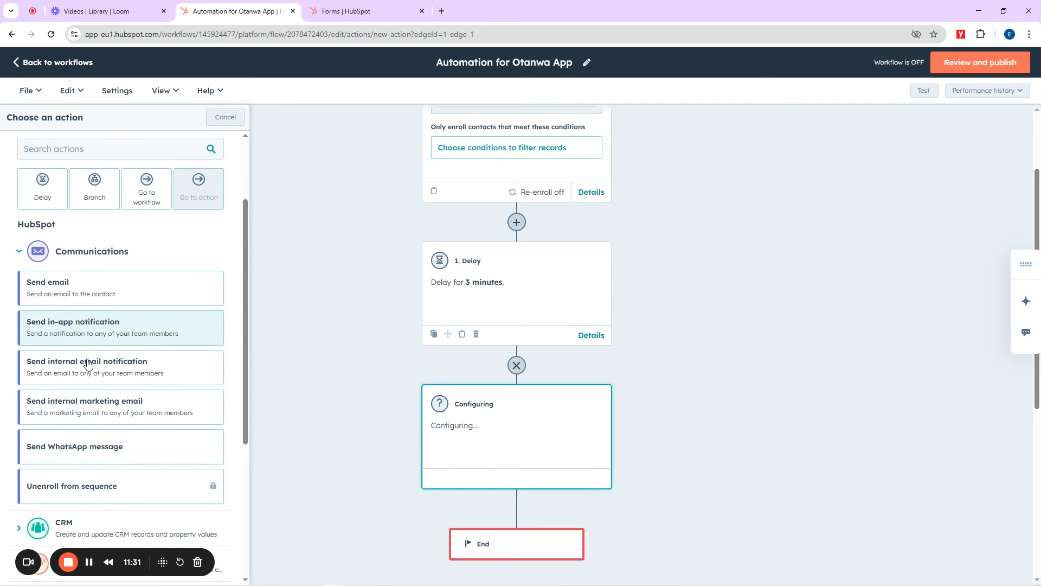
pyautogui.click(76, 293)
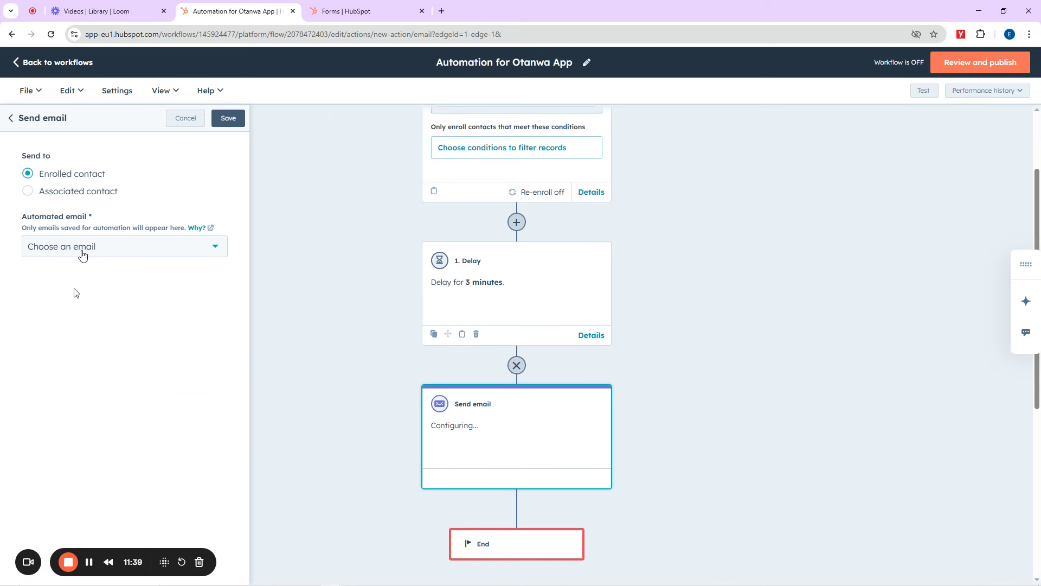
# Step: Re-add the Send email action and open the Choose an email list to reach Create new email
pyautogui.click(83, 250)
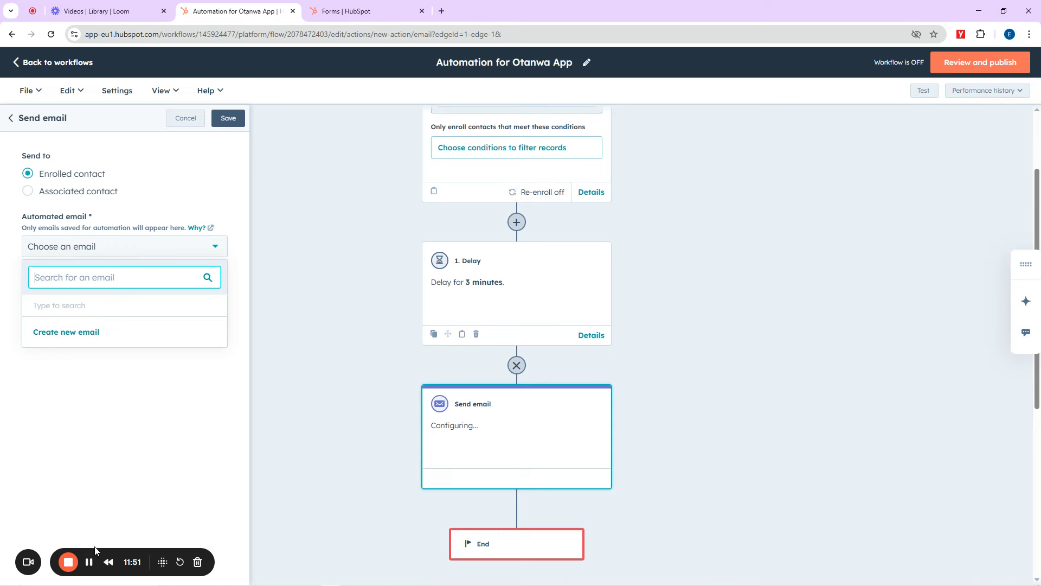
pyautogui.click(89, 562)
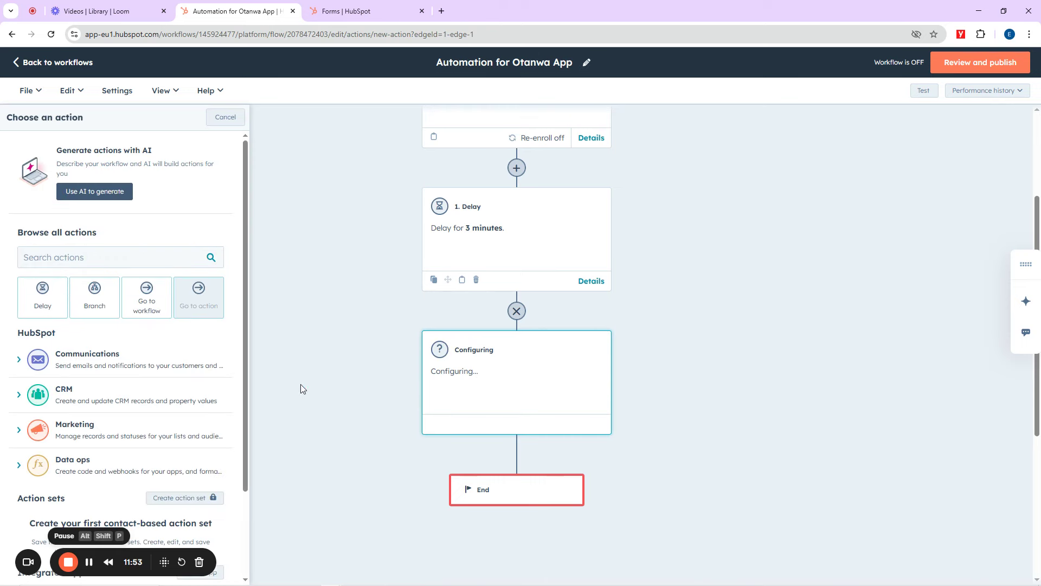
pyautogui.click(68, 362)
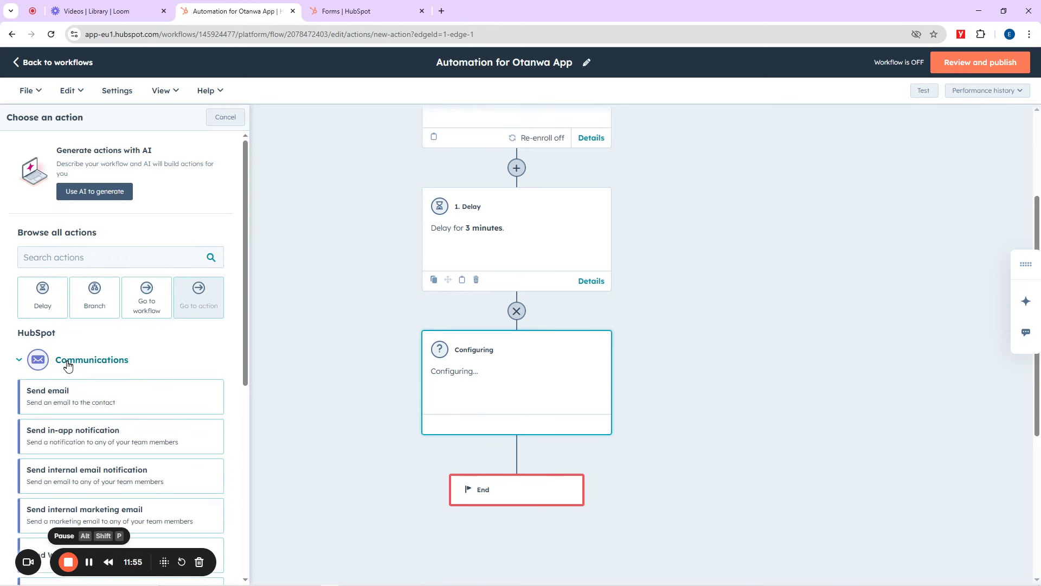
pyautogui.click(57, 399)
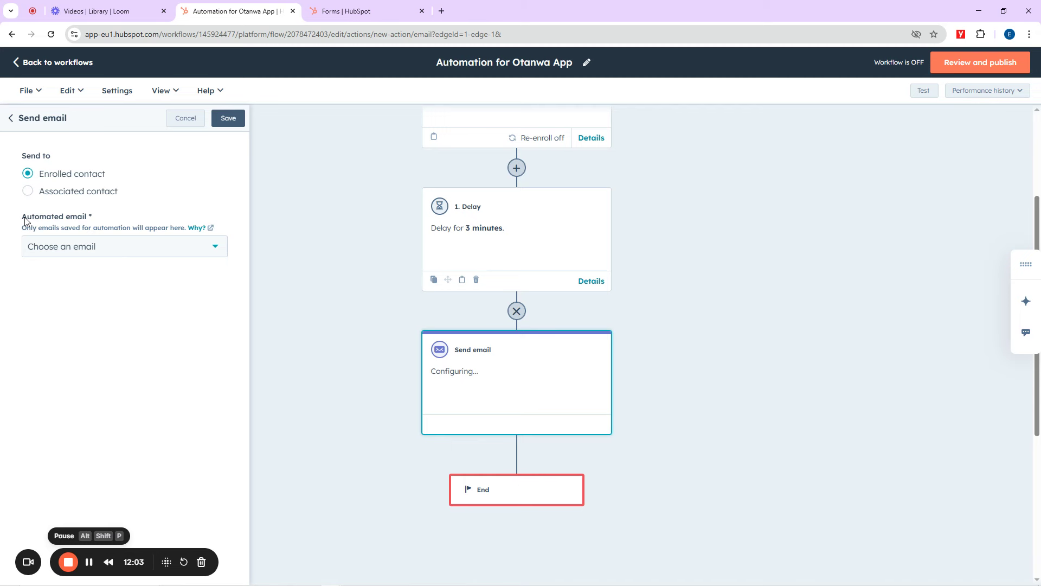
pyautogui.click(128, 251)
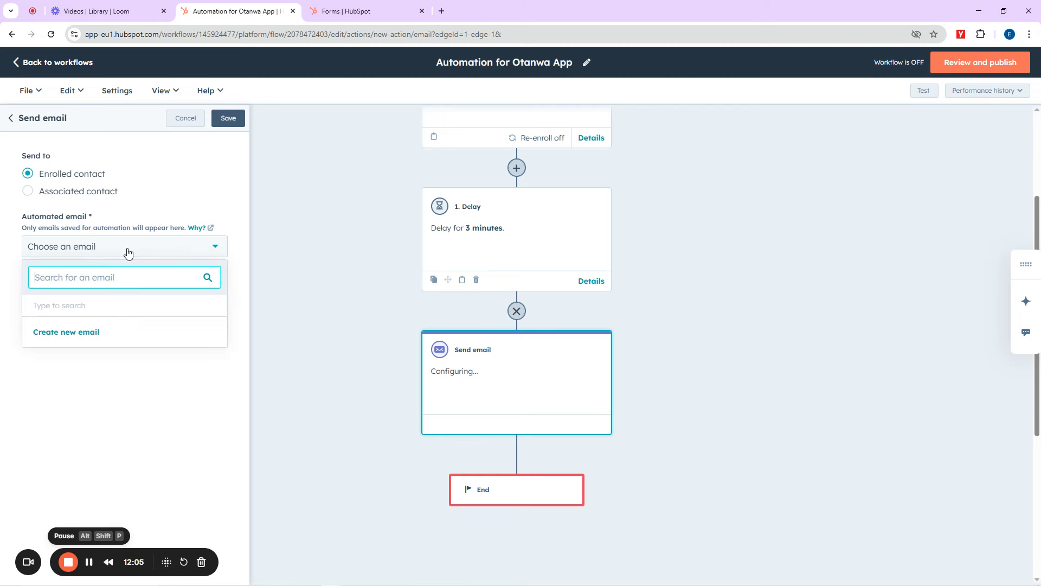
# Step: Create a new automated email and name it, revising the 'Welcome to App Sign' ending
pyautogui.click(71, 332)
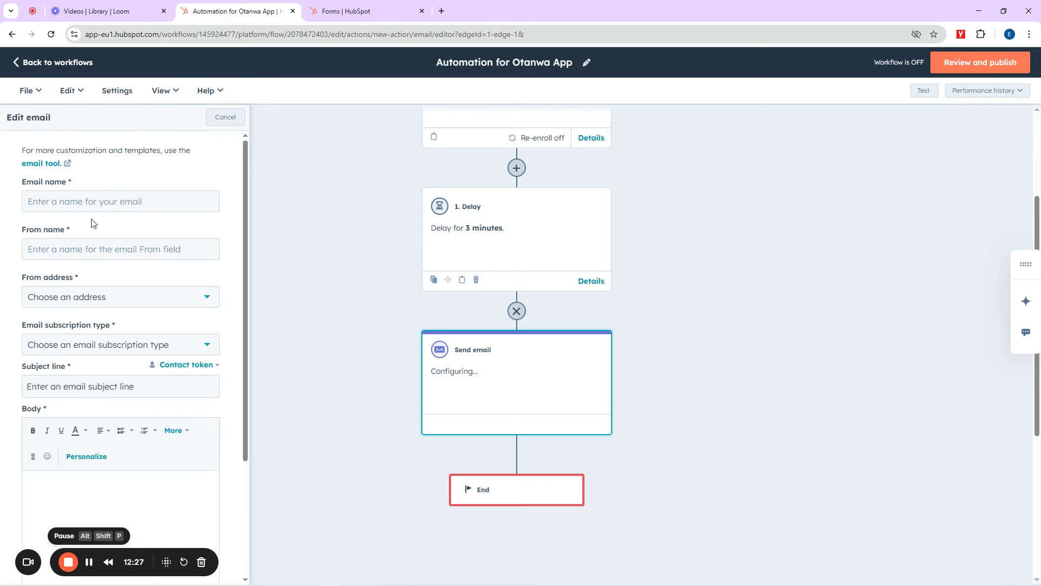
pyautogui.click(58, 200)
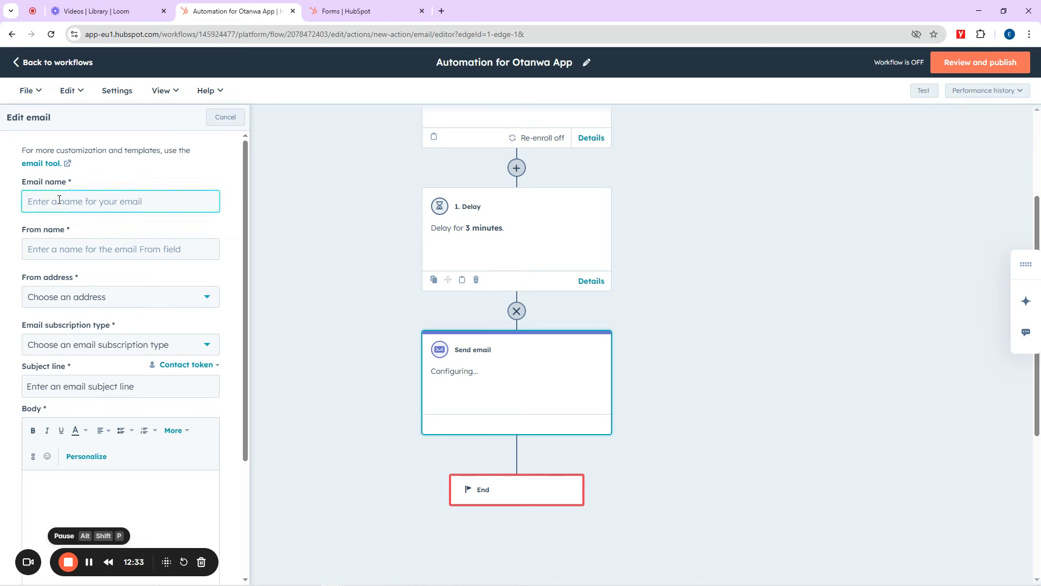
pyautogui.write('Welcome to App Signup')
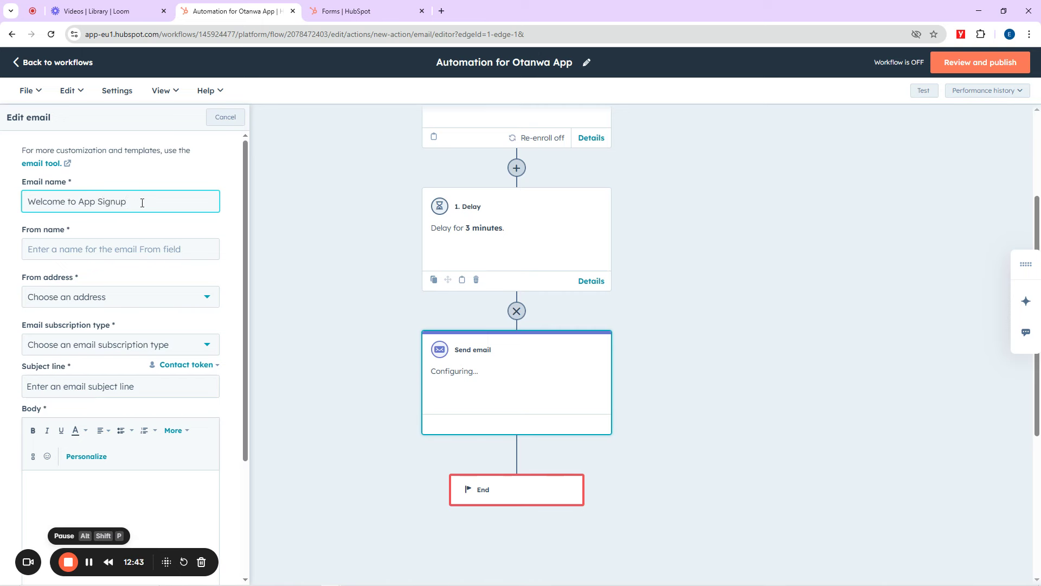
pyautogui.moveTo(137, 203); pyautogui.dragTo(82, 202)
pyautogui.press('BackSpace')
pyautogui.write('Mama O')
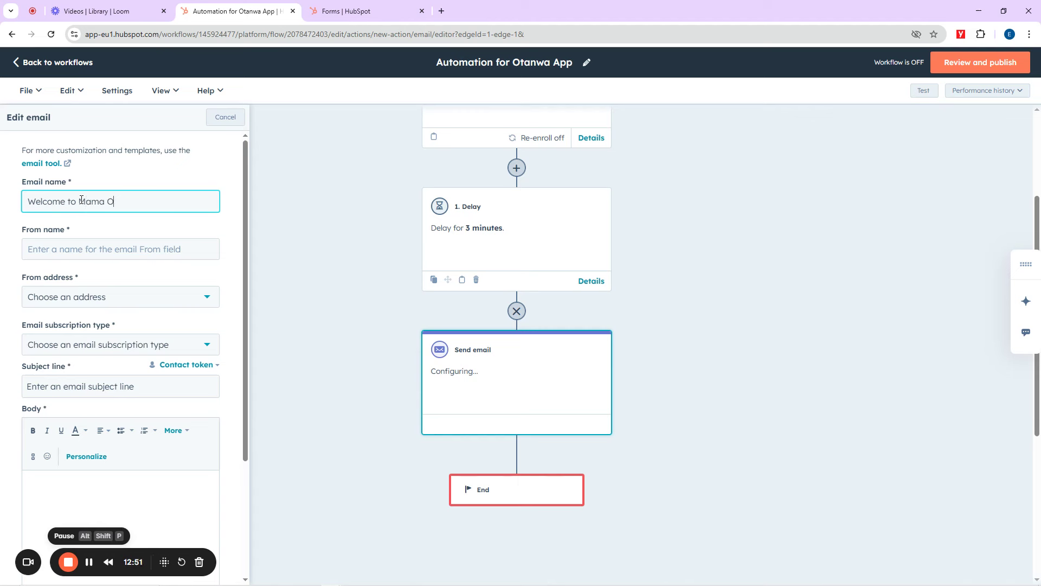
pyautogui.write('kay Akara Join')
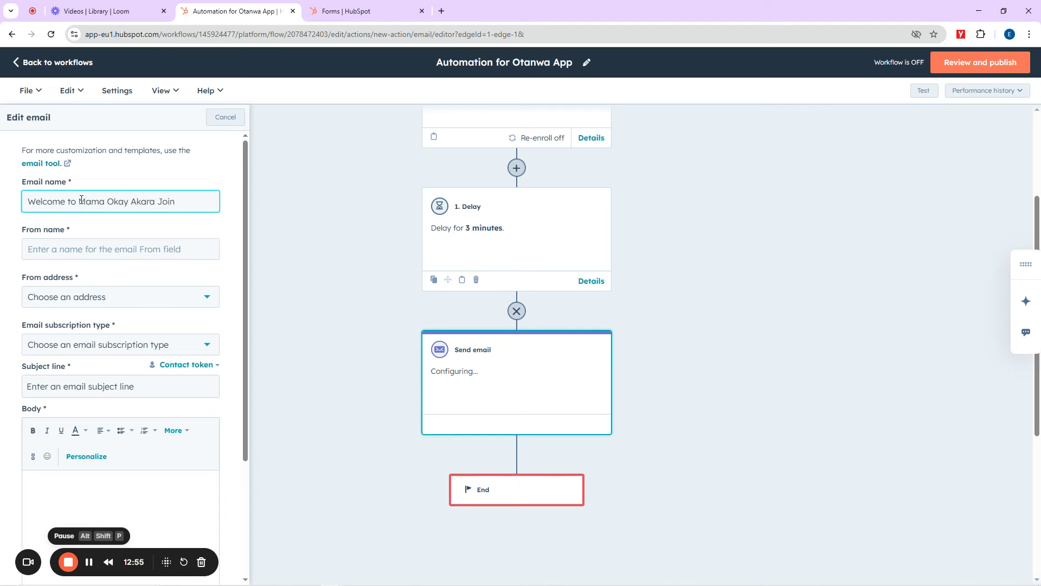
# Step: Set From name 'Welcome Email', a HubSpot inbox sender, and Marketing Email | Marketing Information subscription
pyautogui.click(74, 250)
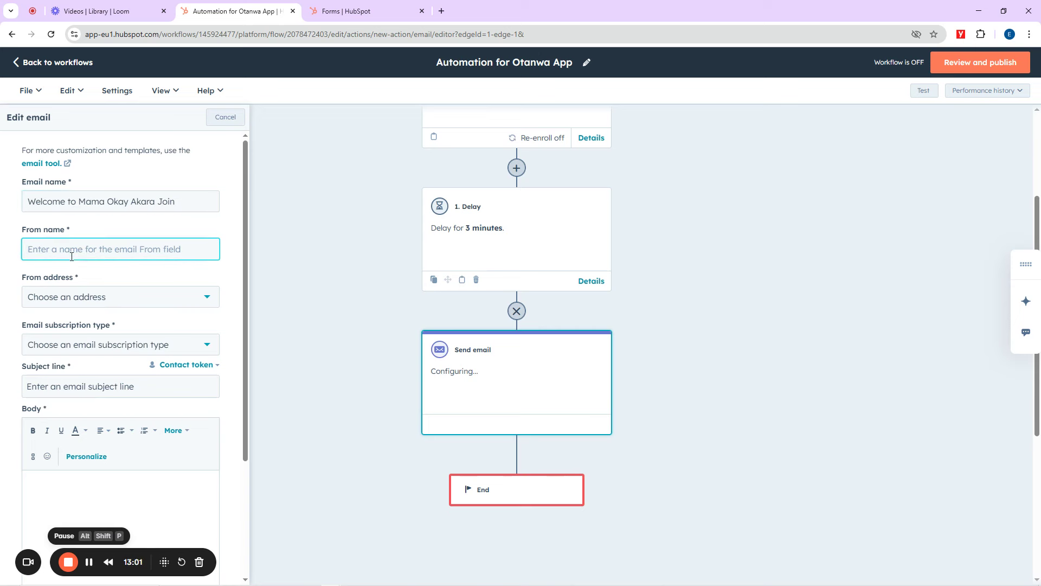
pyautogui.write('Welcome Email')
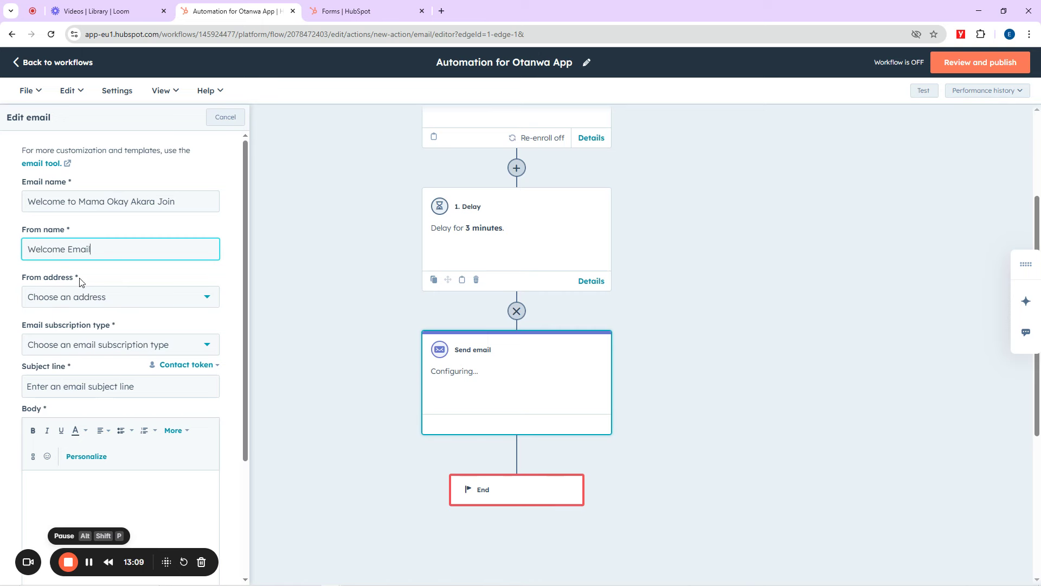
pyautogui.click(81, 300)
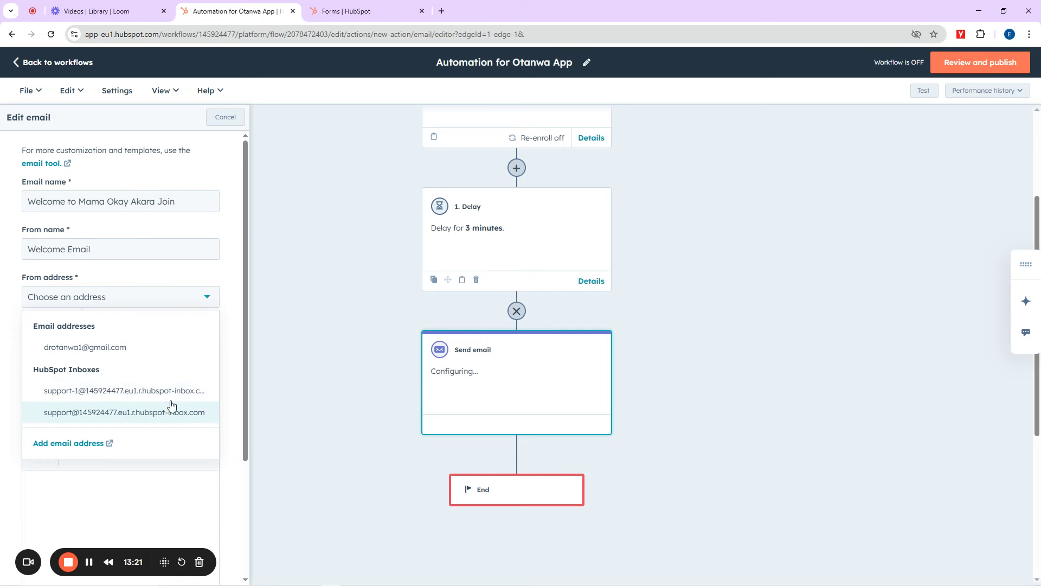
pyautogui.click(122, 391)
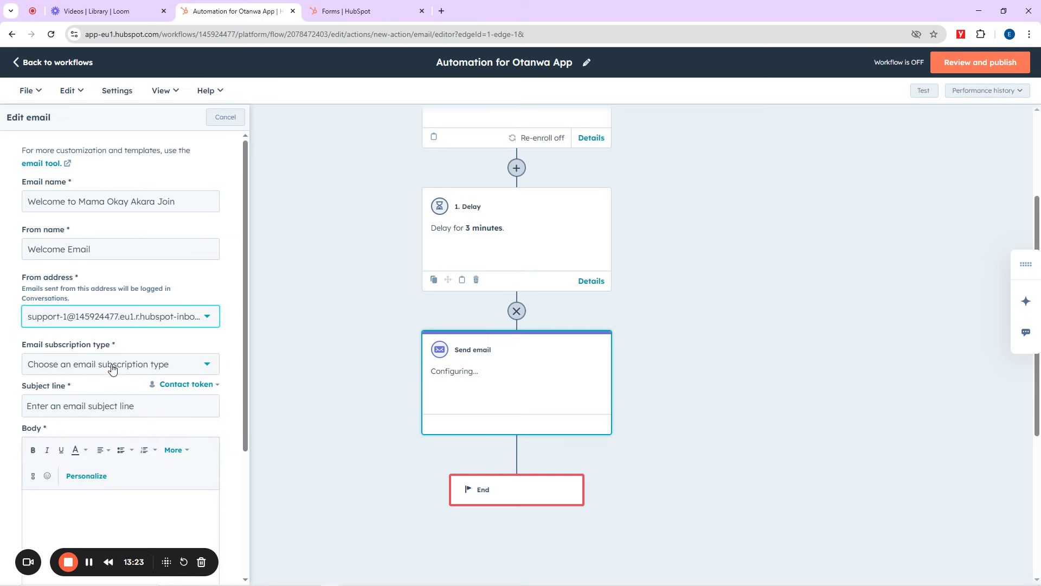
pyautogui.scroll(-3, 204, 338)
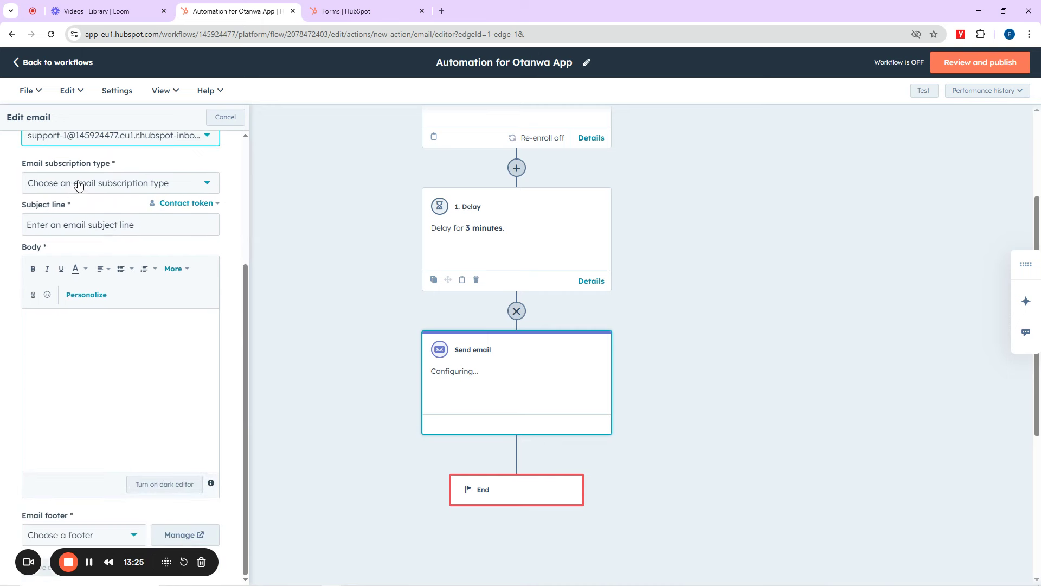
pyautogui.click(78, 185)
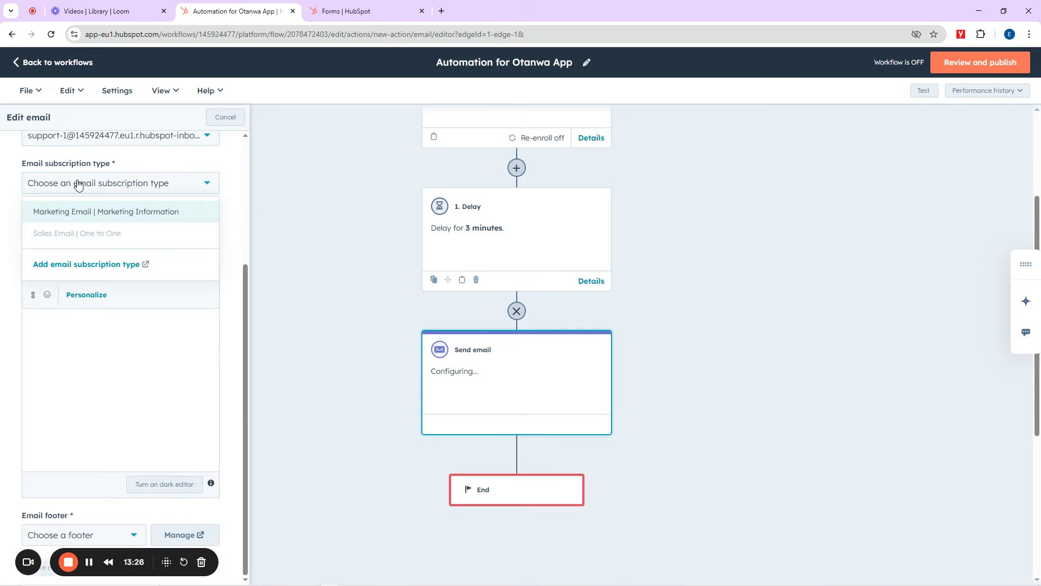
pyautogui.click(74, 212)
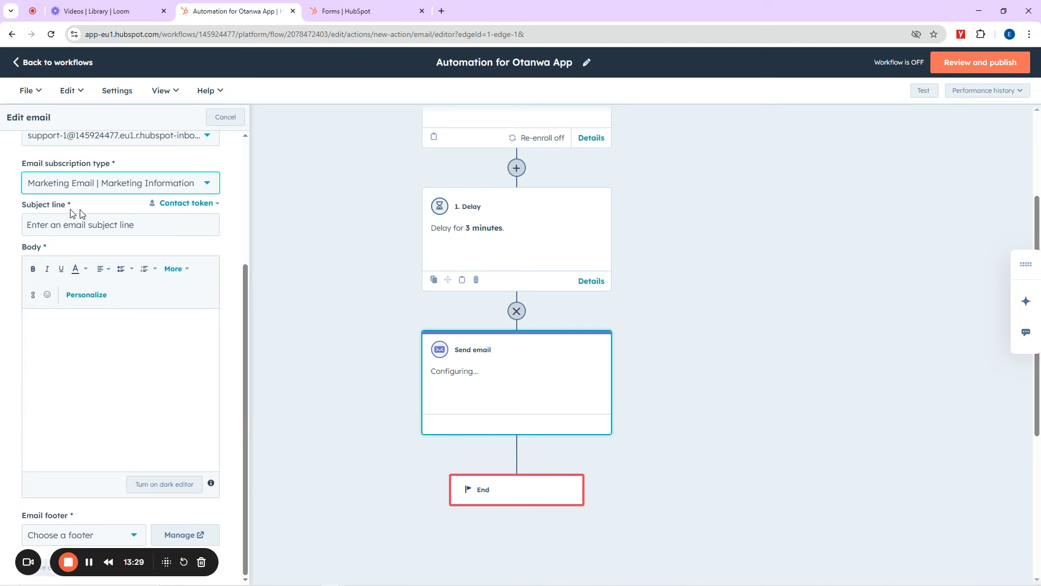
pyautogui.scroll(2, 71, 212)
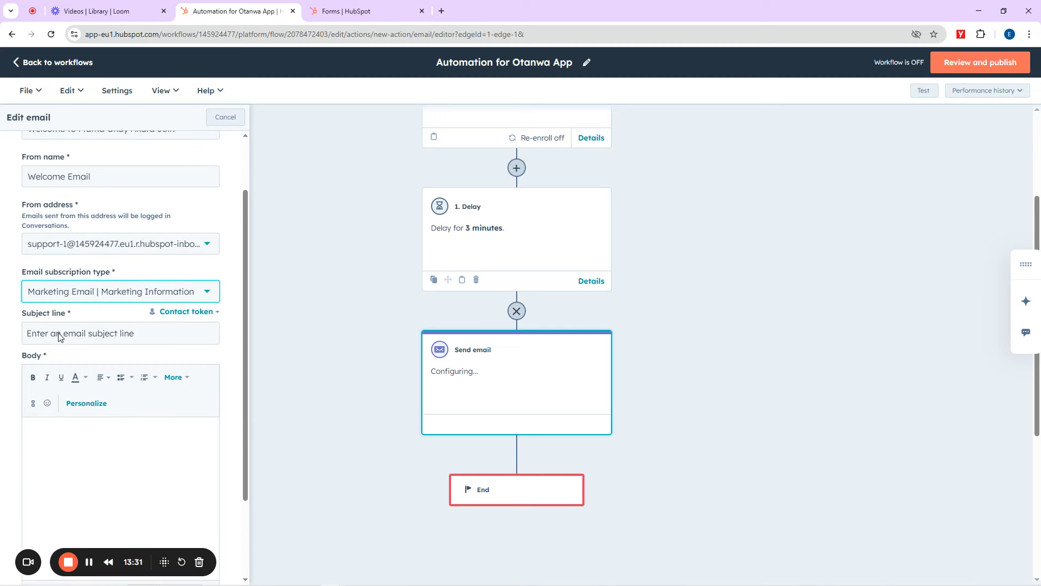
# Step: Load gmail in a new browser tab, then return to the HubSpot workflow tab
pyautogui.click(442, 11)
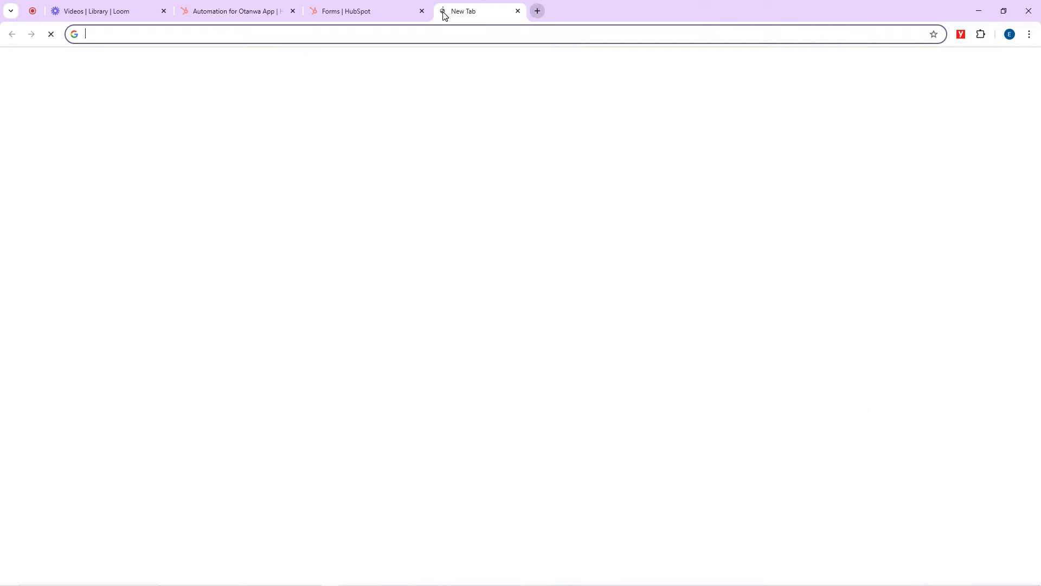
pyautogui.write('gmail.com')
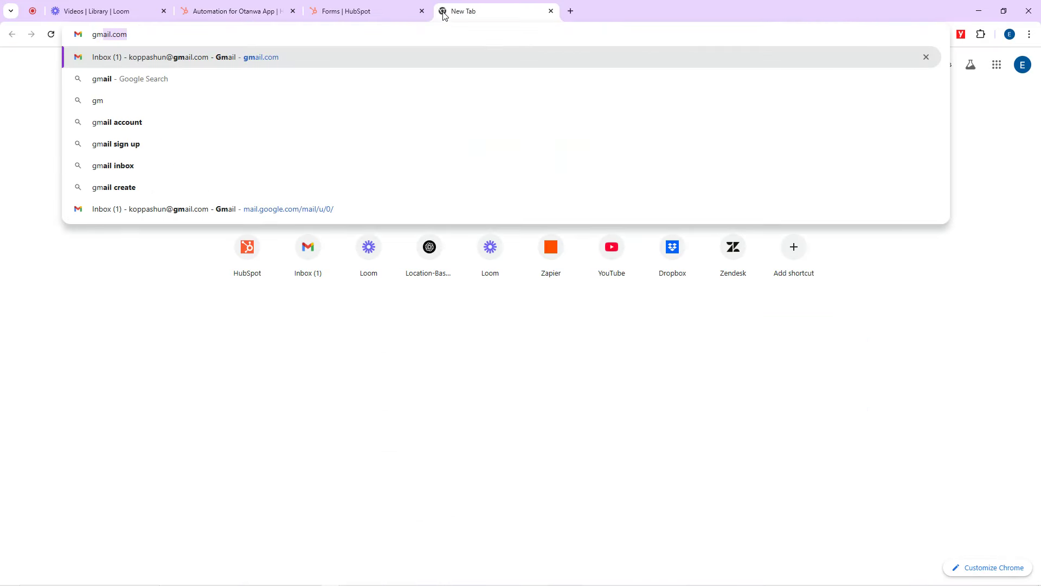
pyautogui.press('Return')
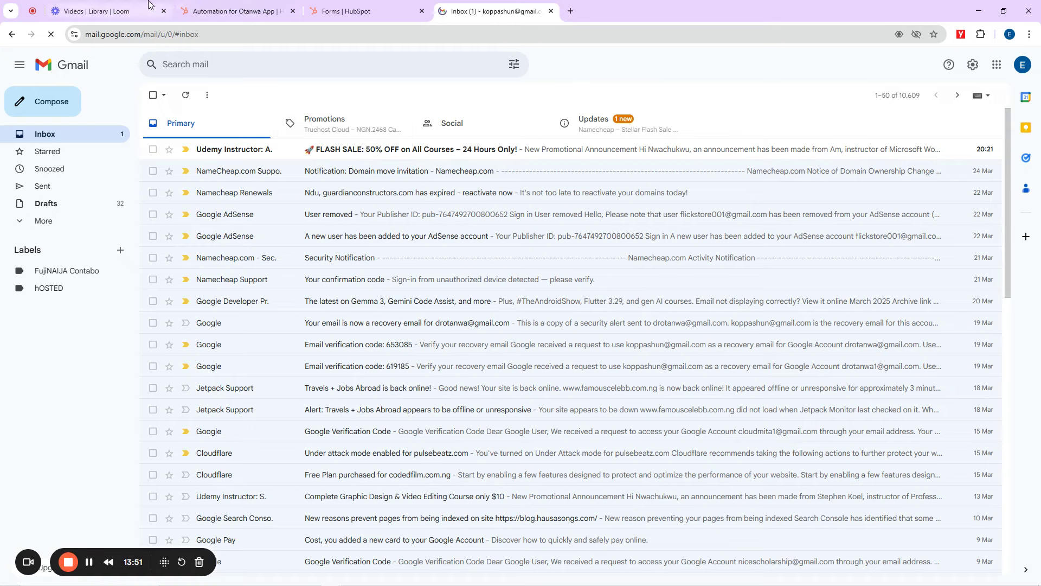
pyautogui.click(233, 11)
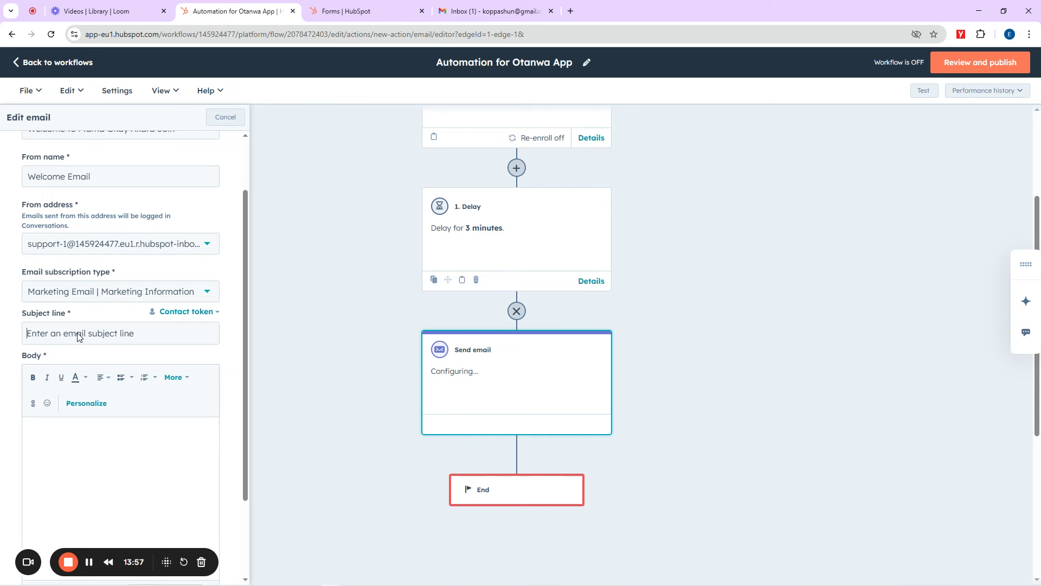
# Step: Enter the subject line 'Otanwa Akara Signup Bonus', correcting the typos along the way
pyautogui.write('W')
pyautogui.press('BackSpace')
pyautogui.write('Signup')
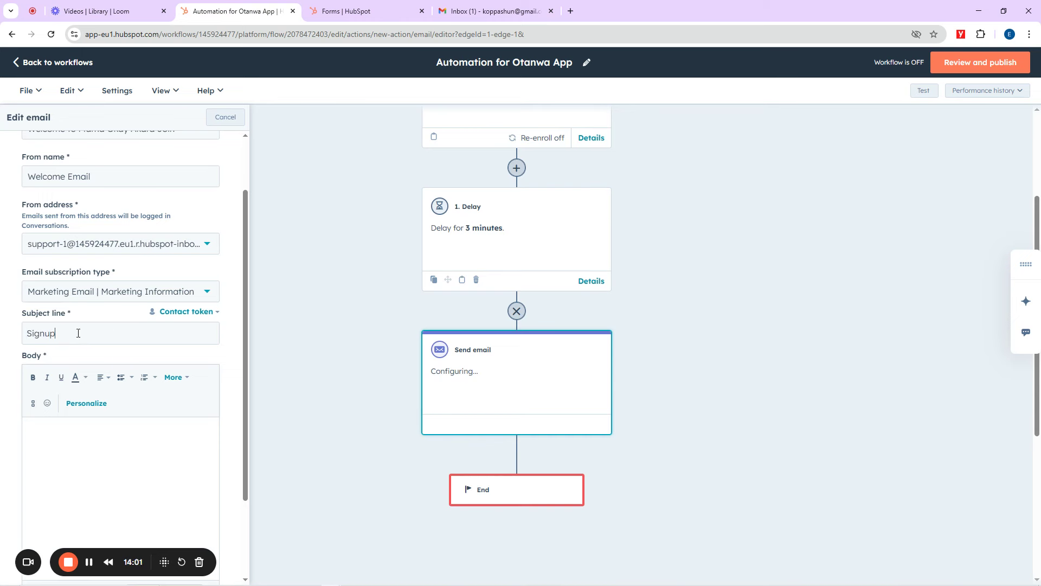
pyautogui.write(' Bnues')
pyautogui.press('Left')
pyautogui.press('Left')
pyautogui.press('Left')
pyautogui.press('Left')
pyautogui.write('oOtanwa ')
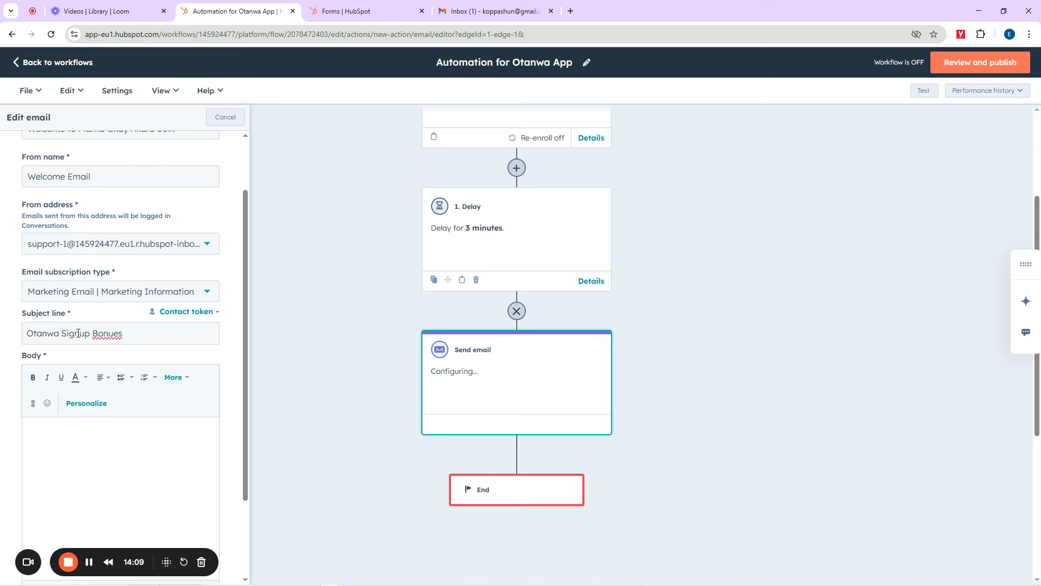
pyautogui.write('Akara')
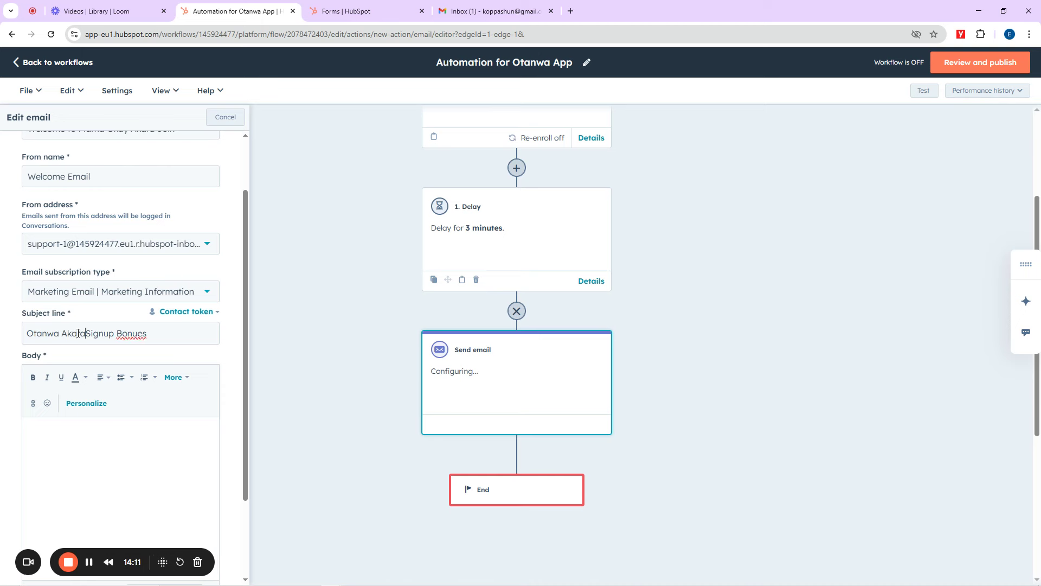
pyautogui.press('BackSpace')
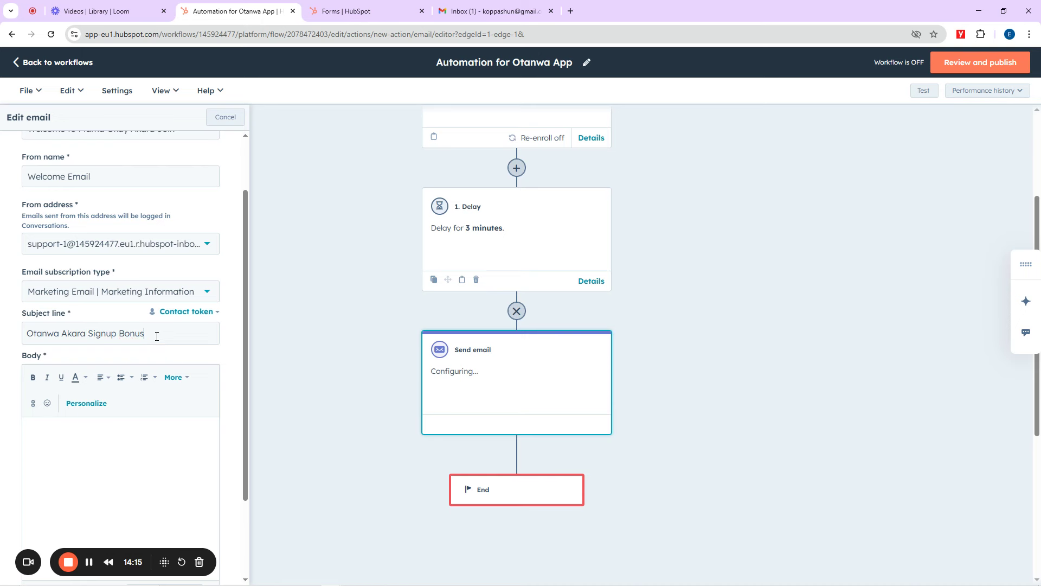
pyautogui.scroll(-2, 201, 333)
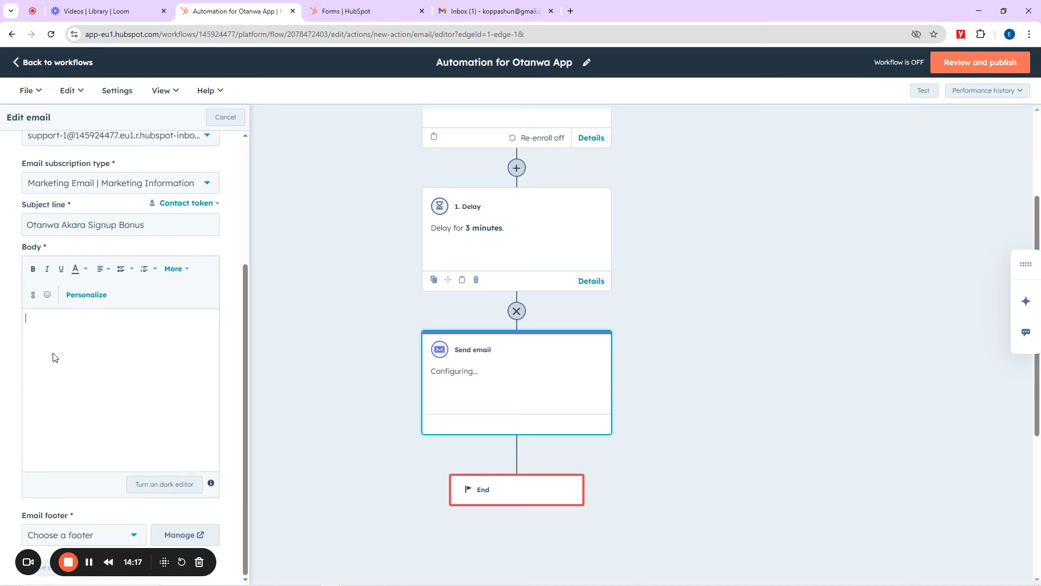
# Step: Open chatgpt.com in a new browser tab and continue without logging in
pyautogui.click(570, 12)
pyautogui.write('chatgpt.com')
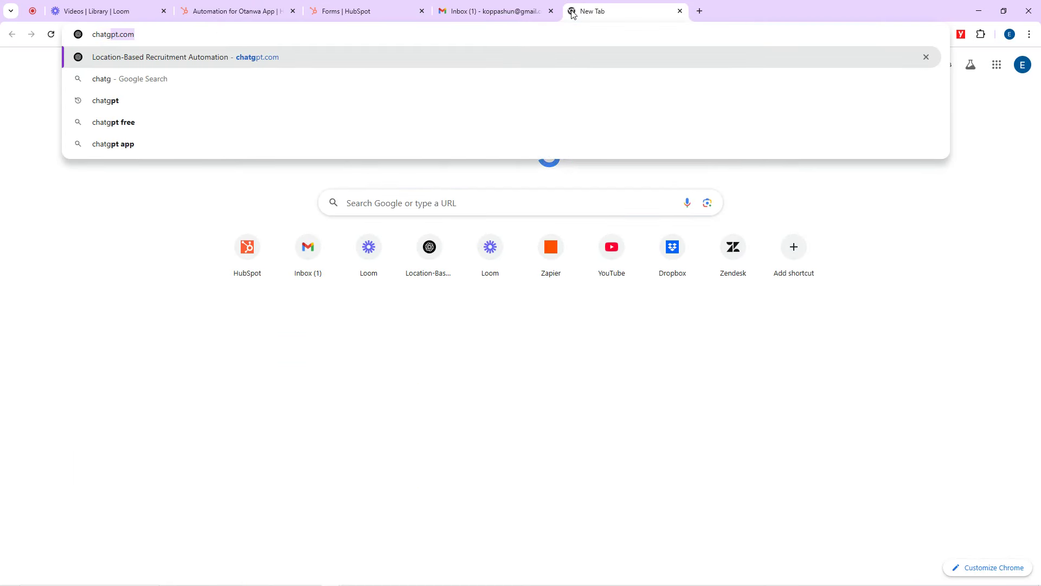
pyautogui.press('Return')
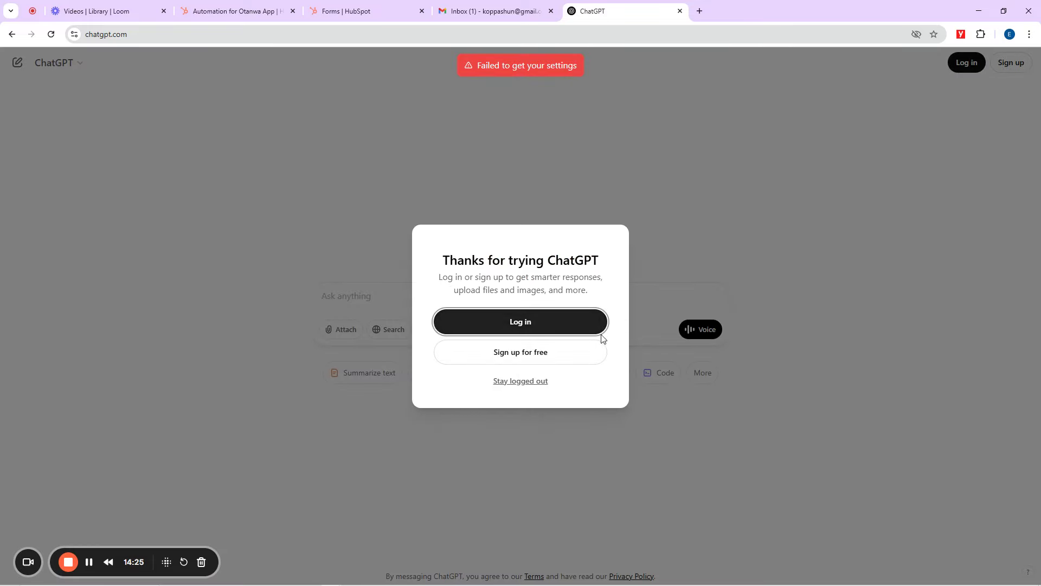
pyautogui.click(520, 382)
# Step: Ask ChatGPT for a welcome message for new Otanwa Akara Join app customers and select the reply
pyautogui.write('gen')
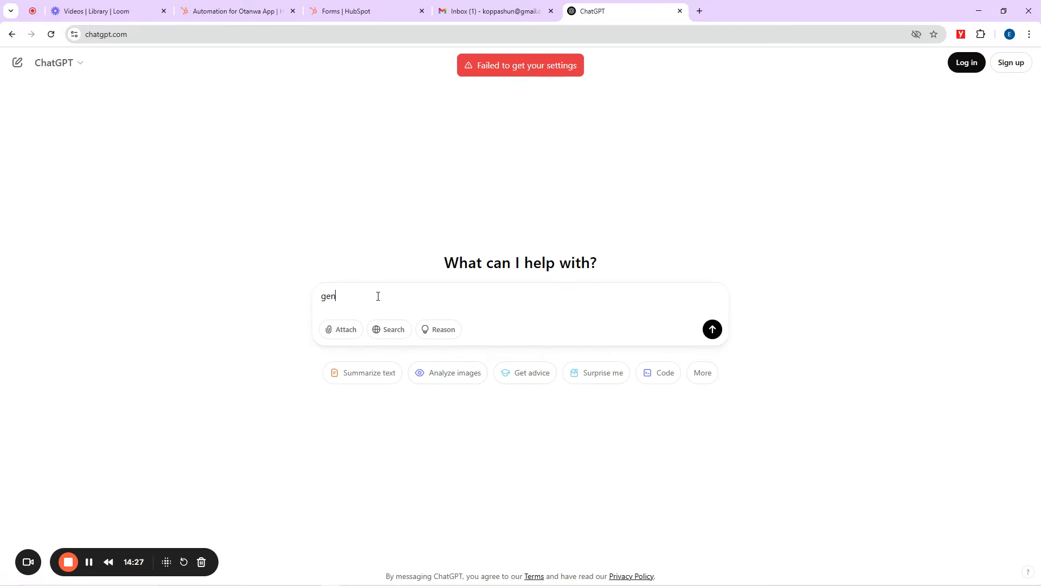
pyautogui.write('erate me a we')
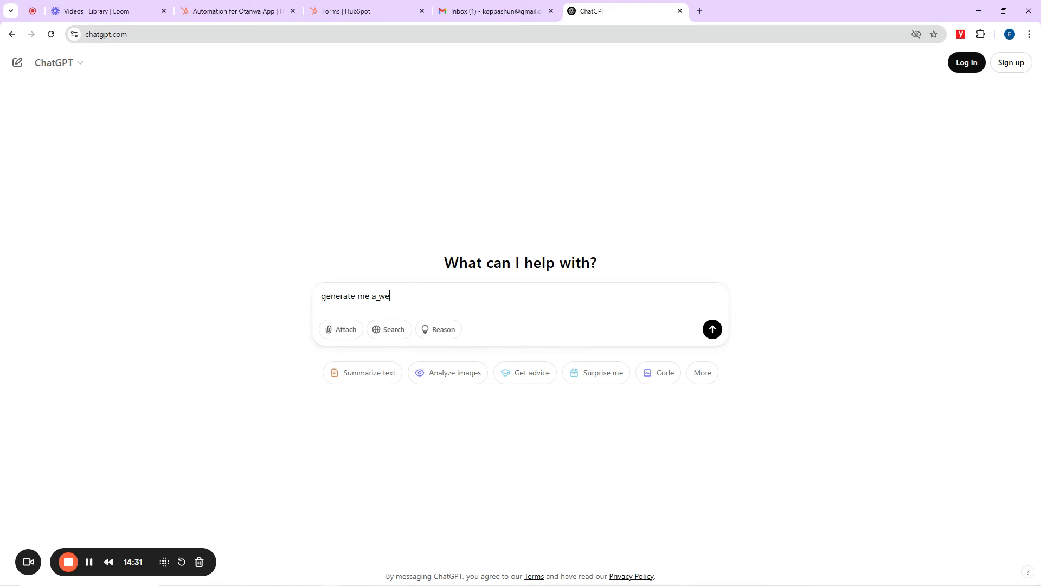
pyautogui.write('lcome mes')
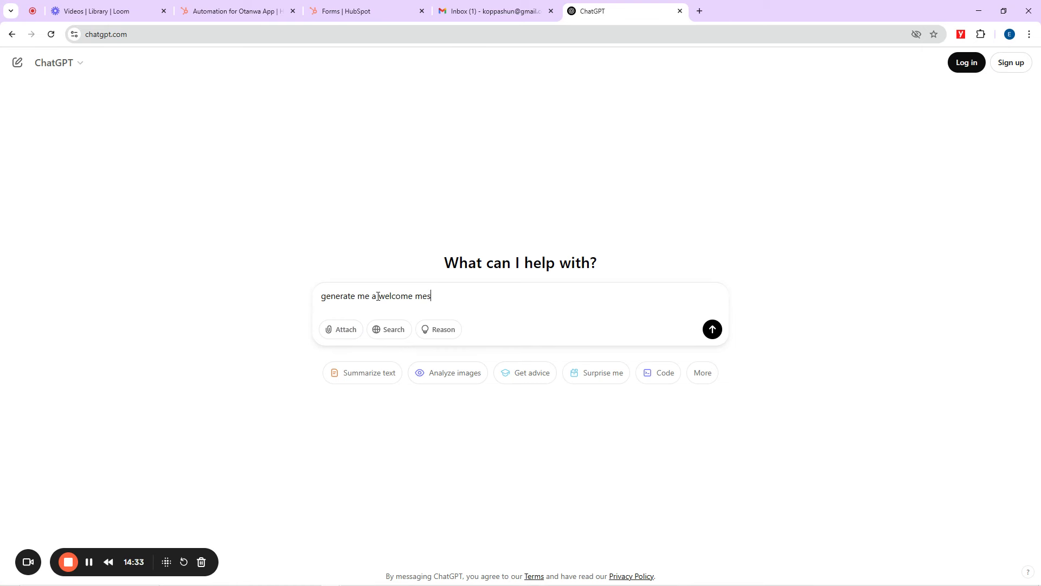
pyautogui.write('sage for new customers that signed u')
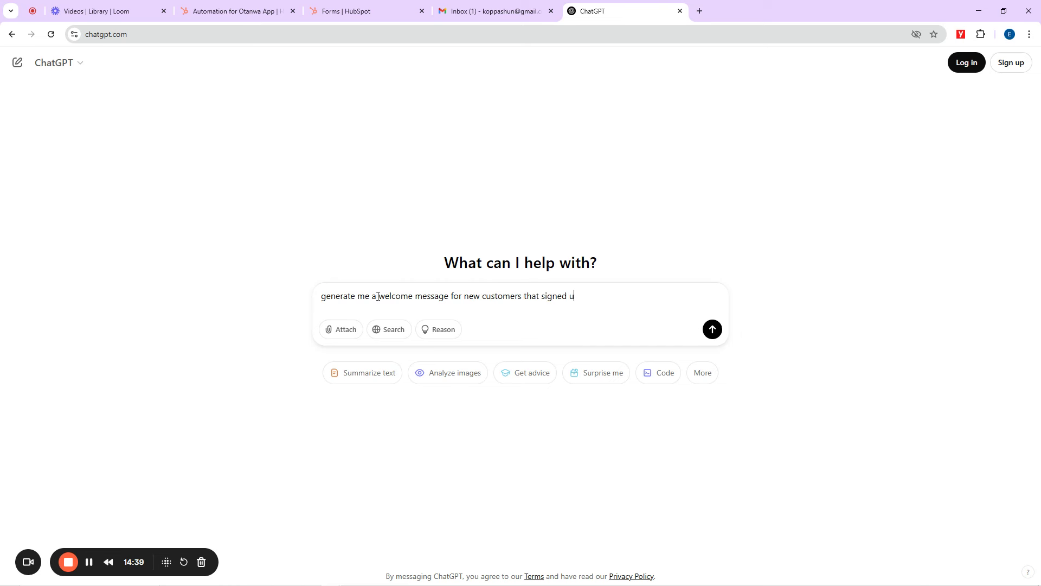
pyautogui.write('p on our ')
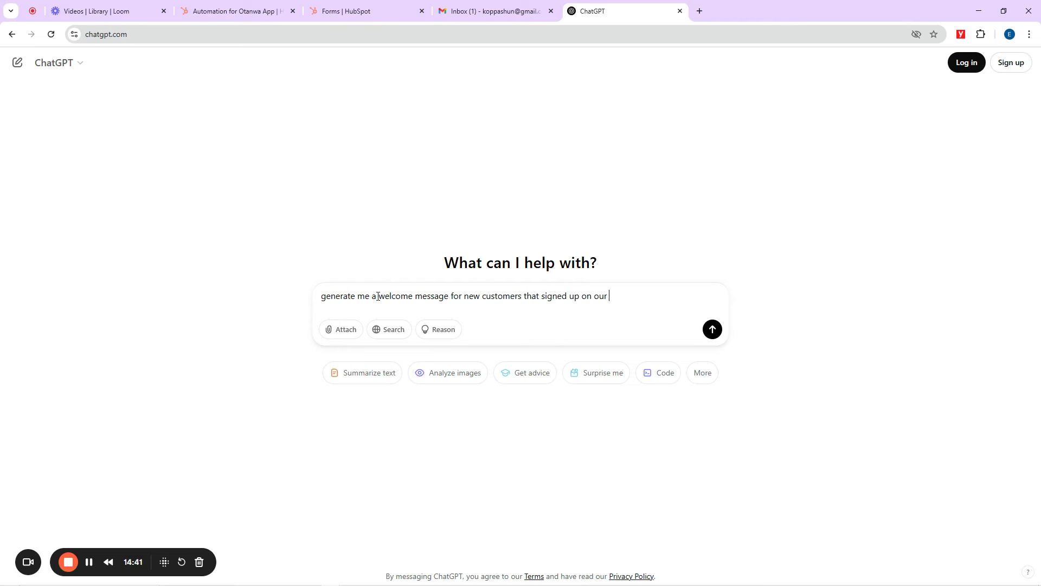
pyautogui.write('new app called')
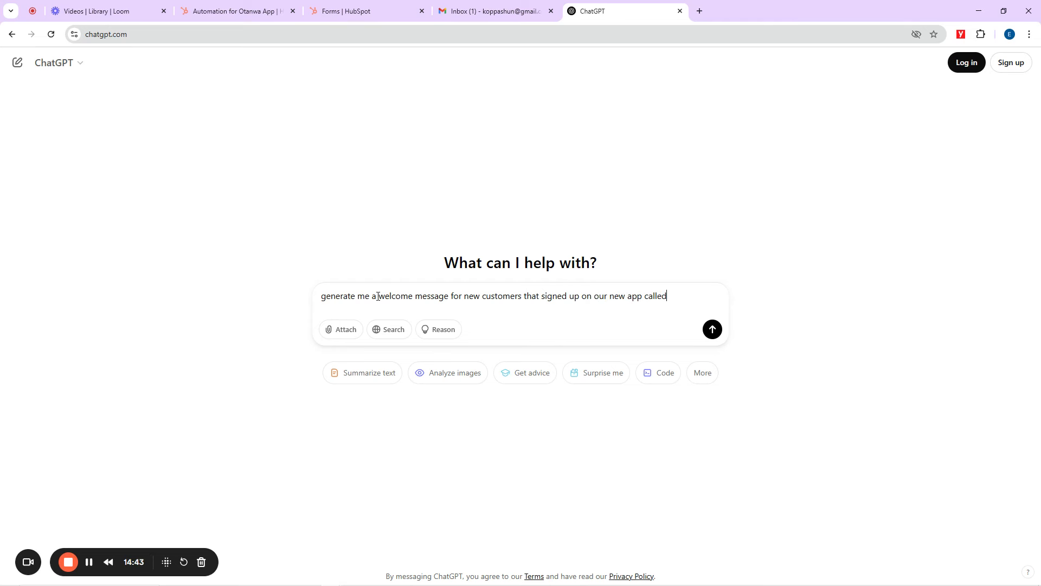
pyautogui.write(' Otanwa AAKA')
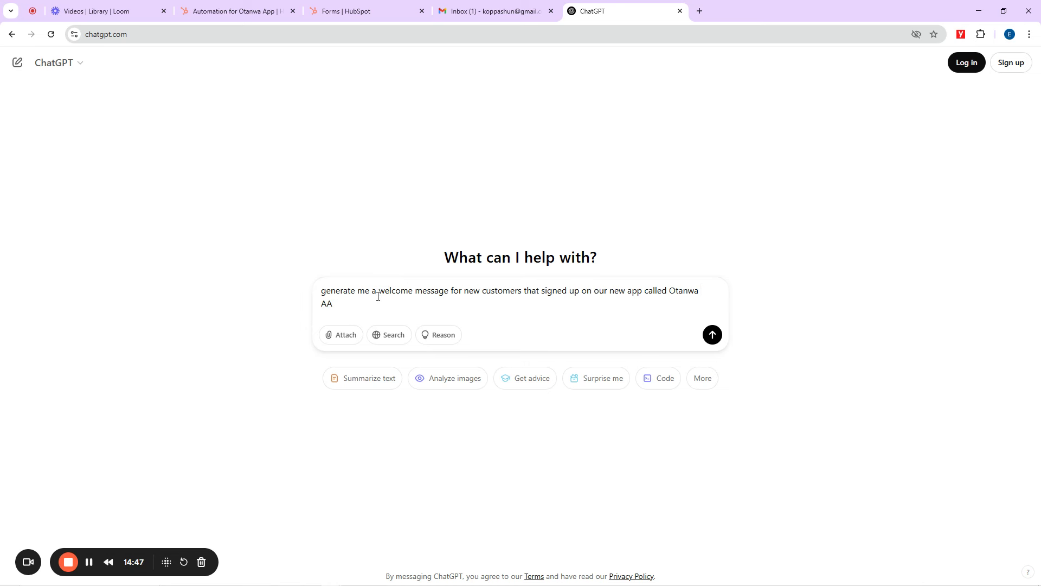
pyautogui.press('BackSpace')
pyautogui.write('kara Join')
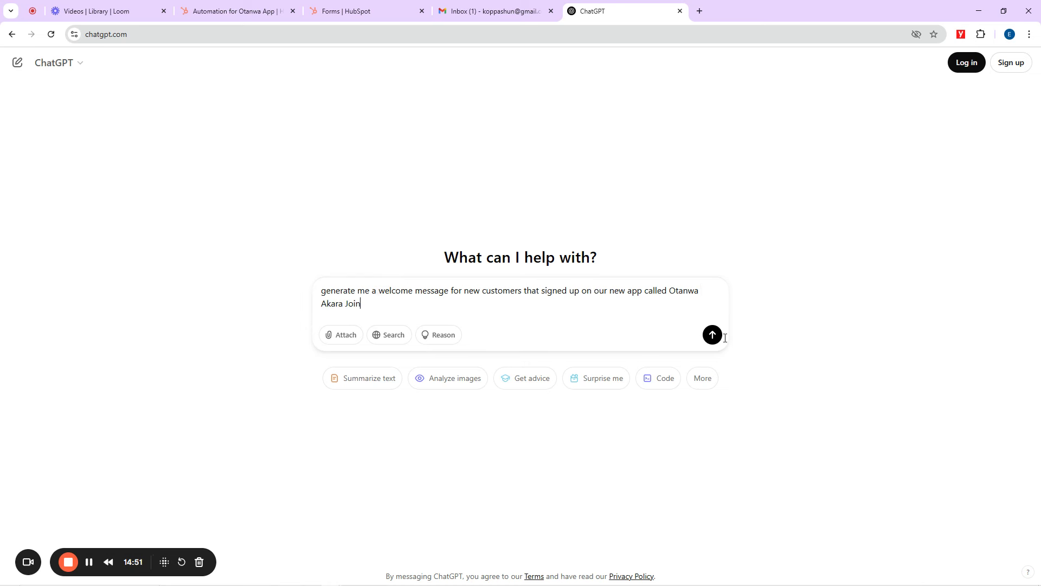
pyautogui.click(712, 335)
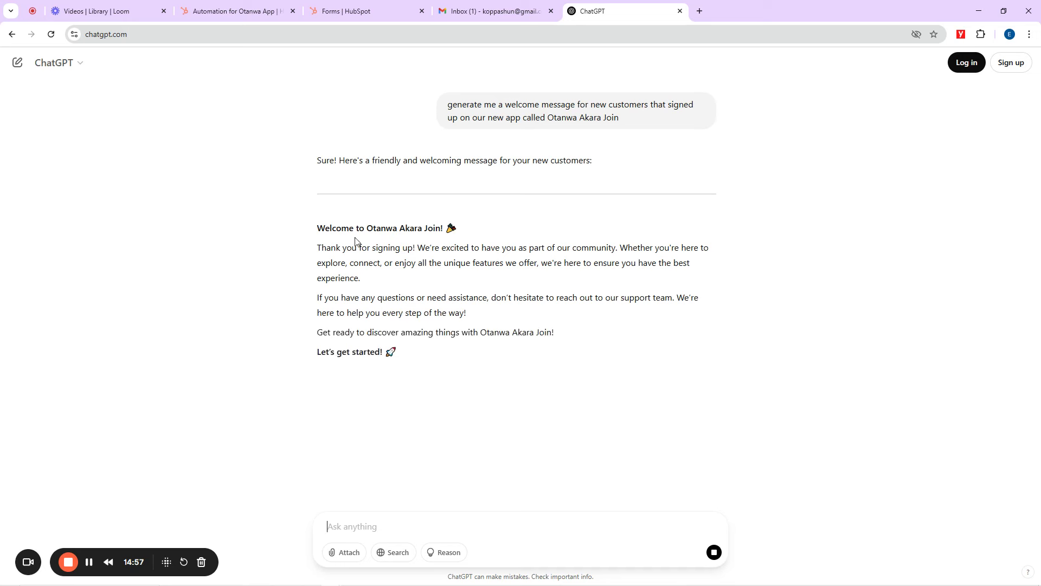
pyautogui.moveTo(397, 352); pyautogui.dragTo(317, 248)
pyautogui.hotkey('ctrl', 'c')
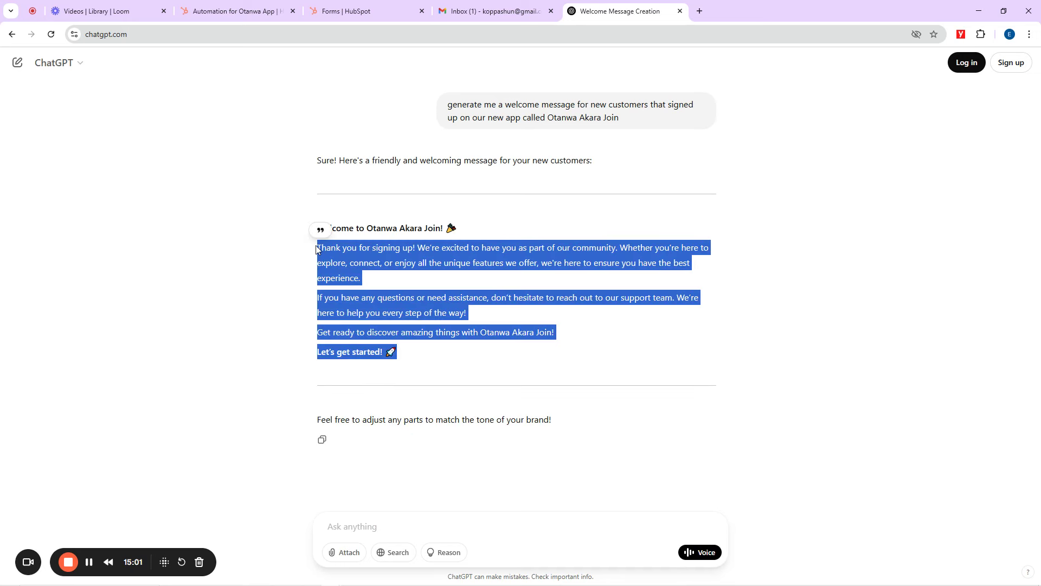
pyautogui.click(271, 11)
# Step: Paste the ChatGPT welcome message into the email body with a single blank line above it
pyautogui.click(108, 336)
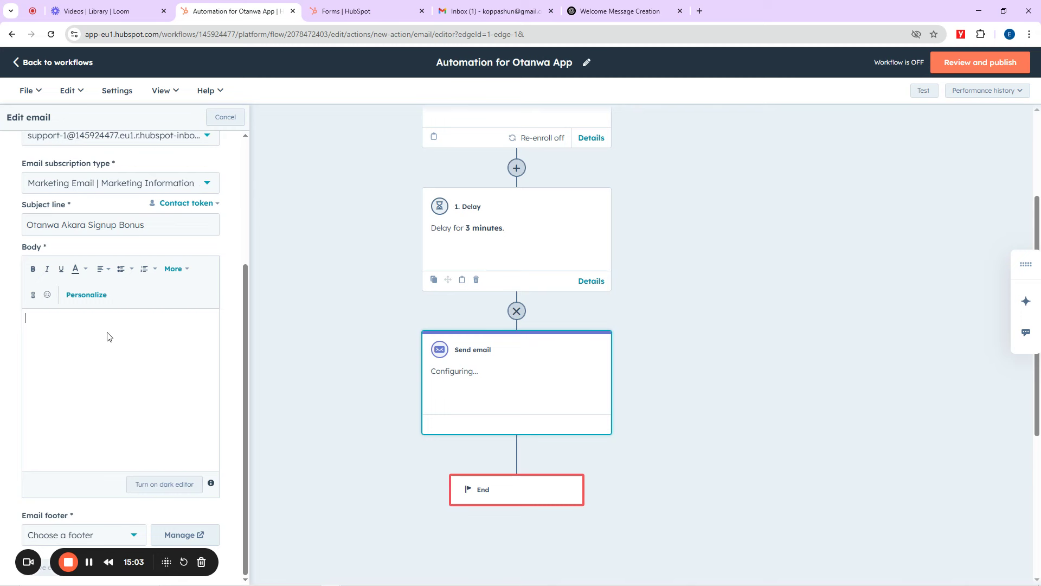
pyautogui.hotkey('ctrl', 'v')
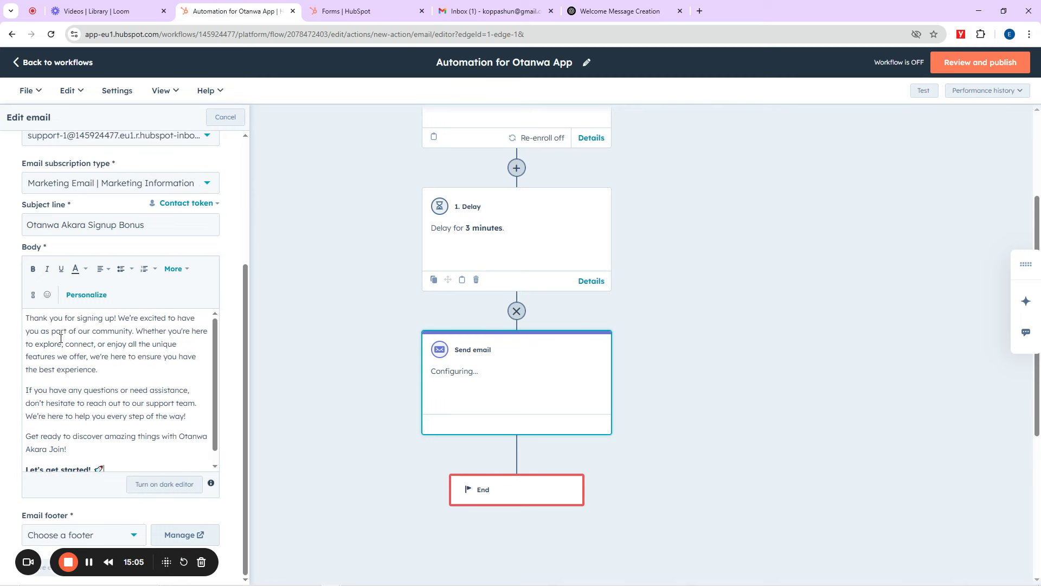
pyautogui.click(26, 319)
pyautogui.press('Return')
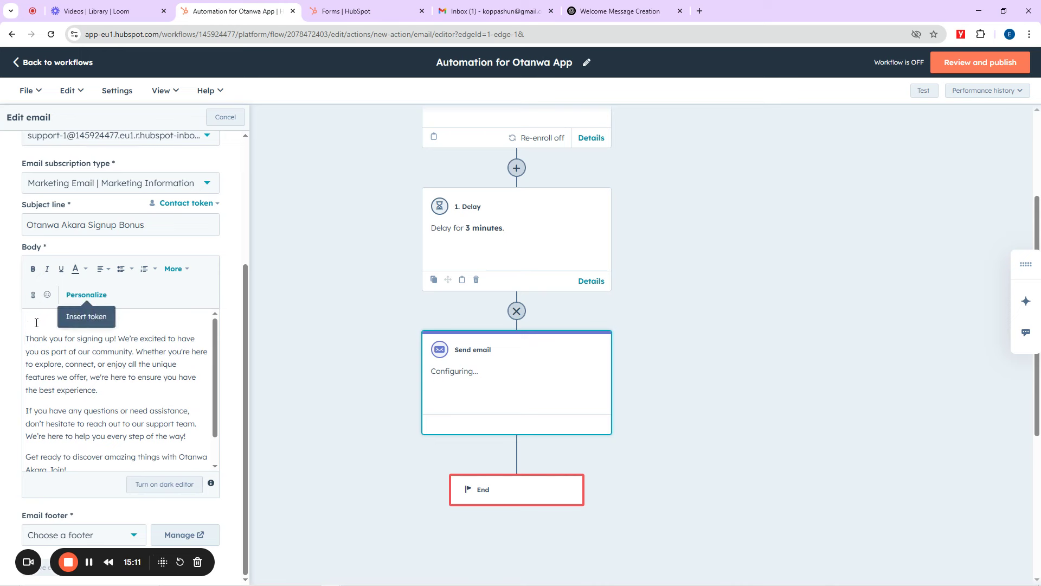
pyautogui.press('Return')
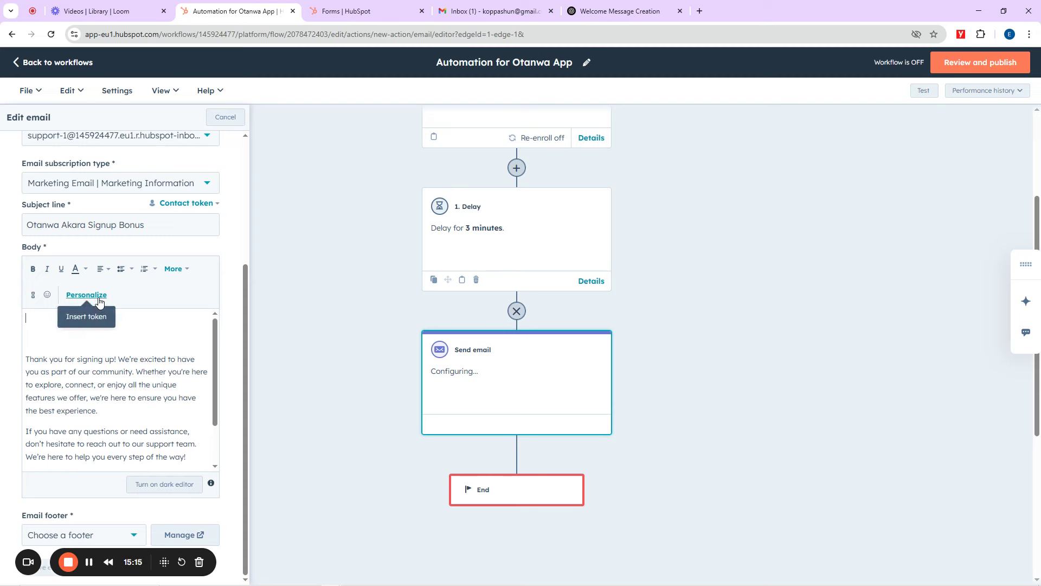
pyautogui.click(33, 344)
pyautogui.press('BackSpace')
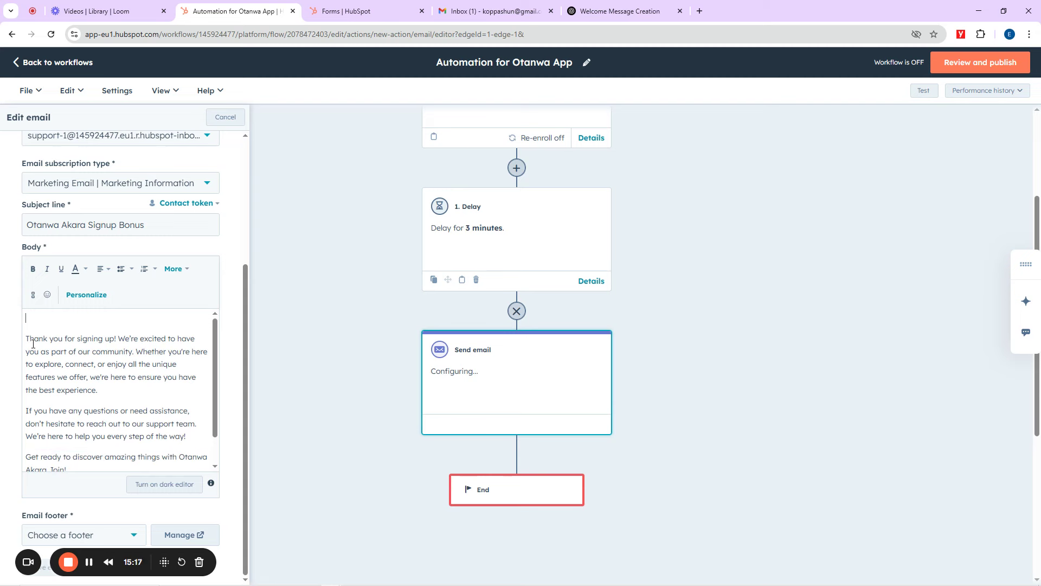
# Step: Insert the Contact owner > First name token at the top of the body and type 'Dear' before it
pyautogui.click(96, 300)
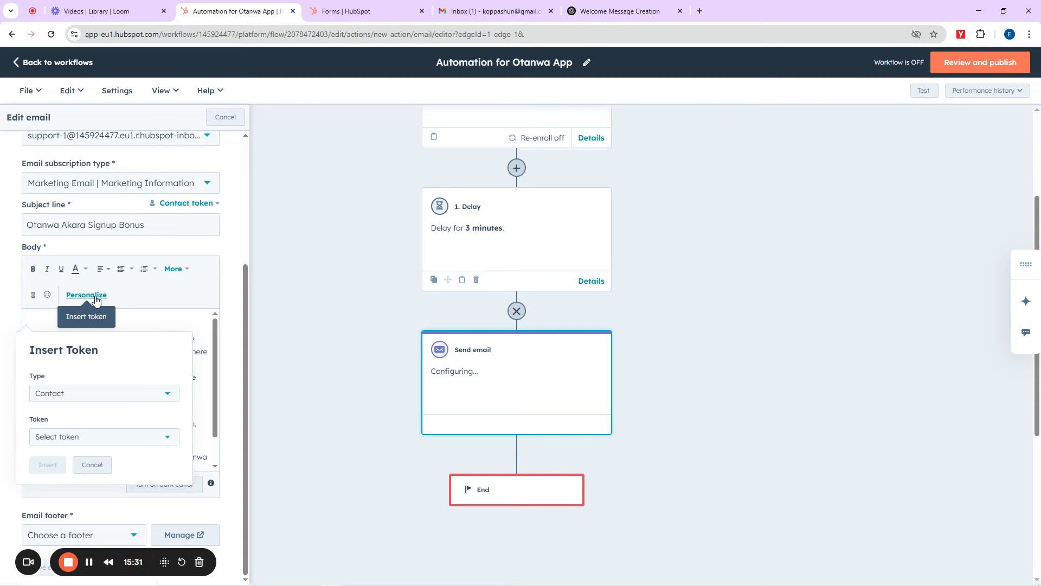
pyautogui.click(67, 445)
pyautogui.scroll(-1, 90, 397)
pyautogui.scroll(-2, 89, 396)
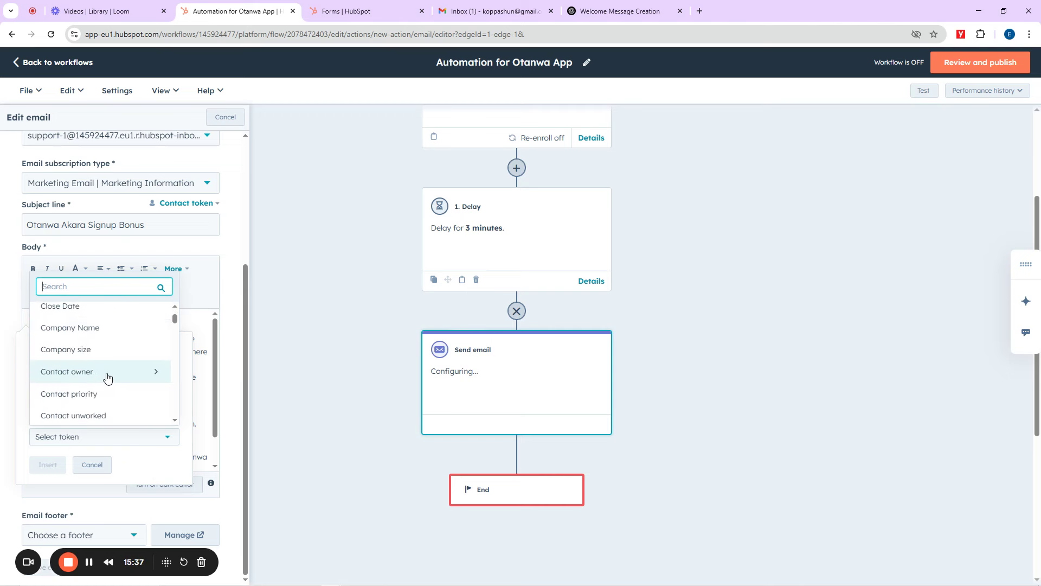
pyautogui.click(105, 378)
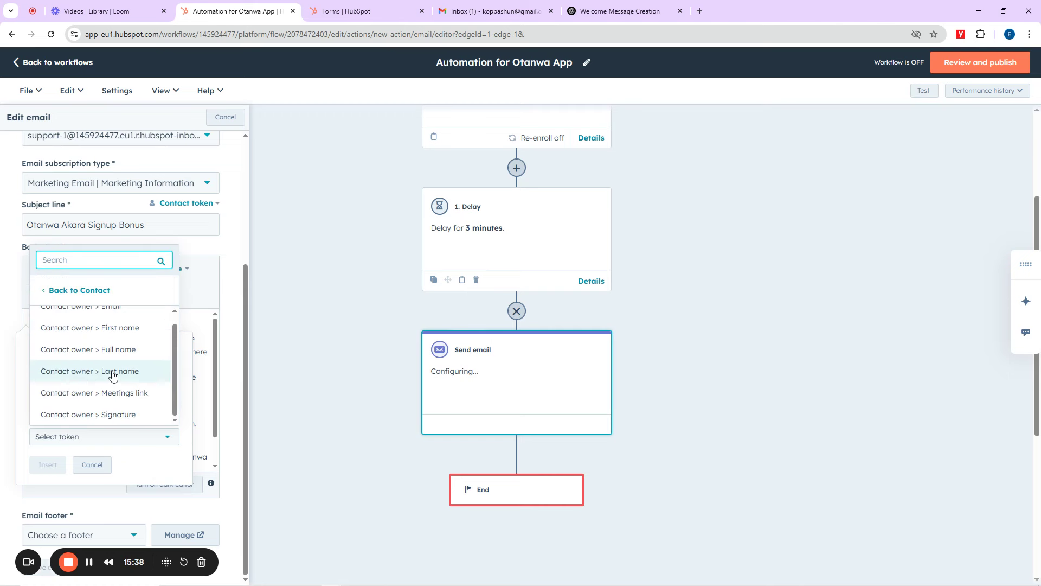
pyautogui.click(118, 337)
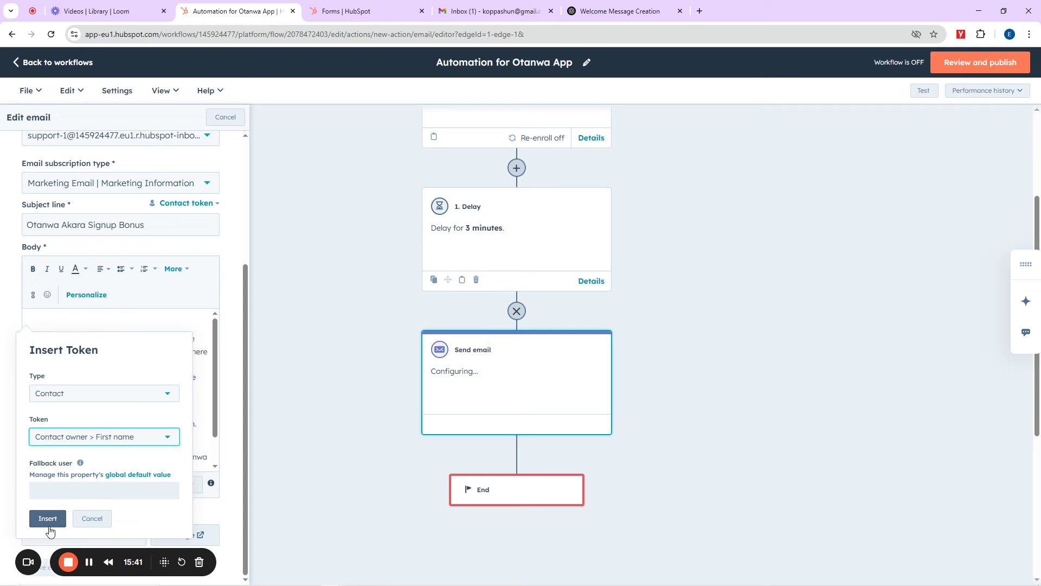
pyautogui.click(47, 518)
pyautogui.scroll(-2, 217, 347)
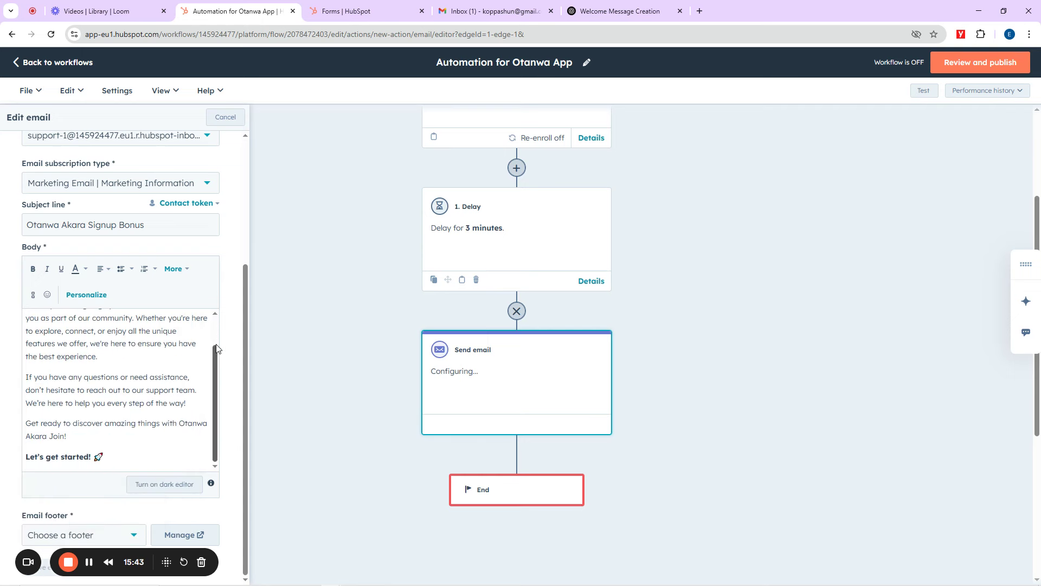
pyautogui.scroll(2, 182, 353)
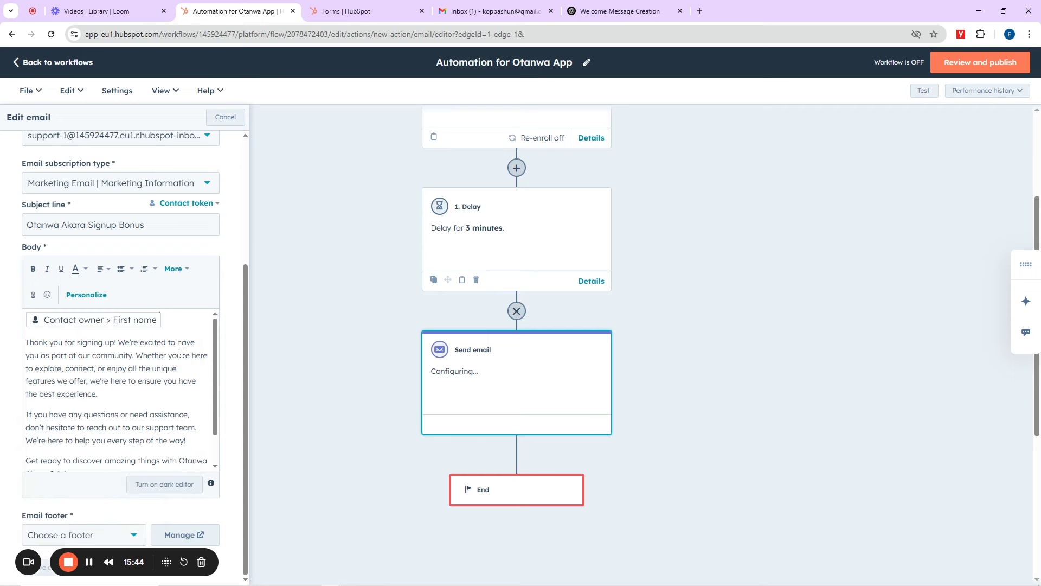
pyautogui.click(27, 321)
pyautogui.write('Ded')
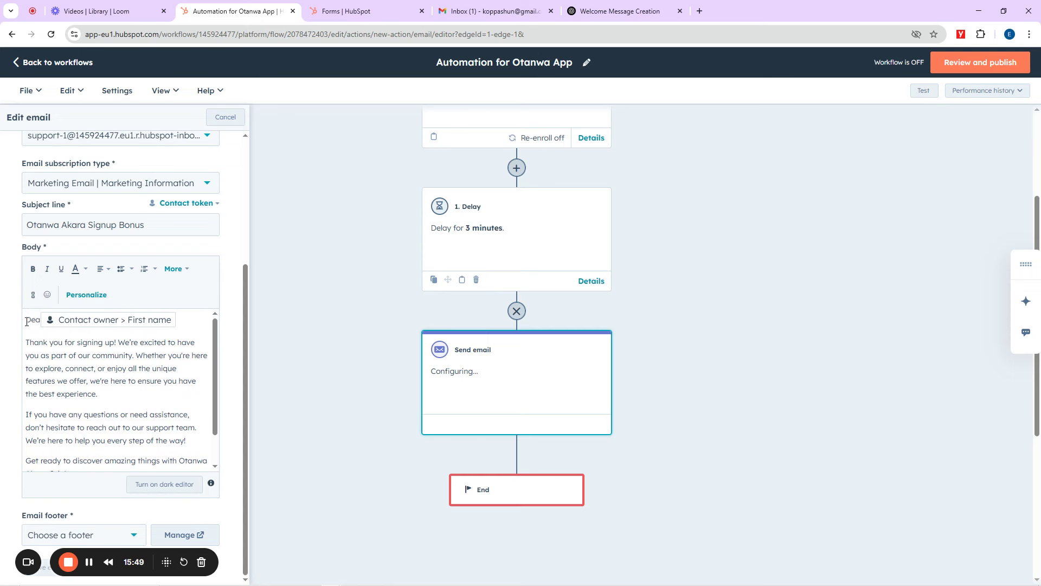
pyautogui.write('r')
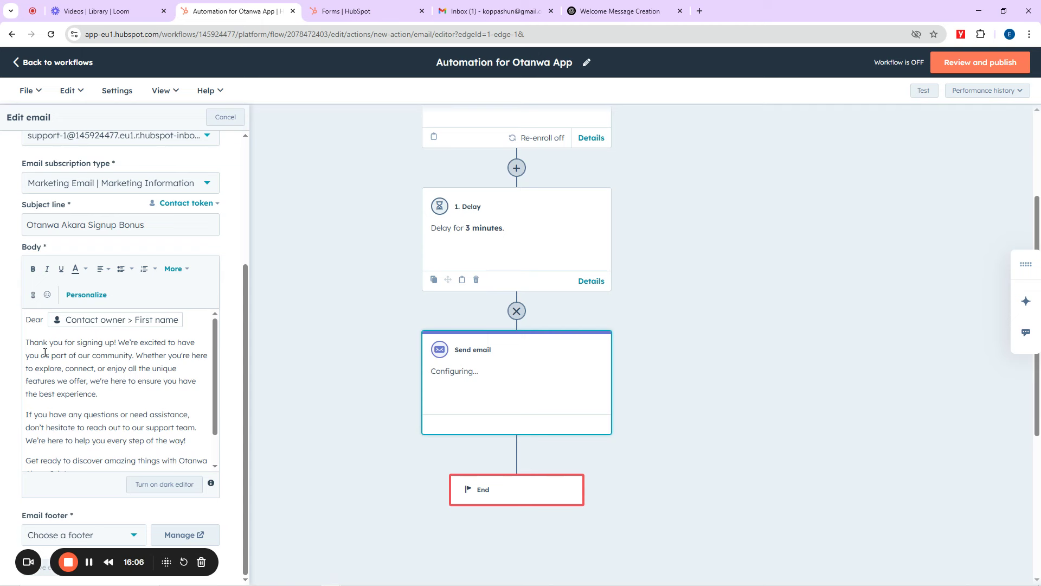
# Step: Add the line 'Click here to Start seeing our different Akara recipes' after the 'Akara Join!' paragraph
pyautogui.scroll(-1, 95, 446)
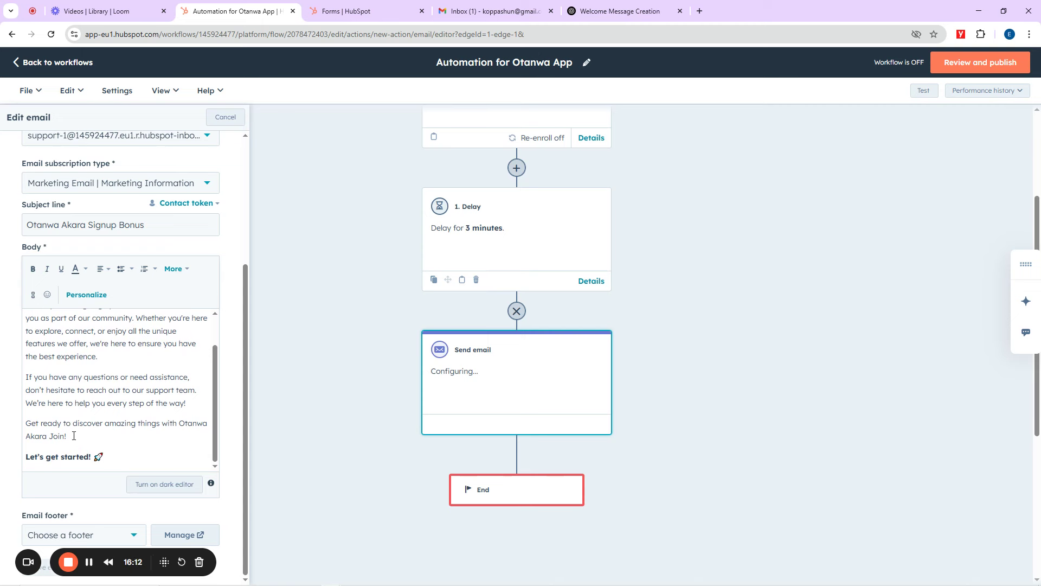
pyautogui.press('Return')
pyautogui.write('Click here to Start seeing')
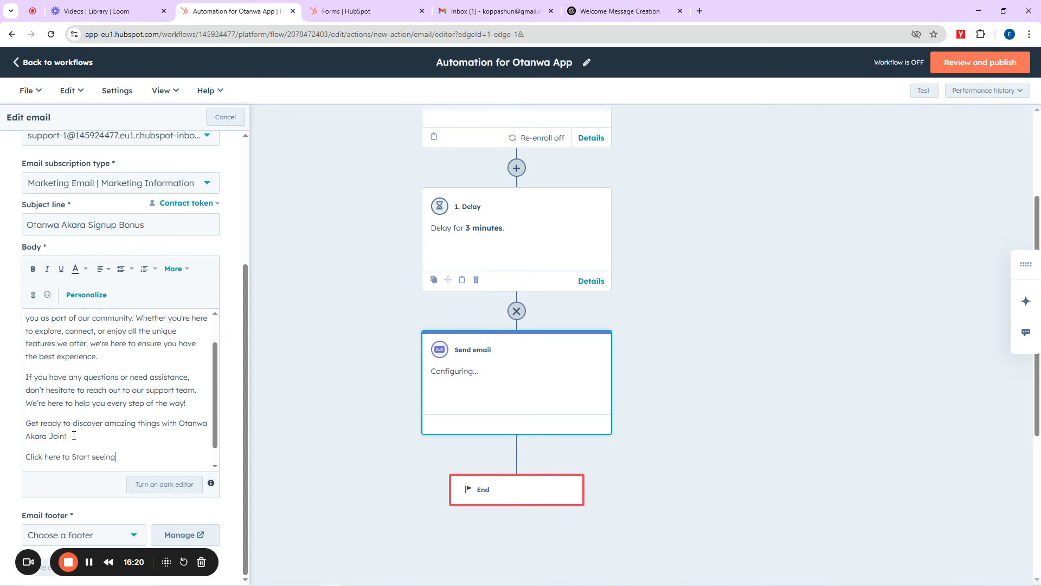
pyautogui.write(' our different Akara recipes')
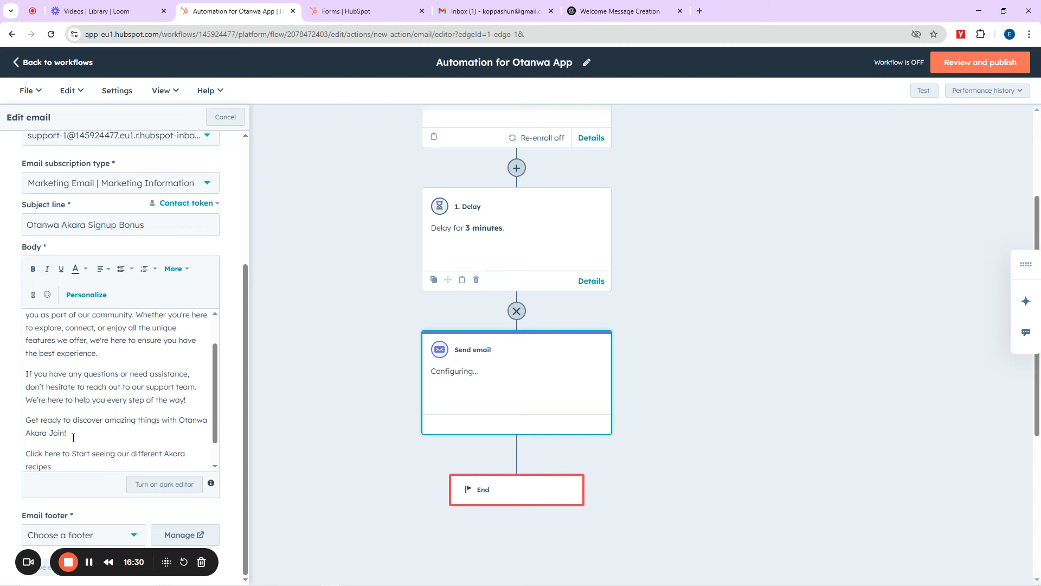
pyautogui.write('Let’s get started! 🚀')
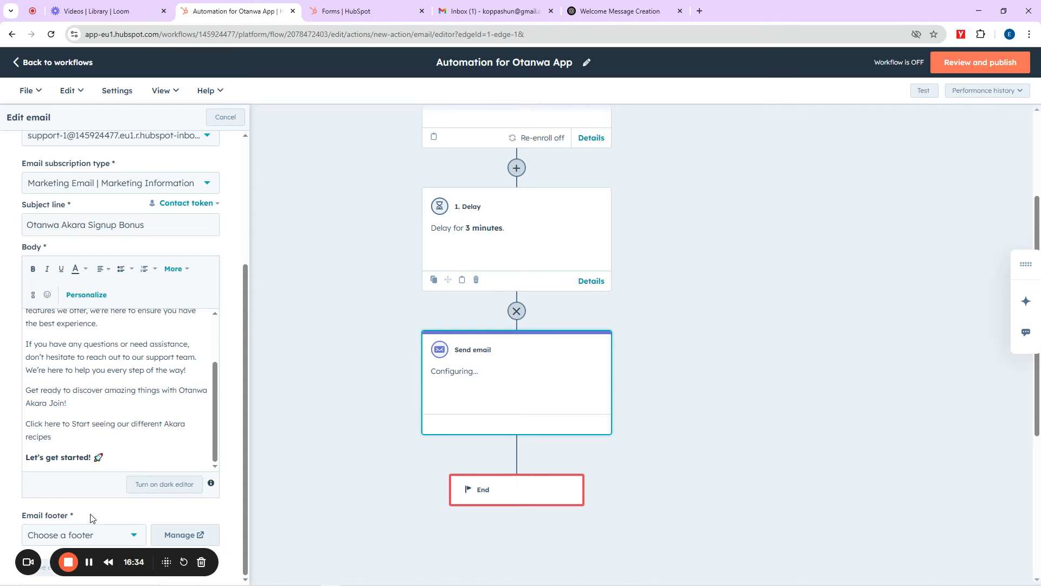
pyautogui.moveTo(87, 557); pyautogui.dragTo(411, 535)
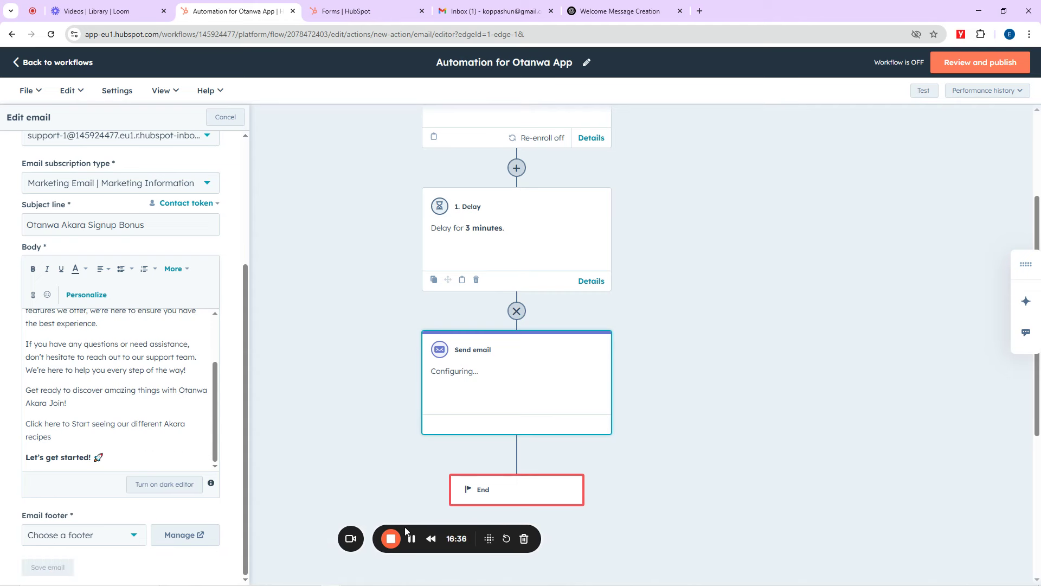
pyautogui.scroll(3, 90, 368)
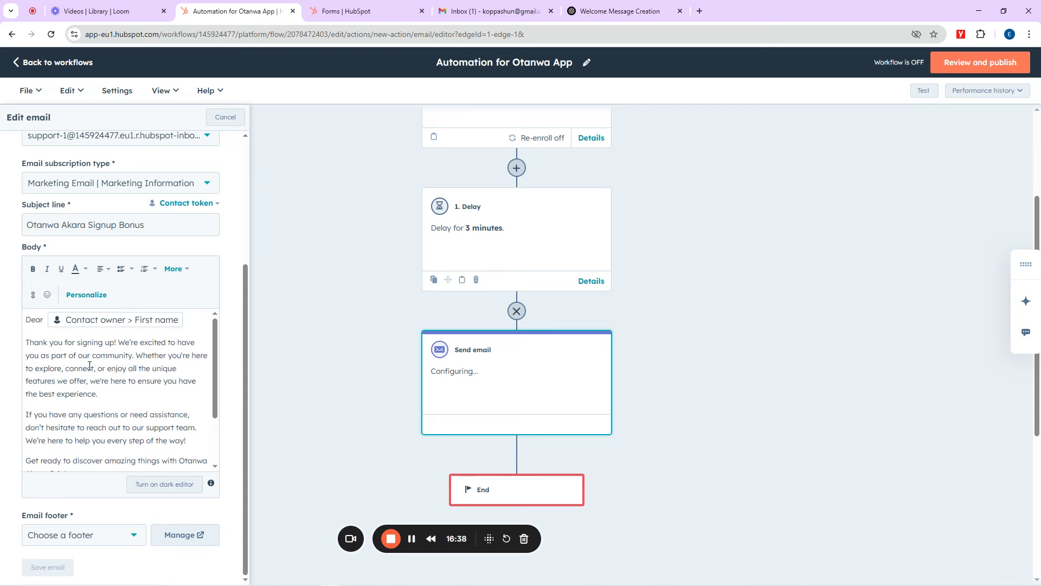
pyautogui.click(61, 537)
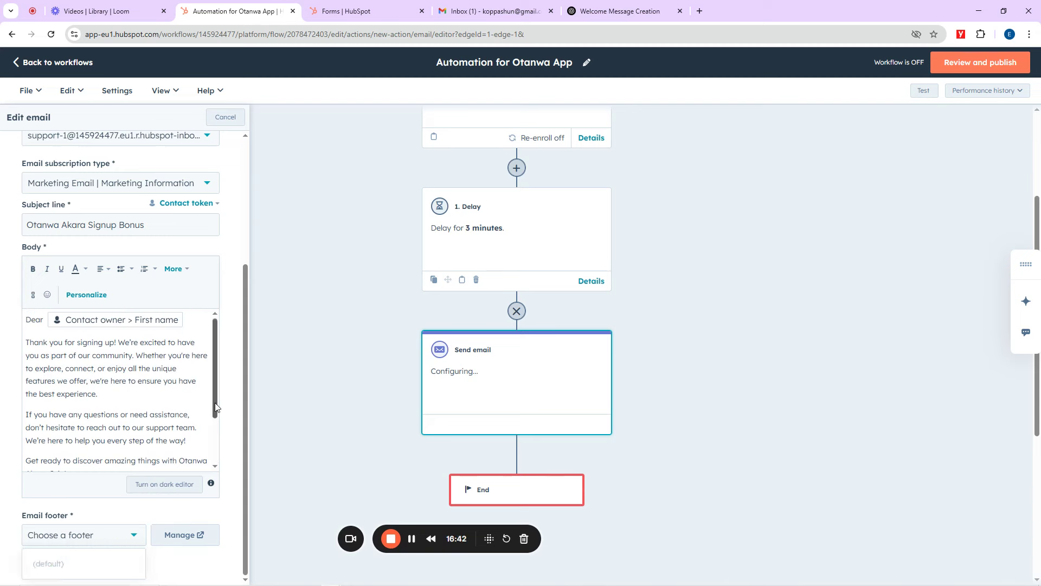
pyautogui.scroll(-2, 215, 352)
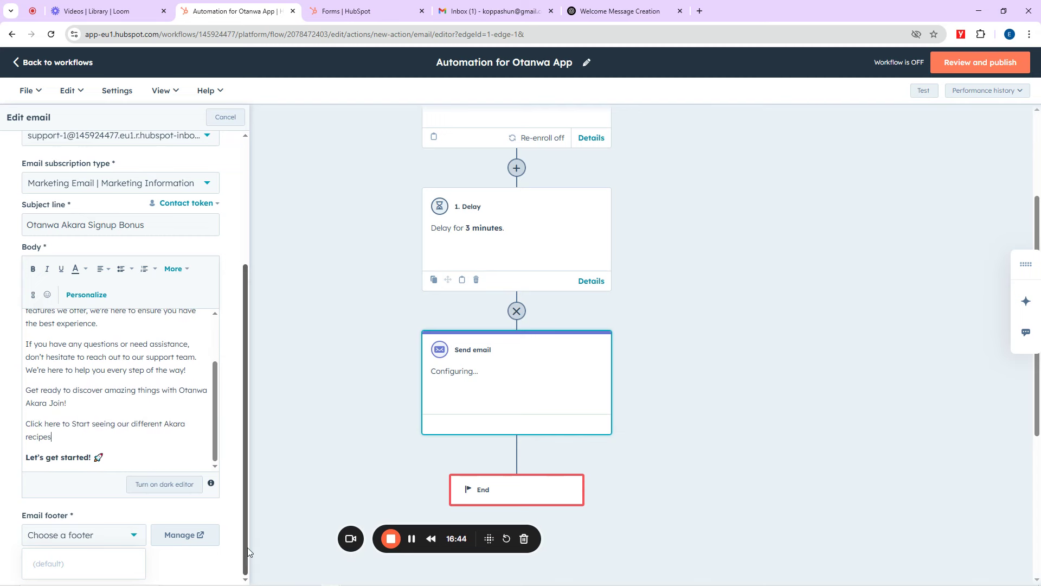
pyautogui.click(120, 540)
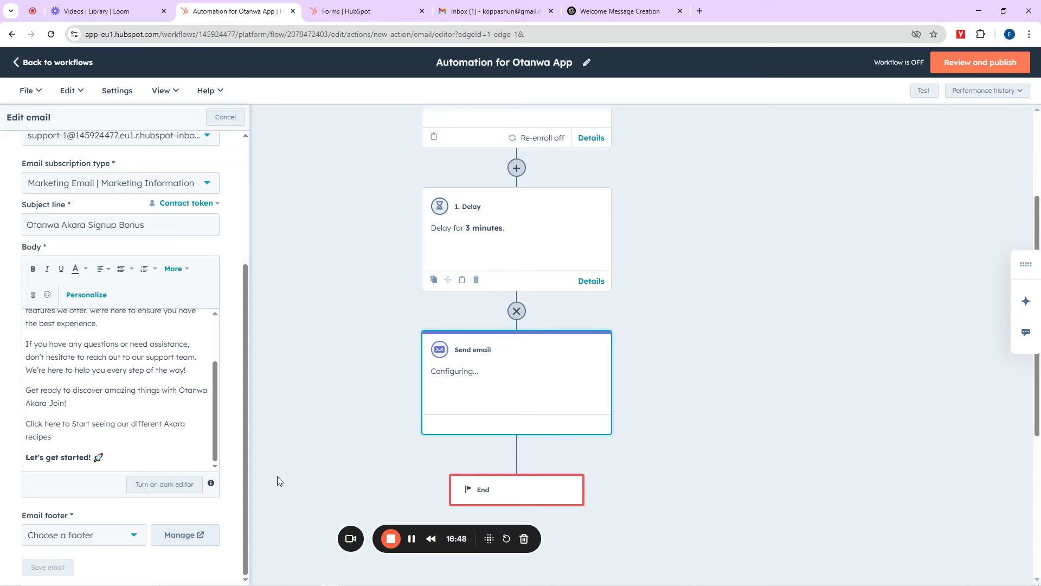
# Step: Open the default email footer settings and enter the company's street address and city
pyautogui.click(165, 537)
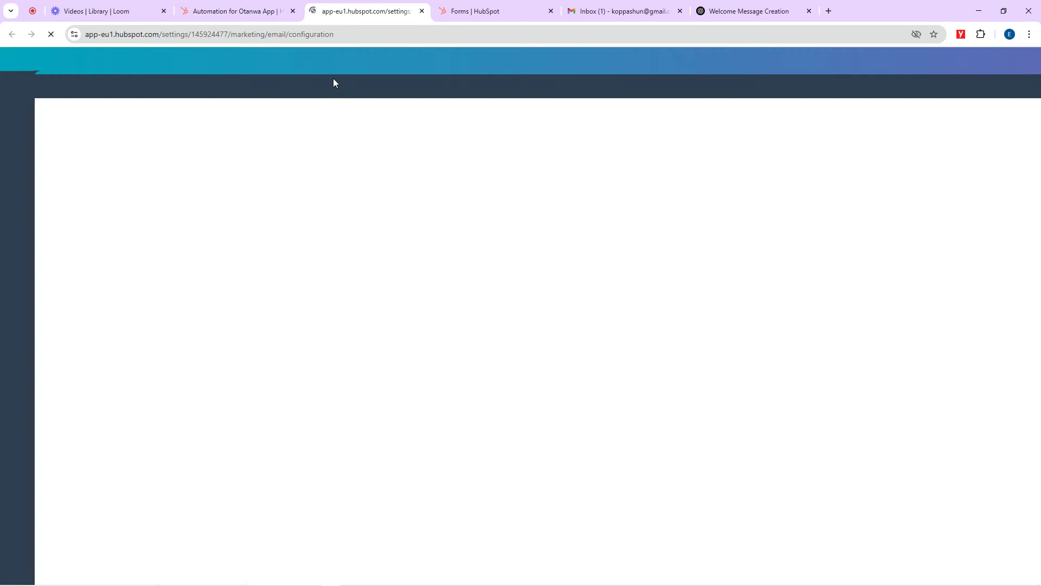
pyautogui.click(256, 8)
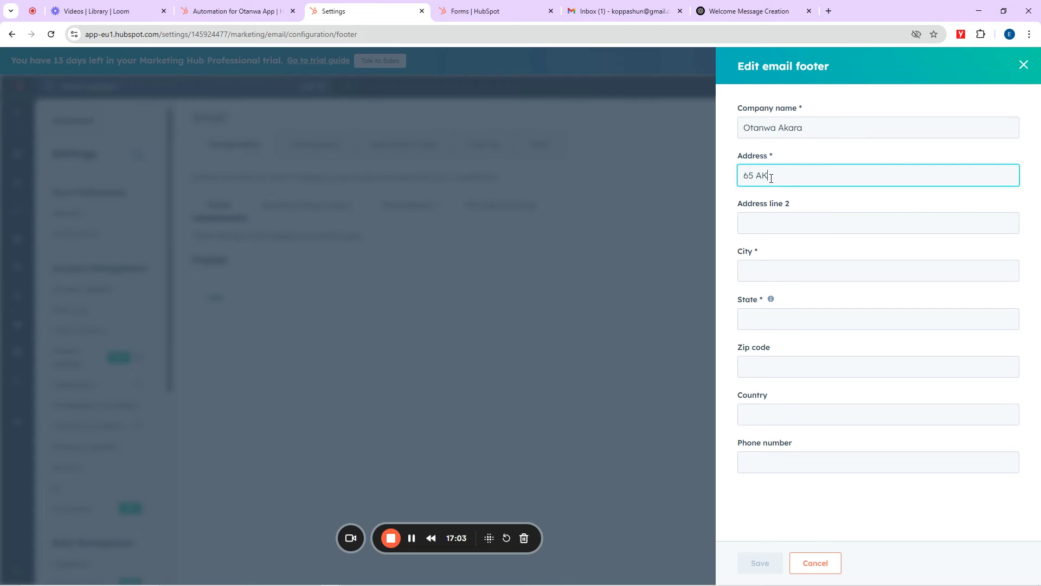
pyautogui.write('KARA Street, Aba')
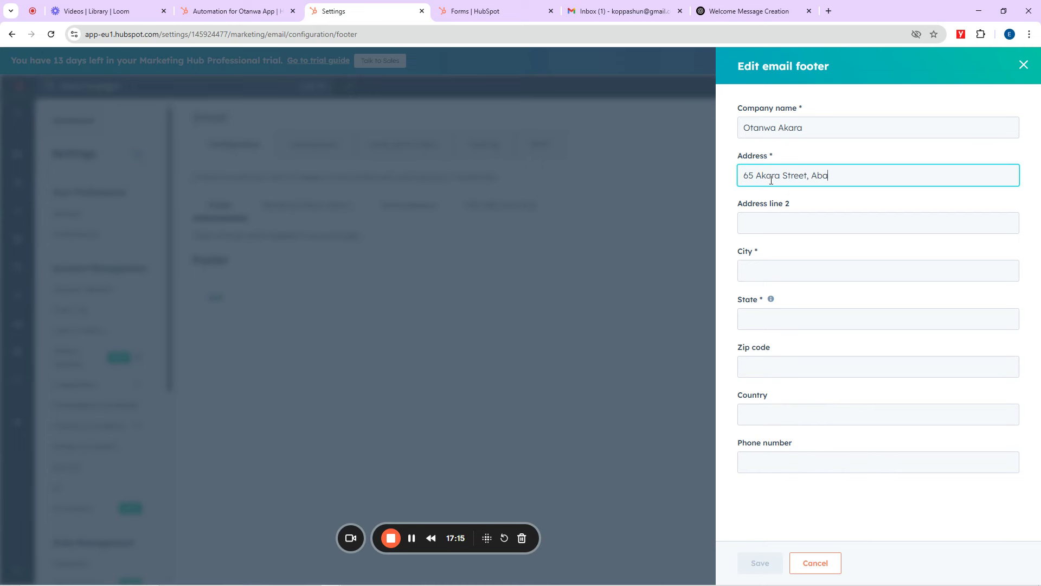
pyautogui.click(771, 225)
pyautogui.click(753, 270)
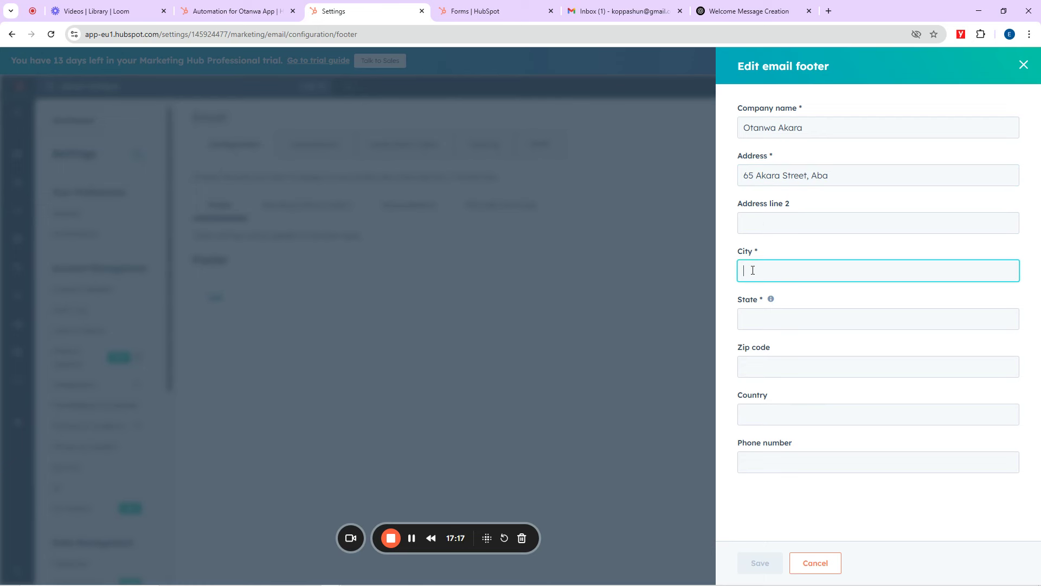
pyautogui.write('Aba')
pyautogui.click(853, 176)
pyautogui.moveTo(853, 176); pyautogui.dragTo(808, 179)
pyautogui.press('BackSpace')
# Step: Fill in the footer's state, zip code, country and phone number, then save and confirm the change
pyautogui.click(754, 320)
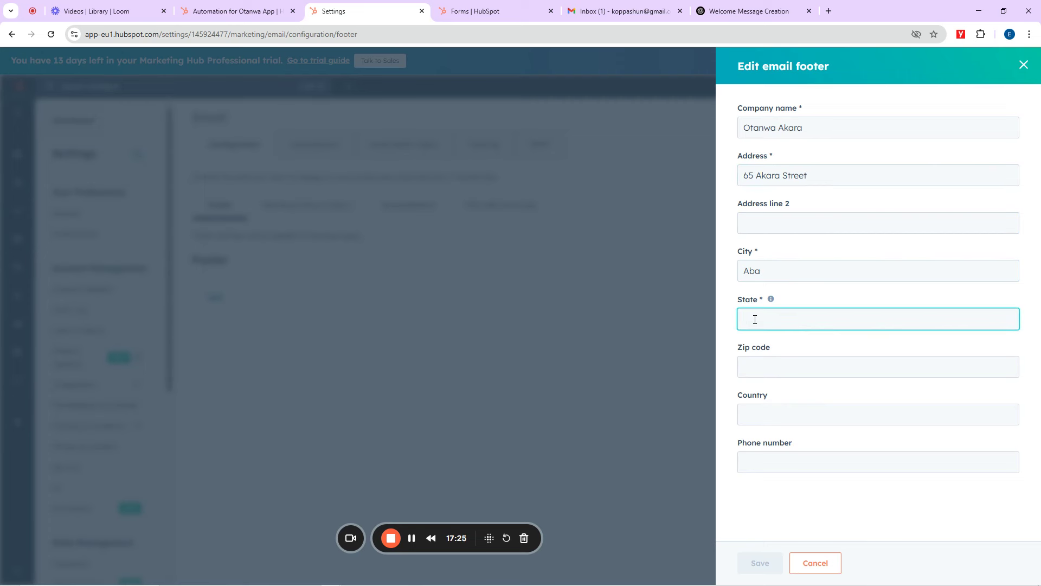
pyautogui.write('Delta')
pyautogui.click(759, 373)
pyautogui.write('3')
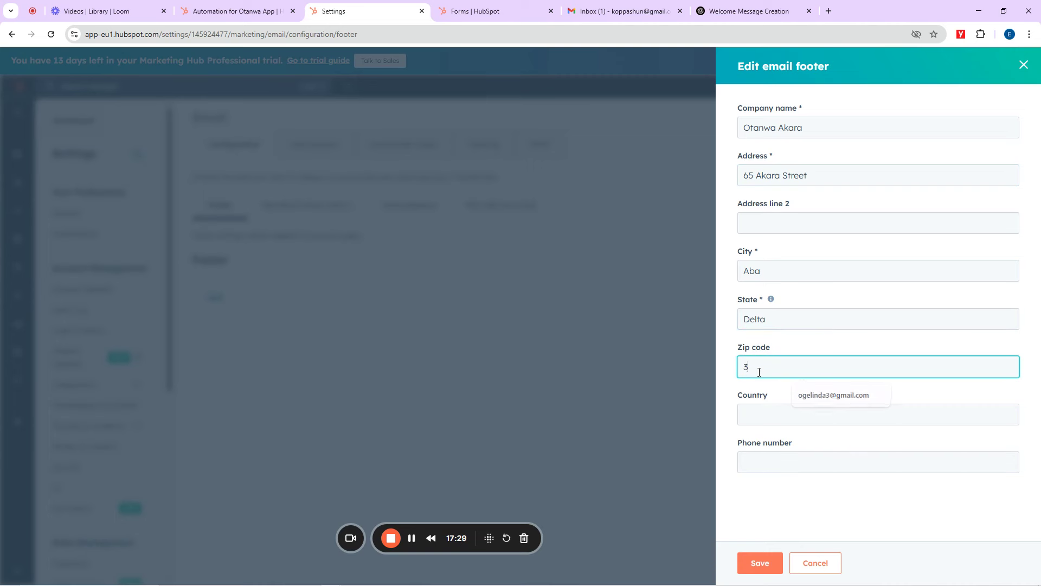
pyautogui.write('3010')
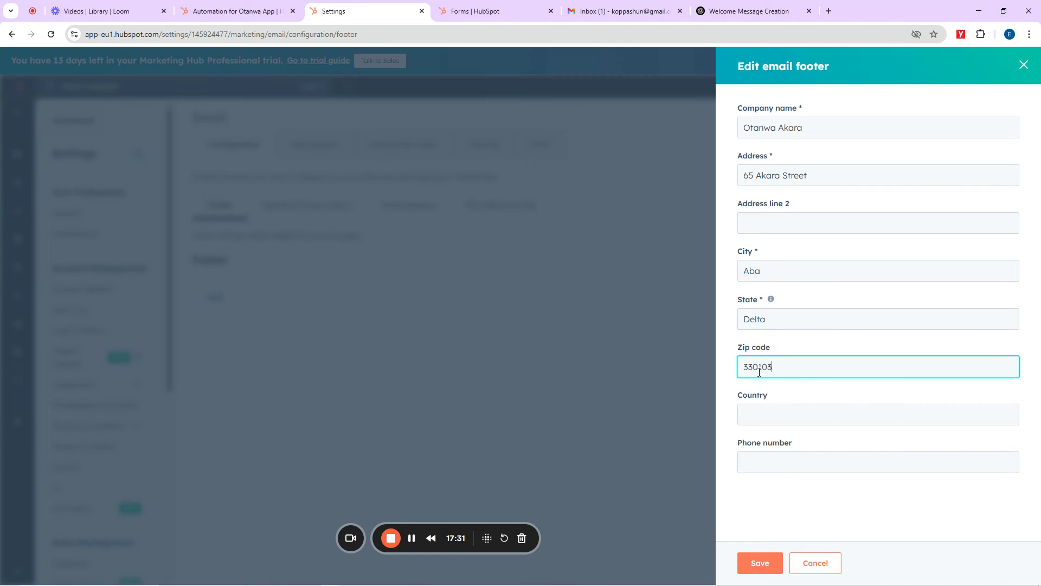
pyautogui.write('3')
pyautogui.click(766, 413)
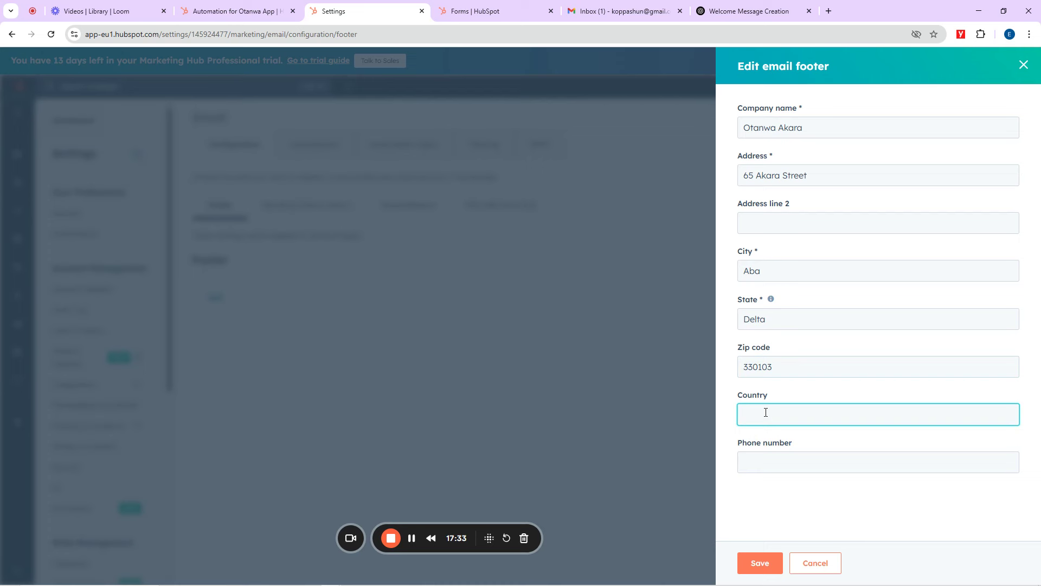
pyautogui.write('Nigeria')
pyautogui.click(779, 463)
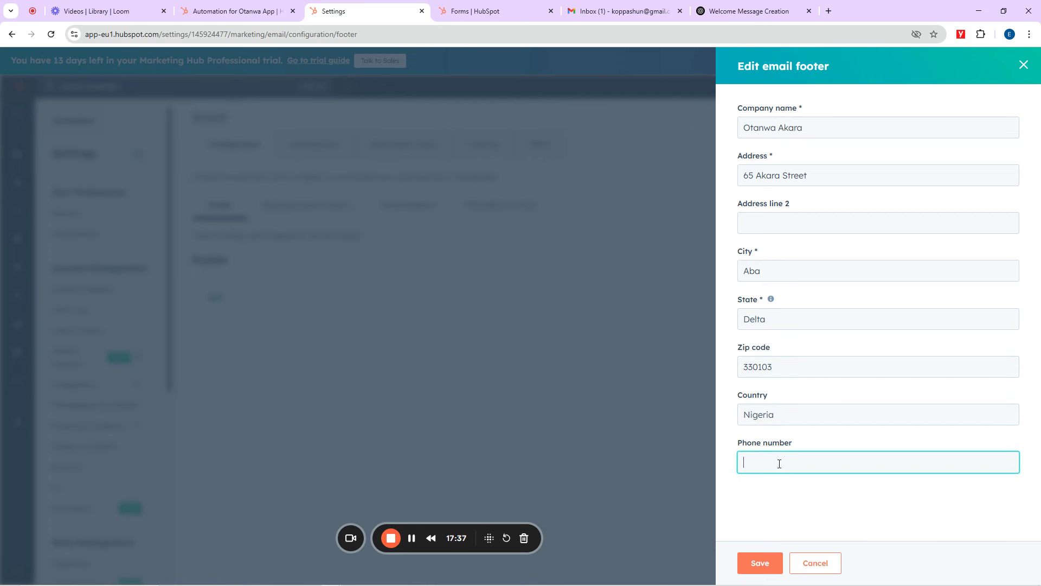
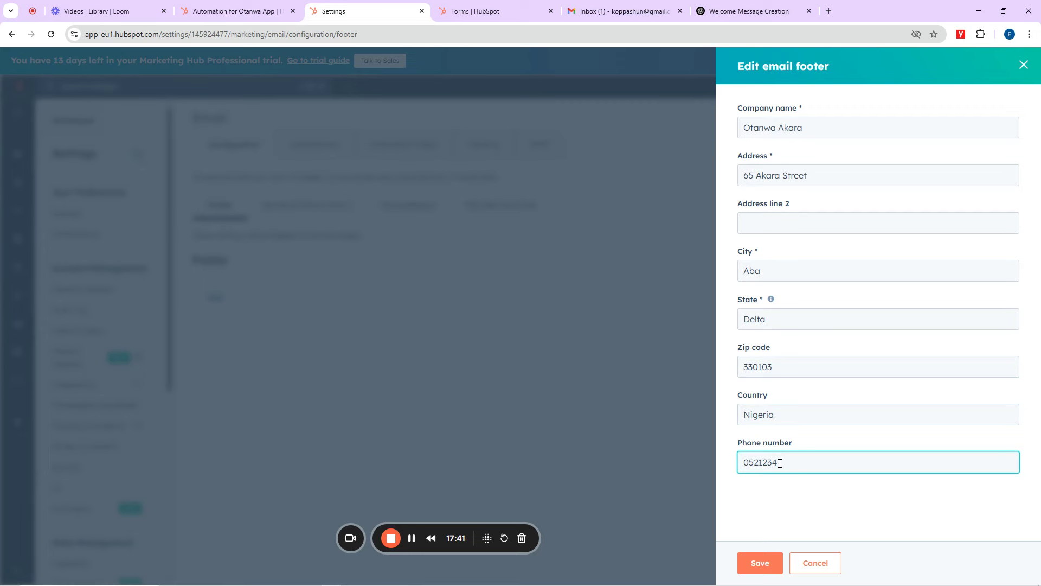
pyautogui.click(759, 562)
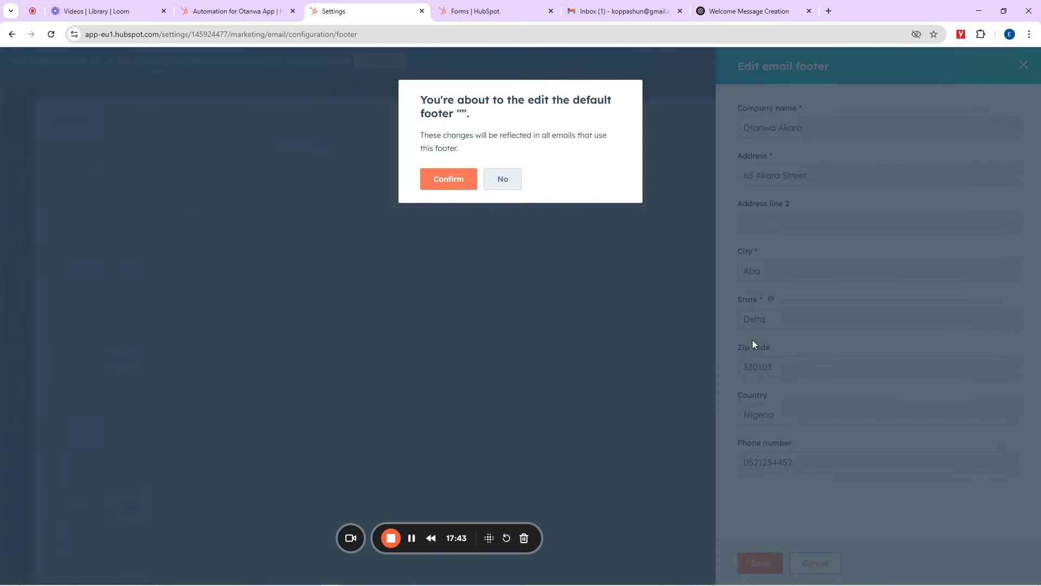
pyautogui.click(449, 180)
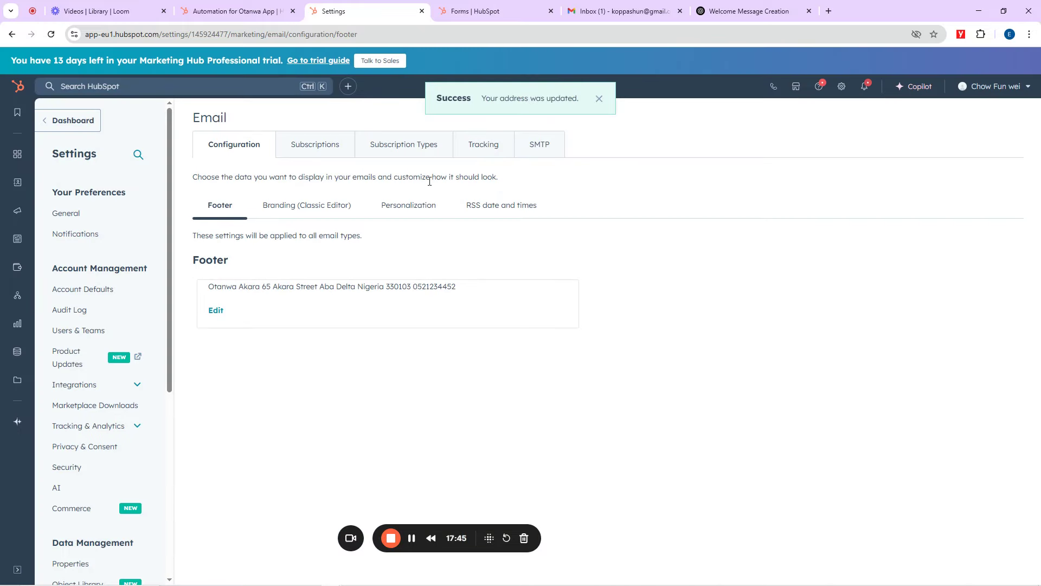
# Step: Back in the workflow email editor, reload the page to discard the half-filled signup bonus email
pyautogui.click(266, 7)
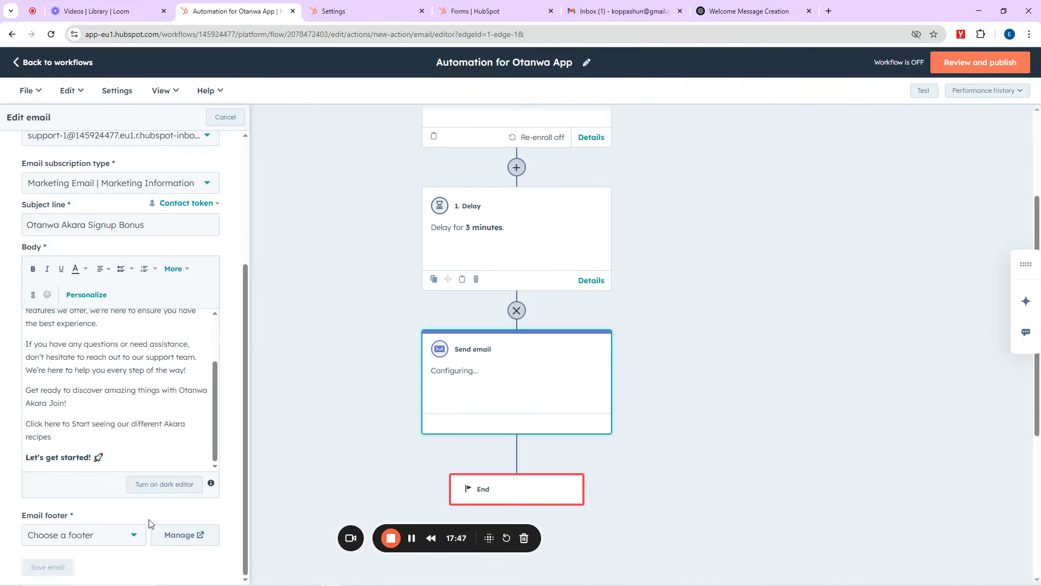
pyautogui.click(120, 536)
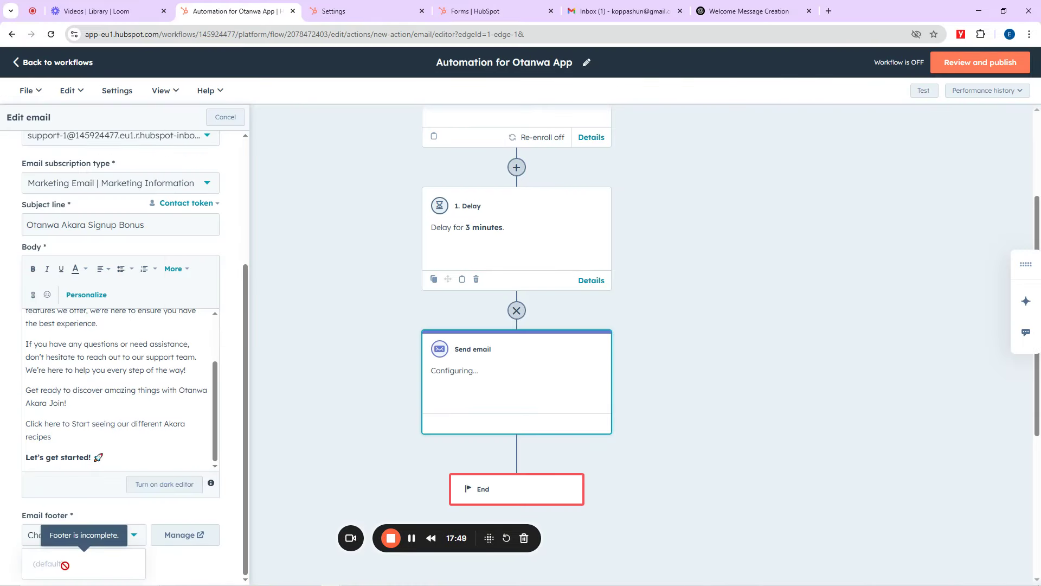
pyautogui.click(337, 244)
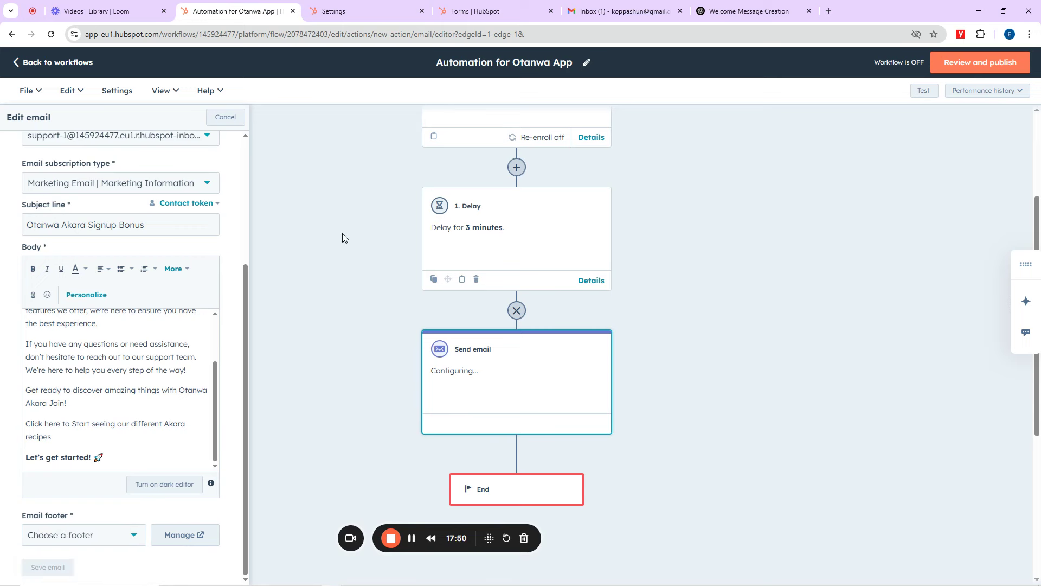
pyautogui.click(170, 363)
pyautogui.hotkey('ctrl', 'a')
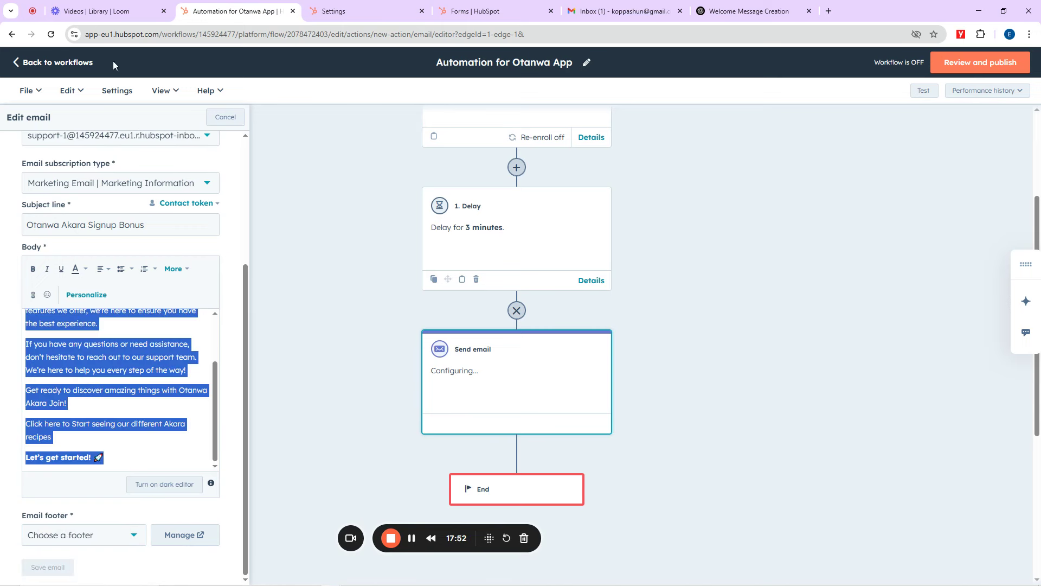
pyautogui.click(51, 34)
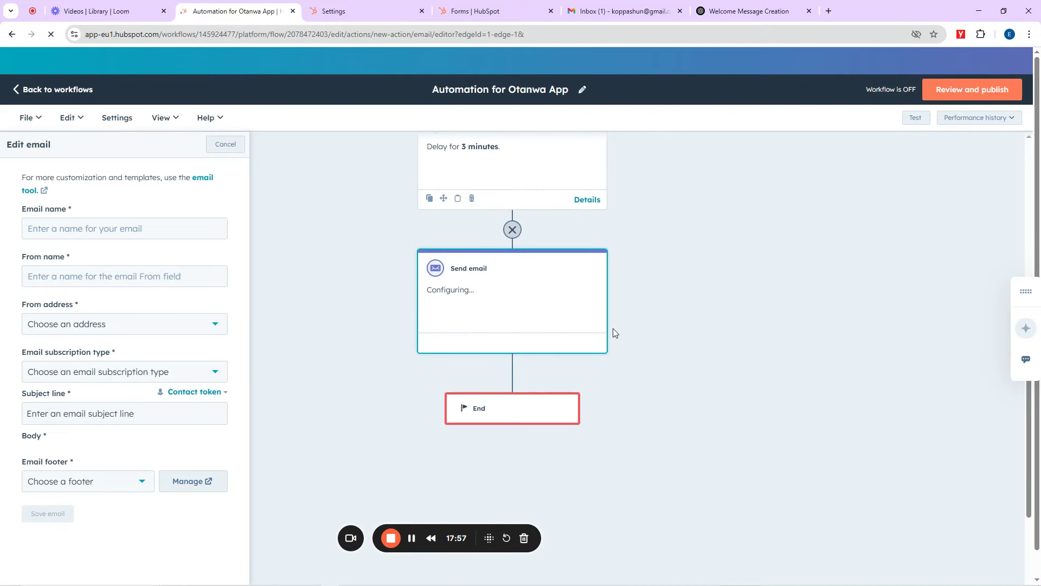
# Step: Enter the email name and From name, pick the Gmail sender address and Marketing Information subscription
pyautogui.click(137, 205)
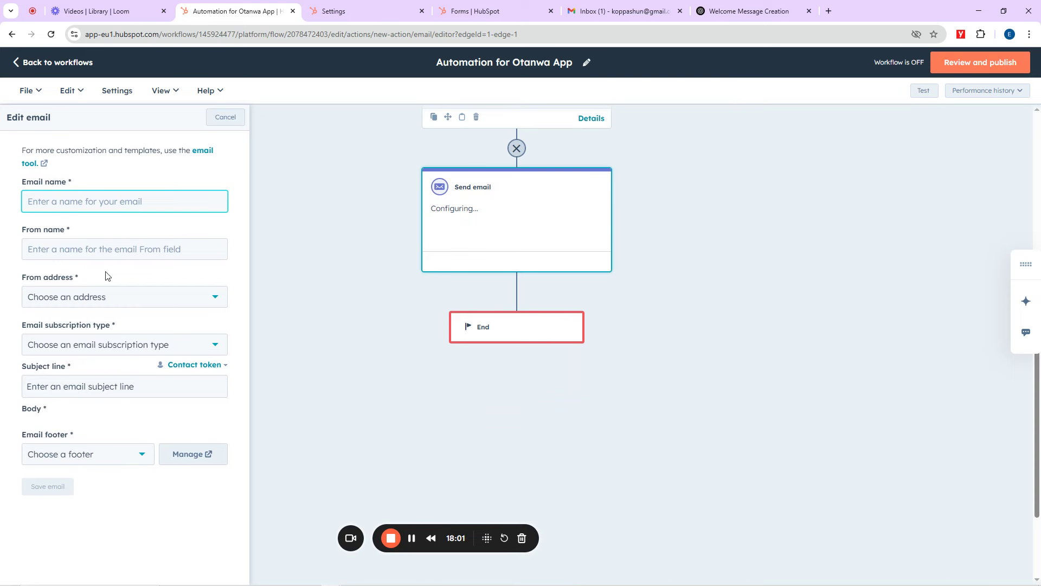
pyautogui.write('Welcome tk AAARA jOIN')
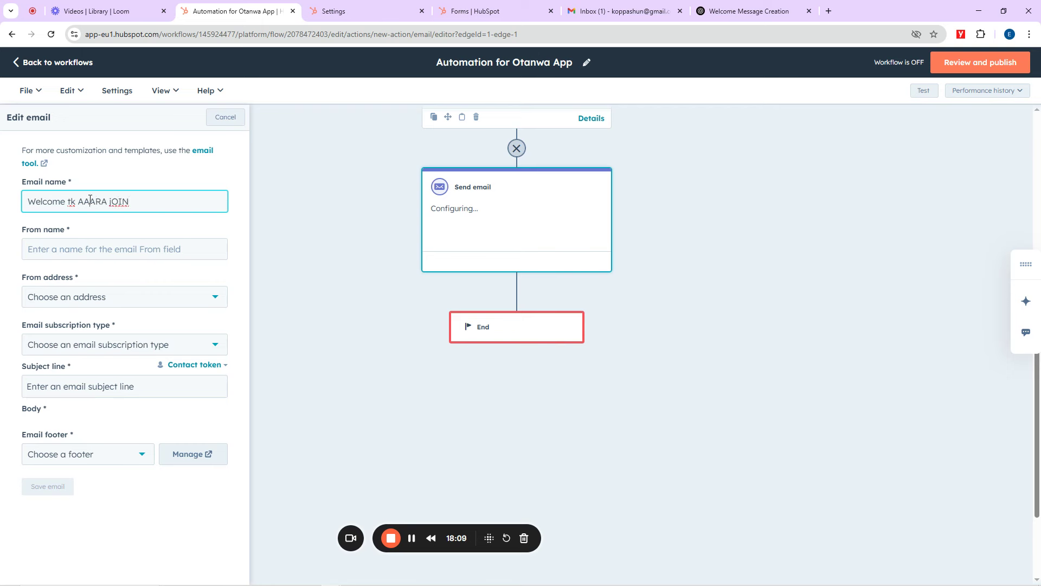
pyautogui.moveTo(74, 202); pyautogui.dragTo(71, 203)
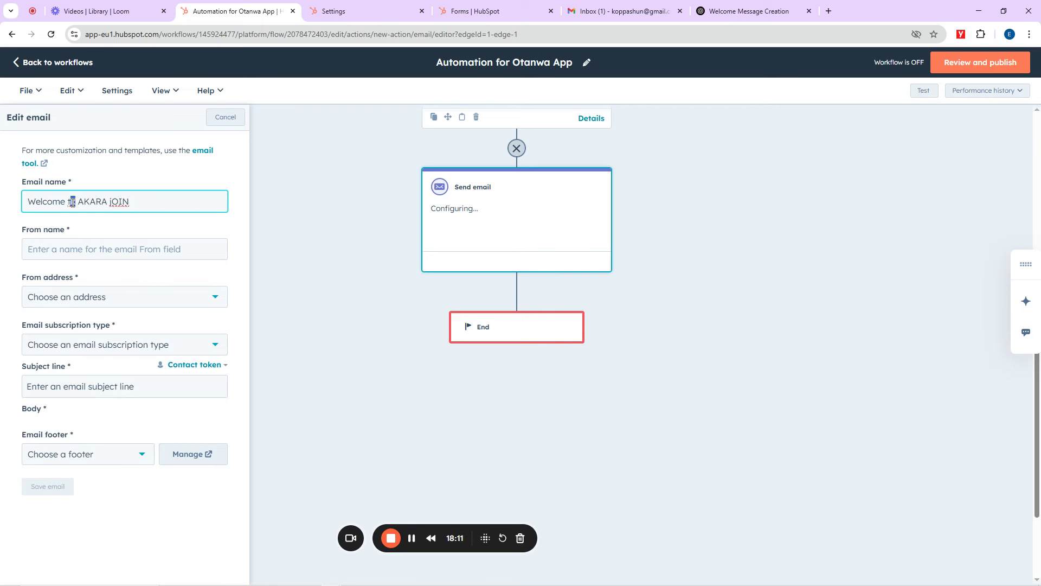
pyautogui.write('O')
pyautogui.click(65, 250)
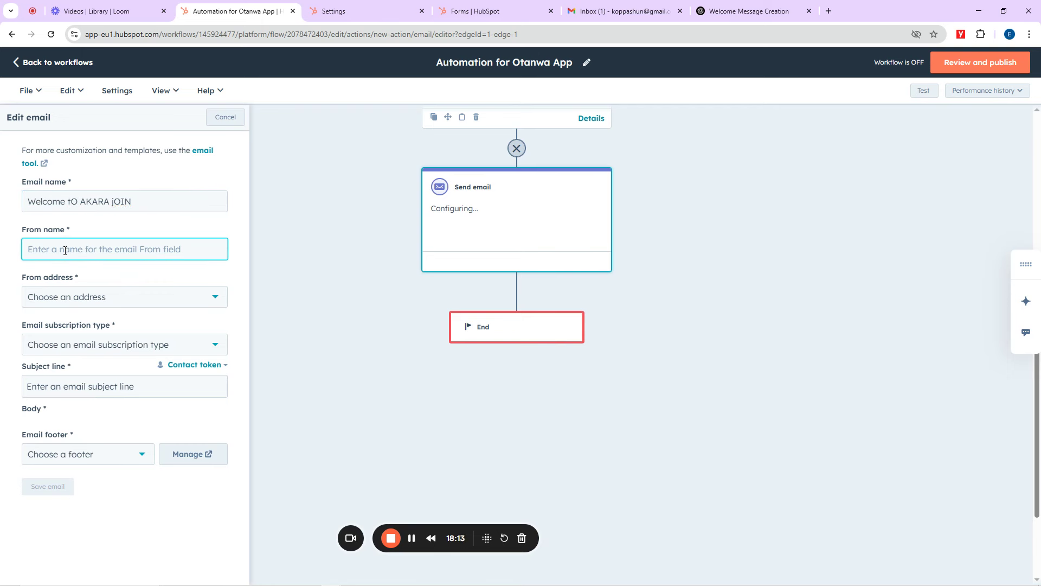
pyautogui.write('Ako')
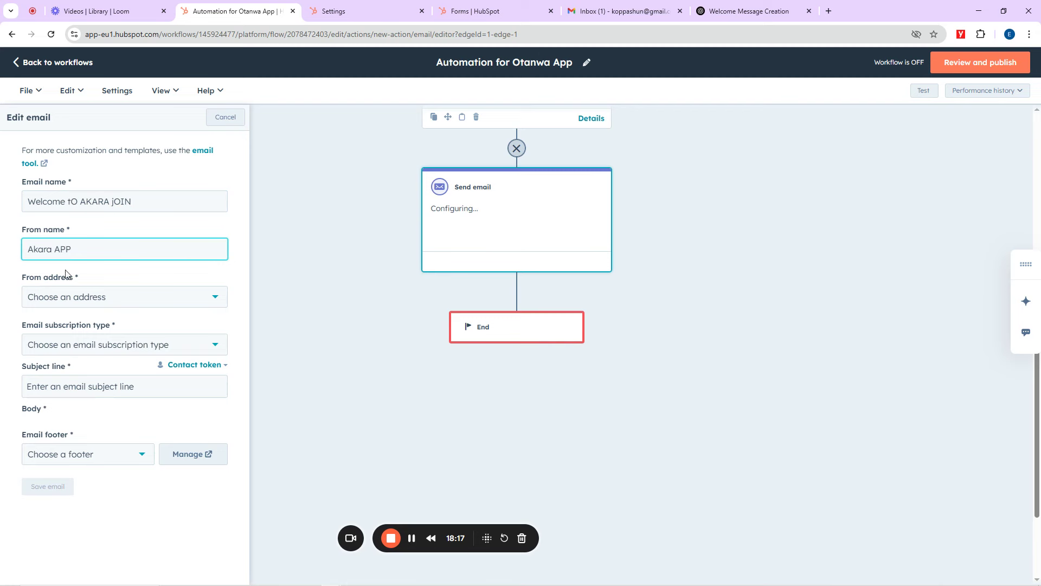
pyautogui.click(67, 299)
pyautogui.click(87, 349)
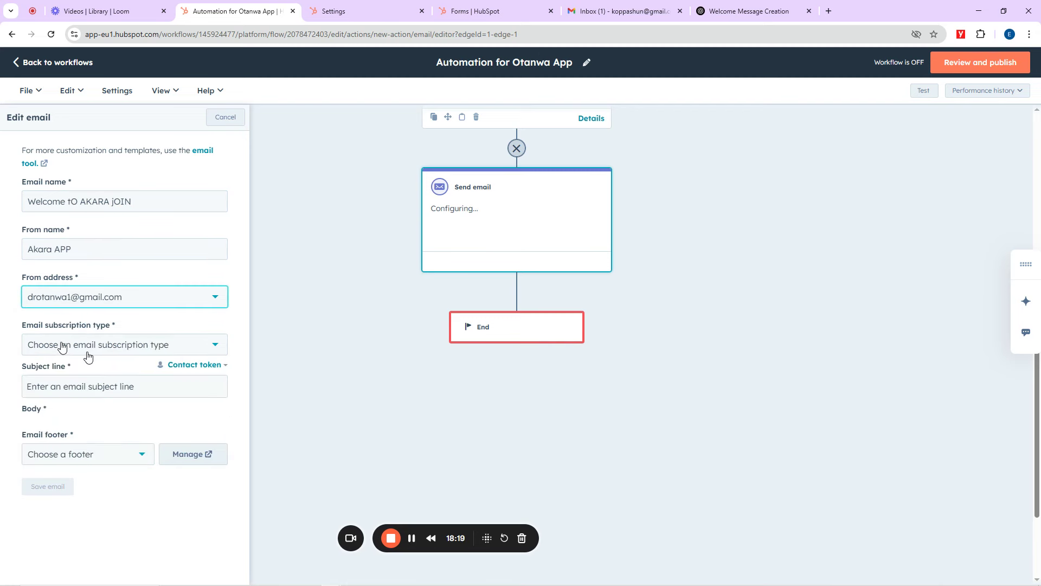
pyautogui.click(60, 345)
pyautogui.click(62, 371)
# Step: Set the subject line to 'Welcome to Akara App' and use the default company-address footer
pyautogui.click(69, 389)
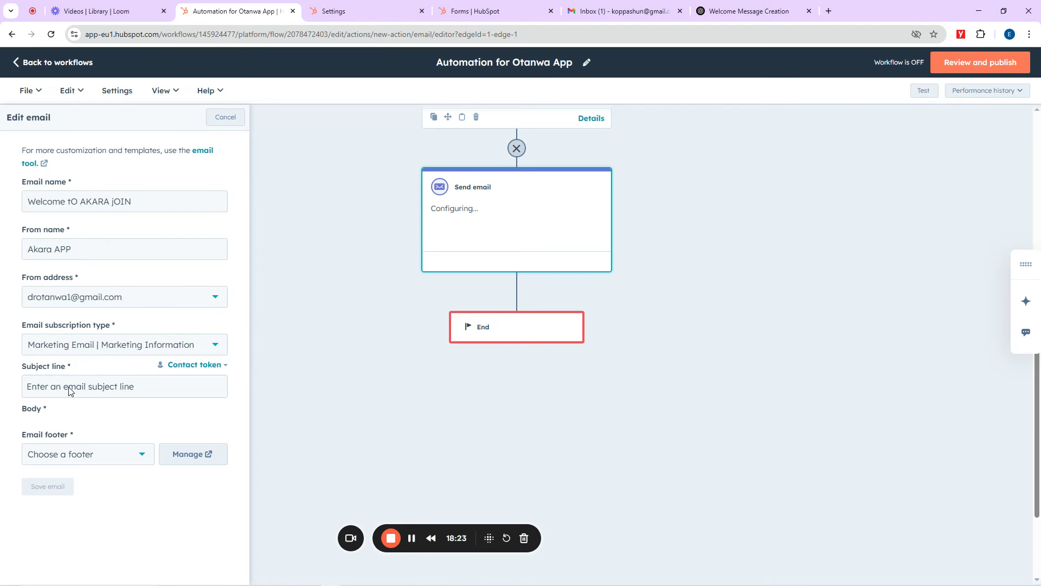
pyautogui.write('Welcome')
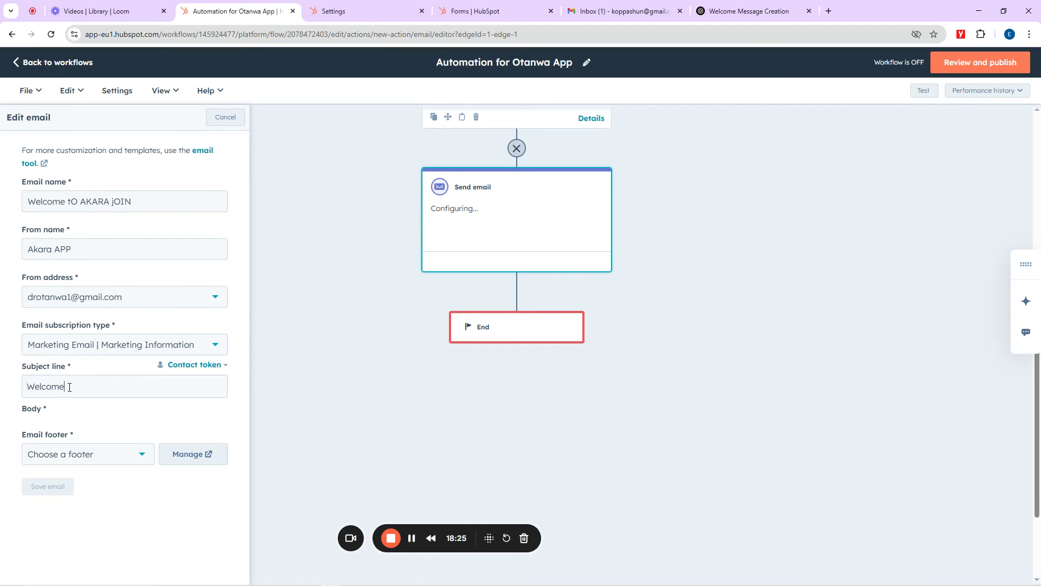
pyautogui.write(' to Akara Joi')
pyautogui.press('BackSpace')
pyautogui.press('BackSpace')
pyautogui.write('int a')
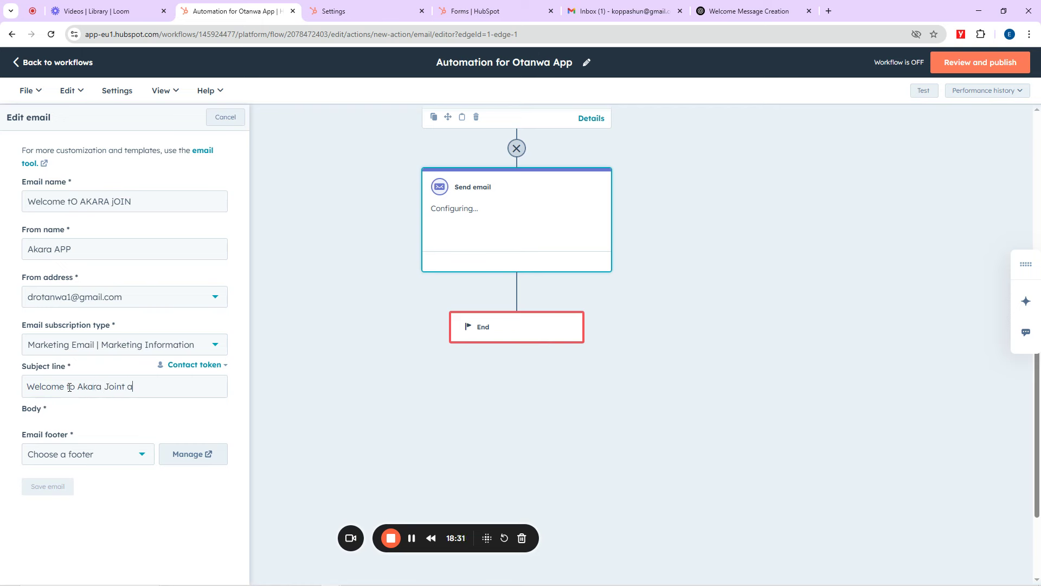
pyautogui.press('BackSpace')
pyautogui.write('App')
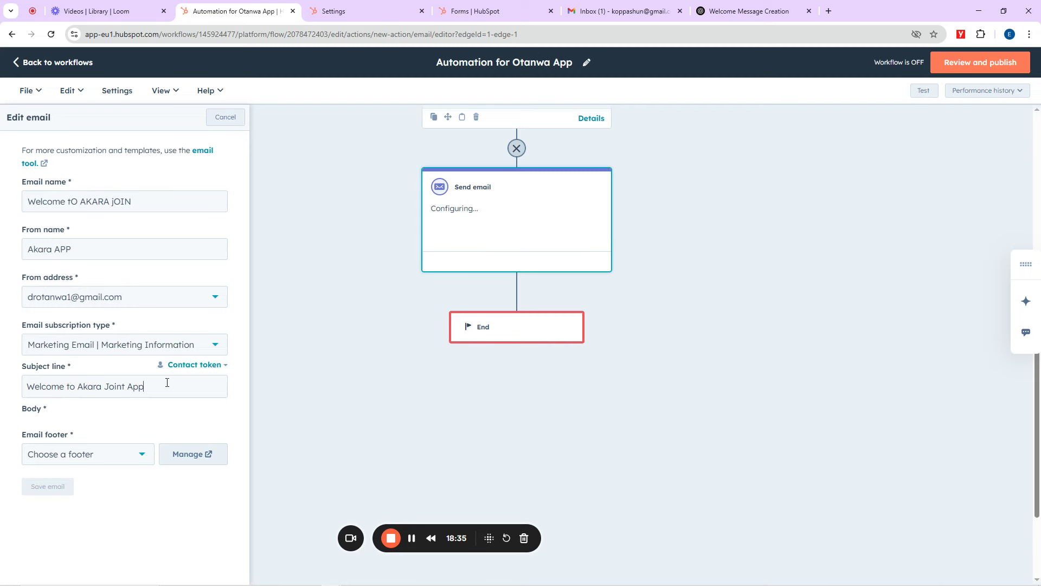
pyautogui.click(76, 464)
pyautogui.click(76, 485)
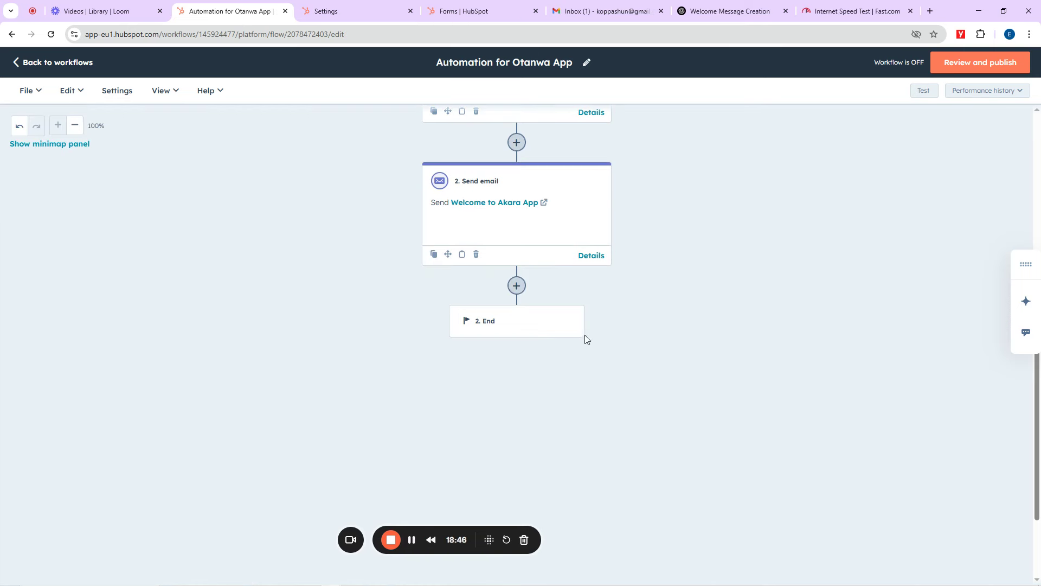
pyautogui.scroll(5, 541, 333)
pyautogui.scroll(-4, 540, 332)
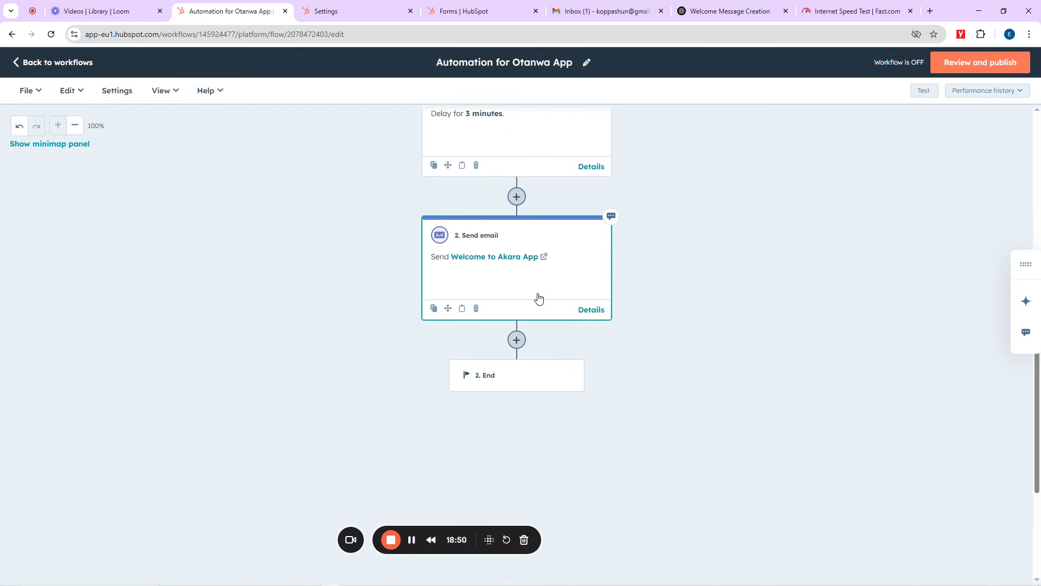
# Step: Add a new step below the Send email action and expand the Communications actions
pyautogui.click(516, 340)
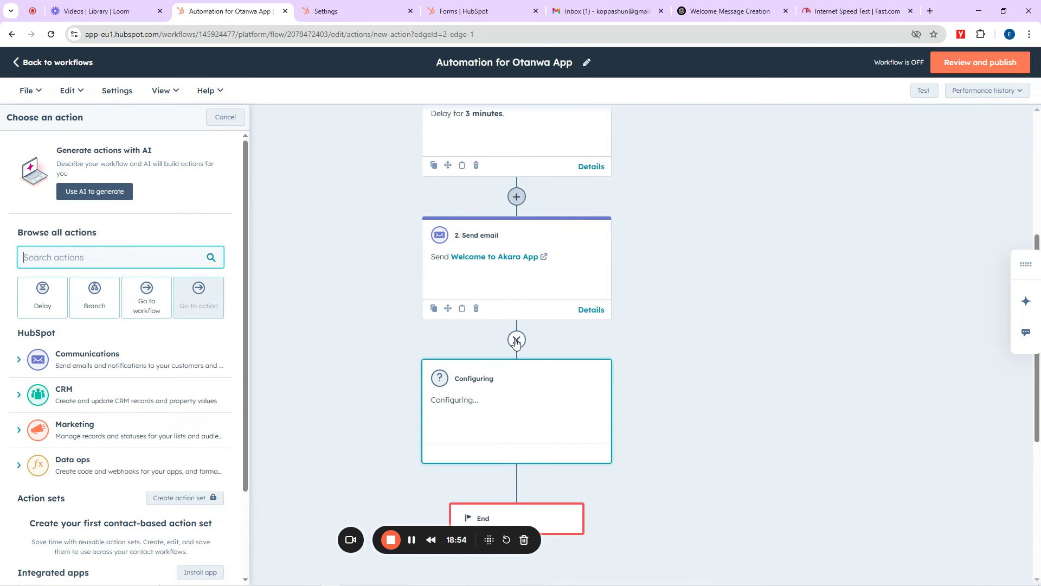
pyautogui.click(69, 363)
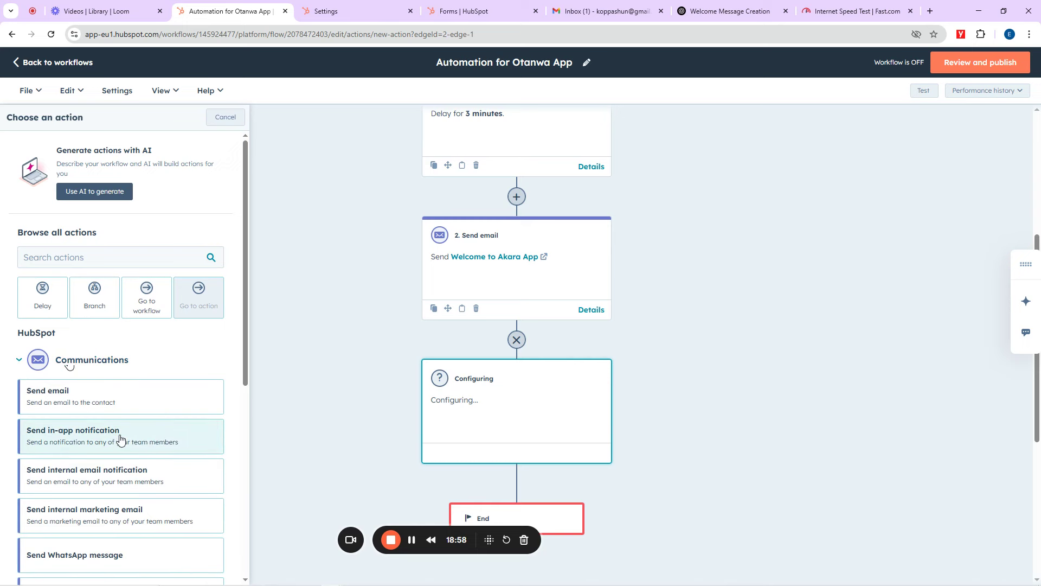
pyautogui.scroll(-4, 119, 439)
pyautogui.scroll(-1, 119, 439)
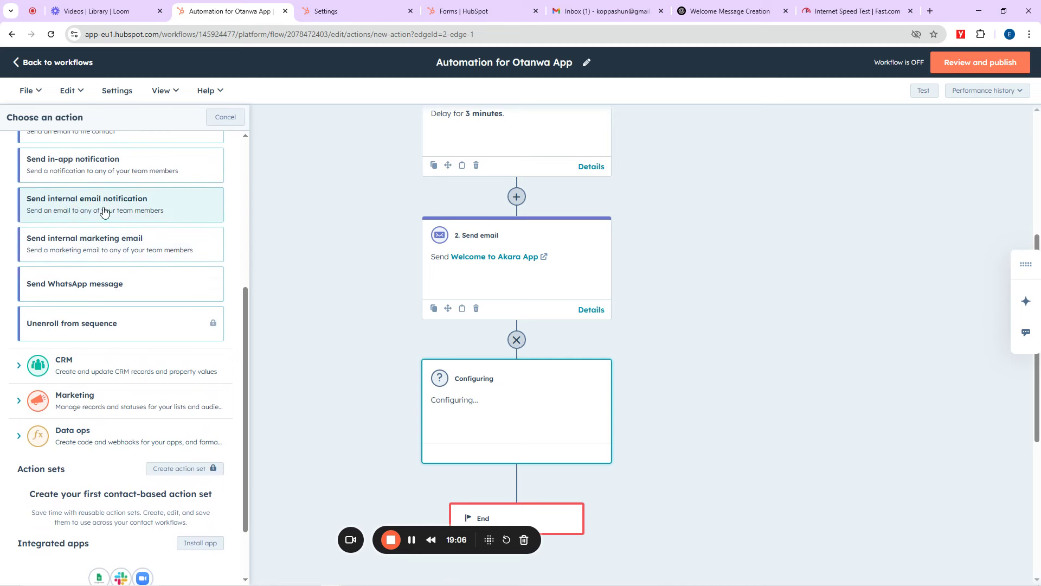
pyautogui.scroll(2, 157, 209)
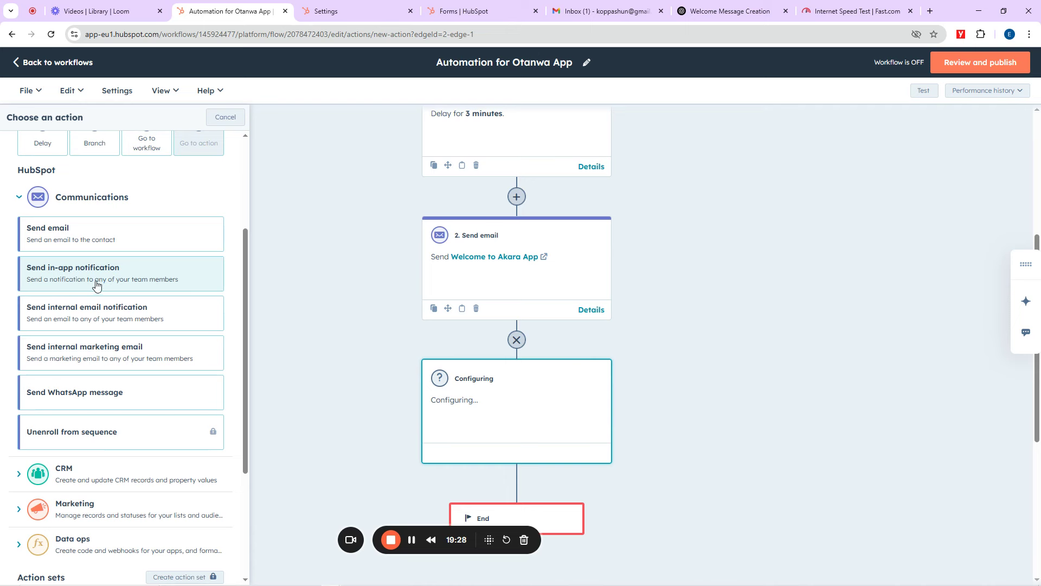
# Step: Make step 3 a Send email action using the 'Welcome to Akara App' automated email and save it
pyautogui.click(80, 245)
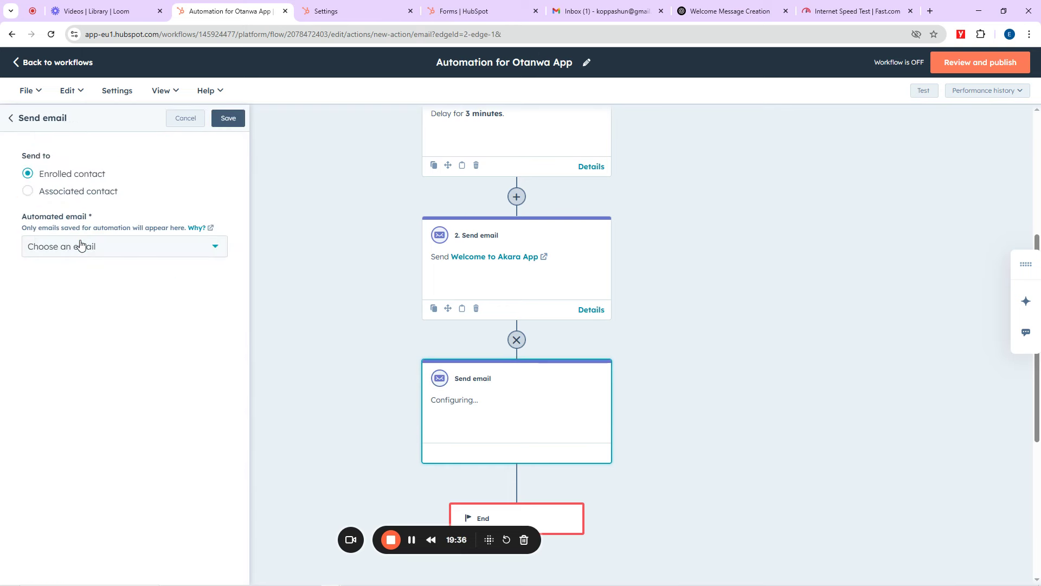
pyautogui.click(82, 249)
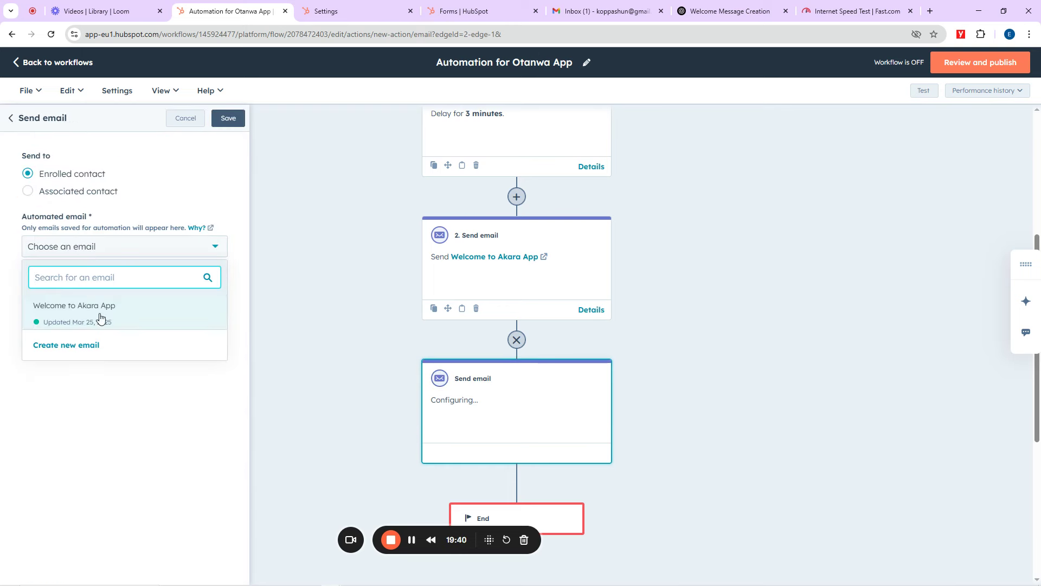
pyautogui.moveTo(69, 304)
pyautogui.click(70, 306)
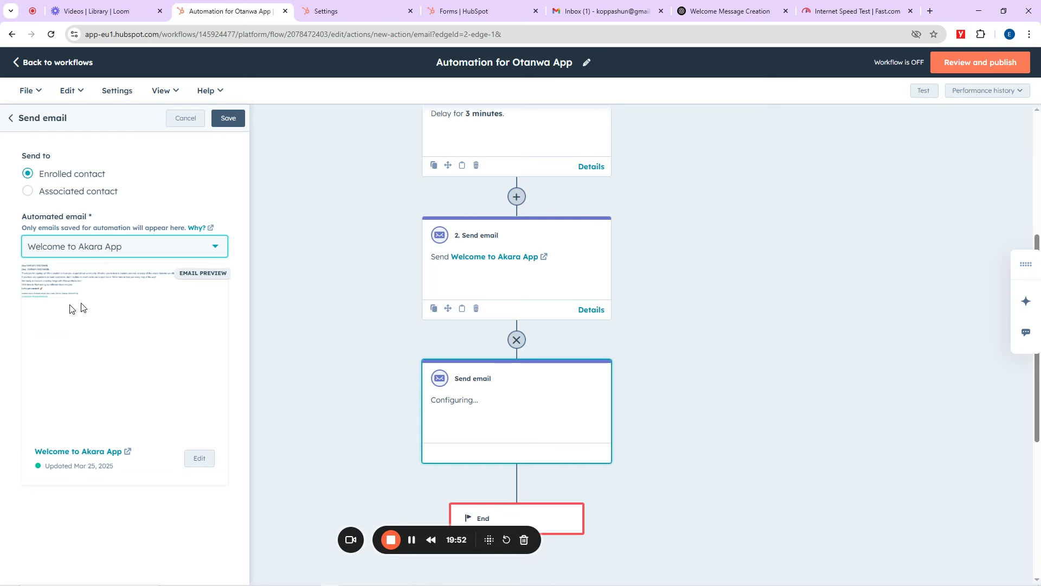
pyautogui.click(227, 120)
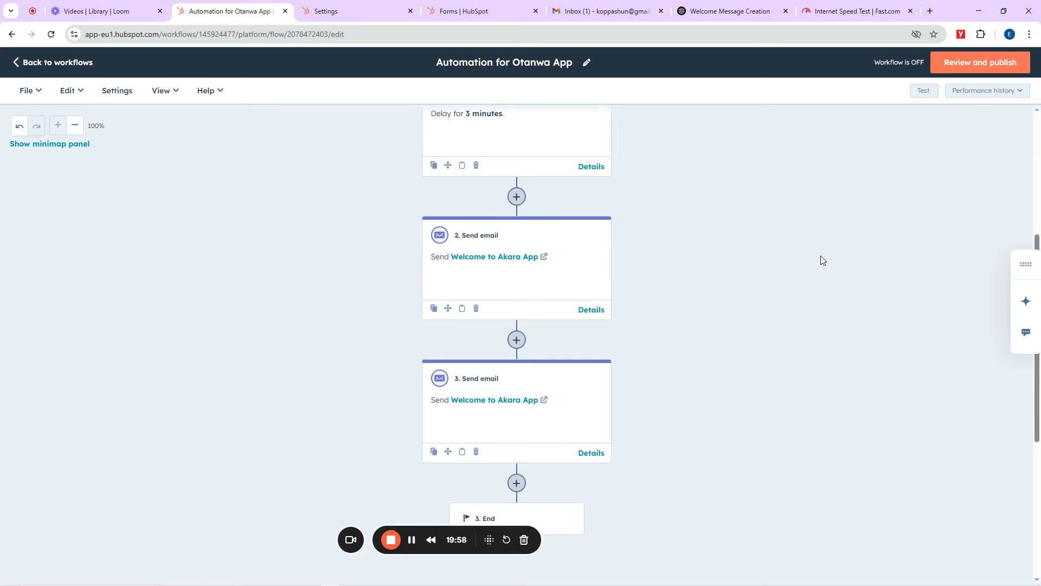
pyautogui.scroll(-3, 707, 266)
pyautogui.scroll(3, 546, 270)
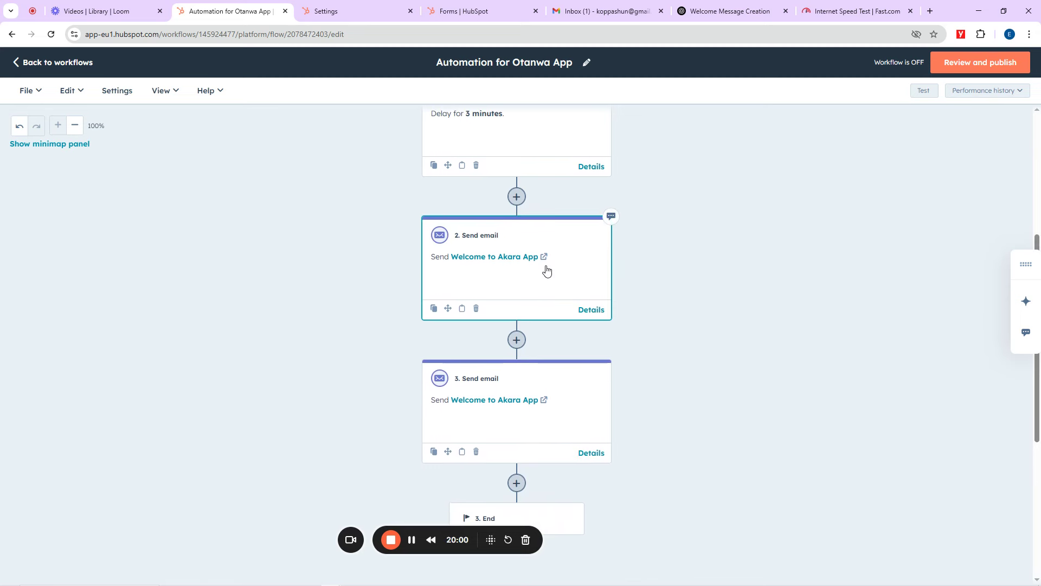
pyautogui.scroll(-2, 546, 270)
pyautogui.scroll(2, 546, 269)
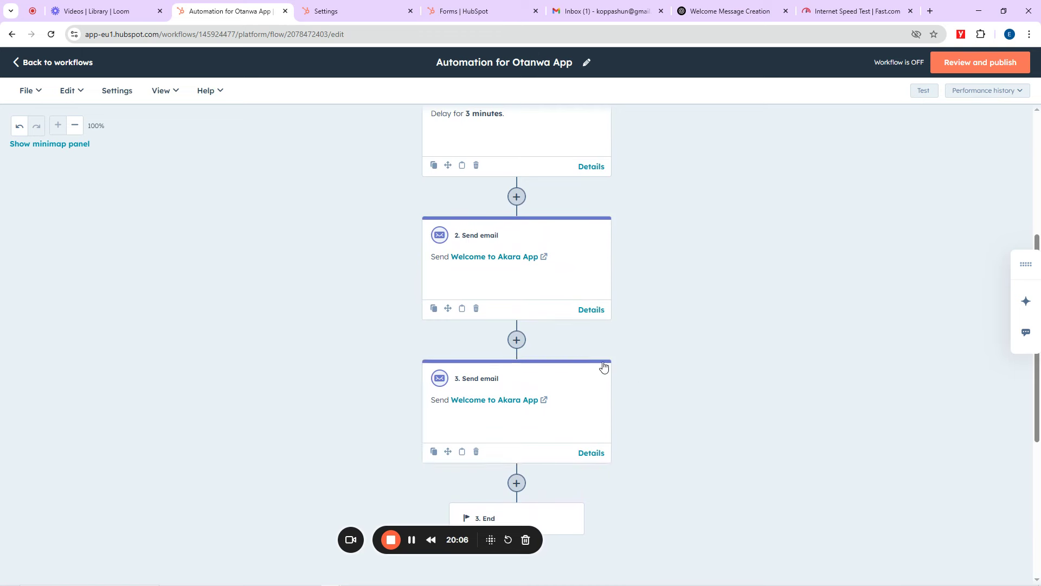
# Step: Insert a 30-day set-amount-of-time Delay between the two Send email steps
pyautogui.click(517, 339)
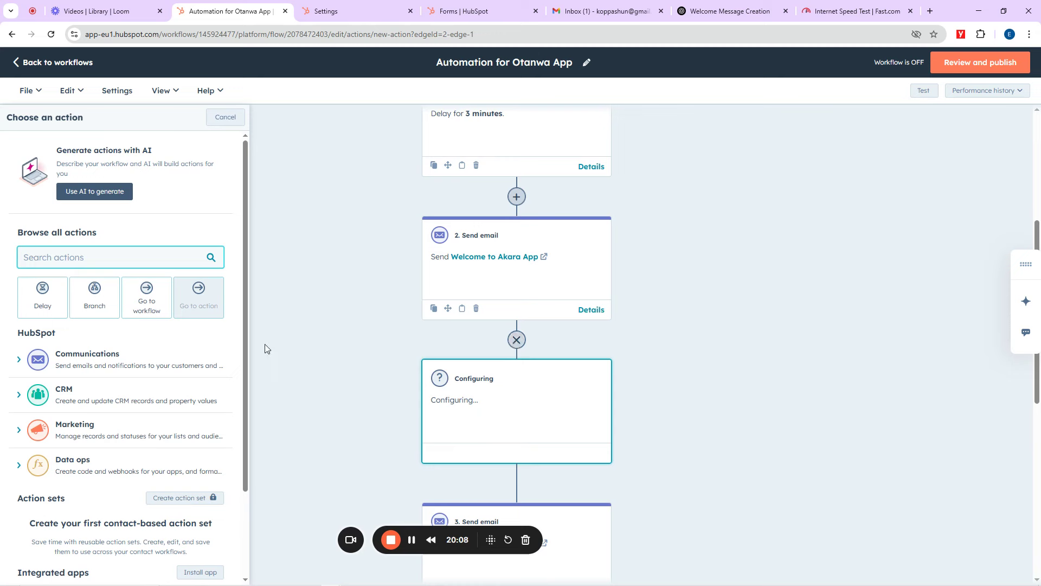
pyautogui.click(42, 304)
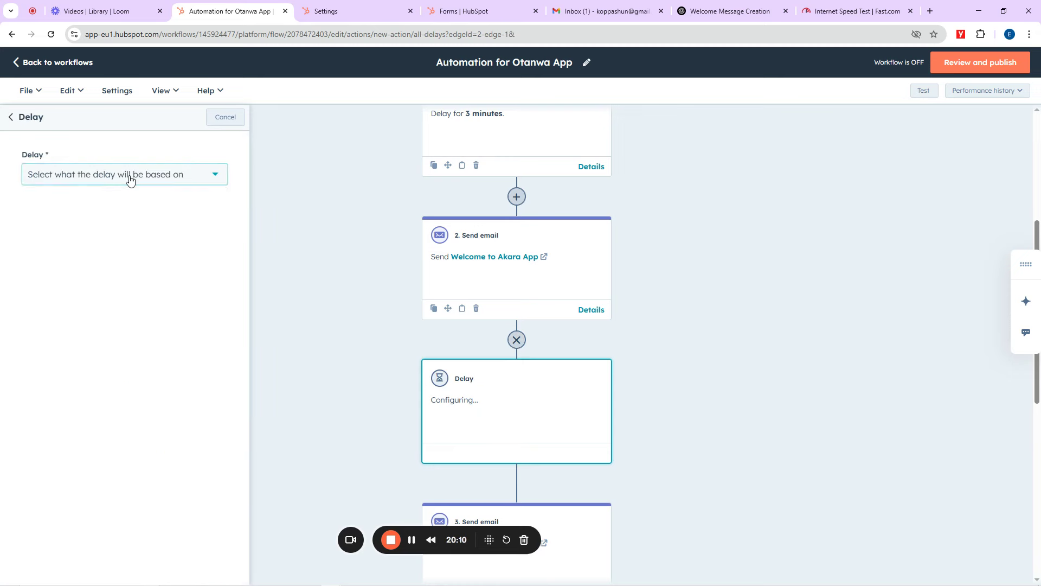
pyautogui.click(129, 176)
pyautogui.scroll(-2, 78, 290)
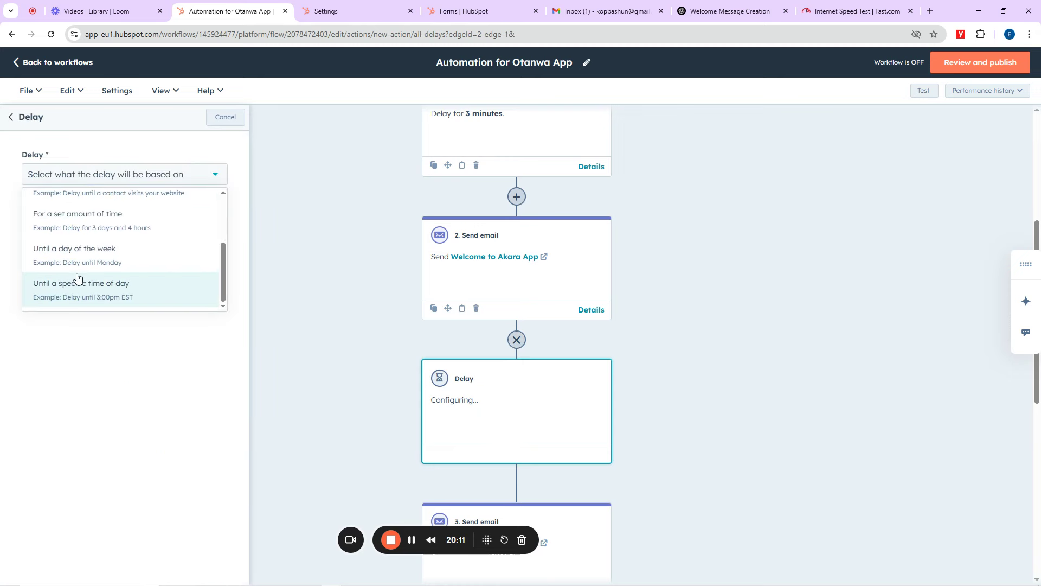
pyautogui.click(79, 226)
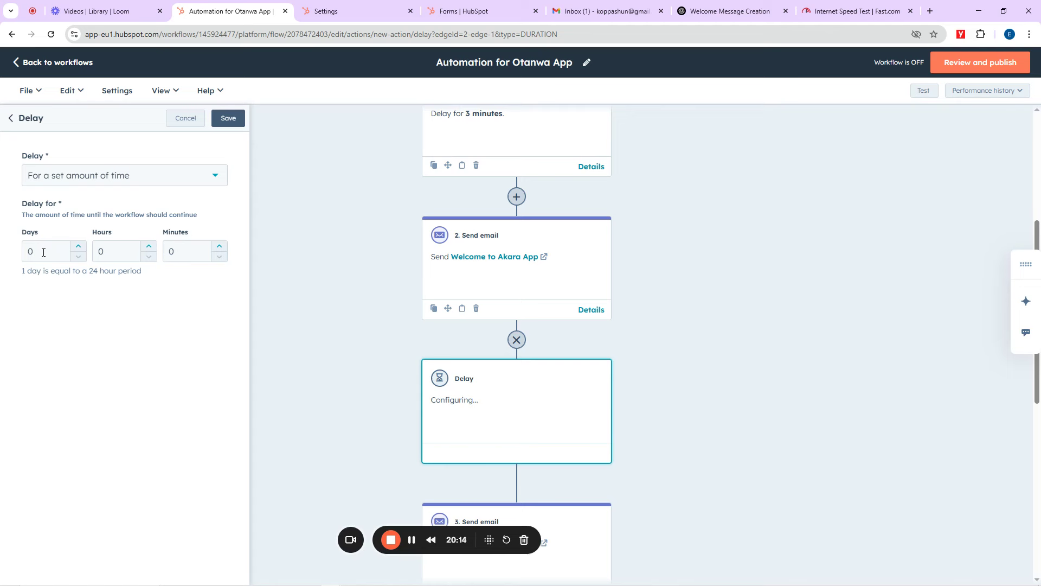
pyautogui.doubleClick(24, 252)
pyautogui.click(230, 120)
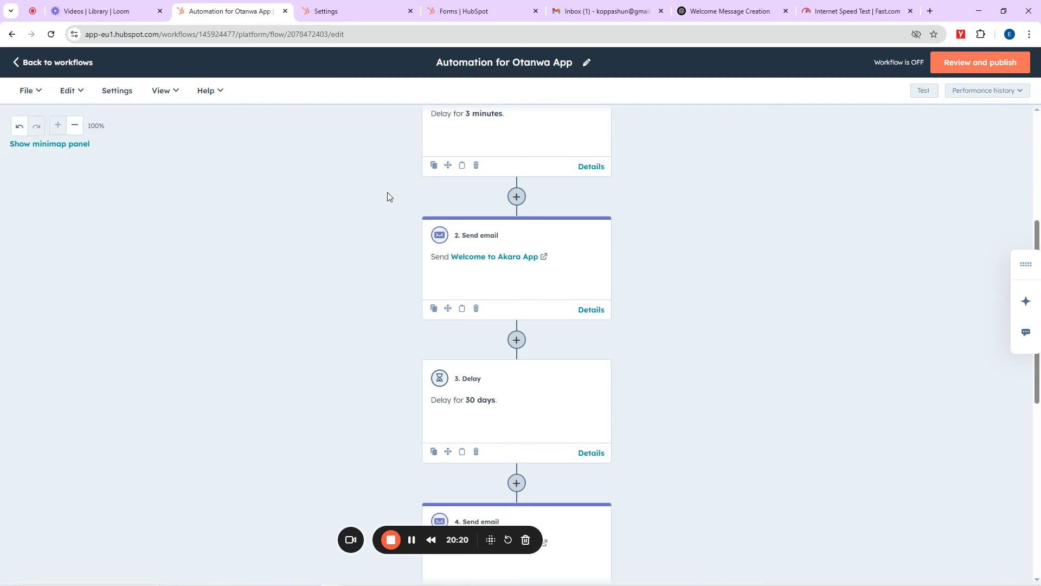
# Step: Add another new step after the second Send email action
pyautogui.scroll(-5, 656, 373)
pyautogui.scroll(10, 563, 333)
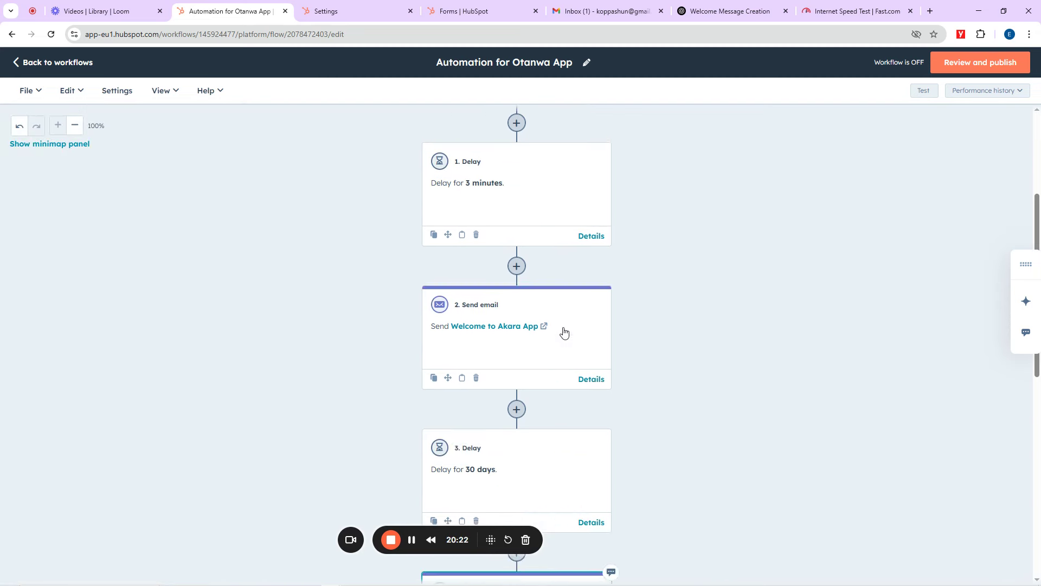
pyautogui.scroll(-12, 563, 333)
pyautogui.scroll(5, 562, 332)
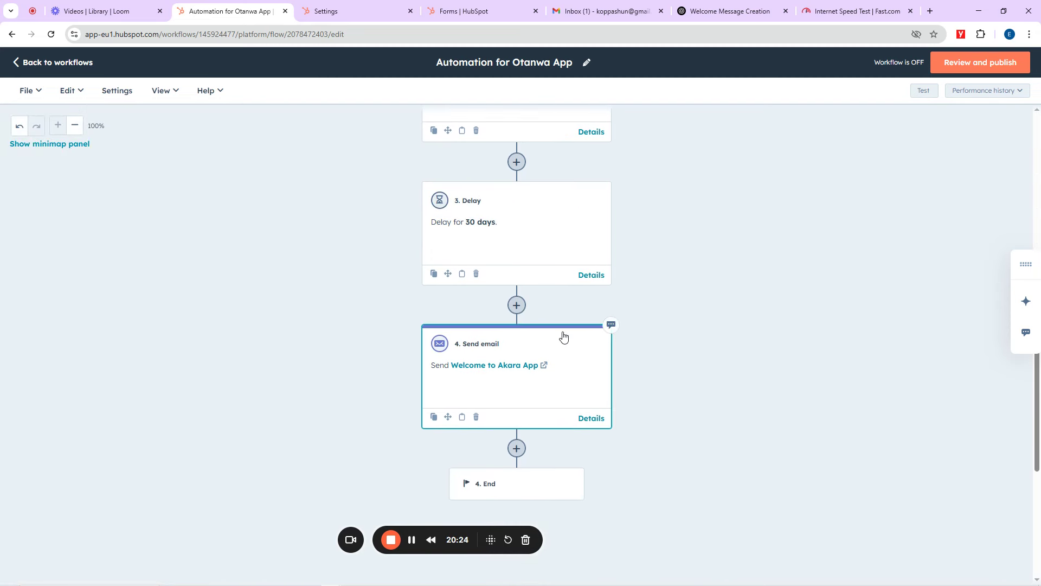
pyautogui.scroll(-4, 522, 364)
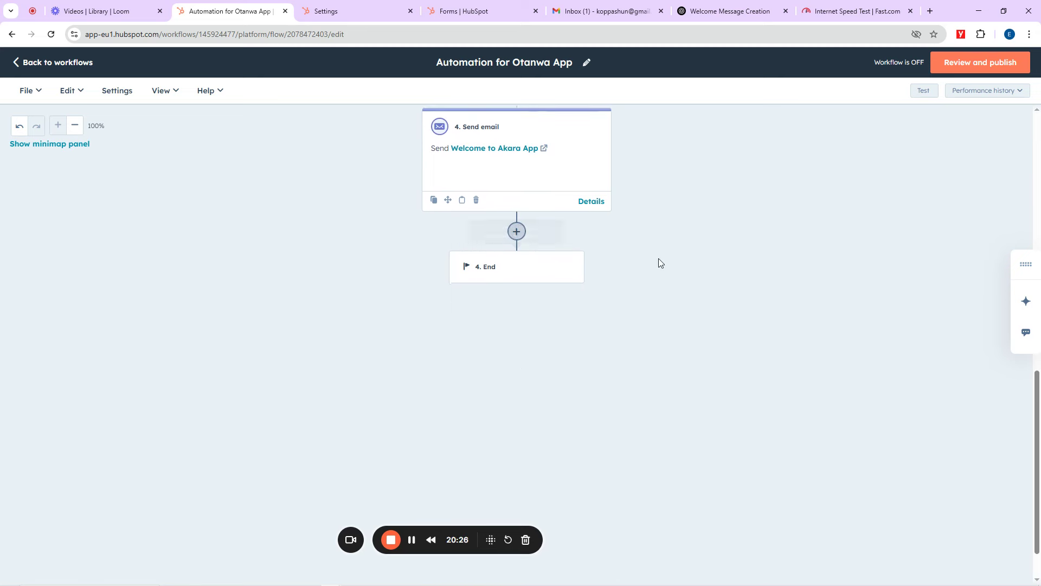
pyautogui.click(517, 231)
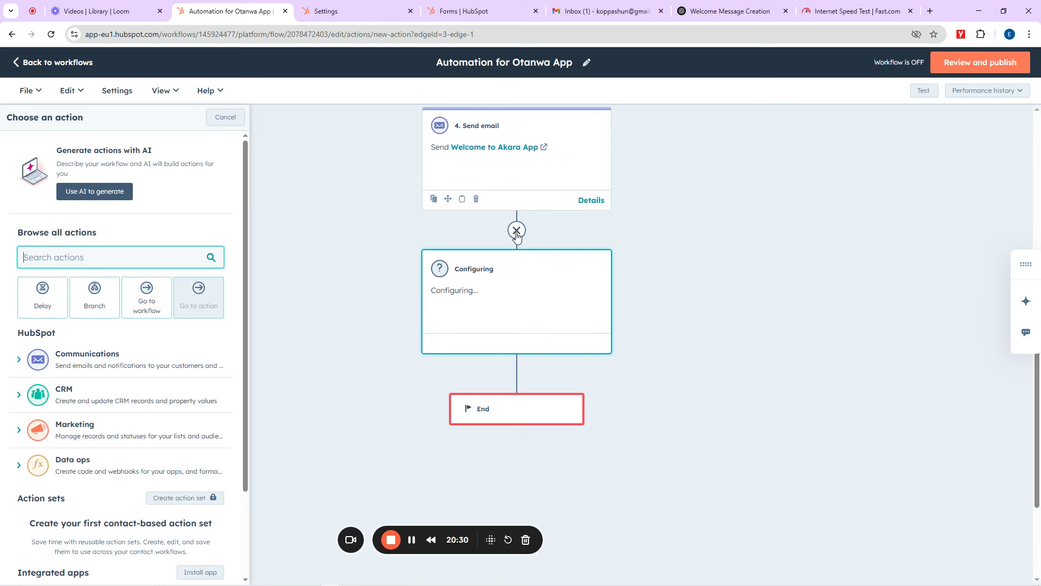
# Step: Choose Branch as the action for the new step following the Send email step
pyautogui.click(94, 300)
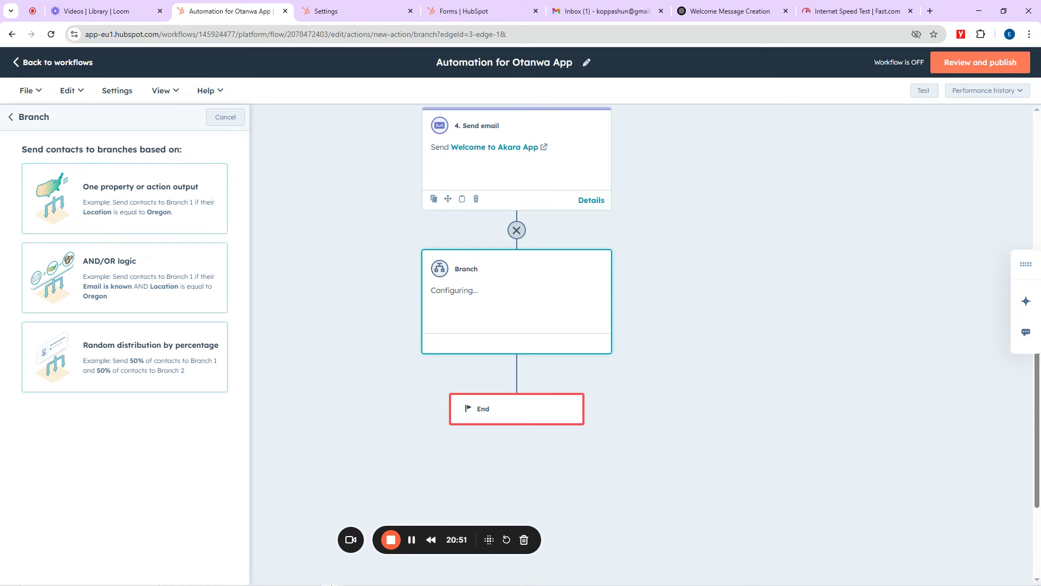
# Step: Launch Paint from Start search and select the Pencil with a thick line size
pyautogui.press('super')
pyautogui.write('n')
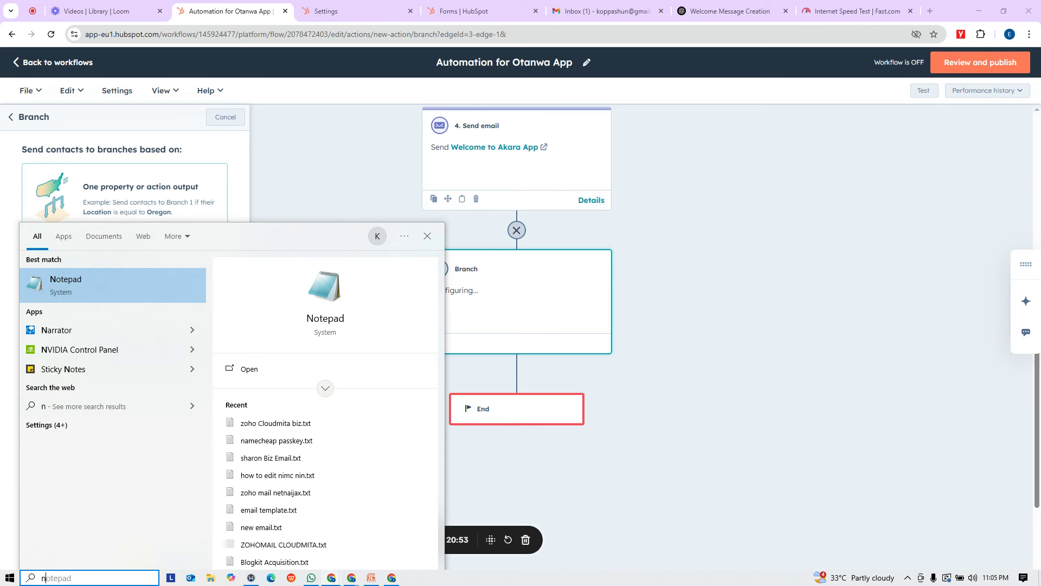
pyautogui.press('BackSpace')
pyautogui.write('paint')
pyautogui.press('Return')
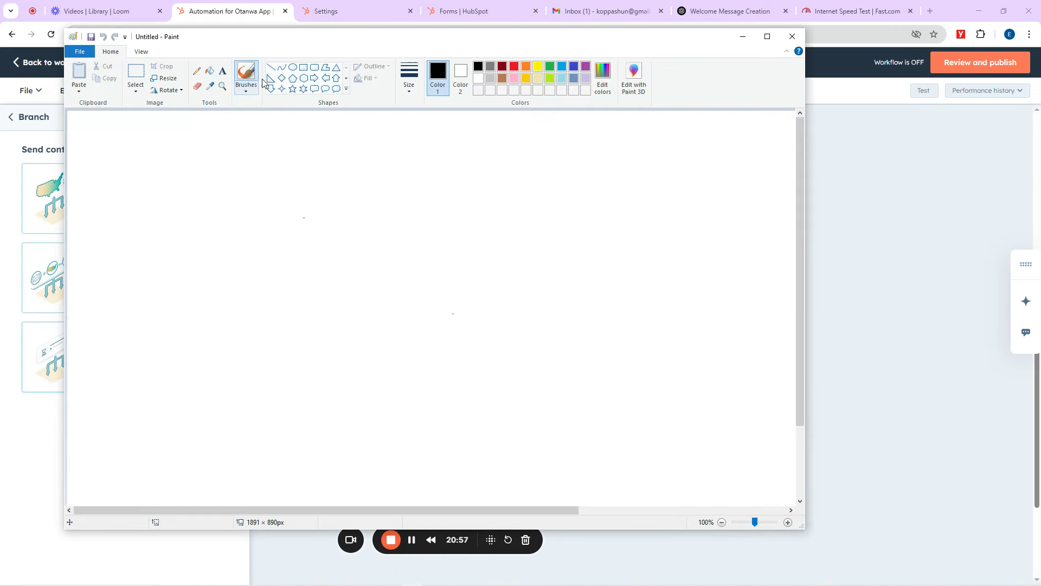
pyautogui.click(408, 84)
pyautogui.click(420, 173)
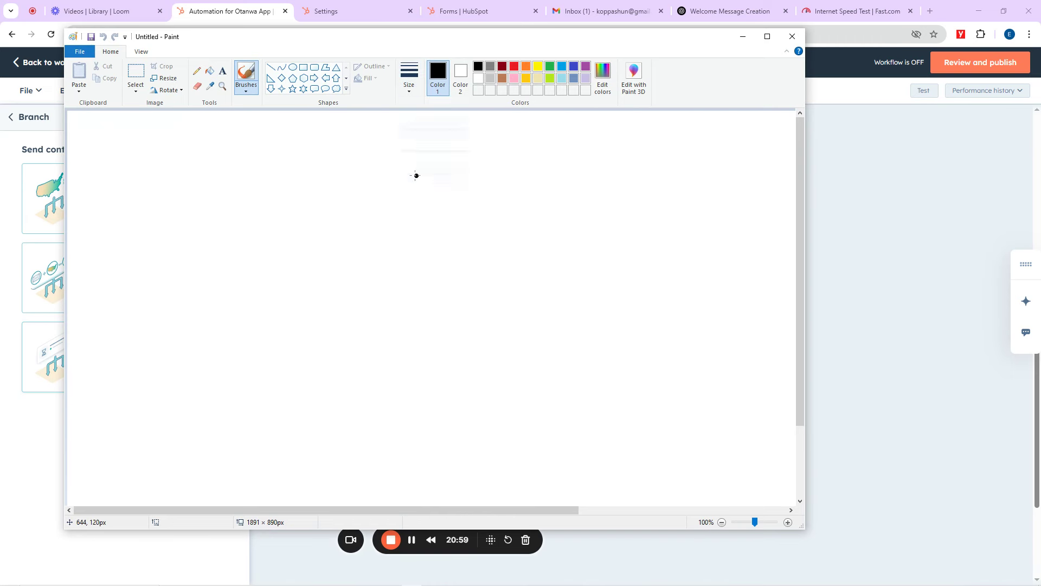
pyautogui.click(222, 71)
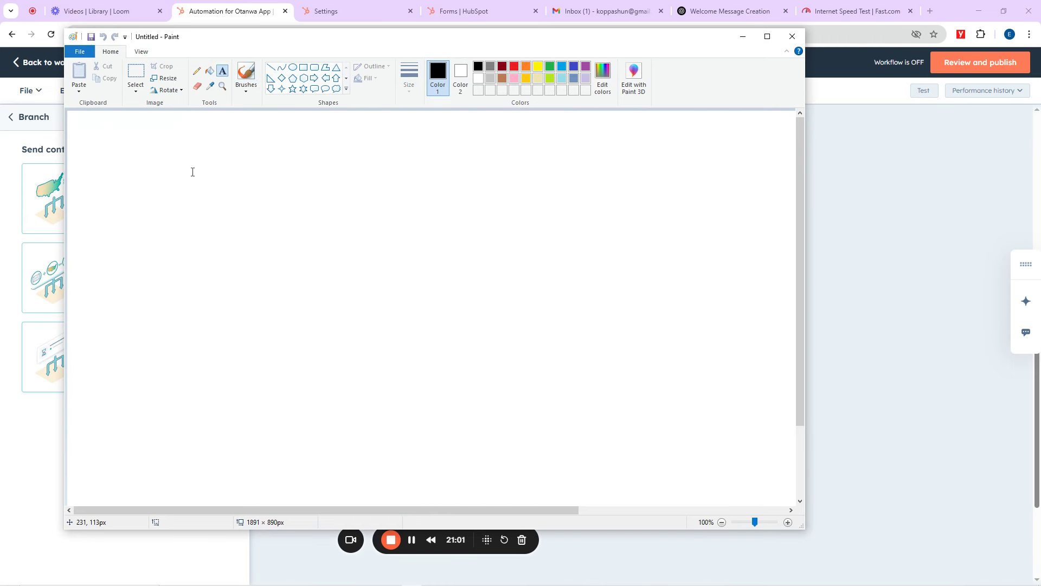
pyautogui.click(196, 71)
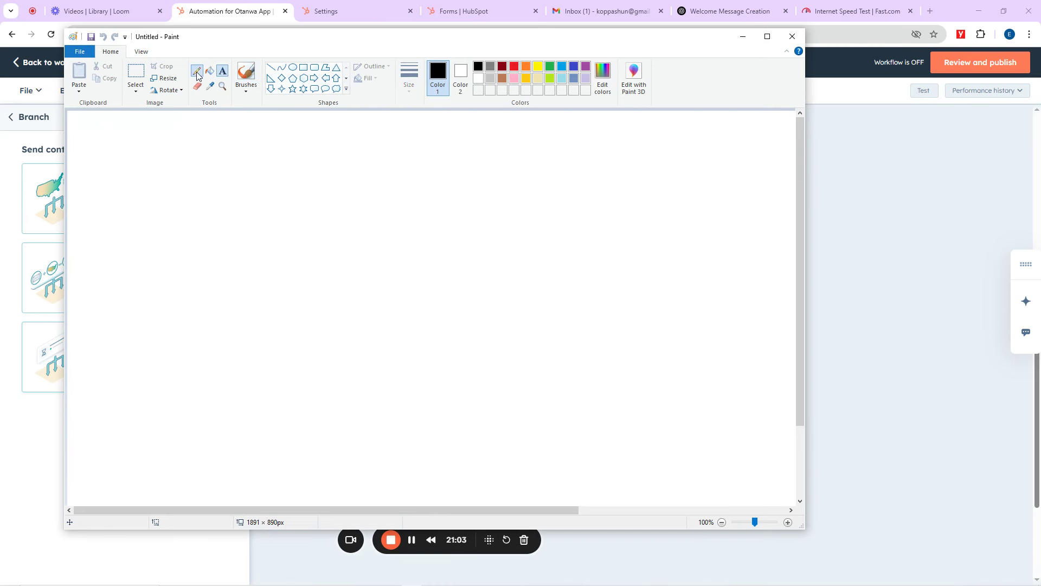
# Step: Draw the letters A and B, labelled Male and Female above them
pyautogui.moveTo(224, 182); pyautogui.dragTo(208, 255)
pyautogui.click(416, 91)
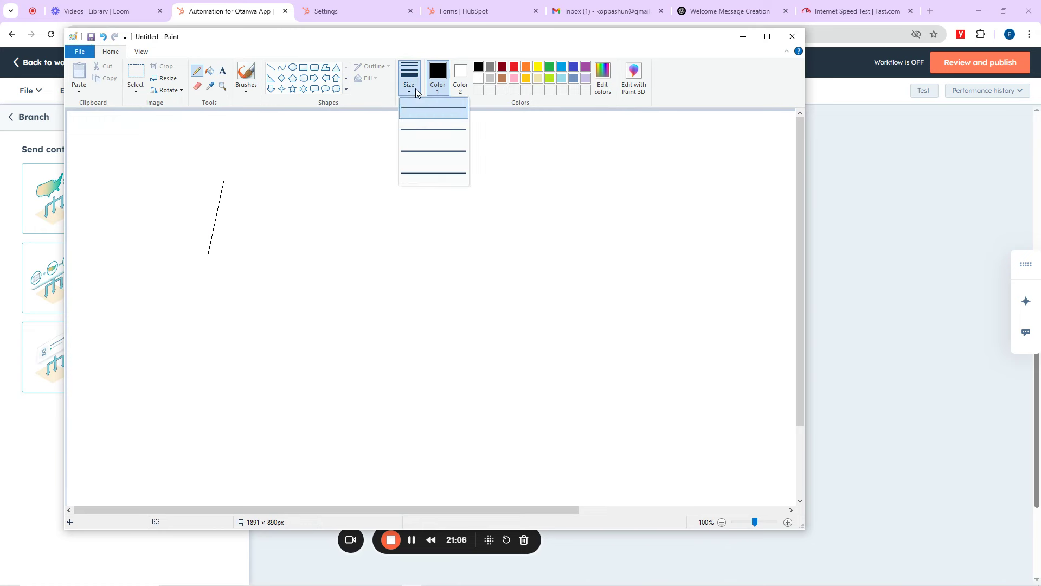
pyautogui.click(419, 150)
pyautogui.moveTo(224, 183); pyautogui.dragTo(219, 258)
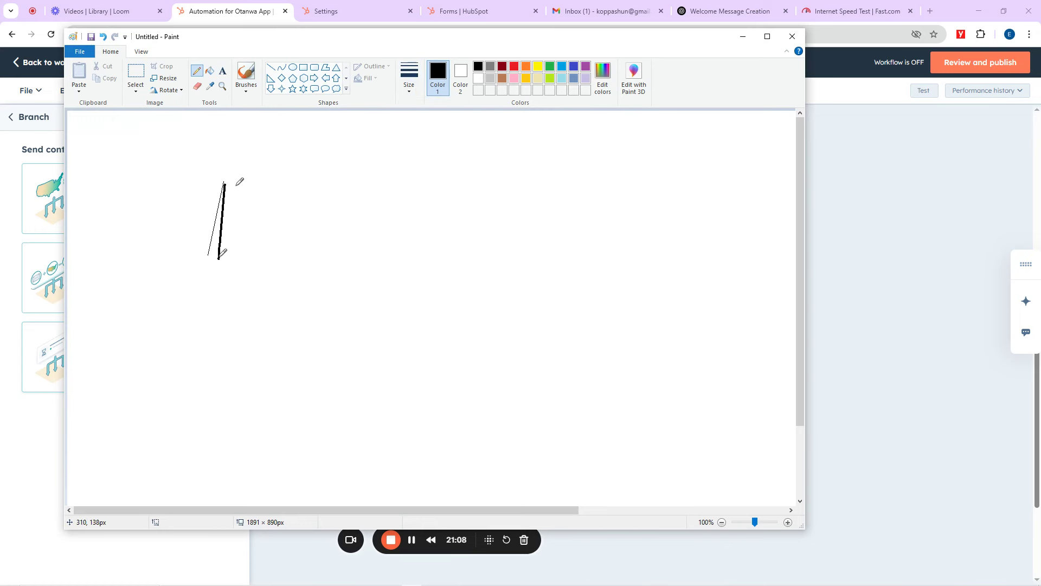
pyautogui.moveTo(225, 183); pyautogui.dragTo(249, 274)
pyautogui.moveTo(220, 236); pyautogui.dragTo(251, 237)
pyautogui.moveTo(589, 182); pyautogui.dragTo(591, 239)
pyautogui.moveTo(587, 184)
pyautogui.mouseDown()
pyautogui.moveTo(612, 181)
pyautogui.moveTo(624, 237)
pyautogui.moveTo(591, 238)
pyautogui.mouseUp()
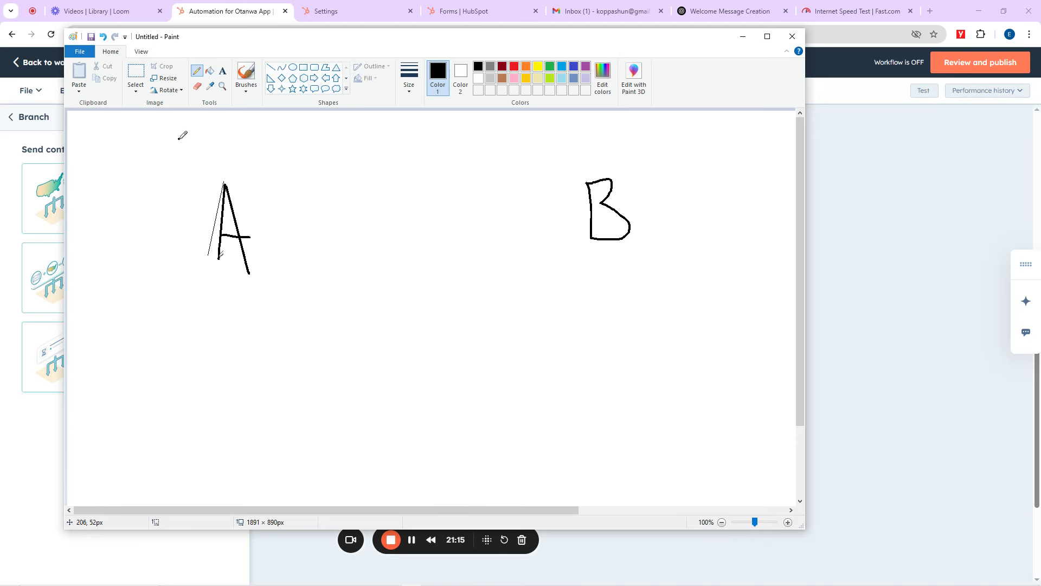
pyautogui.moveTo(179, 139)
pyautogui.mouseDown()
pyautogui.moveTo(197, 148)
pyautogui.moveTo(220, 136)
pyautogui.moveTo(225, 174)
pyautogui.moveTo(254, 155)
pyautogui.moveTo(254, 177)
pyautogui.mouseUp()
pyautogui.moveTo(268, 138)
pyautogui.mouseDown()
pyautogui.moveTo(266, 183)
pyautogui.moveTo(295, 154)
pyautogui.moveTo(299, 180)
pyautogui.mouseUp()
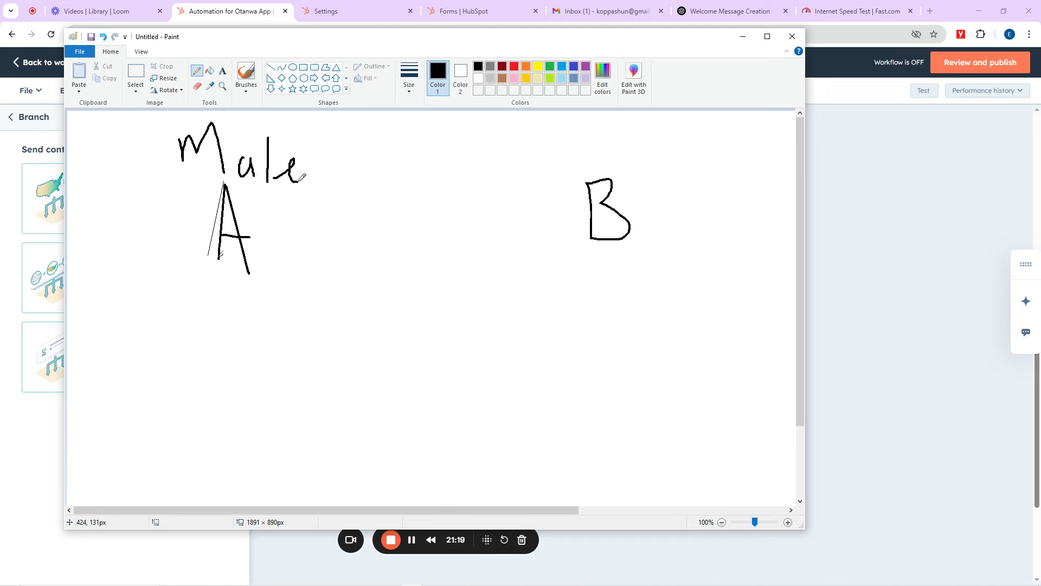
pyautogui.moveTo(631, 148)
pyautogui.mouseDown()
pyautogui.moveTo(632, 169)
pyautogui.moveTo(642, 148)
pyautogui.moveTo(643, 159)
pyautogui.moveTo(666, 142)
pyautogui.moveTo(659, 162)
pyautogui.moveTo(677, 139)
pyautogui.moveTo(716, 149)
pyautogui.moveTo(718, 162)
pyautogui.moveTo(748, 136)
pyautogui.moveTo(743, 155)
pyautogui.mouseUp()
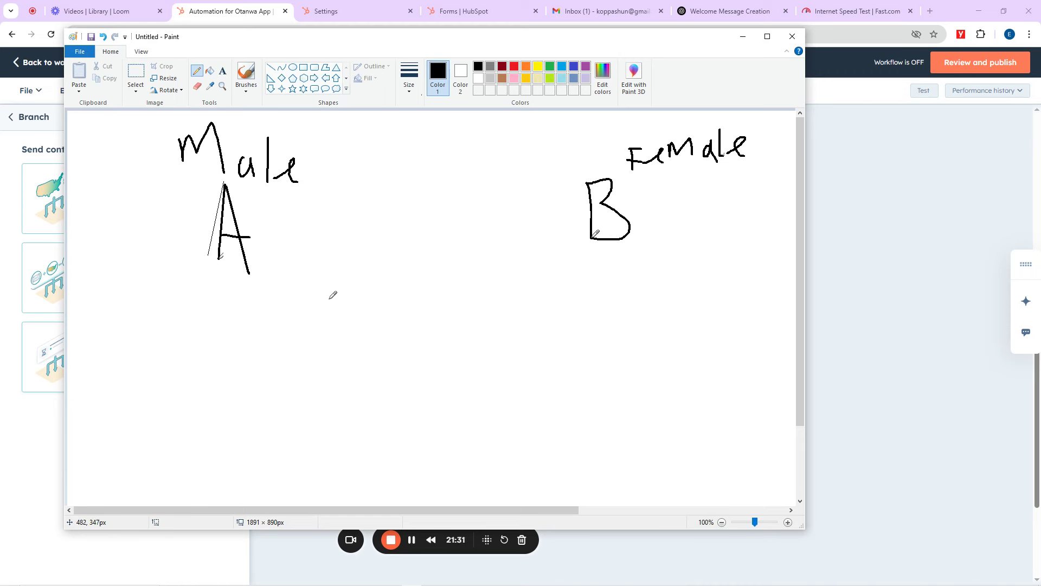
# Step: Draw branch lines joining A to B and write the notes '40 m' and '10F'
pyautogui.moveTo(260, 282)
pyautogui.mouseDown()
pyautogui.moveTo(386, 327)
pyautogui.moveTo(434, 410)
pyautogui.moveTo(443, 456)
pyautogui.mouseUp()
pyautogui.moveTo(420, 358); pyautogui.dragTo(591, 248)
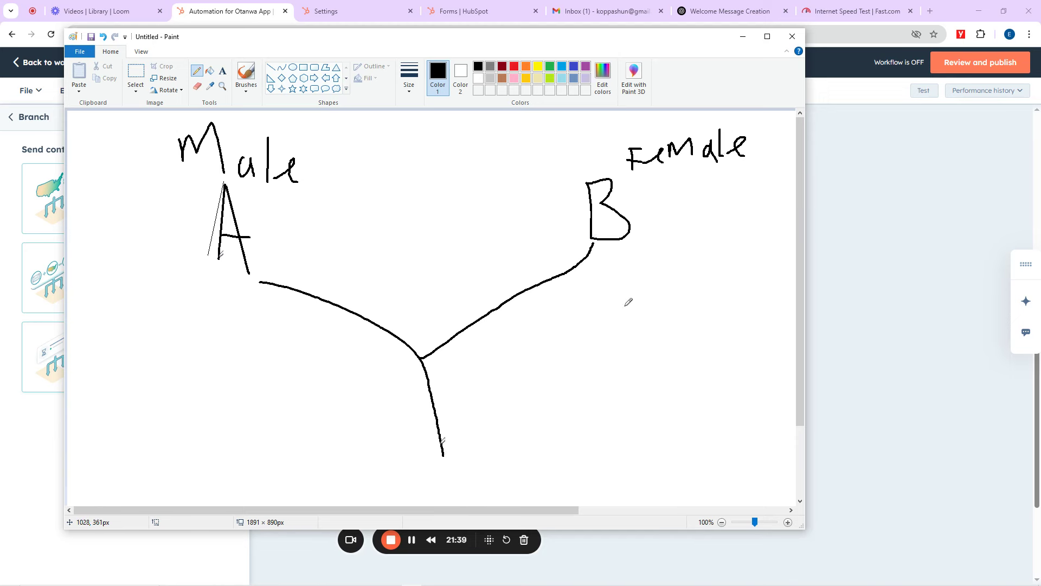
pyautogui.moveTo(625, 302)
pyautogui.mouseDown()
pyautogui.moveTo(641, 314)
pyautogui.moveTo(631, 329)
pyautogui.moveTo(651, 324)
pyautogui.moveTo(662, 304)
pyautogui.moveTo(701, 308)
pyautogui.moveTo(708, 297)
pyautogui.moveTo(714, 308)
pyautogui.mouseUp()
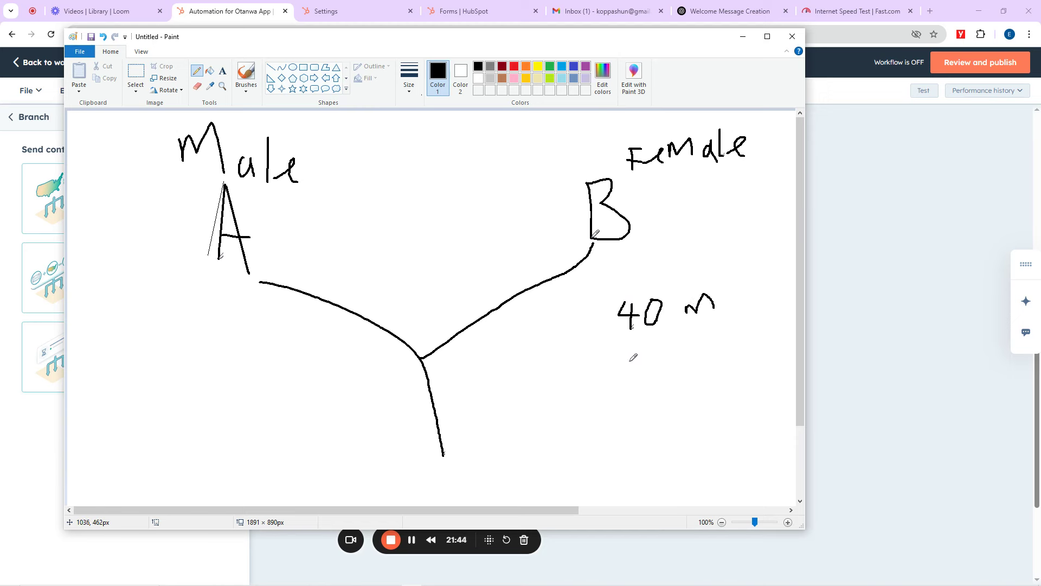
pyautogui.moveTo(626, 365)
pyautogui.mouseDown()
pyautogui.moveTo(625, 387)
pyautogui.moveTo(644, 385)
pyautogui.moveTo(646, 362)
pyautogui.moveTo(665, 400)
pyautogui.moveTo(682, 369)
pyautogui.moveTo(681, 383)
pyautogui.mouseUp()
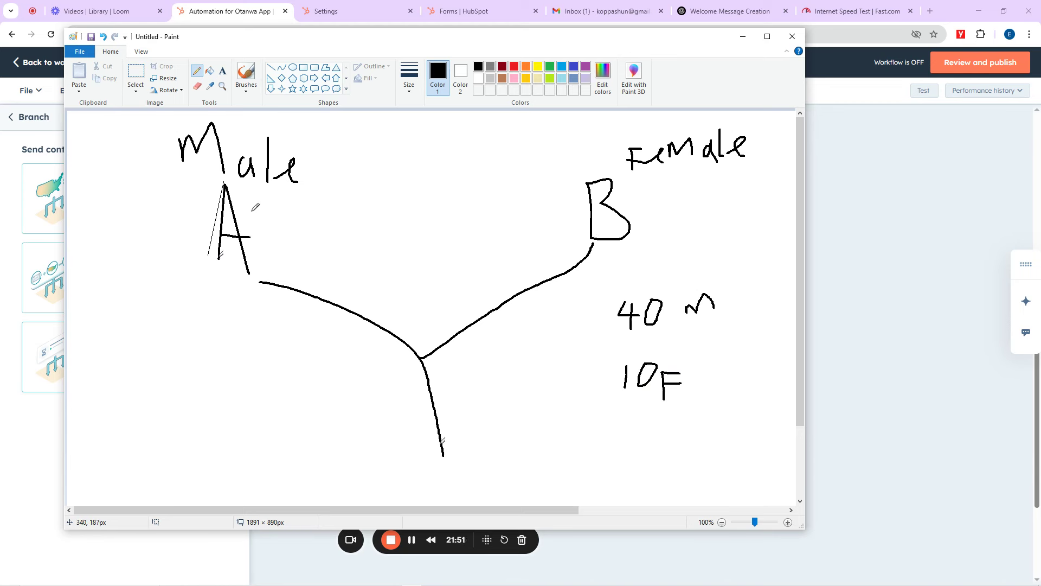
# Step: Circle Male/A and Female/B, and draw a line down from each circle
pyautogui.moveTo(236, 119)
pyautogui.mouseDown()
pyautogui.moveTo(198, 125)
pyautogui.moveTo(314, 291)
pyautogui.moveTo(260, 139)
pyautogui.mouseUp()
pyautogui.moveTo(609, 146)
pyautogui.mouseDown()
pyautogui.moveTo(578, 282)
pyautogui.moveTo(721, 251)
pyautogui.mouseUp()
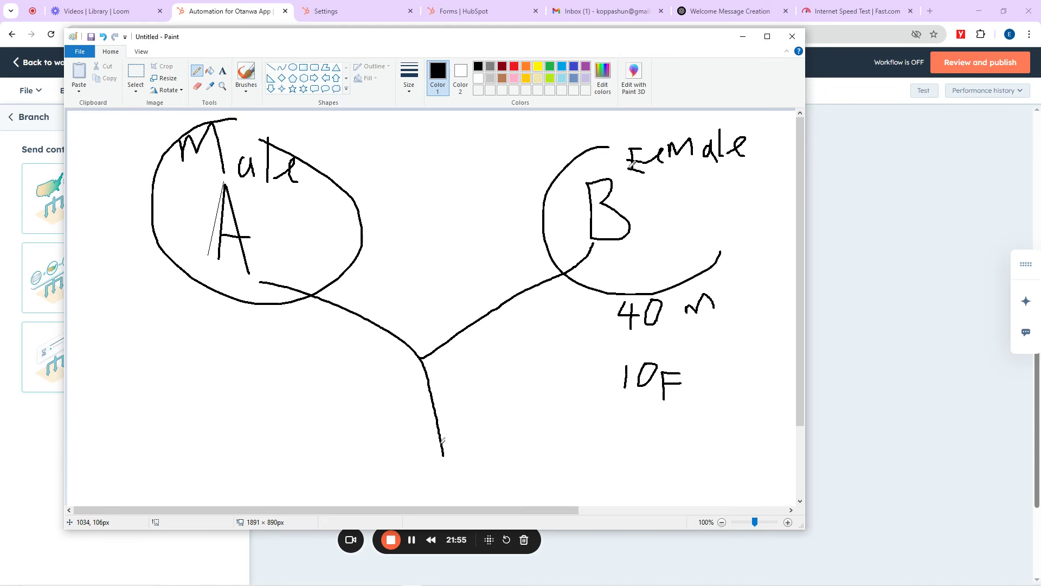
pyautogui.moveTo(612, 150)
pyautogui.mouseDown()
pyautogui.moveTo(733, 247)
pyautogui.moveTo(721, 266)
pyautogui.mouseUp()
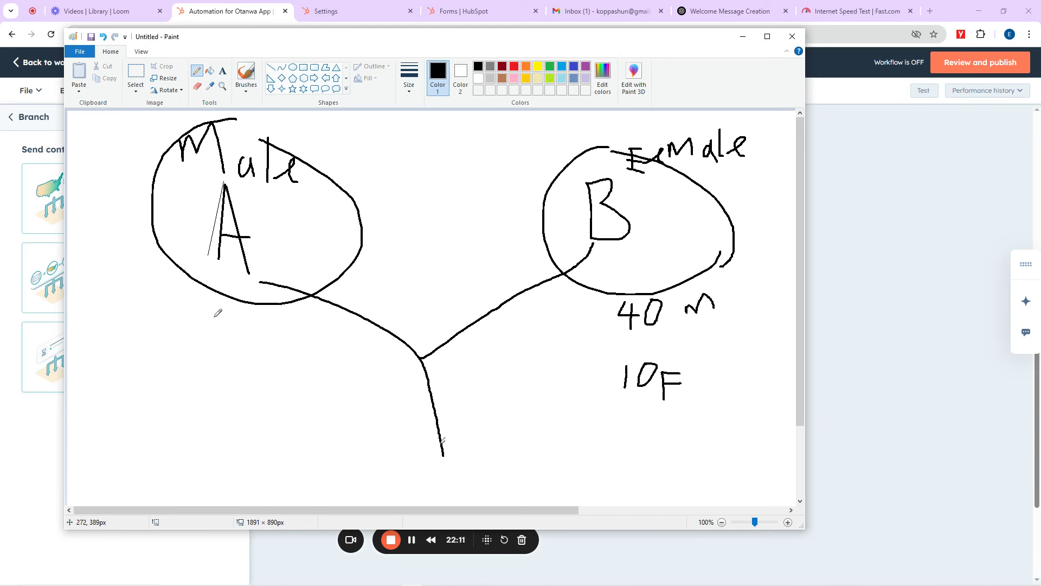
pyautogui.moveTo(210, 290); pyautogui.dragTo(153, 412)
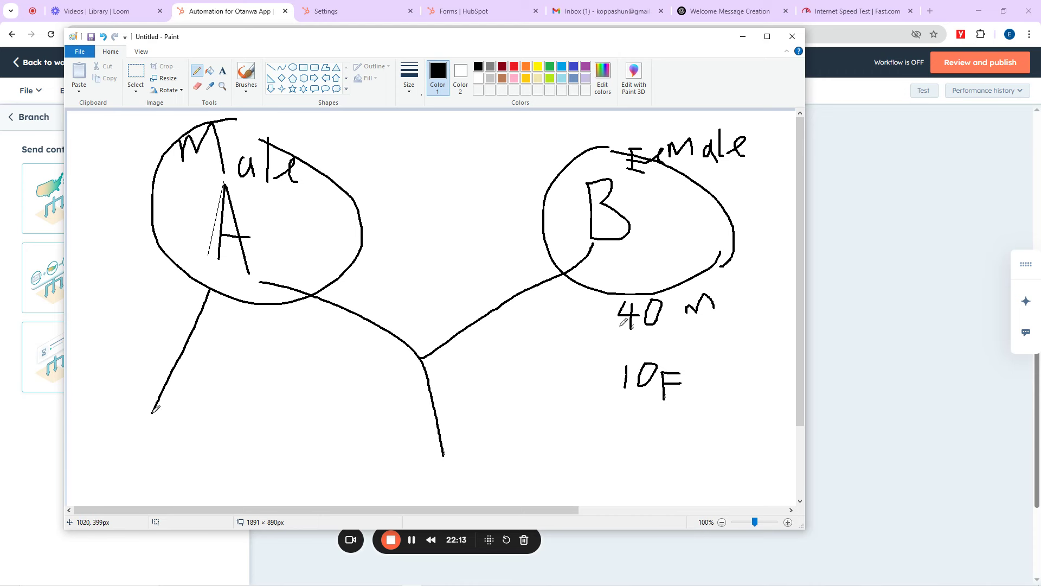
pyautogui.moveTo(595, 291)
pyautogui.mouseDown()
pyautogui.moveTo(575, 400)
pyautogui.moveTo(675, 405)
pyautogui.moveTo(677, 472)
pyautogui.moveTo(548, 475)
pyautogui.moveTo(522, 434)
pyautogui.moveTo(527, 407)
pyautogui.moveTo(575, 404)
pyautogui.mouseUp()
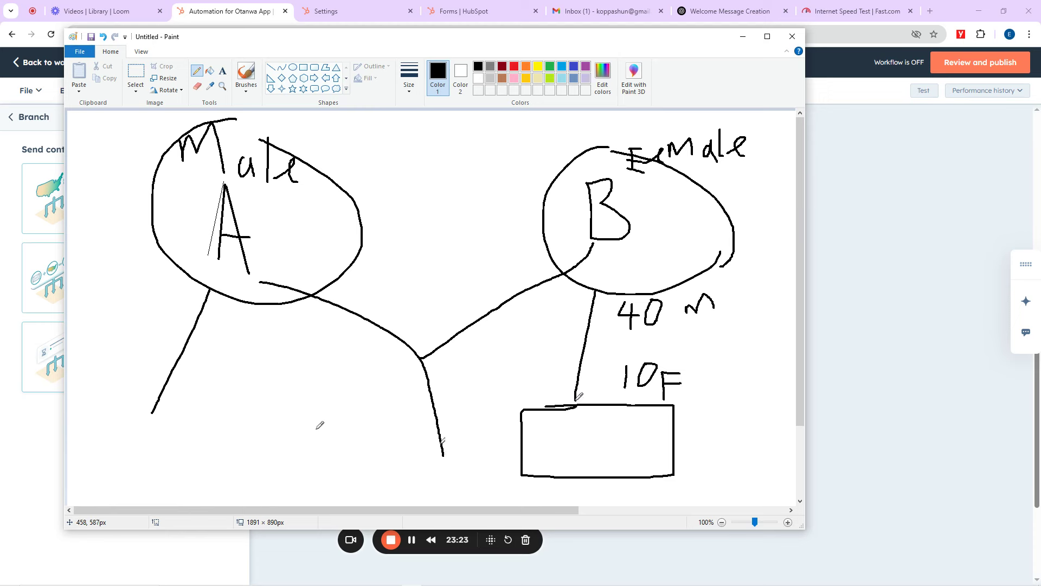
# Step: Draw a box at the end of A's line and letter both bottom boxes, B on the right
pyautogui.moveTo(118, 430); pyautogui.dragTo(83, 480)
pyautogui.moveTo(117, 432)
pyautogui.mouseDown()
pyautogui.moveTo(198, 494)
pyautogui.moveTo(81, 485)
pyautogui.mouseUp()
pyautogui.moveTo(145, 448)
pyautogui.mouseDown()
pyautogui.moveTo(138, 470)
pyautogui.moveTo(153, 462)
pyautogui.mouseUp()
pyautogui.moveTo(594, 435); pyautogui.dragTo(583, 465)
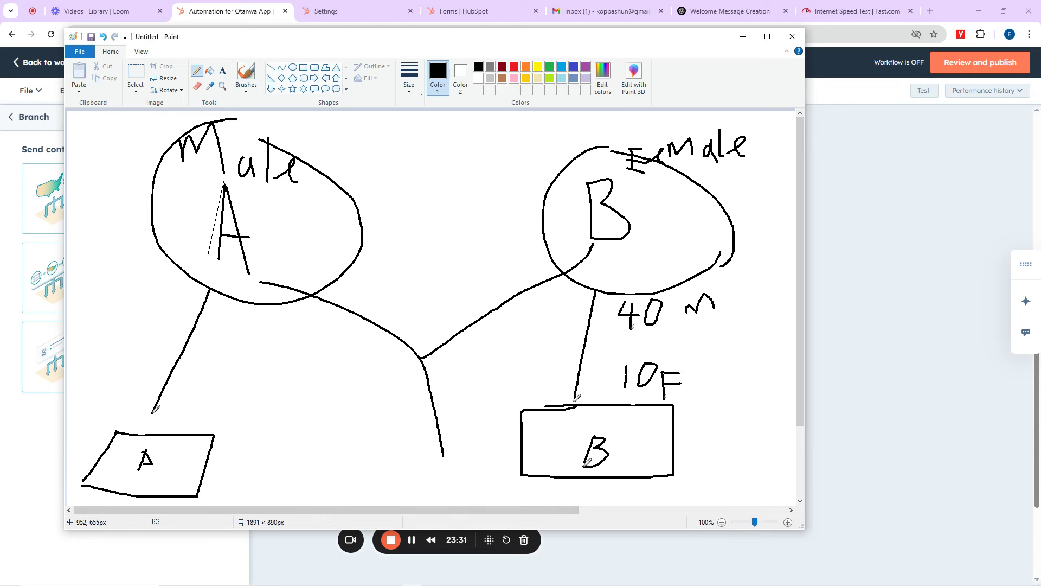
pyautogui.moveTo(144, 458)
pyautogui.mouseDown()
pyautogui.moveTo(154, 465)
pyautogui.moveTo(138, 472)
pyautogui.moveTo(157, 448)
pyautogui.moveTo(154, 461)
pyautogui.mouseUp()
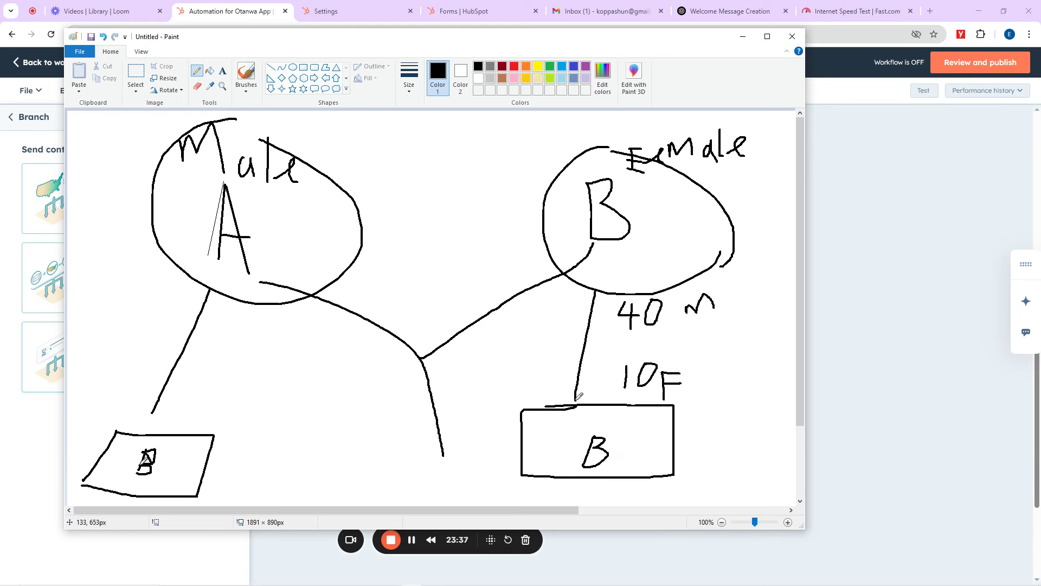
pyautogui.moveTo(143, 453); pyautogui.dragTo(126, 481)
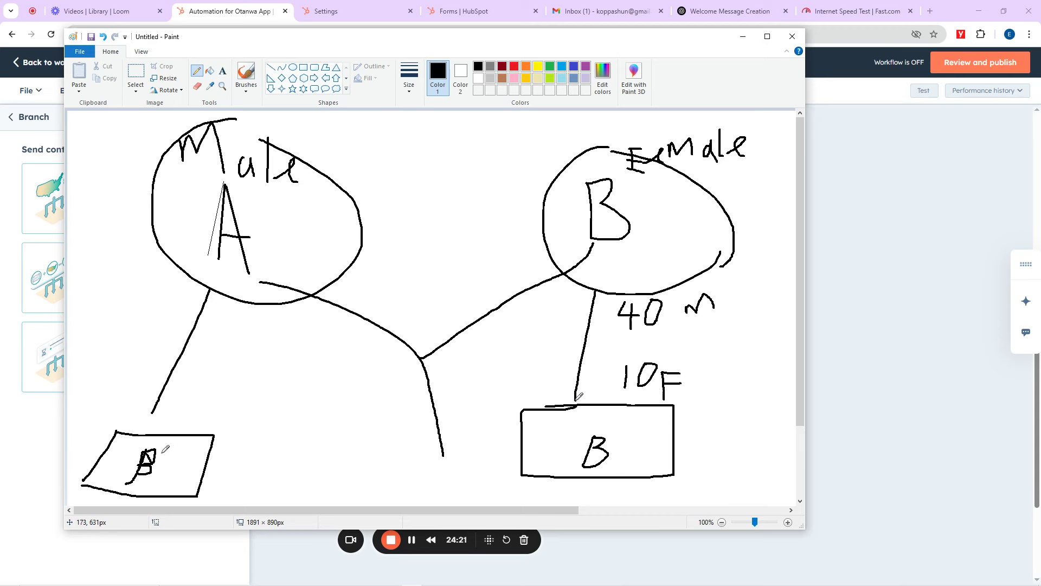
pyautogui.moveTo(160, 452)
pyautogui.mouseDown()
pyautogui.moveTo(187, 385)
pyautogui.moveTo(185, 430)
pyautogui.moveTo(165, 461)
pyautogui.mouseUp()
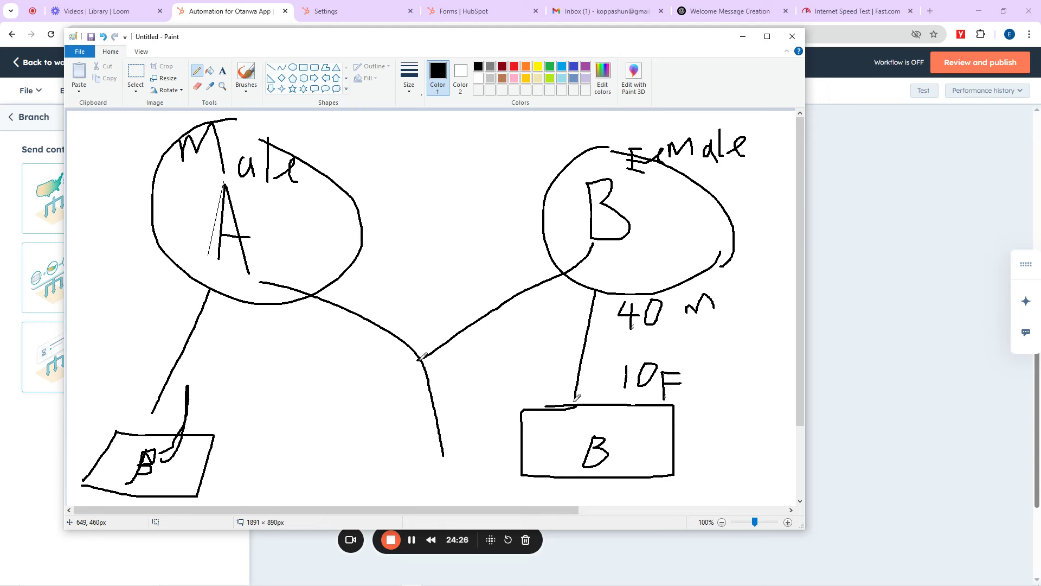
# Step: Return to the HubSpot workflow and choose to branch on a single property value
pyautogui.click(979, 13)
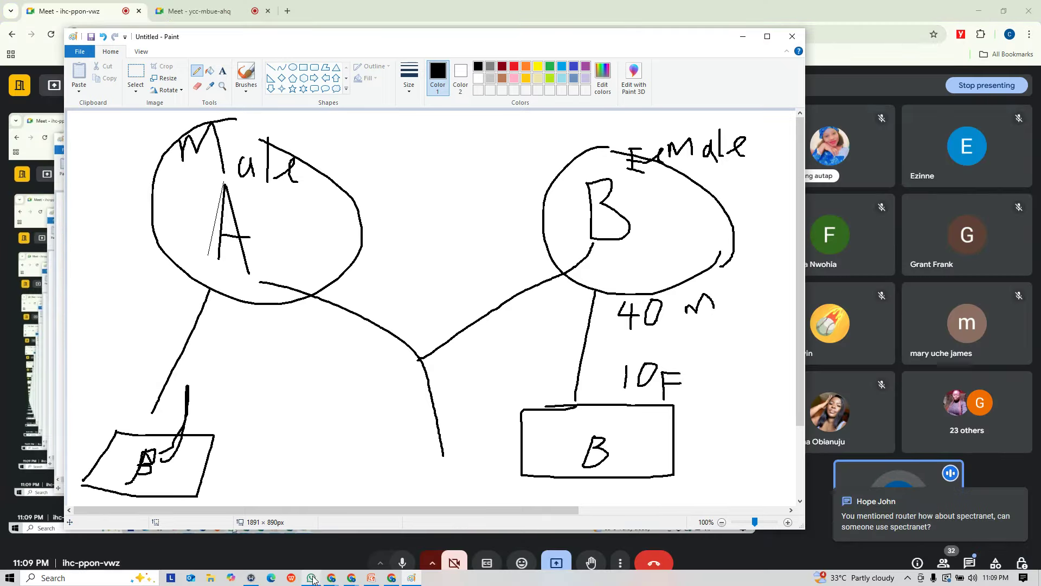
pyautogui.click(328, 578)
pyautogui.click(279, 533)
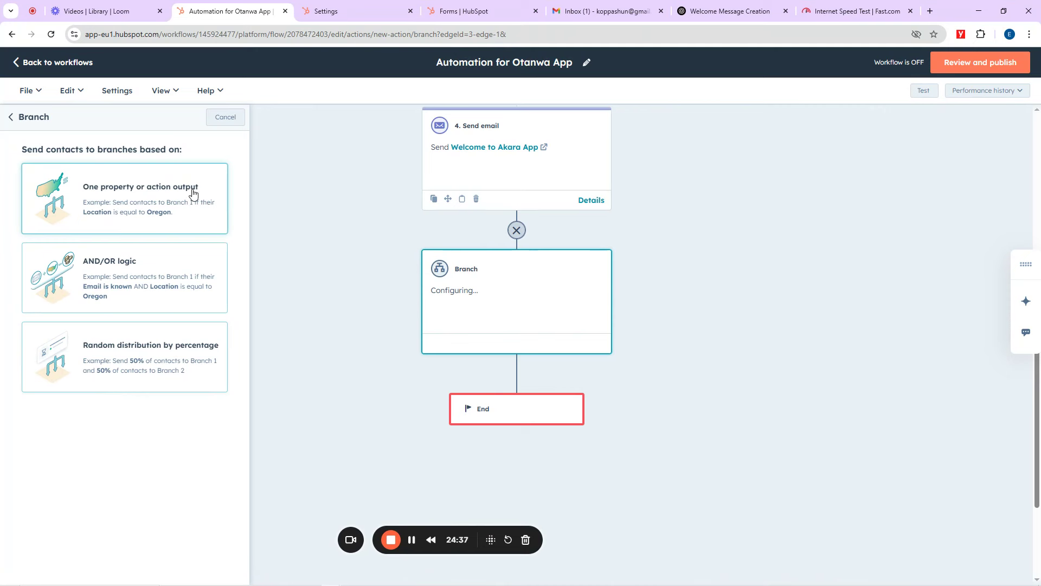
pyautogui.click(143, 196)
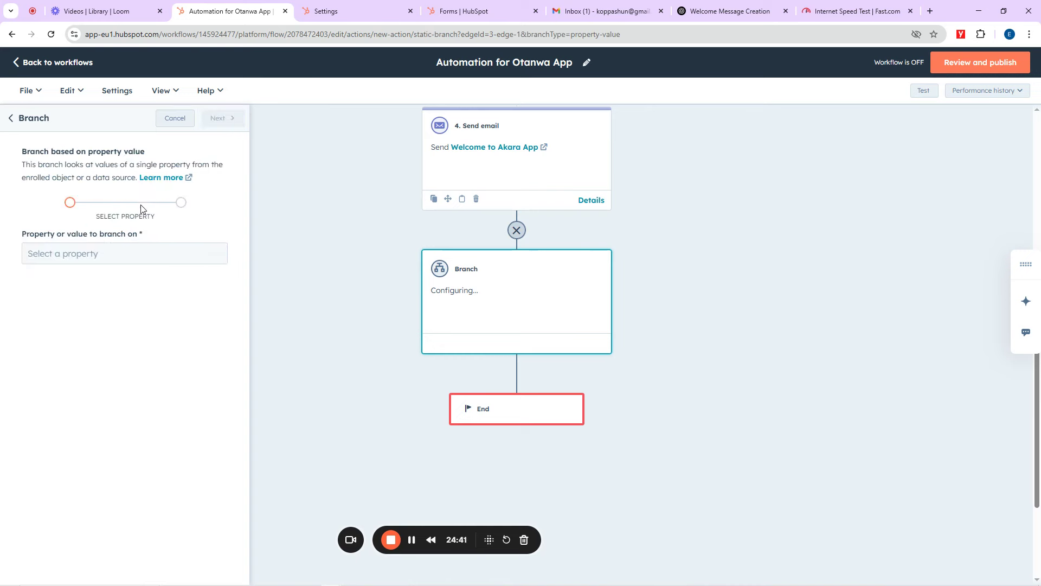
pyautogui.click(118, 252)
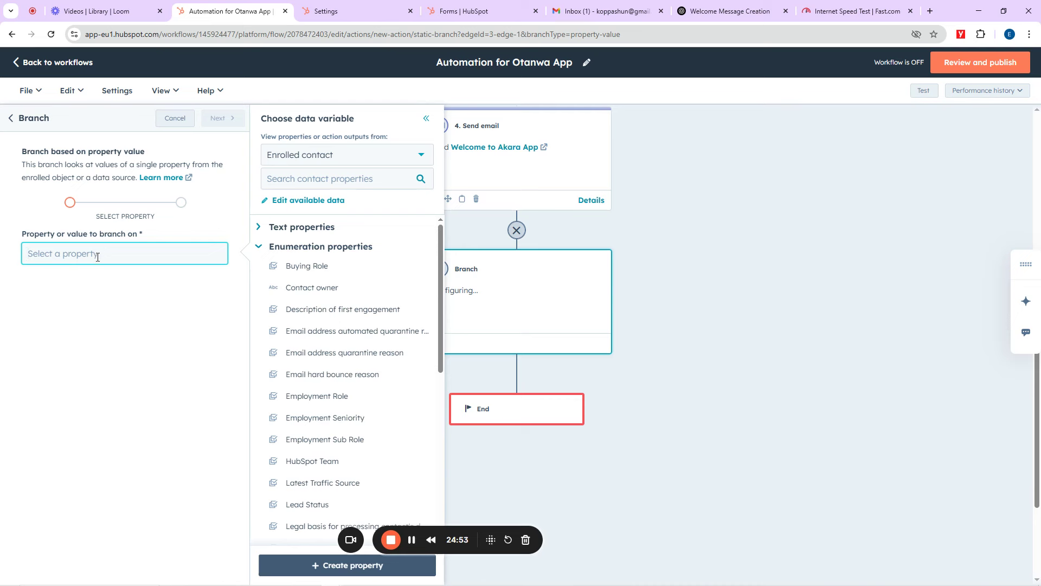
# Step: Search 'state' and select State/Region as the branching property
pyautogui.click(309, 177)
pyautogui.click(325, 206)
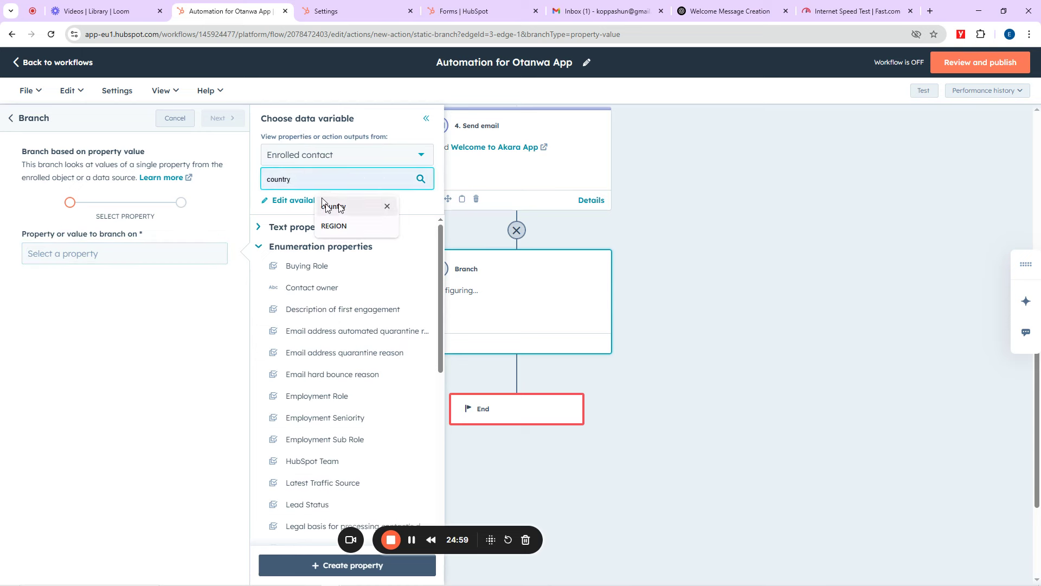
pyautogui.click(332, 207)
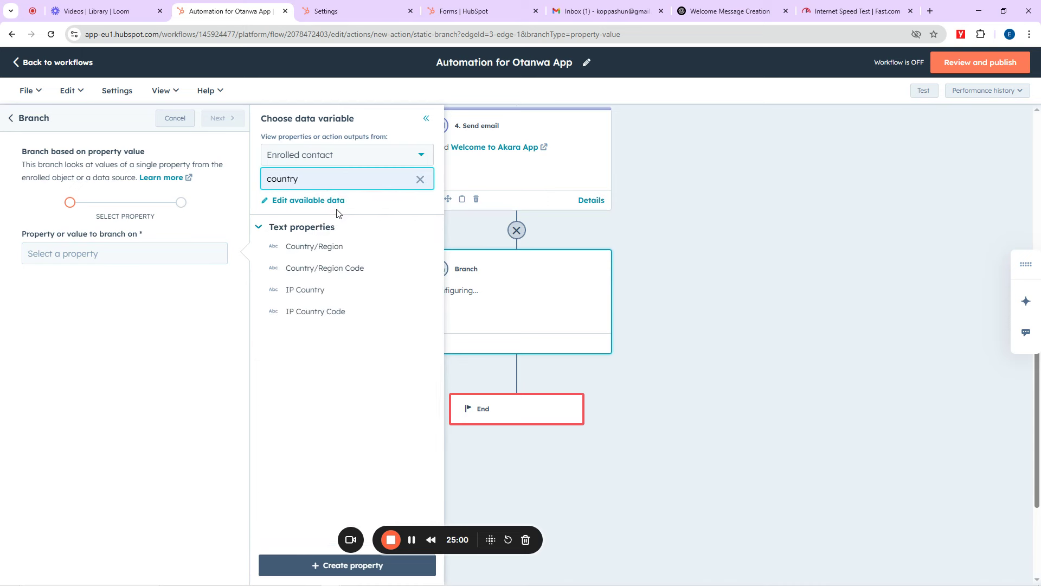
pyautogui.moveTo(309, 179); pyautogui.dragTo(263, 182)
pyautogui.write('state')
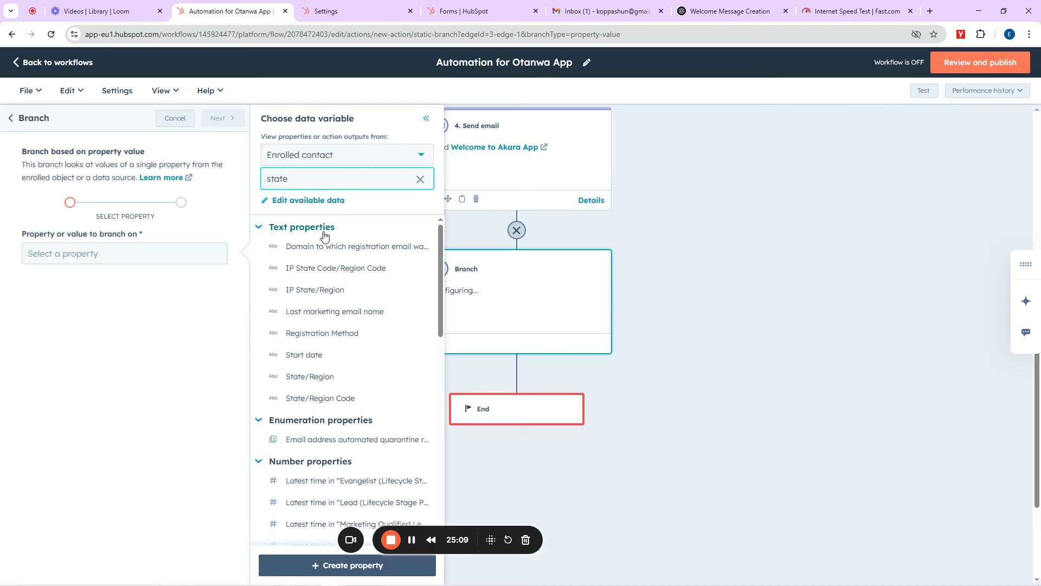
pyautogui.click(312, 376)
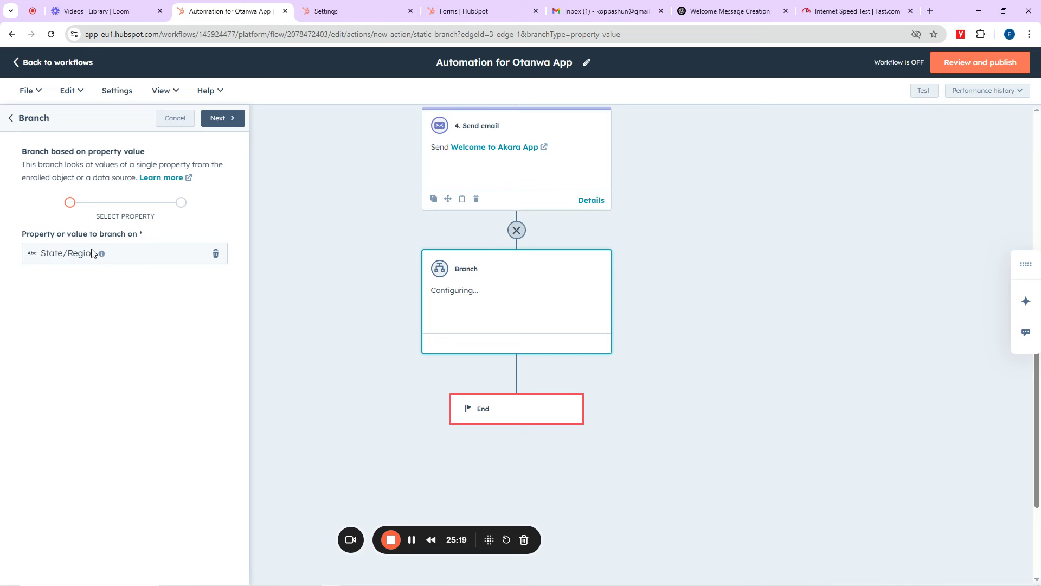
pyautogui.click(221, 123)
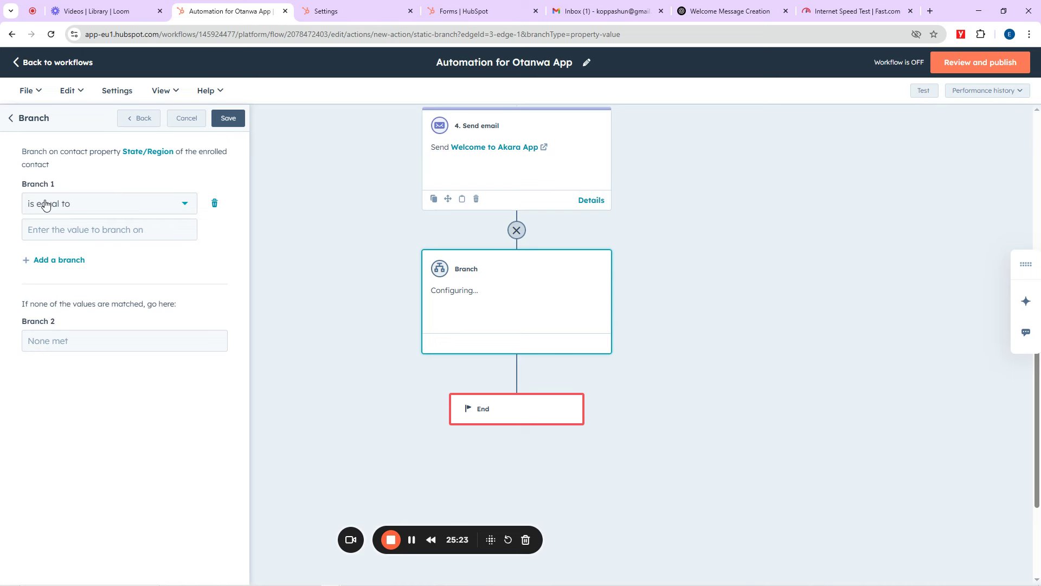
# Step: Set Branch 1 to State/Region is equal to Lagos and save the branch
pyautogui.click(78, 205)
pyautogui.click(81, 205)
pyautogui.click(74, 232)
pyautogui.write('Lagos')
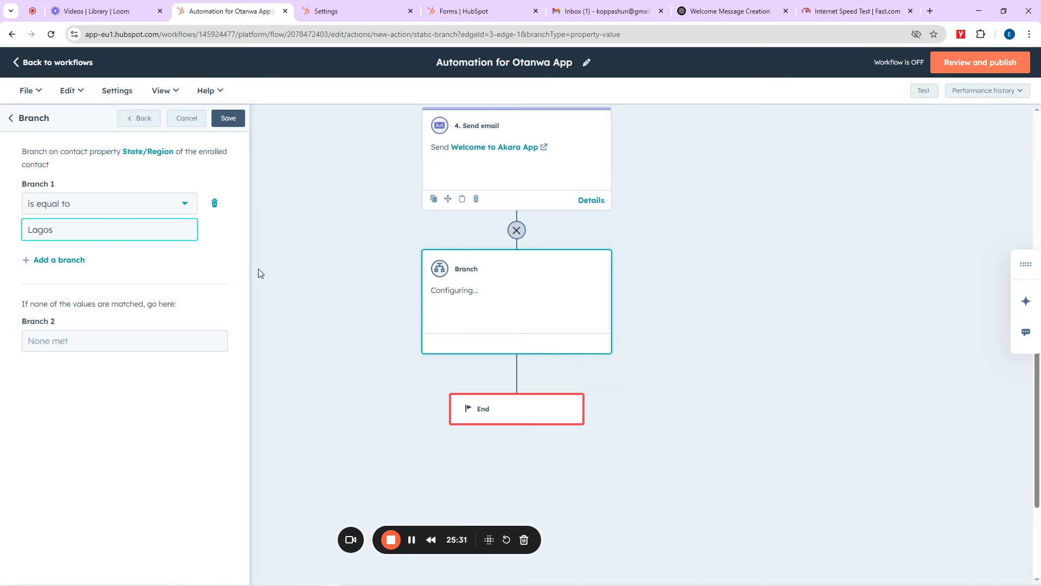
pyautogui.click(227, 122)
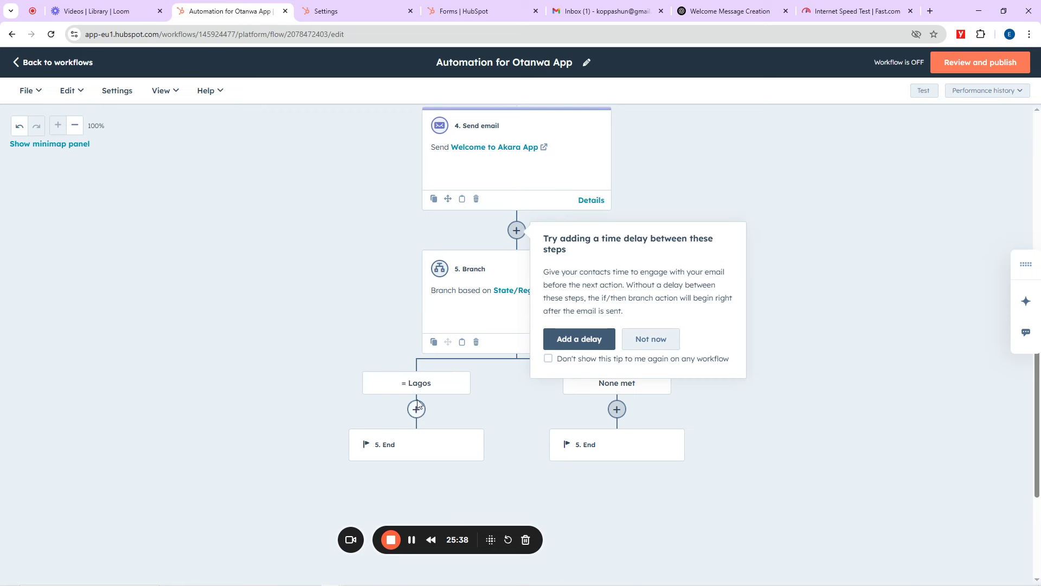
# Step: Decline the 'Try adding a time delay' tip with Not now
pyautogui.click(661, 341)
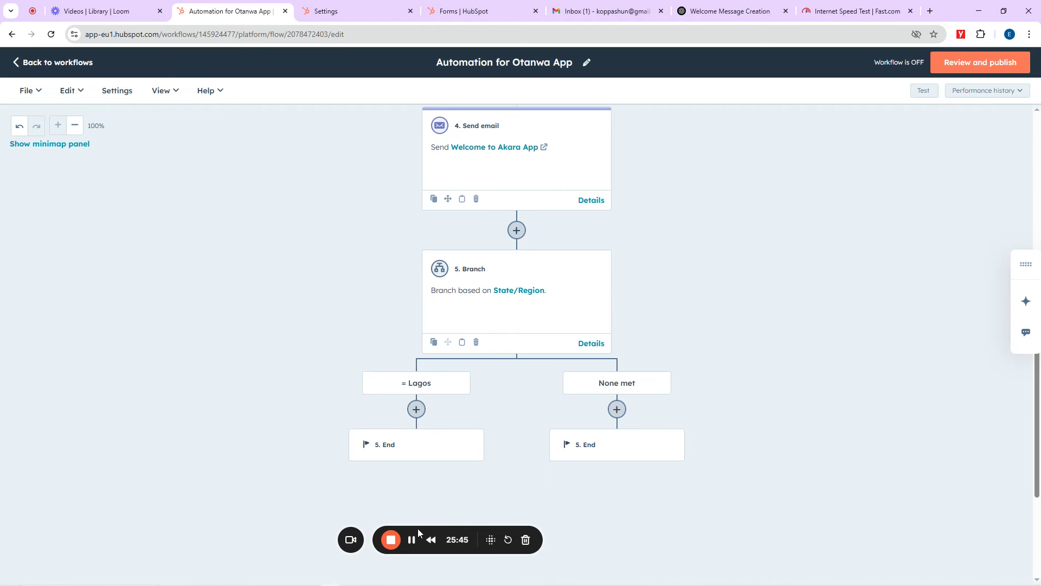
pyautogui.moveTo(412, 528); pyautogui.dragTo(850, 566)
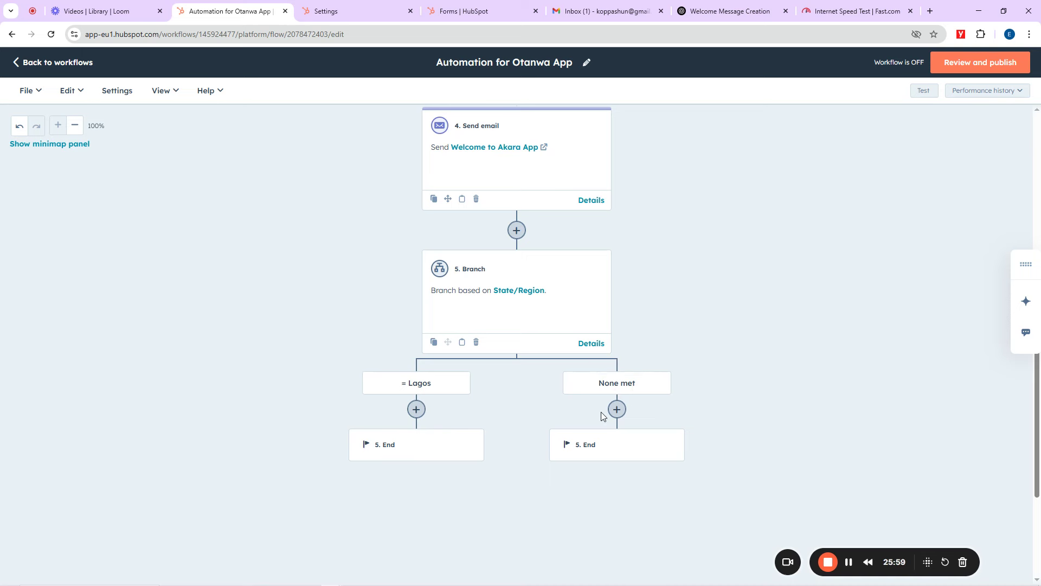
# Step: Add a Send email action under '= Lagos' and create a new email
pyautogui.click(416, 408)
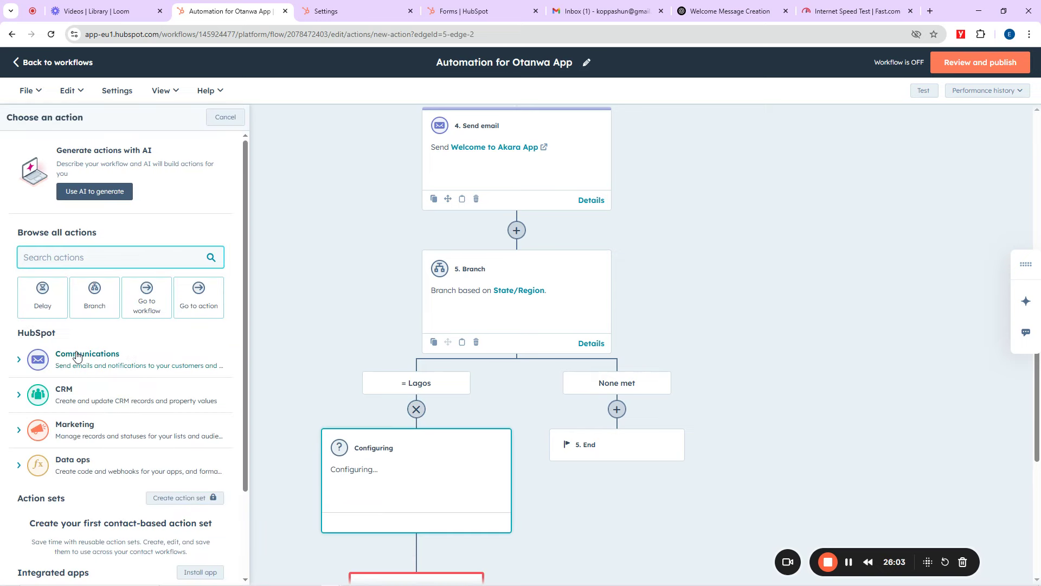
pyautogui.click(62, 357)
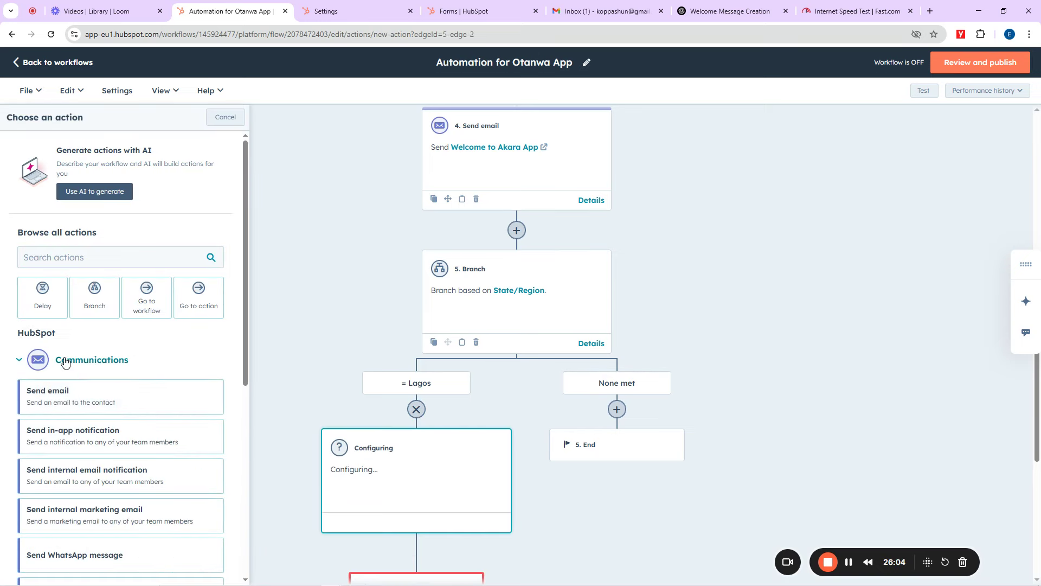
pyautogui.click(67, 385)
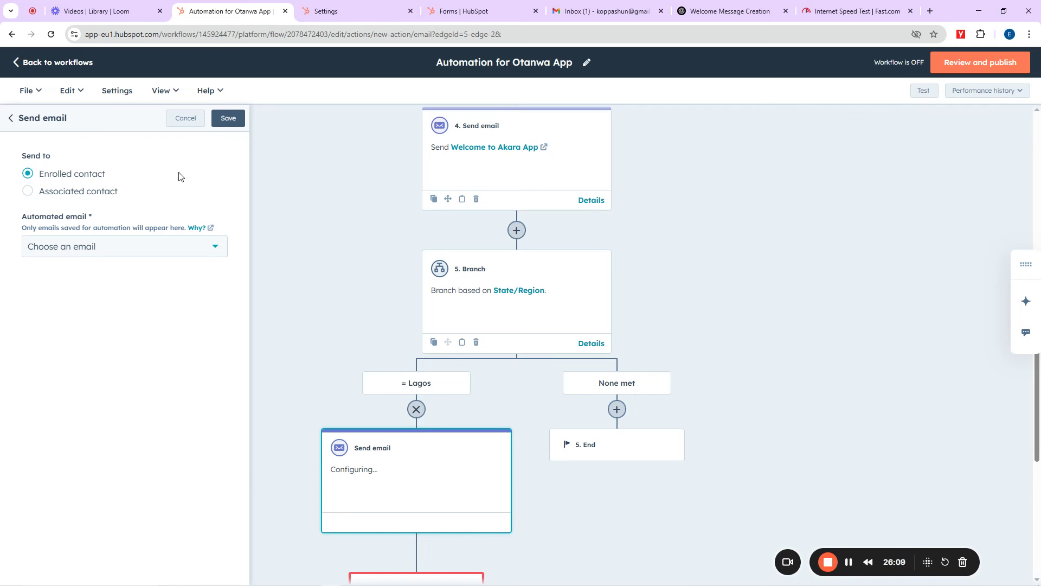
pyautogui.click(91, 248)
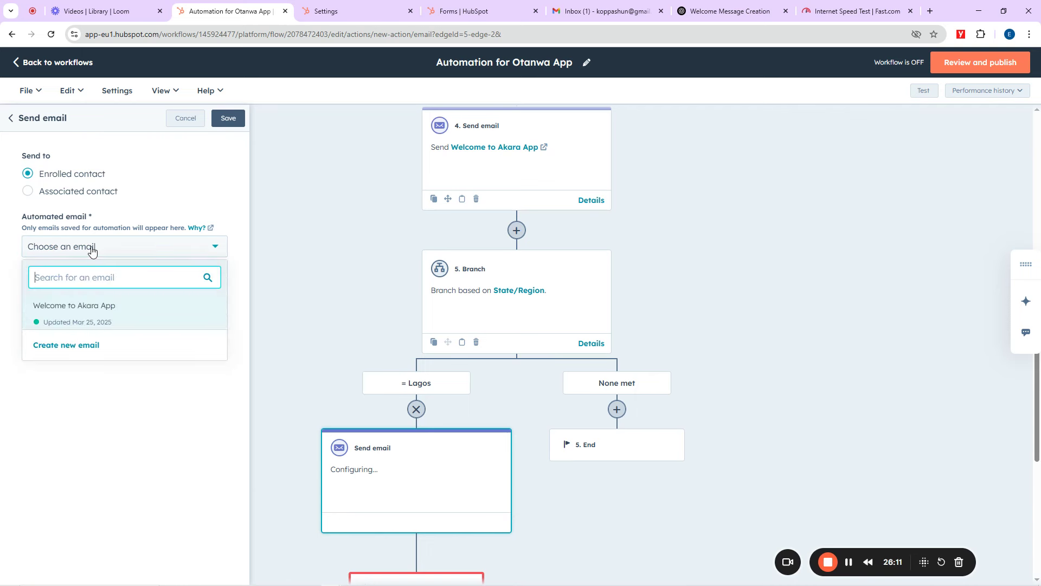
pyautogui.click(65, 346)
# Step: Fill in email name, from name, sender address, Marketing Email type and subject 'Invitation for an On-site Interview'
pyautogui.click(62, 203)
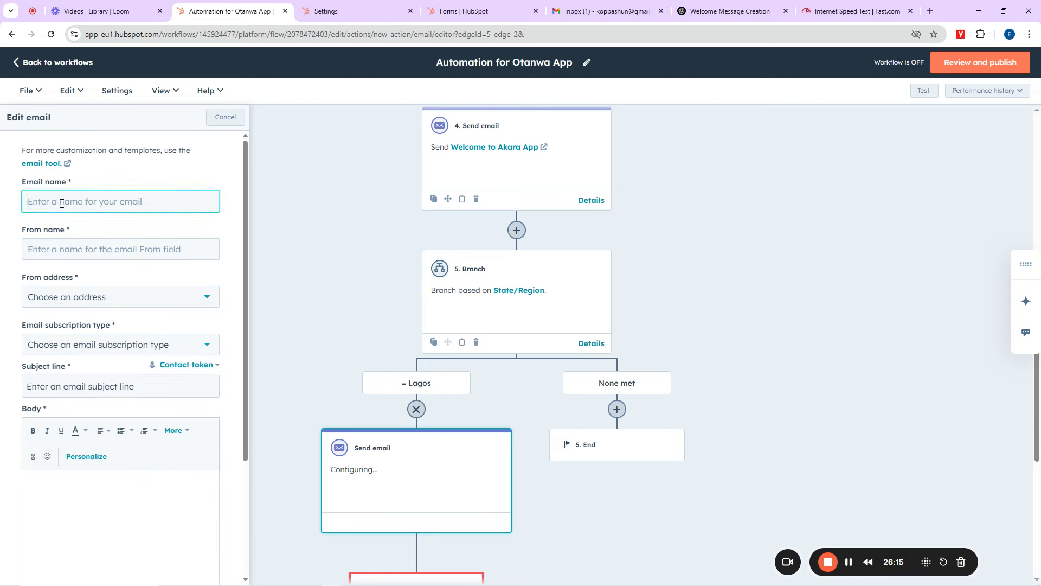
pyautogui.write('Invb')
pyautogui.write('t')
pyautogui.write('a')
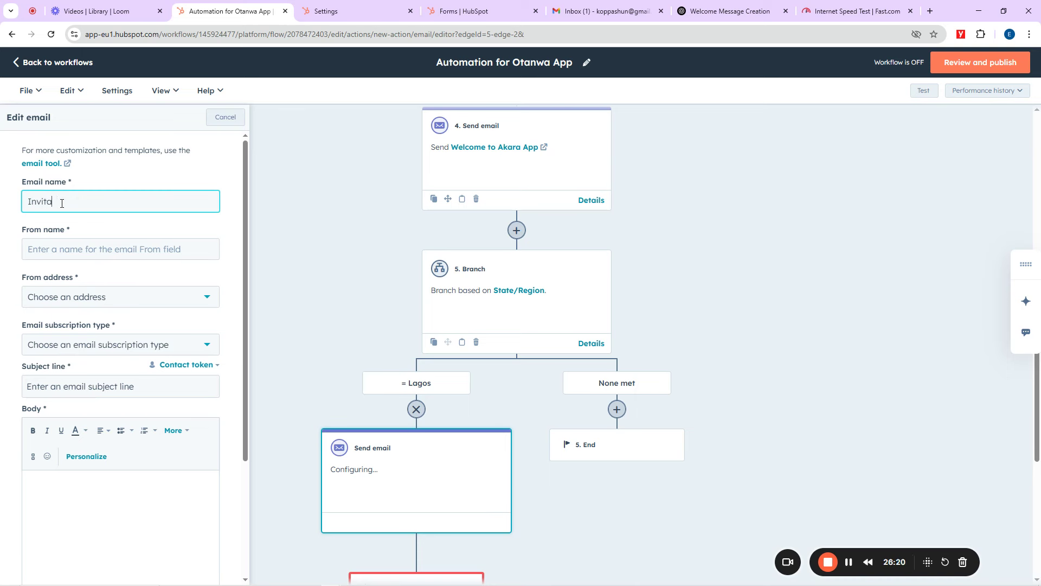
pyautogui.write('tion for an Interview')
pyautogui.click(71, 250)
pyautogui.write('Invi')
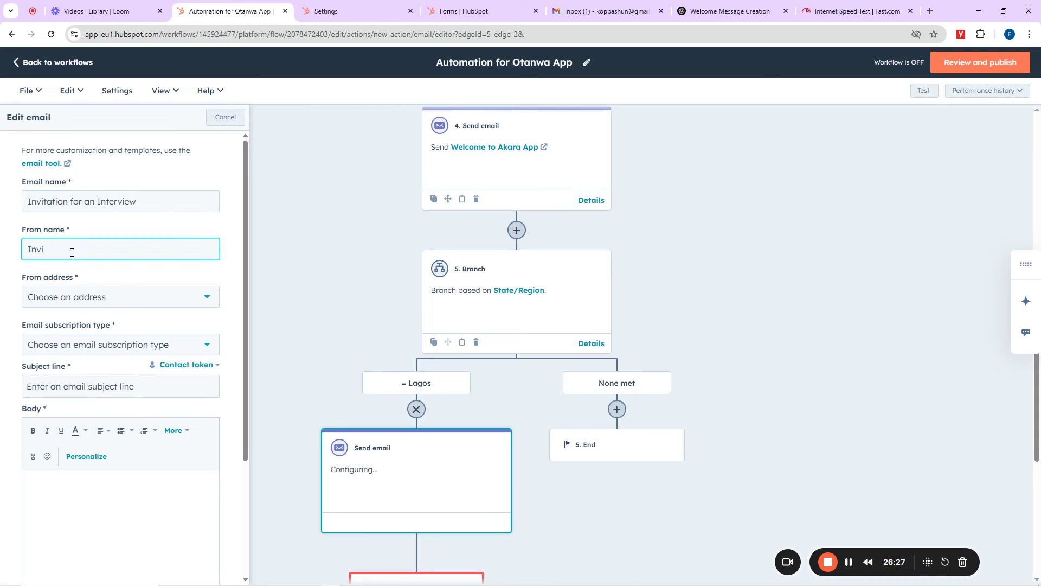
pyautogui.write('tation')
pyautogui.click(40, 297)
pyautogui.click(64, 346)
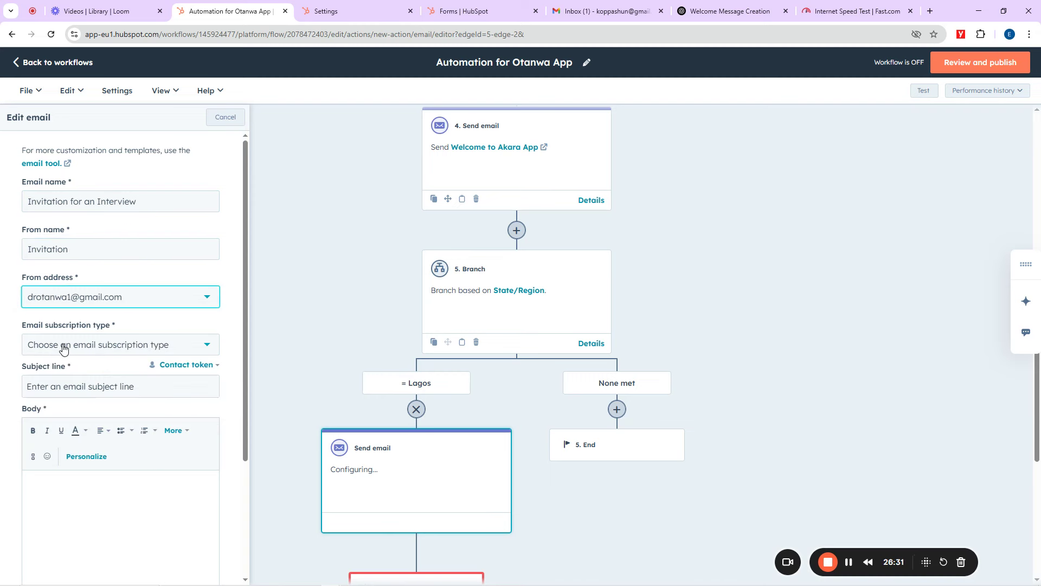
pyautogui.click(68, 345)
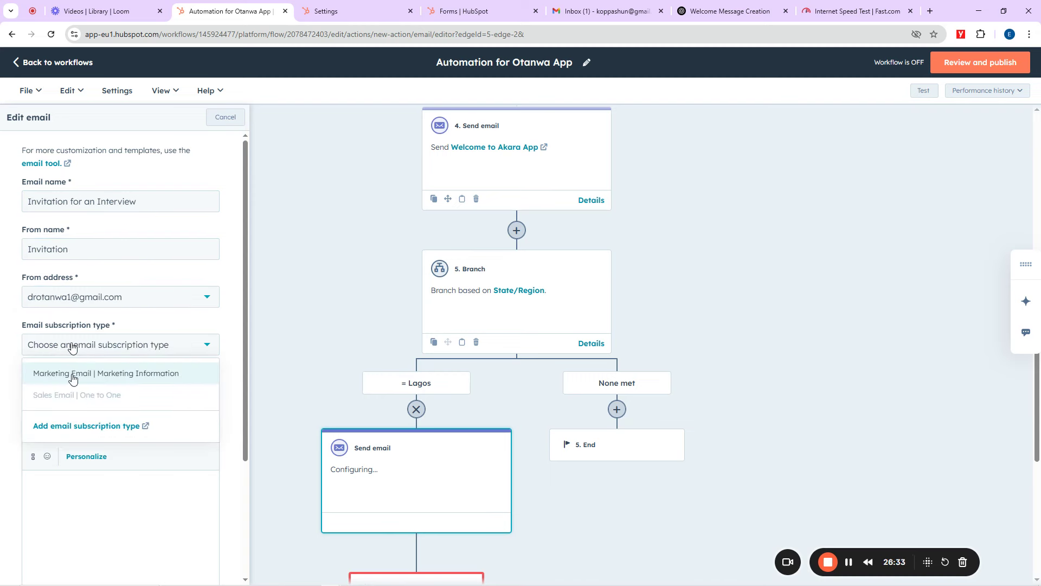
pyautogui.click(70, 388)
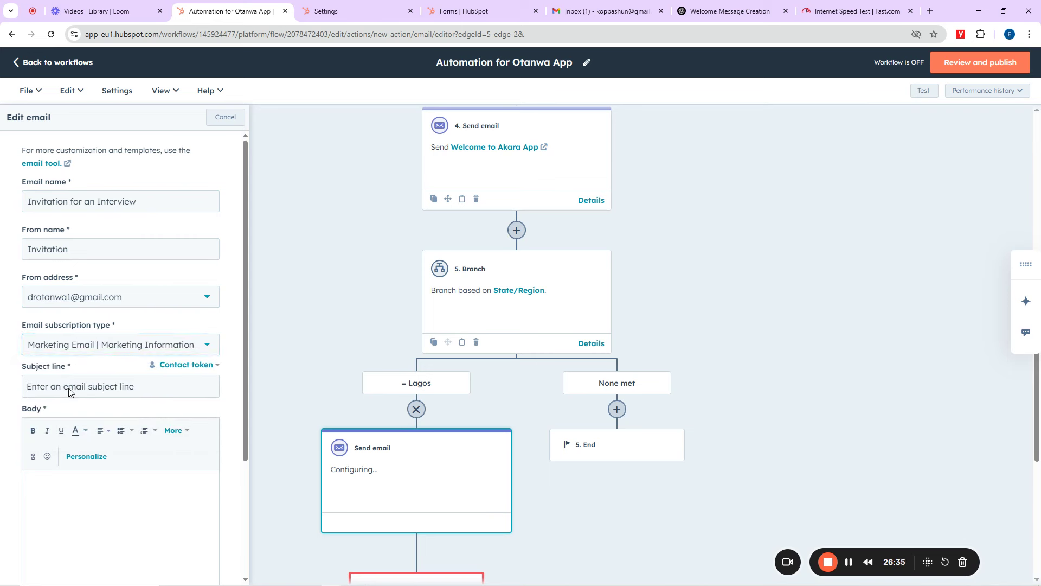
pyautogui.write('Invitation for an On-site Interview')
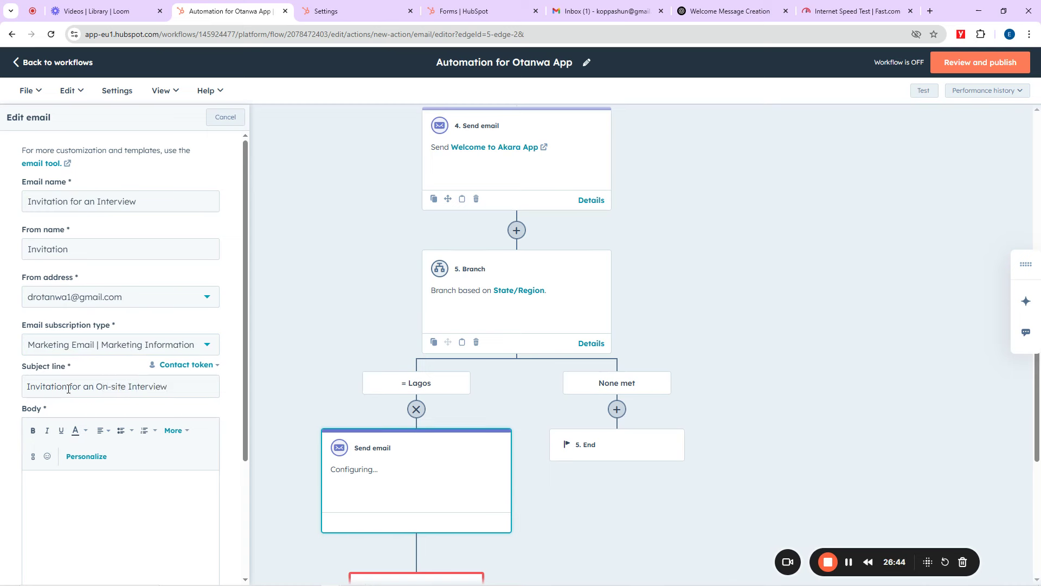
pyautogui.scroll(-3, 157, 390)
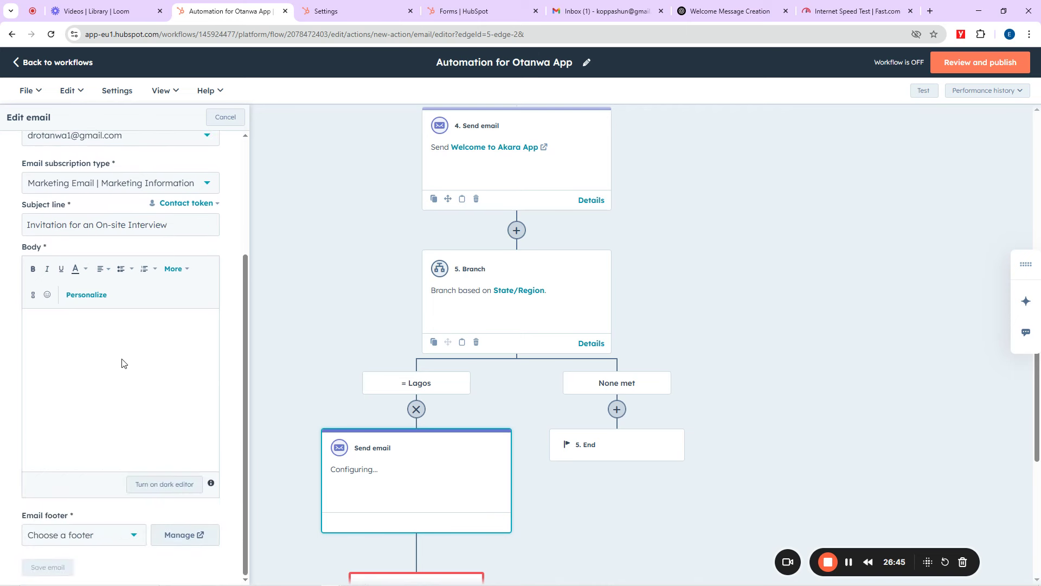
pyautogui.click(110, 363)
# Step: Ask ChatGPT for a job interview invitation email for applicants in the same company
pyautogui.click(751, 7)
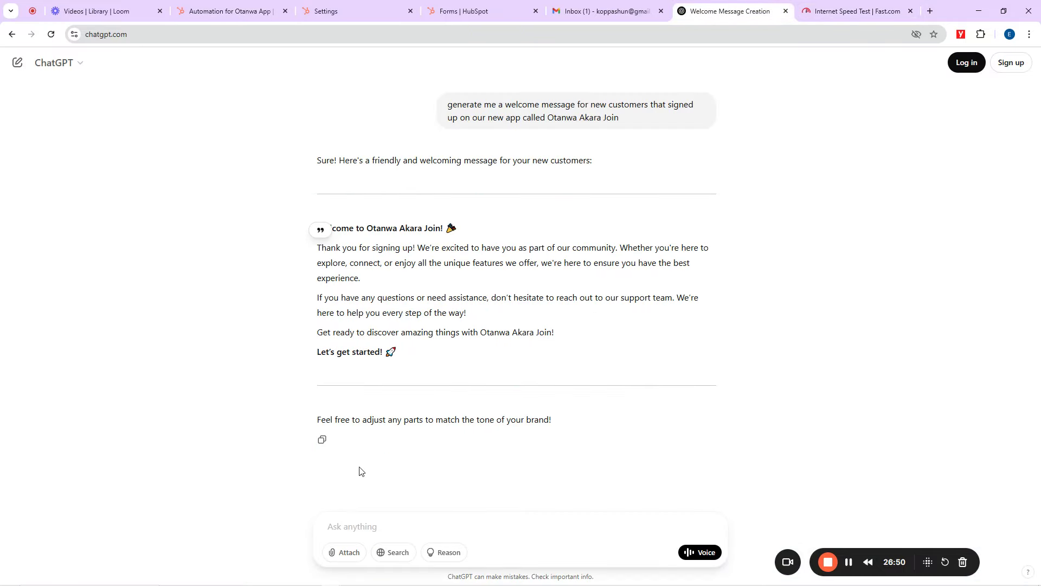
pyautogui.click(381, 526)
pyautogui.write('generate')
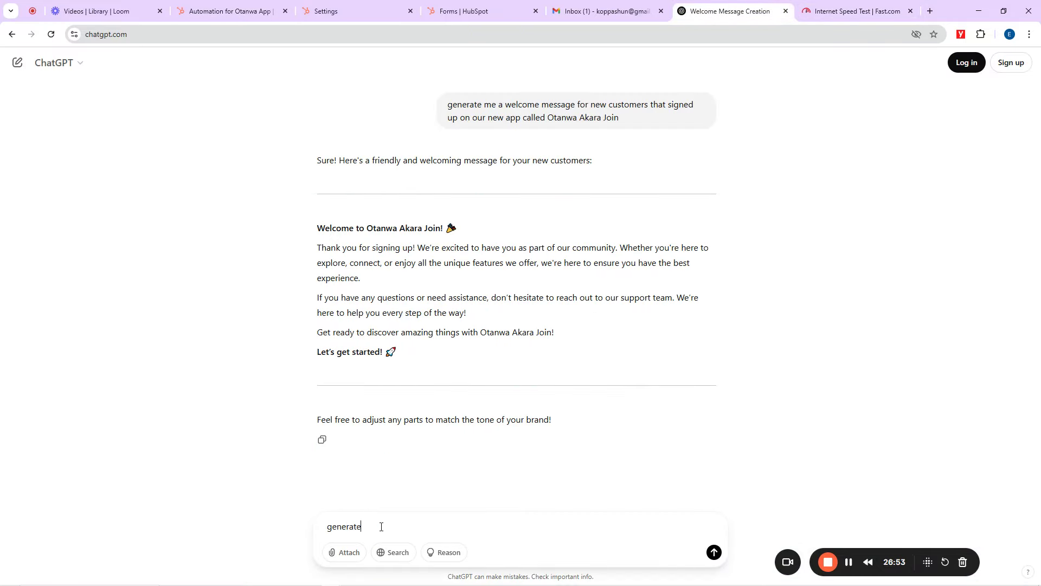
pyautogui.write(' me a job')
pyautogui.write(' inte')
pyautogui.write('v=')
pyautogui.press('BackSpace')
pyautogui.press('BackSpace')
pyautogui.write('rbview invit')
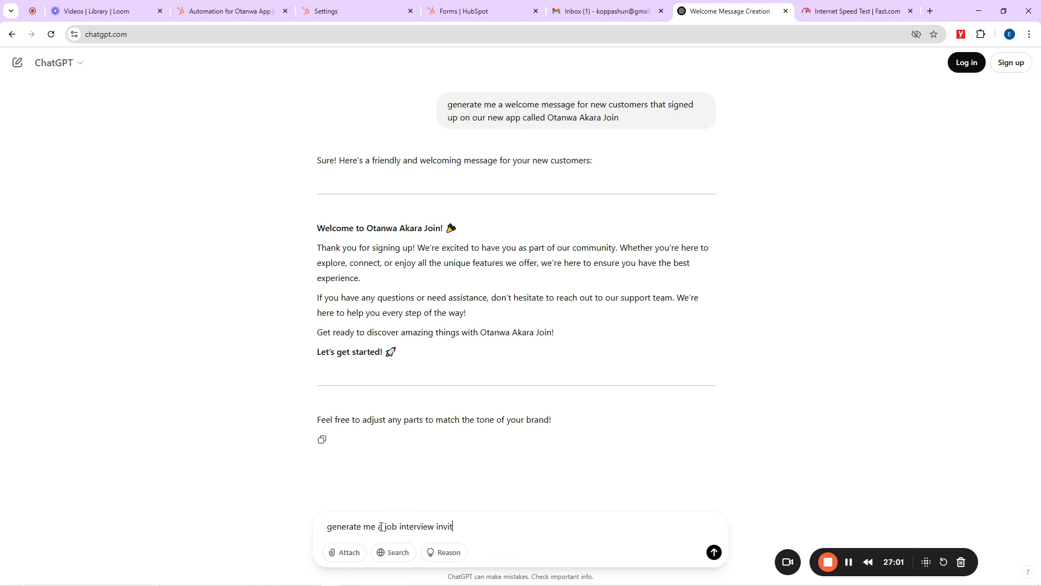
pyautogui.write('aiton email')
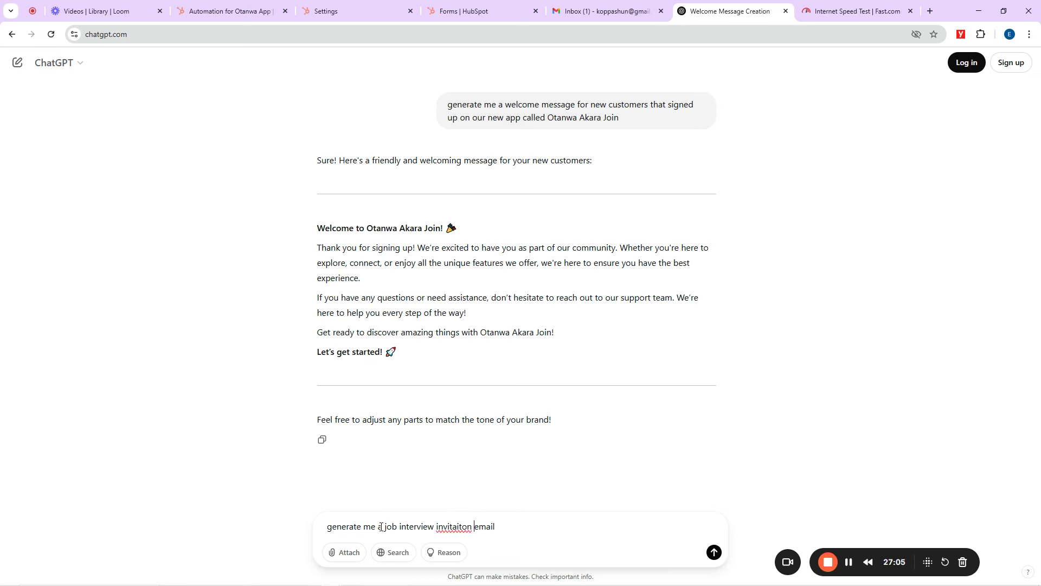
pyautogui.write('i')
pyautogui.write(' emai')
pyautogui.write('l for applica')
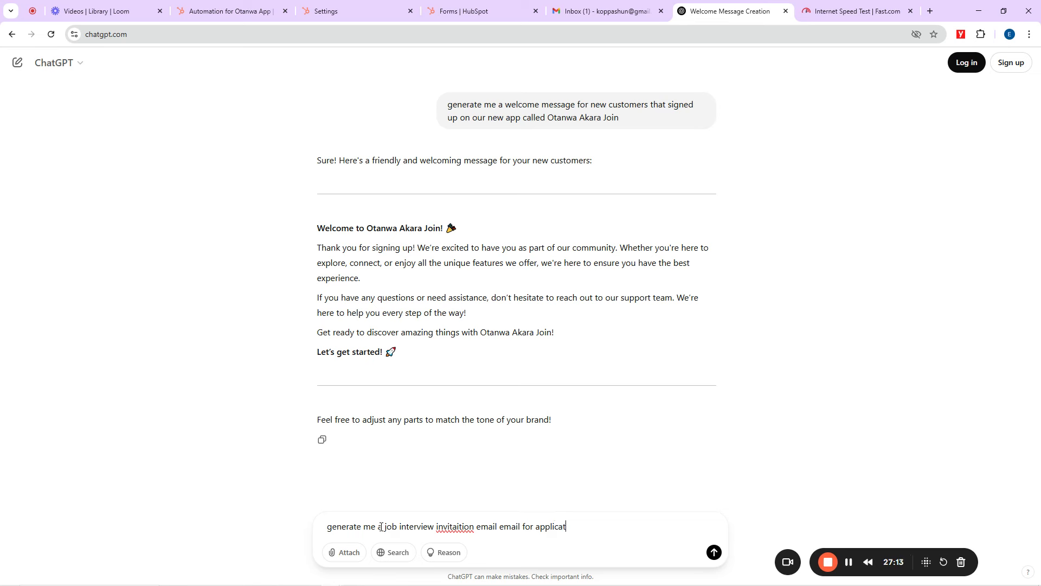
pyautogui.write('nts in the same company as stipulat')
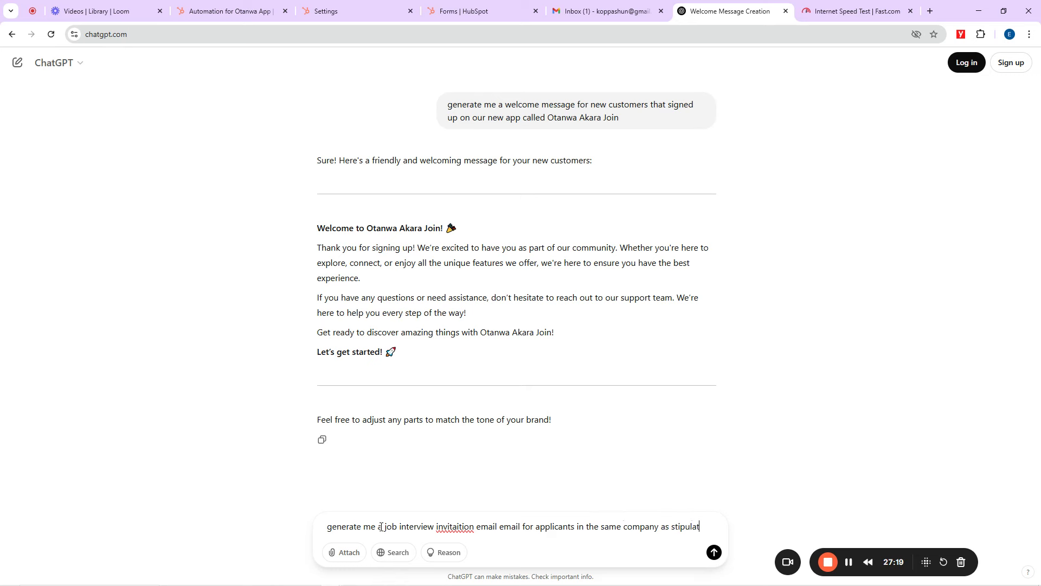
pyautogui.write('ed above')
pyautogui.press('Return')
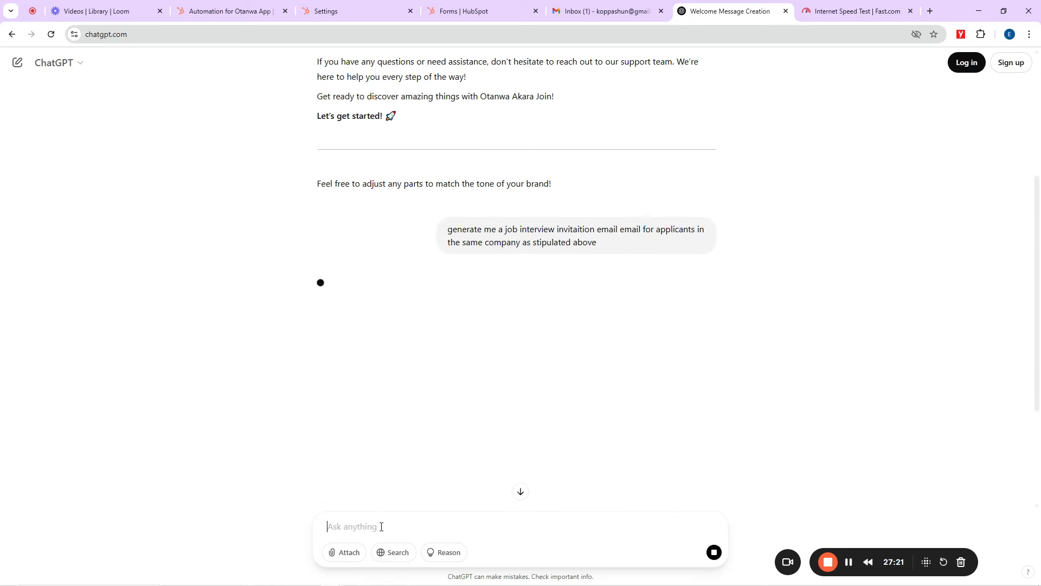
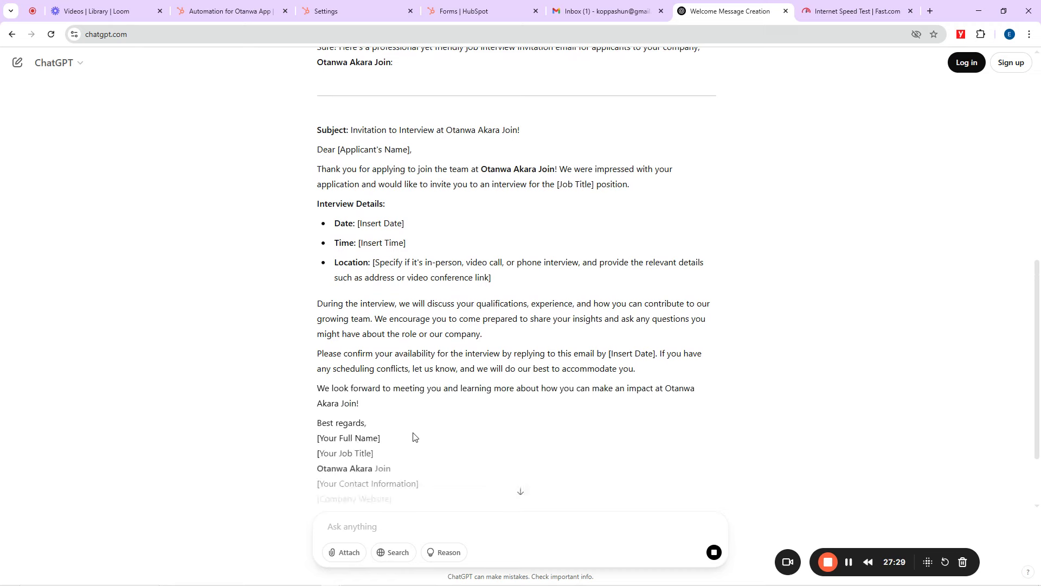
# Step: Select ChatGPT's interview invitation email from Subject to signature and go back to HubSpot
pyautogui.moveTo(403, 411); pyautogui.dragTo(316, 200)
pyautogui.scroll(3, 325, 304)
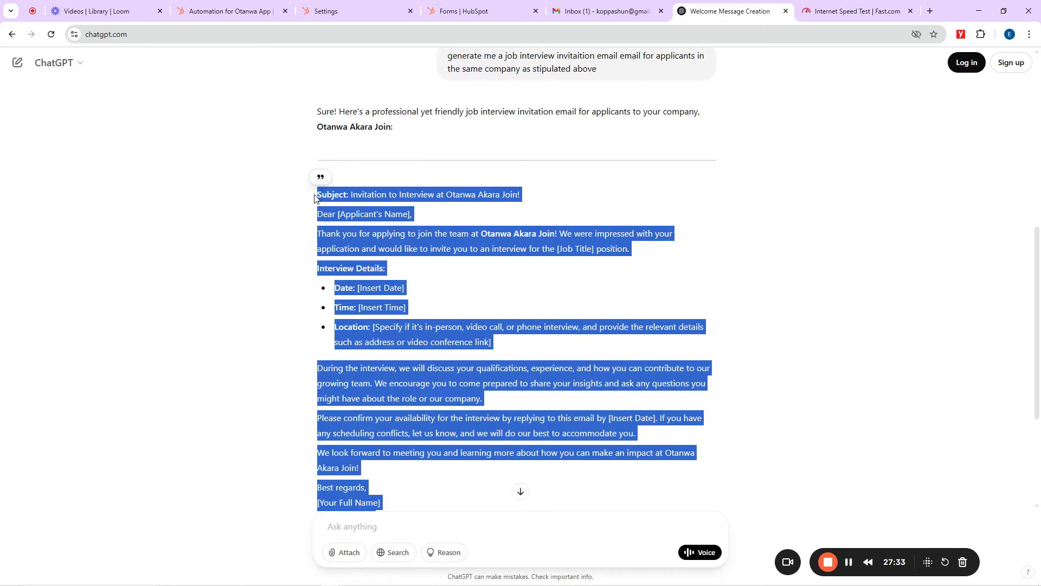
pyautogui.click(229, 7)
# Step: Paste the invitation into the email body and move its subject into the subject line
pyautogui.click(76, 333)
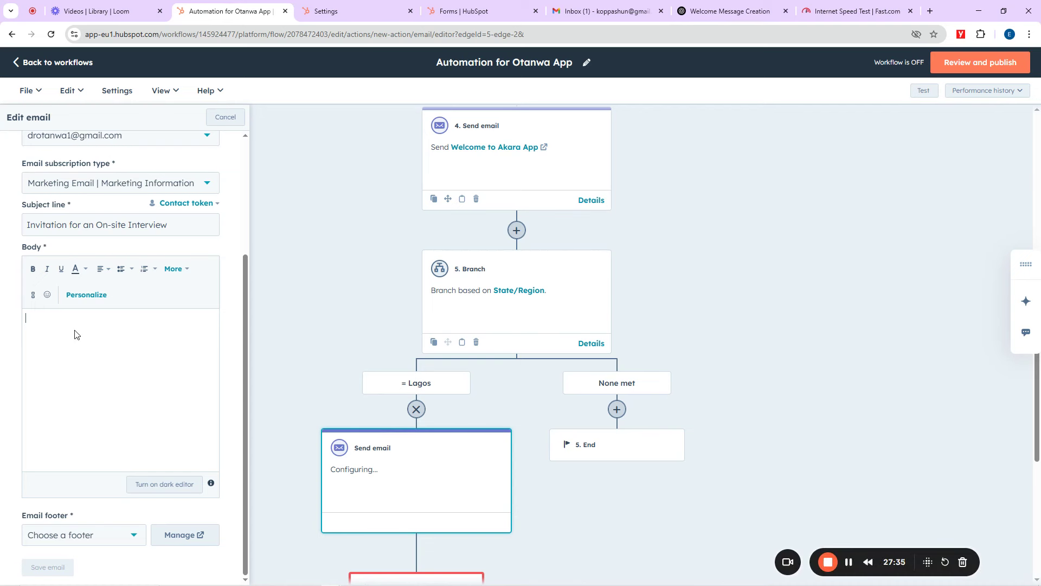
pyautogui.hotkey('ctrl', 'v')
pyautogui.scroll(5, 82, 331)
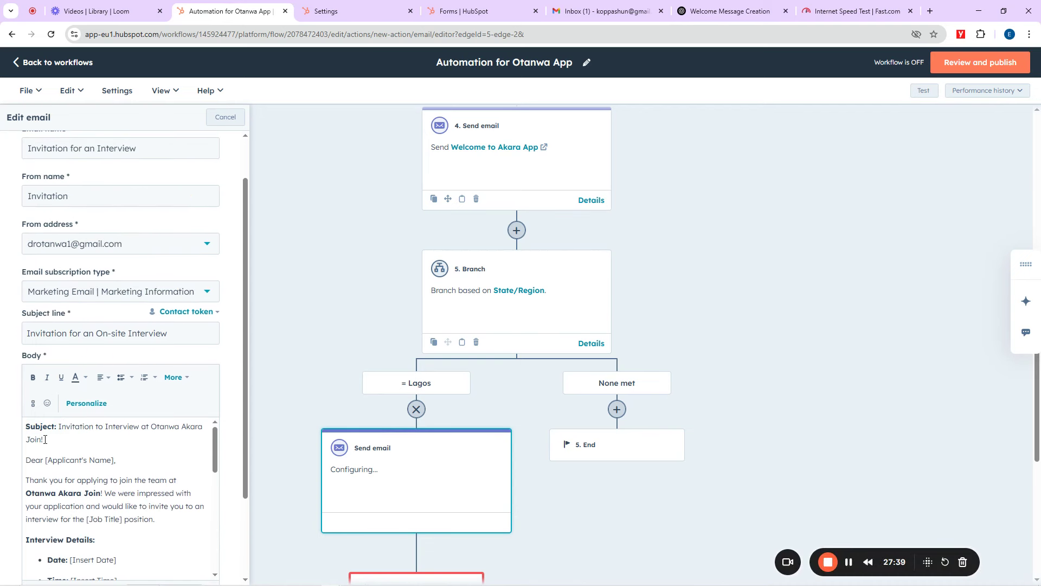
pyautogui.moveTo(45, 439); pyautogui.dragTo(58, 427)
pyautogui.hotkey('ctrl', 'c')
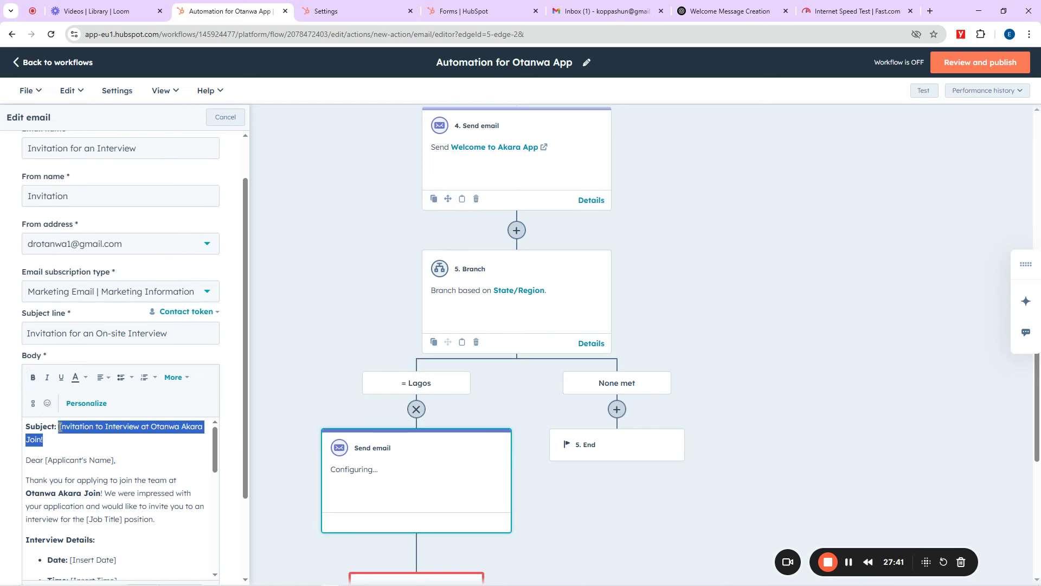
pyautogui.press('BackSpace')
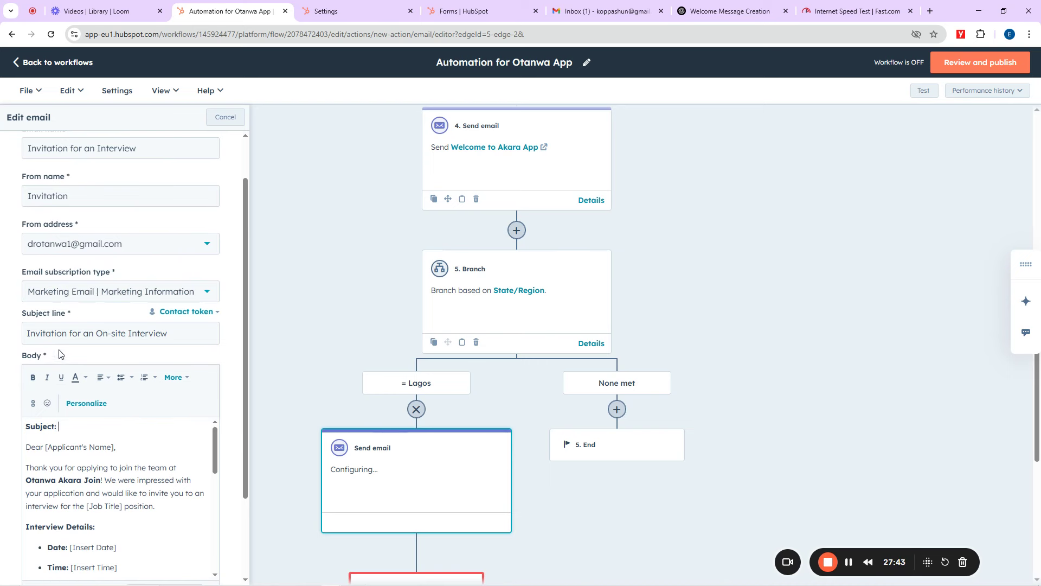
pyautogui.tripleClick(60, 338)
pyautogui.hotkey('ctrl', 'v')
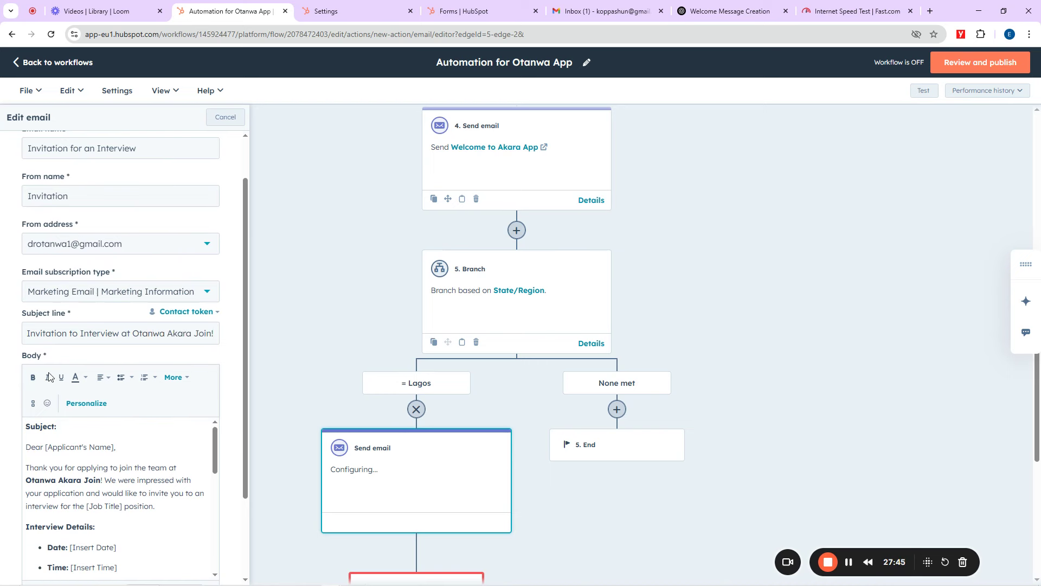
pyautogui.moveTo(60, 431); pyautogui.dragTo(16, 431)
pyautogui.press('BackSpace')
pyautogui.press('Delete')
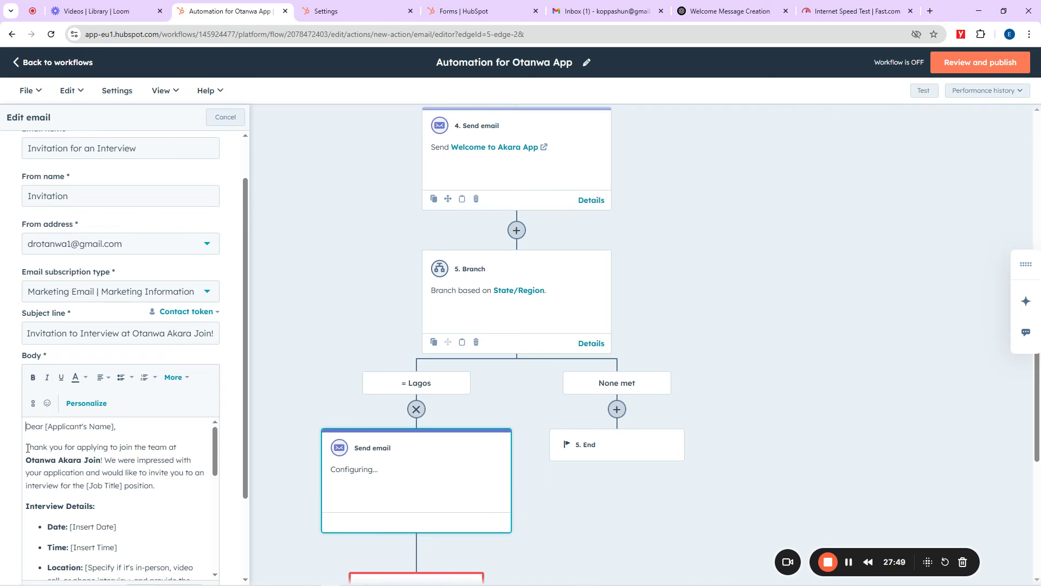
# Step: Replace [Applicant's Name] after Dear with the Contact owner First name token
pyautogui.moveTo(114, 427); pyautogui.dragTo(47, 427)
pyautogui.press('BackSpace')
pyautogui.click(86, 403)
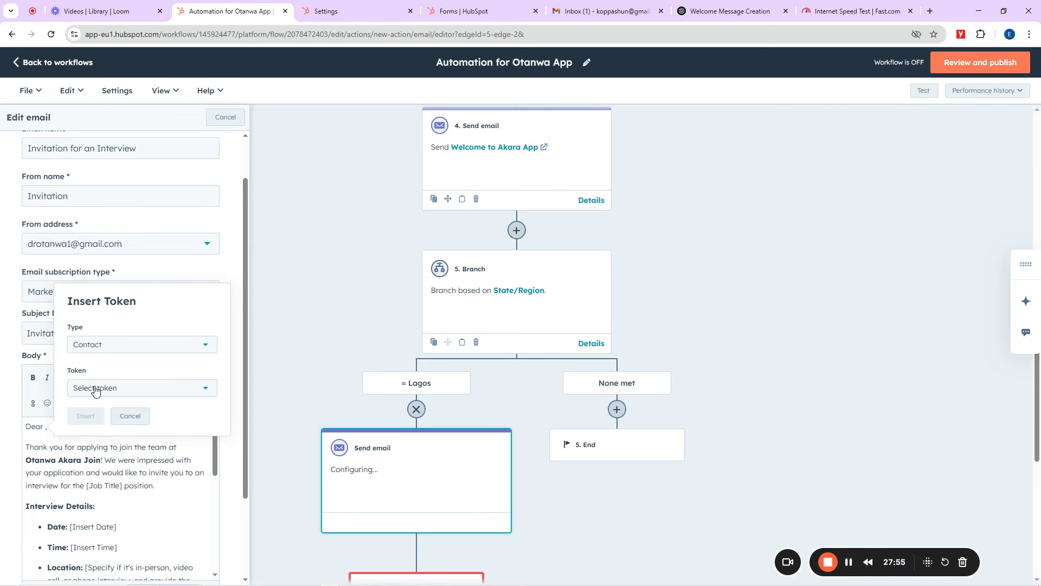
pyautogui.click(95, 389)
pyautogui.scroll(-2, 125, 504)
pyautogui.scroll(-2, 125, 499)
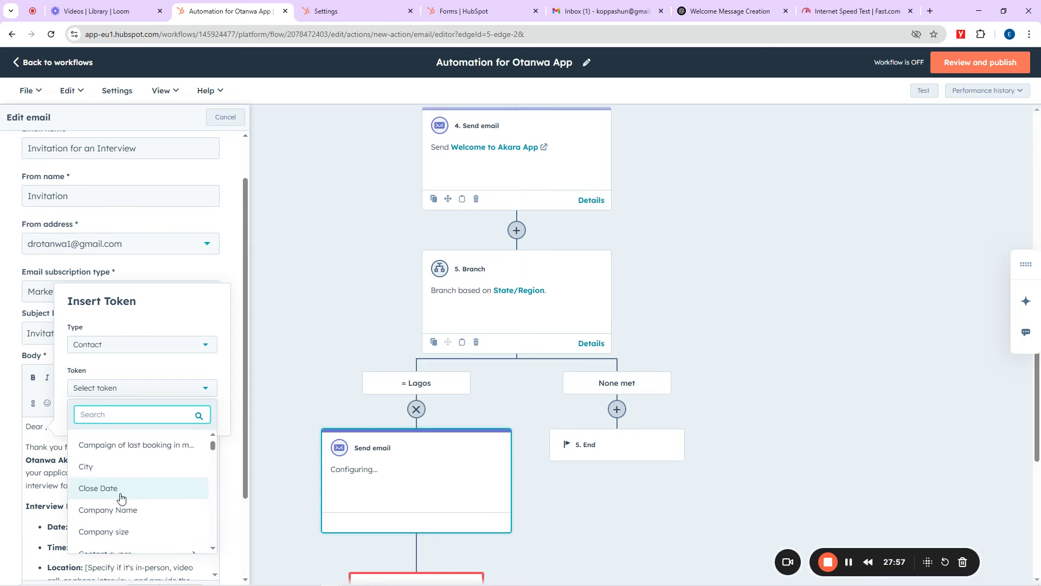
pyautogui.scroll(3, 122, 498)
pyautogui.scroll(-3, 122, 498)
pyautogui.scroll(-3, 116, 496)
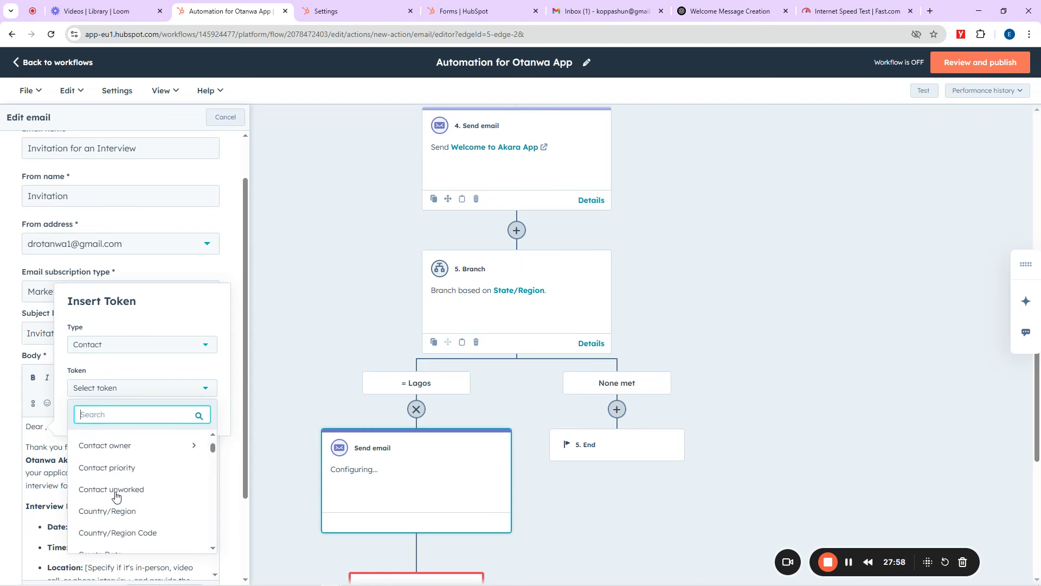
pyautogui.click(123, 450)
pyautogui.click(157, 481)
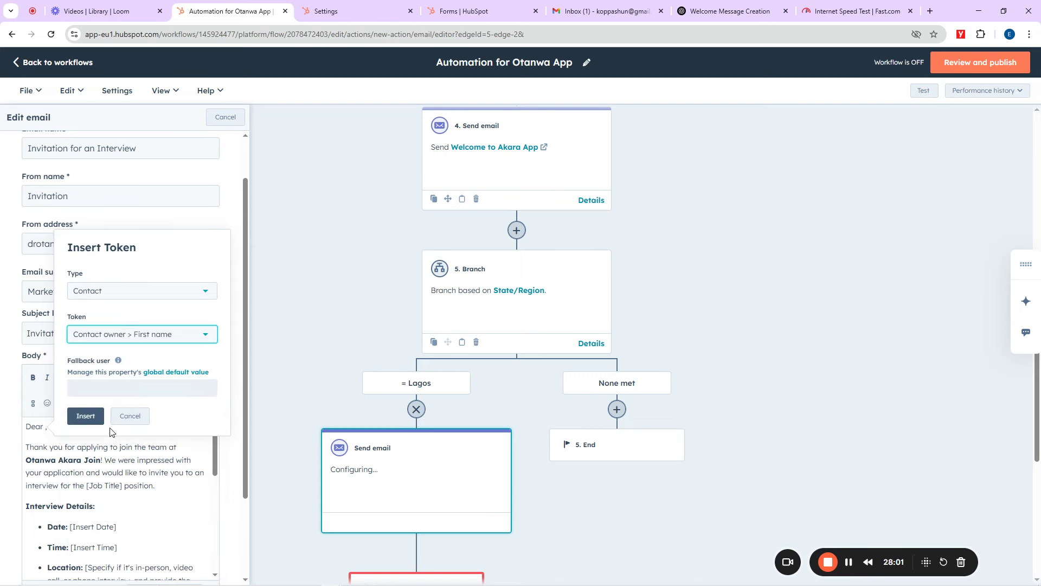
pyautogui.click(85, 415)
pyautogui.scroll(-1, 205, 403)
pyautogui.scroll(-3, 205, 404)
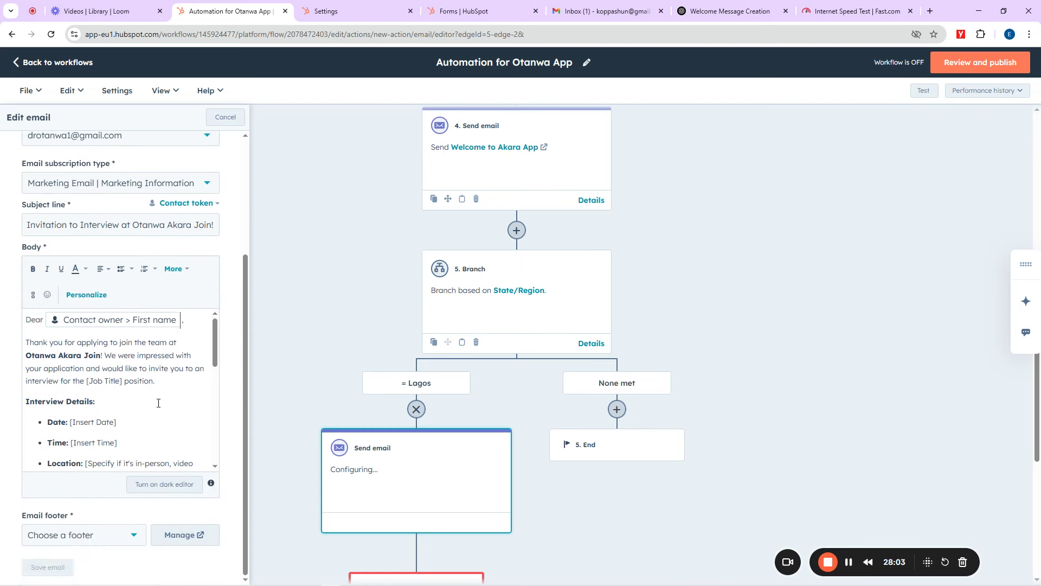
pyautogui.scroll(-2, 54, 401)
pyautogui.scroll(2, 55, 401)
# Step: Replace the [Job Title] placeholder with 'Senior Otanwa Engineer'
pyautogui.scroll(3, 53, 381)
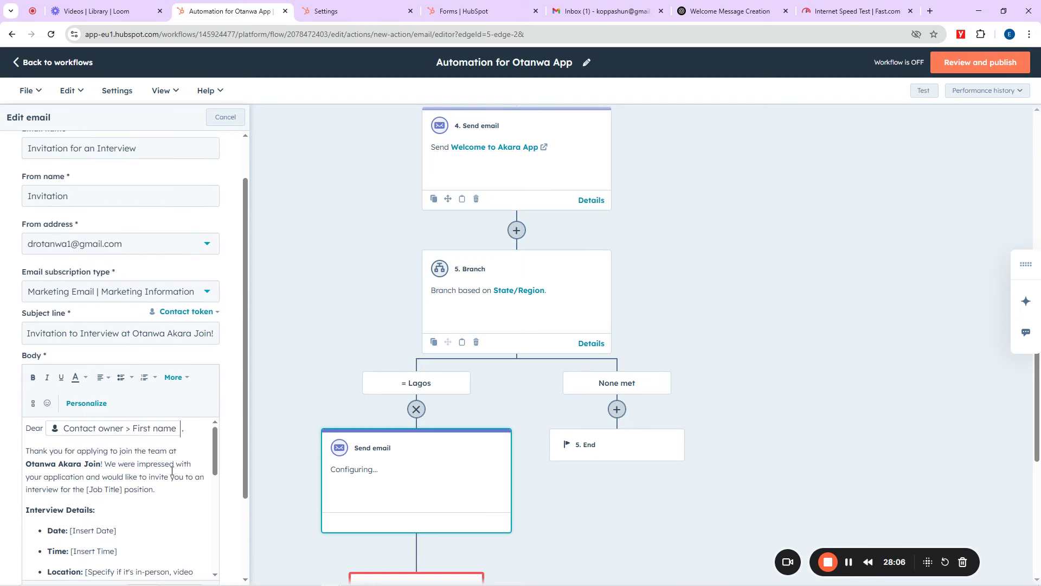
pyautogui.scroll(-1, 164, 475)
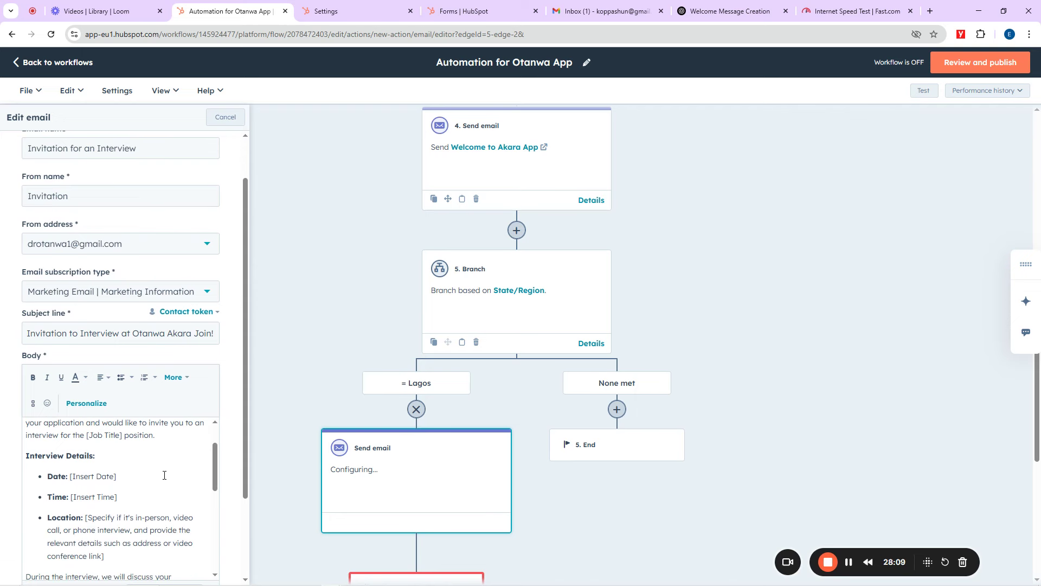
pyautogui.scroll(1, 164, 475)
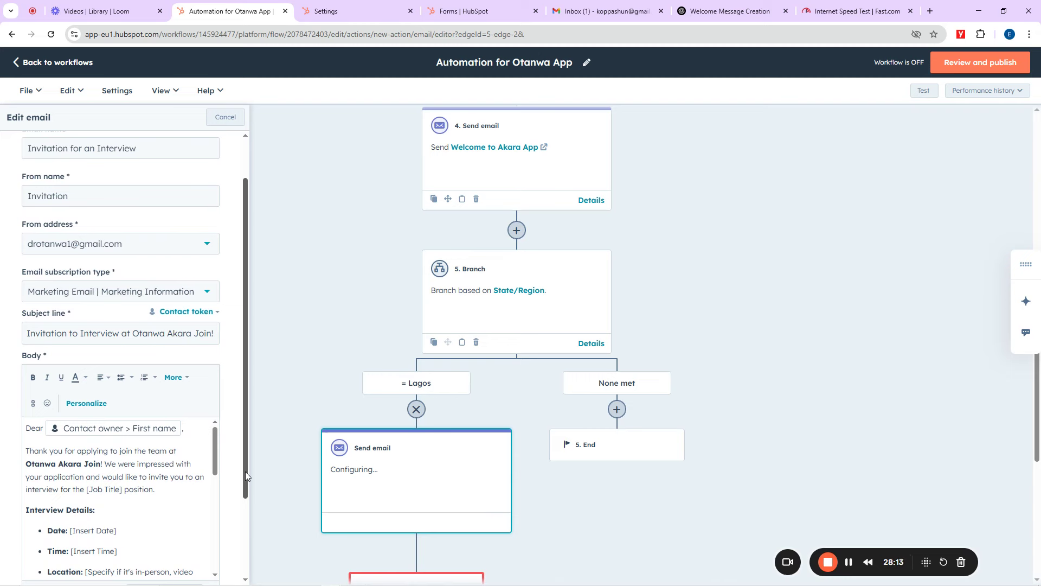
pyautogui.moveTo(245, 471); pyautogui.dragTo(244, 536)
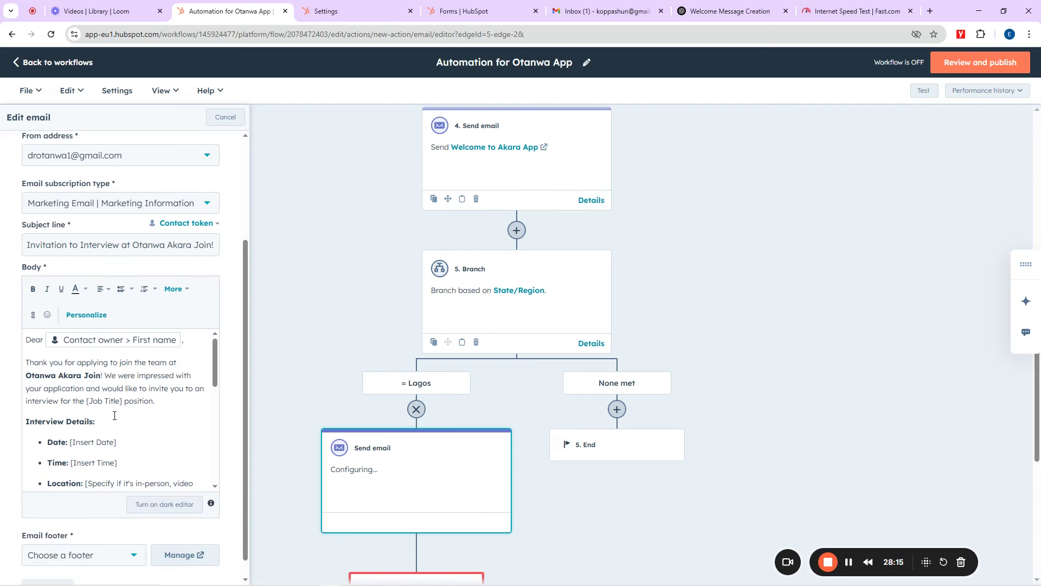
pyautogui.moveTo(122, 400); pyautogui.dragTo(87, 400)
pyautogui.write('Senior Otanwa')
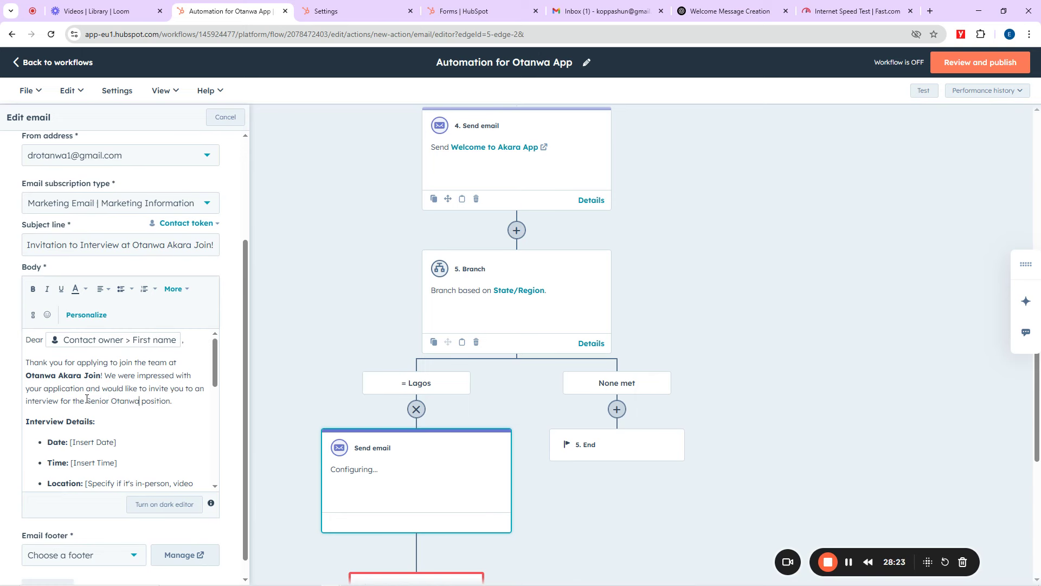
pyautogui.write(' Engineer')
pyautogui.rightClick(86, 400)
pyautogui.click(51, 422)
# Step: Fill in interview date 14th January 2026, time 1400 and location 'Ontop the Mango Tree'
pyautogui.moveTo(117, 443); pyautogui.dragTo(71, 444)
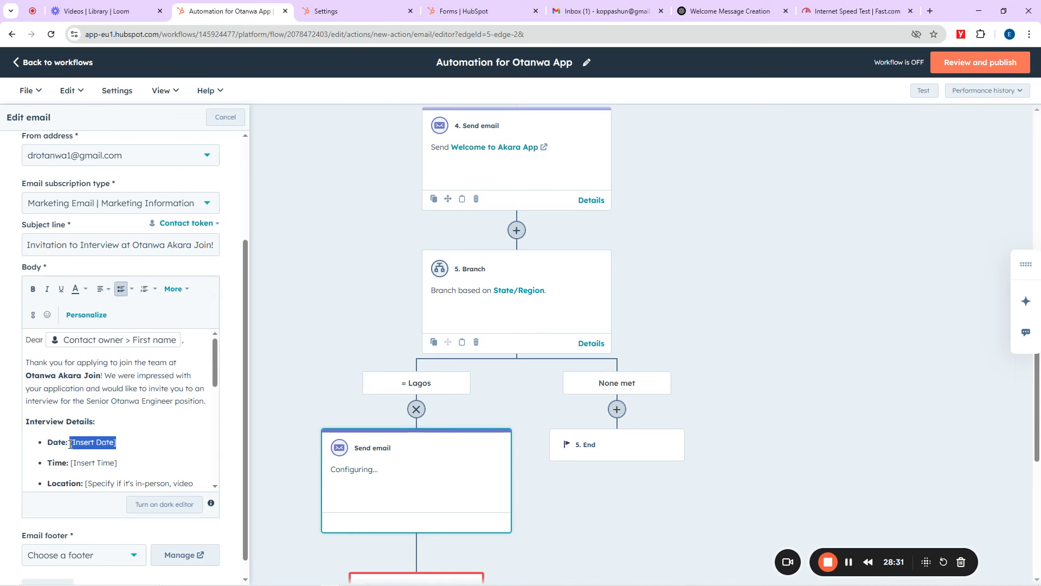
pyautogui.write('14th')
pyautogui.write(' January')
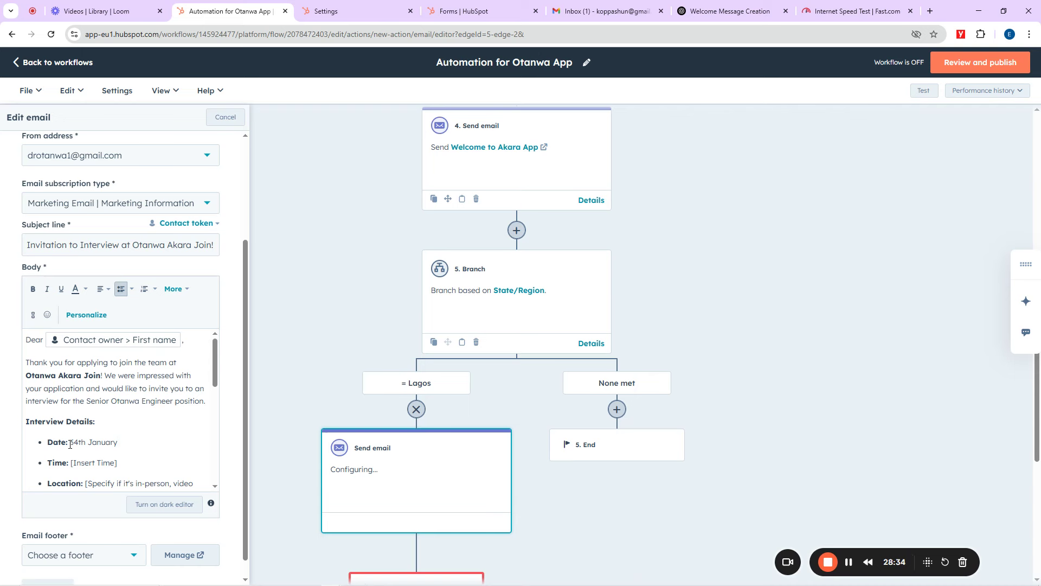
pyautogui.write(' 2026')
pyautogui.moveTo(118, 462); pyautogui.dragTo(72, 467)
pyautogui.write('1400')
pyautogui.scroll(-1, 108, 483)
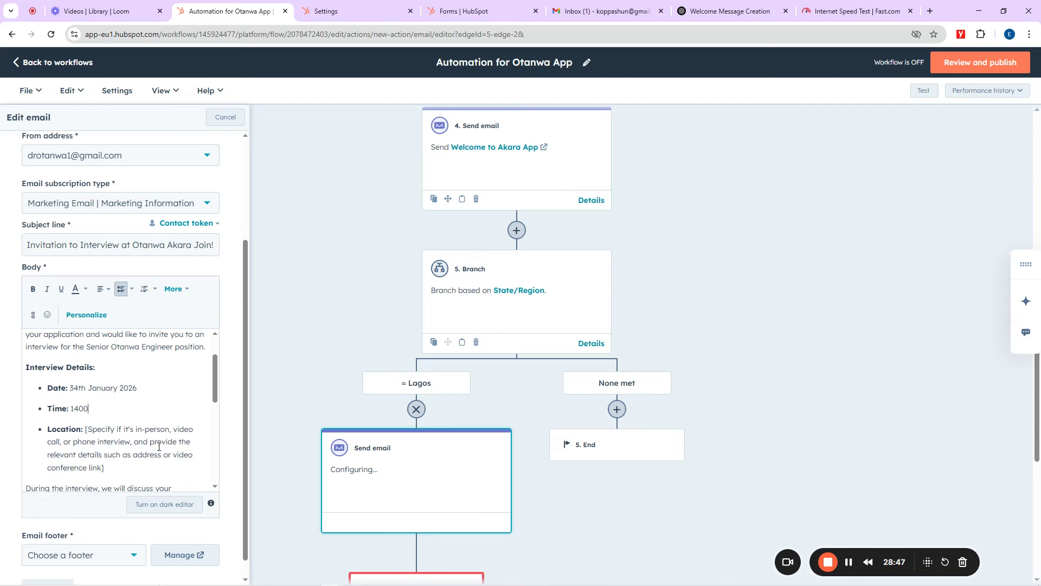
pyautogui.moveTo(116, 464); pyautogui.dragTo(87, 428)
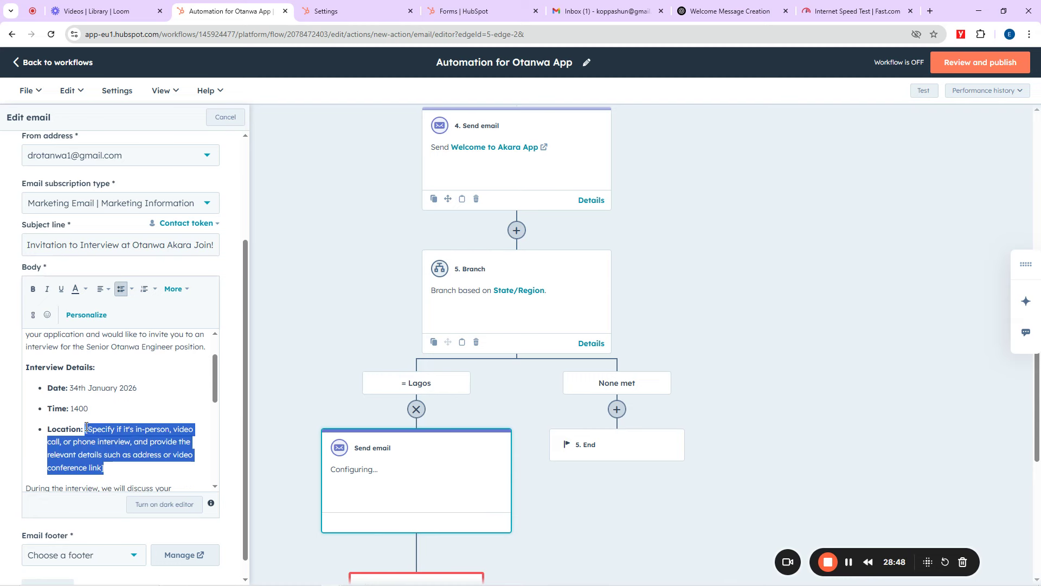
pyautogui.write('Ontop the ')
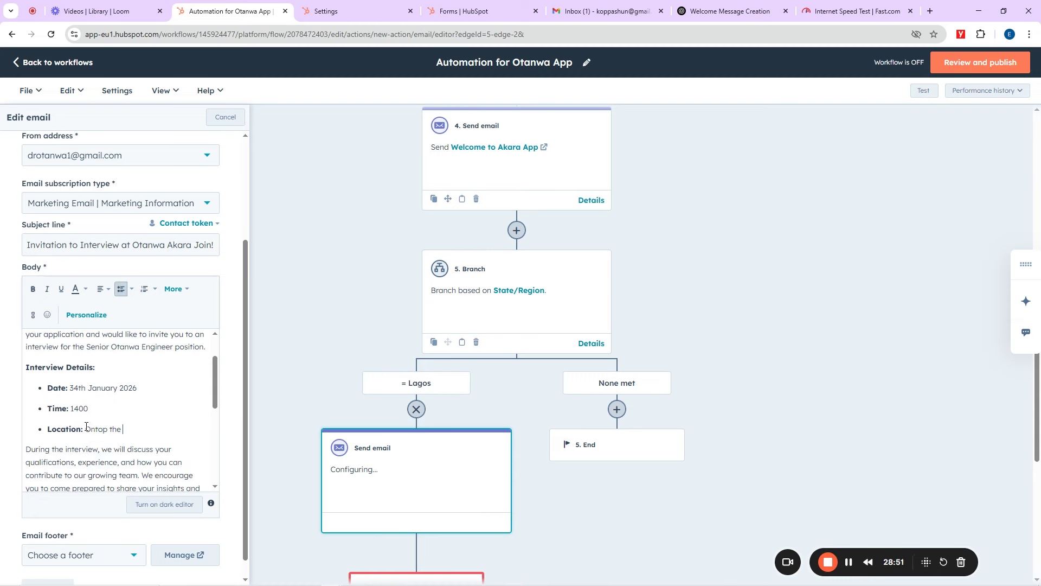
pyautogui.write('Mango')
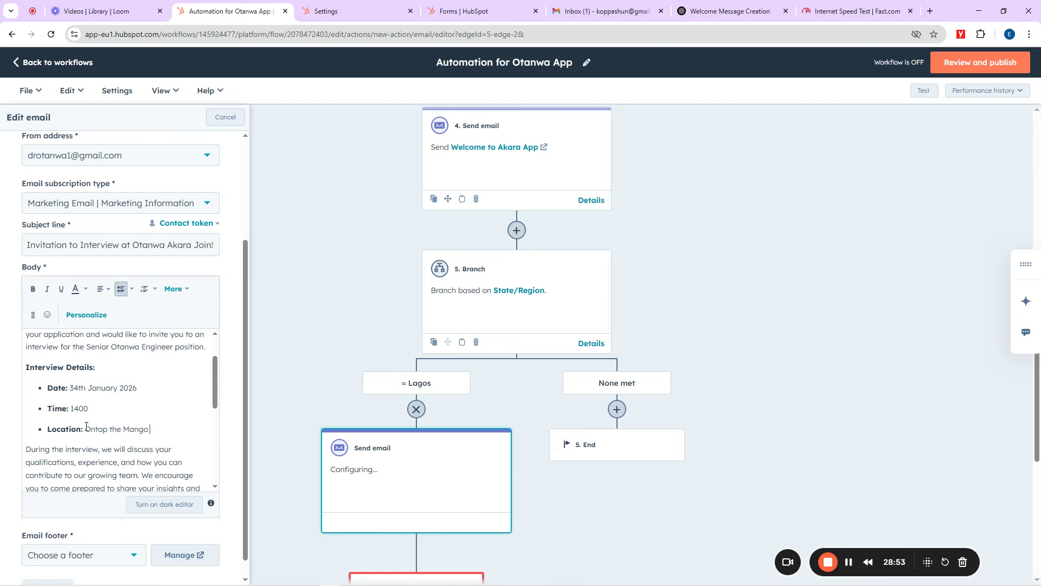
pyautogui.write(' Tree')
pyautogui.scroll(-5, 97, 445)
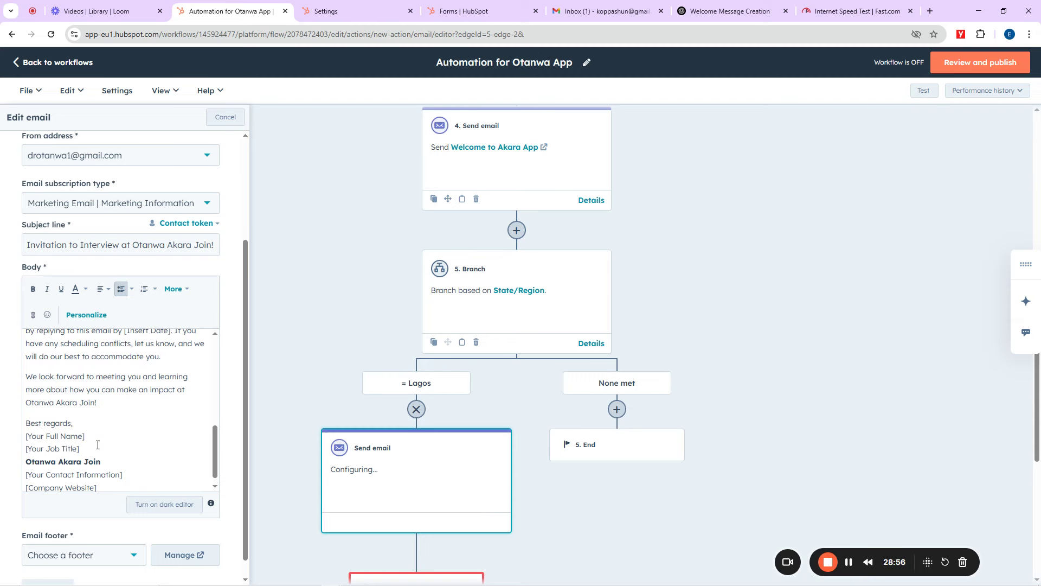
pyautogui.scroll(3, 96, 444)
pyautogui.scroll(-3, 95, 444)
# Step: Fill the signature with the sender's full name and the job title 'Human resources'
pyautogui.moveTo(85, 436); pyautogui.dragTo(23, 439)
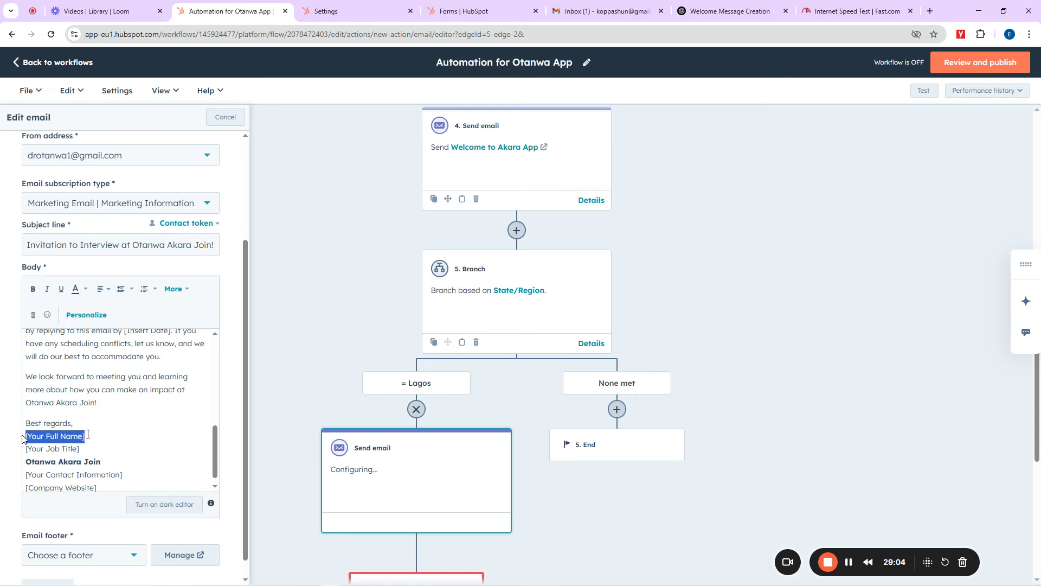
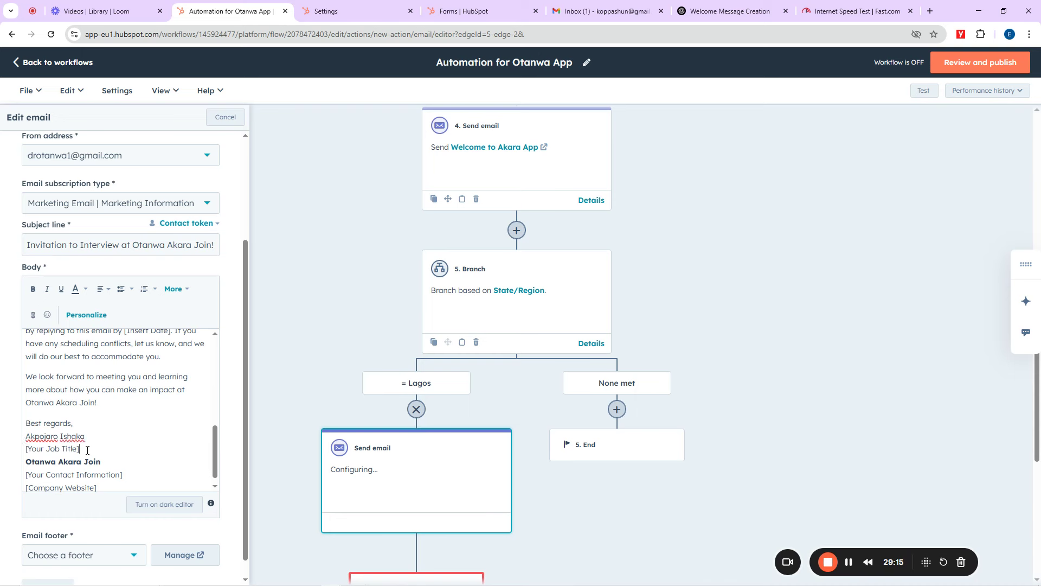
pyautogui.moveTo(87, 450); pyautogui.dragTo(22, 454)
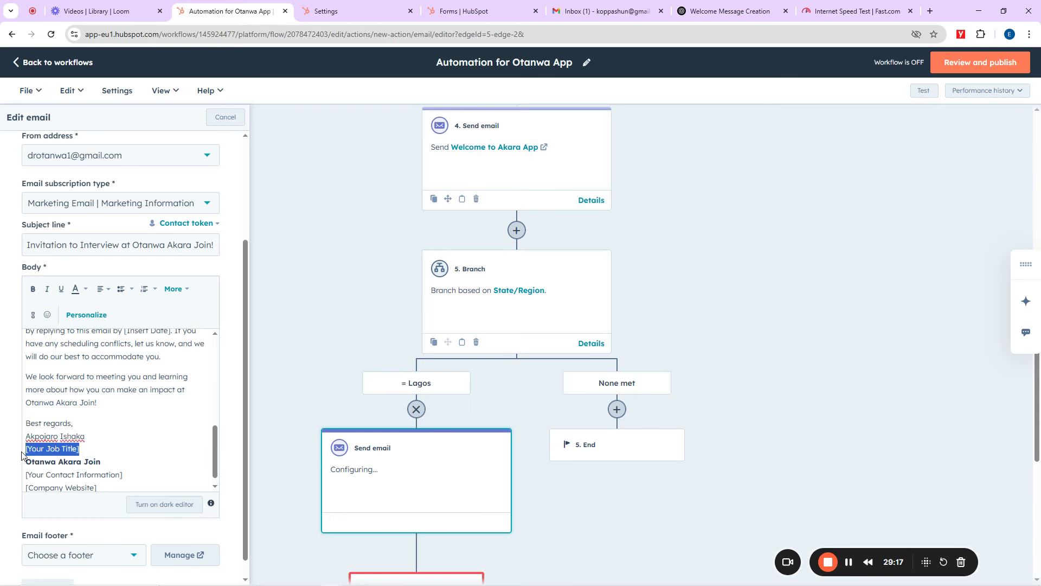
pyautogui.write('Human re')
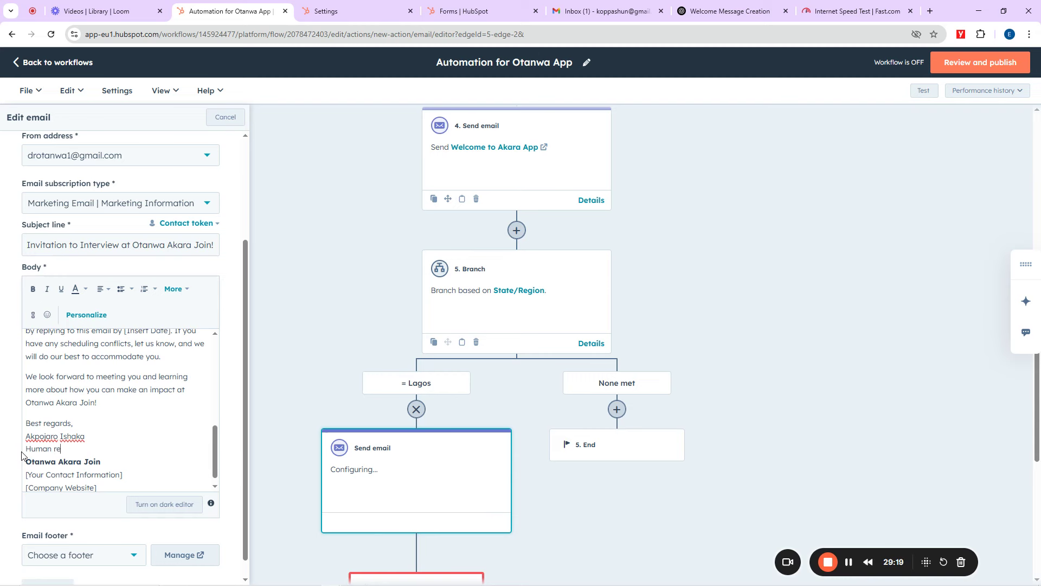
pyautogui.write('sources')
# Step: Delete the [Your Contact Information] and [Company Website] placeholder lines
pyautogui.scroll(-1, 122, 444)
pyautogui.moveTo(101, 450); pyautogui.dragTo(24, 452)
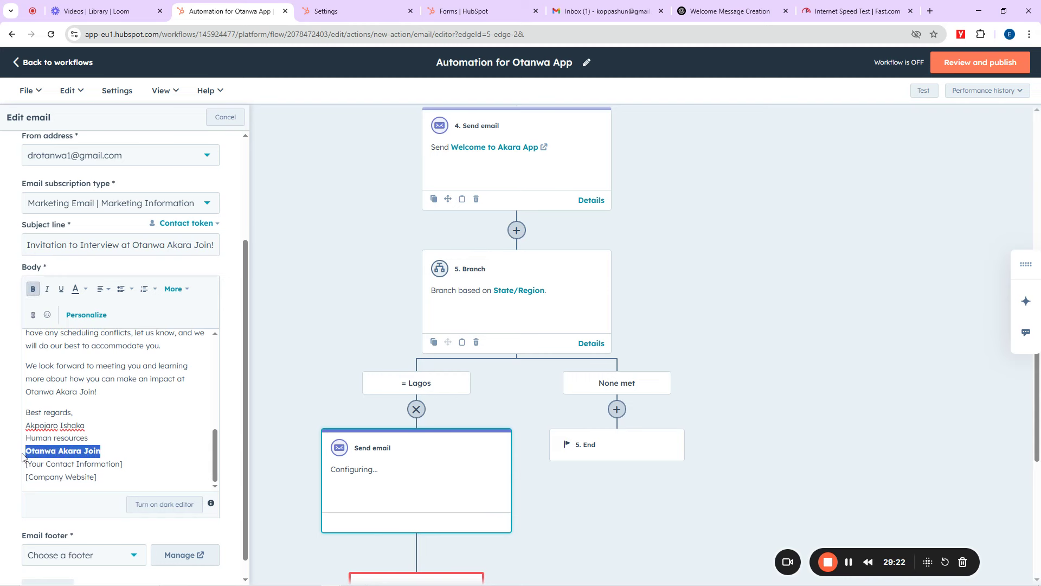
pyautogui.scroll(-1, 109, 463)
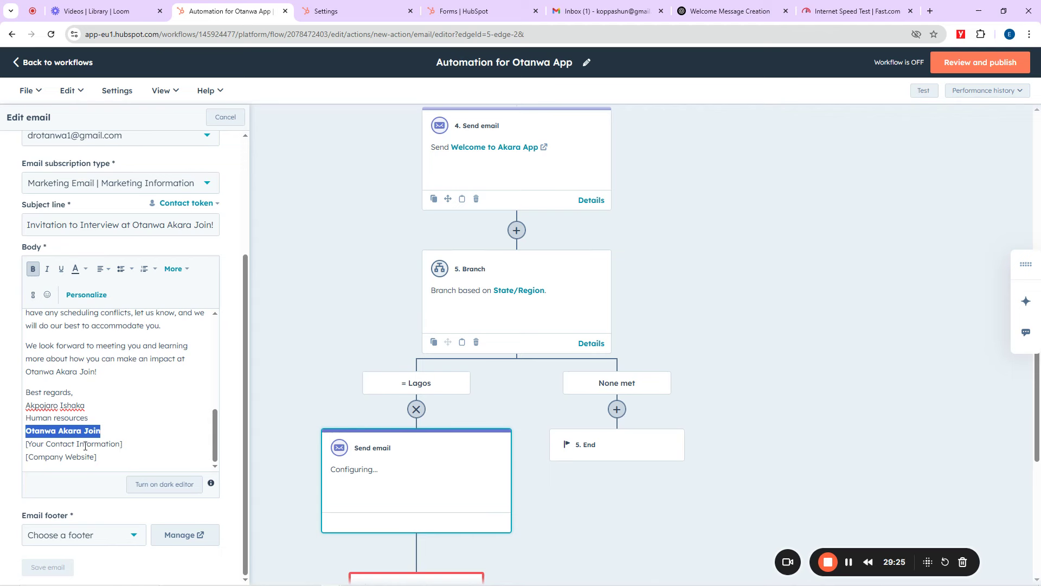
pyautogui.moveTo(128, 446); pyautogui.dragTo(16, 450)
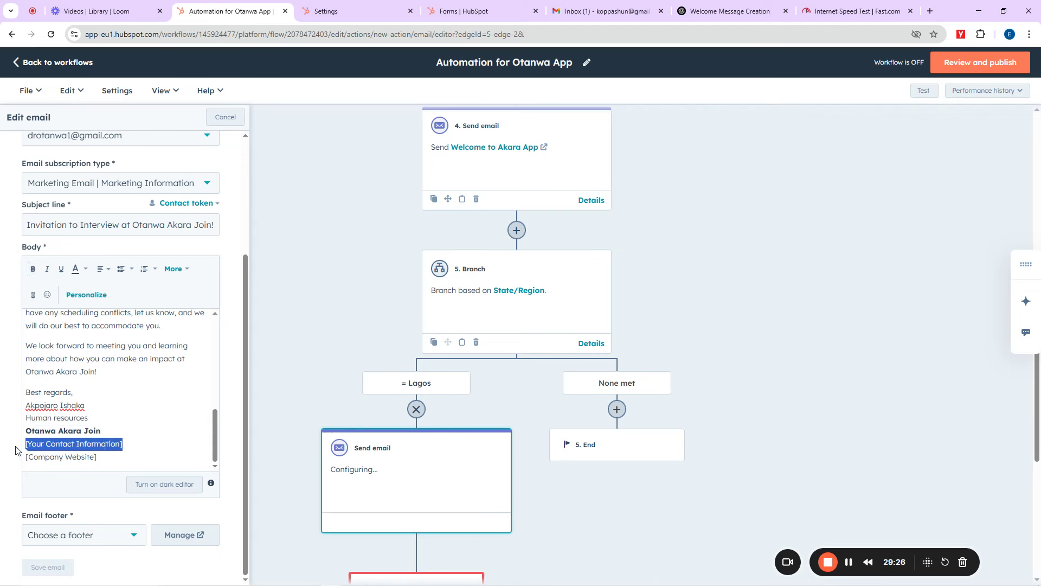
pyautogui.press('BackSpace')
pyautogui.moveTo(98, 459); pyautogui.dragTo(9, 464)
pyautogui.press('BackSpace')
pyautogui.press('BackSpace')
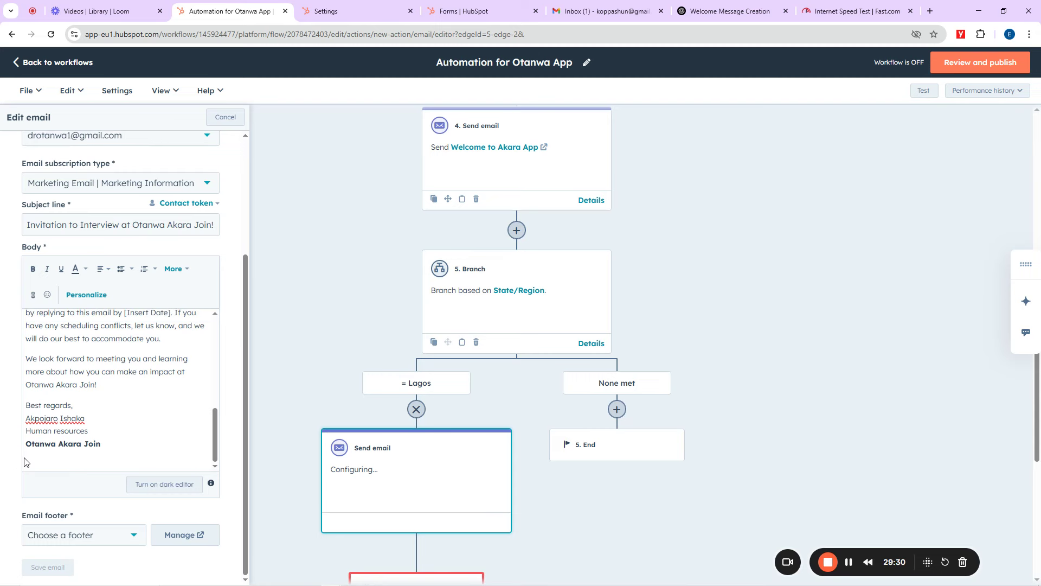
# Step: Give the email the default footer, save it, and set the Lagos step to send 'Invitation for an Interview'
pyautogui.click(65, 535)
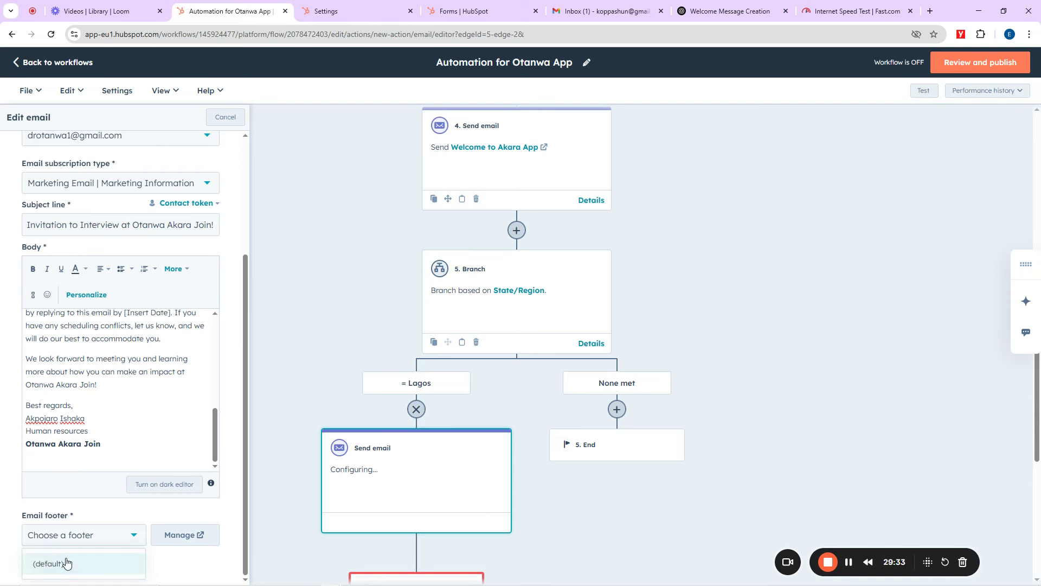
pyautogui.click(49, 563)
pyautogui.scroll(-1, 65, 559)
pyautogui.click(49, 567)
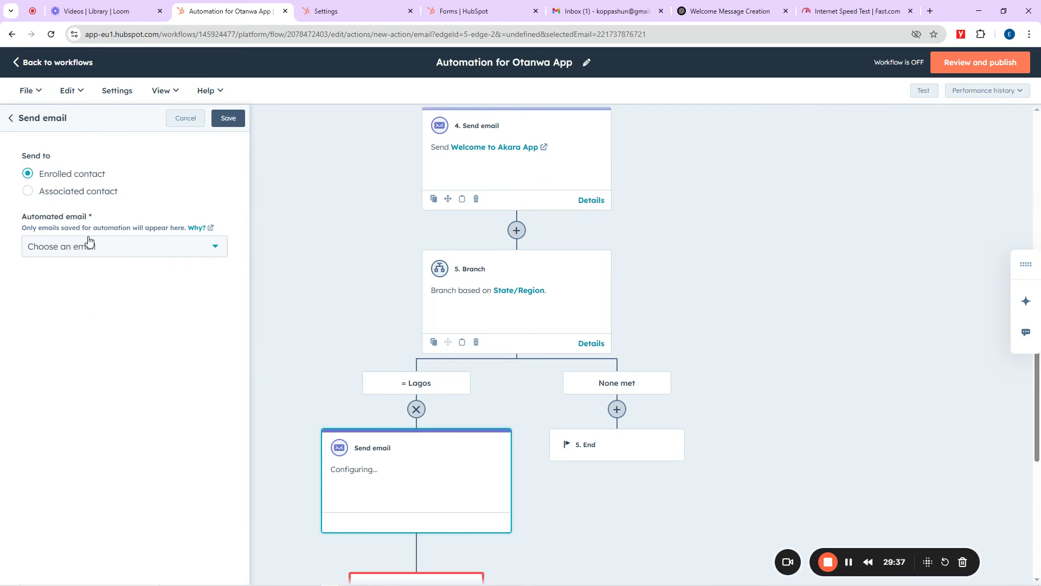
pyautogui.click(90, 242)
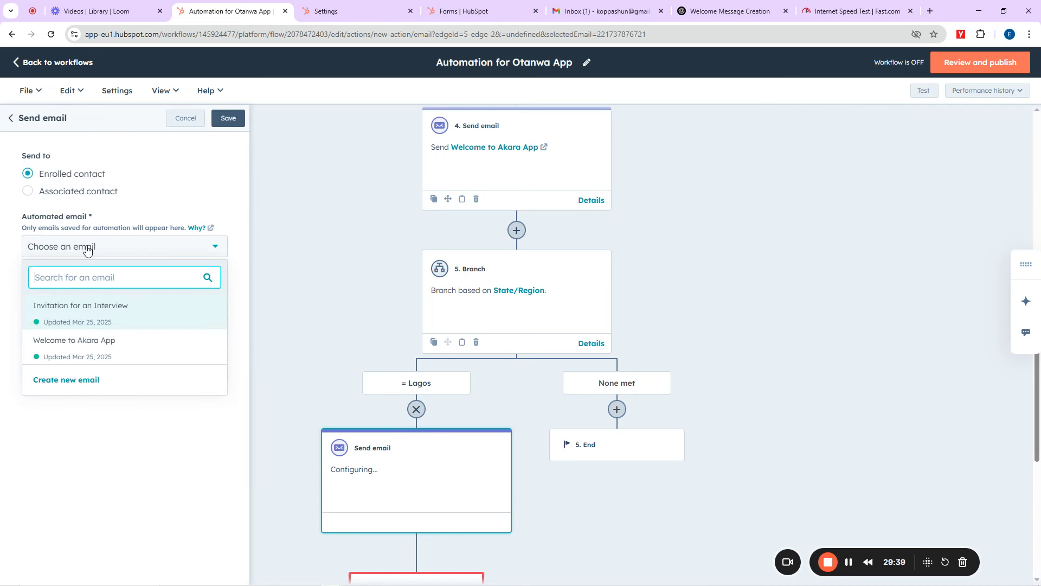
pyautogui.click(65, 320)
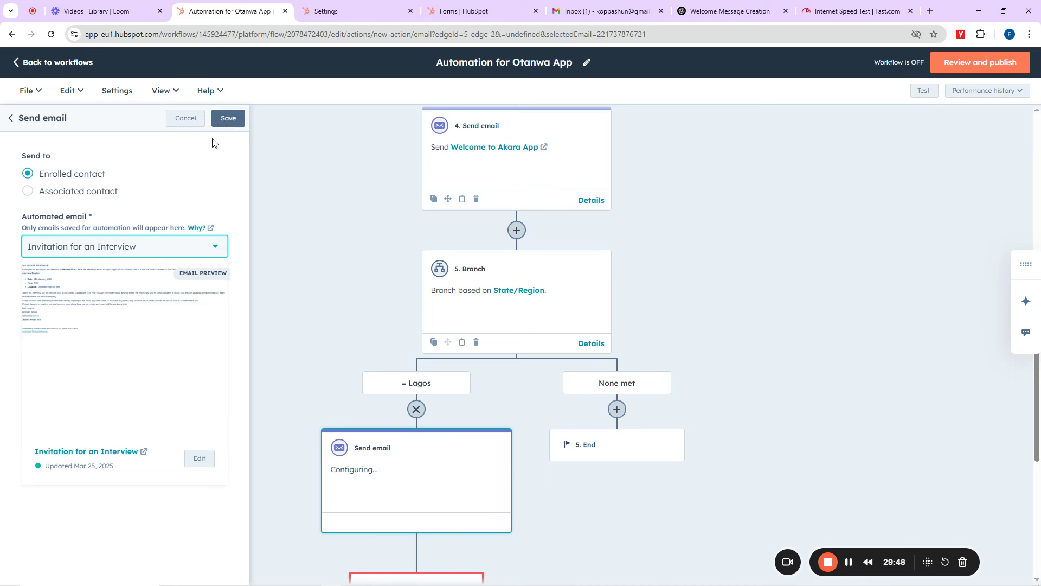
pyautogui.click(224, 119)
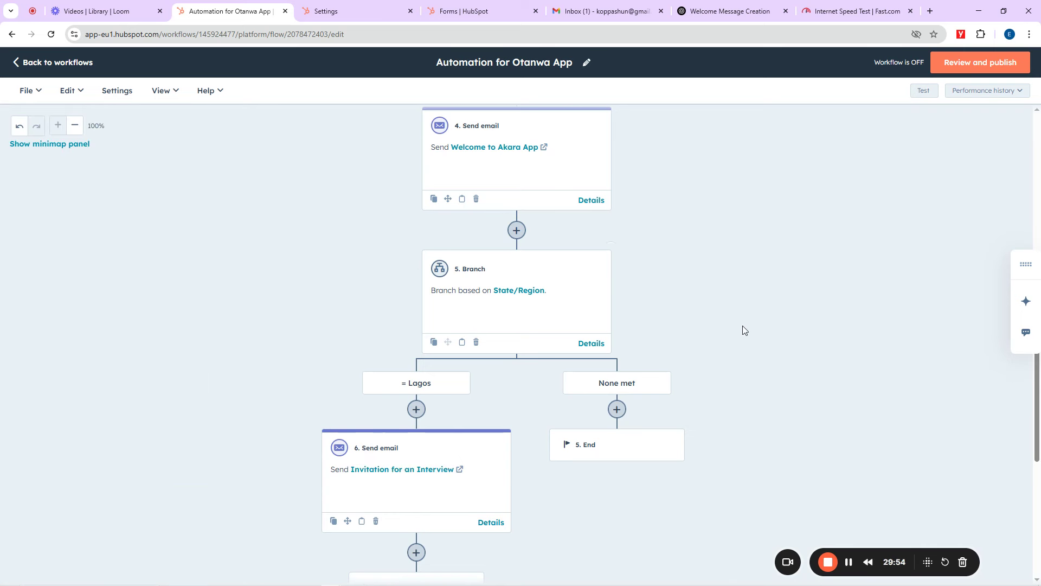
# Step: Add a Communications > Send email action on the None met branch
pyautogui.scroll(-2, 743, 329)
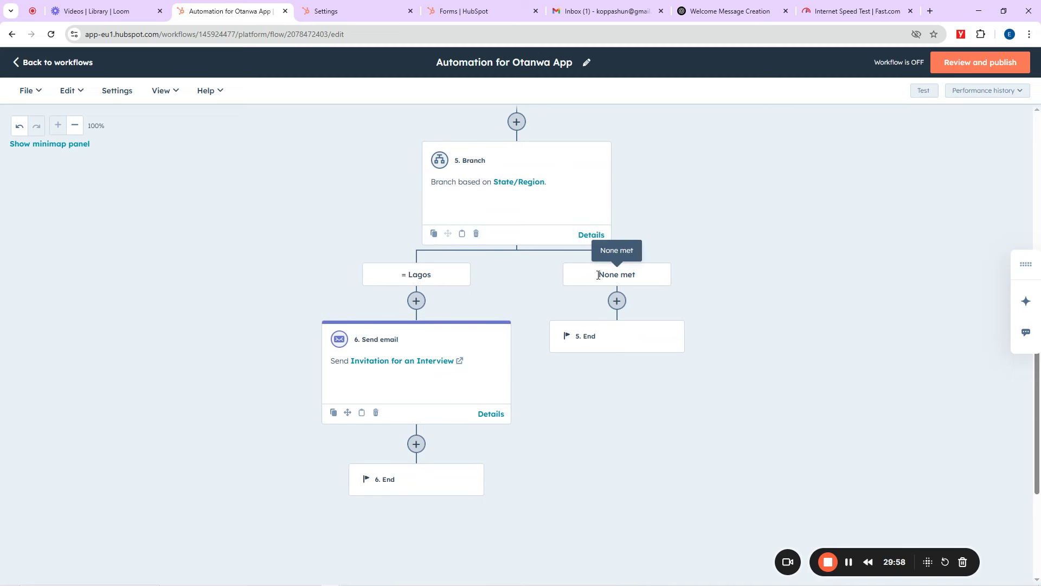
pyautogui.click(617, 302)
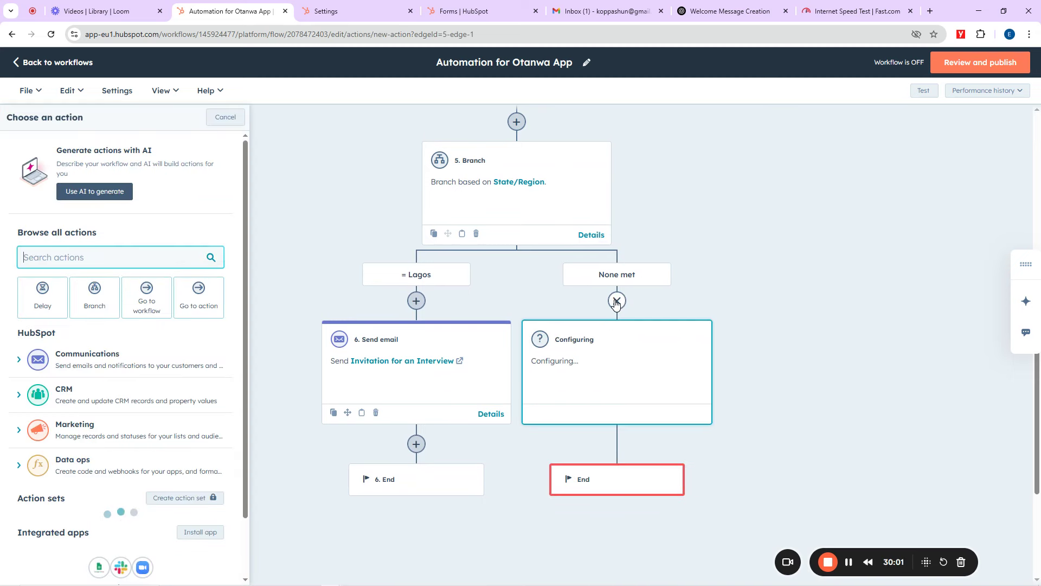
pyautogui.click(87, 364)
pyautogui.click(80, 399)
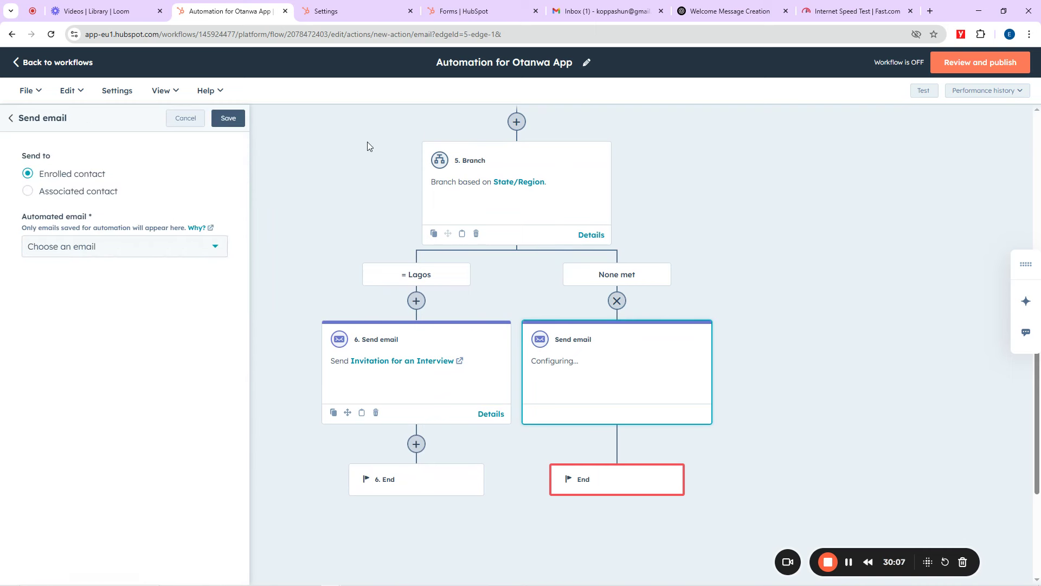
pyautogui.click(729, 10)
# Step: Ask ChatGPT for an email to applicants who did not qualify for the role and select the reply
pyautogui.click(389, 530)
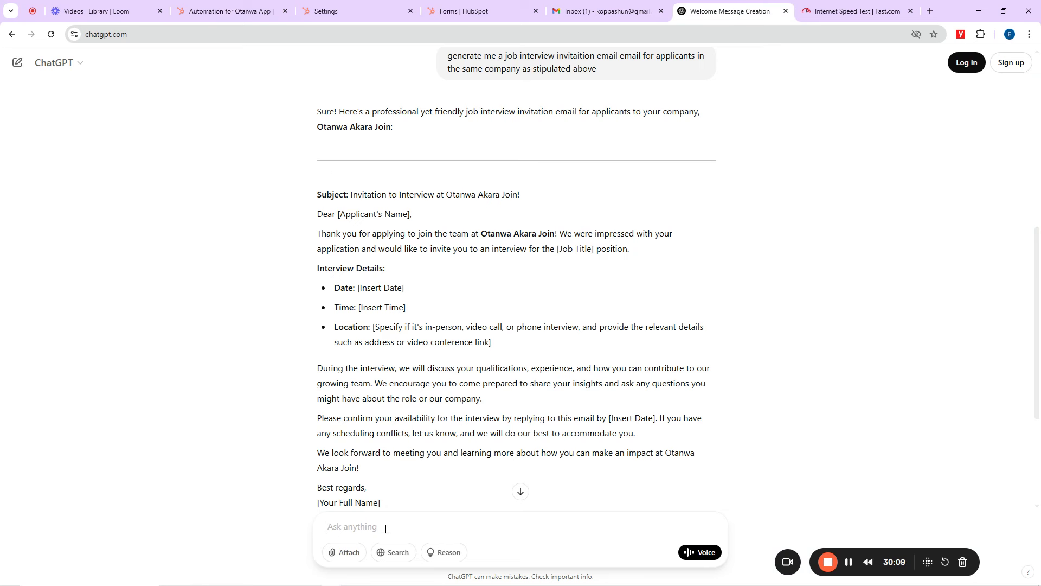
pyautogui.write('give me another email')
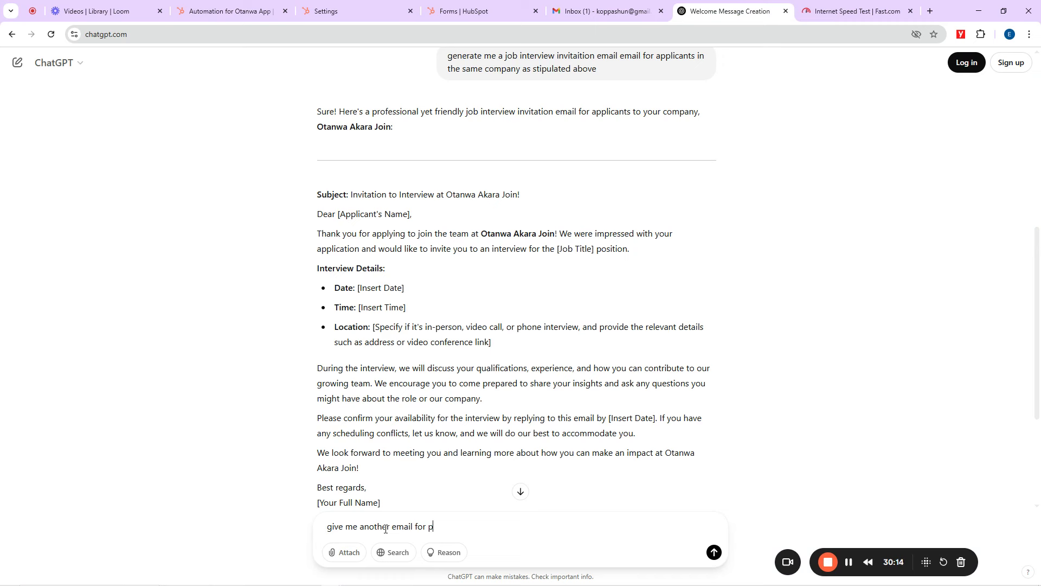
pyautogui.write(' for applicants tht')
pyautogui.press('BackSpace')
pyautogui.press('BackSpace')
pyautogui.press('BackSpace')
pyautogui.press('BackSpace')
pyautogui.write('did not qualify for the said sol')
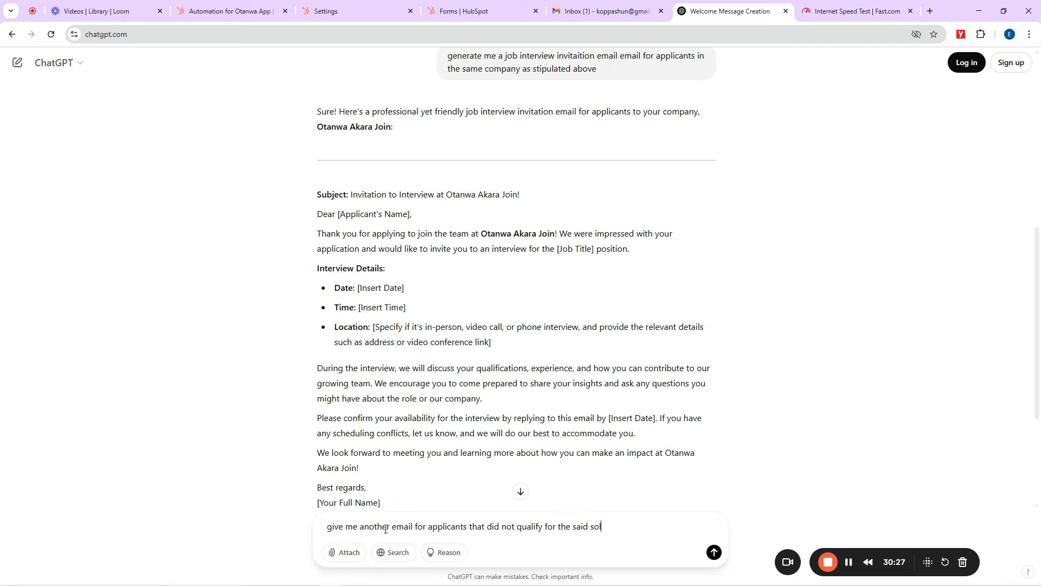
pyautogui.write('e')
pyautogui.press('Return')
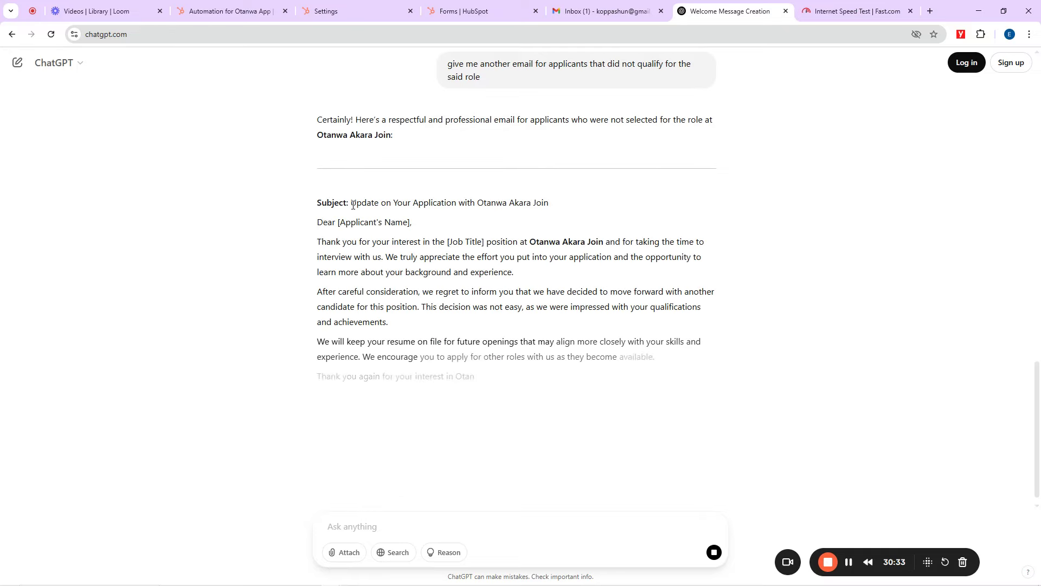
pyautogui.moveTo(351, 202); pyautogui.dragTo(402, 455)
pyautogui.click(465, 8)
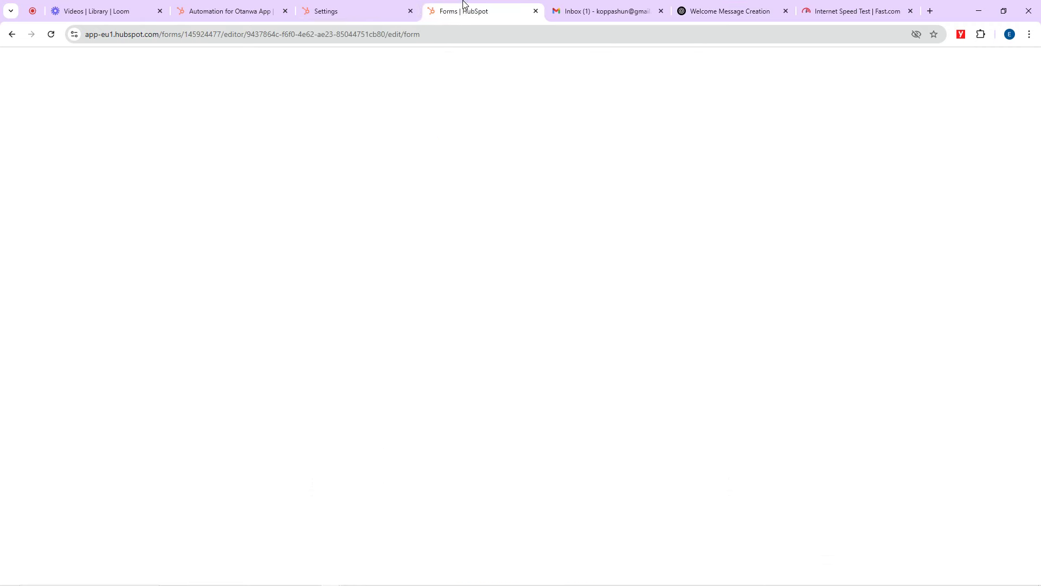
# Step: Back in the workflow, create a new email named 'Did Not Qualify'
pyautogui.click(353, 8)
pyautogui.click(255, 10)
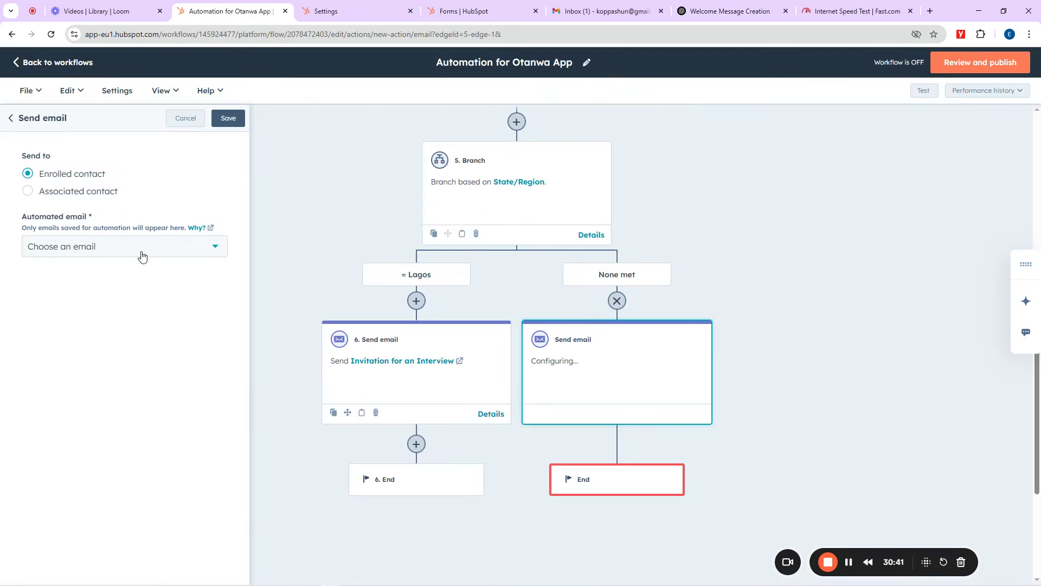
pyautogui.click(76, 248)
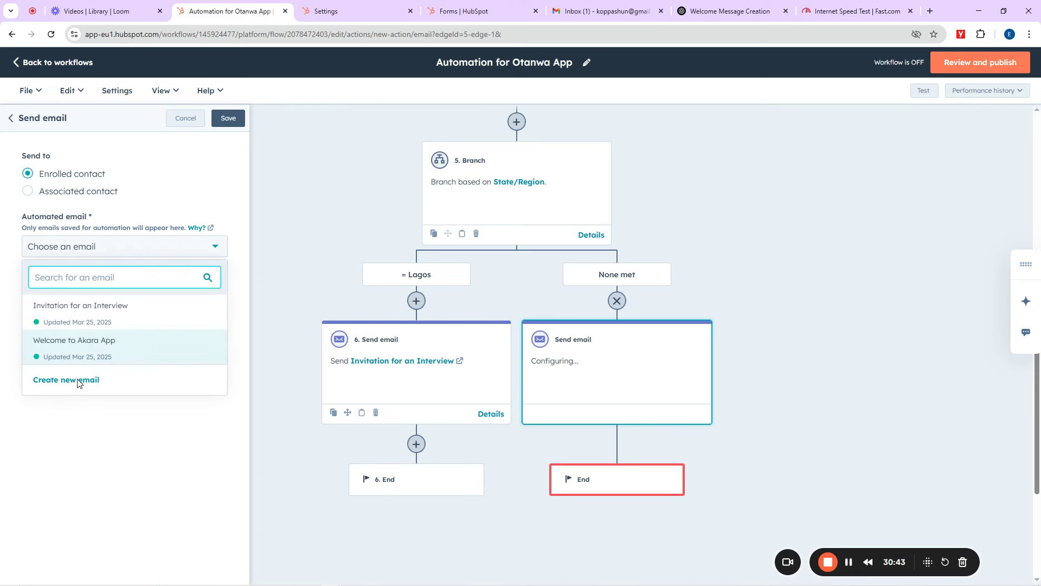
pyautogui.click(68, 381)
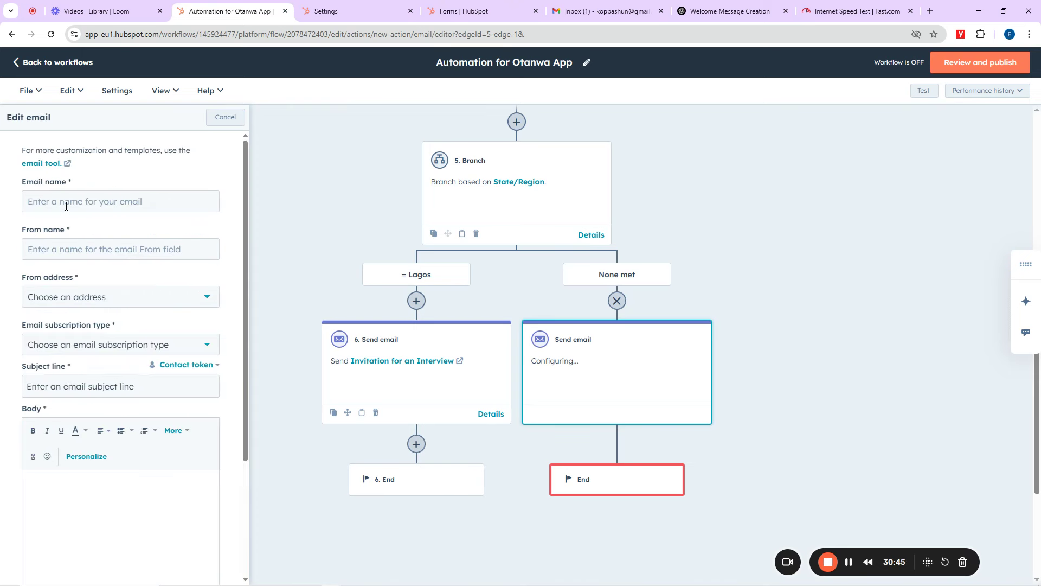
pyautogui.click(66, 205)
pyautogui.write('Did')
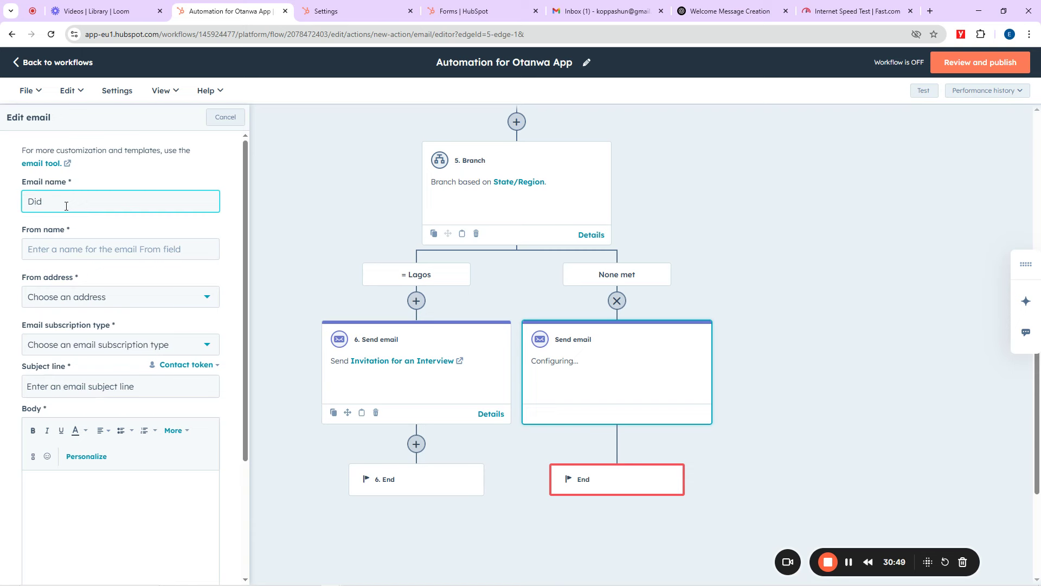
pyautogui.write(' Not Quality')
# Step: Set sender name 'Not Recruited', pick the sender address and Marketing Information subscription type
pyautogui.click(56, 249)
pyautogui.write('Di')
pyautogui.press('BackSpace')
pyautogui.press('BackSpace')
pyautogui.press('BackSpace')
pyautogui.press('BackSpace')
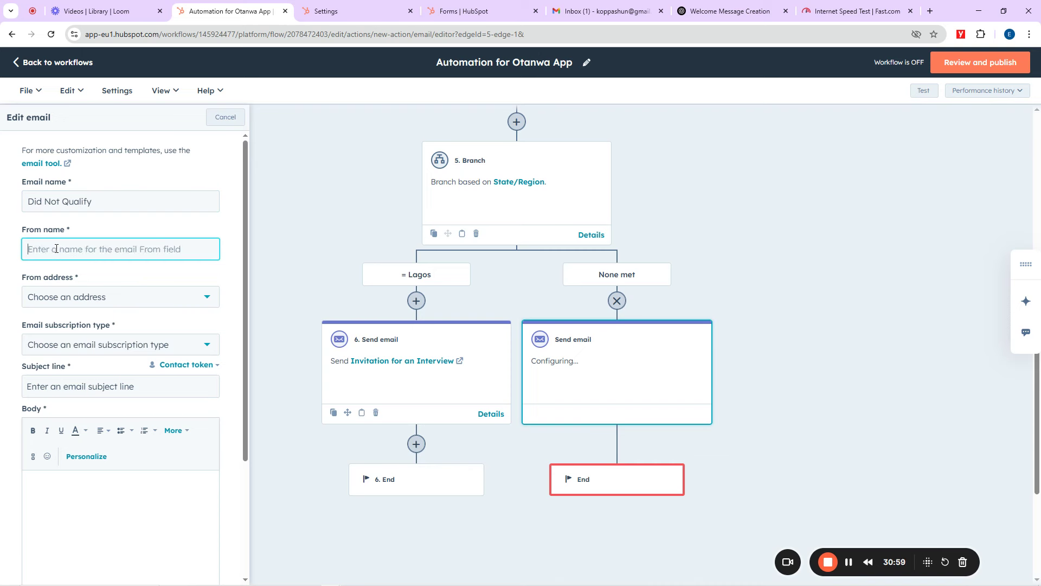
pyautogui.write('Not Recru')
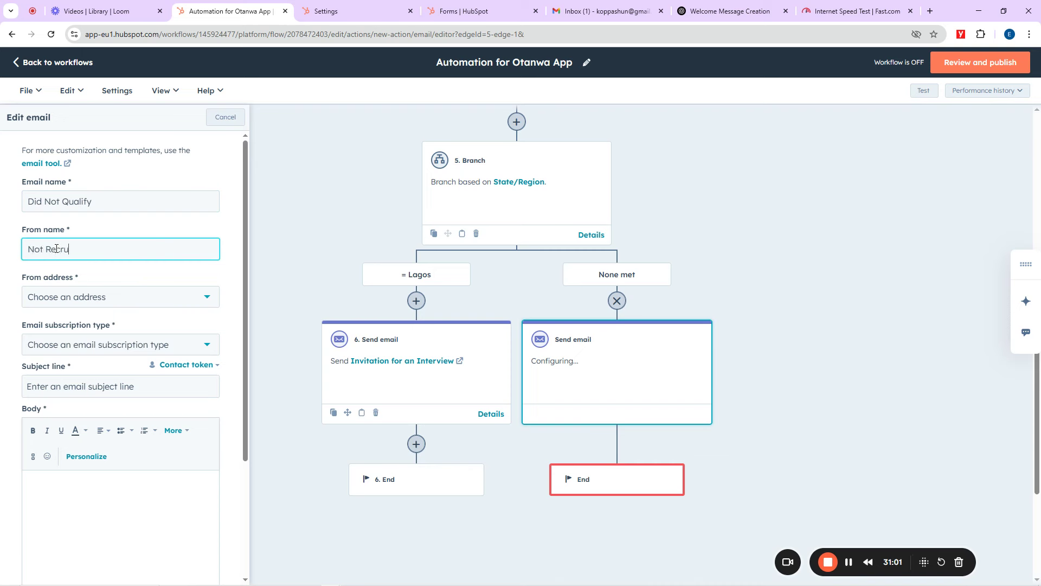
pyautogui.write('ited')
pyautogui.click(62, 300)
pyautogui.click(73, 351)
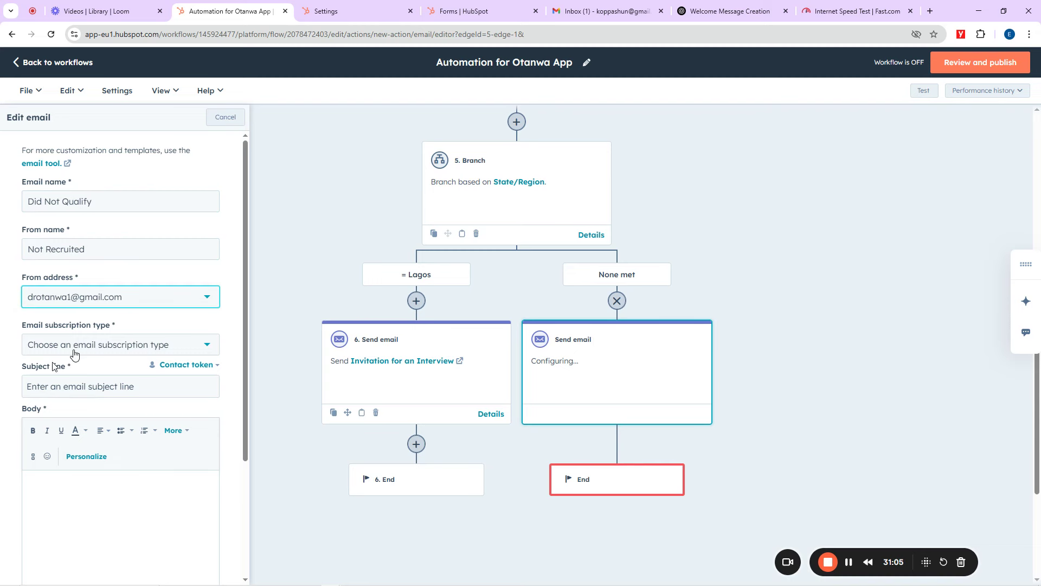
pyautogui.click(75, 354)
pyautogui.click(70, 373)
pyautogui.click(65, 392)
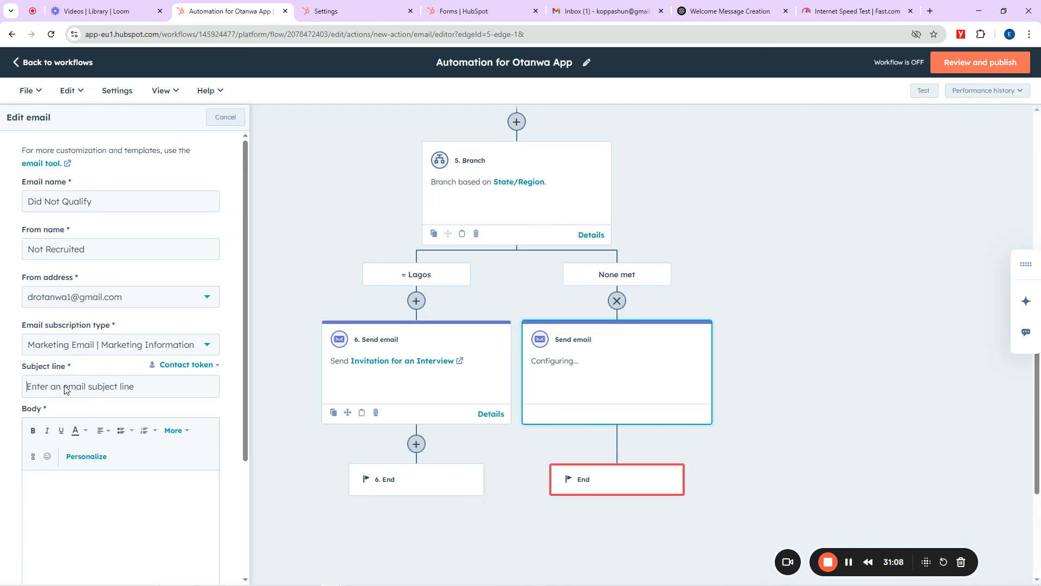
pyautogui.click(111, 509)
# Step: Paste the rejection text and move its subject 'Update on Your Application with Otanwa Akara' into the subject line
pyautogui.hotkey('ctrl', 'v')
pyautogui.scroll(10, 138, 470)
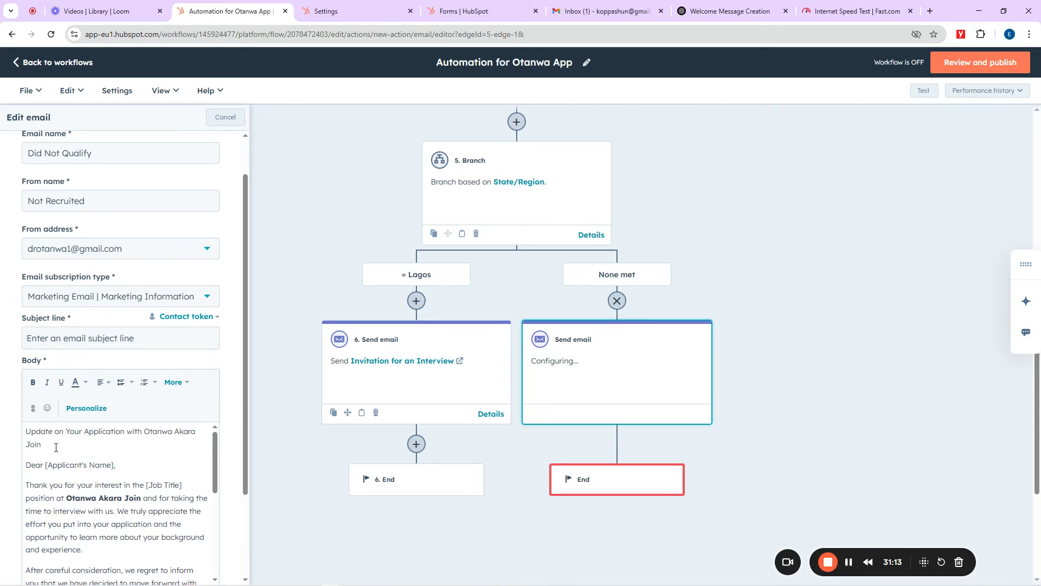
pyautogui.moveTo(42, 444); pyautogui.dragTo(26, 432)
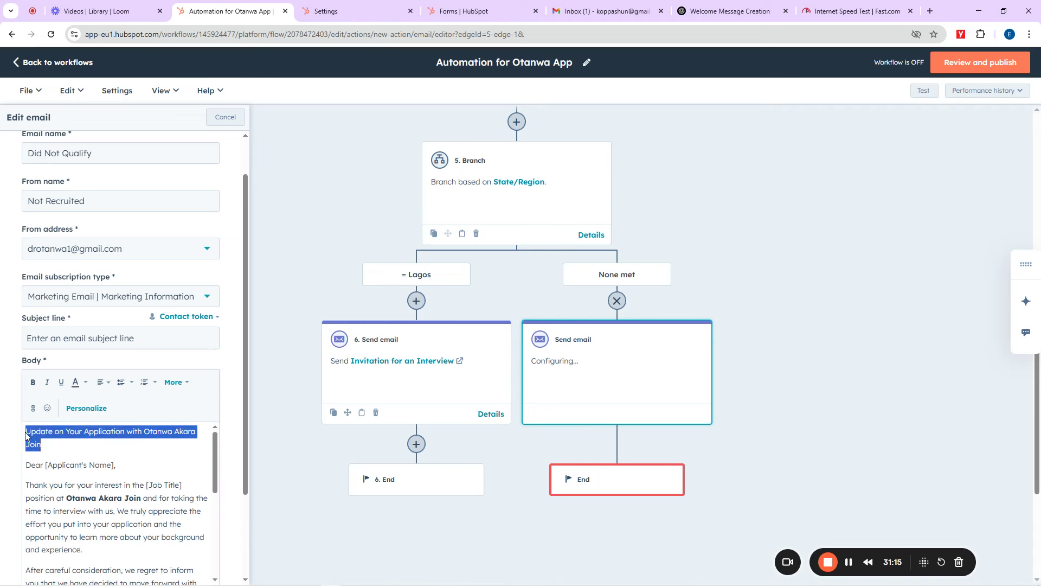
pyautogui.hotkey('ctrl', 'x')
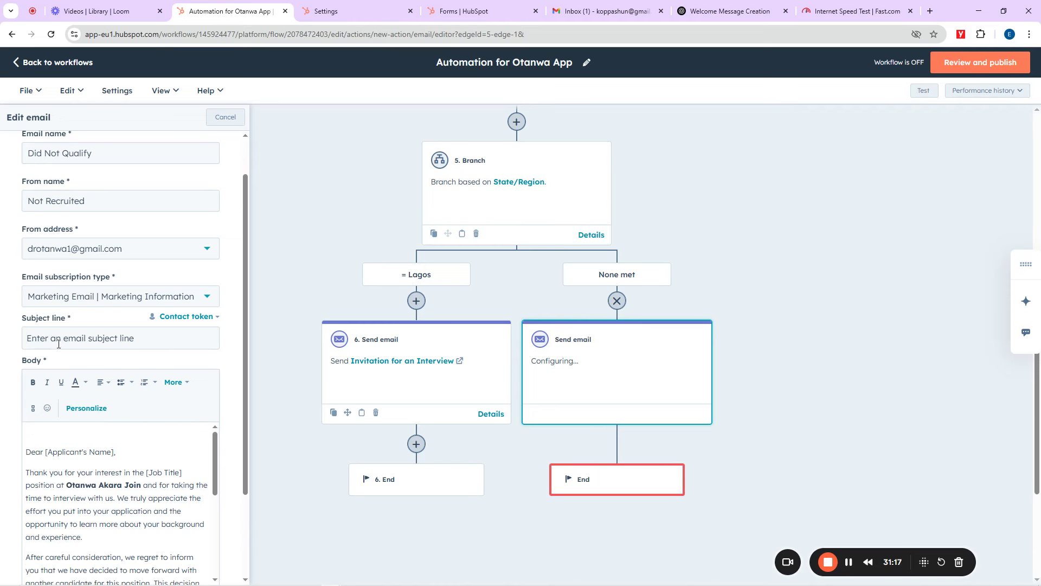
pyautogui.hotkey('ctrl', 'v')
pyautogui.moveTo(83, 352); pyautogui.dragTo(51, 352)
pyautogui.press('BackSpace')
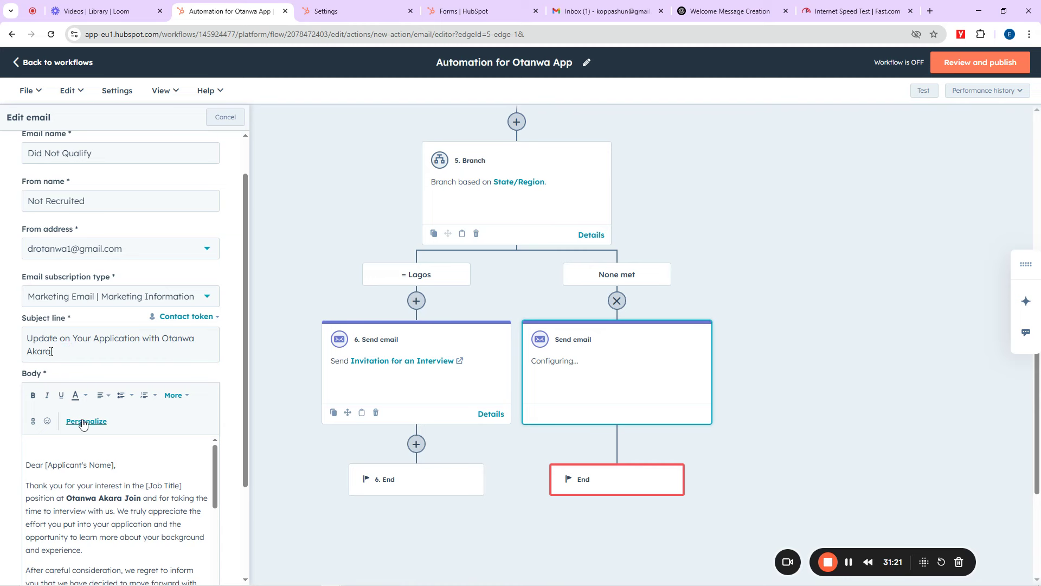
pyautogui.scroll(-2, 85, 418)
# Step: Replace [Applicant's Name] after Dear with the Contact owner First name token
pyautogui.moveTo(114, 358); pyautogui.dragTo(46, 360)
pyautogui.press('BackSpace')
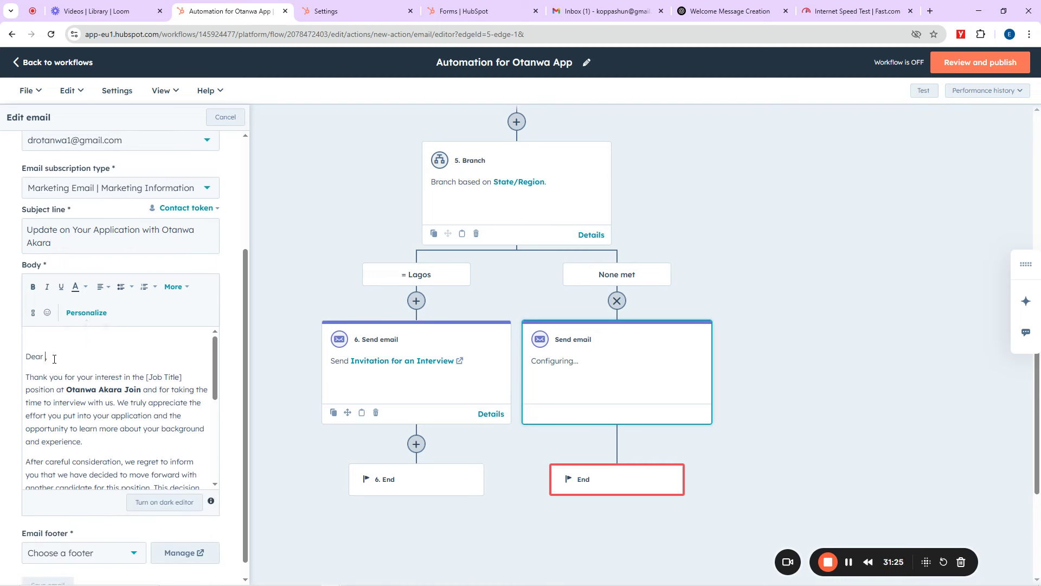
pyautogui.click(86, 313)
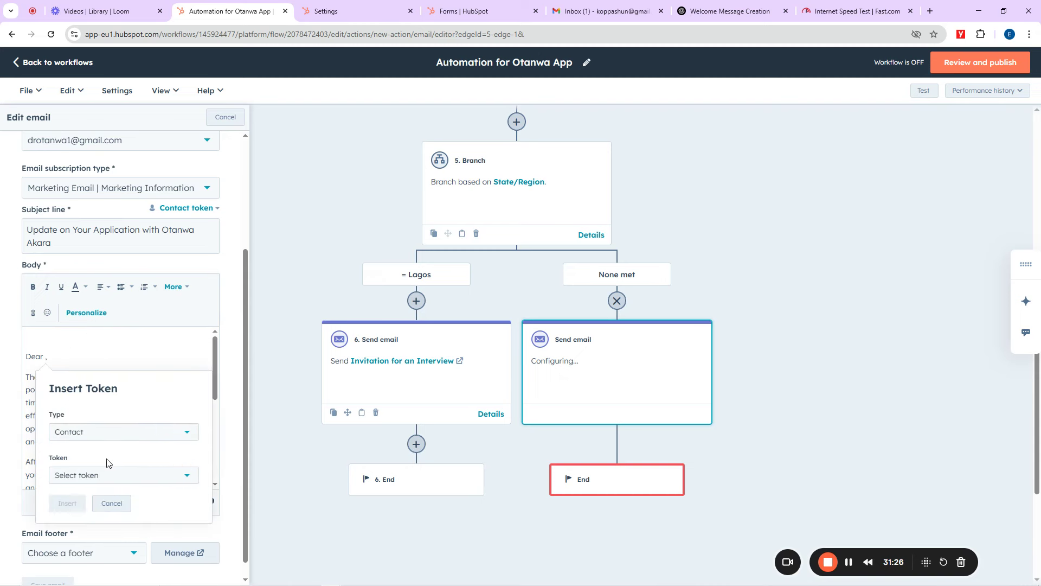
pyautogui.click(93, 477)
pyautogui.scroll(-5, 109, 429)
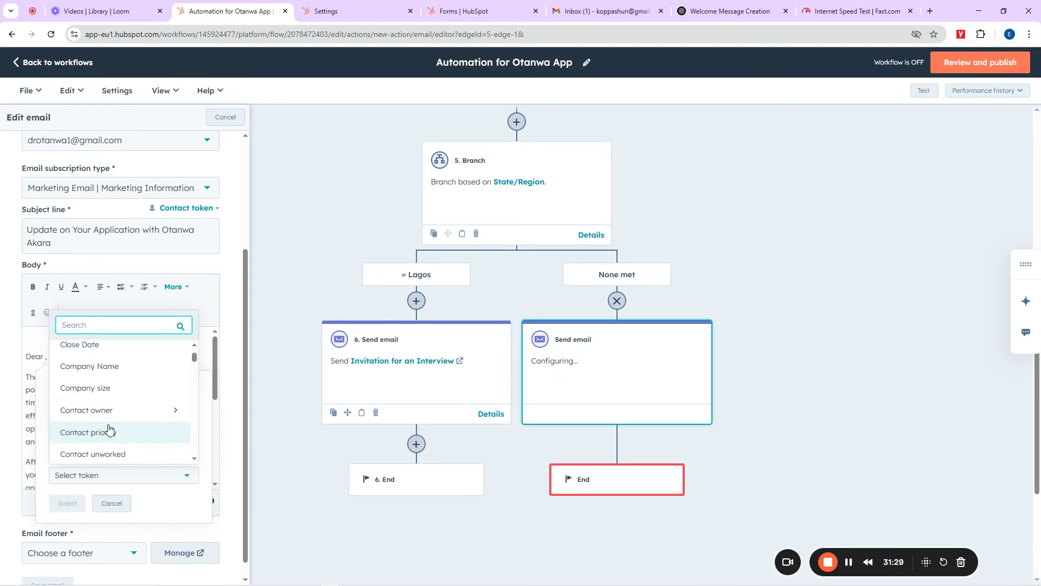
pyautogui.scroll(-5, 109, 428)
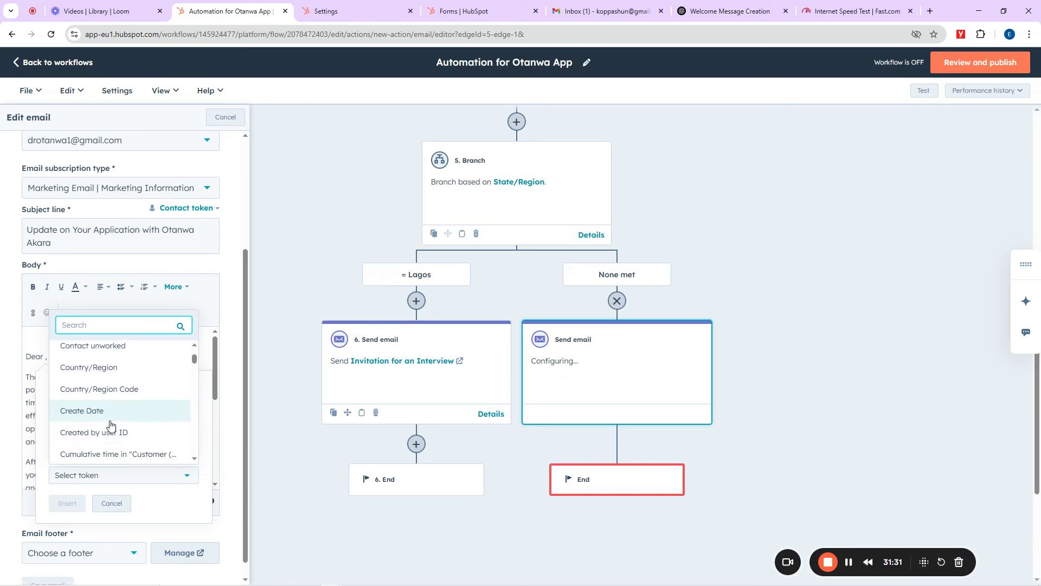
pyautogui.scroll(10, 111, 425)
pyautogui.scroll(-2, 110, 427)
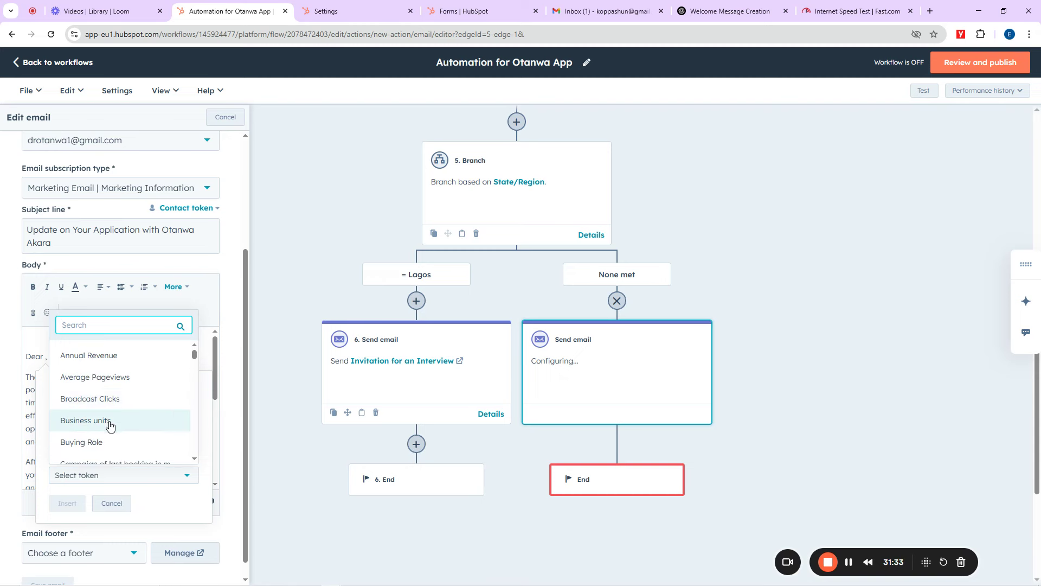
pyautogui.scroll(-3, 110, 426)
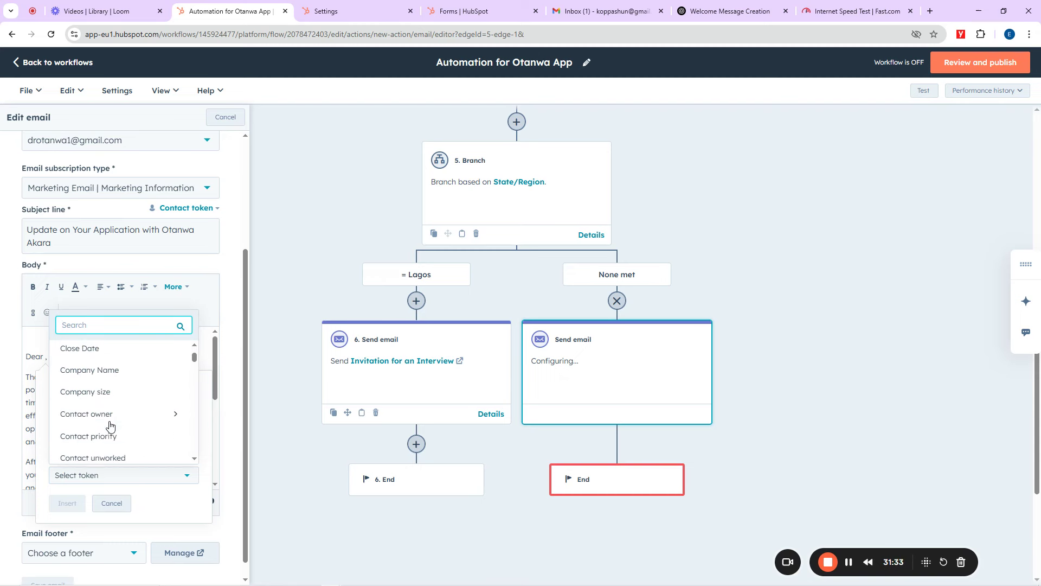
pyautogui.click(114, 367)
pyautogui.click(106, 480)
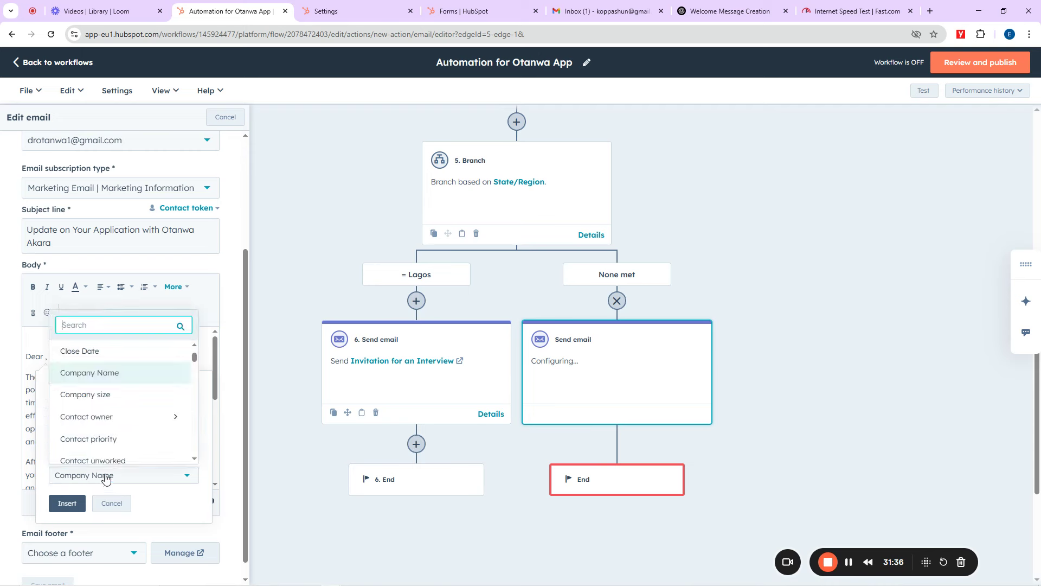
pyautogui.click(121, 418)
pyautogui.click(138, 366)
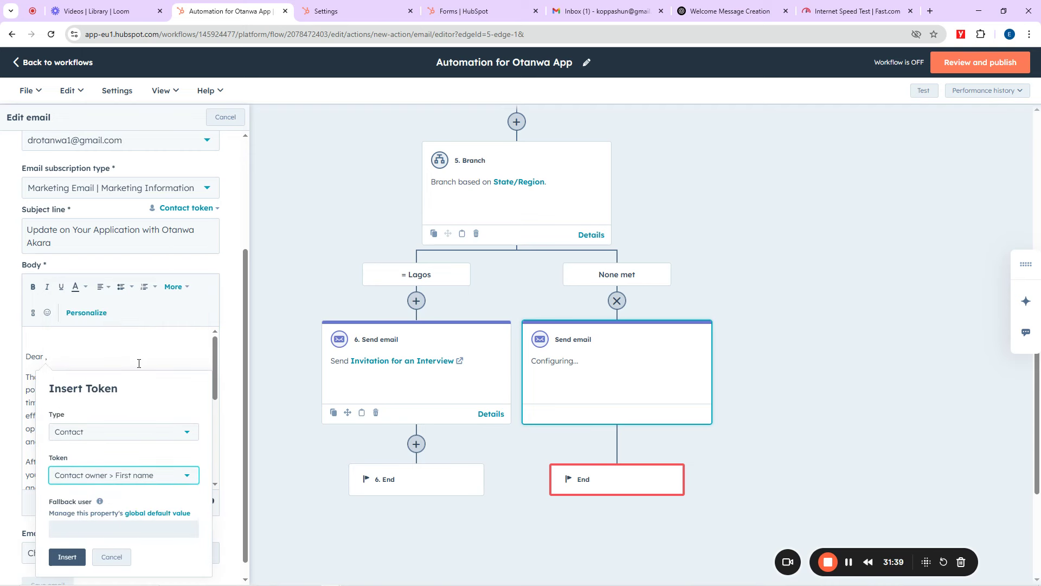
pyautogui.click(67, 556)
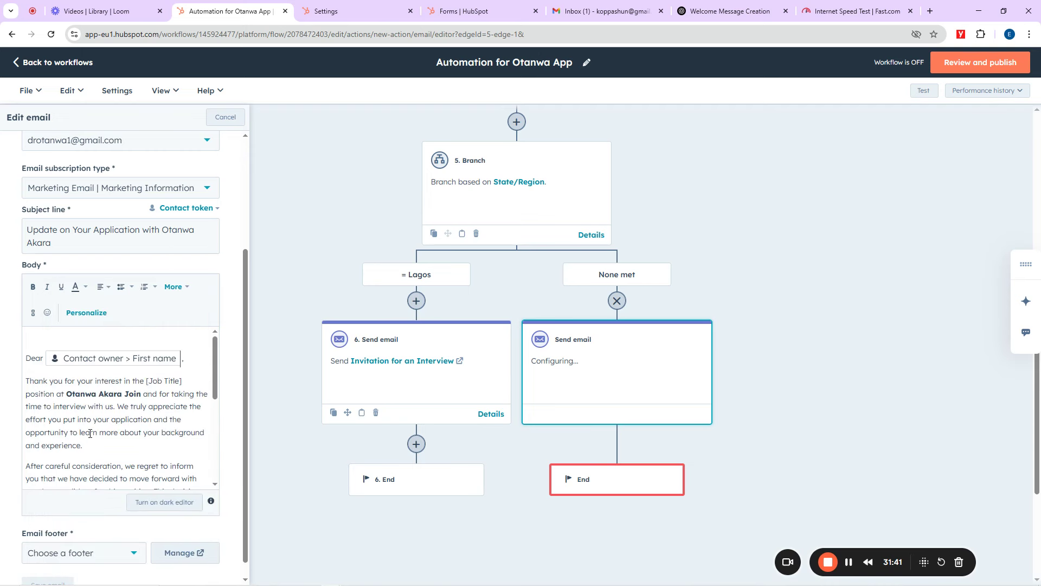
# Step: Choose the (default) email footer and save the 'Did Not Qualify' email
pyautogui.scroll(-6, 117, 425)
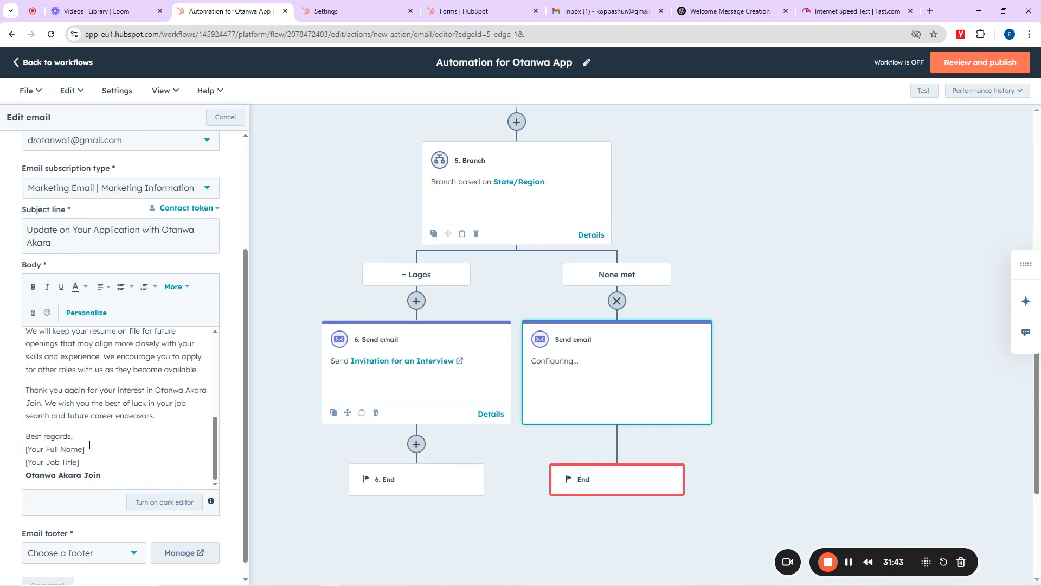
pyautogui.scroll(-1, 235, 395)
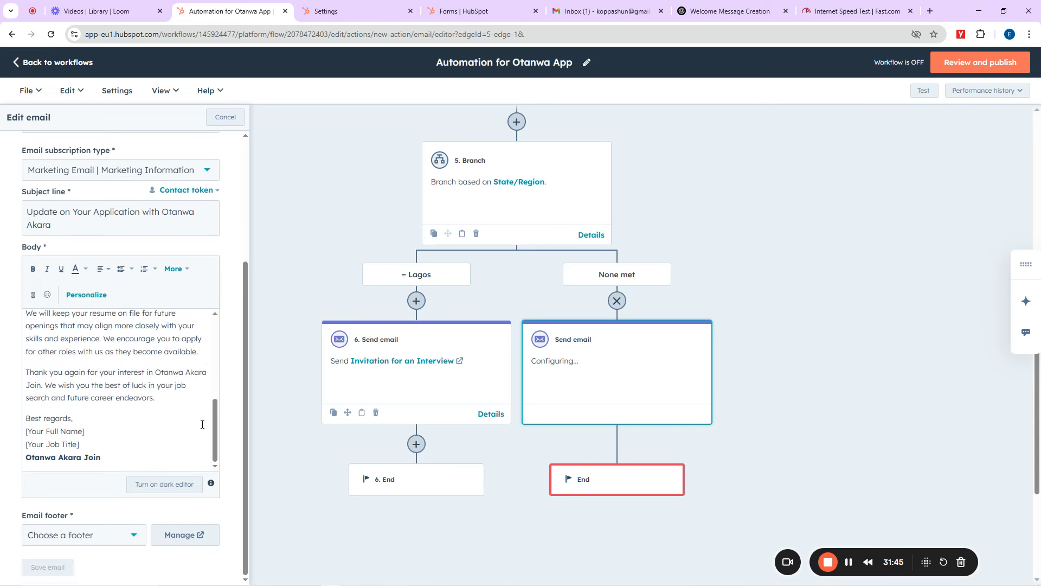
pyautogui.click(78, 537)
pyautogui.click(71, 564)
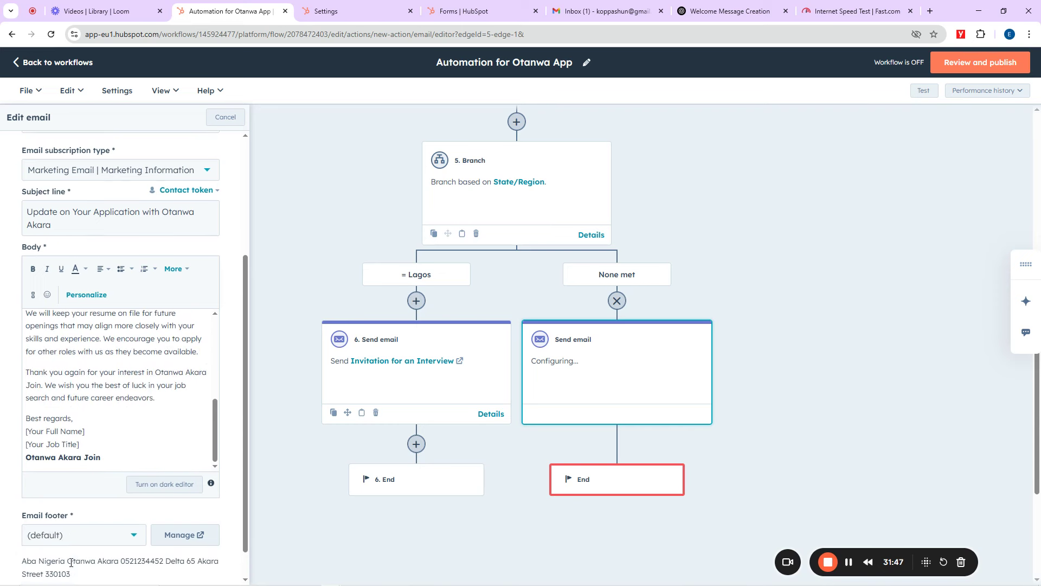
pyautogui.scroll(-1, 82, 561)
pyautogui.click(52, 569)
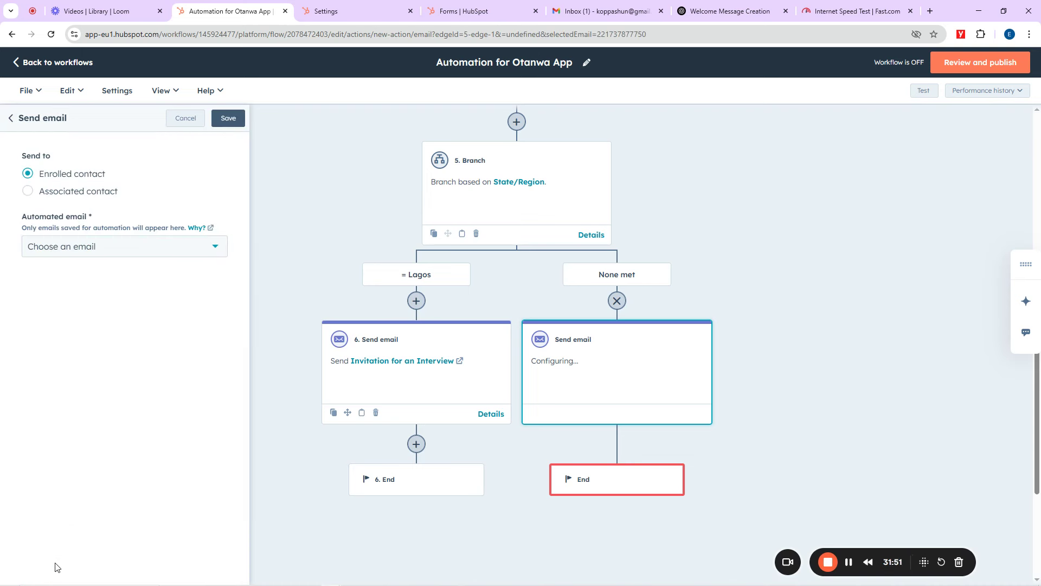
# Step: Pick 'Did Not Qualify' as the automated email for the None met step and save
pyautogui.click(75, 253)
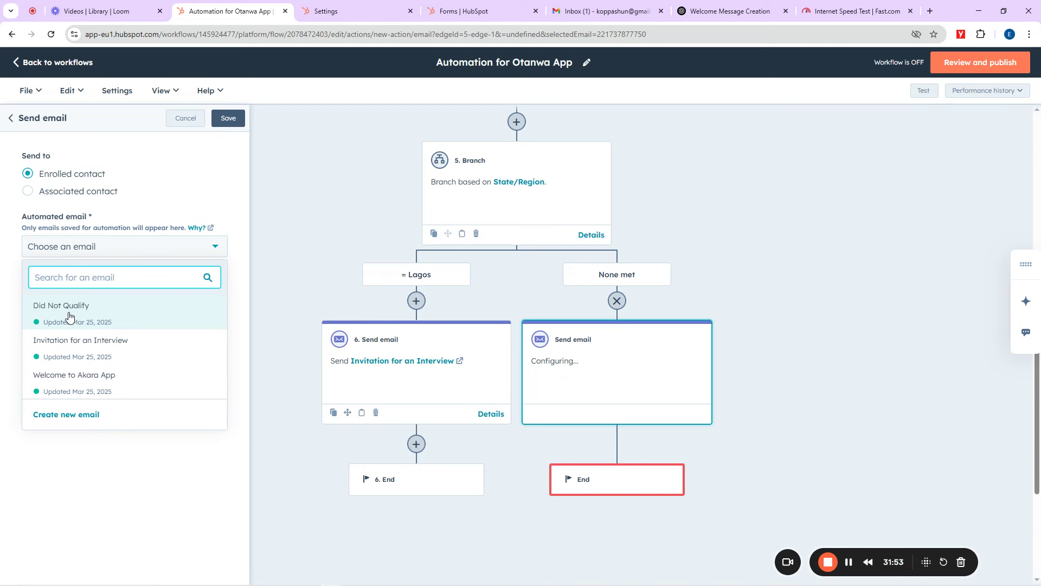
pyautogui.click(71, 316)
pyautogui.click(228, 119)
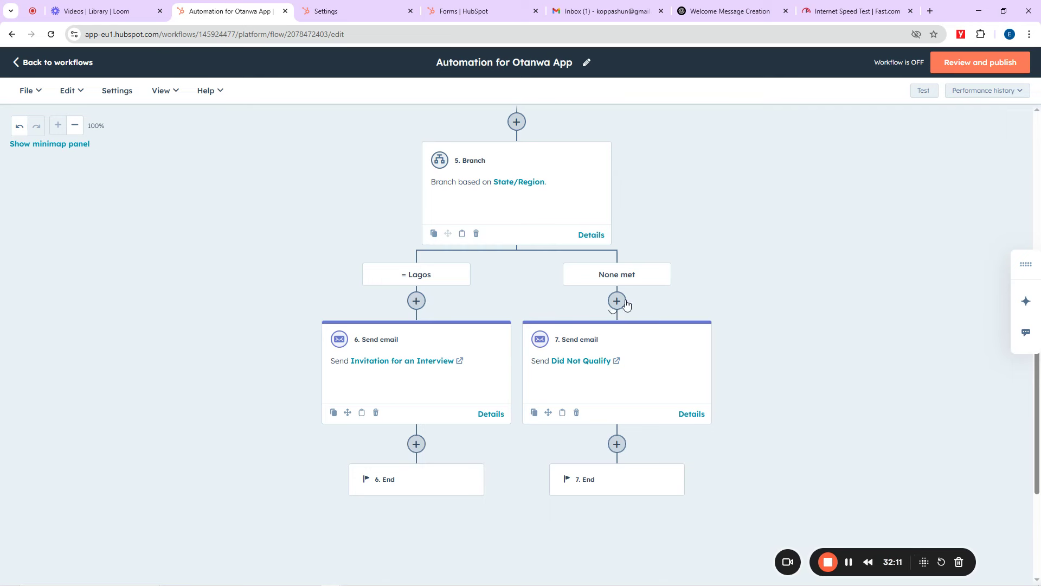
# Step: Insert a 'For a set amount of time' Delay of 15 minutes at the top of the Lagos branch
pyautogui.click(416, 301)
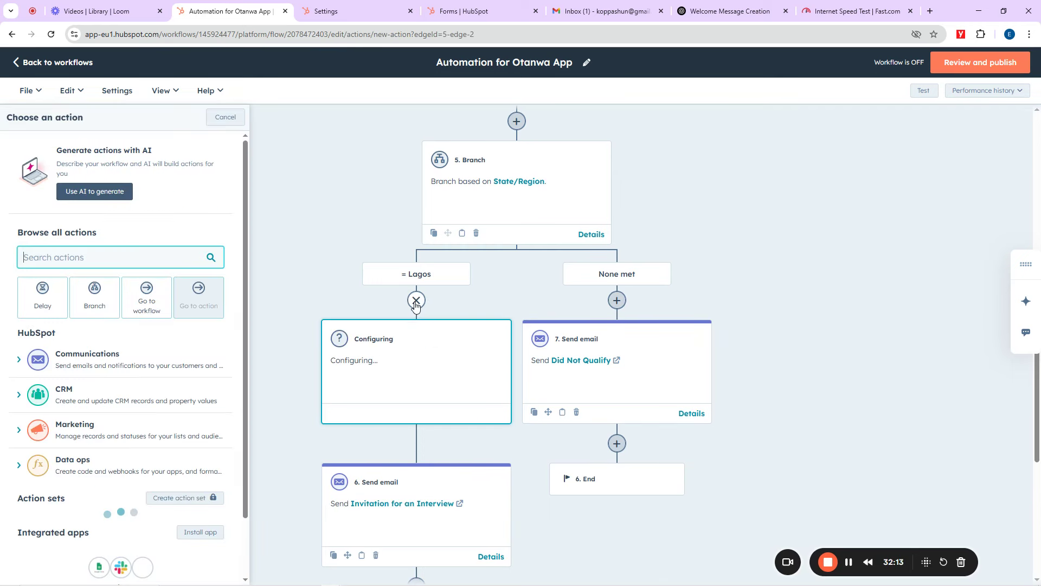
pyautogui.click(52, 293)
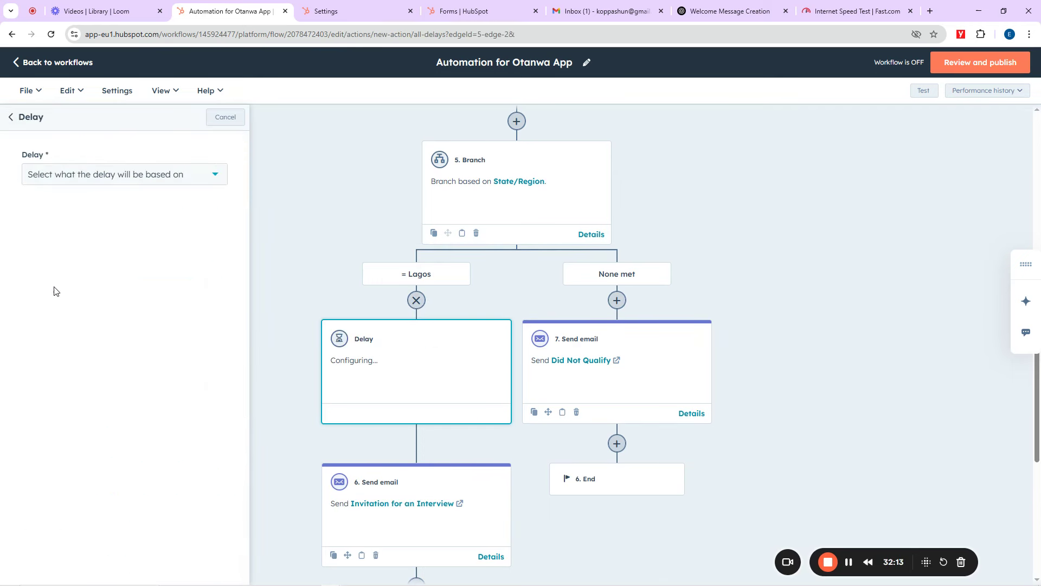
pyautogui.click(106, 174)
pyautogui.scroll(-1, 83, 255)
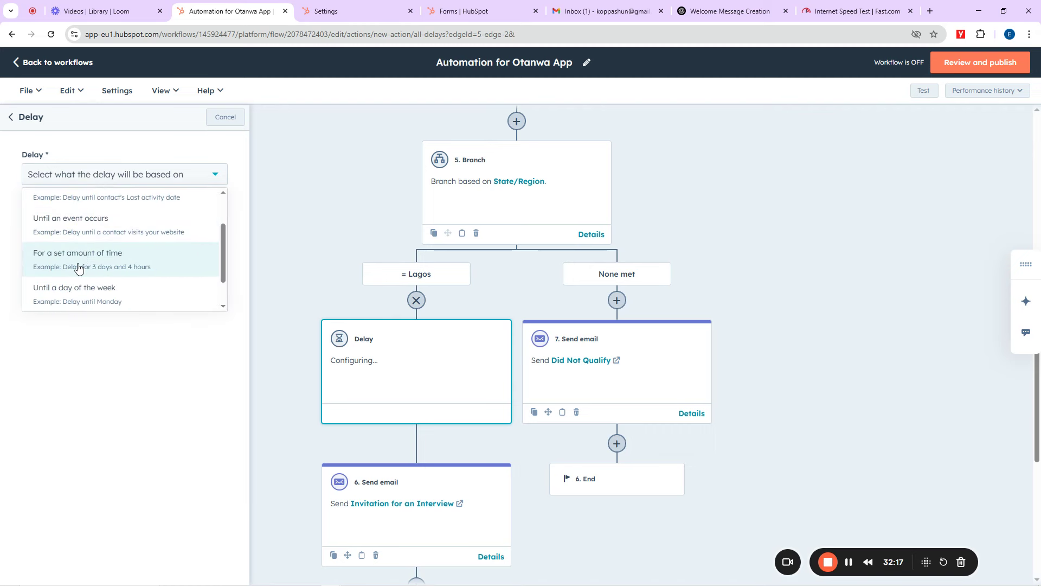
pyautogui.click(83, 257)
pyautogui.click(25, 253)
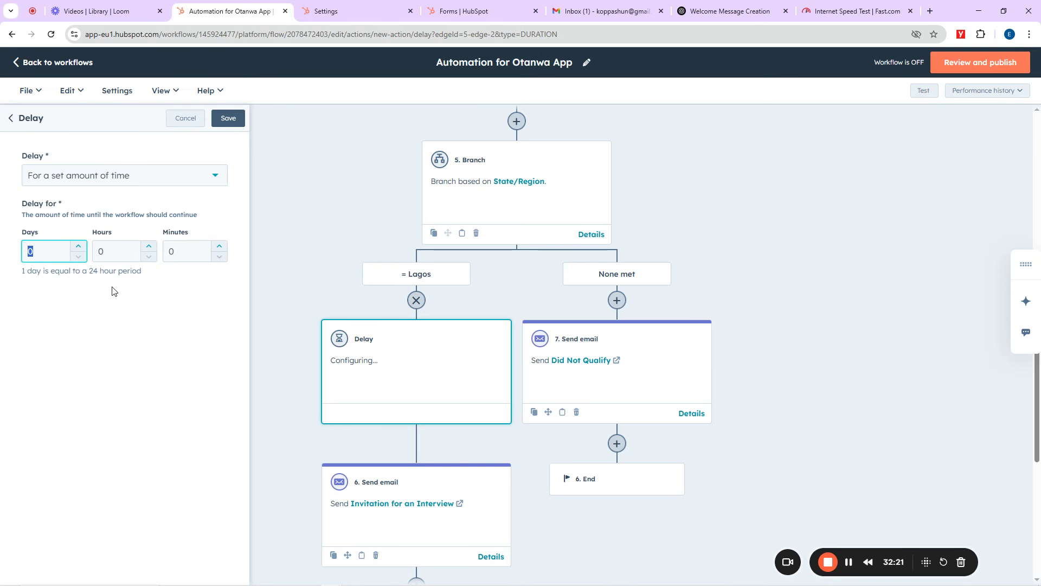
pyautogui.click(165, 257)
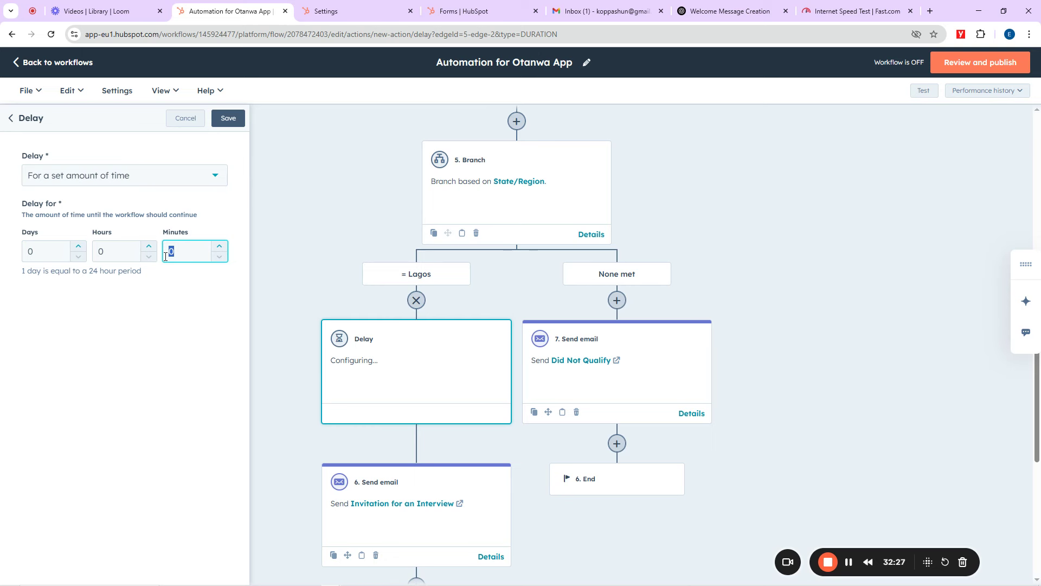
pyautogui.click(228, 117)
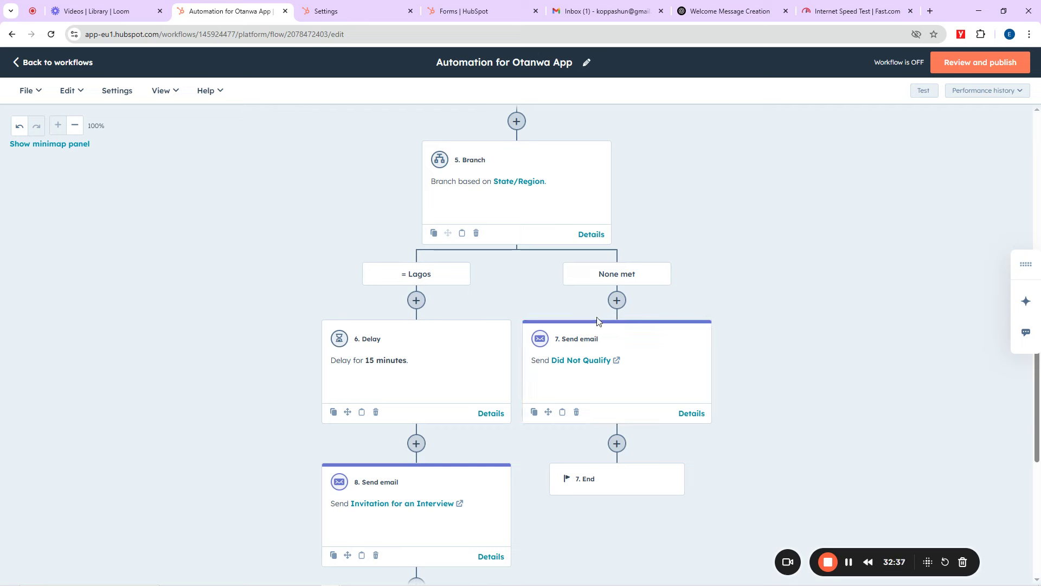
pyautogui.click(617, 300)
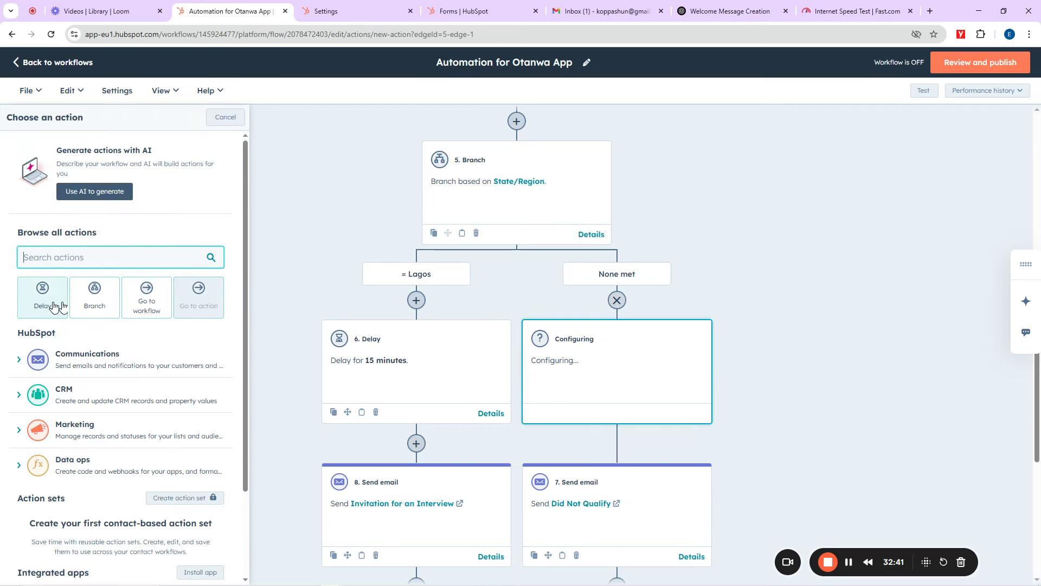
pyautogui.click(46, 305)
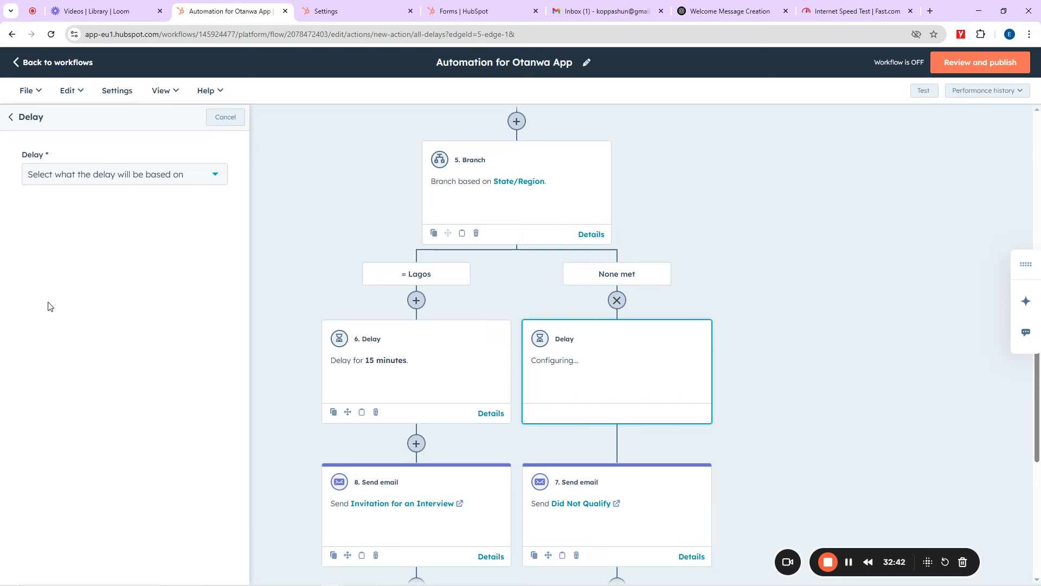
pyautogui.click(133, 179)
pyautogui.scroll(-1, 94, 256)
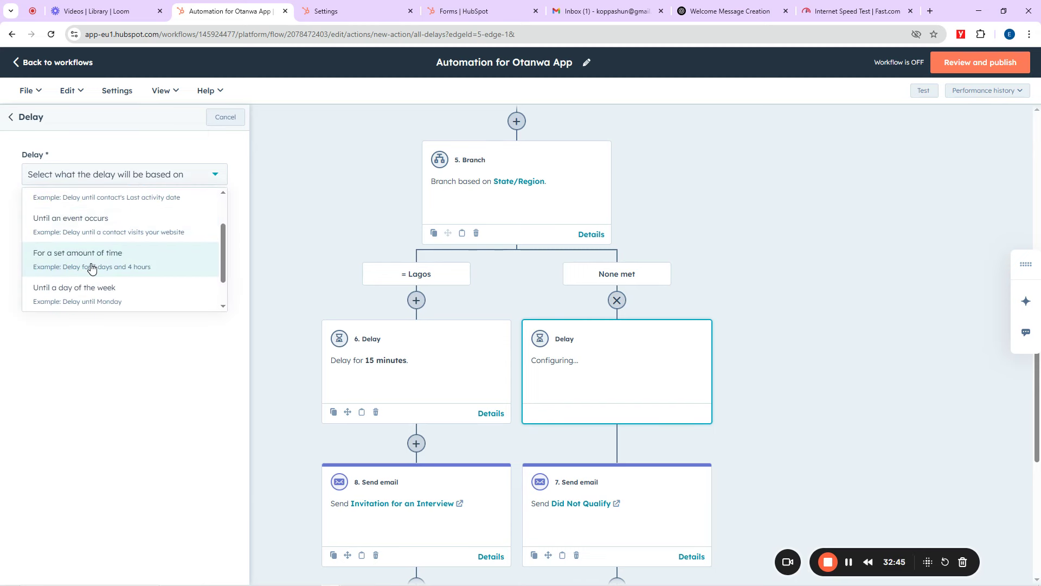
pyautogui.click(93, 265)
pyautogui.doubleClick(170, 253)
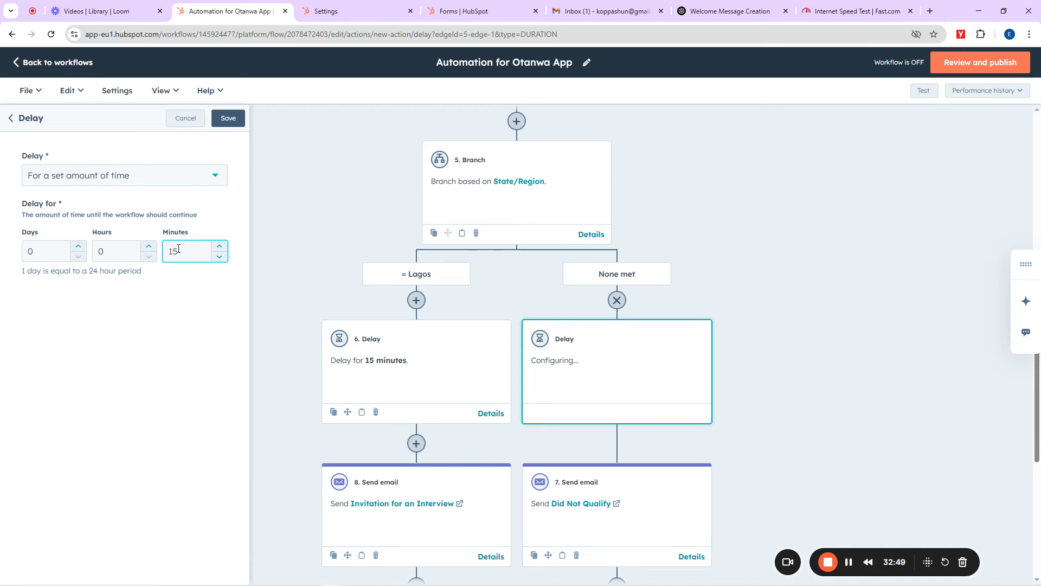
pyautogui.click(228, 119)
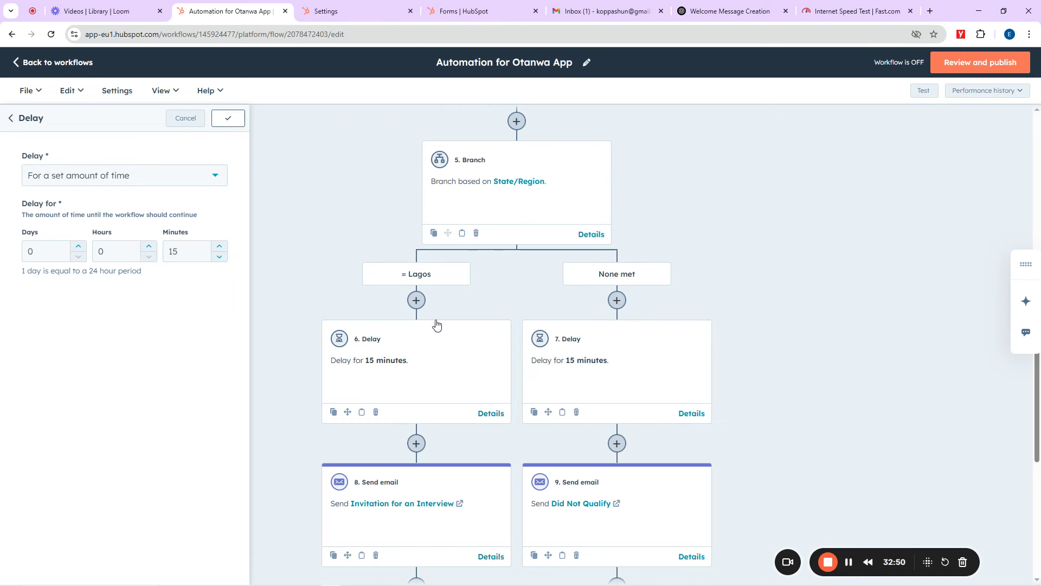
pyautogui.scroll(-2, 724, 348)
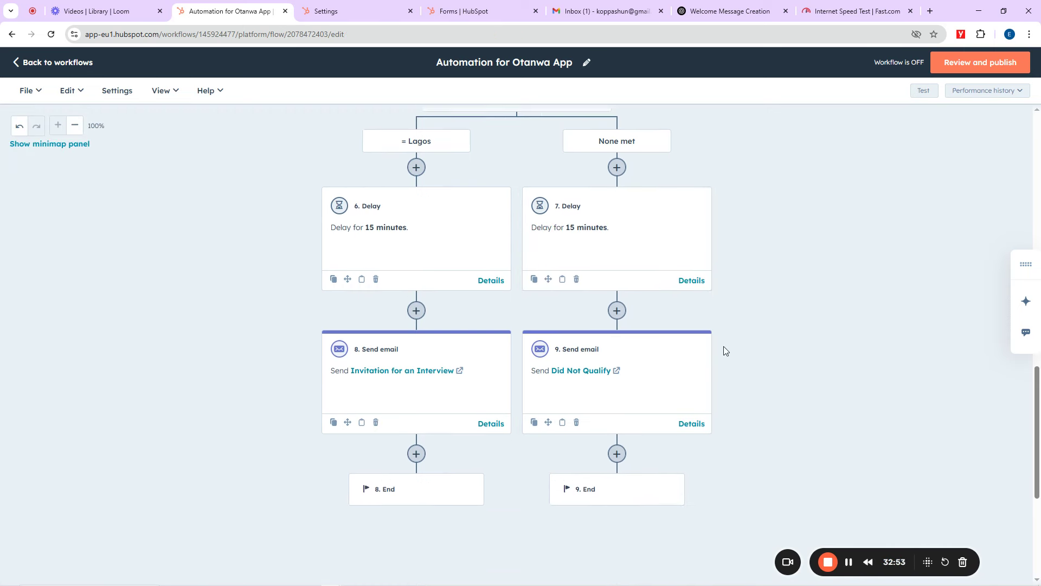
pyautogui.scroll(-3, 725, 350)
pyautogui.scroll(6, 721, 348)
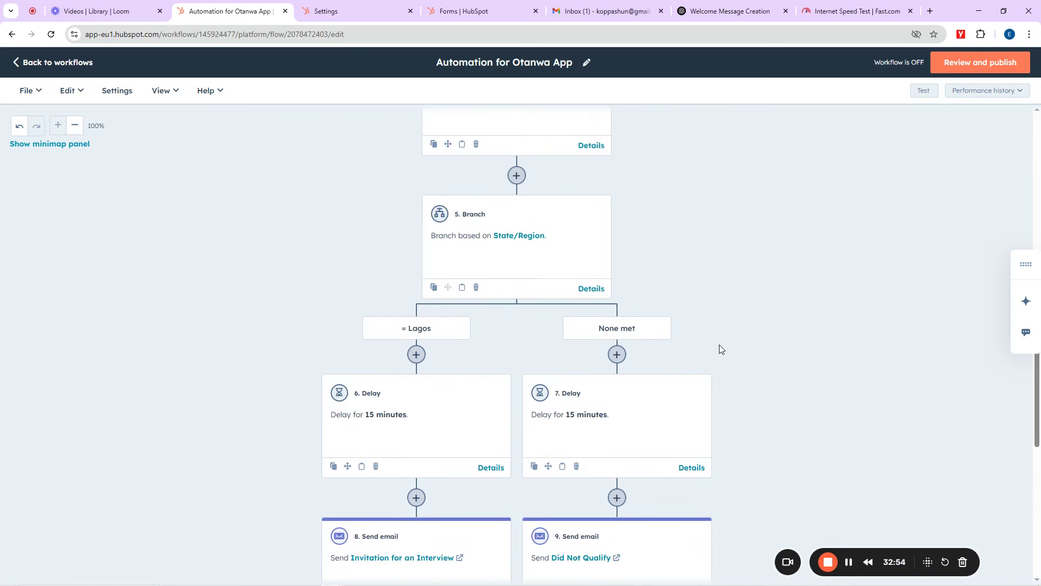
pyautogui.scroll(10, 719, 348)
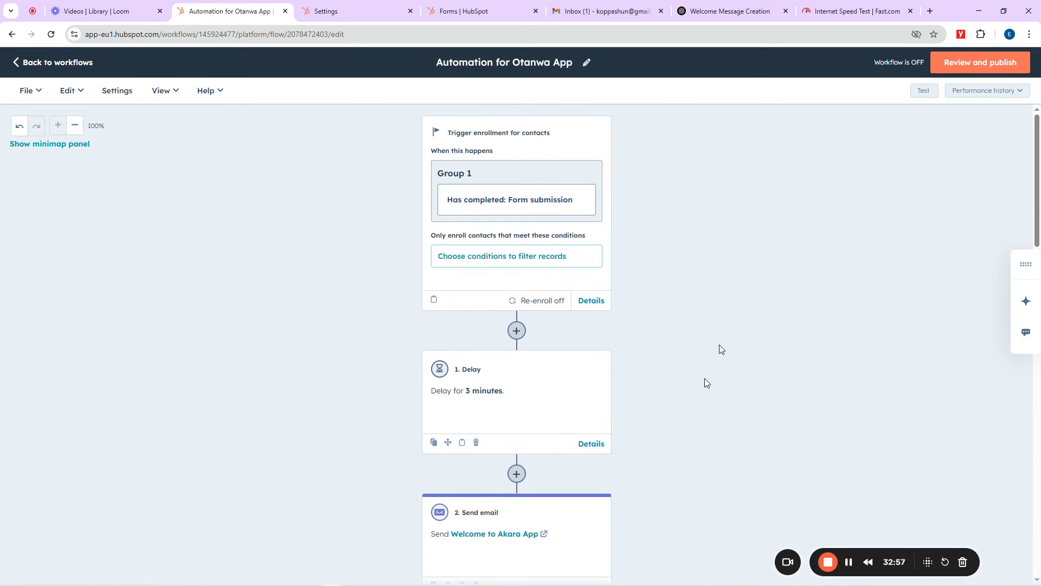
pyautogui.scroll(-15, 623, 383)
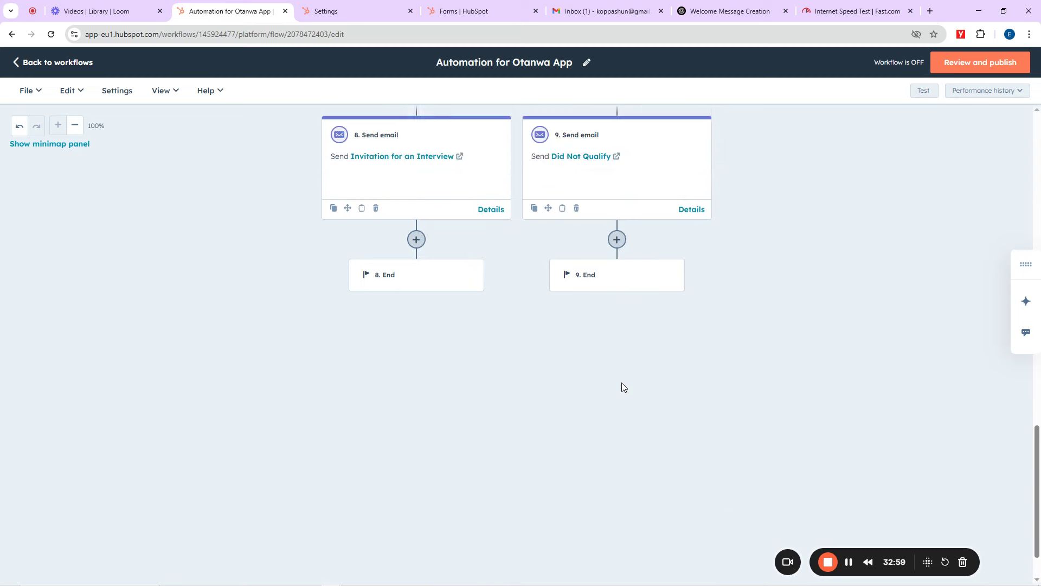
pyautogui.scroll(15, 621, 384)
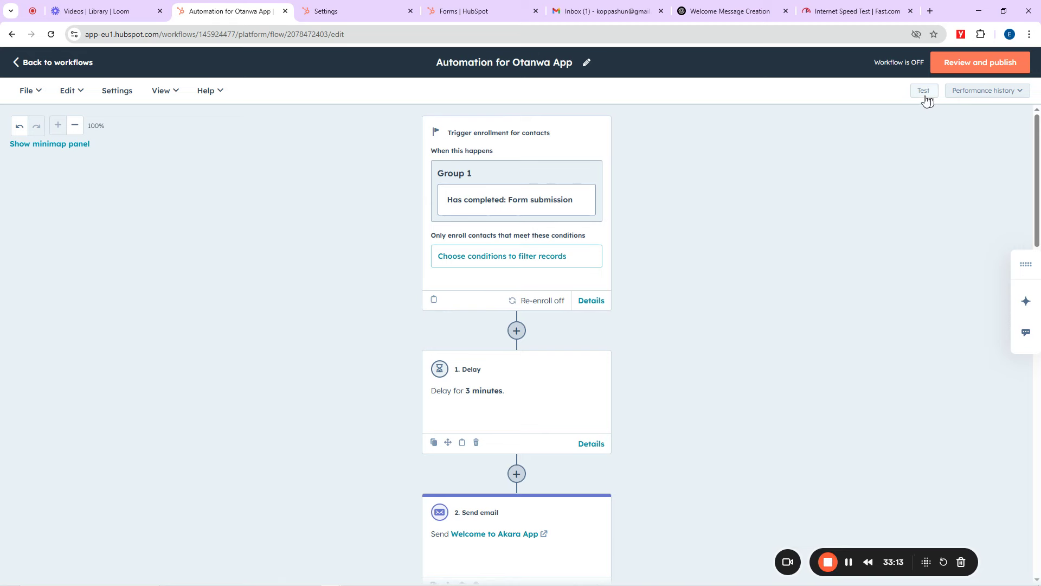
pyautogui.scroll(-9, 517, 426)
pyautogui.scroll(-1, 515, 426)
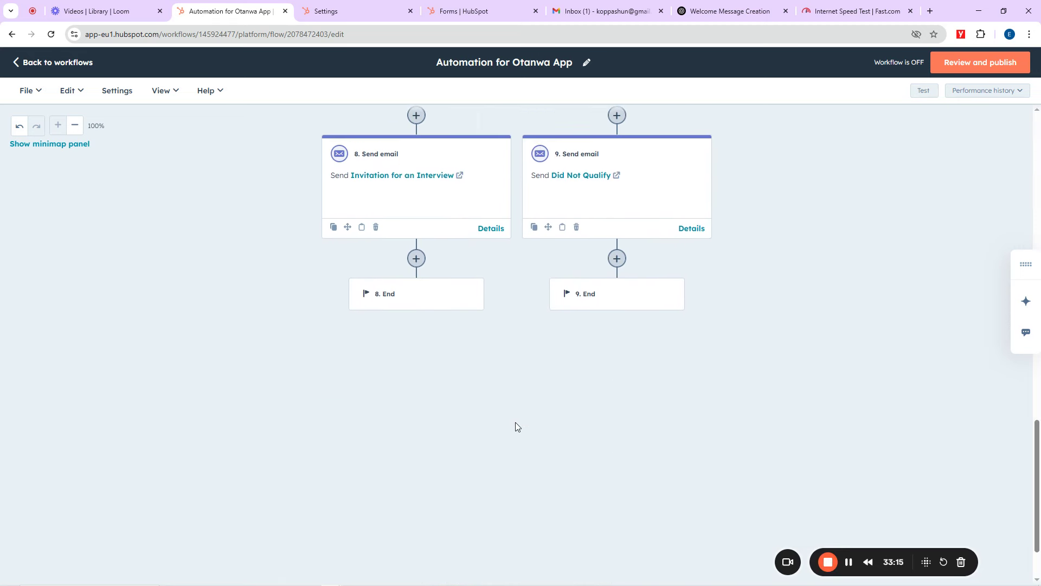
pyautogui.scroll(10, 516, 426)
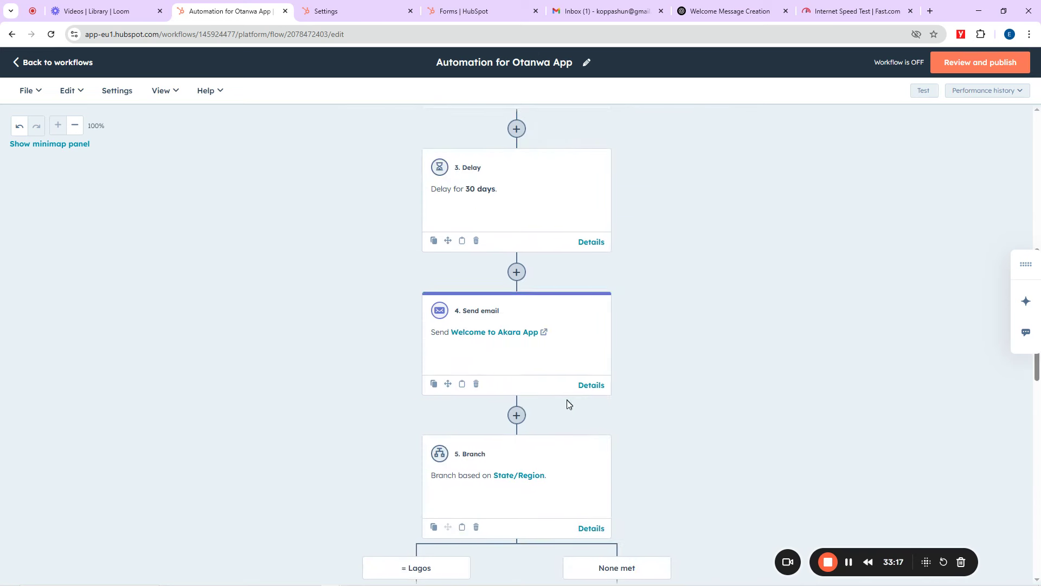
pyautogui.scroll(-9, 564, 410)
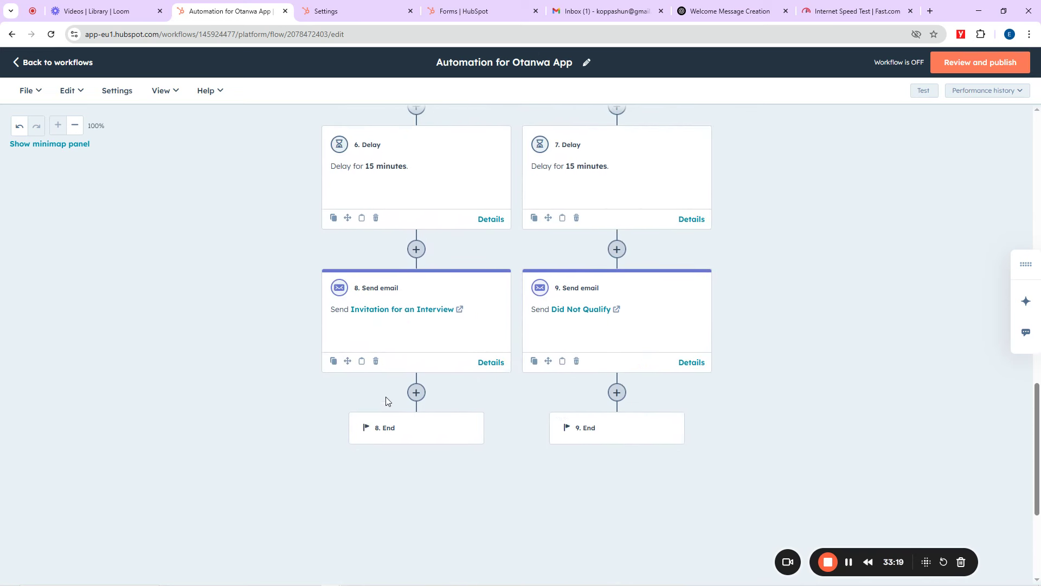
pyautogui.scroll(15, 507, 303)
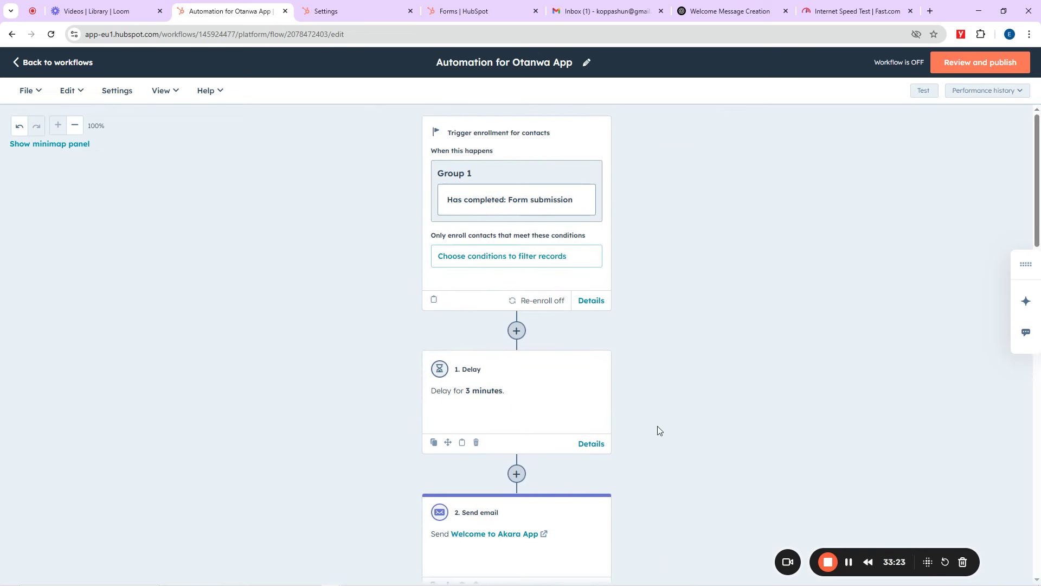
pyautogui.scroll(-12, 657, 427)
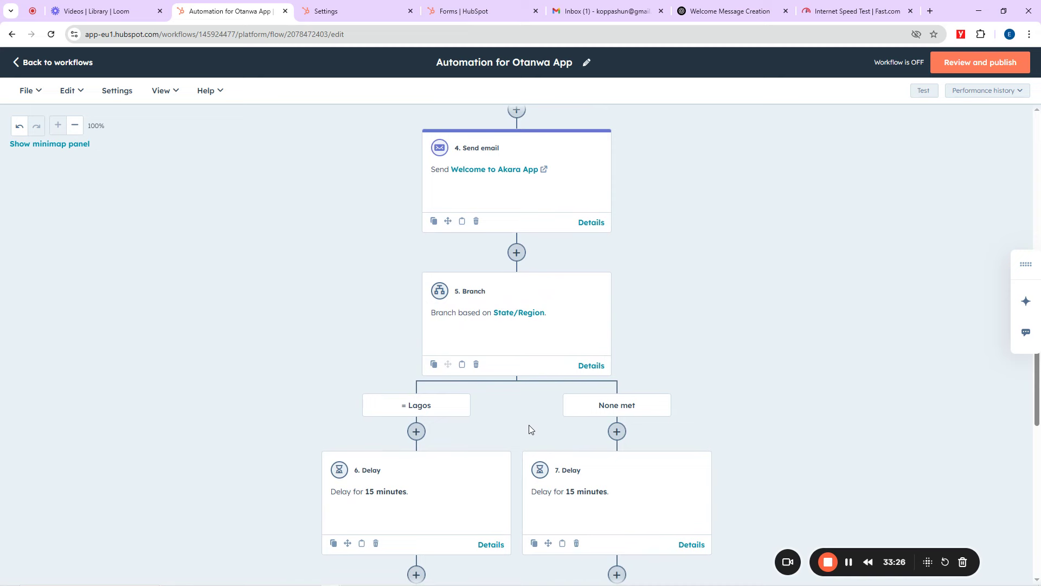
pyautogui.moveTo(411, 575)
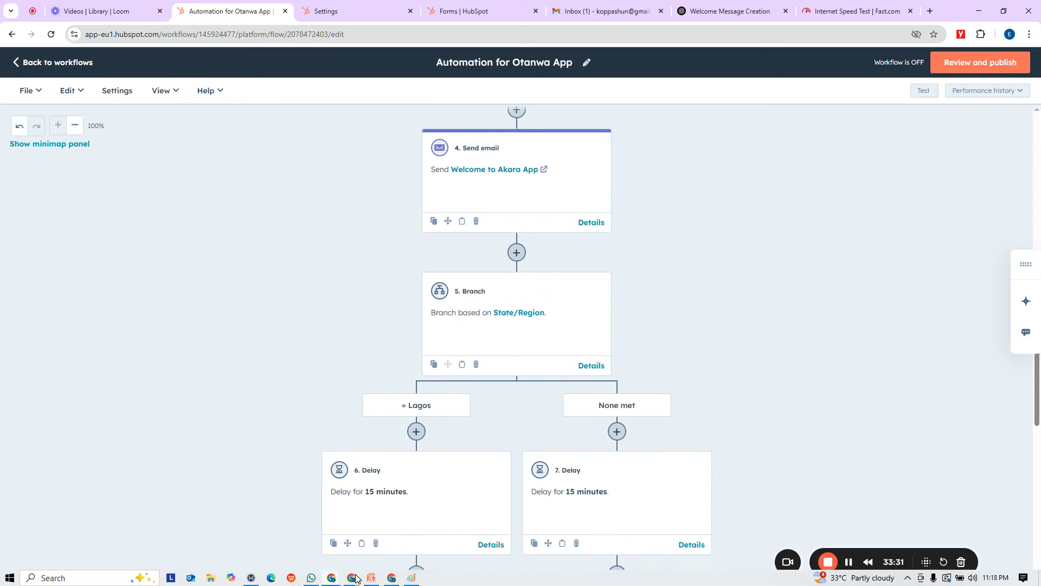
pyautogui.moveTo(353, 578)
pyautogui.click(258, 532)
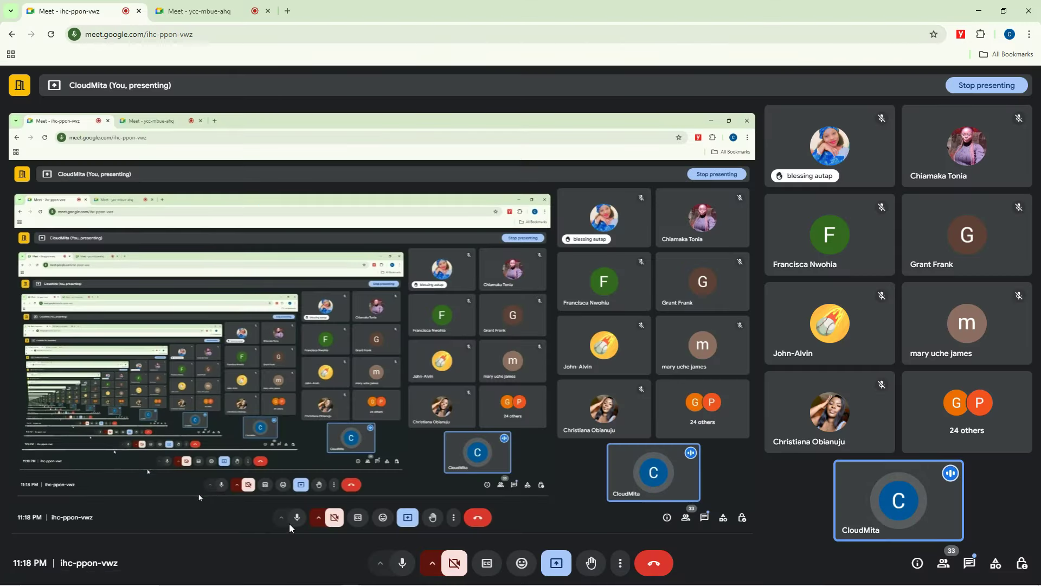
pyautogui.click(978, 11)
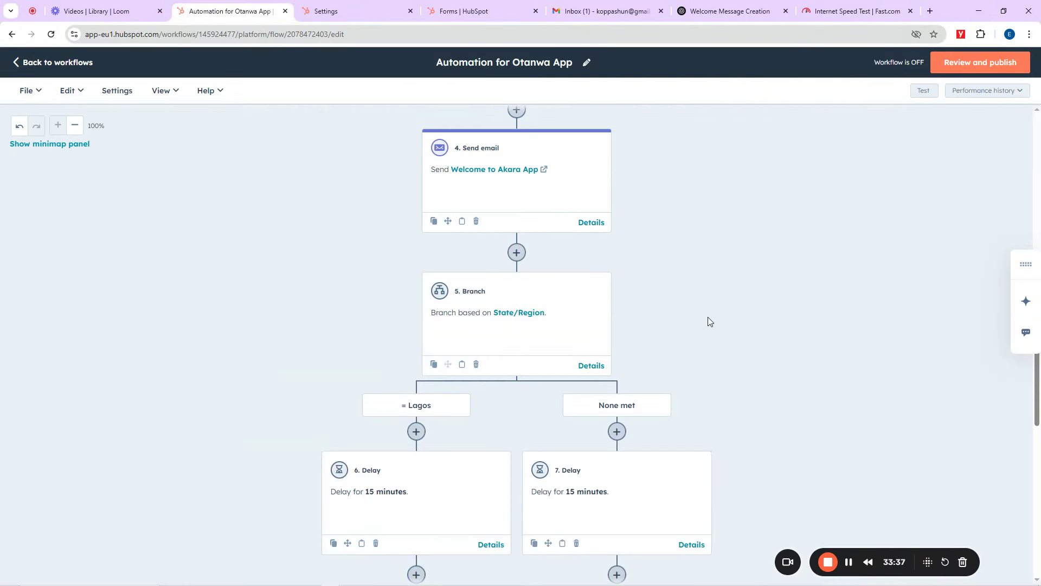
pyautogui.scroll(-4, 705, 323)
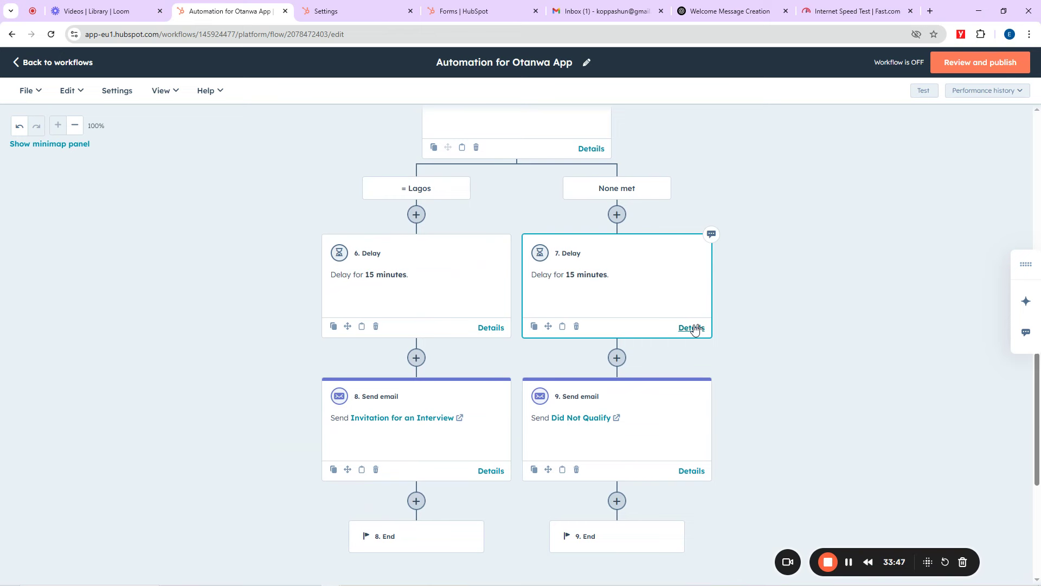
pyautogui.scroll(-5, 686, 333)
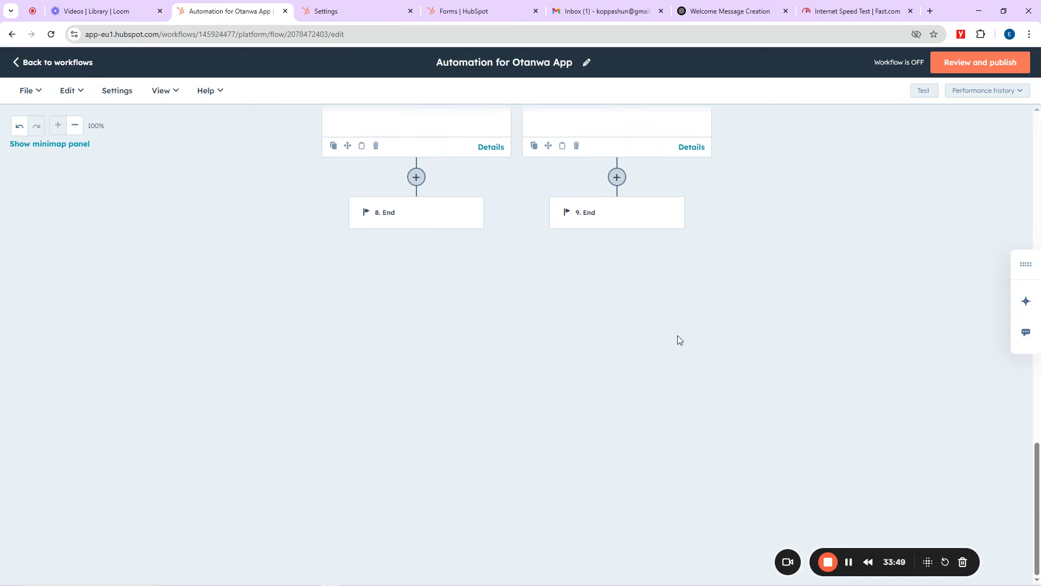
pyautogui.scroll(15, 449, 362)
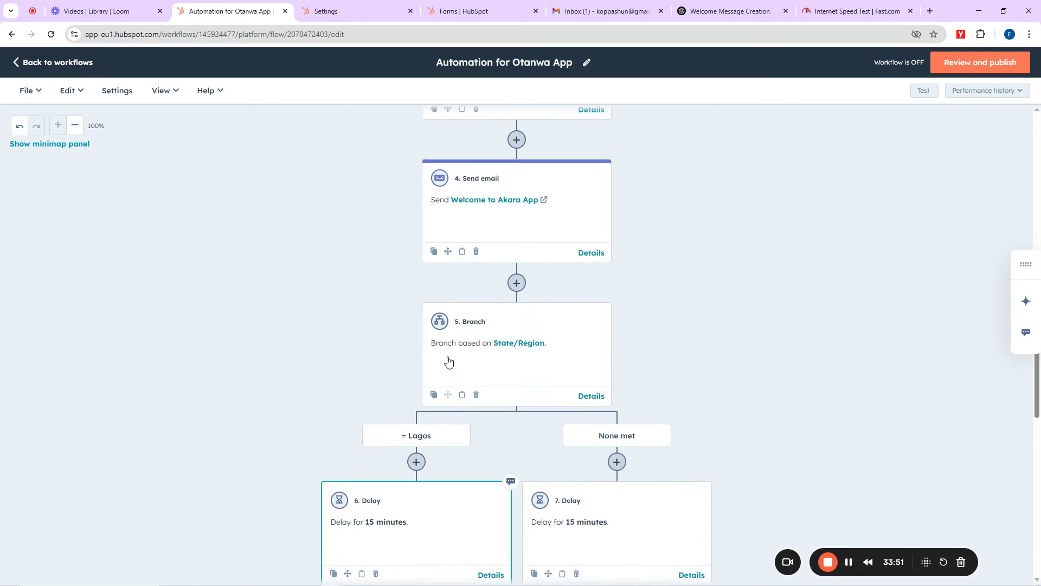
pyautogui.scroll(-15, 669, 309)
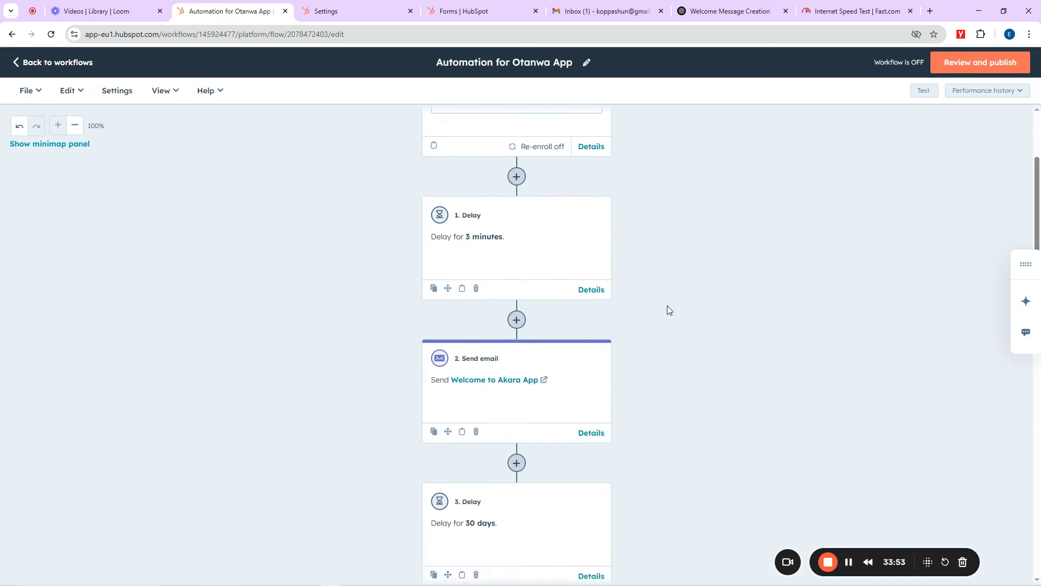
pyautogui.scroll(8, 549, 374)
pyautogui.scroll(10, 549, 374)
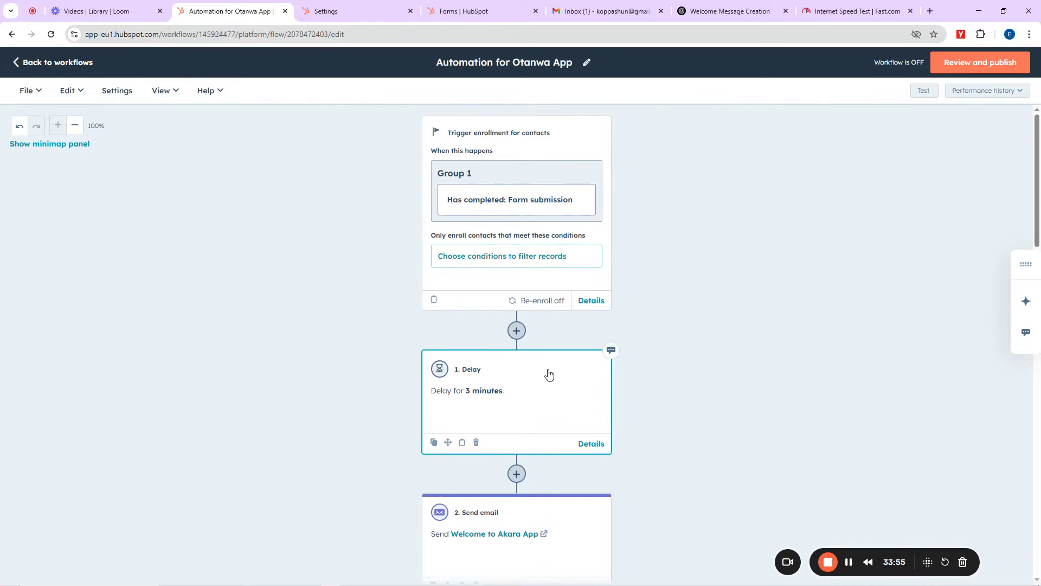
pyautogui.scroll(-15, 629, 401)
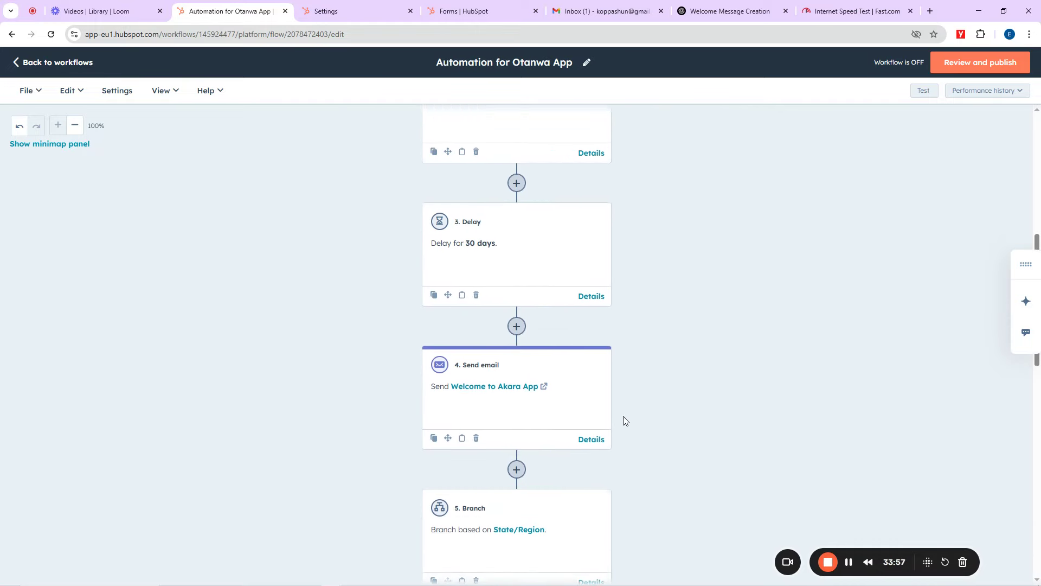
pyautogui.scroll(15, 688, 339)
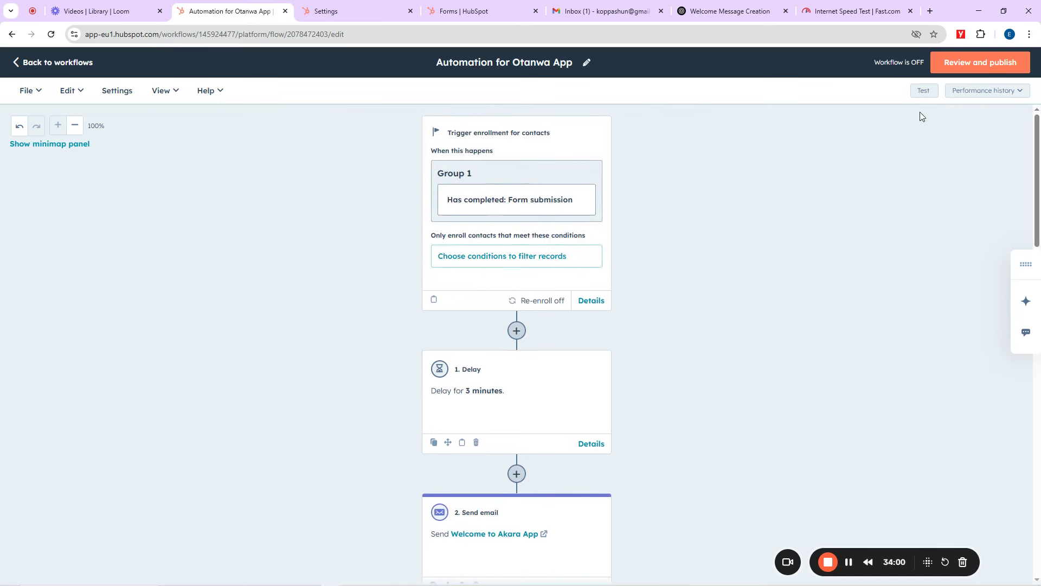
# Step: Test the workflow on the first sample contact, assuming it completes the trigger event
pyautogui.click(924, 91)
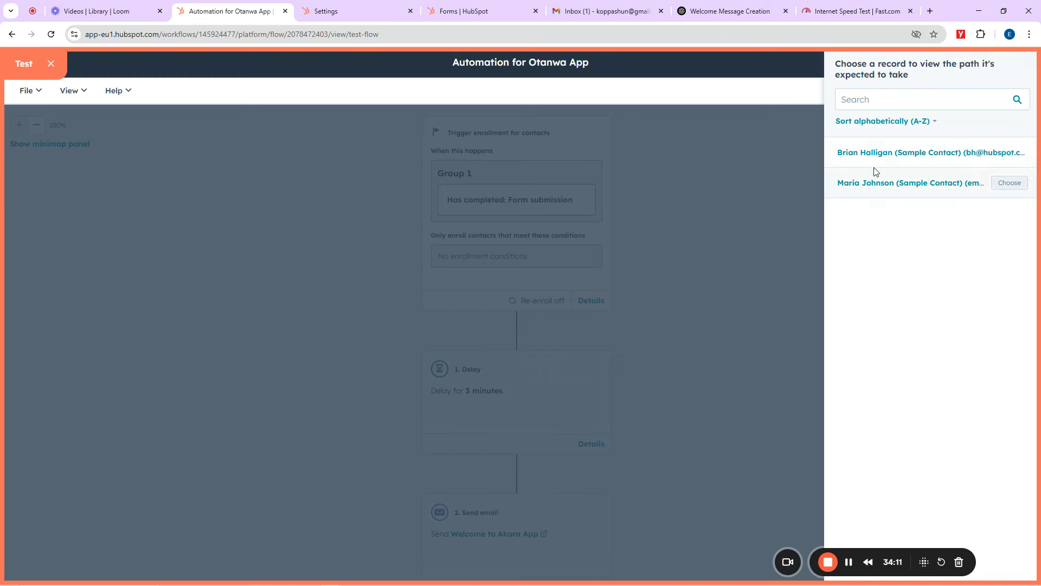
pyautogui.moveTo(886, 159)
pyautogui.click(1009, 153)
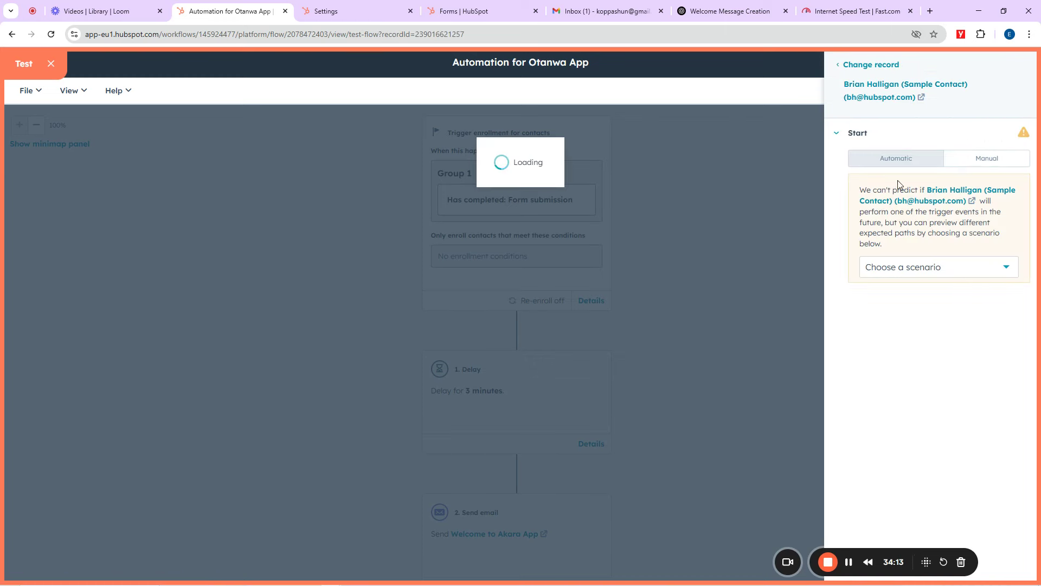
pyautogui.click(895, 269)
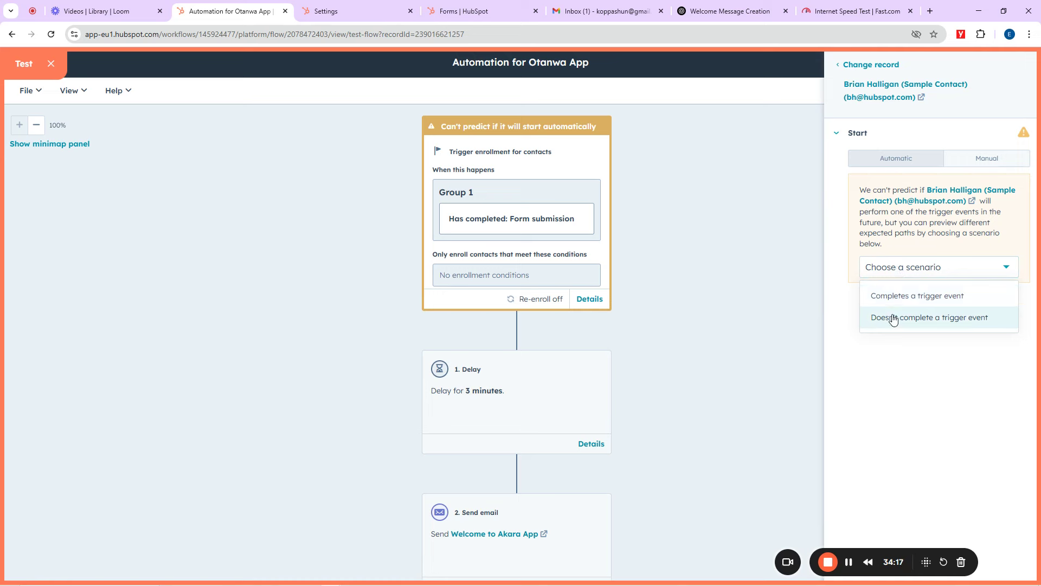
pyautogui.click(902, 297)
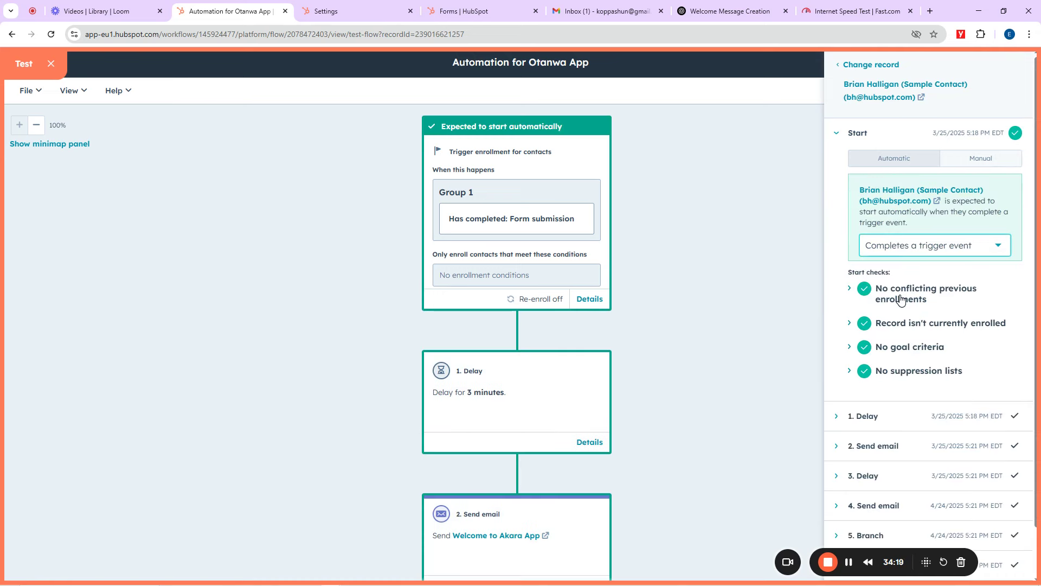
pyautogui.scroll(-1, 881, 319)
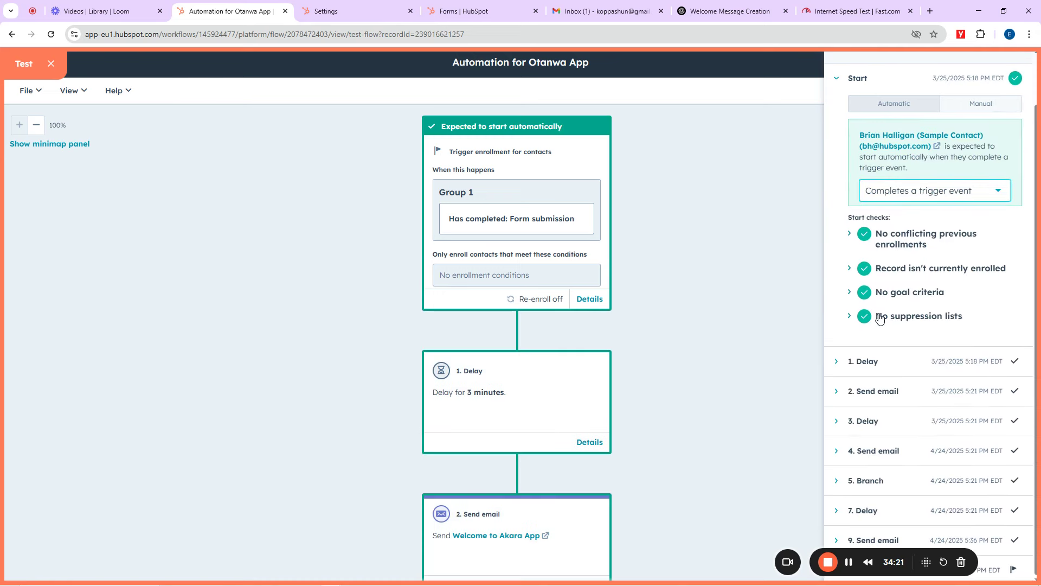
pyautogui.scroll(1, 881, 318)
pyautogui.scroll(-1, 893, 322)
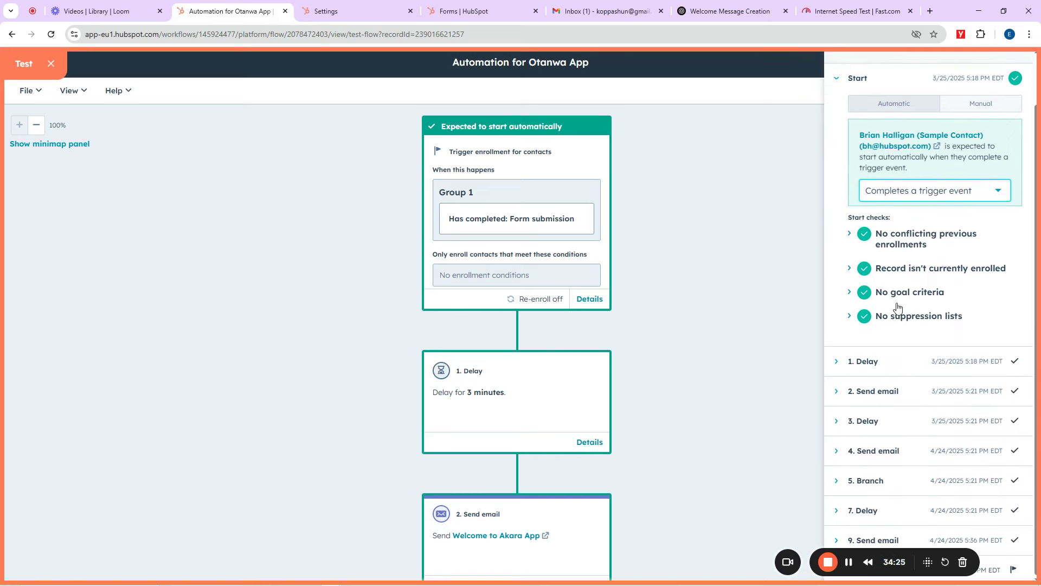
pyautogui.moveTo(889, 559); pyautogui.dragTo(129, 582)
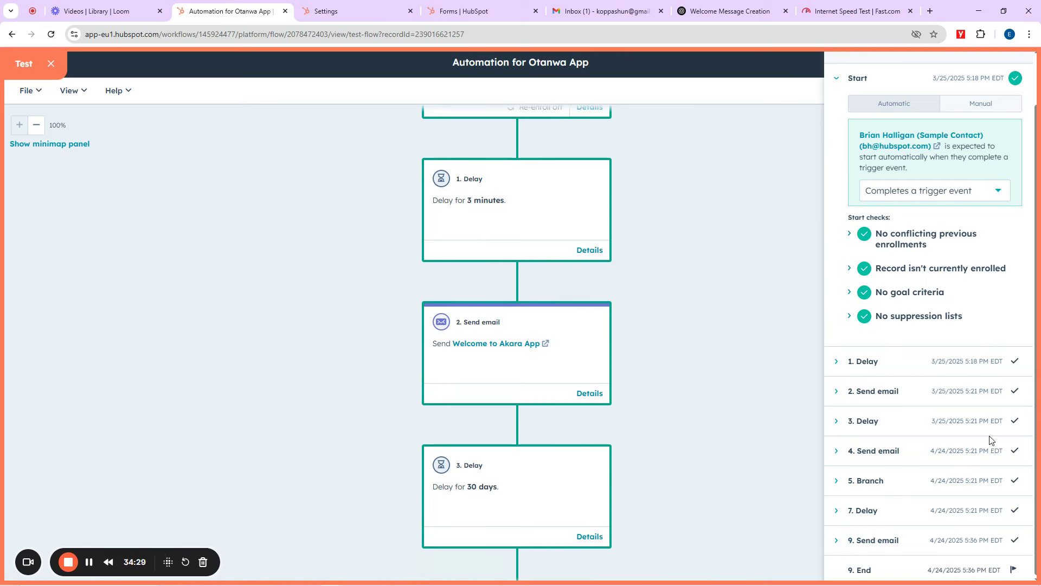
pyautogui.scroll(1, 963, 315)
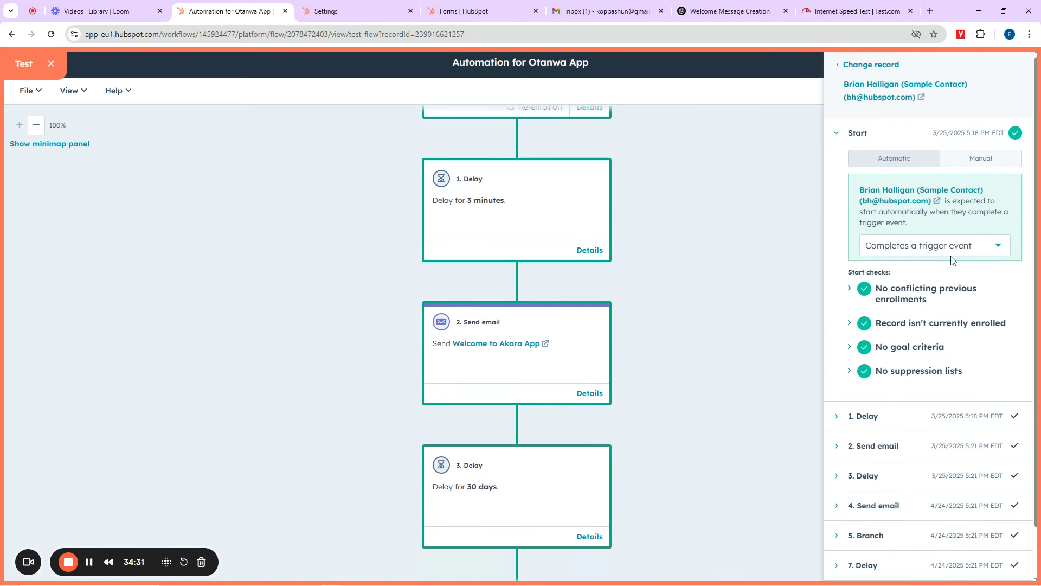
# Step: Preview the manual-start path, then return to choosing a test record
pyautogui.click(965, 159)
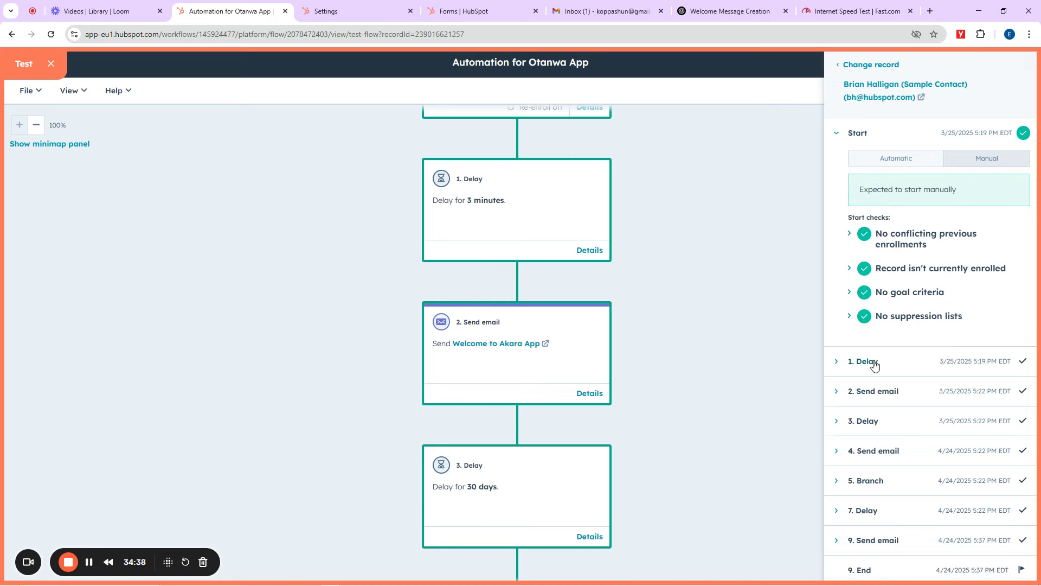
pyautogui.scroll(4, 651, 304)
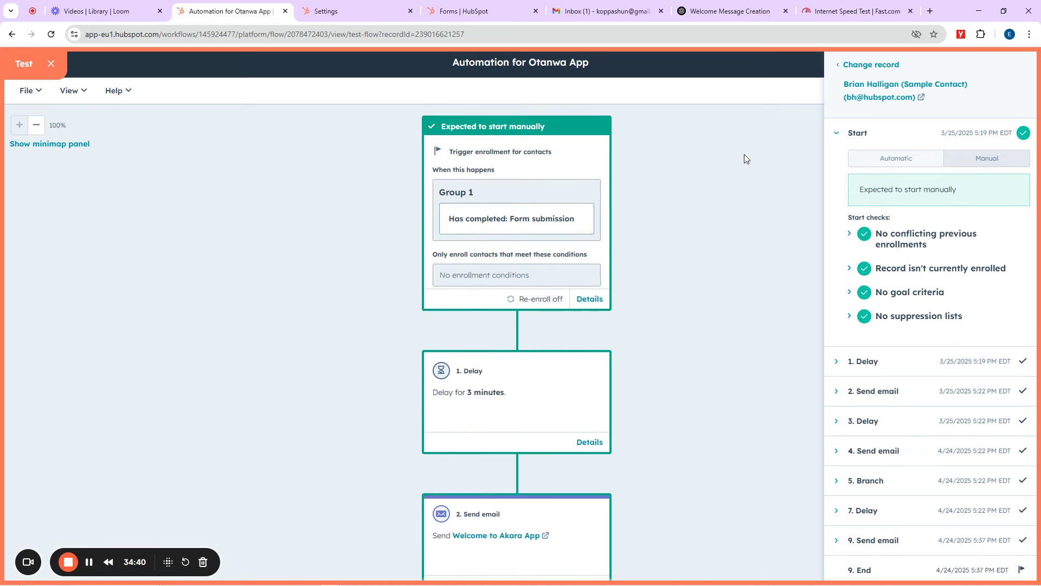
pyautogui.click(839, 64)
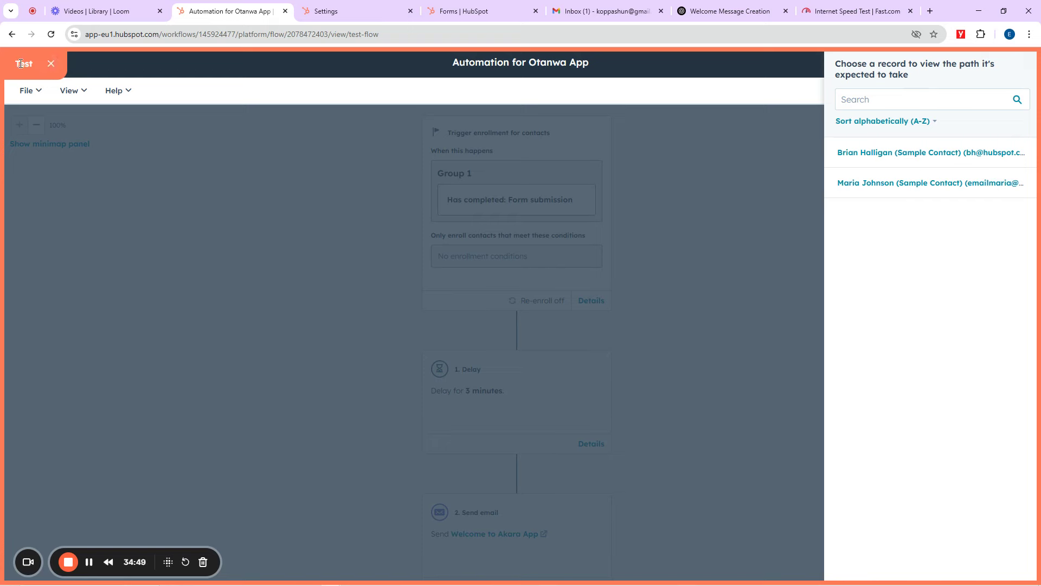
# Step: Exit test mode and step the review through timing, connections and workflow details
pyautogui.click(51, 63)
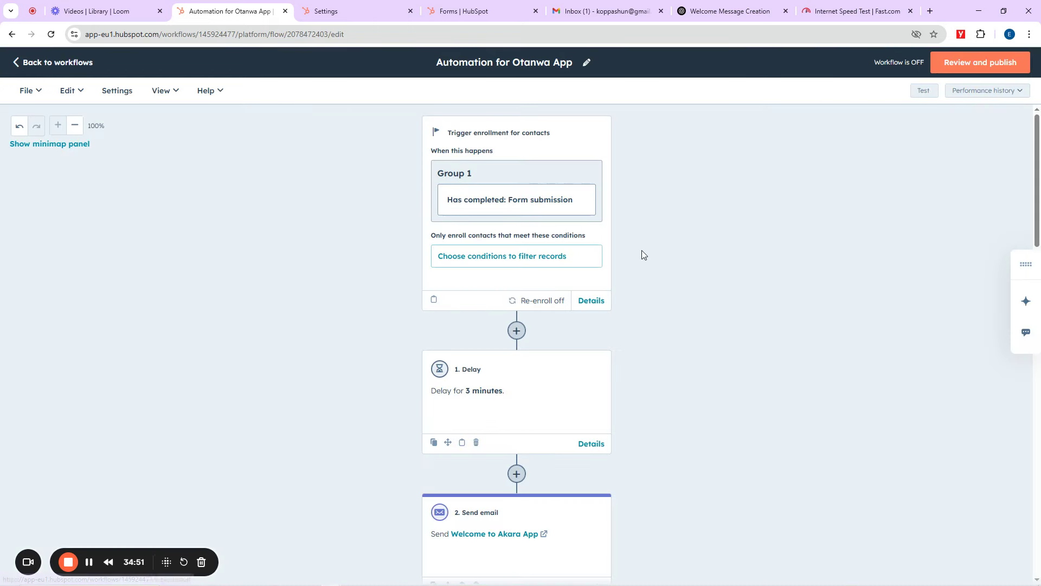
pyautogui.click(89, 562)
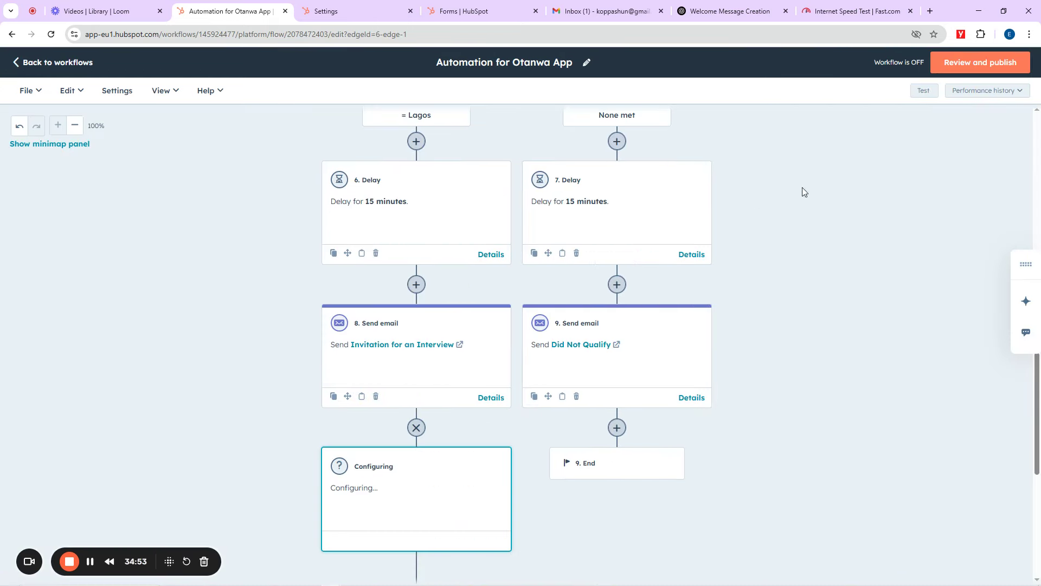
pyautogui.click(987, 66)
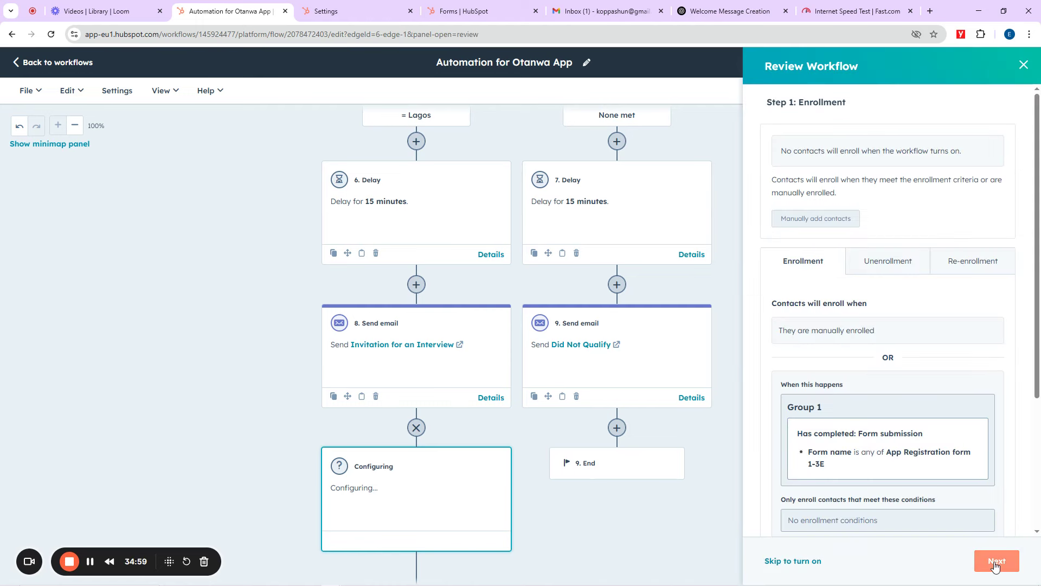
pyautogui.click(995, 565)
pyautogui.click(994, 564)
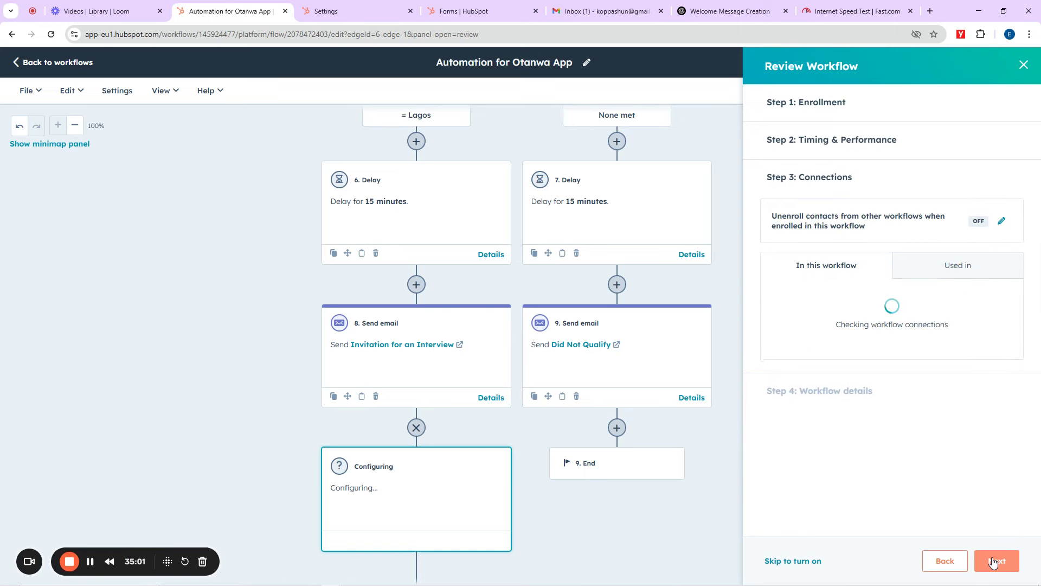
pyautogui.click(995, 563)
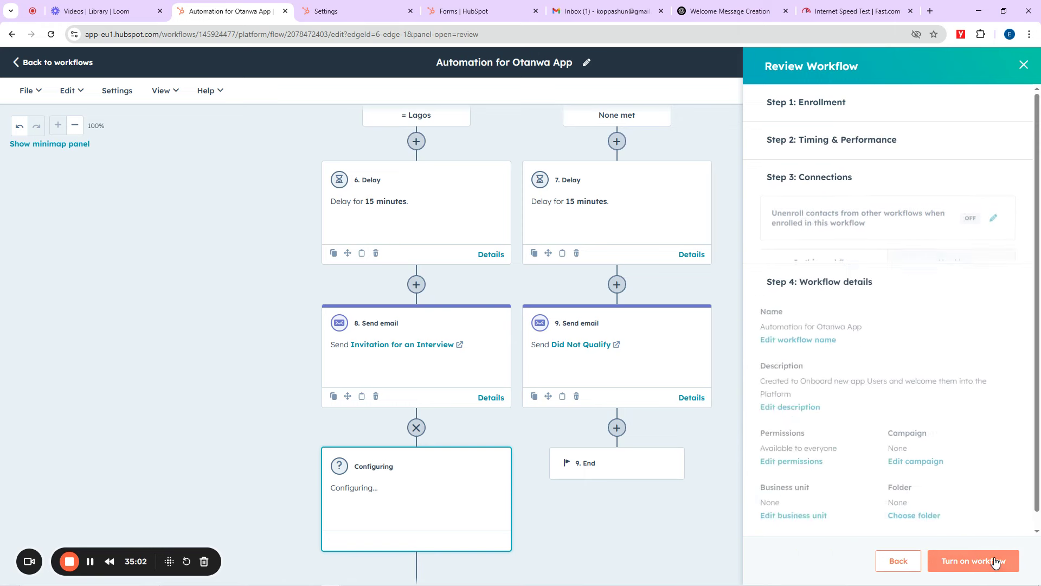
# Step: Try turning the workflow on several times; it fails, so close the review
pyautogui.click(966, 567)
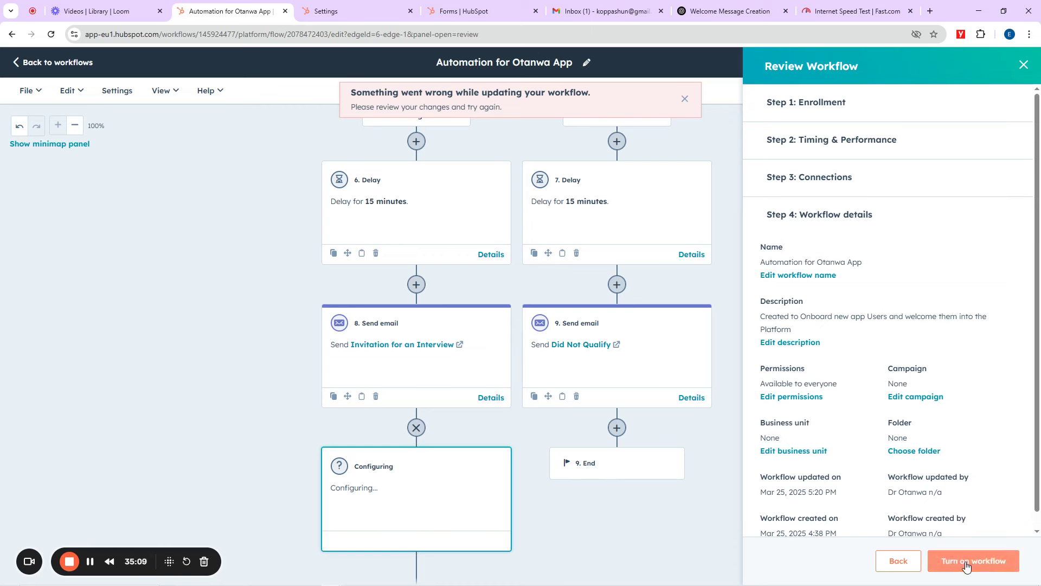
pyautogui.click(966, 566)
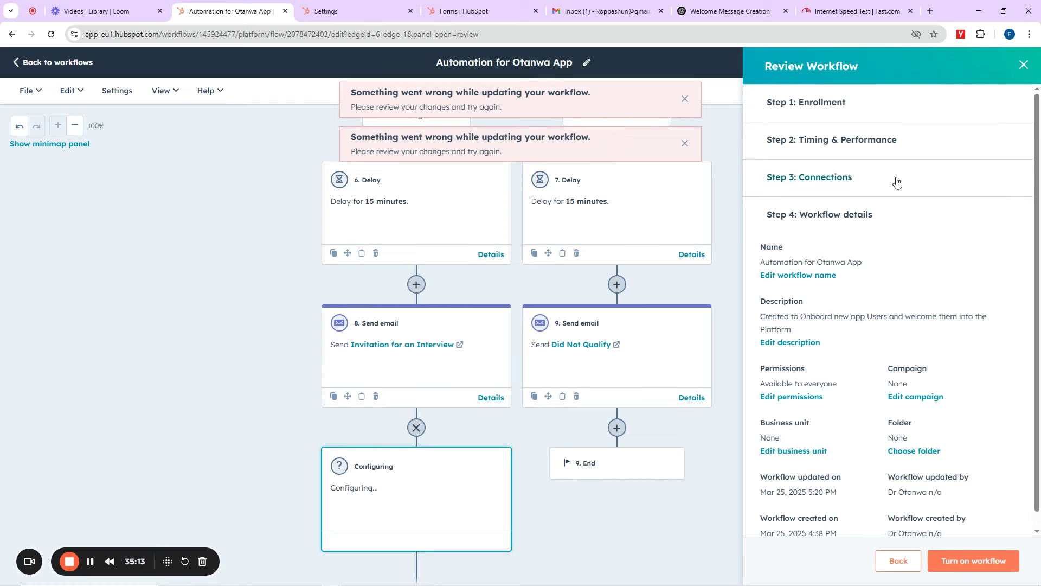
pyautogui.click(937, 559)
pyautogui.scroll(-1, 865, 416)
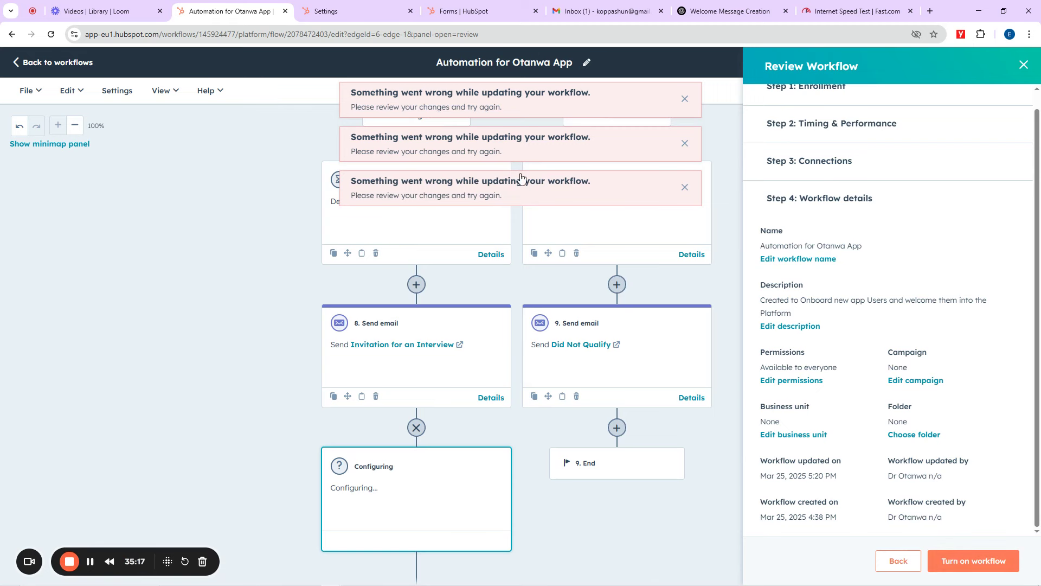
pyautogui.click(982, 557)
pyautogui.click(1023, 64)
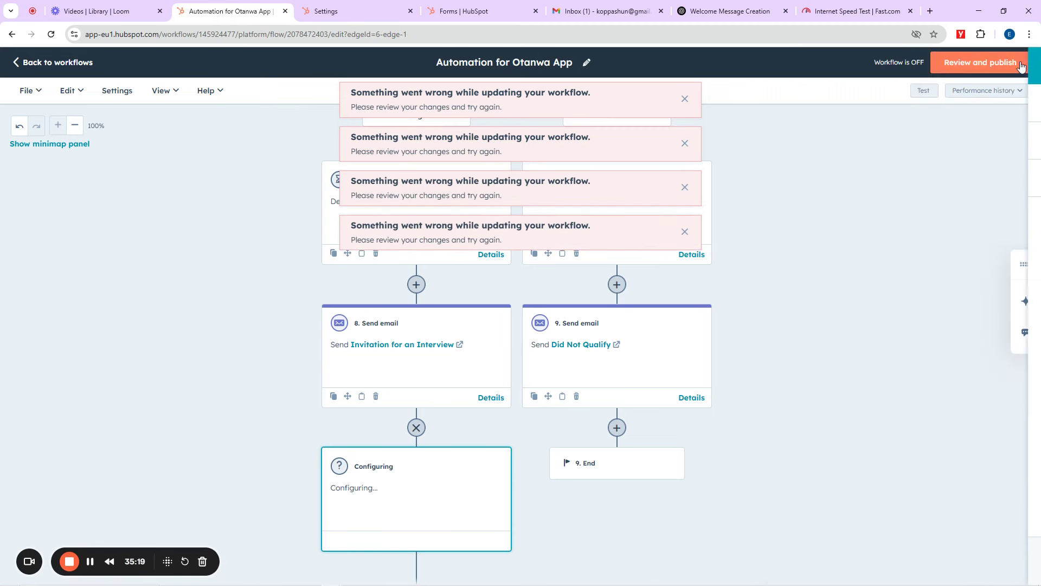
pyautogui.scroll(10, 240, 141)
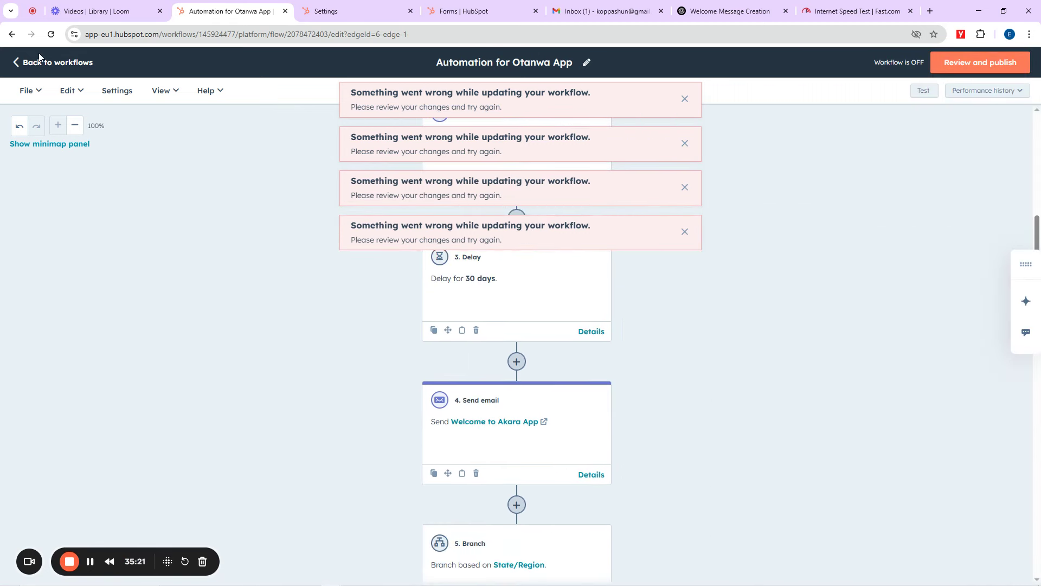
# Step: Reload the page and step the reopened review through to workflow details
pyautogui.click(50, 34)
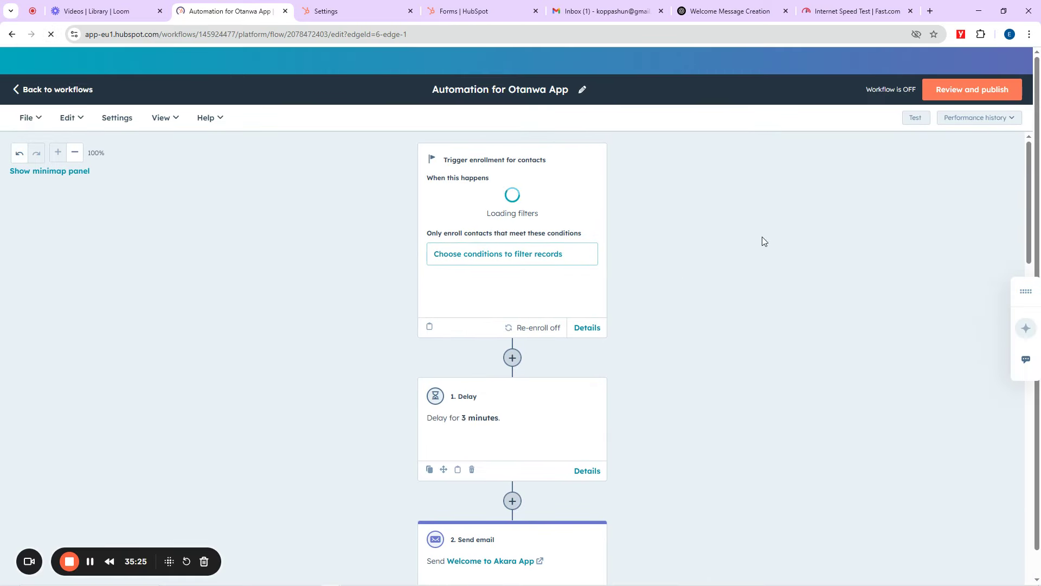
pyautogui.click(975, 64)
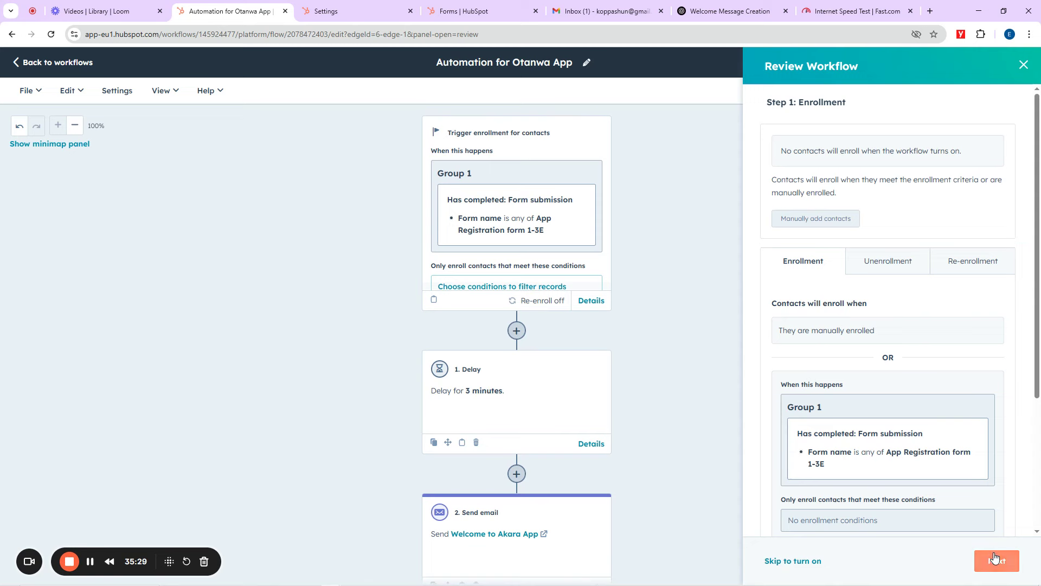
pyautogui.scroll(-3, 868, 380)
pyautogui.scroll(3, 861, 390)
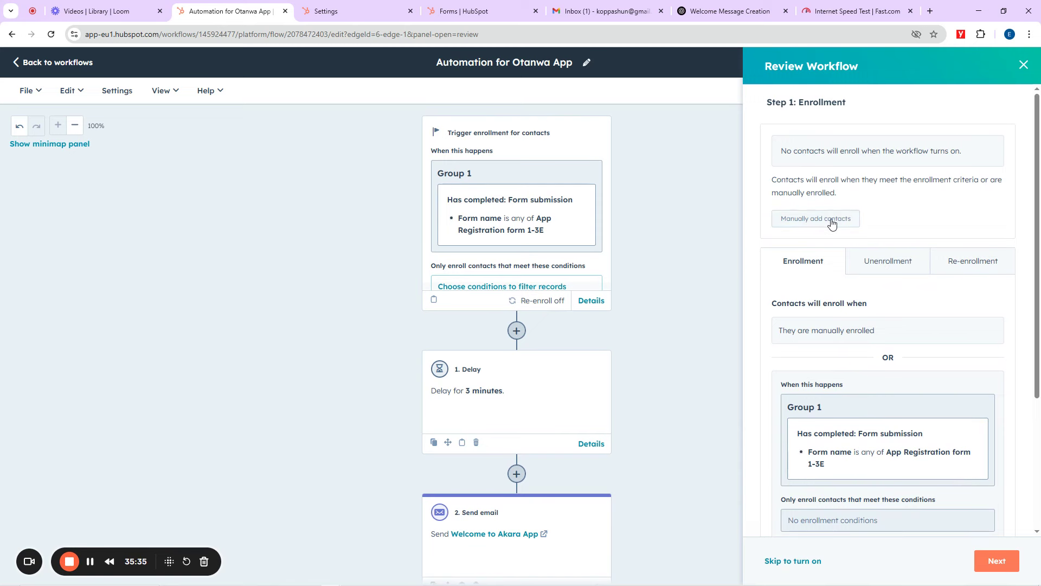
pyautogui.scroll(-3, 925, 376)
pyautogui.click(993, 563)
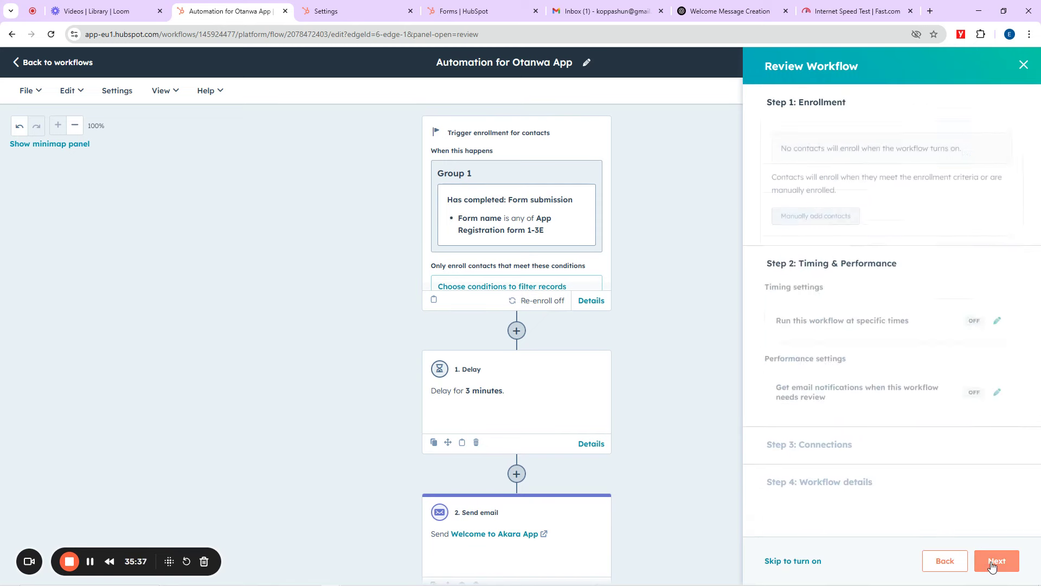
pyautogui.click(994, 562)
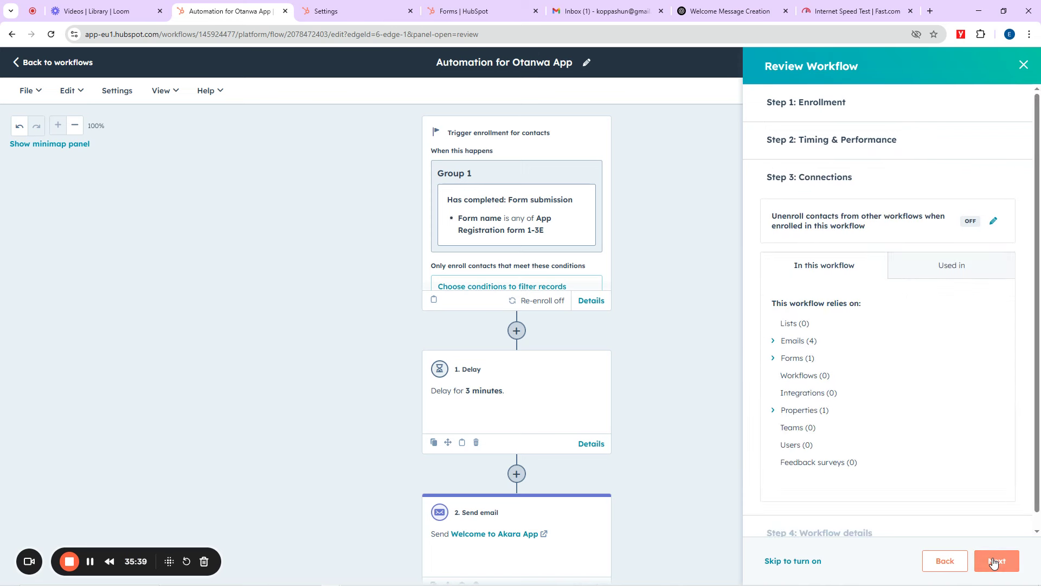
pyautogui.click(995, 564)
# Step: Retry turning the workflow on, rechecking enrollment details between attempts
pyautogui.click(976, 561)
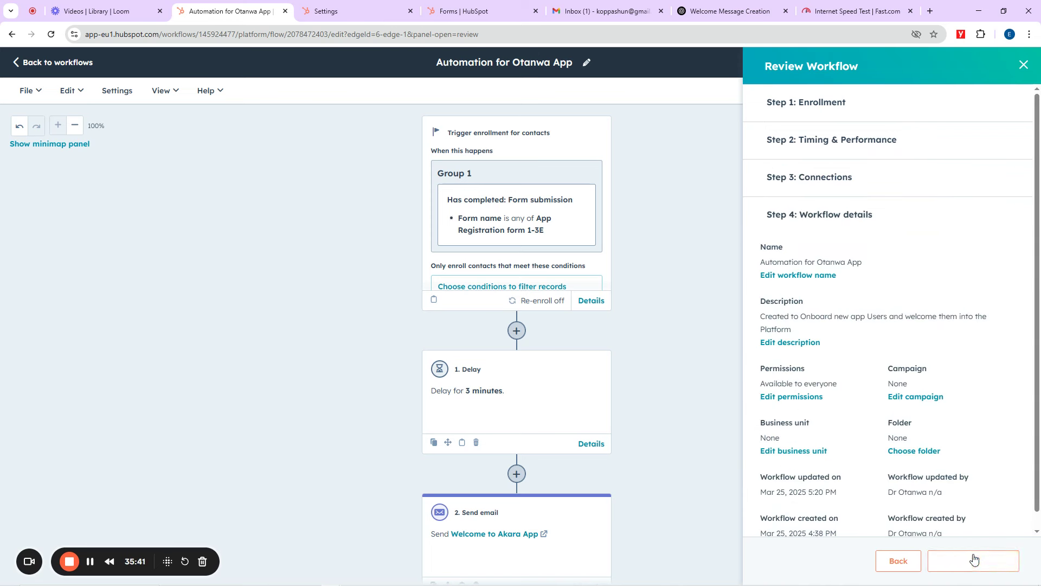
pyautogui.click(963, 561)
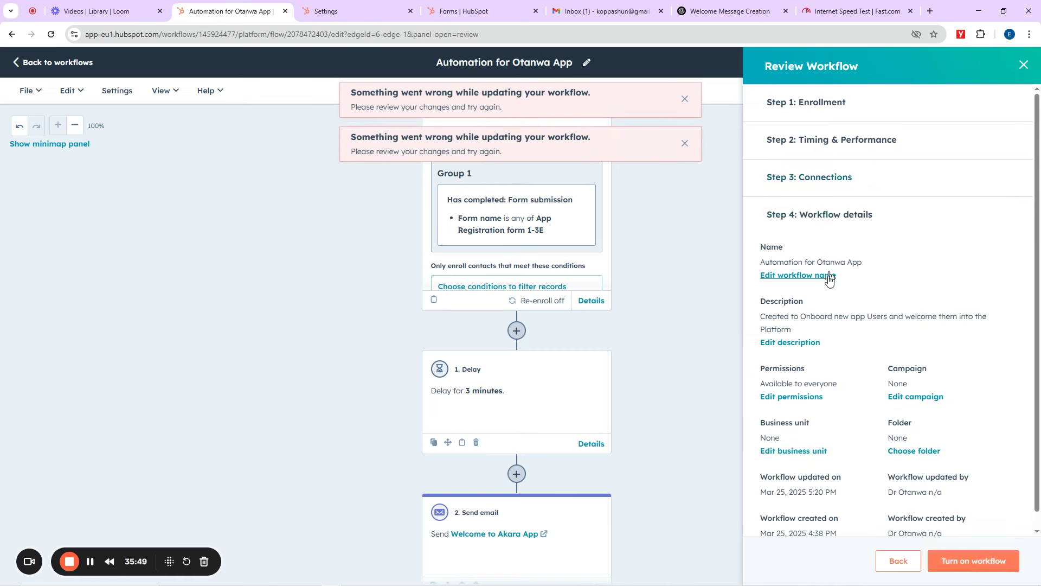
pyautogui.scroll(-1, 822, 331)
pyautogui.scroll(1, 819, 218)
pyautogui.click(823, 106)
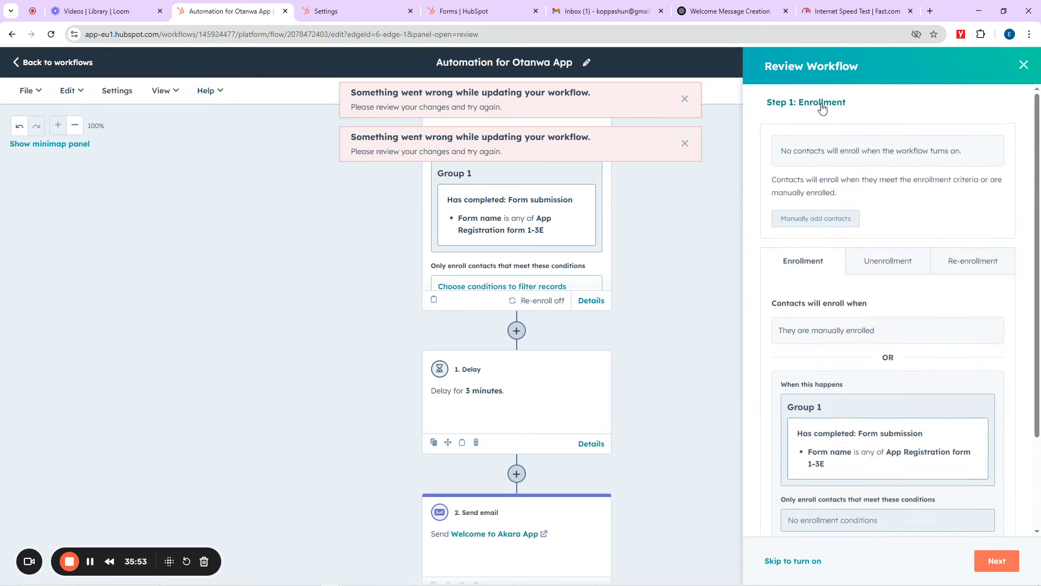
pyautogui.scroll(-3, 838, 389)
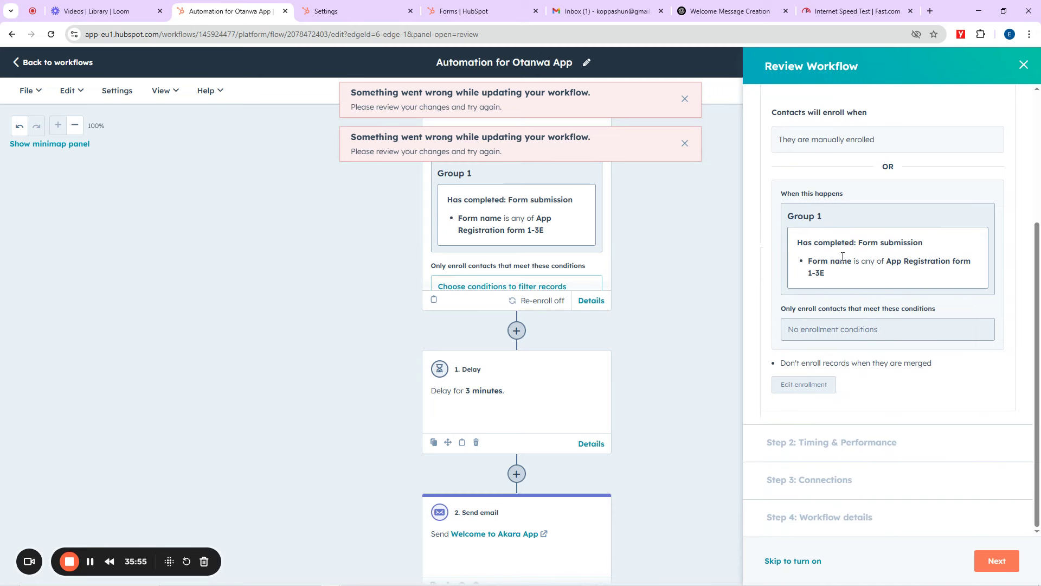
pyautogui.click(805, 561)
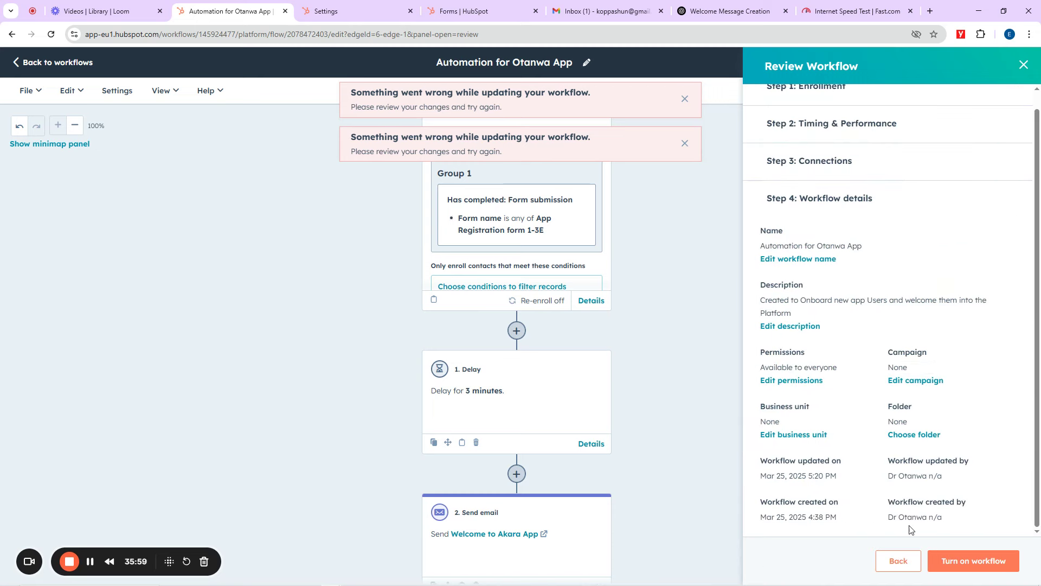
pyautogui.click(966, 561)
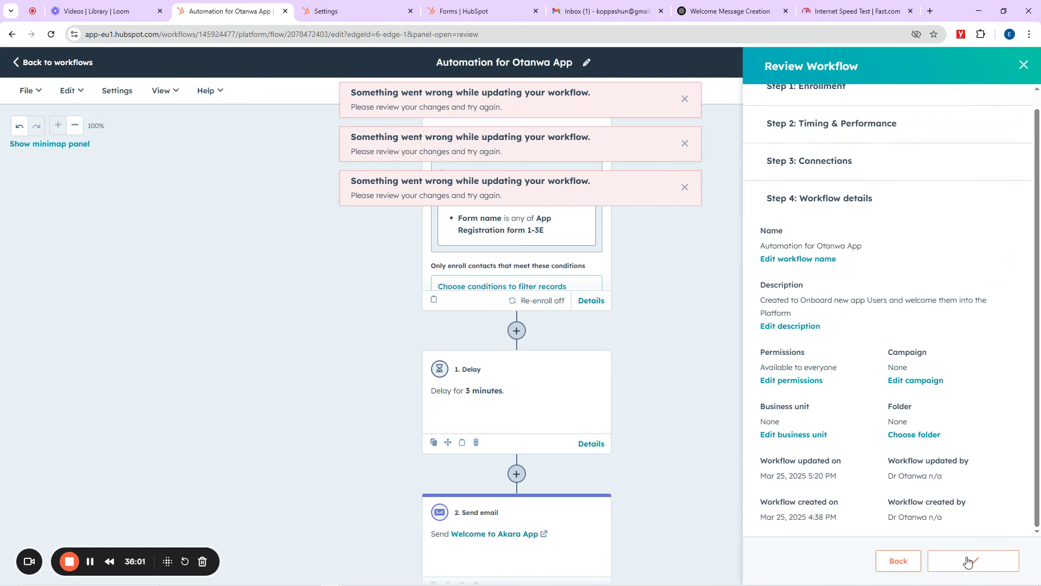
# Step: Dismiss the three update error messages and close the workflow review
pyautogui.click(685, 187)
pyautogui.click(685, 144)
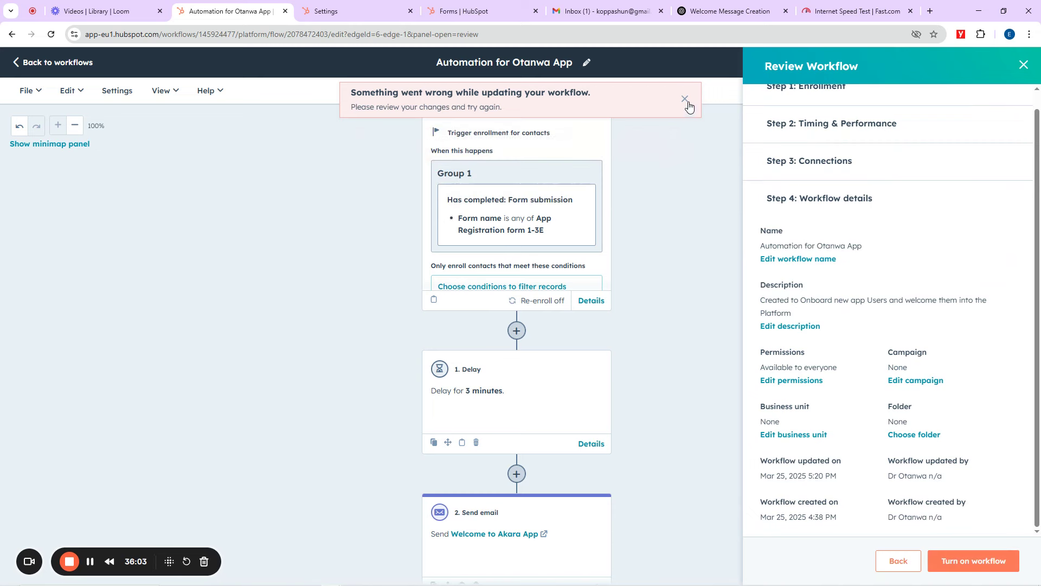
pyautogui.click(685, 99)
pyautogui.click(1023, 66)
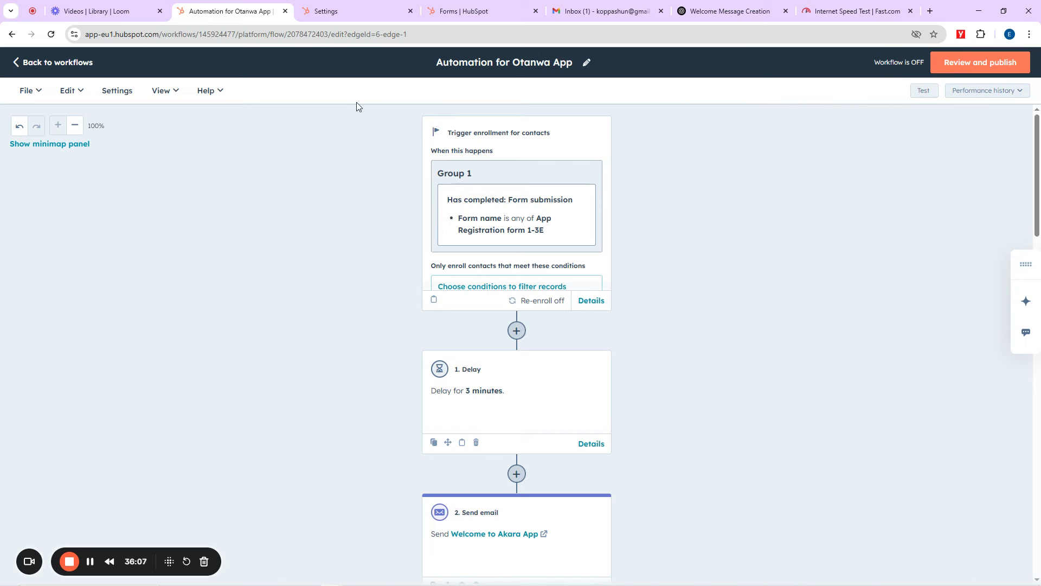
# Step: Go back to the Workflows list and show the Create workflow options
pyautogui.click(15, 67)
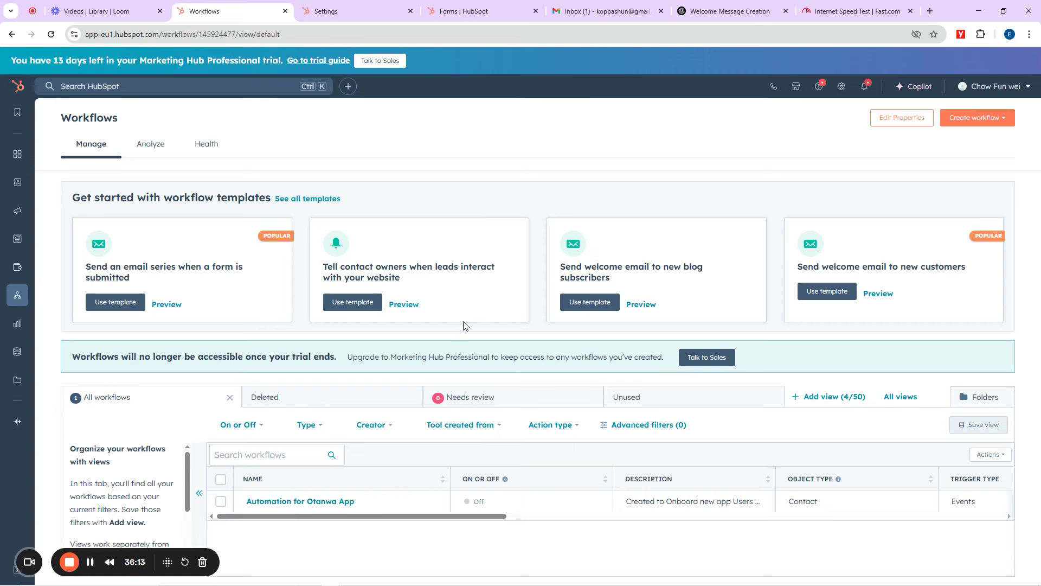
pyautogui.moveTo(18, 294)
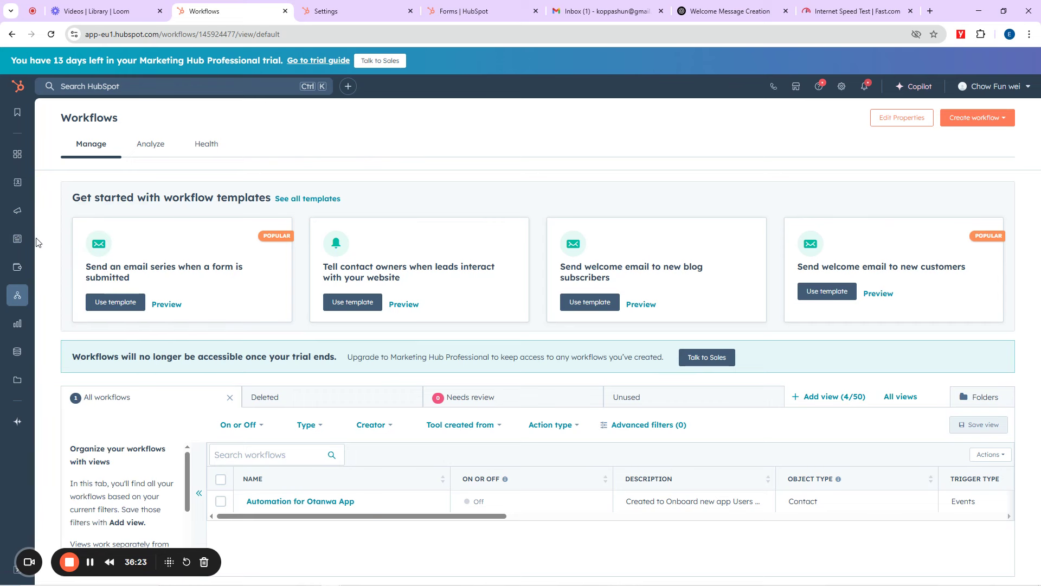
pyautogui.moveTo(17, 210)
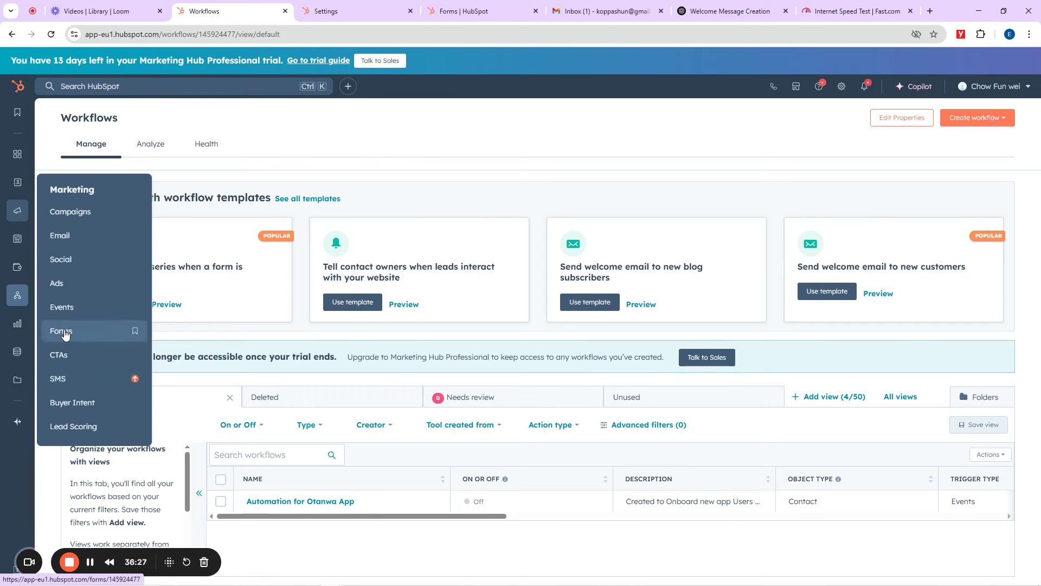
pyautogui.click(973, 123)
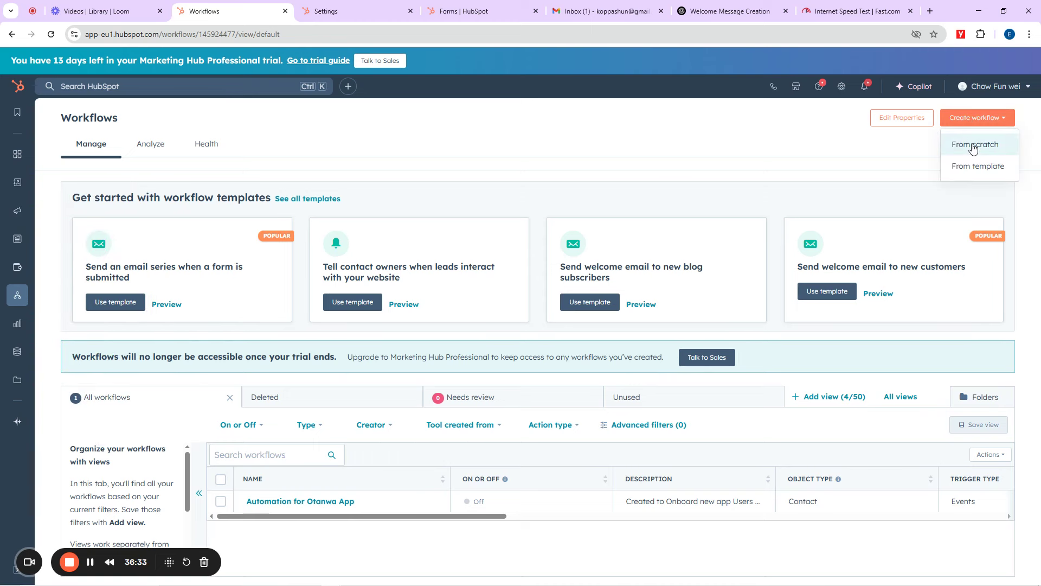
# Step: Create a blank contact-based workflow from scratch
pyautogui.click(973, 146)
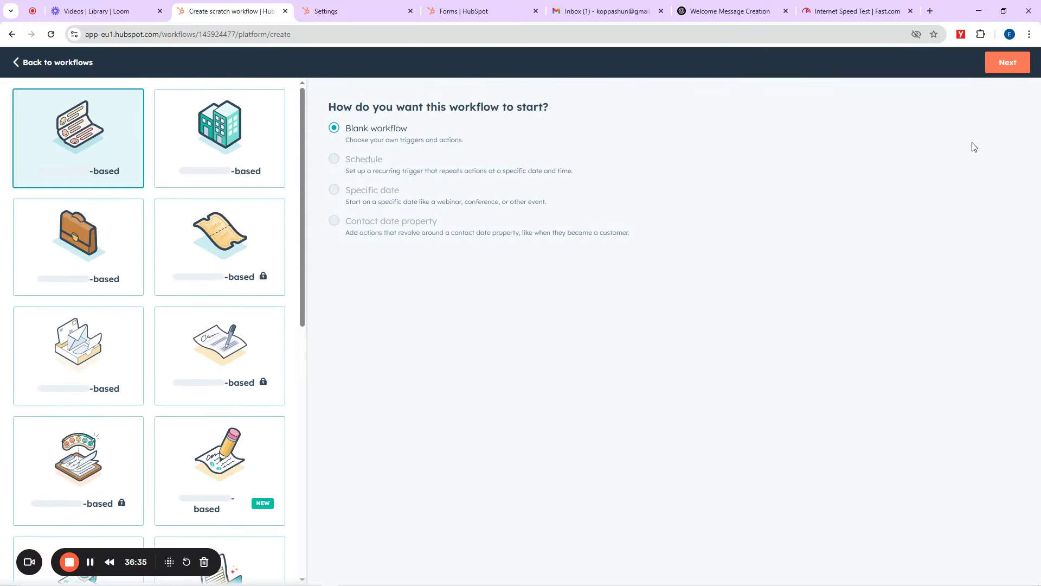
pyautogui.scroll(-5, 135, 361)
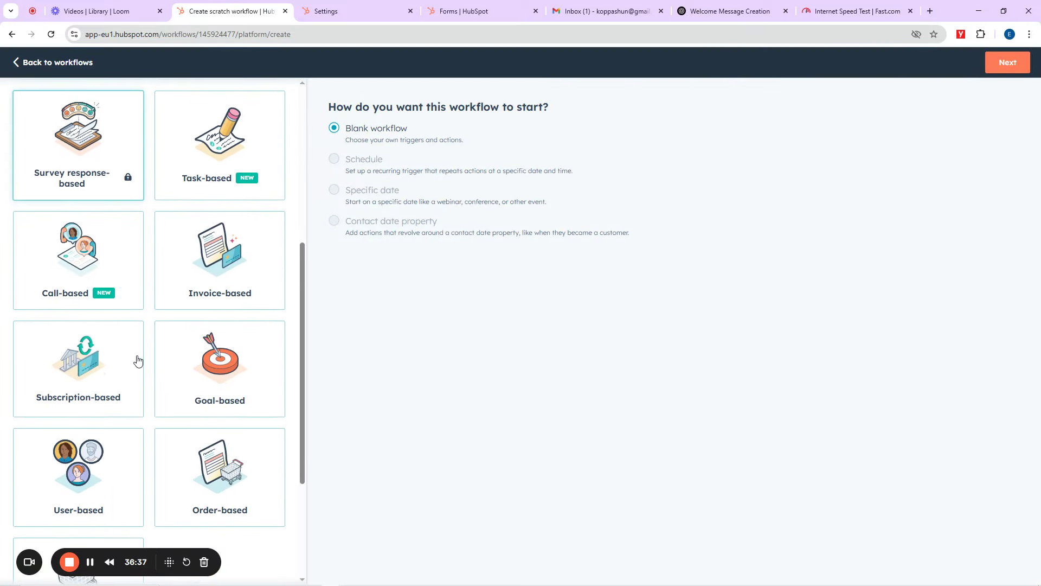
pyautogui.scroll(5, 135, 349)
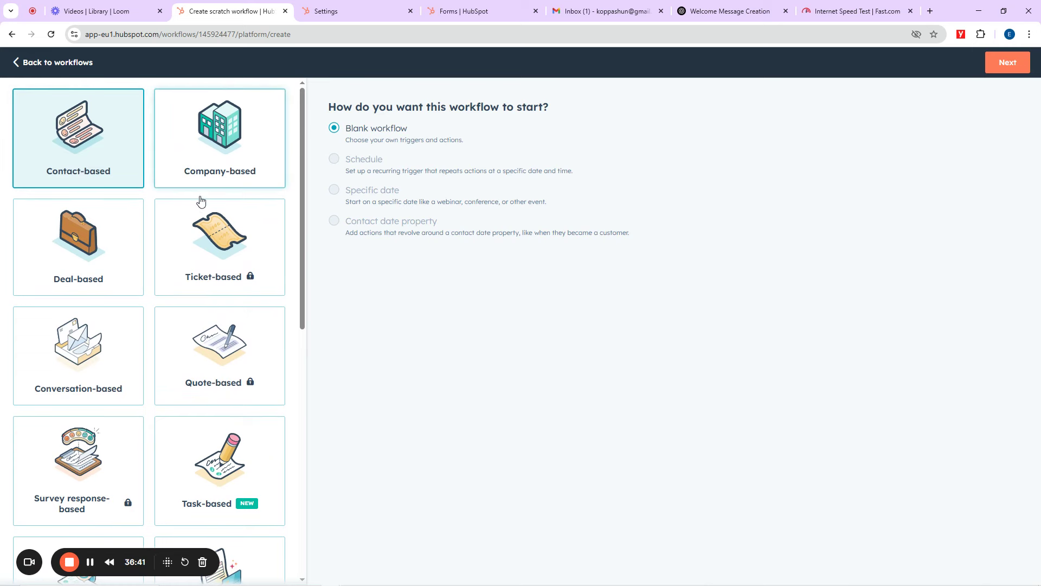
pyautogui.scroll(-5, 105, 361)
pyautogui.scroll(-2, 108, 358)
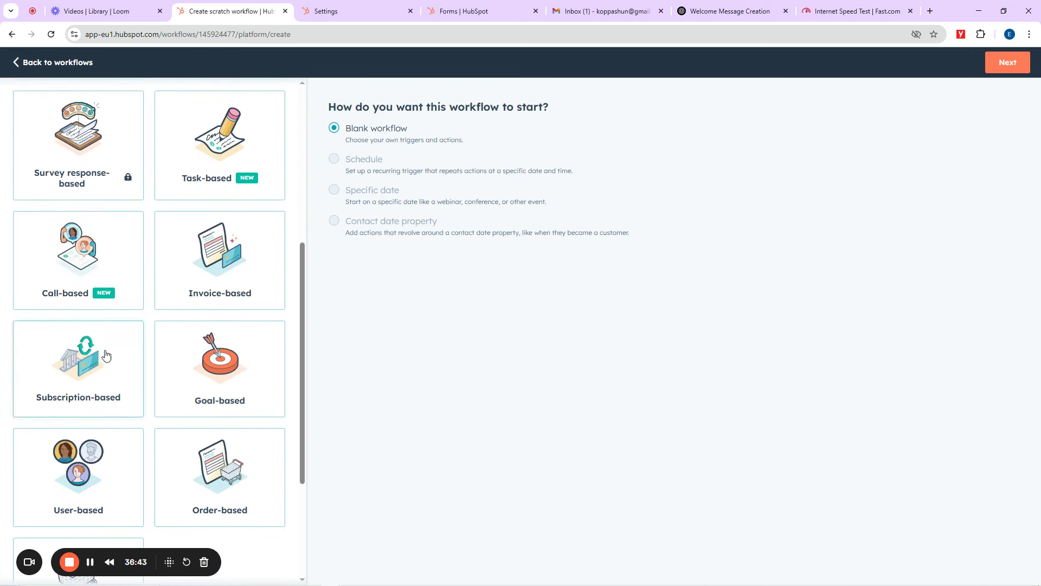
pyautogui.scroll(7, 140, 288)
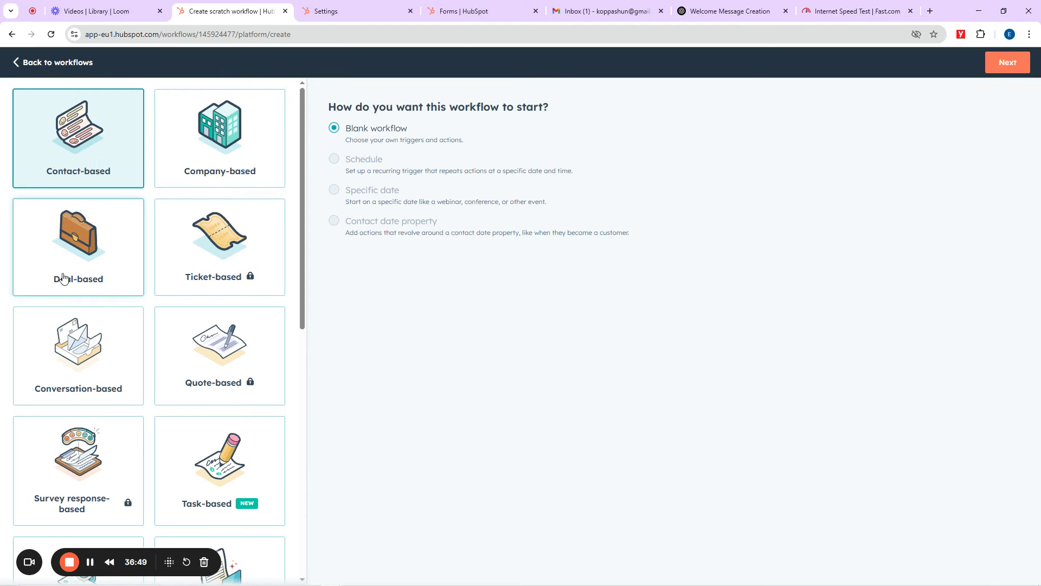
pyautogui.scroll(-2, 91, 292)
pyautogui.scroll(-3, 89, 298)
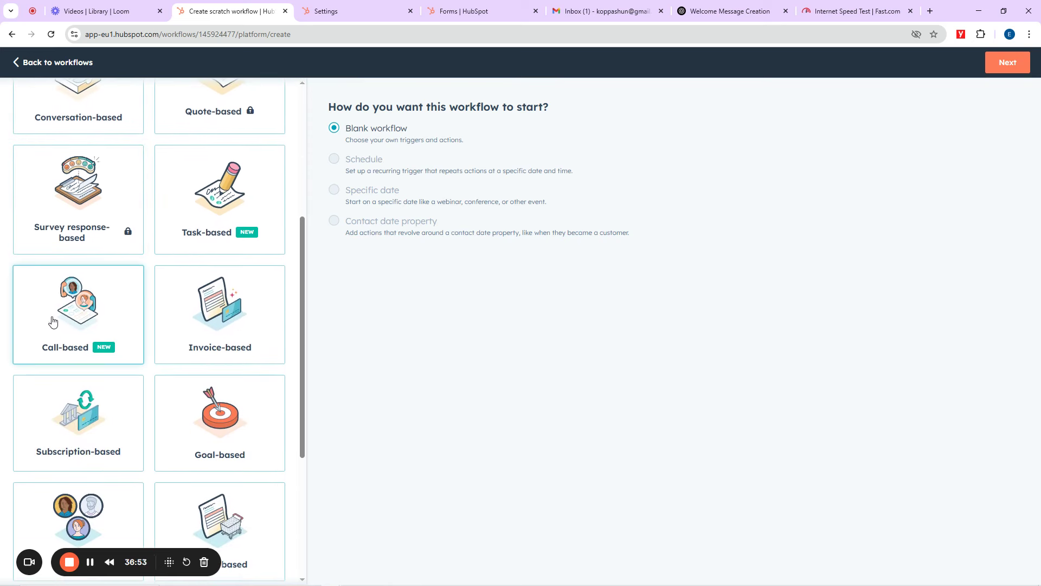
pyautogui.scroll(-2, 137, 332)
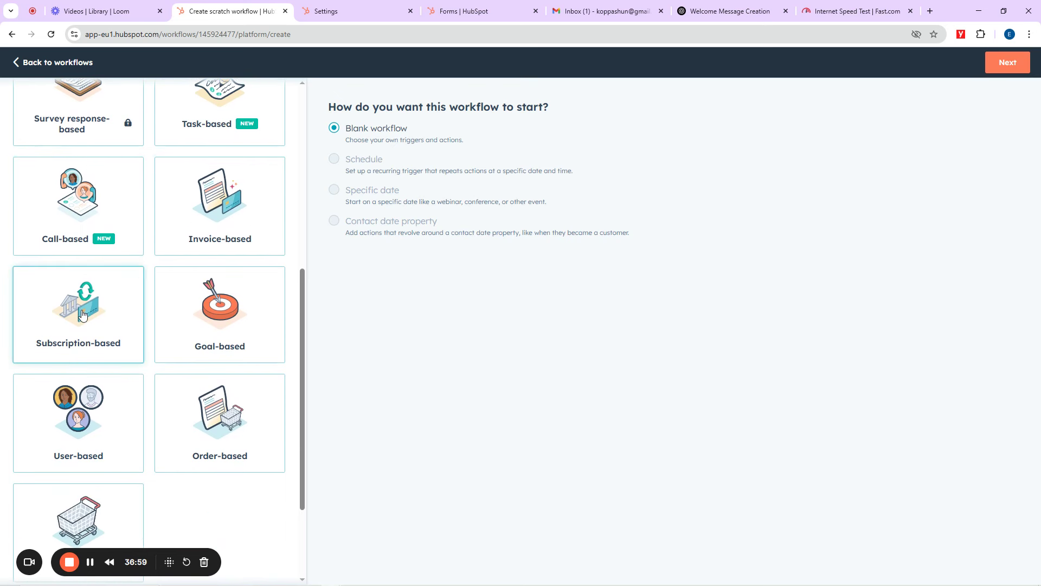
pyautogui.scroll(-2, 82, 388)
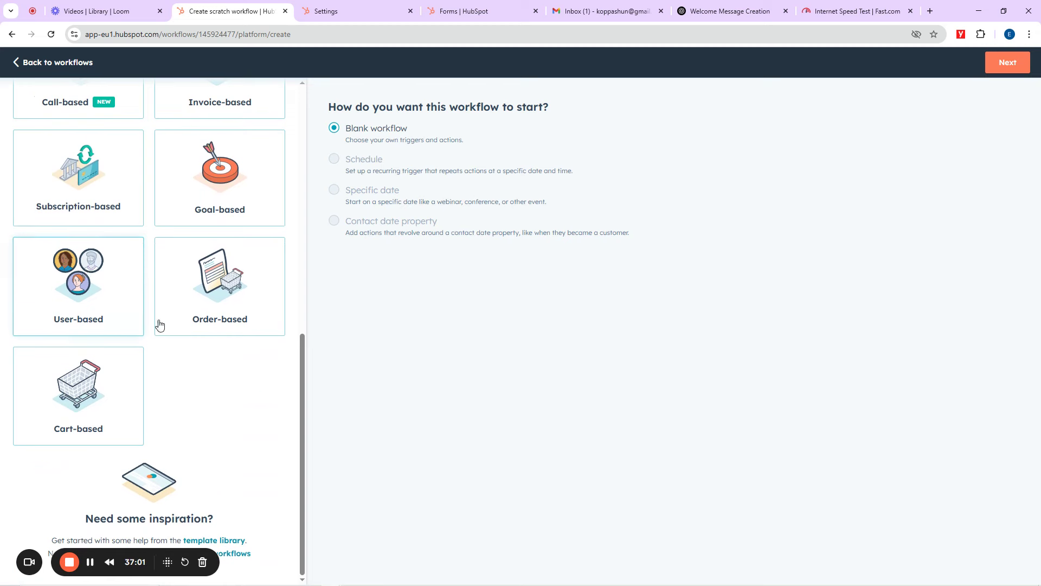
pyautogui.scroll(6, 146, 325)
pyautogui.click(90, 155)
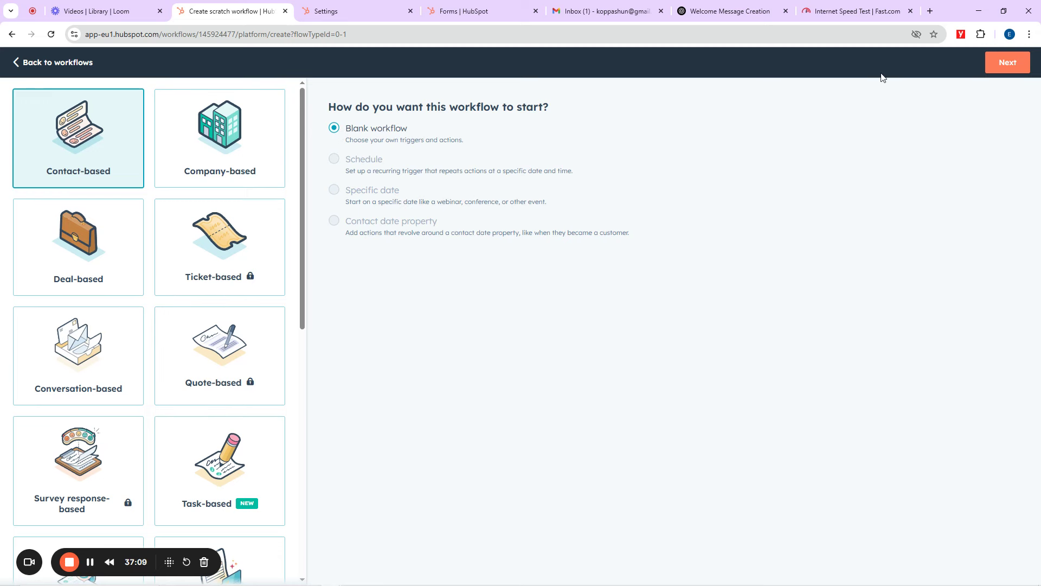
pyautogui.click(1009, 65)
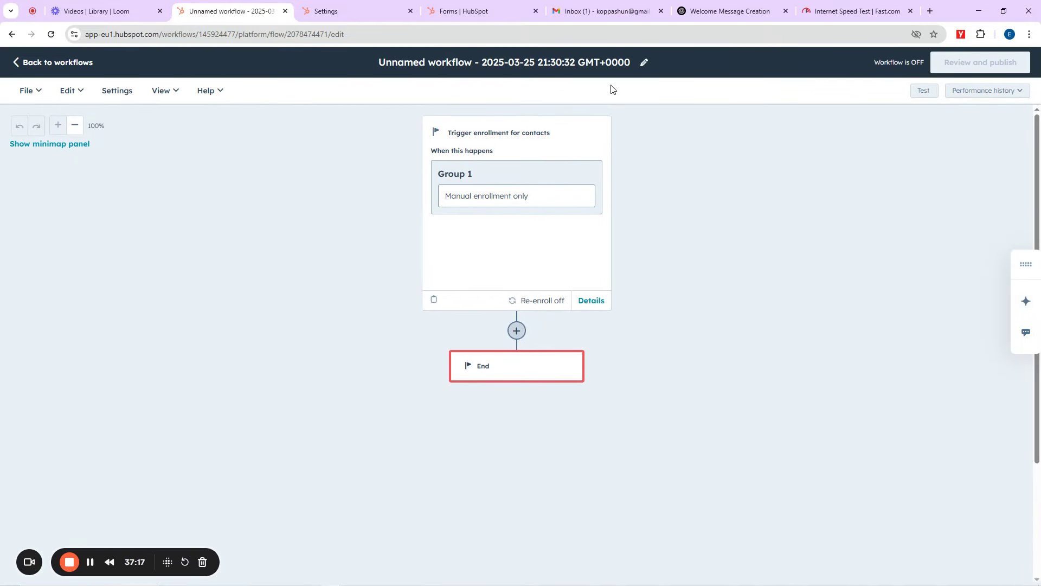
# Step: Replace the default workflow name with 'Otanwa Recruitment Automation' in the details dialog
pyautogui.click(549, 60)
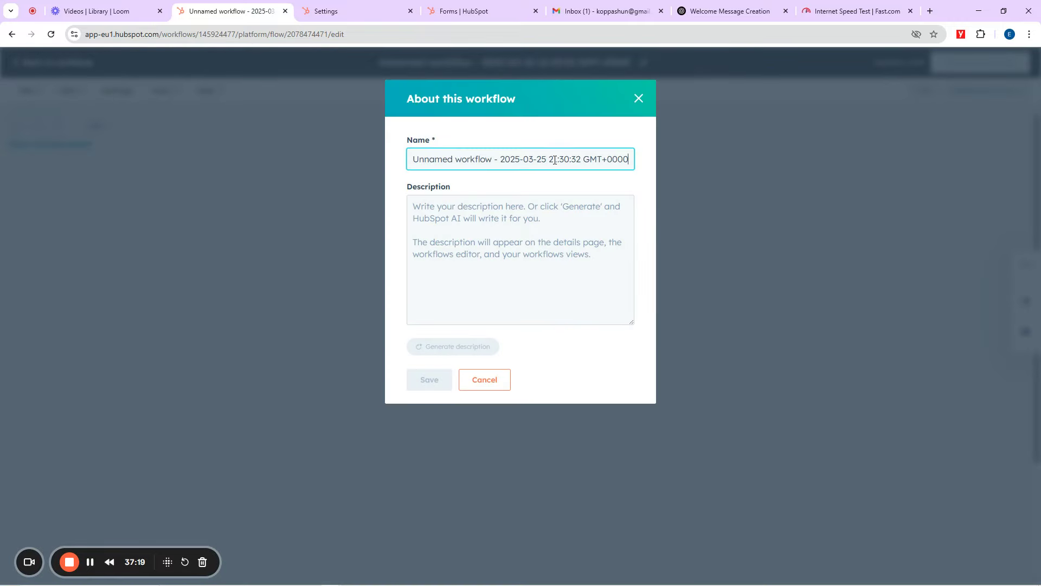
pyautogui.hotkey('ctrl', 'a')
pyautogui.press('BackSpace')
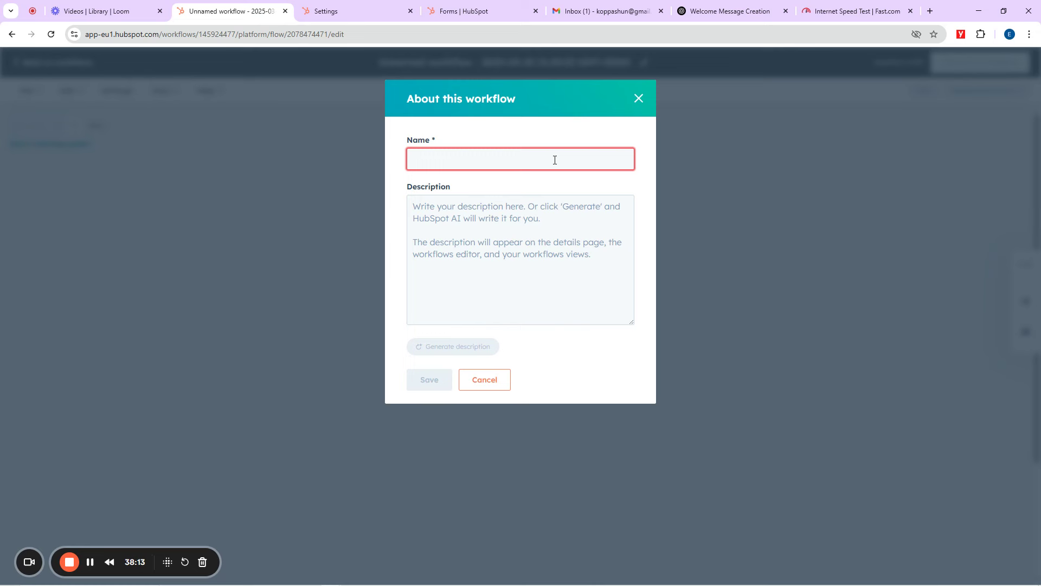
pyautogui.click(555, 160)
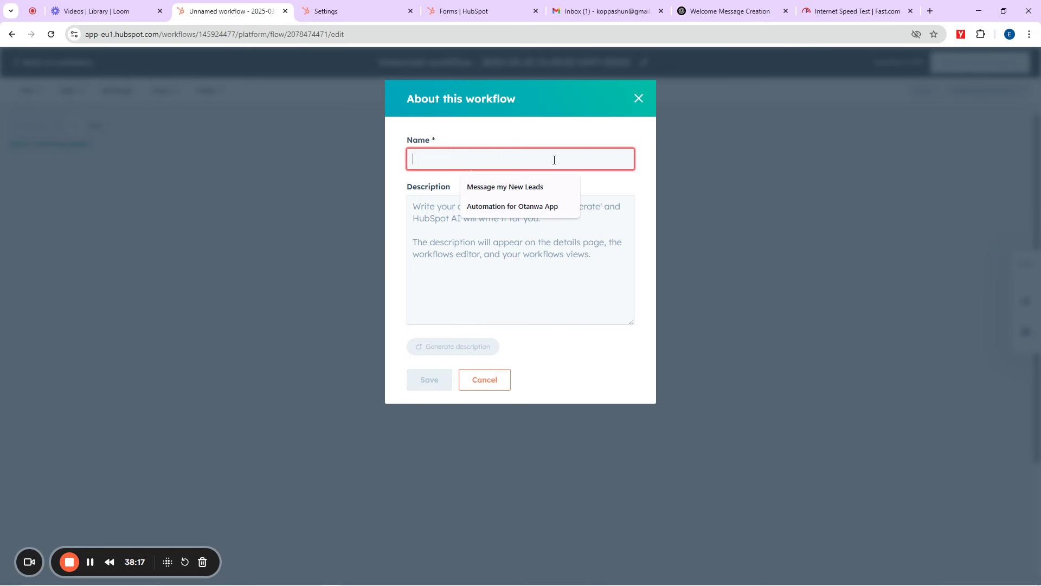
pyautogui.write('Otanwa Re')
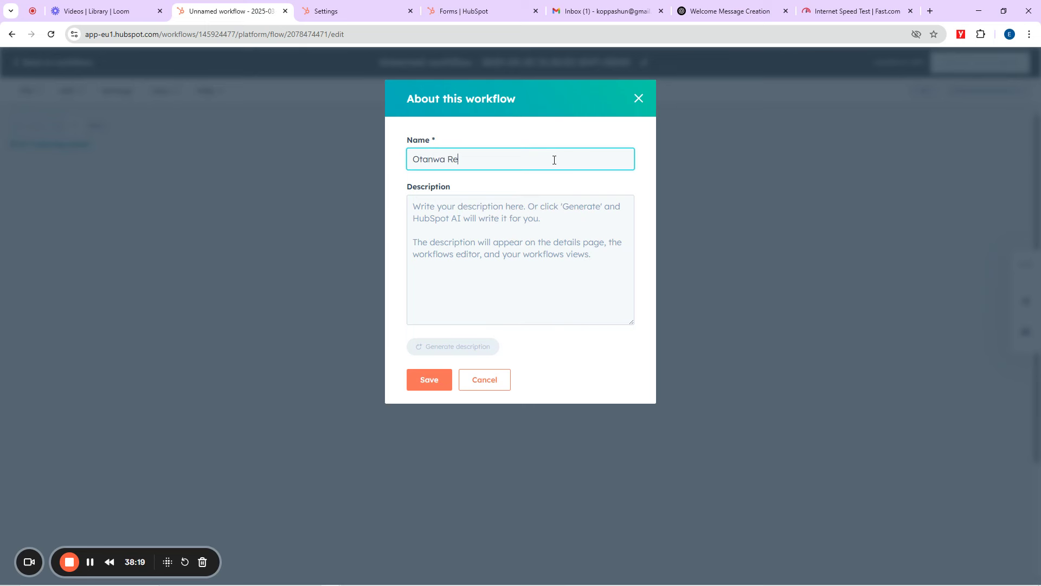
pyautogui.write('cruitment Autom')
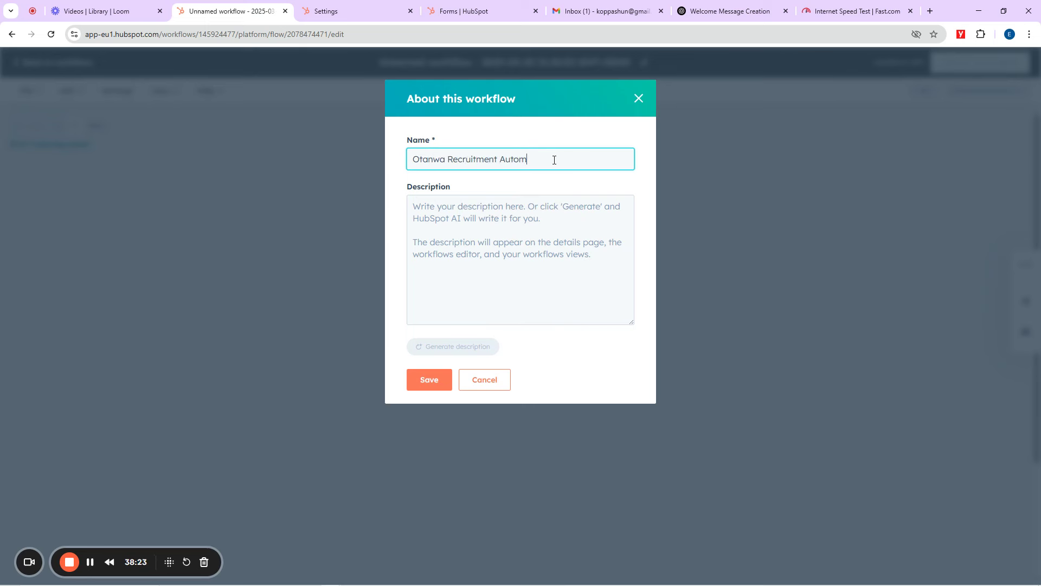
pyautogui.write('ation')
pyautogui.click(509, 227)
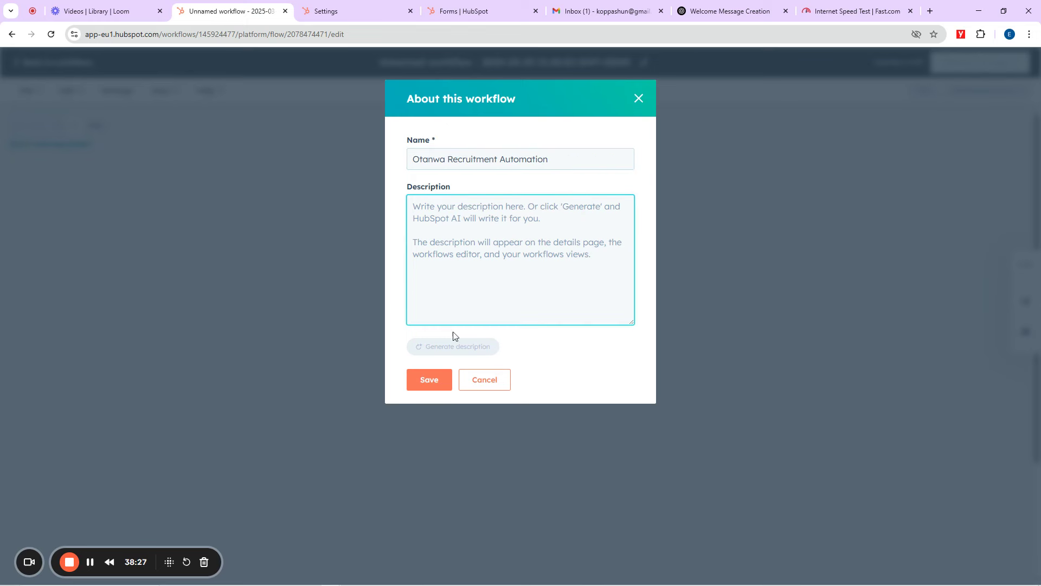
# Step: Save the name and set the trigger to Form name is any of App Registration form 1-3E
pyautogui.click(429, 386)
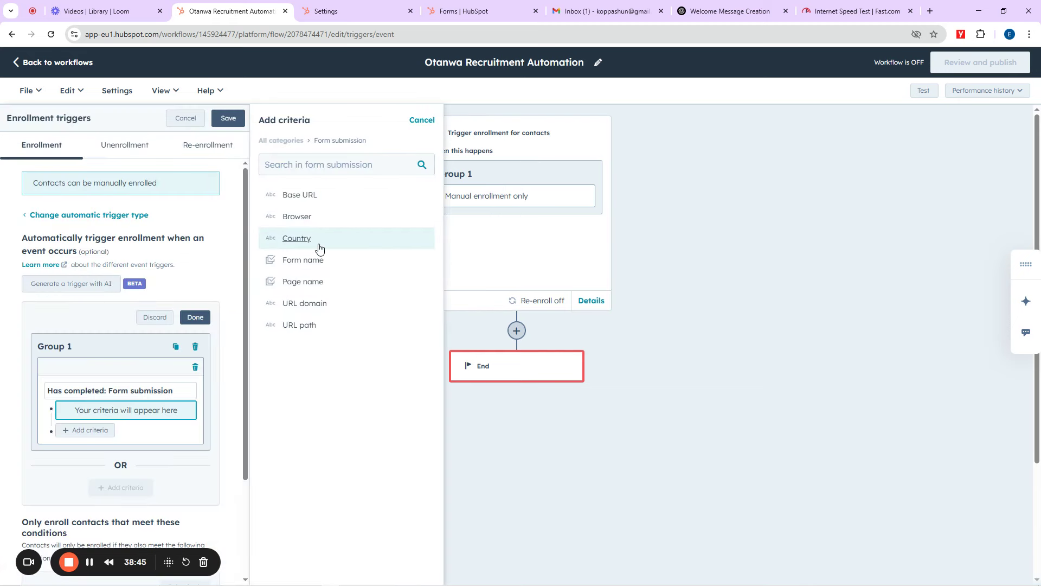
pyautogui.click(309, 261)
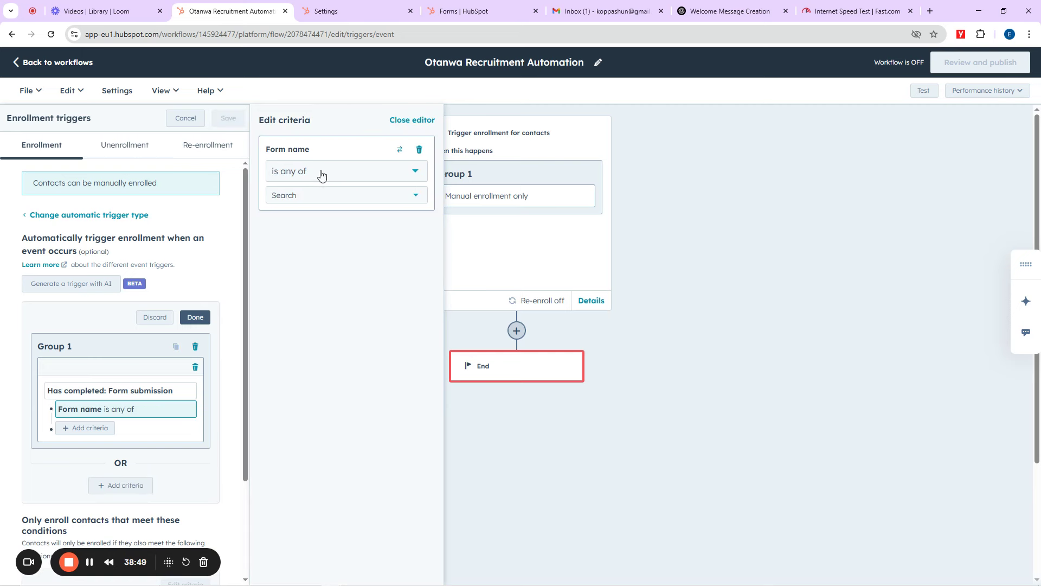
pyautogui.click(306, 196)
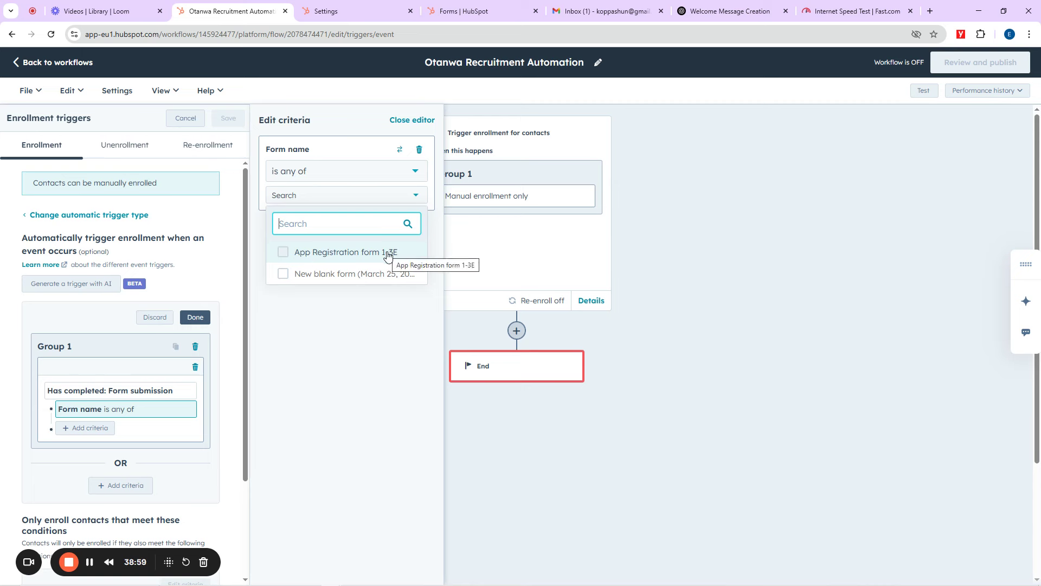
pyautogui.click(354, 259)
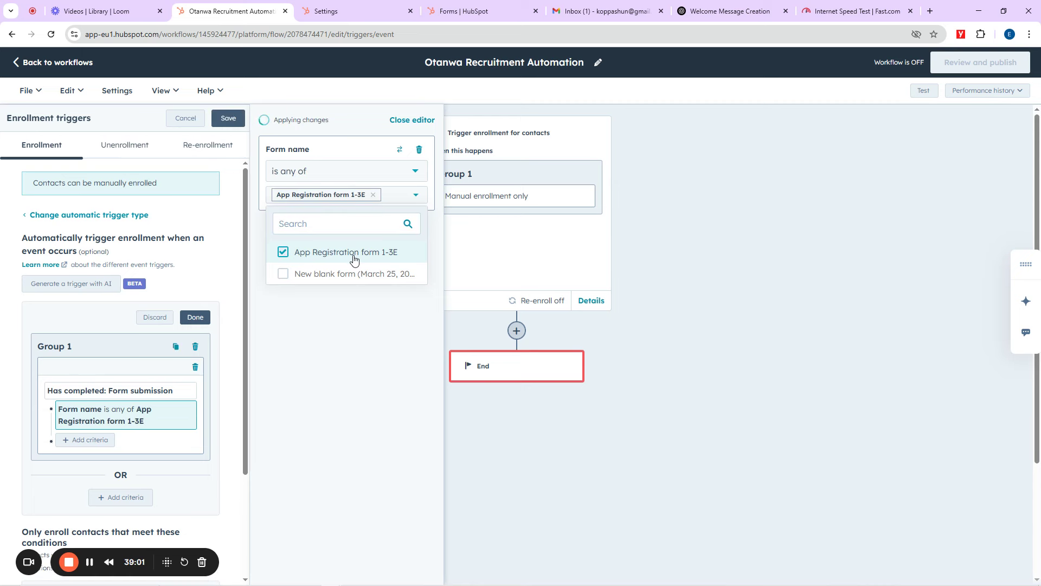
pyautogui.click(228, 120)
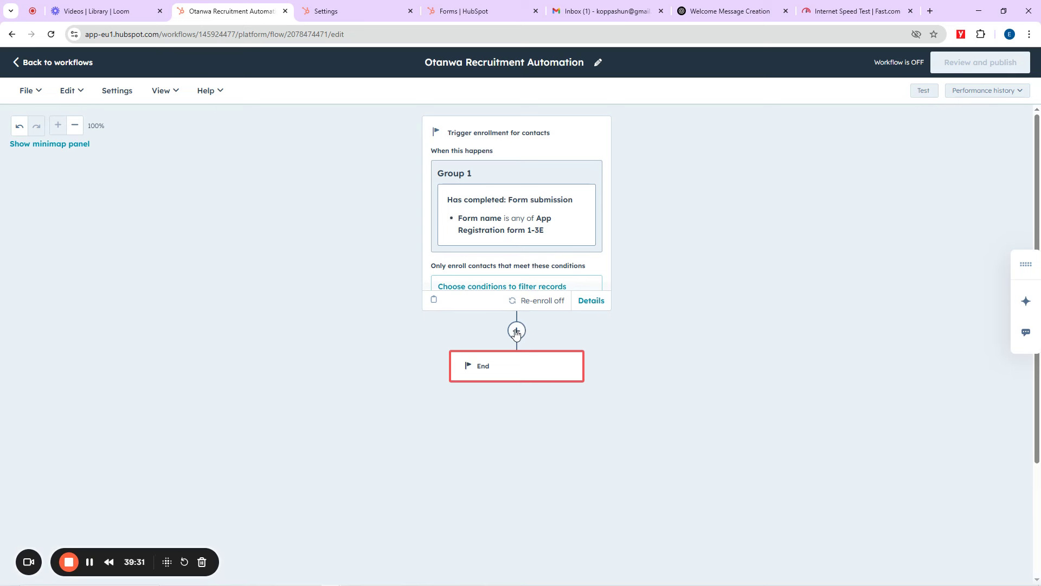
# Step: Add a Delay step below the enrollment trigger
pyautogui.click(515, 330)
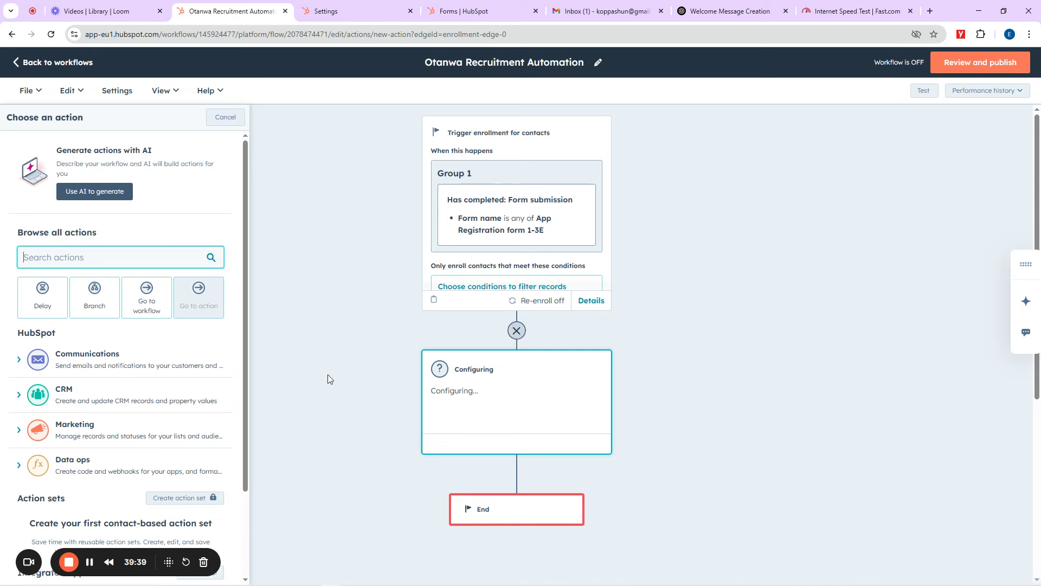
pyautogui.click(46, 301)
pyautogui.click(185, 175)
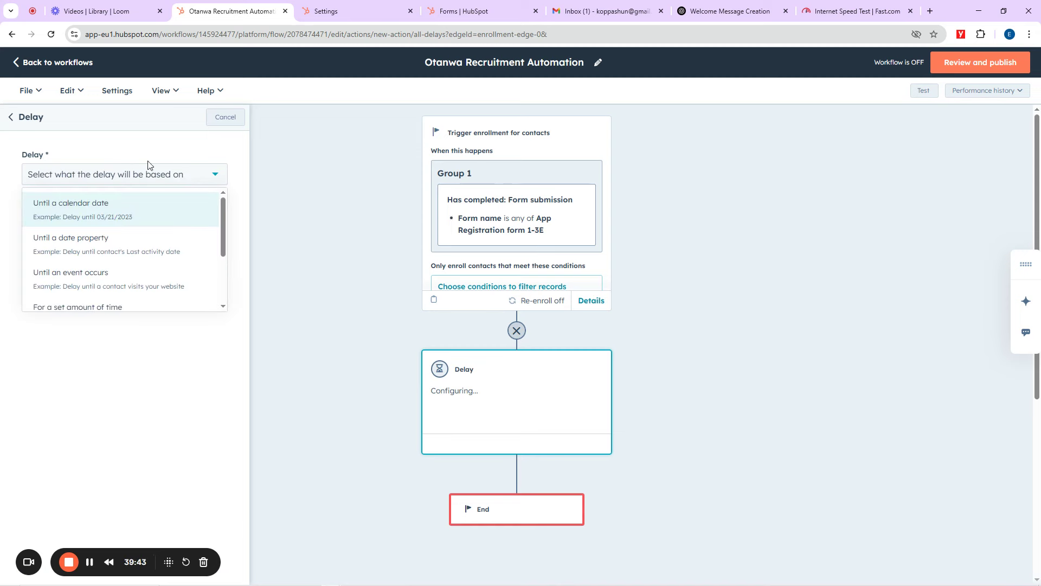
pyautogui.click(11, 118)
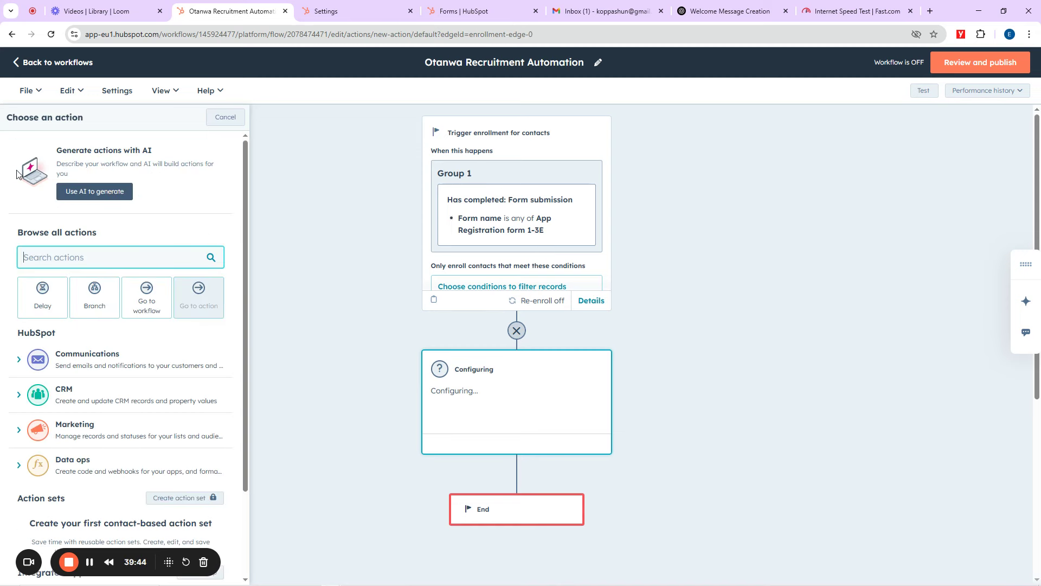
pyautogui.click(46, 298)
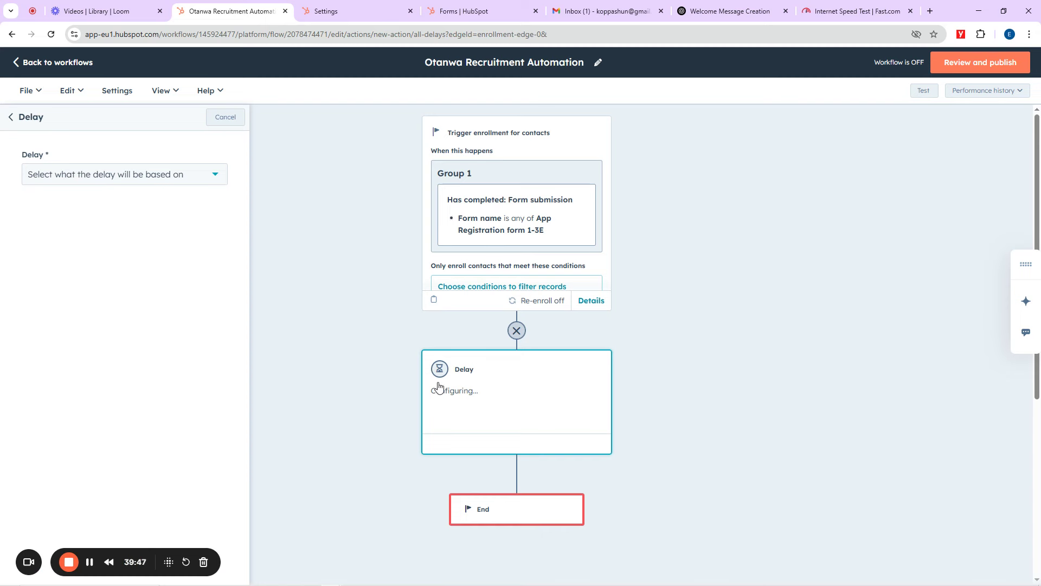
pyautogui.click(81, 174)
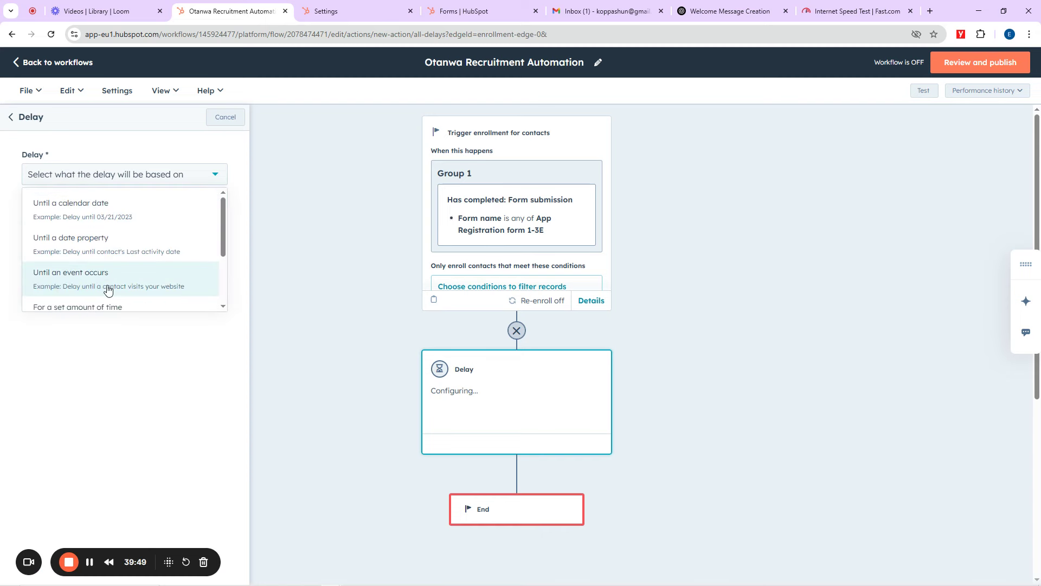
pyautogui.scroll(-1, 105, 285)
# Step: Make it a set-time delay of 1 minute and save it
pyautogui.click(84, 257)
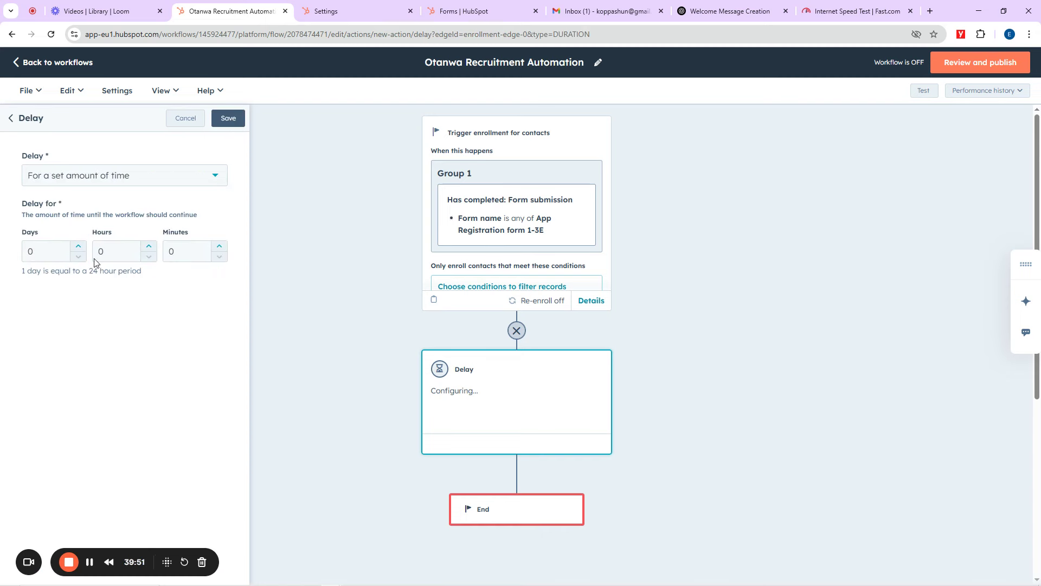
pyautogui.click(163, 260)
pyautogui.write('1')
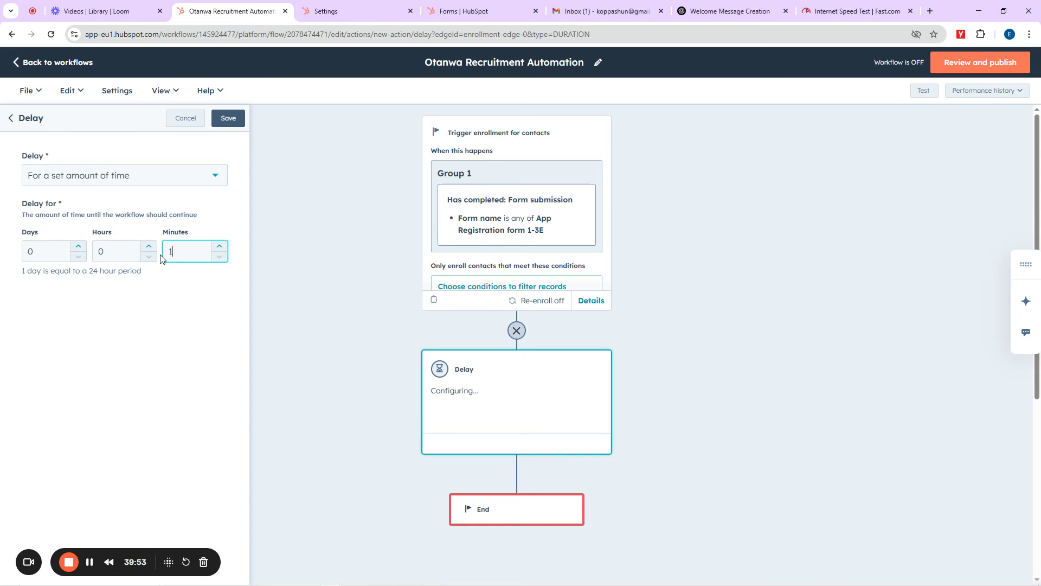
pyautogui.doubleClick(110, 253)
pyautogui.doubleClick(29, 256)
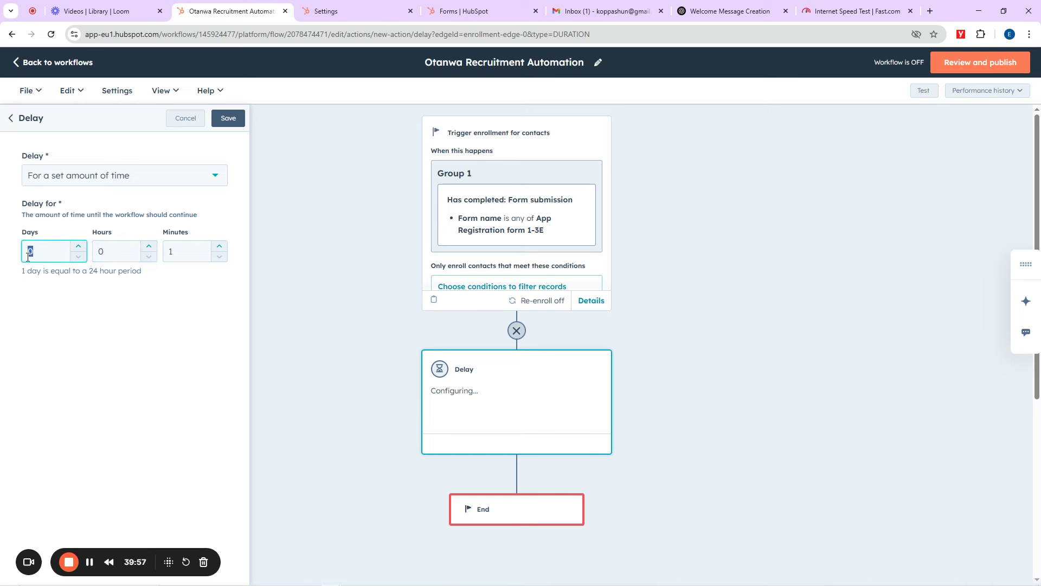
pyautogui.click(227, 120)
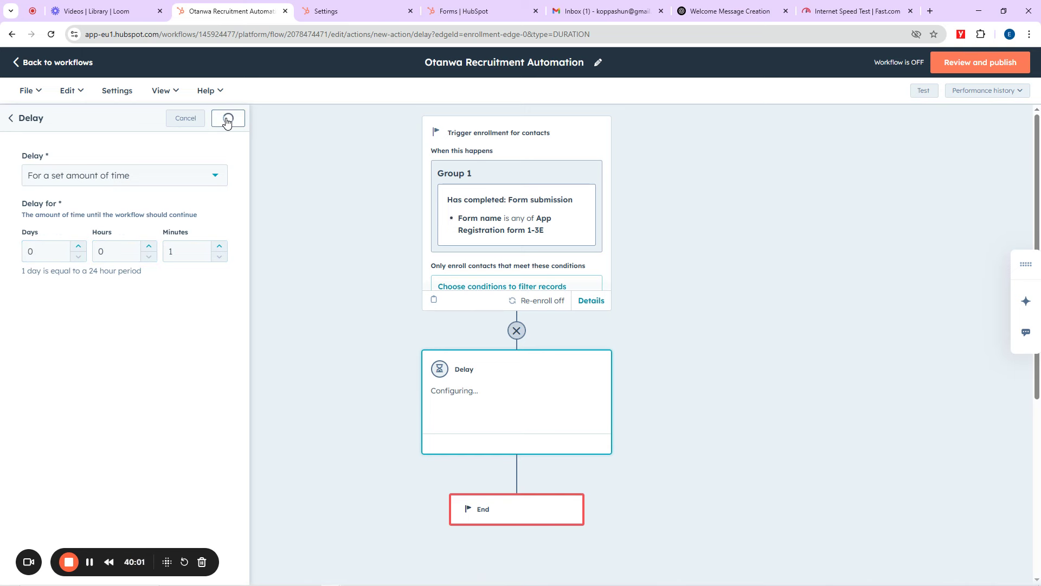
pyautogui.scroll(-3, 644, 296)
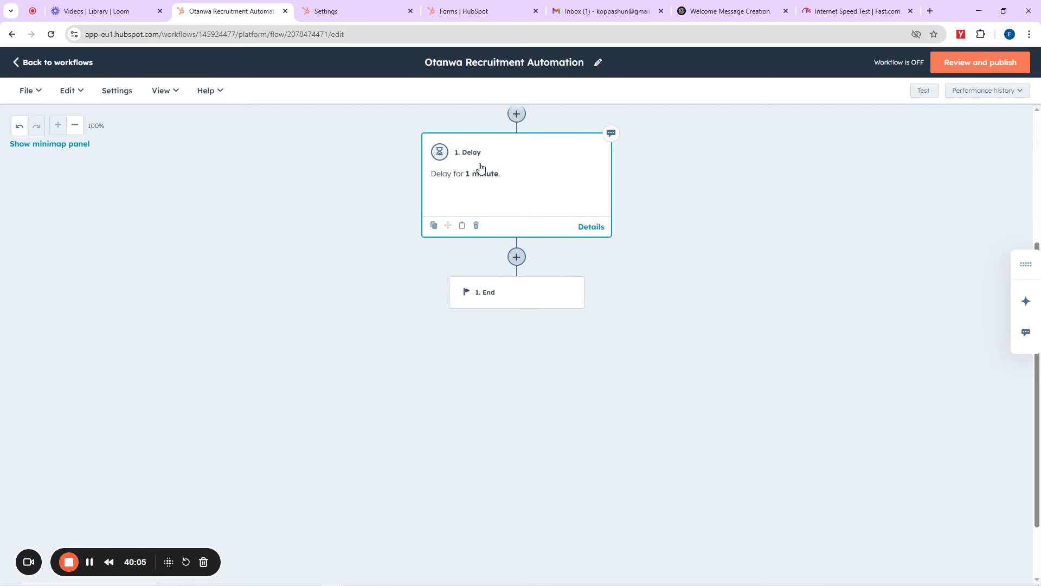
pyautogui.scroll(3, 618, 252)
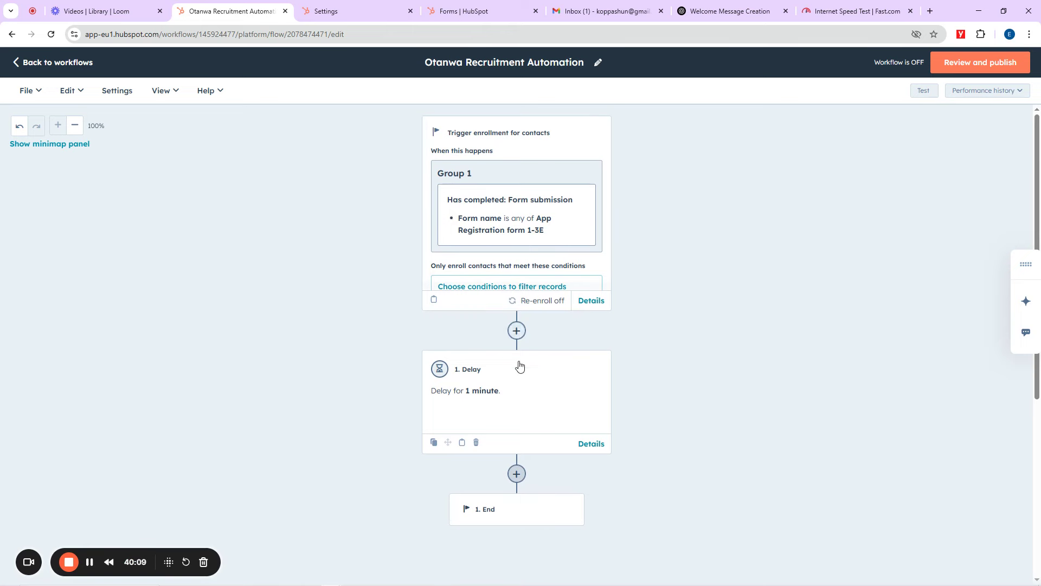
# Step: Add a Communications Send email action after the delay and choose Create new email
pyautogui.click(516, 474)
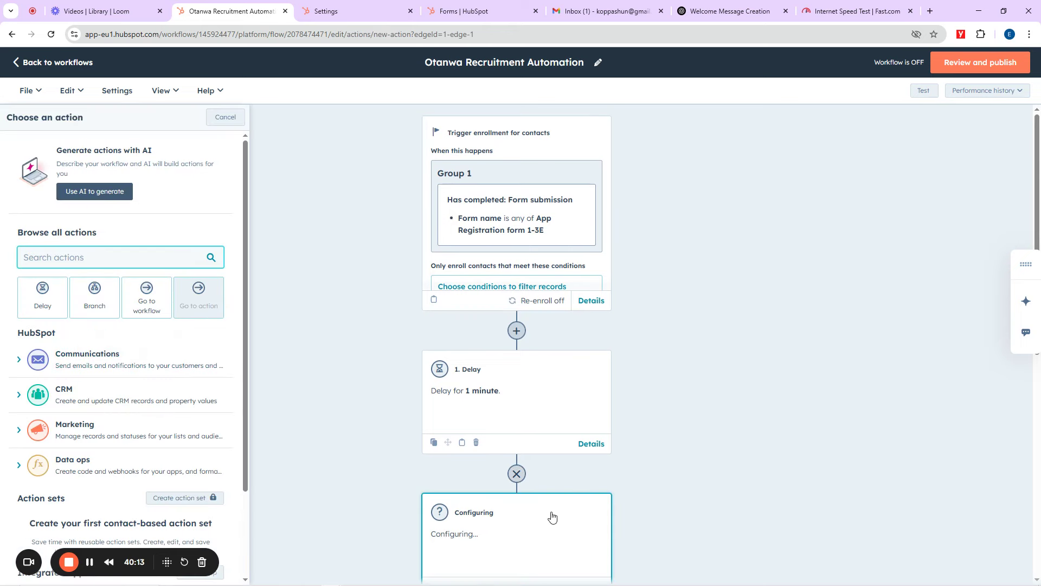
pyautogui.scroll(-2, 525, 492)
pyautogui.scroll(-2, 526, 492)
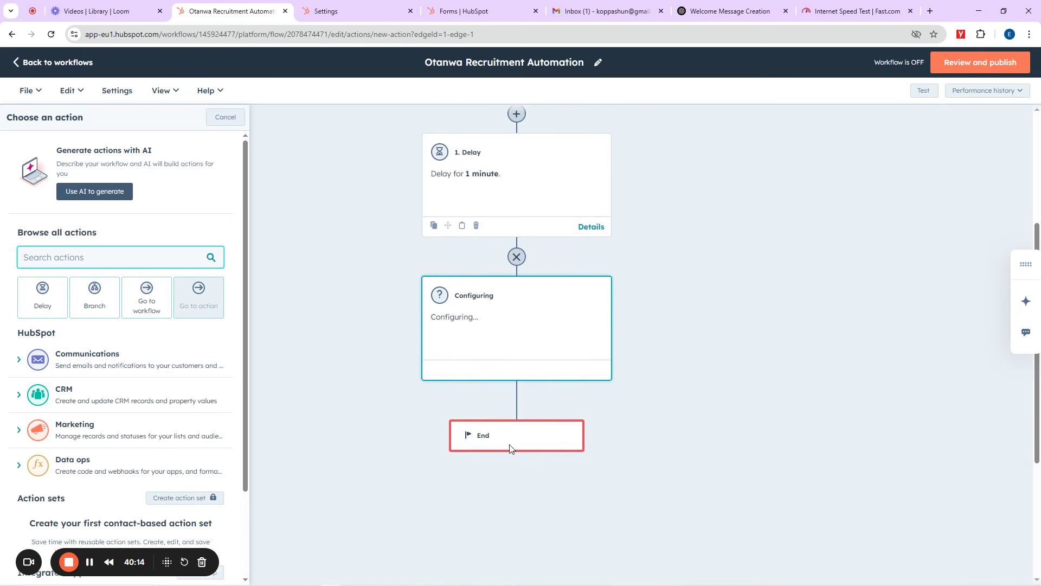
pyautogui.click(83, 360)
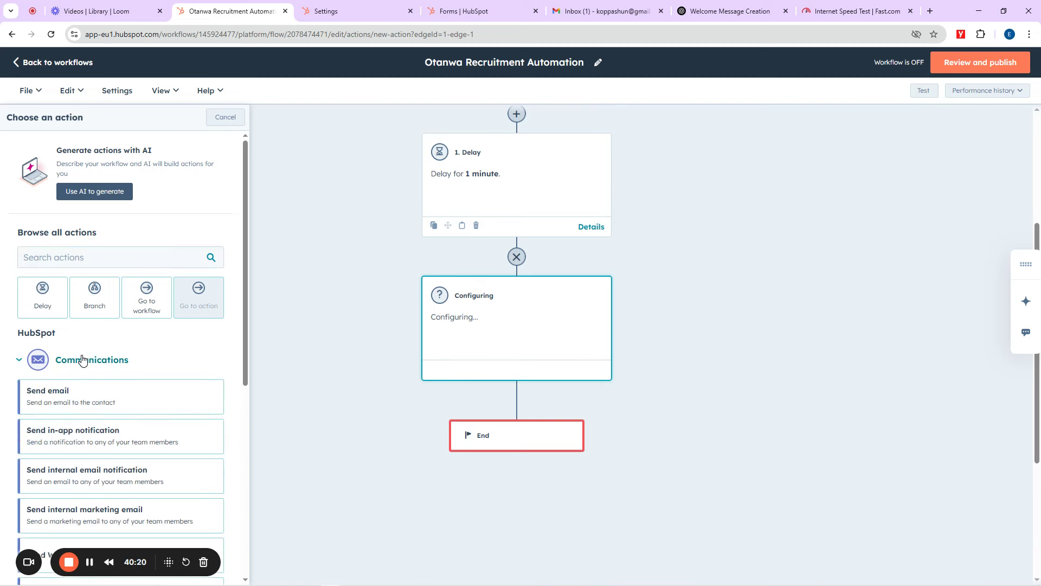
pyautogui.click(59, 397)
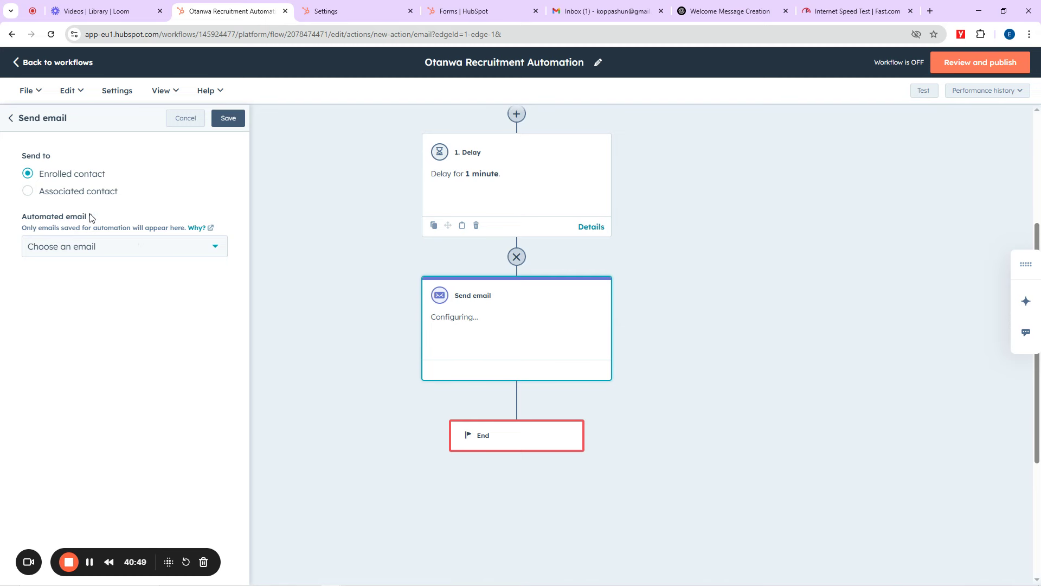
pyautogui.click(107, 253)
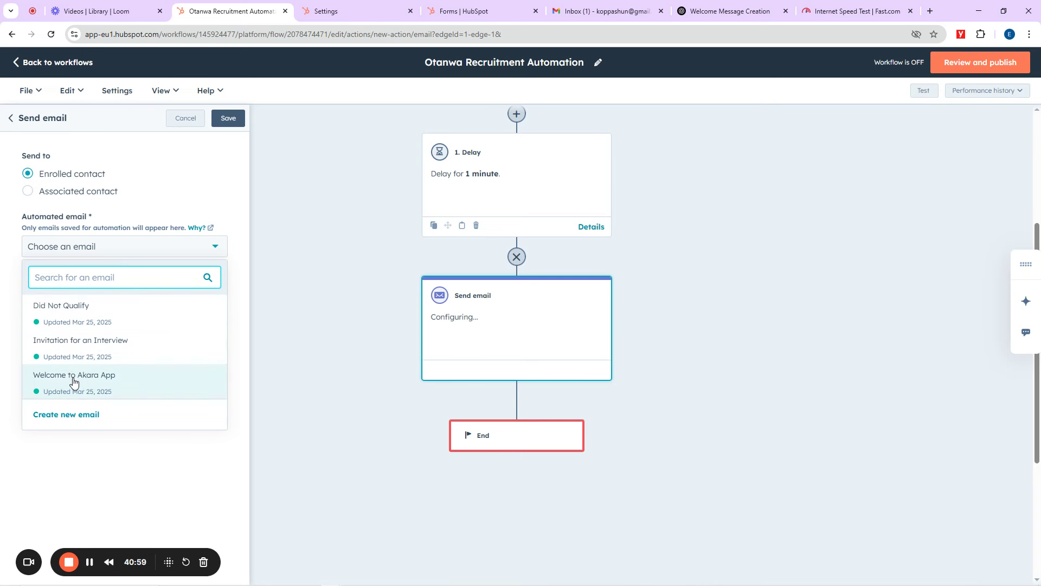
pyautogui.moveTo(84, 382)
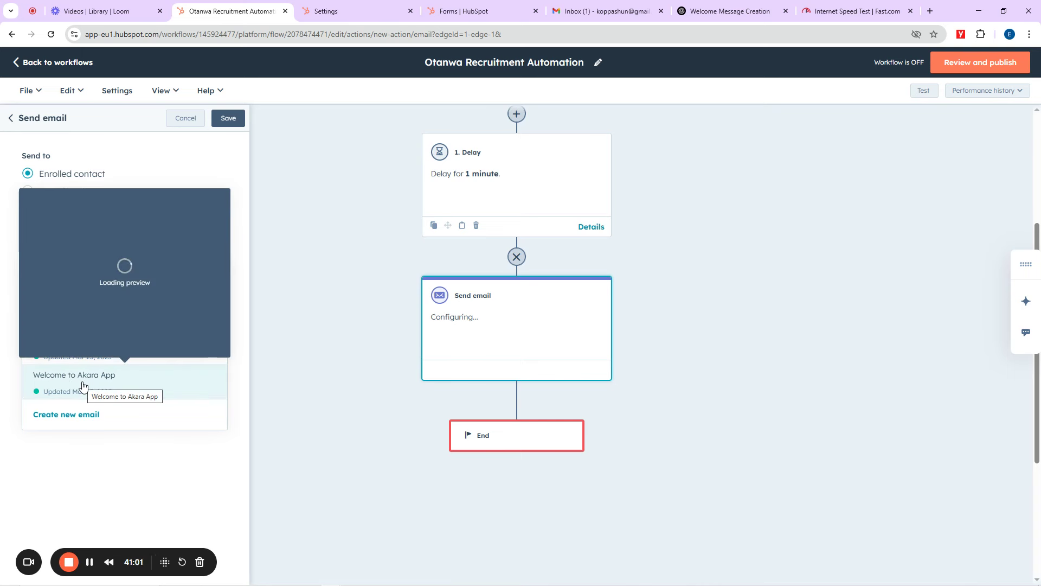
pyautogui.click(66, 415)
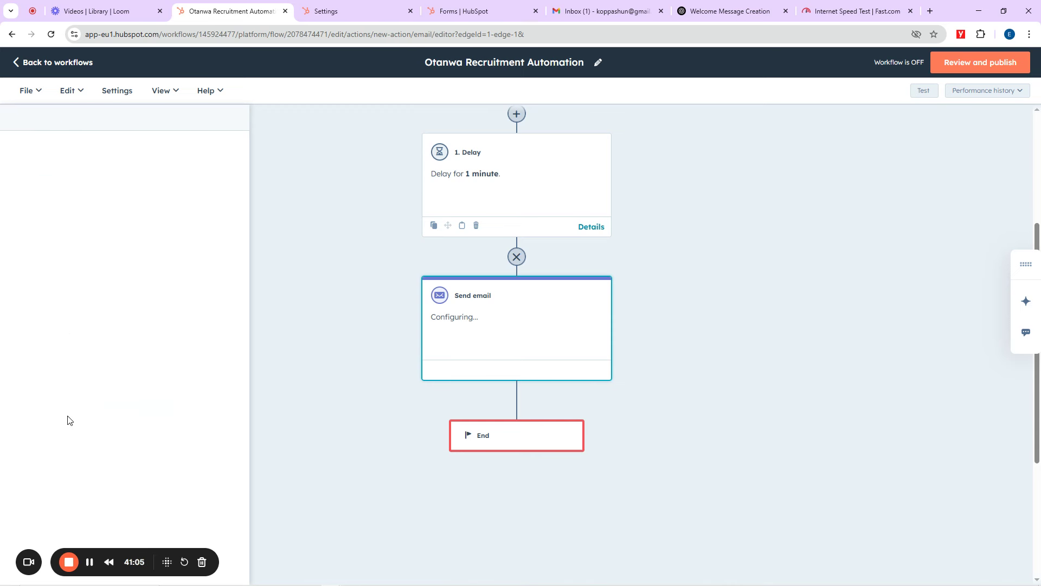
# Step: Name the email 'Recruitment Ginger' with sender name 'Recruitment 1'
pyautogui.click(86, 202)
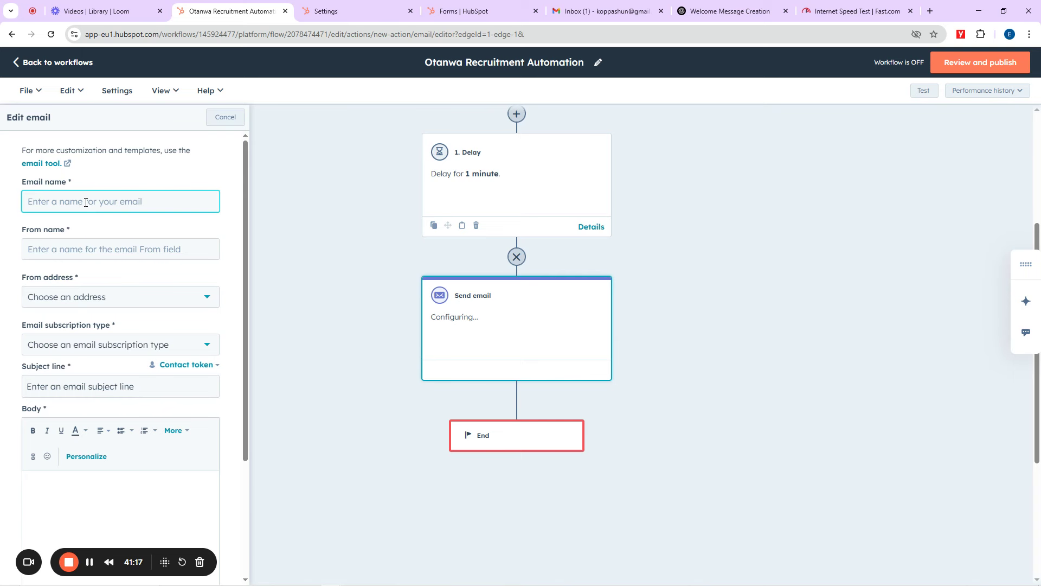
pyautogui.write('Recruitment Ginger')
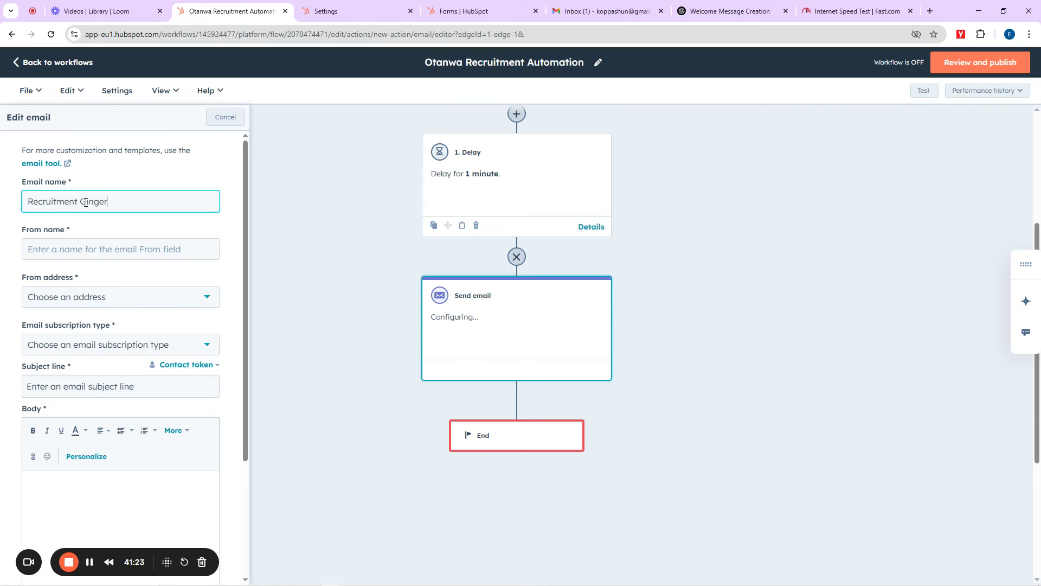
pyautogui.click(77, 254)
pyautogui.write('R')
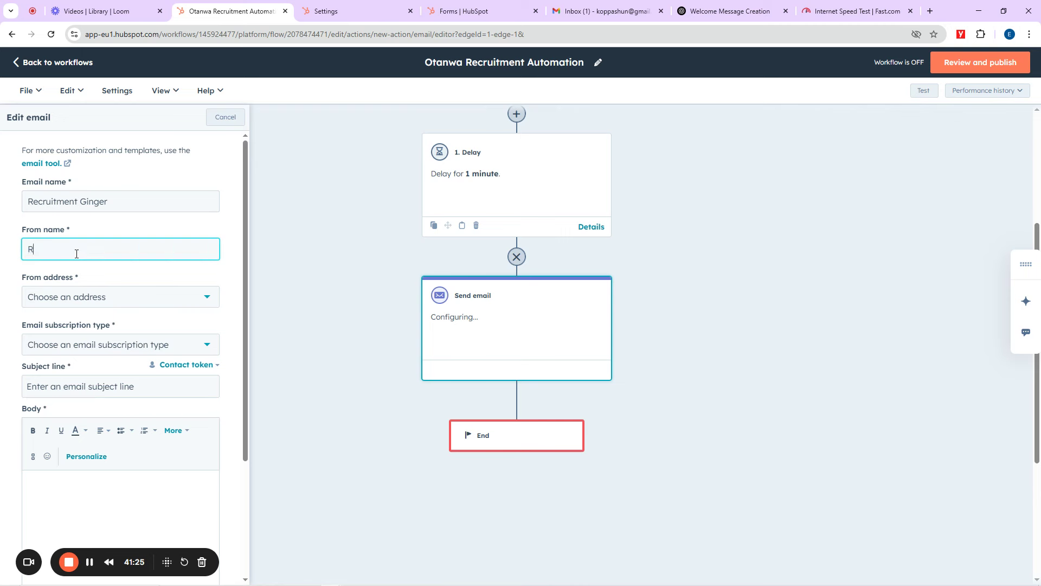
pyautogui.write('ecruitment 1')
# Step: Choose the account's sender address and the Marketing Information subscription type
pyautogui.click(68, 301)
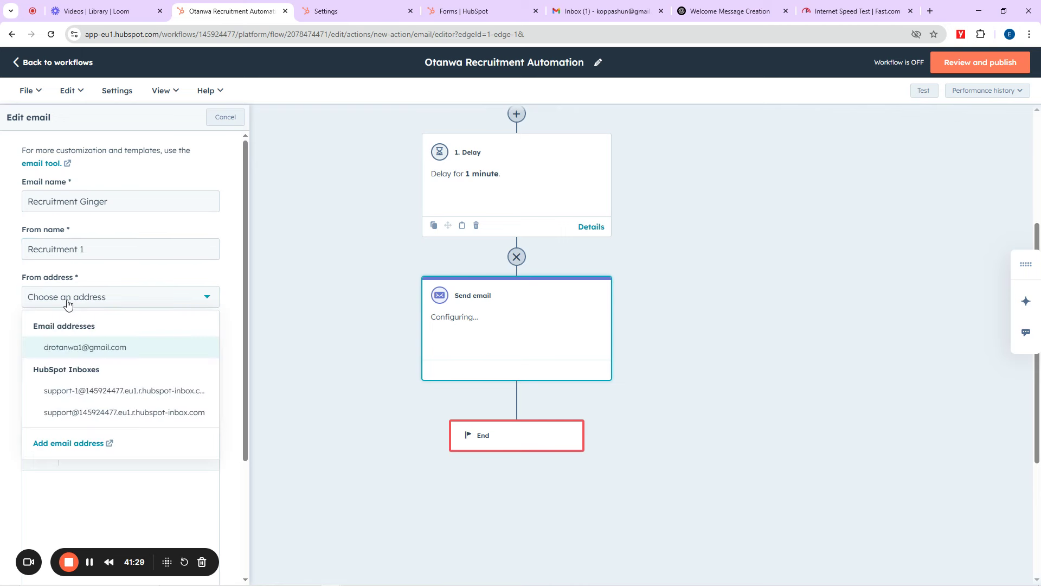
pyautogui.click(72, 352)
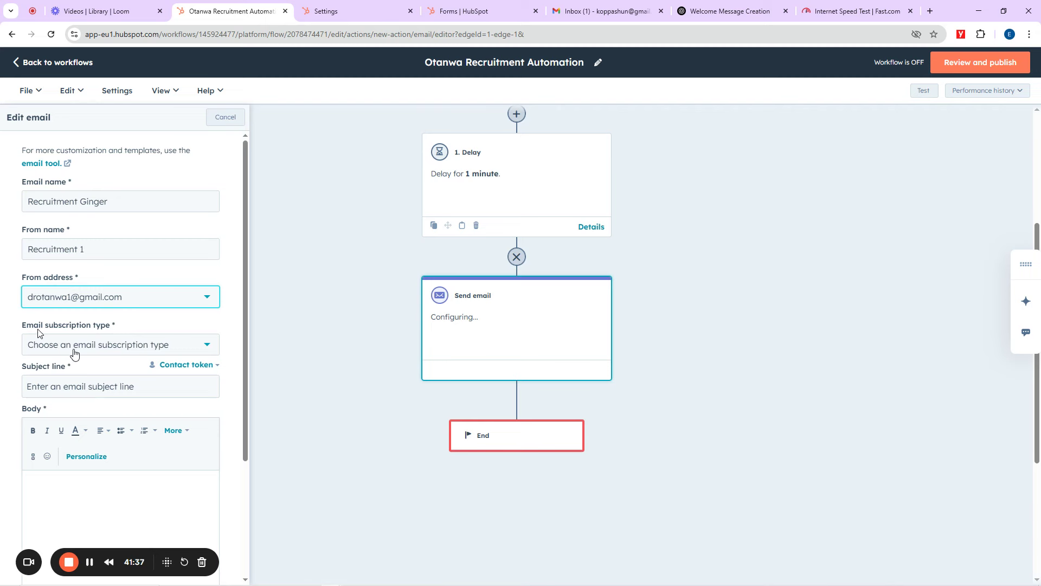
pyautogui.click(84, 346)
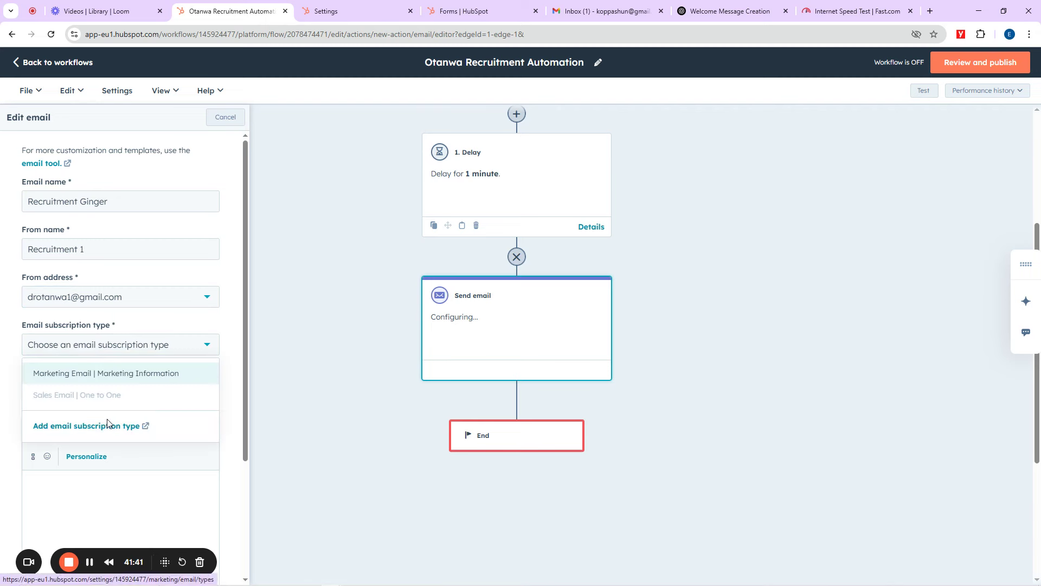
pyautogui.click(91, 373)
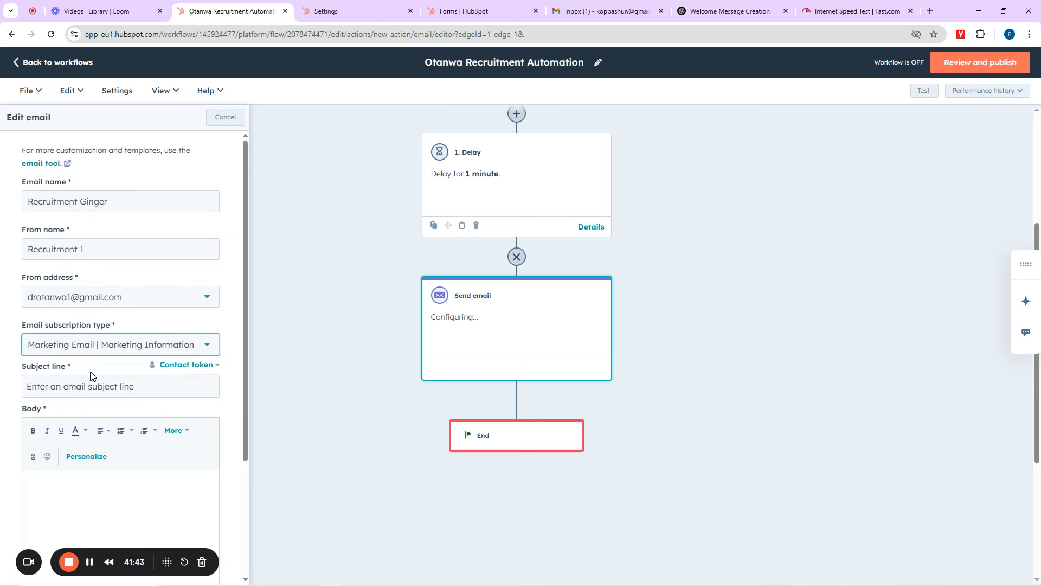
pyautogui.scroll(-3, 93, 372)
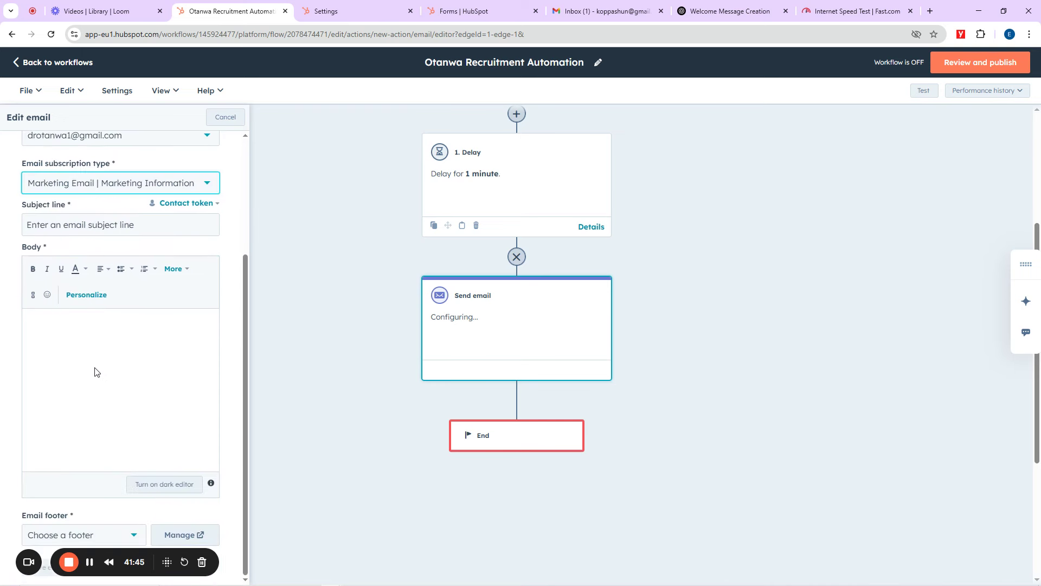
pyautogui.click(97, 227)
pyautogui.scroll(3, 90, 235)
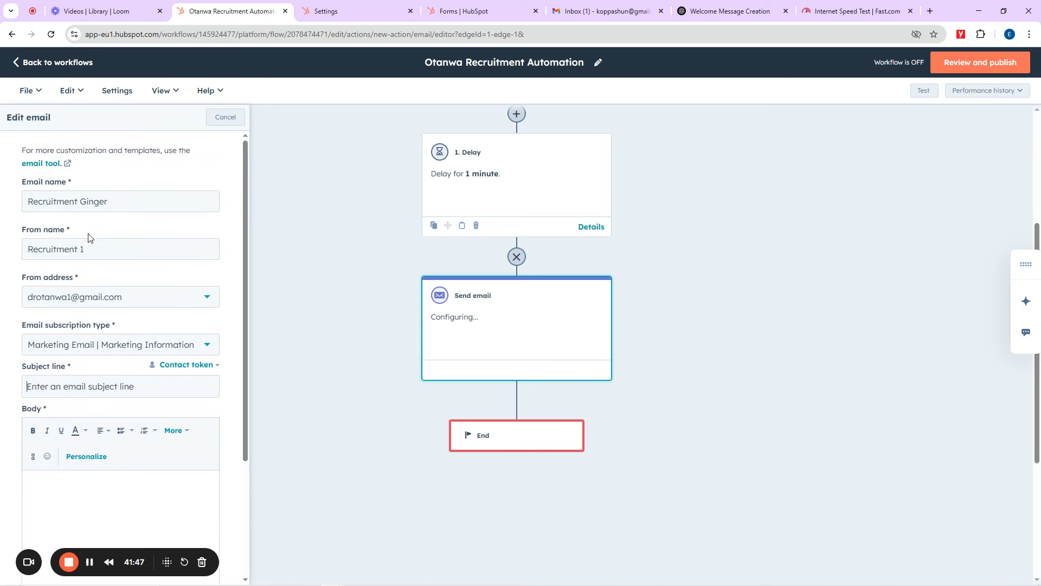
# Step: Finish the subject line: 'Thank you for Applying for Senior Otanwa Engineer Position'
pyautogui.click(77, 387)
pyautogui.write('Thank you for')
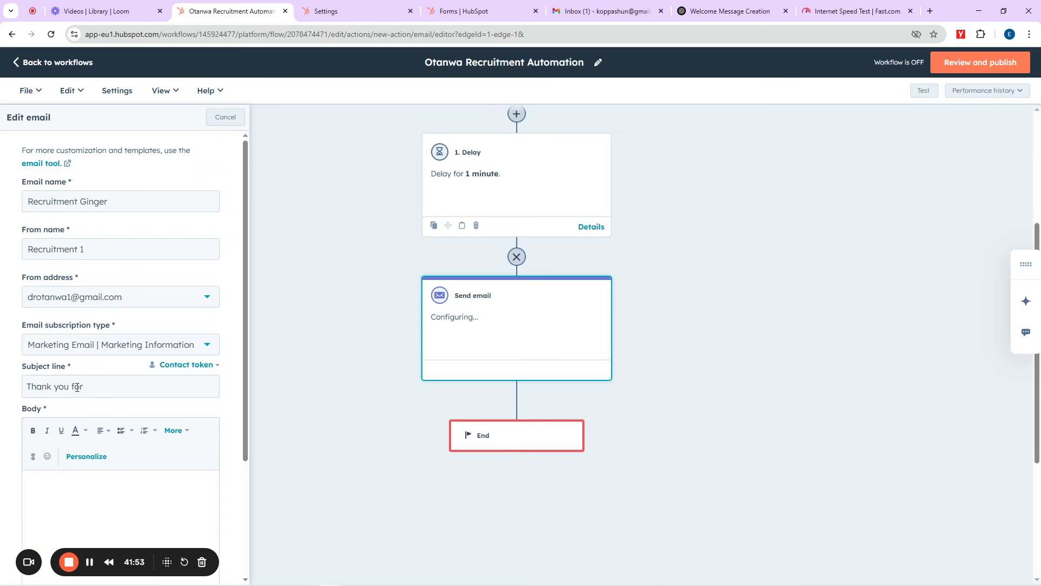
pyautogui.write(' Applying for Senior Otanwa ')
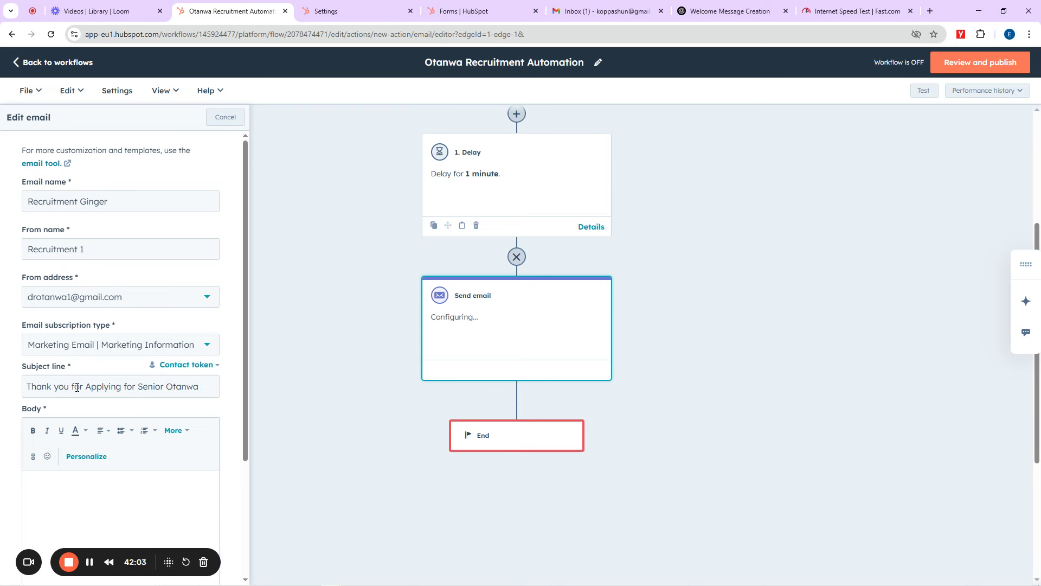
pyautogui.write('Engineer')
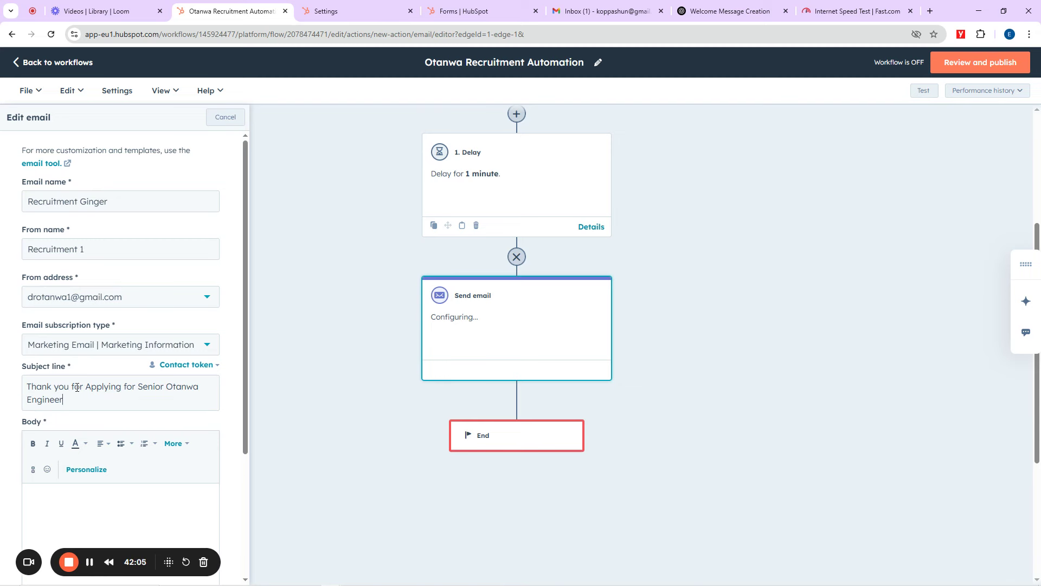
pyautogui.write(' Position')
pyautogui.scroll(-3, 98, 385)
# Step: Place the cursor in the empty email body and switch to the ChatGPT welcome message
pyautogui.click(101, 404)
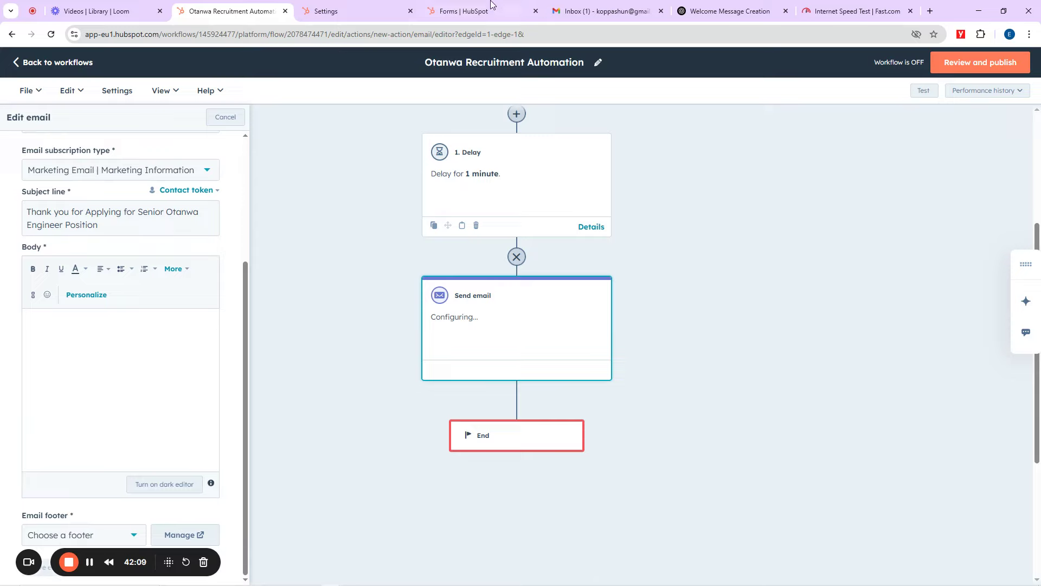
pyautogui.click(737, 7)
pyautogui.scroll(10, 500, 210)
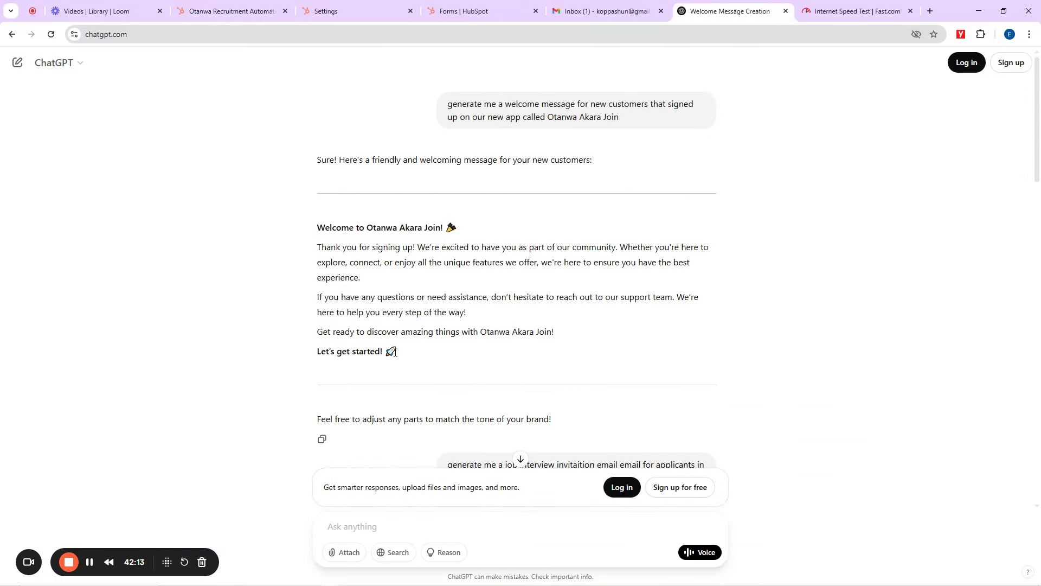
# Step: Copy the ChatGPT 'Welcome to Otanwa Akara' message and return to the HubSpot email editor
pyautogui.moveTo(395, 353); pyautogui.dragTo(315, 229)
pyautogui.hotkey('ctrl', 'c')
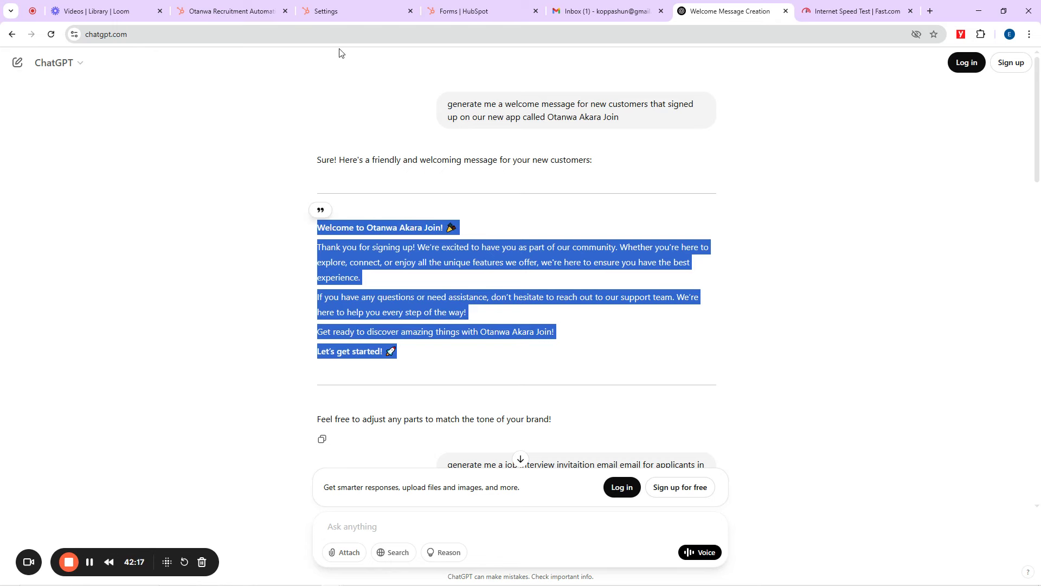
pyautogui.click(263, 8)
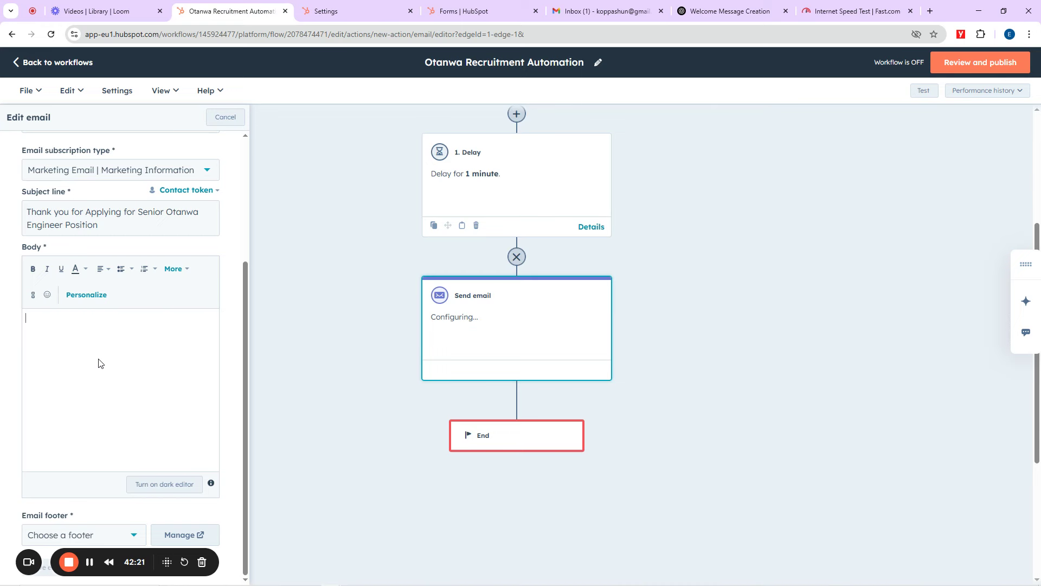
# Step: Paste the welcome message into the body and add an empty line above its heading
pyautogui.hotkey('ctrl', 'v')
pyautogui.scroll(2, 98, 361)
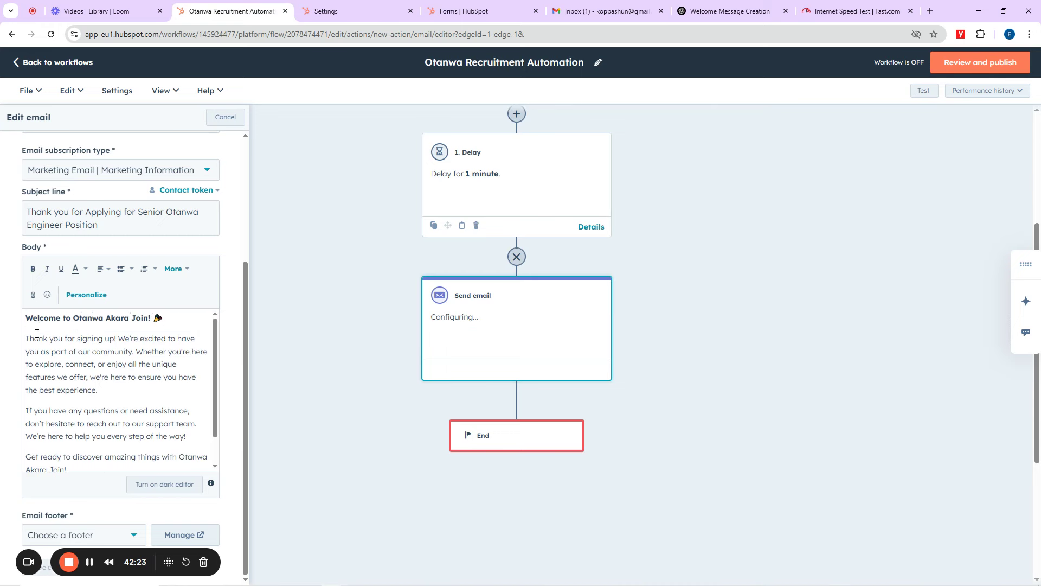
pyautogui.scroll(3, 36, 332)
pyautogui.scroll(-3, 30, 333)
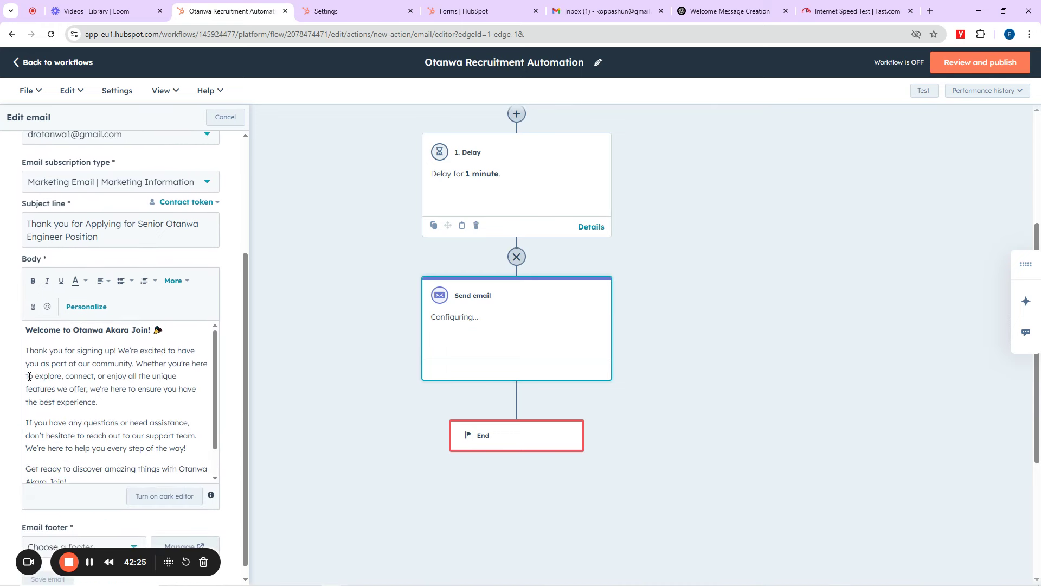
pyautogui.click(26, 331)
pyautogui.press('Return')
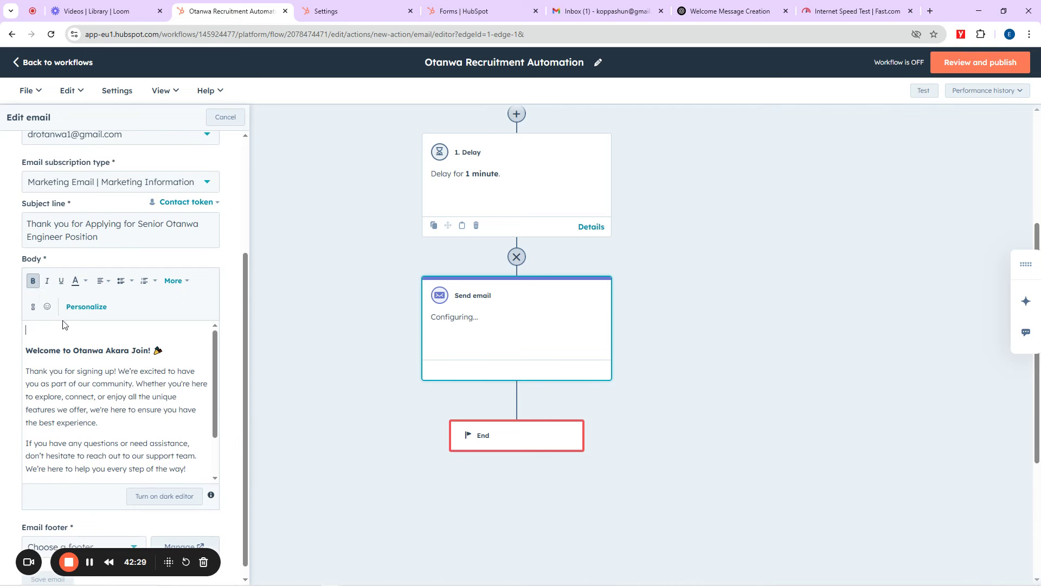
# Step: Insert a 'Dear' greeting with the Contact owner's First name personalization token
pyautogui.click(87, 307)
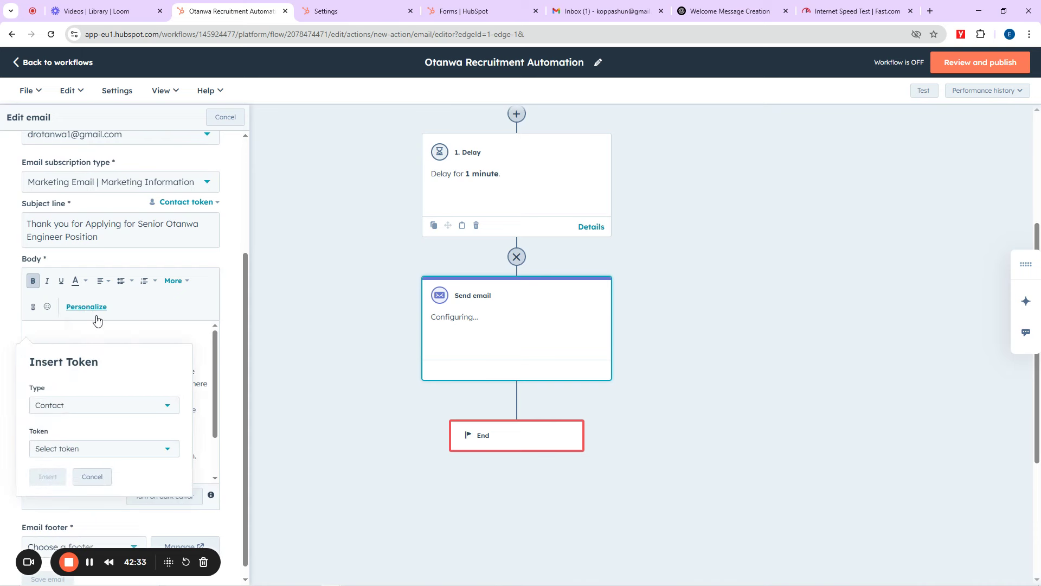
pyautogui.click(50, 448)
pyautogui.scroll(-2, 102, 390)
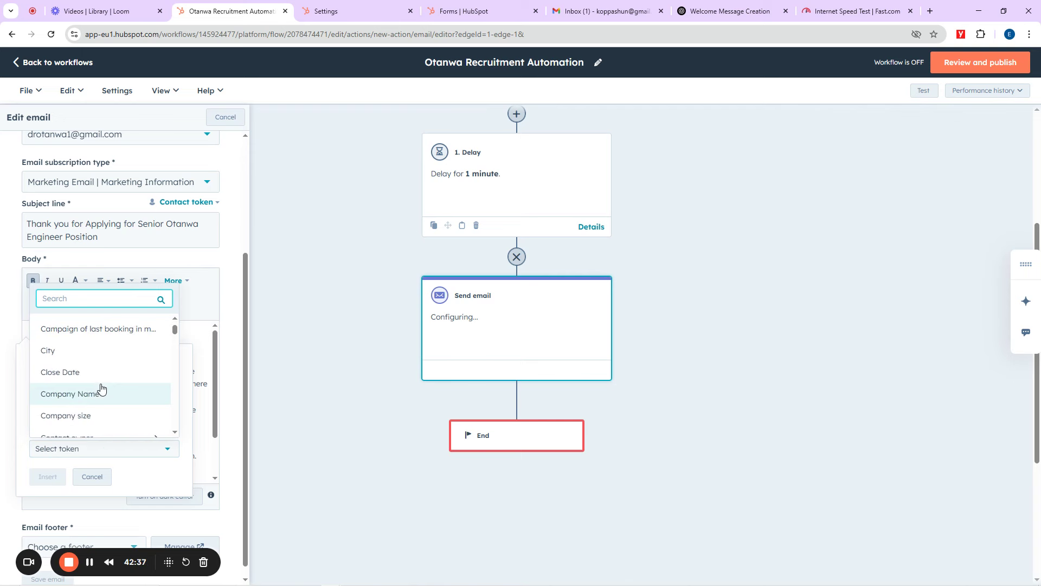
pyautogui.scroll(-2, 83, 400)
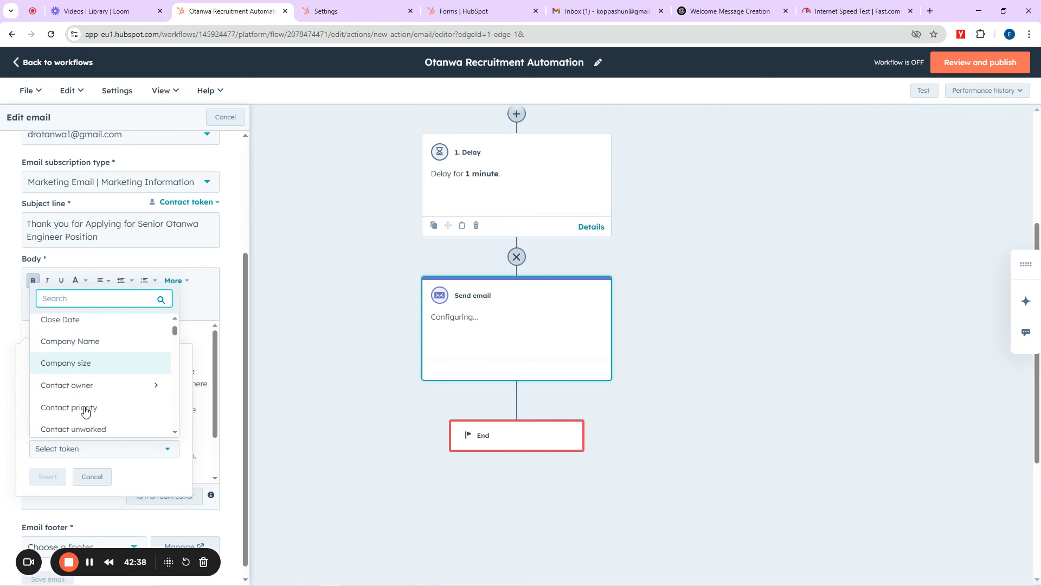
pyautogui.click(141, 387)
pyautogui.click(109, 340)
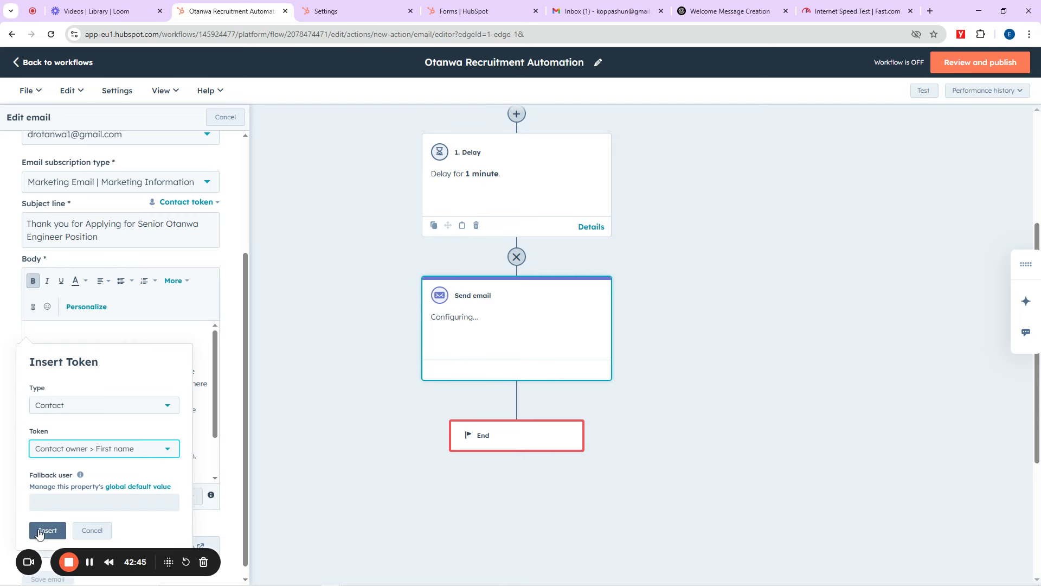
pyautogui.click(48, 531)
pyautogui.scroll(1, 64, 413)
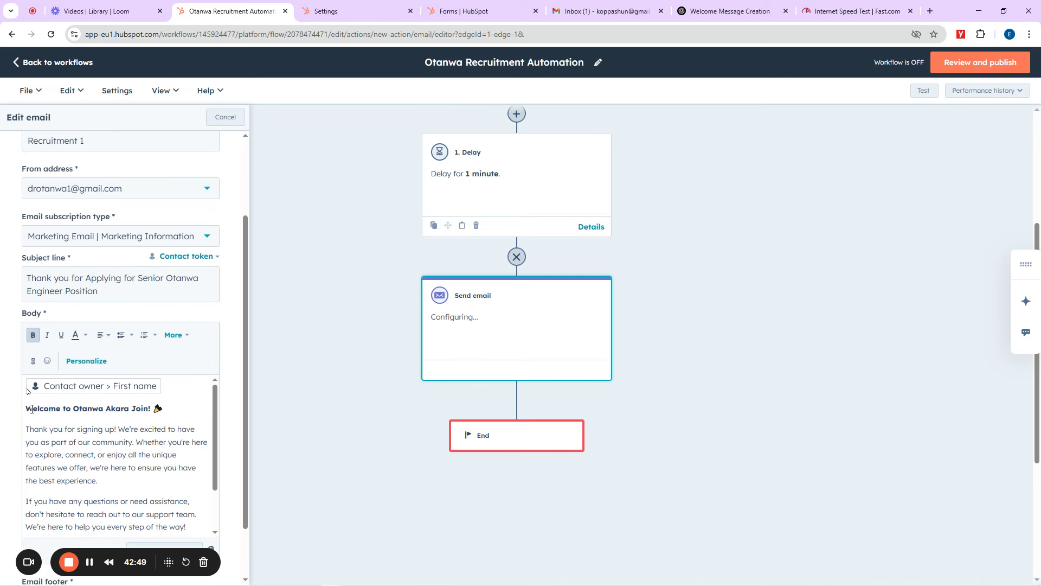
pyautogui.write('Dear')
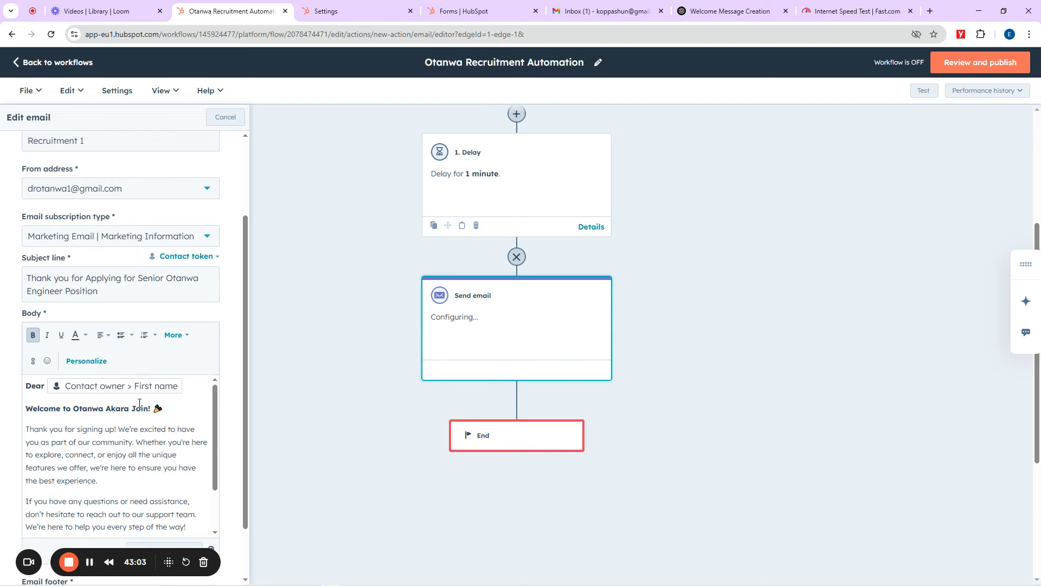
# Step: Choose the (default) footer and save the Recruitment Ginger email
pyautogui.scroll(3, 140, 403)
pyautogui.scroll(-4, 151, 402)
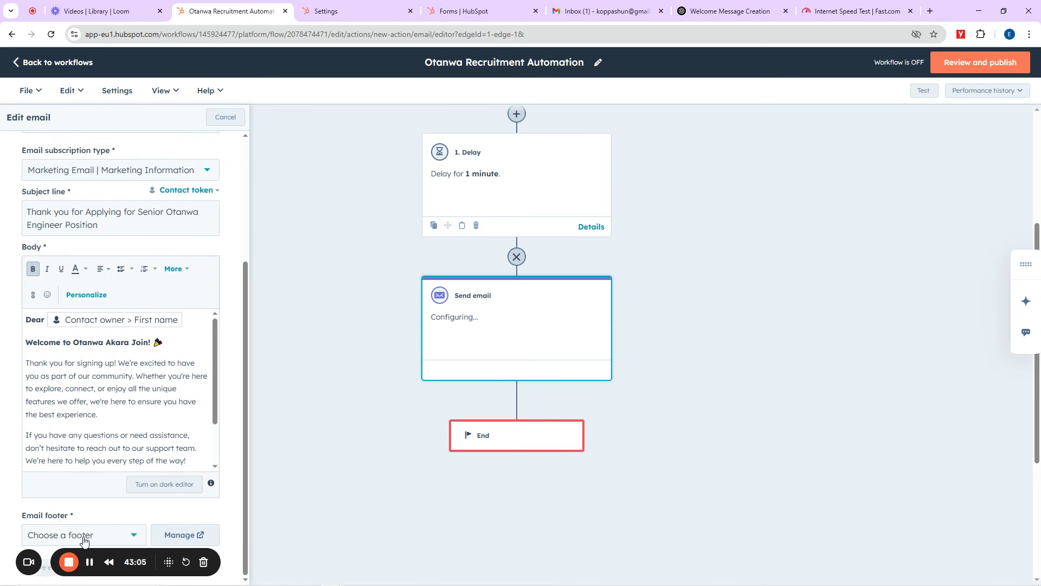
pyautogui.moveTo(85, 556); pyautogui.dragTo(660, 581)
pyautogui.scroll(-4, 660, 581)
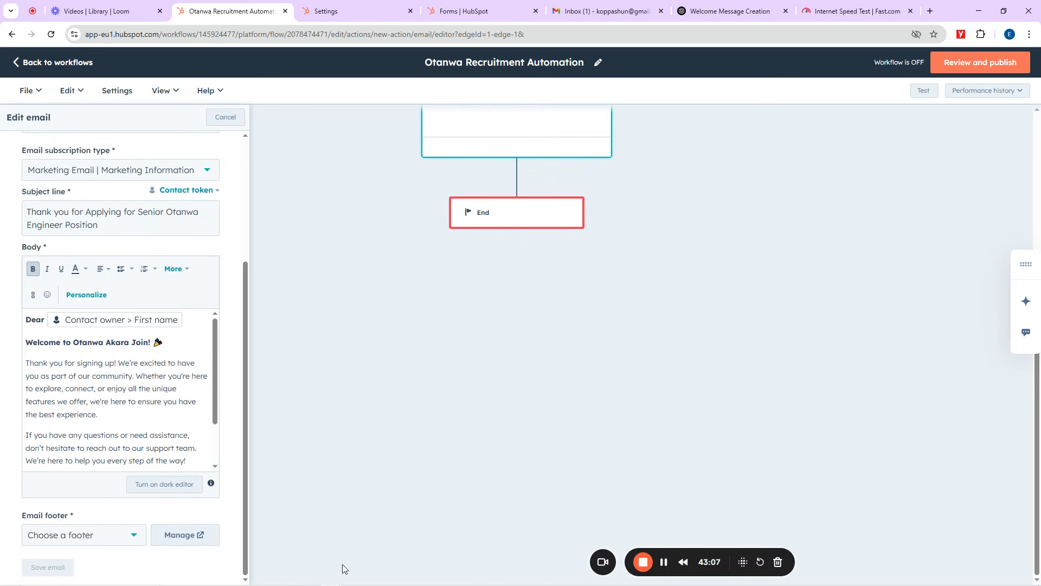
pyautogui.click(76, 536)
pyautogui.click(62, 559)
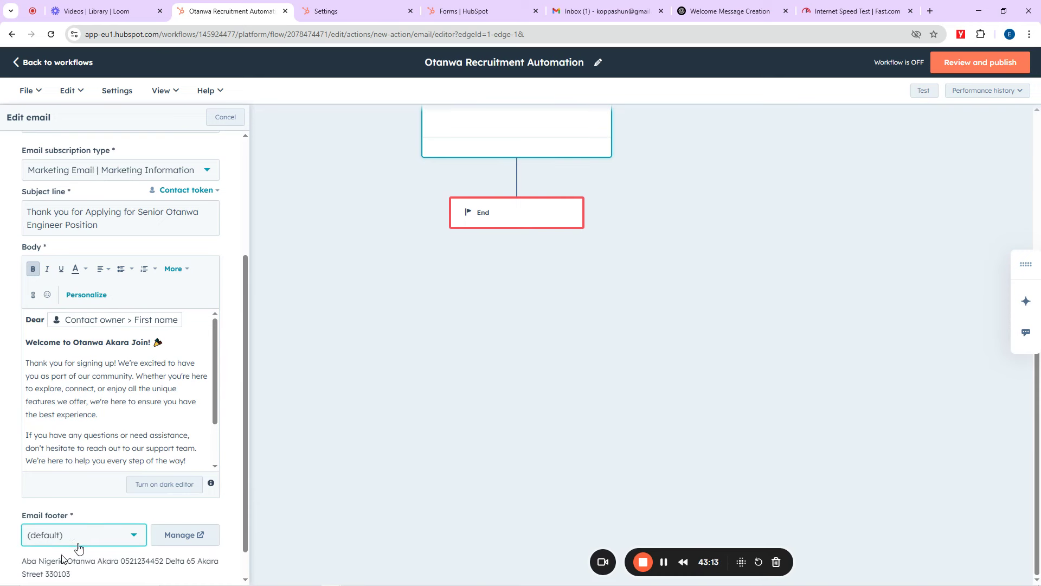
pyautogui.scroll(-1, 64, 553)
pyautogui.click(39, 570)
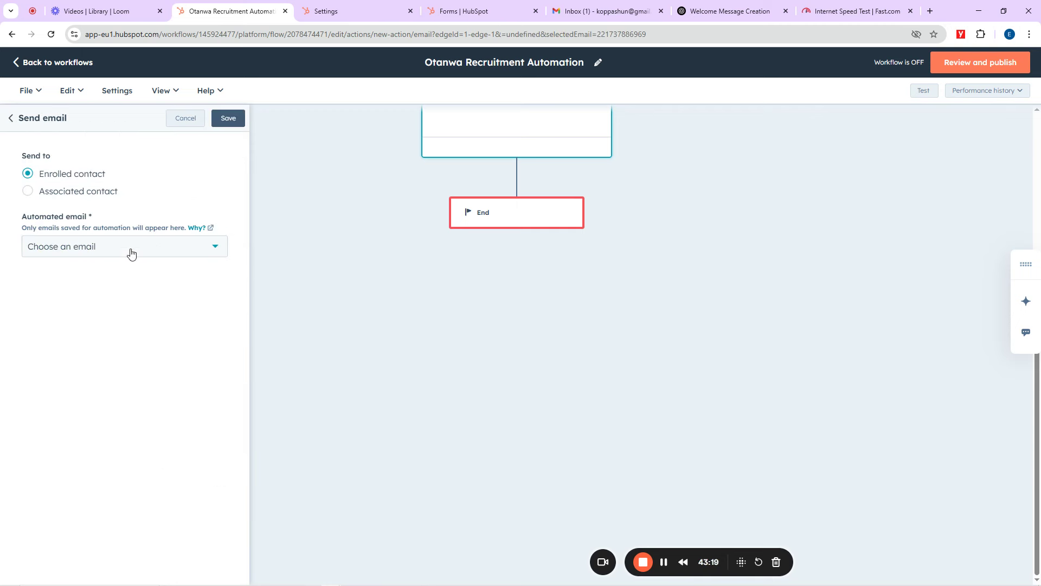
# Step: Set the Automated email to Recruitment Ginger and save the send-email step
pyautogui.click(82, 248)
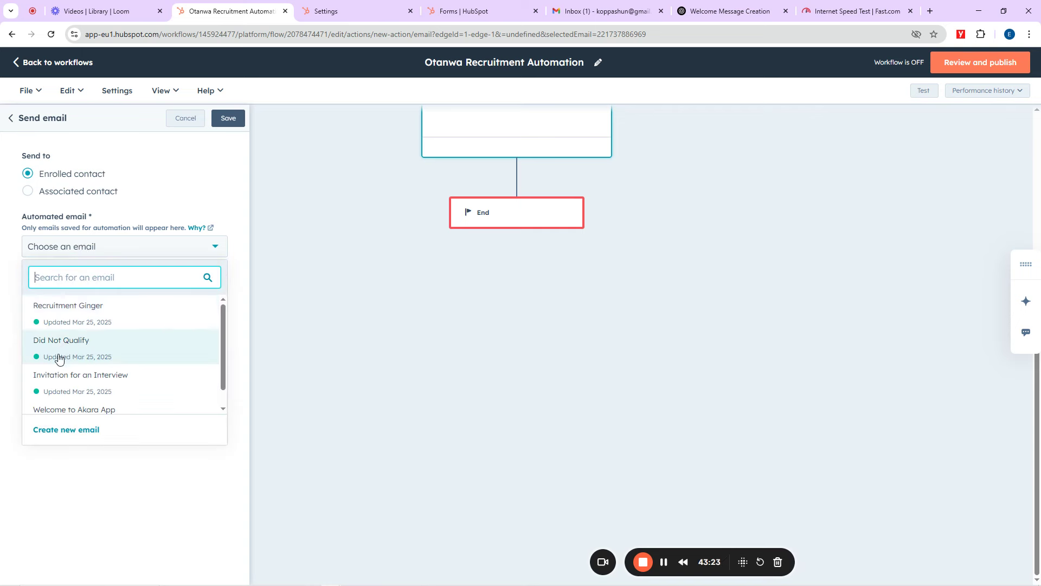
pyautogui.scroll(-1, 81, 383)
pyautogui.moveTo(81, 380)
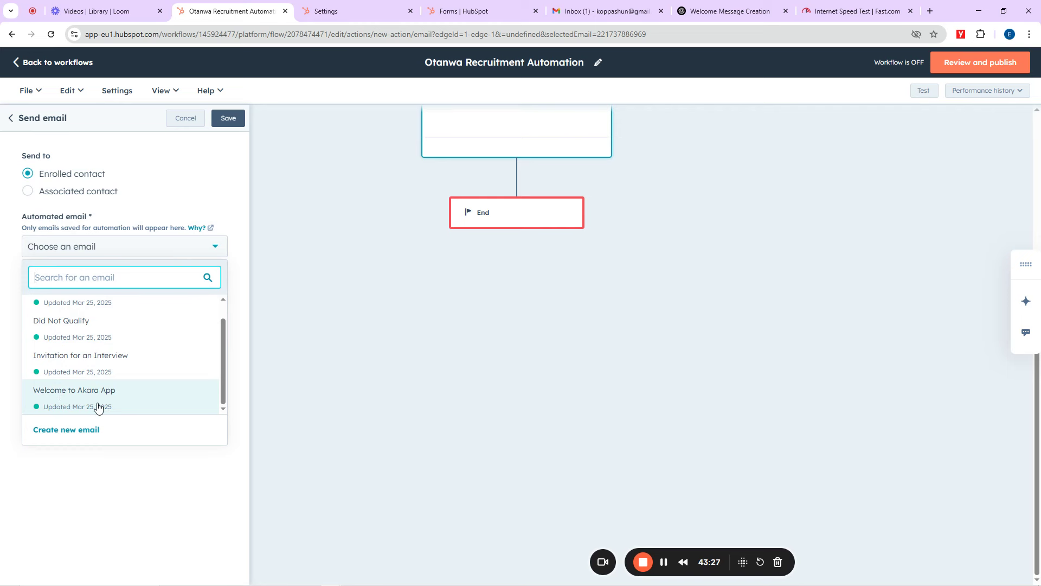
pyautogui.scroll(1, 105, 339)
pyautogui.moveTo(98, 341)
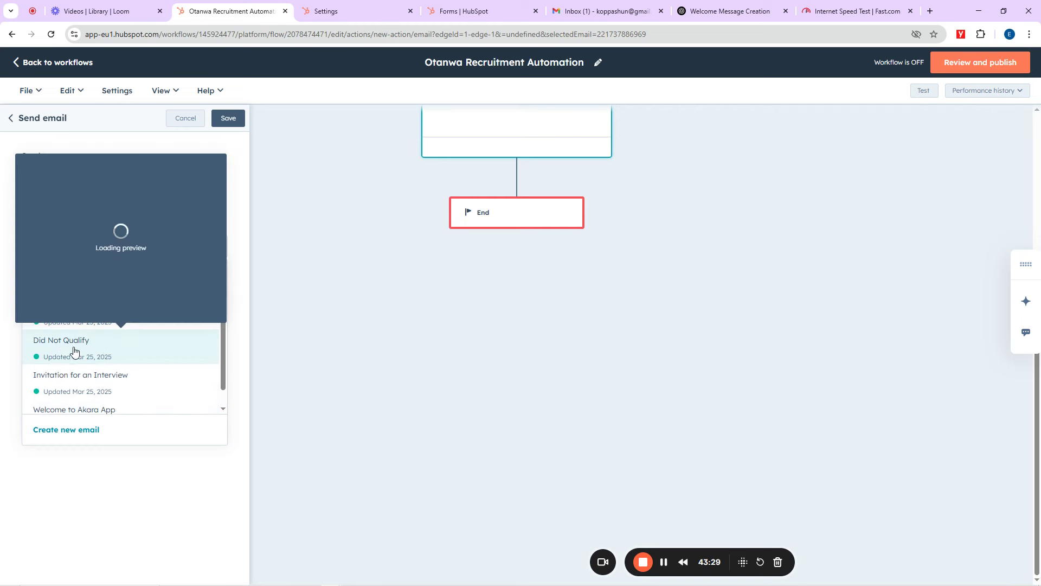
pyautogui.click(82, 317)
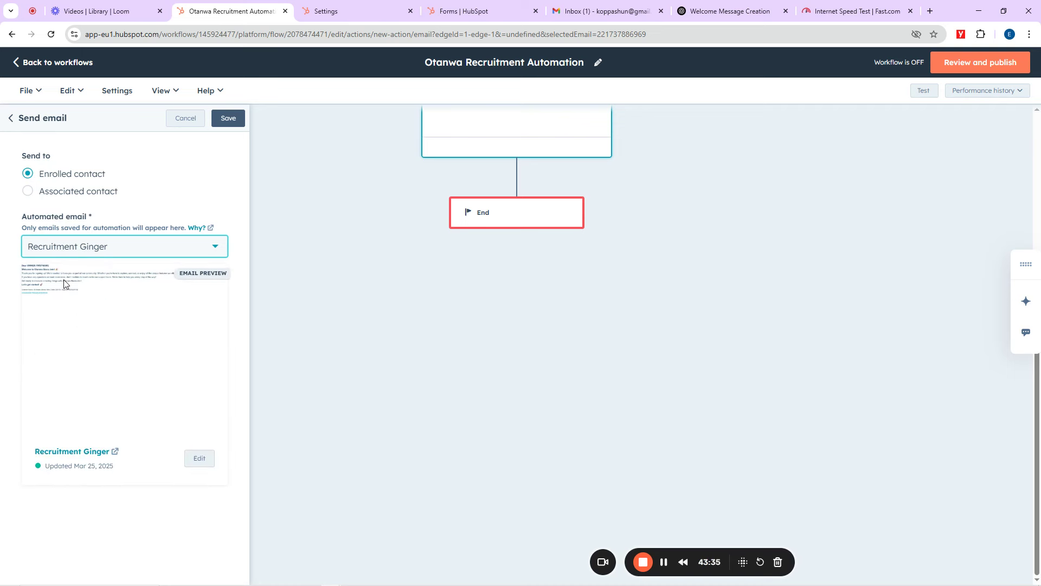
pyautogui.click(231, 120)
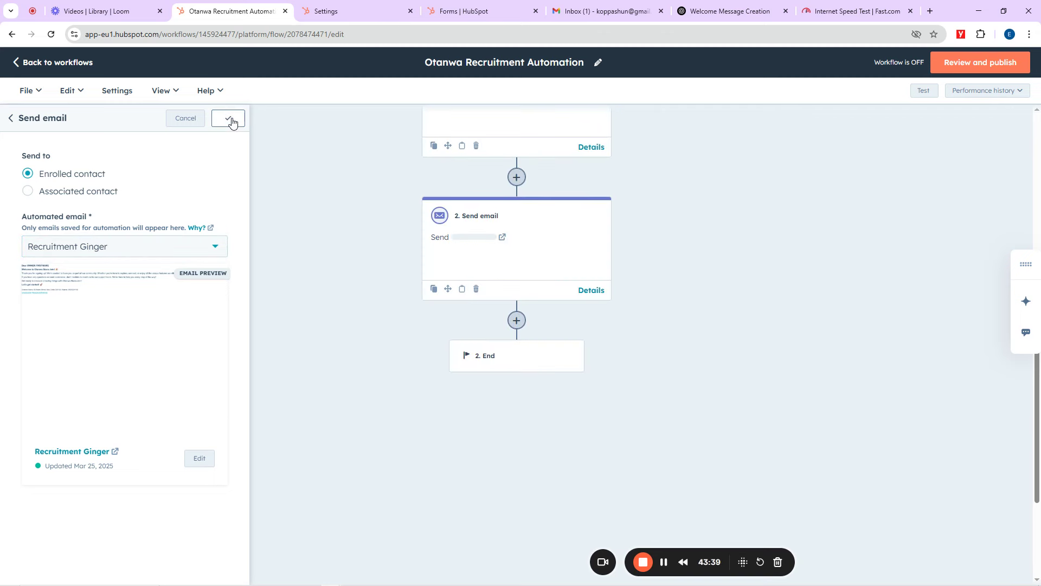
# Step: Review the workflow after the 1-minute delay, then switch to the Paint drawing
pyautogui.scroll(5, 792, 220)
pyautogui.scroll(-5, 483, 326)
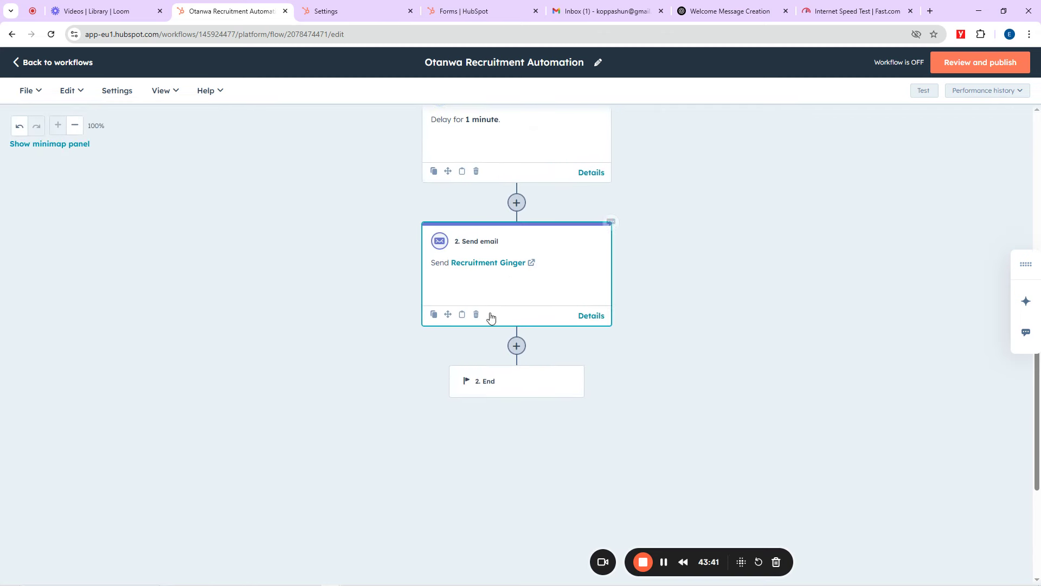
pyautogui.scroll(5, 522, 214)
pyautogui.scroll(-4, 524, 224)
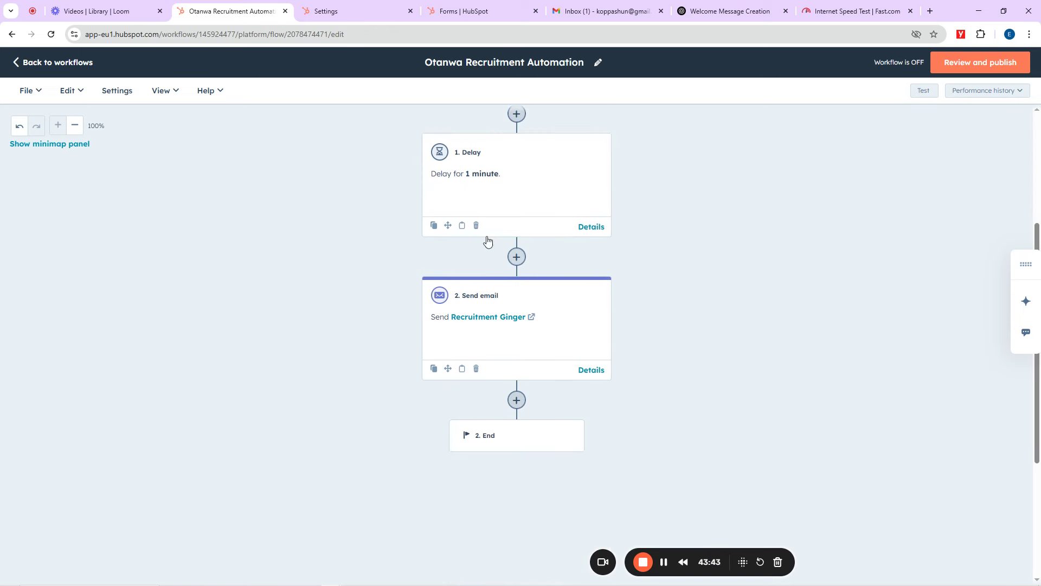
pyautogui.scroll(-3, 538, 343)
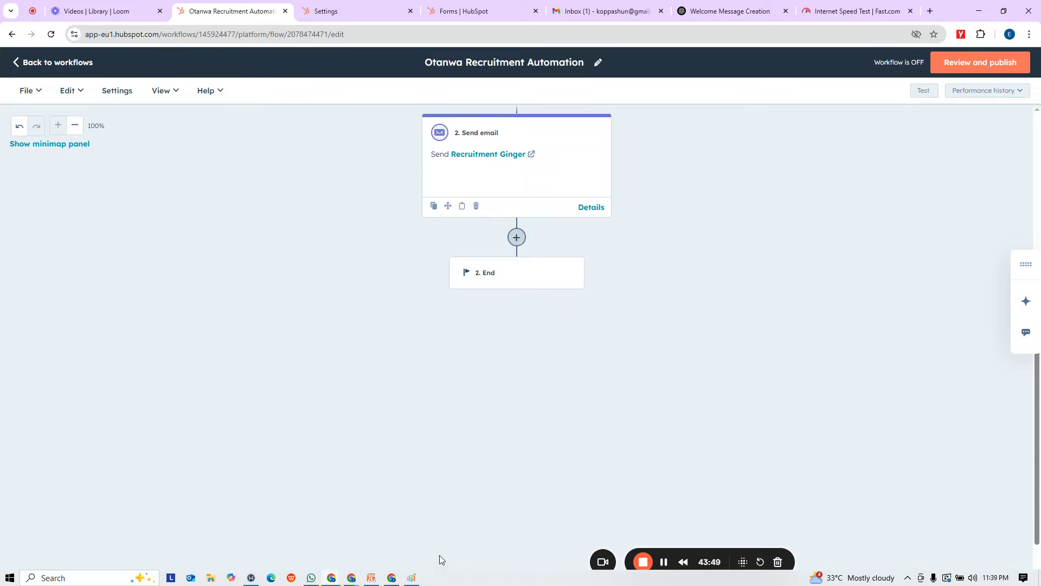
pyautogui.click(411, 578)
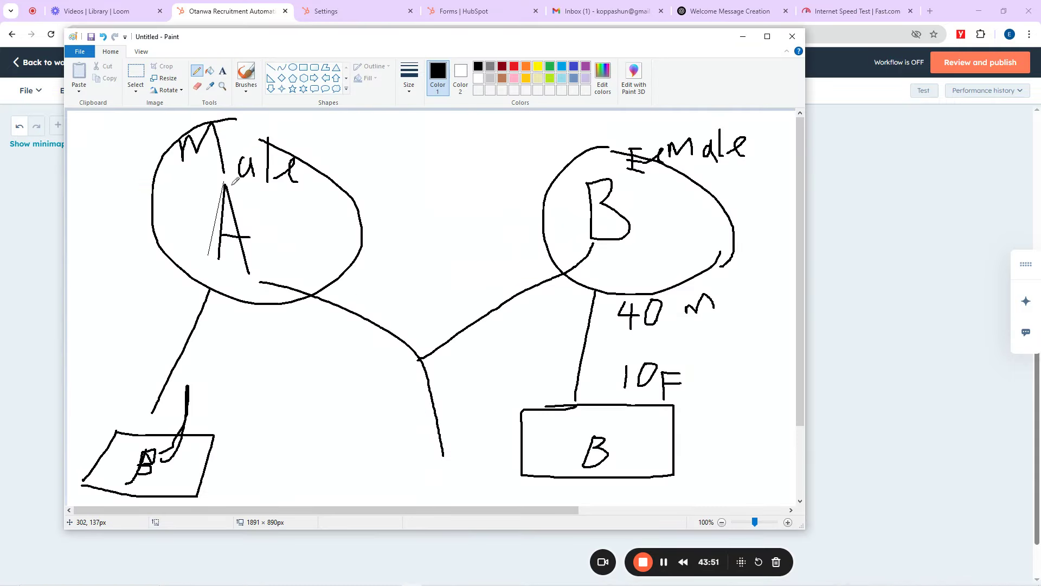
# Step: Retrace the left and right legs of the 'A' in the Male circle with the Pencil
pyautogui.moveTo(224, 185); pyautogui.dragTo(215, 256)
pyautogui.moveTo(226, 188); pyautogui.dragTo(255, 269)
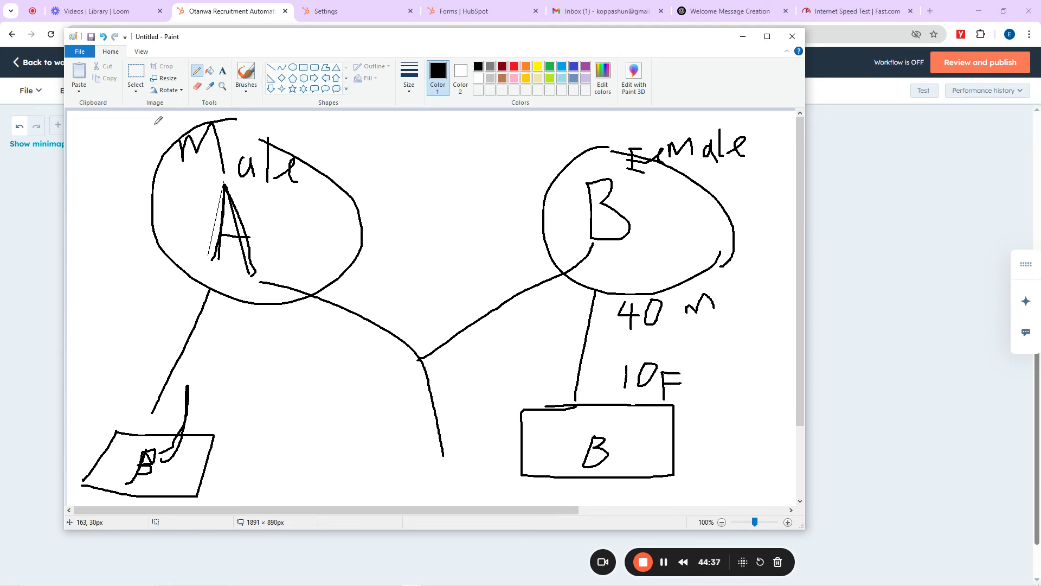
# Step: Start a new blank picture in Paint from the File menu
pyautogui.click(79, 50)
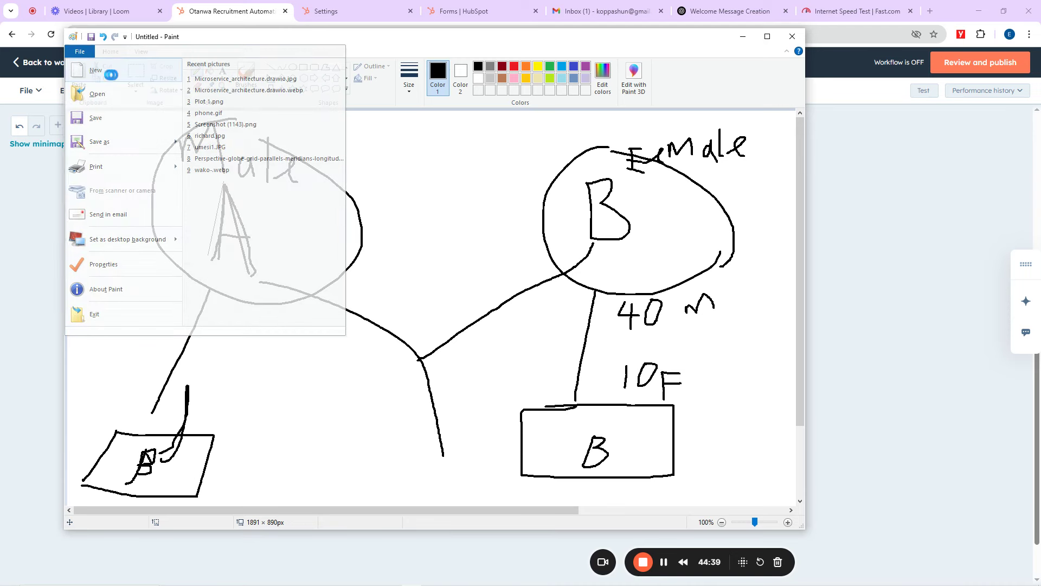
pyautogui.click(109, 72)
# Step: Discard the old sketch, switch to the thickest line, and handwrite Lagos and Abuja
pyautogui.click(452, 290)
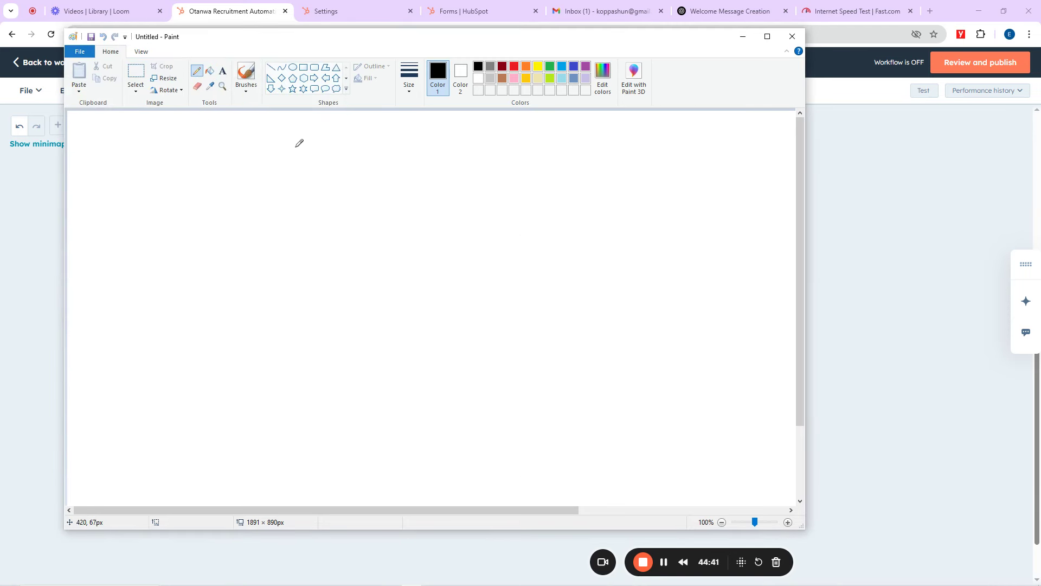
pyautogui.click(410, 87)
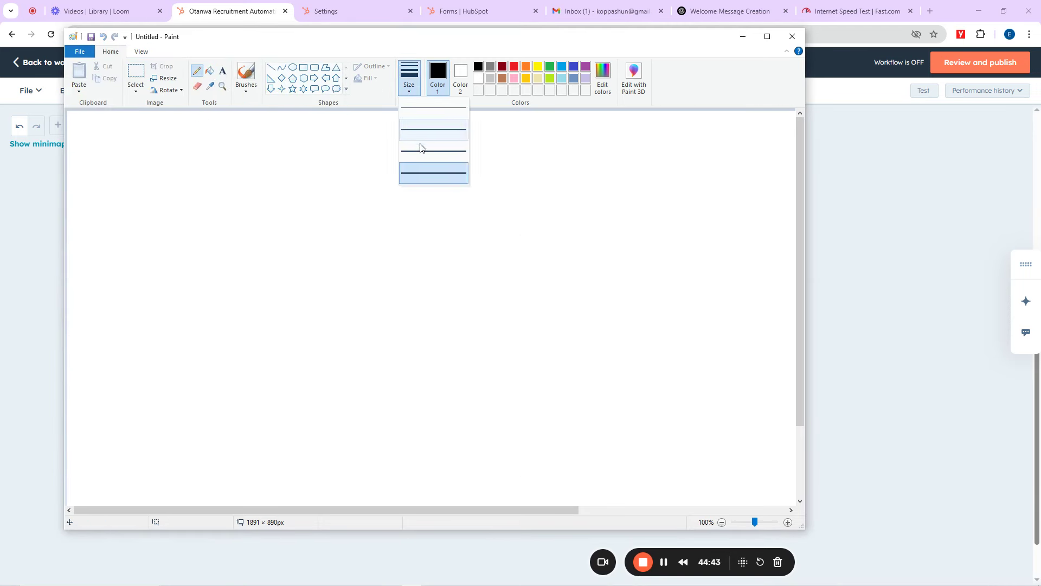
pyautogui.click(426, 179)
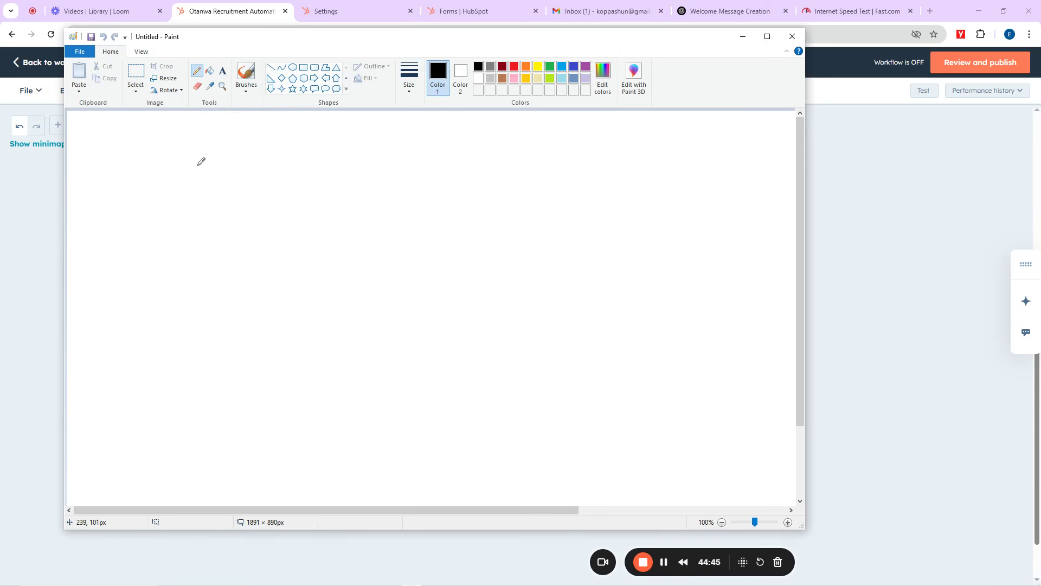
pyautogui.moveTo(195, 158)
pyautogui.mouseDown()
pyautogui.moveTo(198, 197)
pyautogui.moveTo(222, 188)
pyautogui.moveTo(233, 249)
pyautogui.moveTo(232, 238)
pyautogui.mouseUp()
pyautogui.moveTo(263, 183); pyautogui.dragTo(286, 192)
pyautogui.moveTo(587, 165); pyautogui.dragTo(572, 216)
pyautogui.moveTo(587, 163)
pyautogui.mouseDown()
pyautogui.moveTo(592, 207)
pyautogui.moveTo(638, 188)
pyautogui.moveTo(632, 221)
pyautogui.moveTo(662, 189)
pyautogui.moveTo(663, 215)
pyautogui.mouseUp()
# Step: Circle Abuja and Lagos and join them with a curved connecting line
pyautogui.moveTo(644, 149)
pyautogui.mouseDown()
pyautogui.moveTo(552, 186)
pyautogui.moveTo(677, 150)
pyautogui.moveTo(612, 146)
pyautogui.mouseUp()
pyautogui.moveTo(222, 132)
pyautogui.mouseDown()
pyautogui.moveTo(189, 139)
pyautogui.moveTo(320, 203)
pyautogui.moveTo(223, 130)
pyautogui.mouseUp()
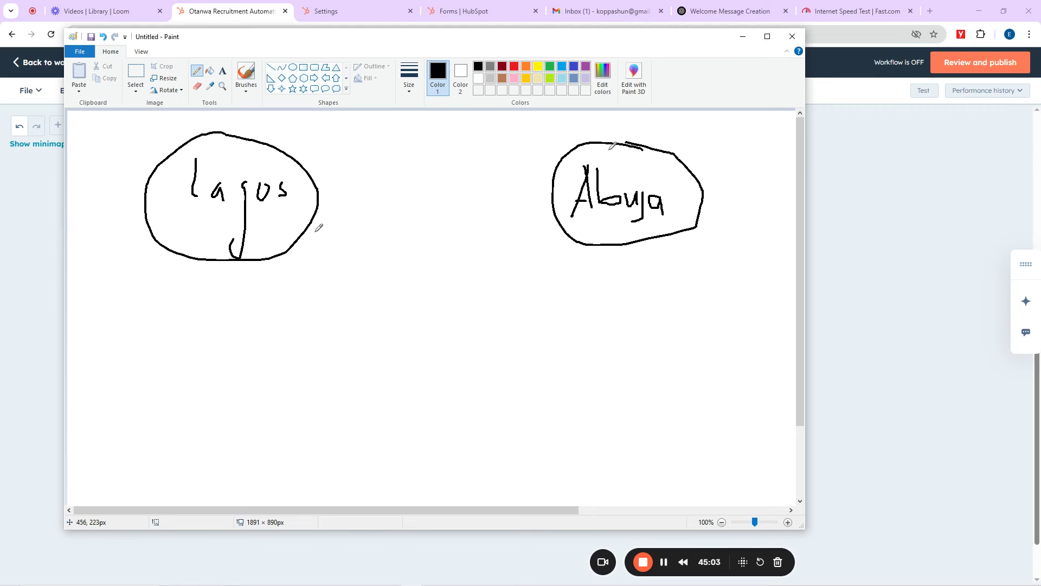
pyautogui.moveTo(312, 221)
pyautogui.mouseDown()
pyautogui.moveTo(410, 387)
pyautogui.moveTo(410, 420)
pyautogui.mouseUp()
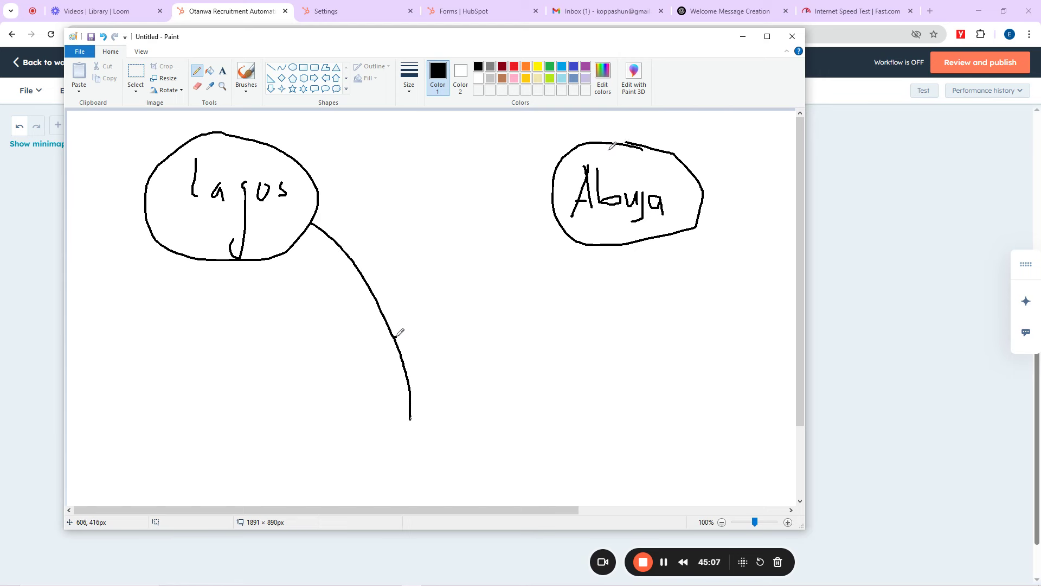
pyautogui.moveTo(397, 337)
pyautogui.mouseDown()
pyautogui.moveTo(590, 223)
pyautogui.moveTo(572, 234)
pyautogui.mouseUp()
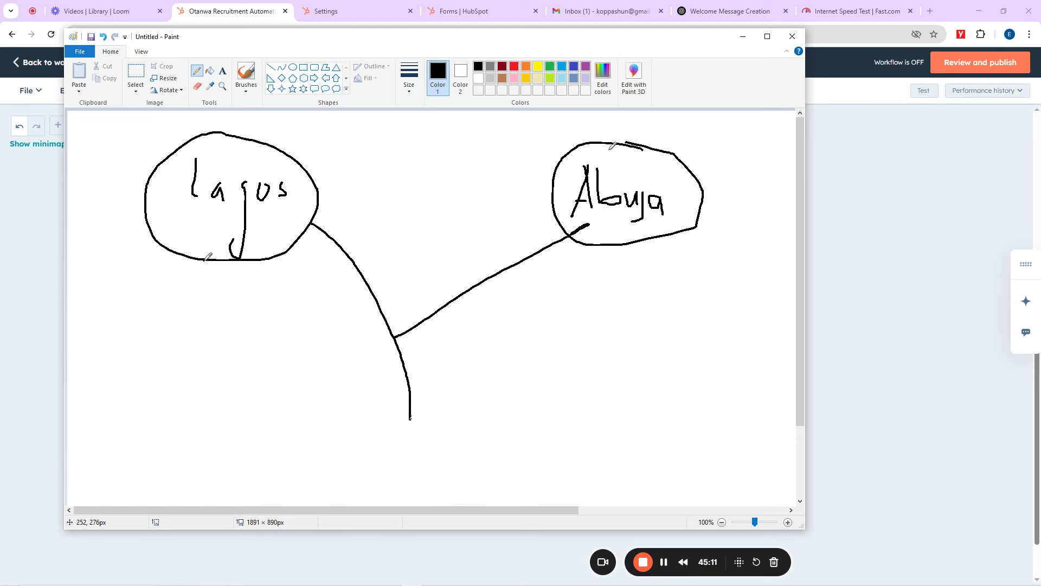
# Step: Draw a line down to a box beneath each circle, then minimize Paint
pyautogui.moveTo(205, 259); pyautogui.dragTo(182, 348)
pyautogui.moveTo(115, 365)
pyautogui.mouseDown()
pyautogui.moveTo(233, 343)
pyautogui.moveTo(205, 437)
pyautogui.moveTo(102, 432)
pyautogui.moveTo(115, 364)
pyautogui.moveTo(121, 407)
pyautogui.moveTo(151, 394)
pyautogui.mouseUp()
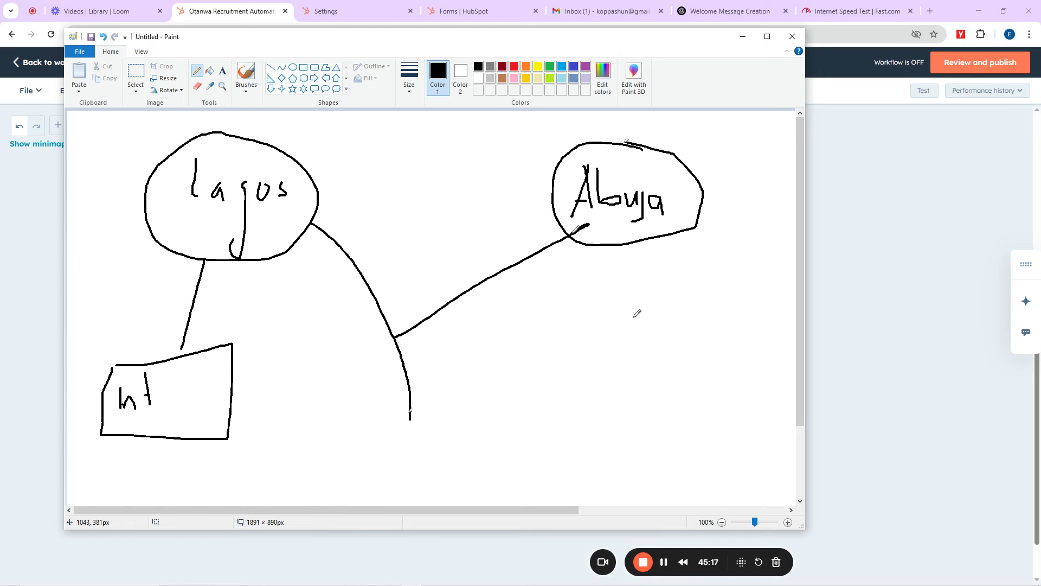
pyautogui.moveTo(633, 244); pyautogui.dragTo(633, 303)
pyautogui.moveTo(562, 314)
pyautogui.mouseDown()
pyautogui.moveTo(648, 296)
pyautogui.moveTo(692, 350)
pyautogui.moveTo(598, 383)
pyautogui.moveTo(518, 309)
pyautogui.moveTo(587, 324)
pyautogui.moveTo(591, 309)
pyautogui.mouseUp()
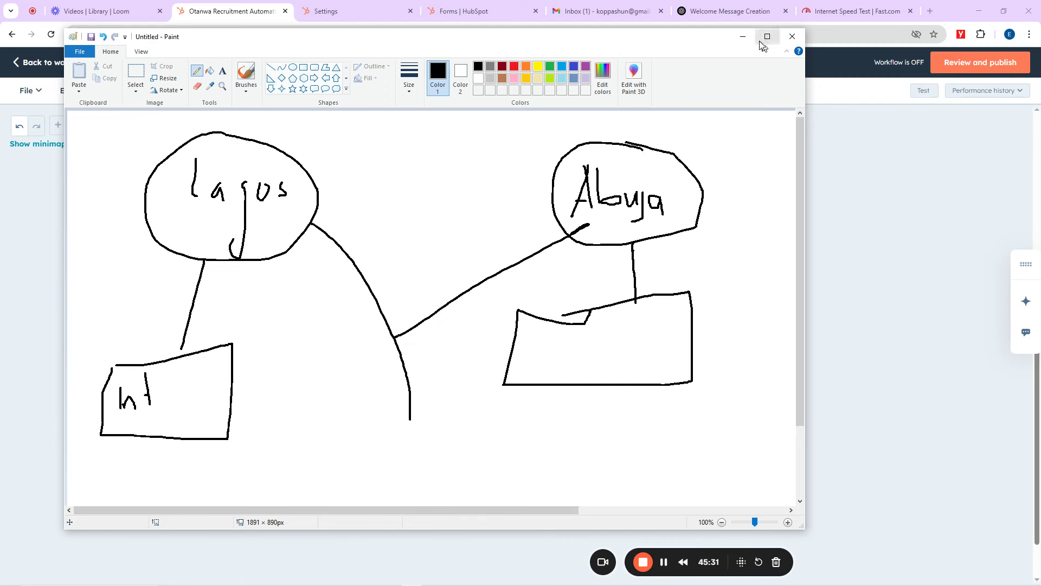
pyautogui.click(742, 36)
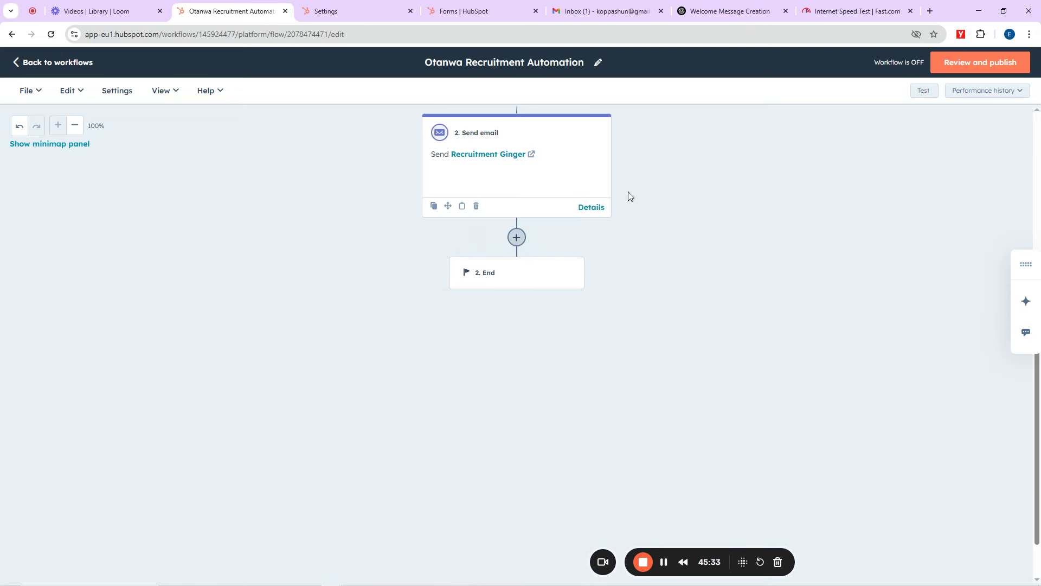
# Step: Insert a 'For a set amount of time' delay of 3 minutes after the Recruitment Ginger email
pyautogui.scroll(1, 629, 191)
pyautogui.click(513, 293)
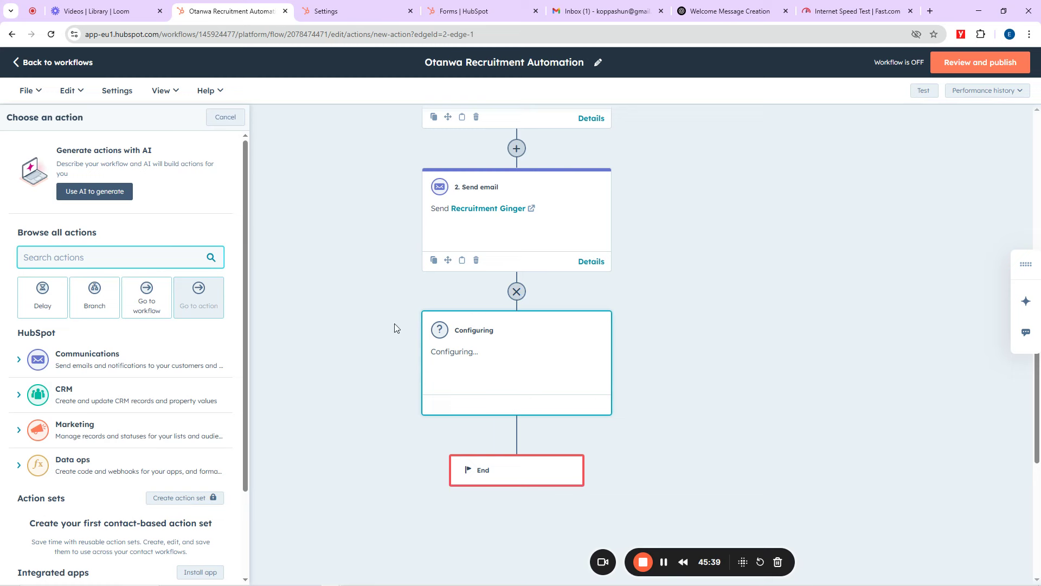
pyautogui.click(44, 306)
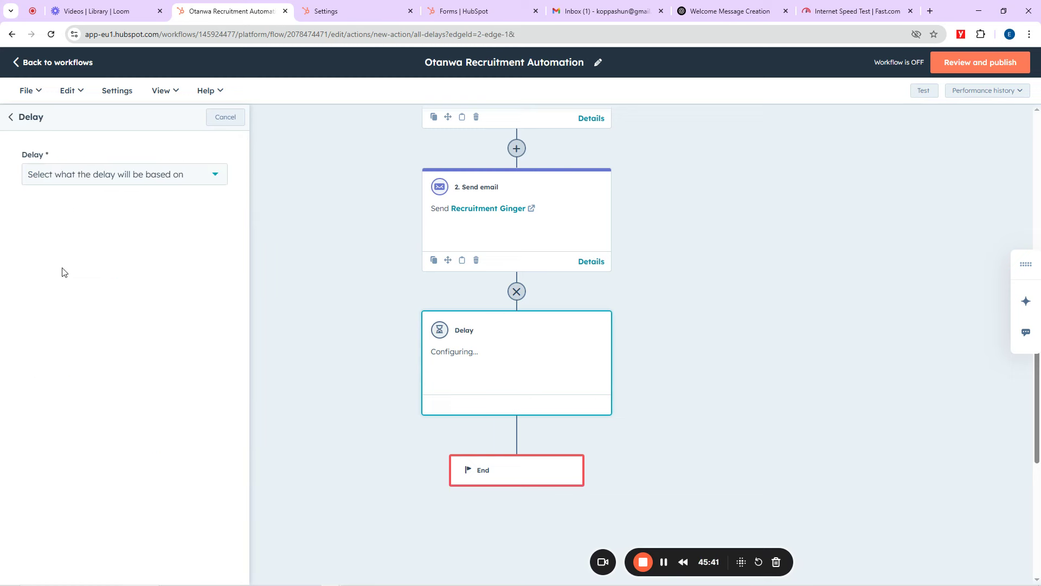
pyautogui.click(143, 175)
pyautogui.scroll(-2, 124, 269)
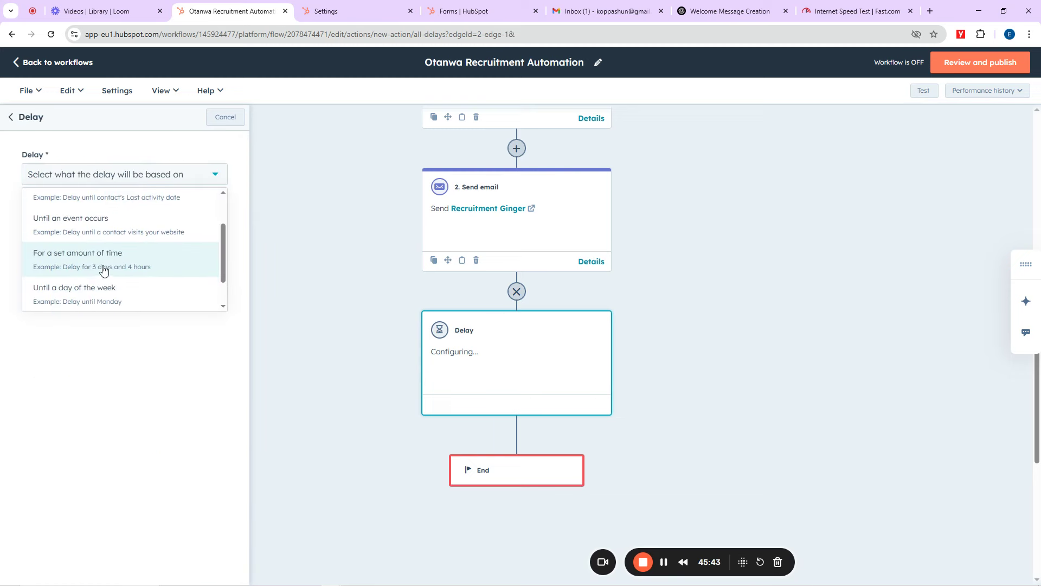
pyautogui.click(108, 265)
pyautogui.moveTo(181, 255); pyautogui.dragTo(172, 256)
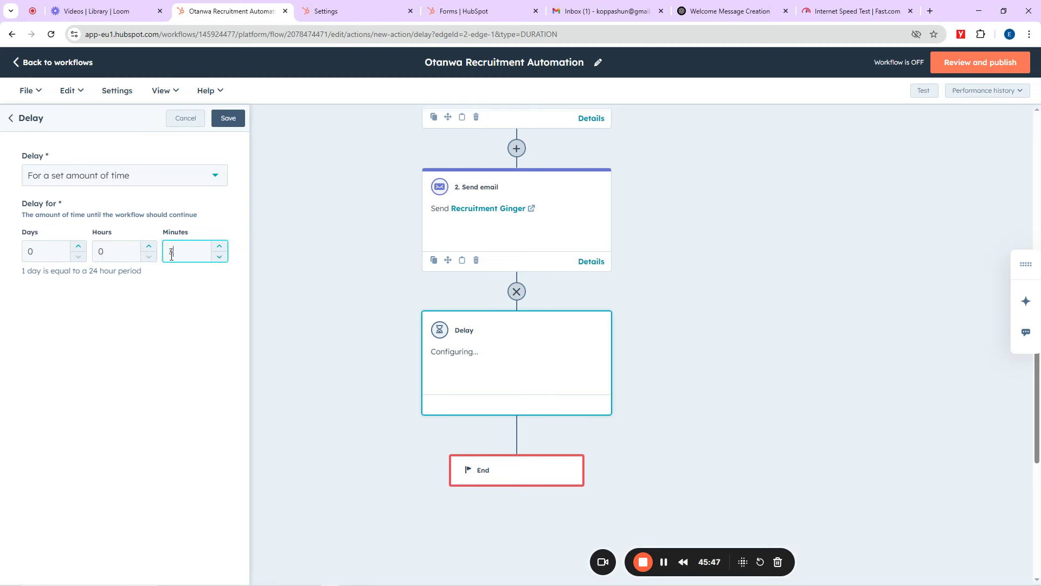
pyautogui.write('3')
pyautogui.scroll(6, 515, 233)
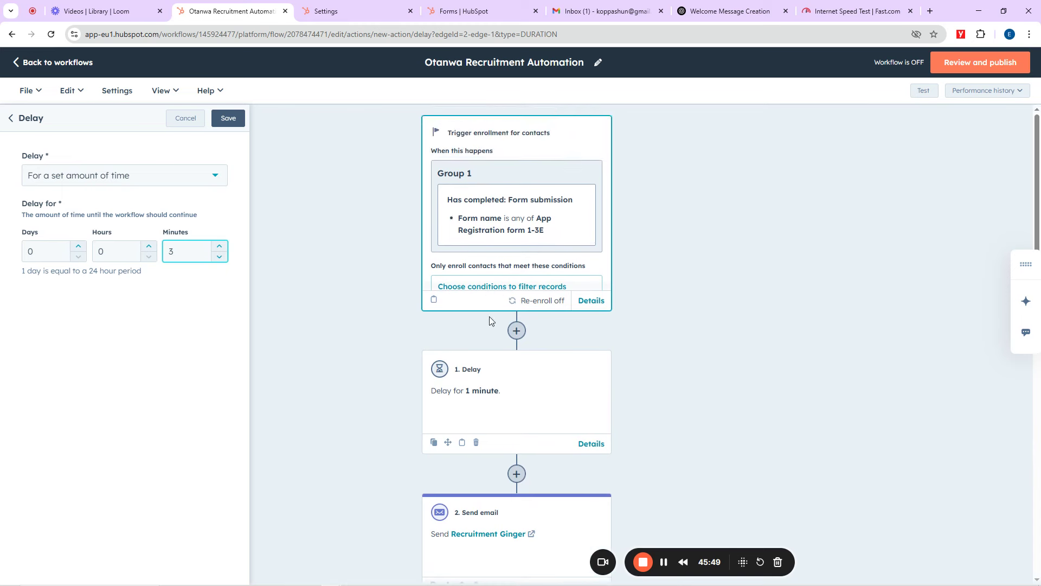
pyautogui.scroll(-6, 563, 365)
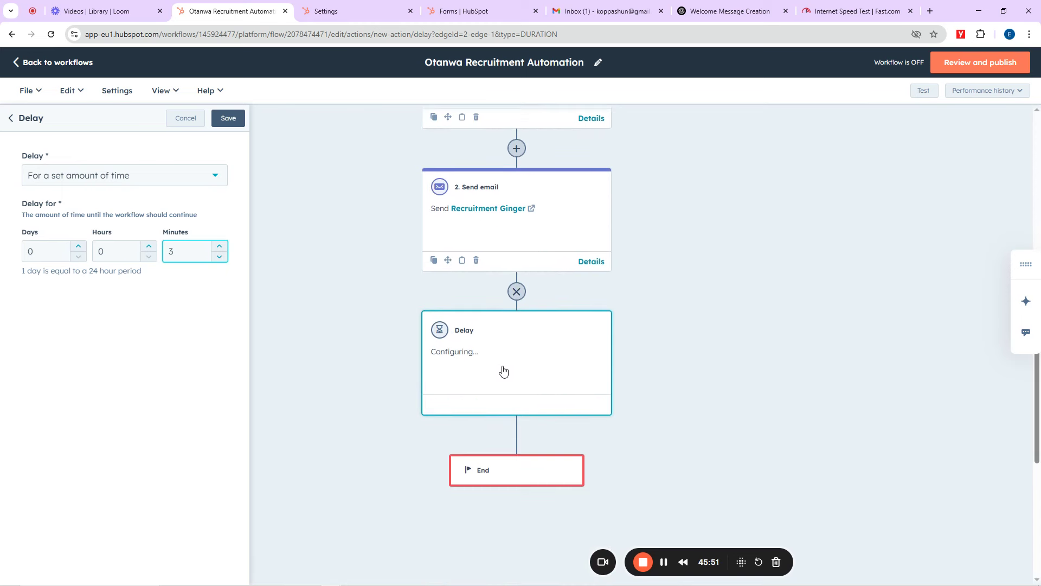
pyautogui.click(228, 120)
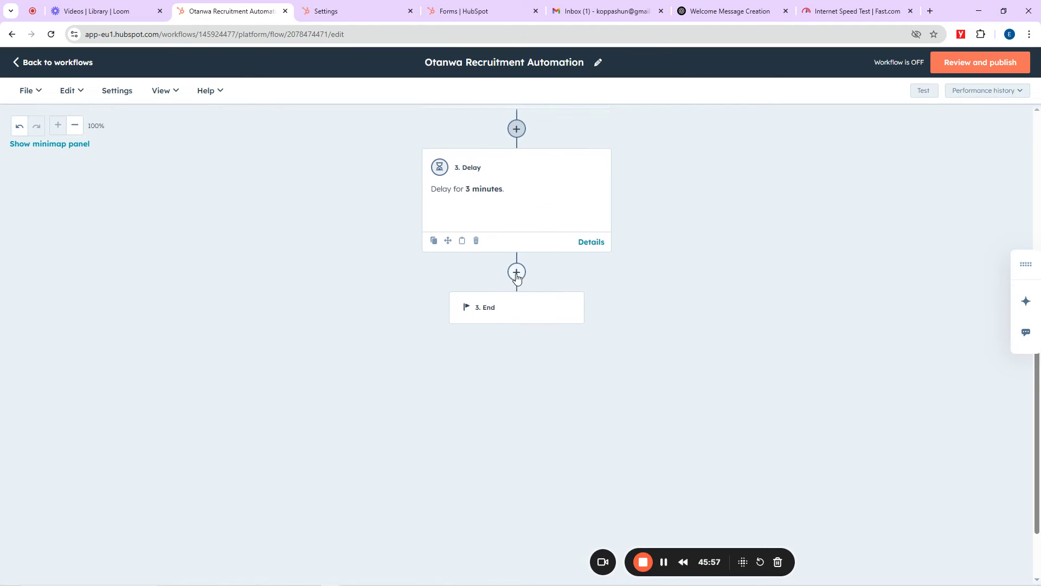
# Step: Add a One property branch after the delay, branching on State/Region
pyautogui.click(516, 277)
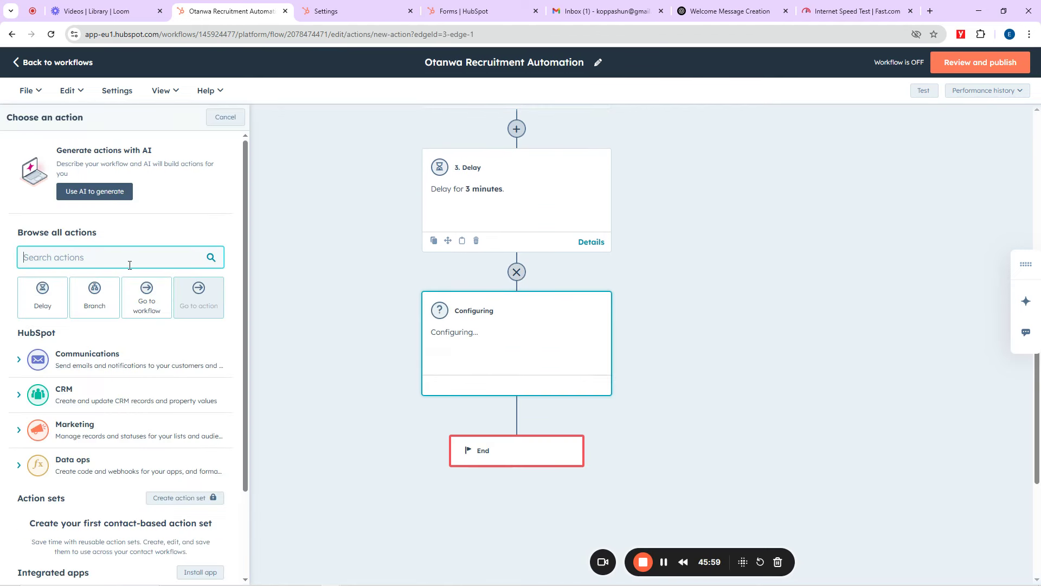
pyautogui.click(100, 296)
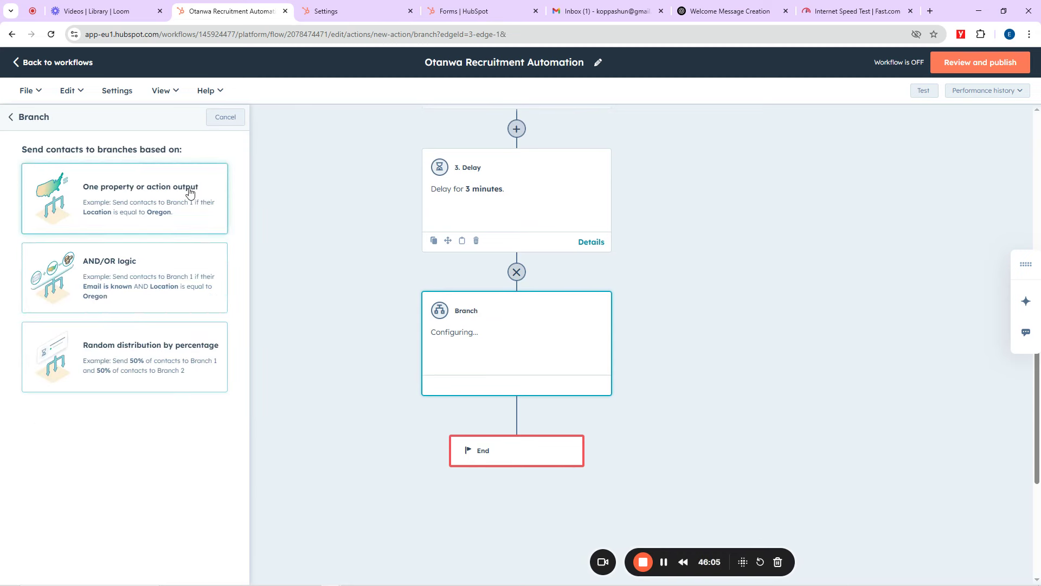
pyautogui.click(149, 197)
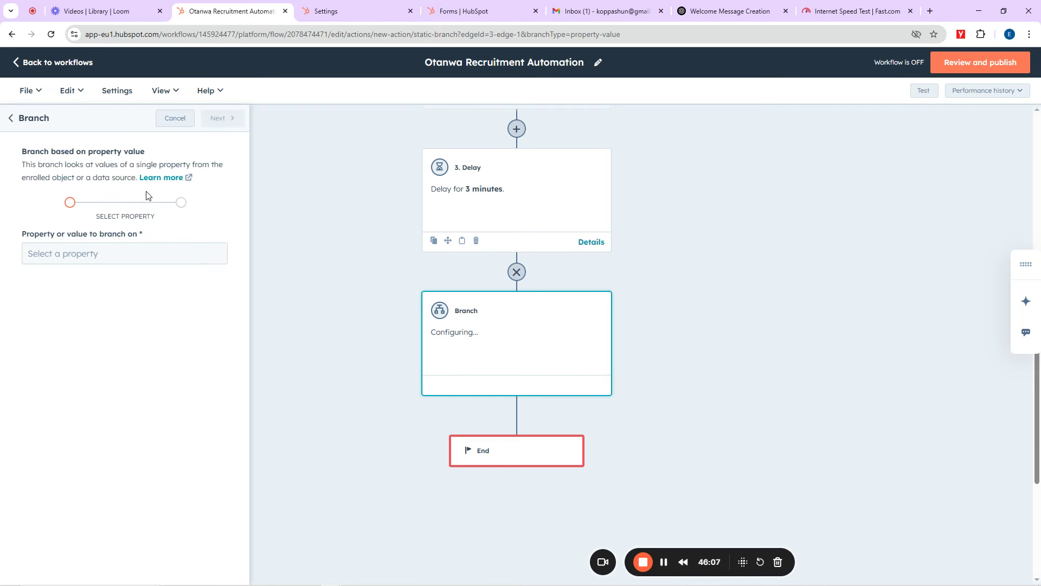
pyautogui.click(79, 258)
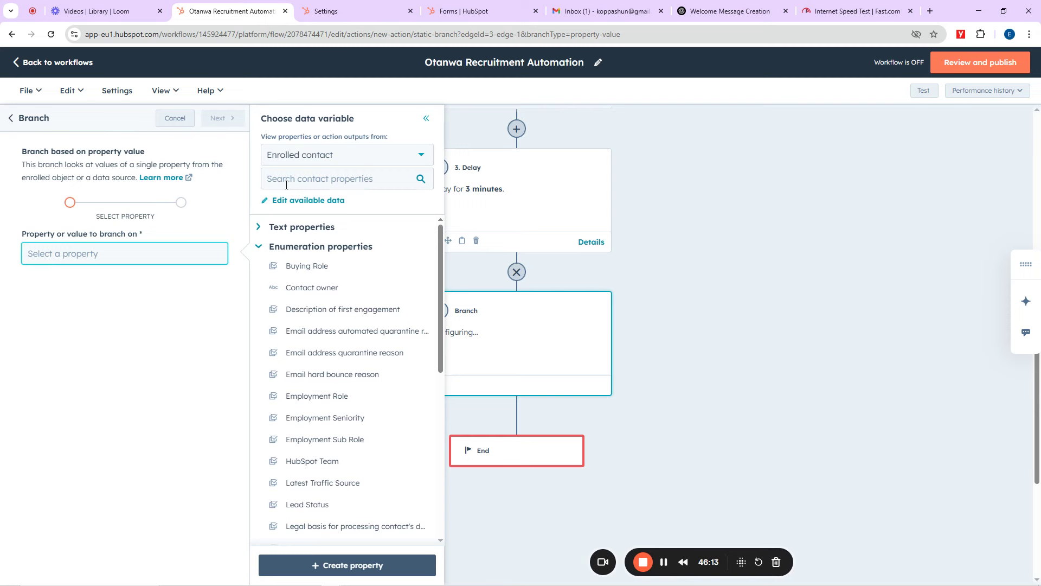
pyautogui.click(371, 181)
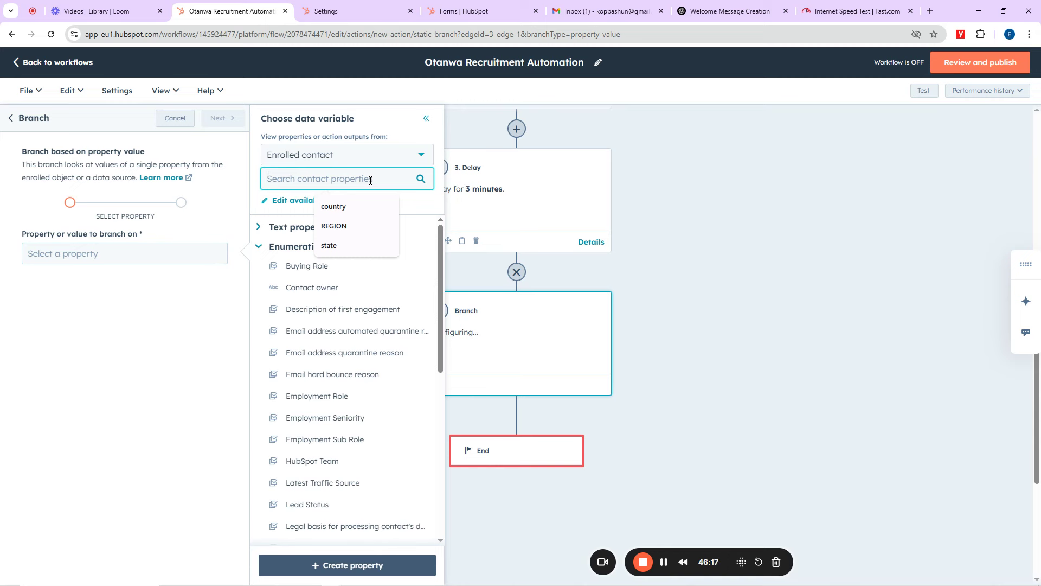
pyautogui.write('state')
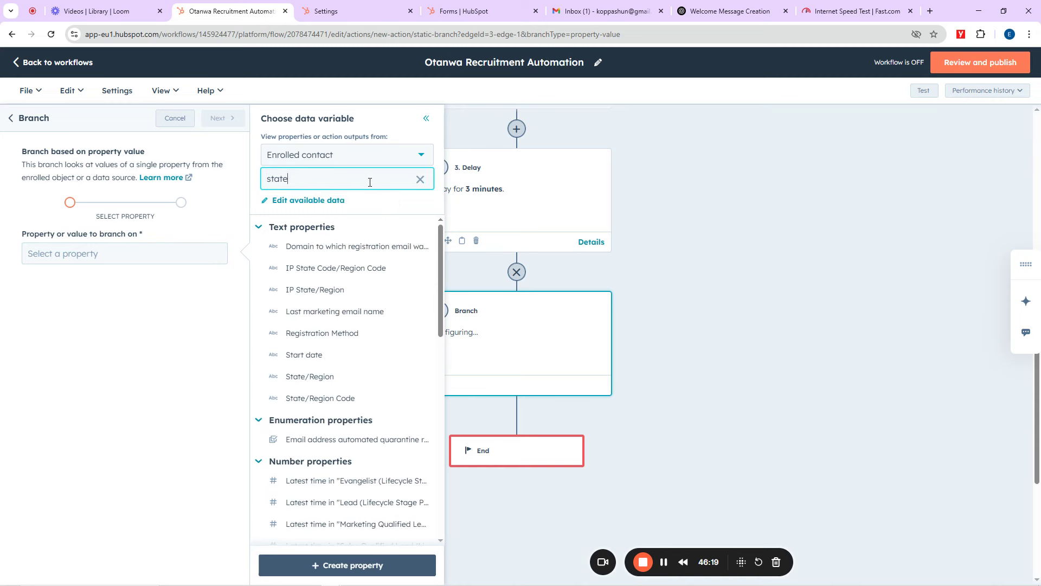
pyautogui.click(324, 379)
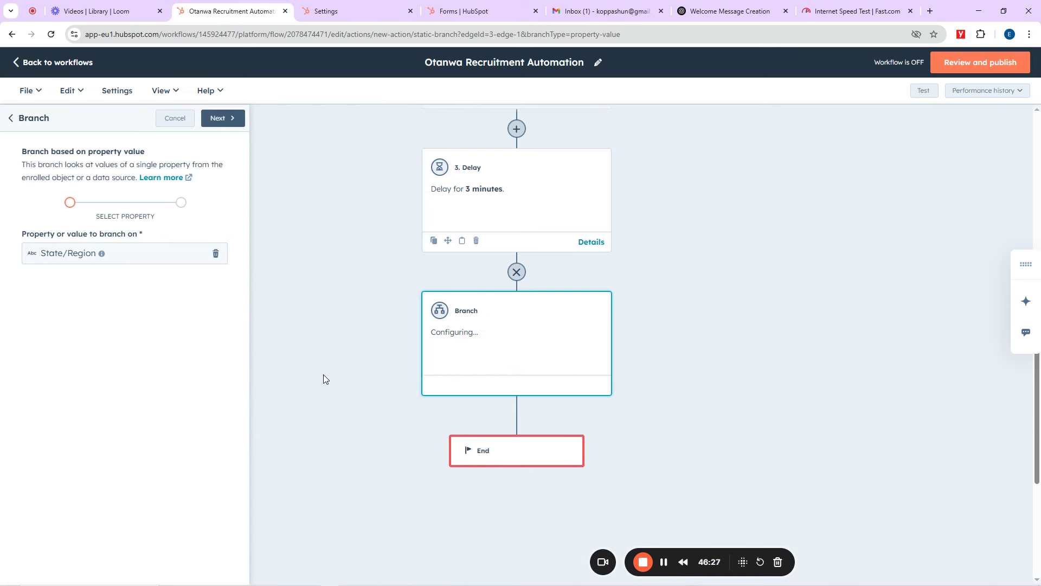
pyautogui.click(221, 118)
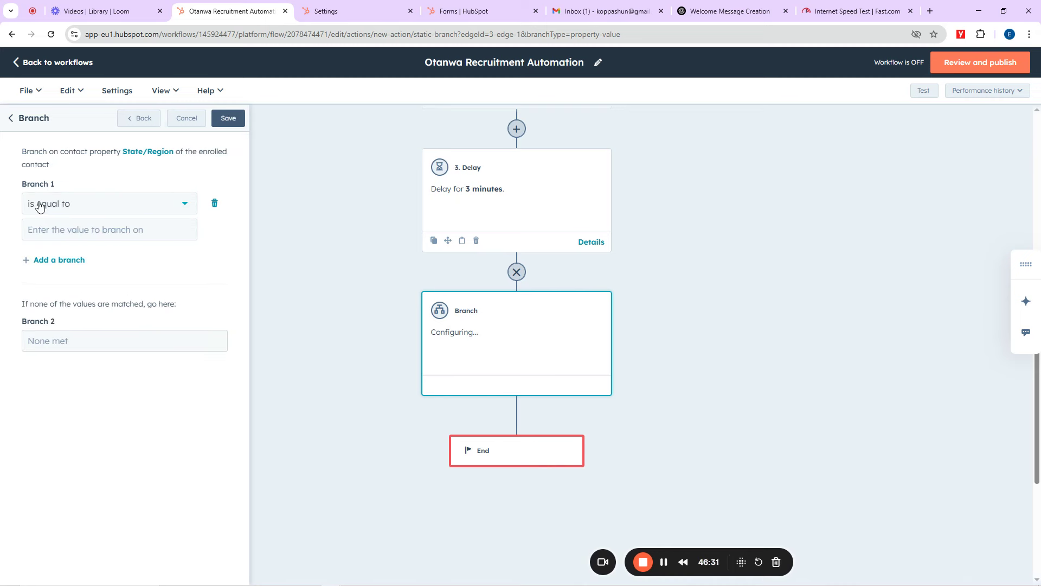
# Step: Set Branch 1 to 'is equal to' Lagos and save the branch
pyautogui.click(76, 207)
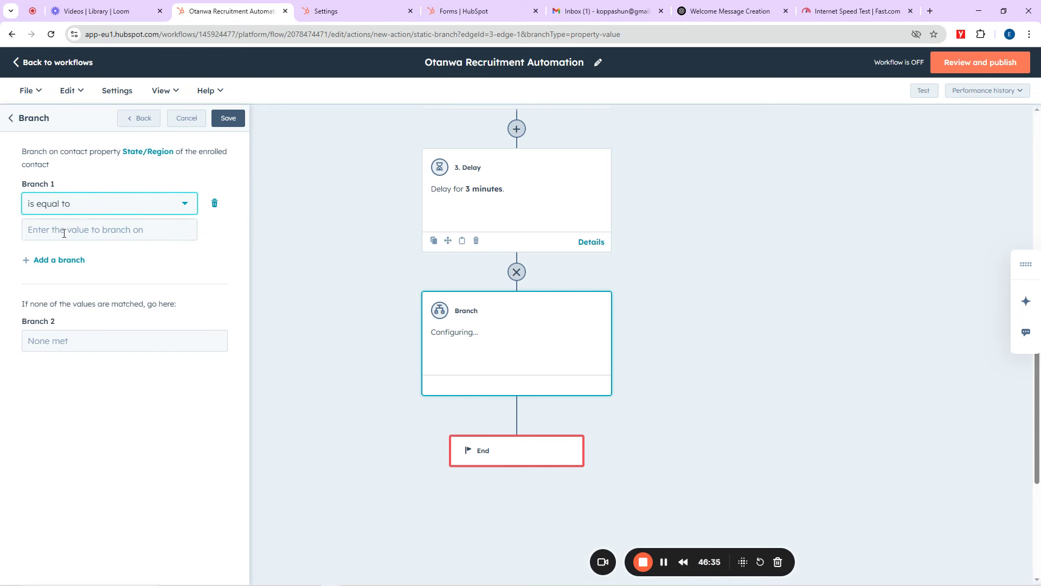
pyautogui.click(64, 233)
pyautogui.write('Lagos')
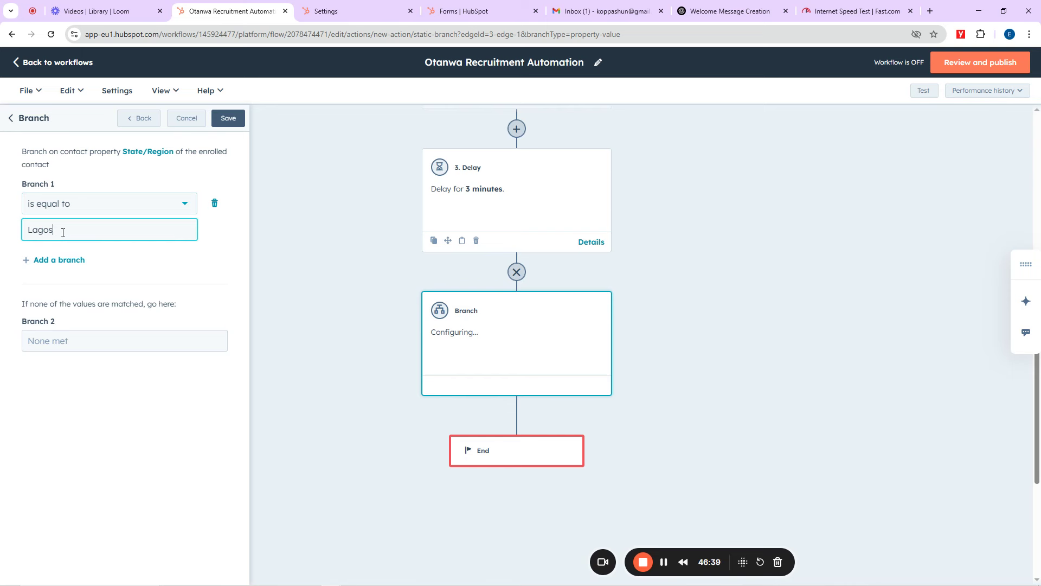
pyautogui.click(228, 118)
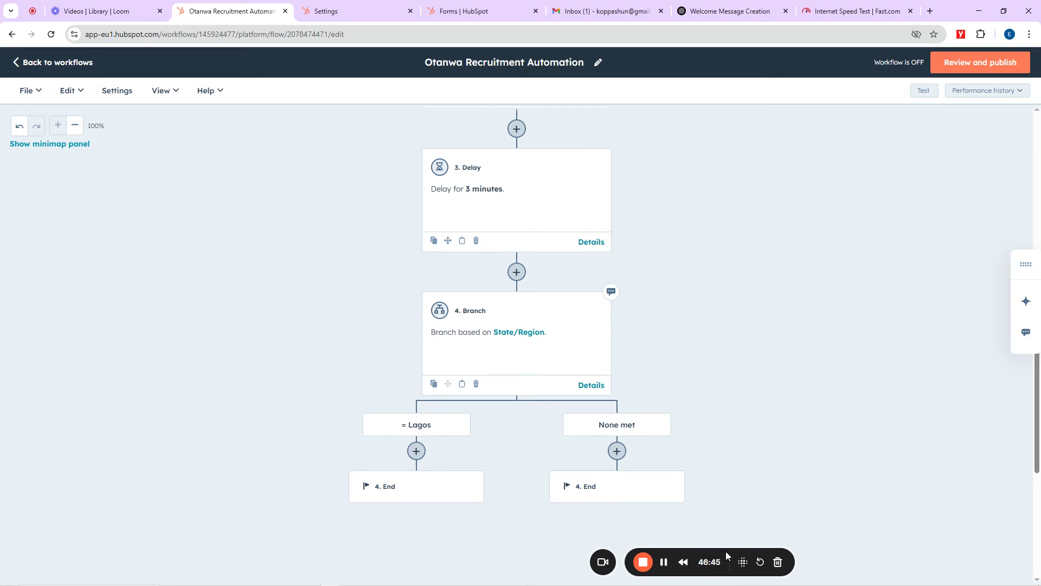
# Step: Add a Send email step on the Lagos path using 'Invitation for an Interview' and save it
pyautogui.moveTo(726, 552); pyautogui.dragTo(911, 443)
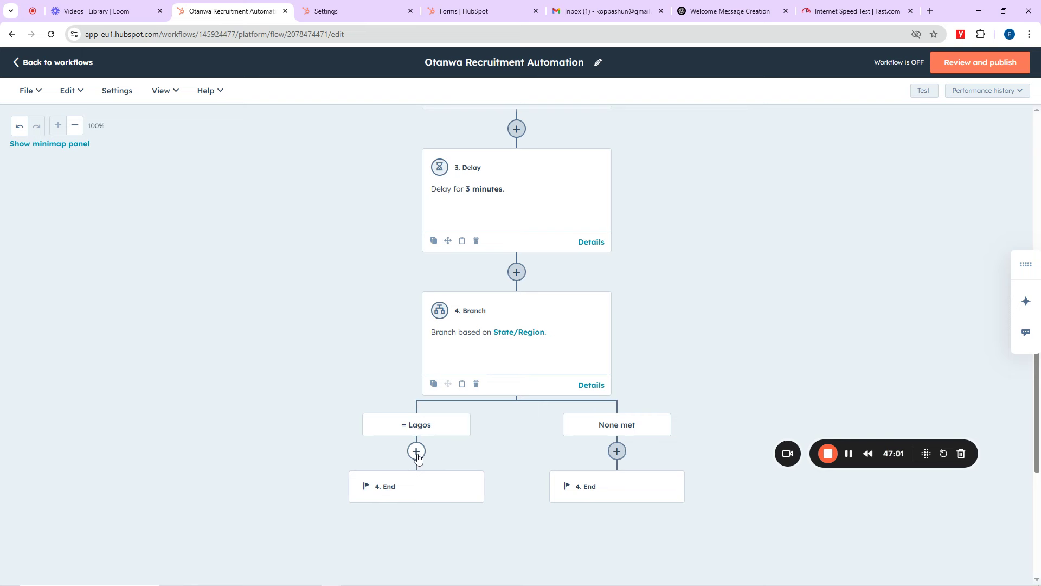
pyautogui.scroll(-3, 418, 457)
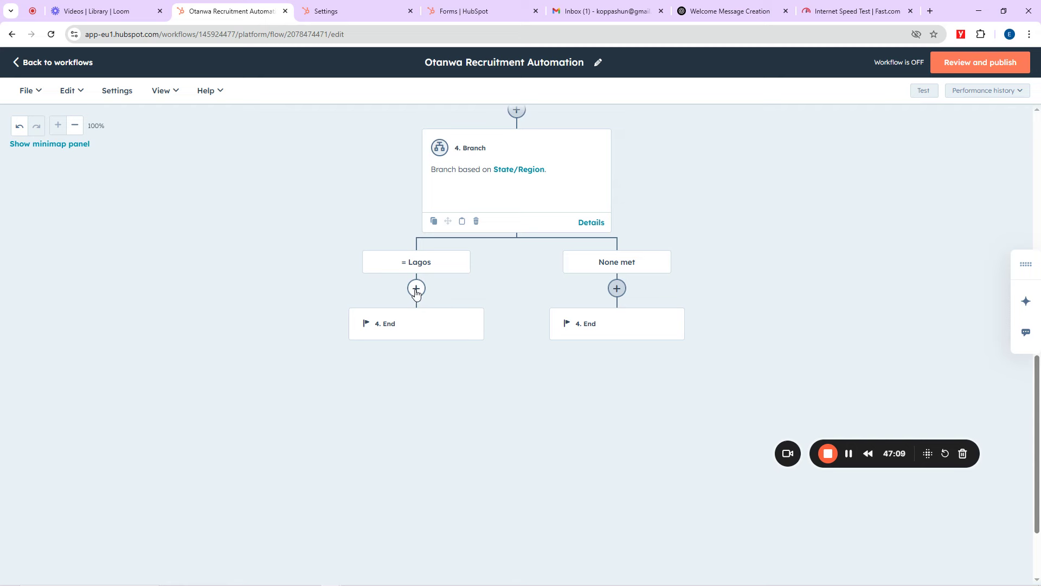
pyautogui.click(416, 290)
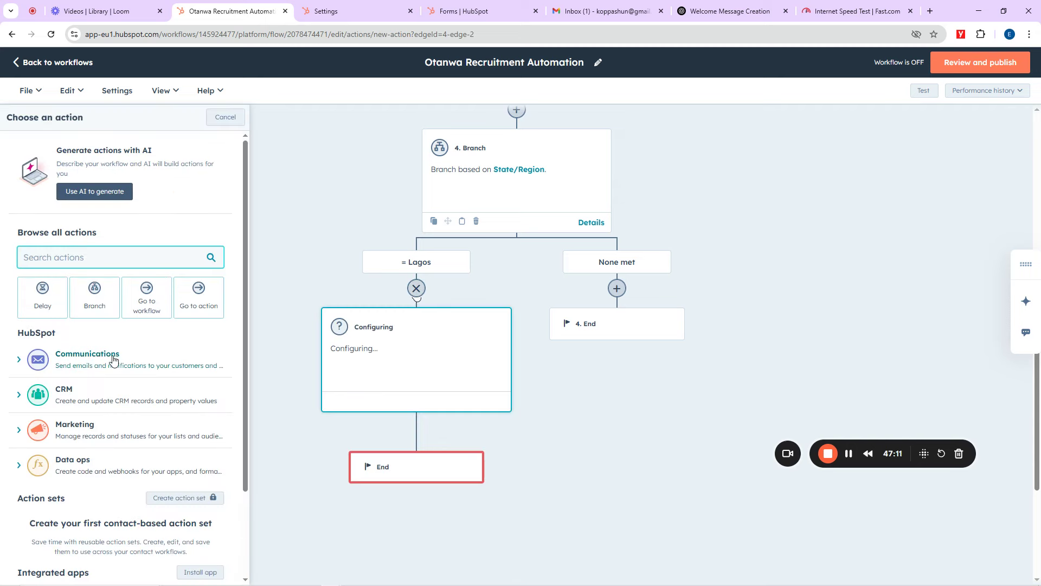
pyautogui.click(96, 362)
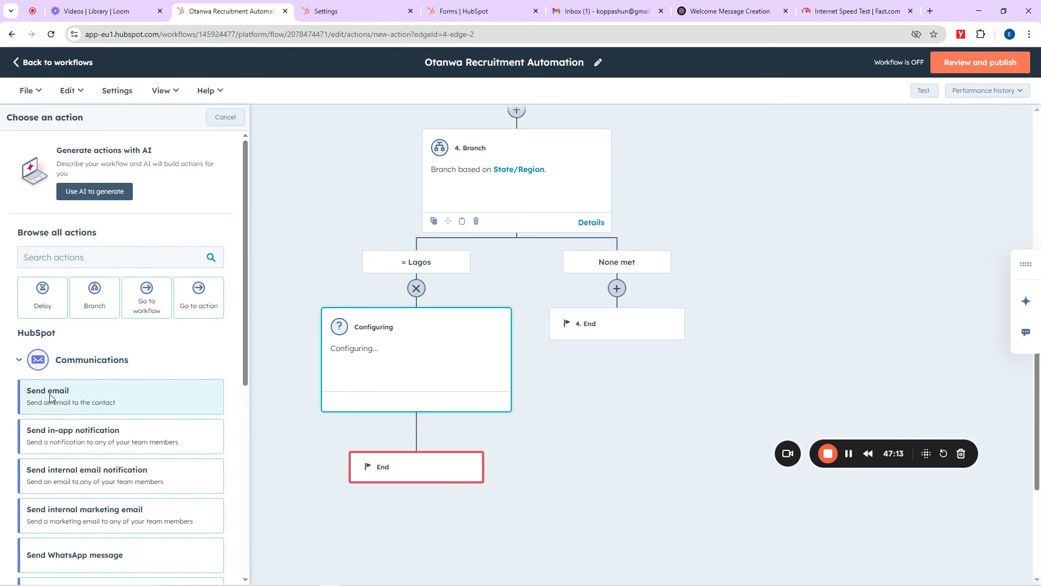
pyautogui.click(50, 398)
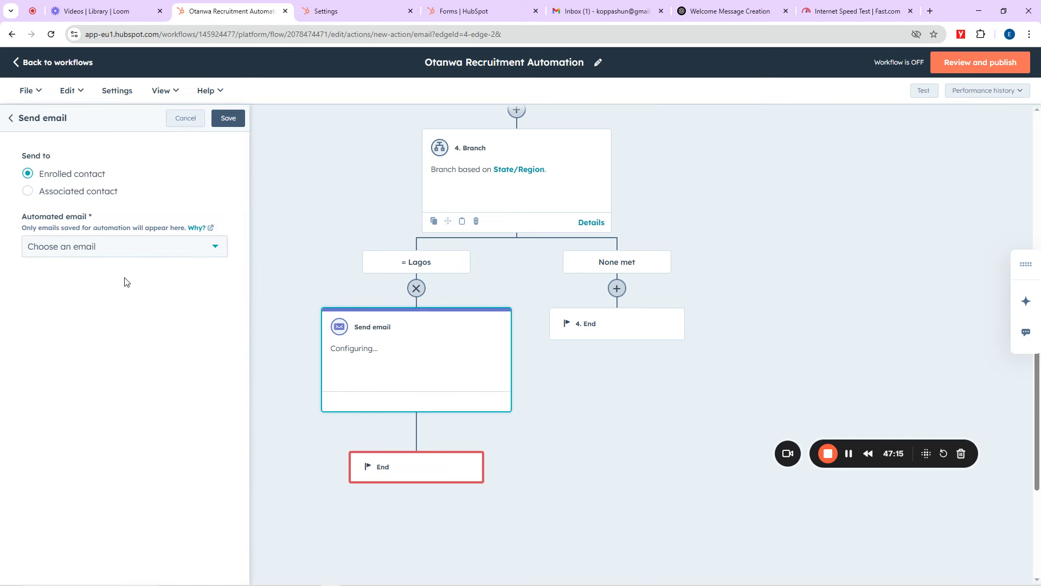
pyautogui.click(130, 251)
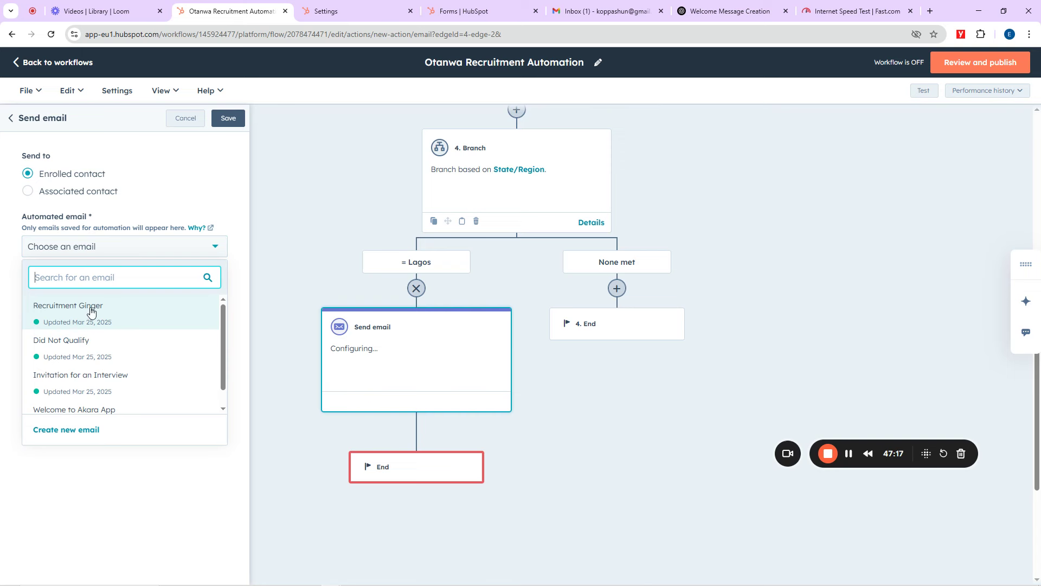
pyautogui.scroll(-1, 81, 363)
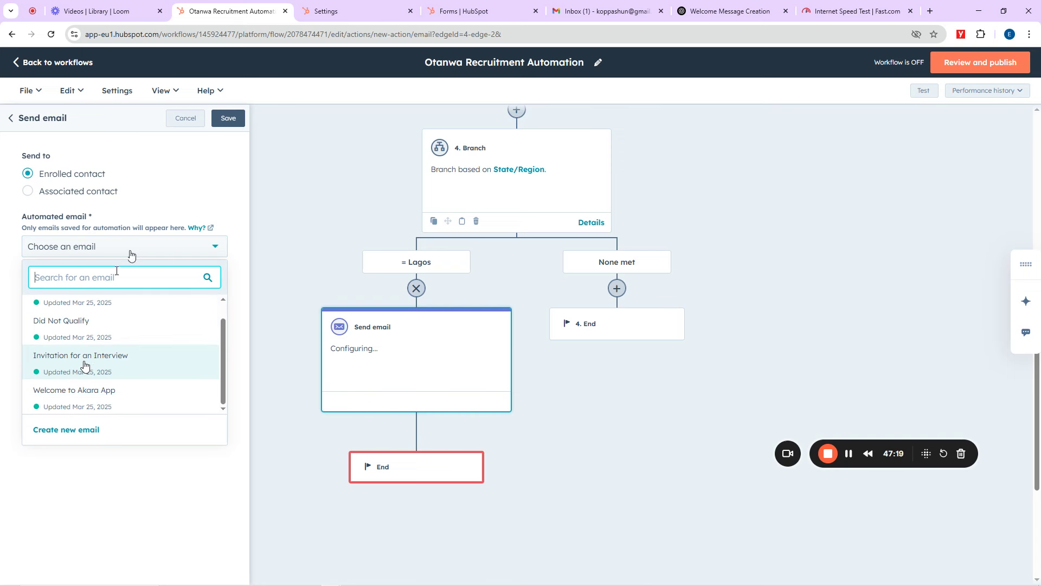
pyautogui.click(86, 365)
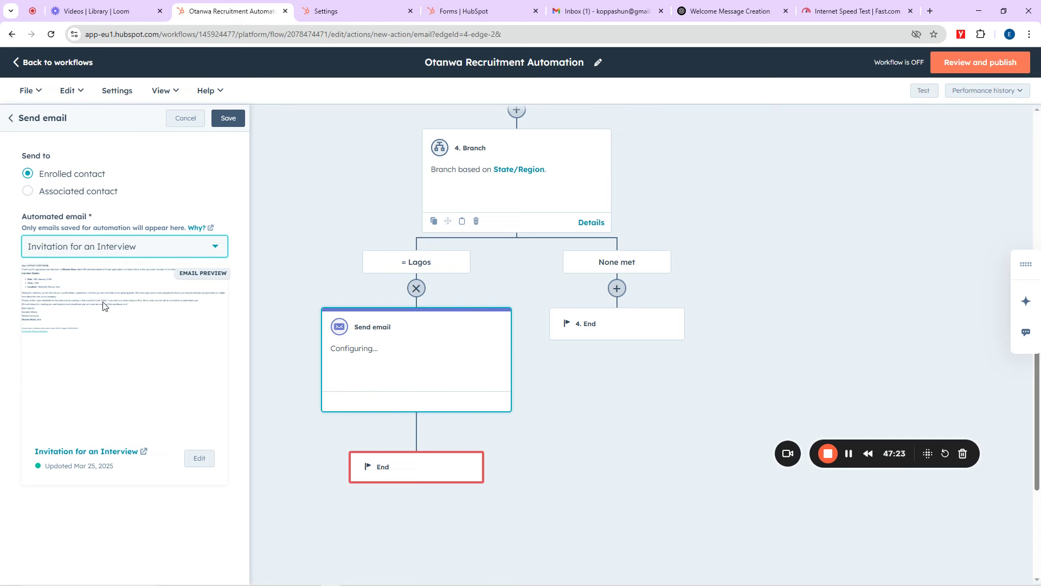
pyautogui.click(226, 120)
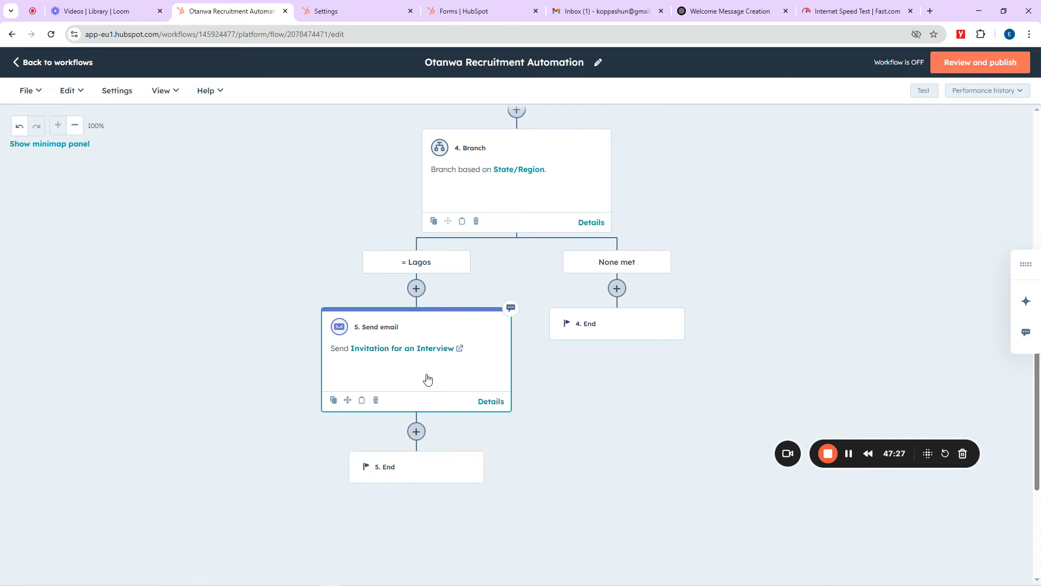
# Step: Add a Send email step to the None met path using the Did Not Qualify email
pyautogui.click(617, 288)
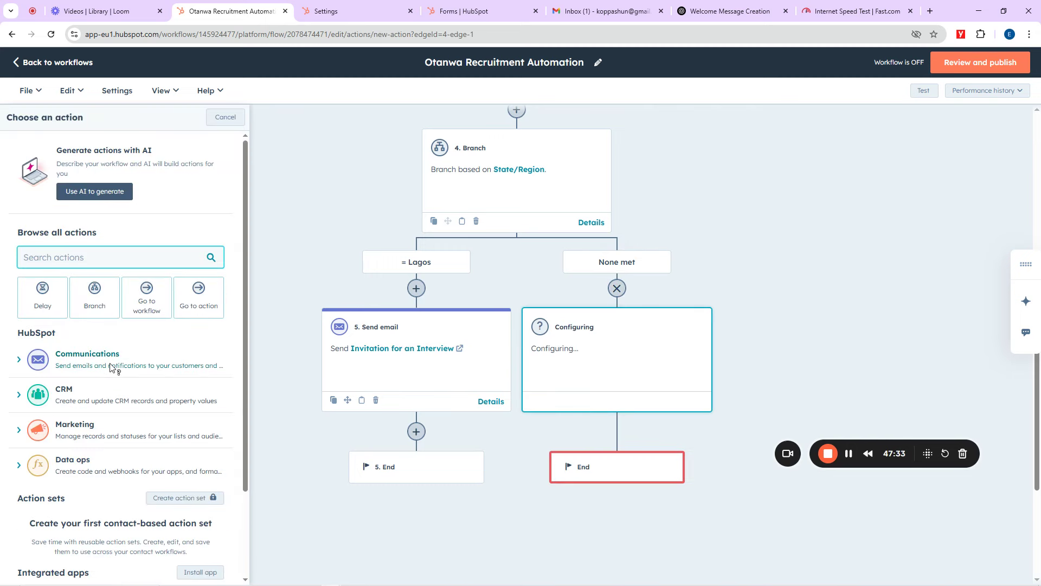
pyautogui.click(72, 361)
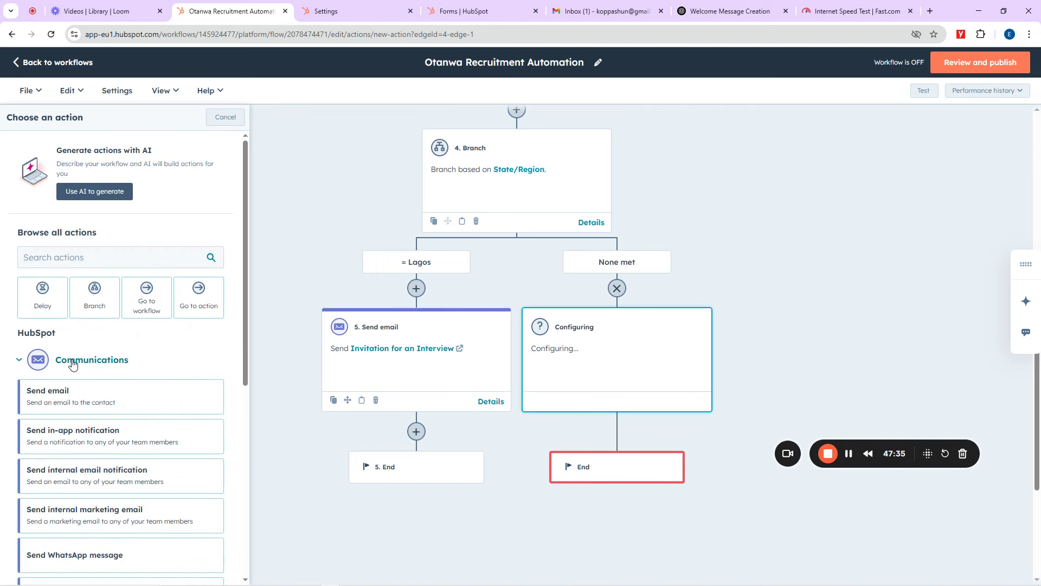
pyautogui.click(64, 400)
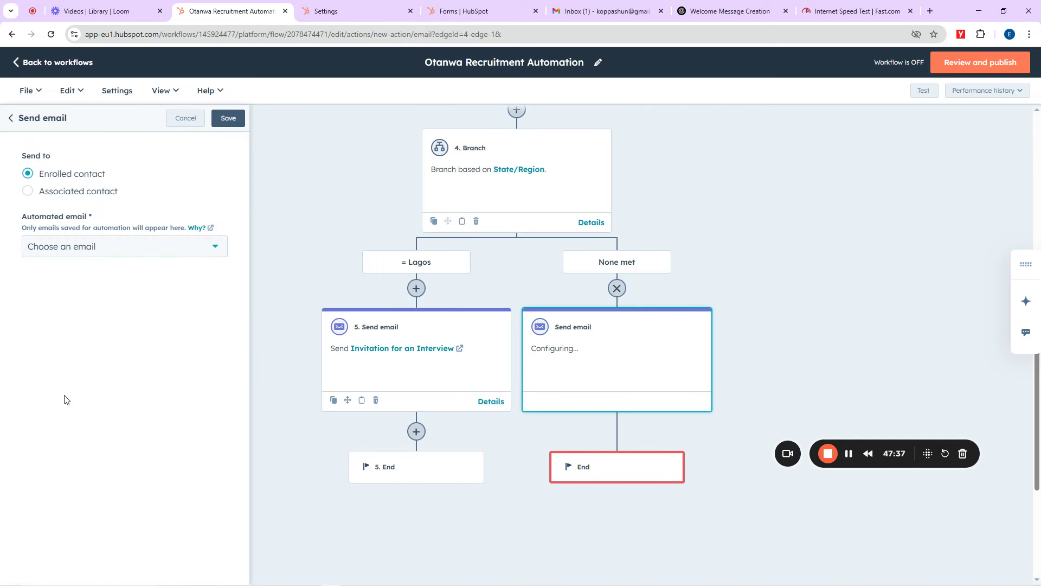
pyautogui.click(105, 246)
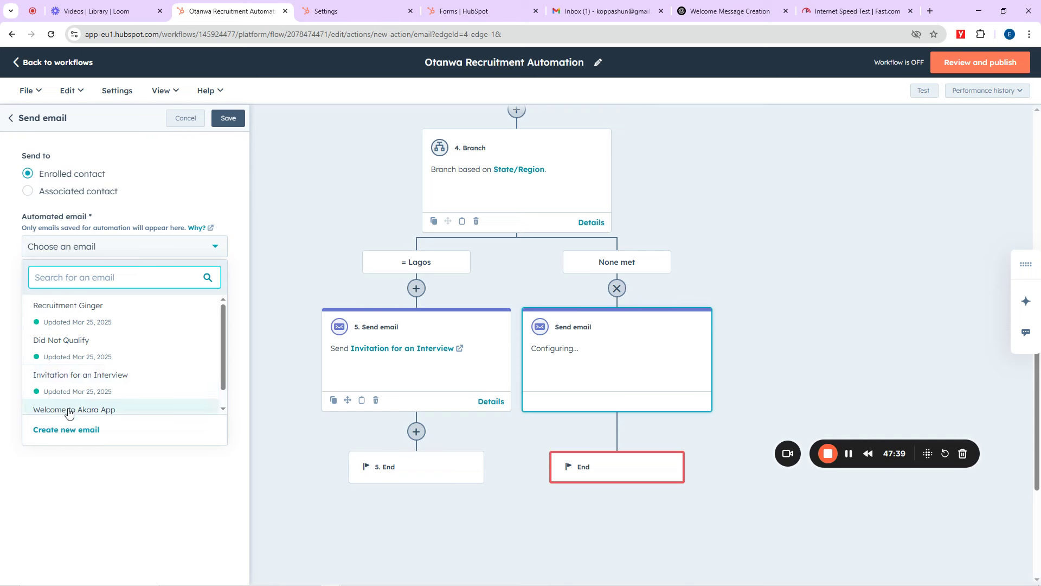
pyautogui.click(67, 350)
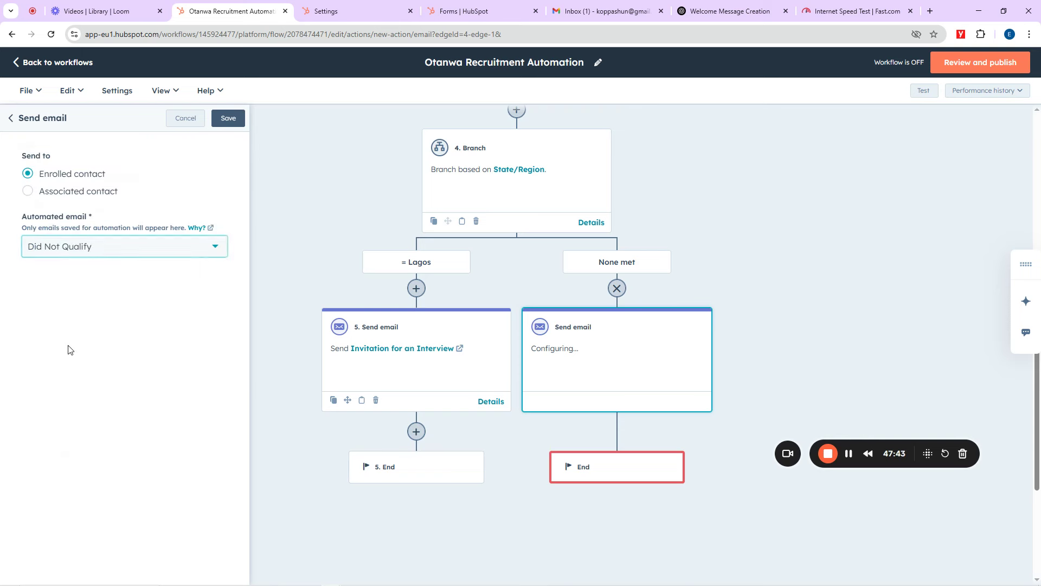
pyautogui.moveTo(101, 258)
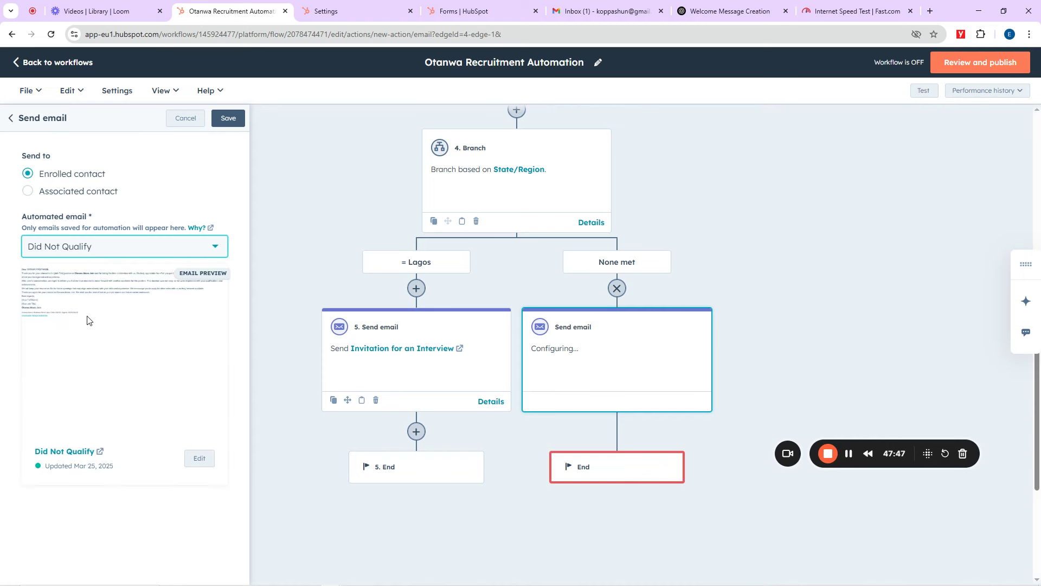
pyautogui.click(230, 123)
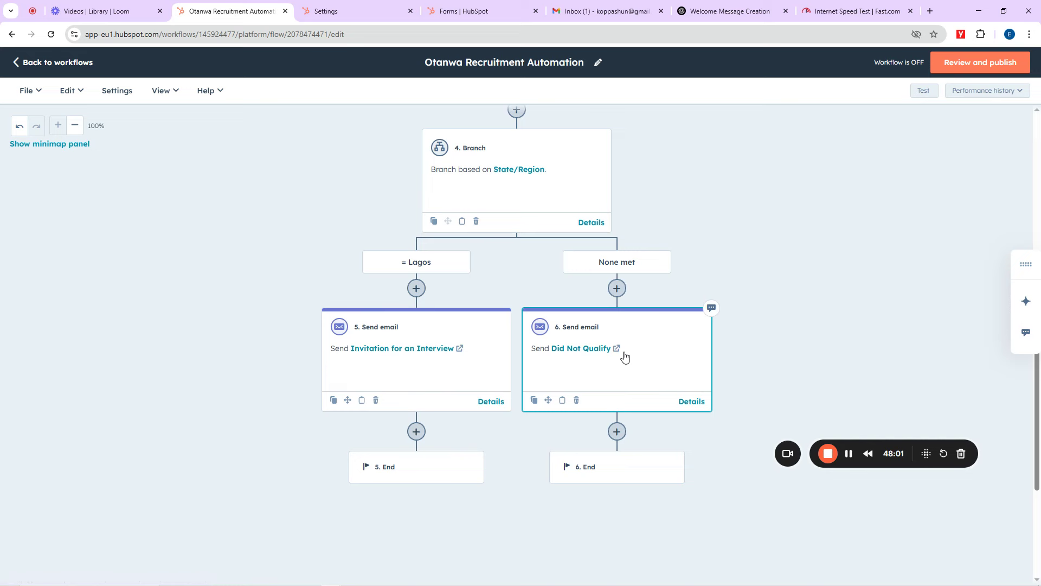
# Step: Start a new step after the Lagos invitation email, then switch to ChatGPT
pyautogui.scroll(-2, 813, 309)
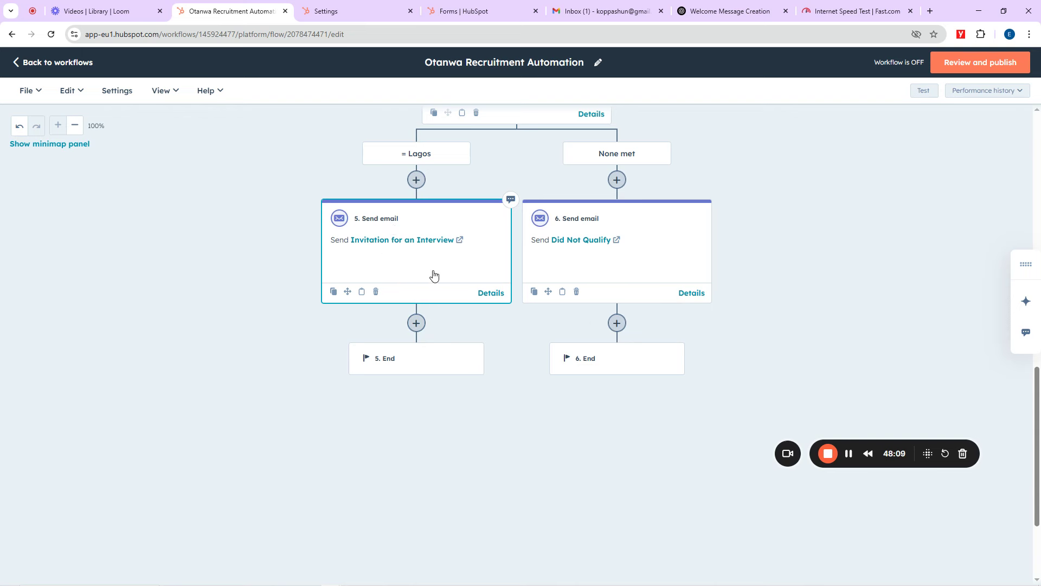
pyautogui.click(416, 323)
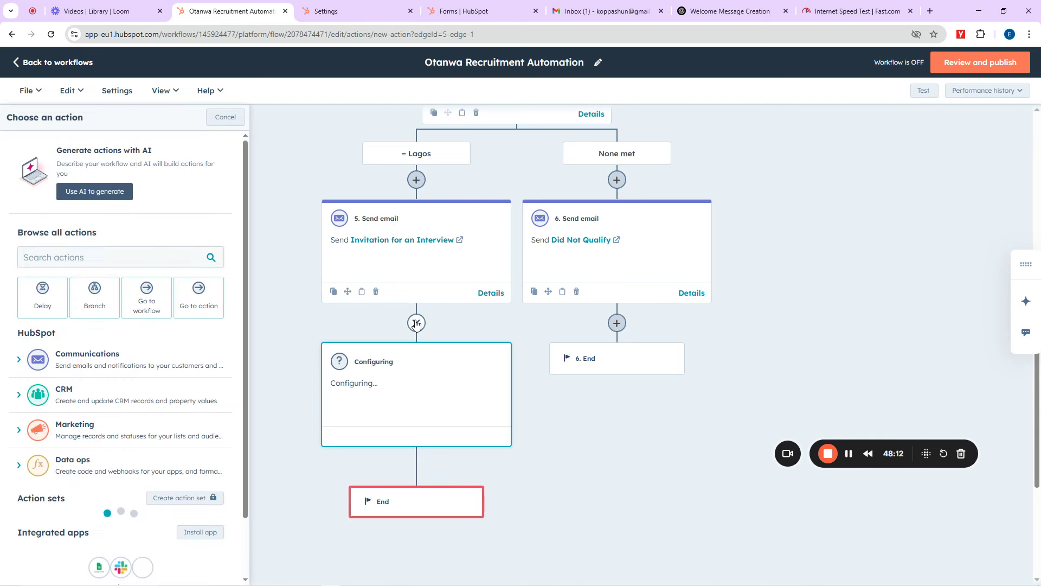
pyautogui.click(721, 11)
# Step: Ask ChatGPT for another message welcoming a hired candidate to the Otanwa Akara Joint team
pyautogui.click(422, 526)
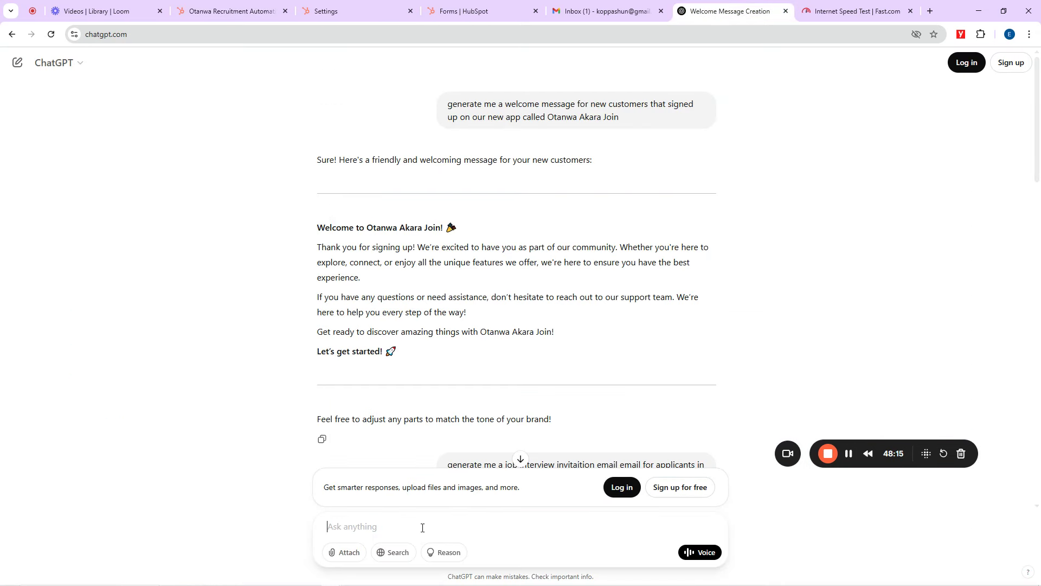
pyautogui.write('give me ano')
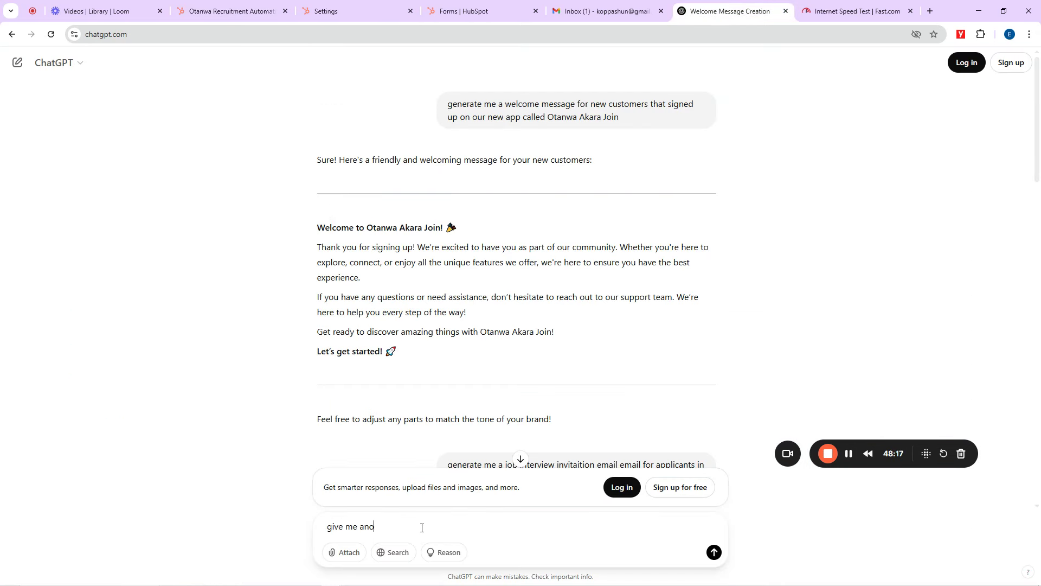
pyautogui.write('ther message welcoming hired c')
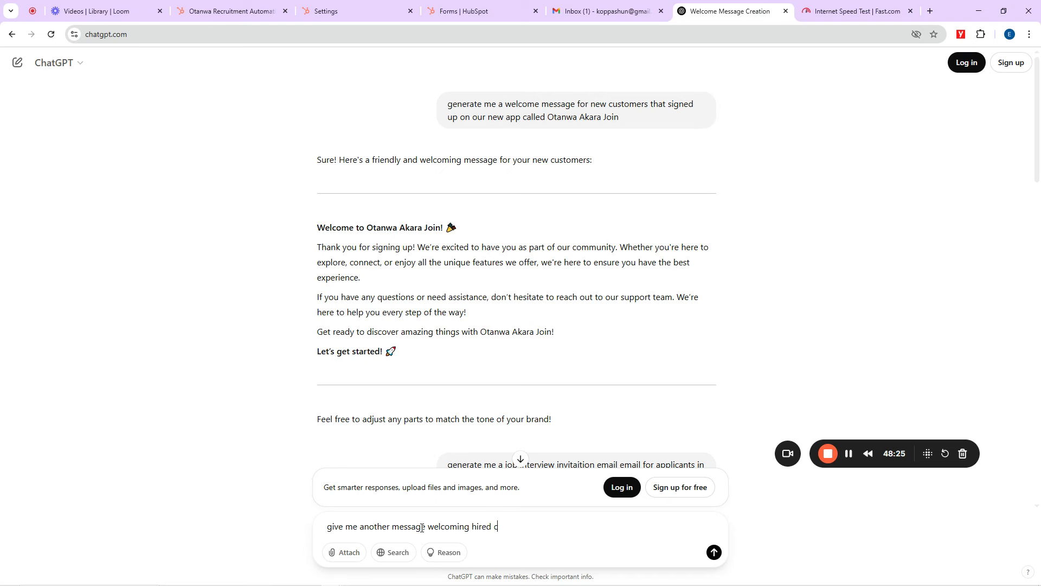
pyautogui.write('andidate to the Otanwa Akara Jo')
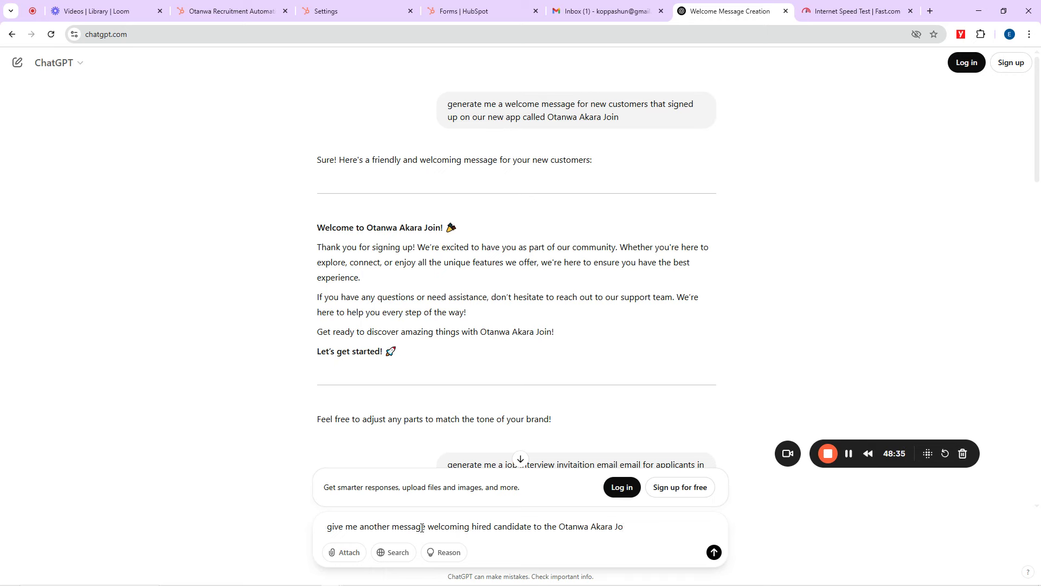
pyautogui.write('int team')
pyautogui.press('Return')
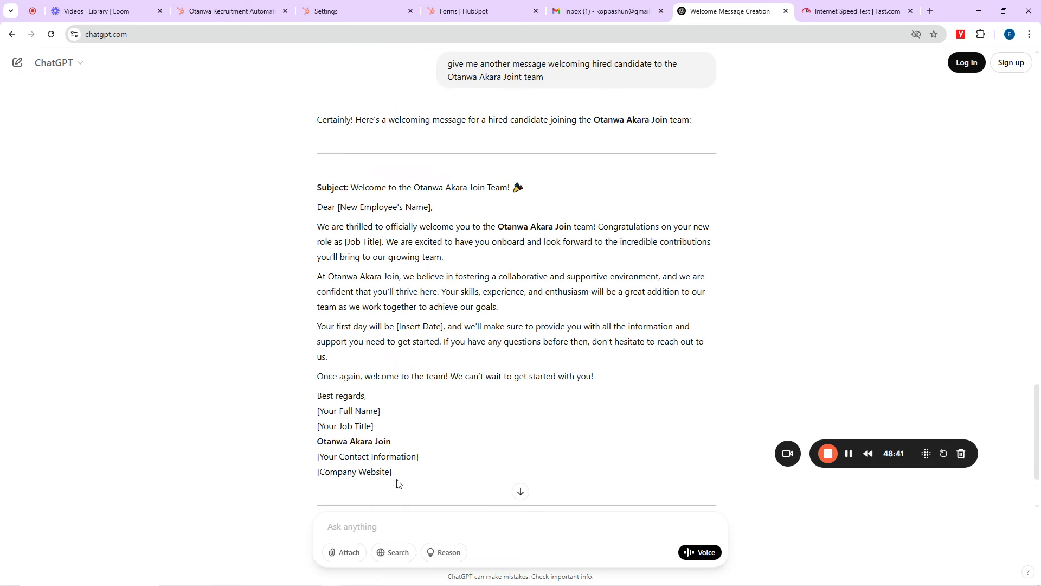
# Step: Select the drafted welcome letter and return to the HubSpot workflow editor
pyautogui.moveTo(399, 477); pyautogui.dragTo(316, 183)
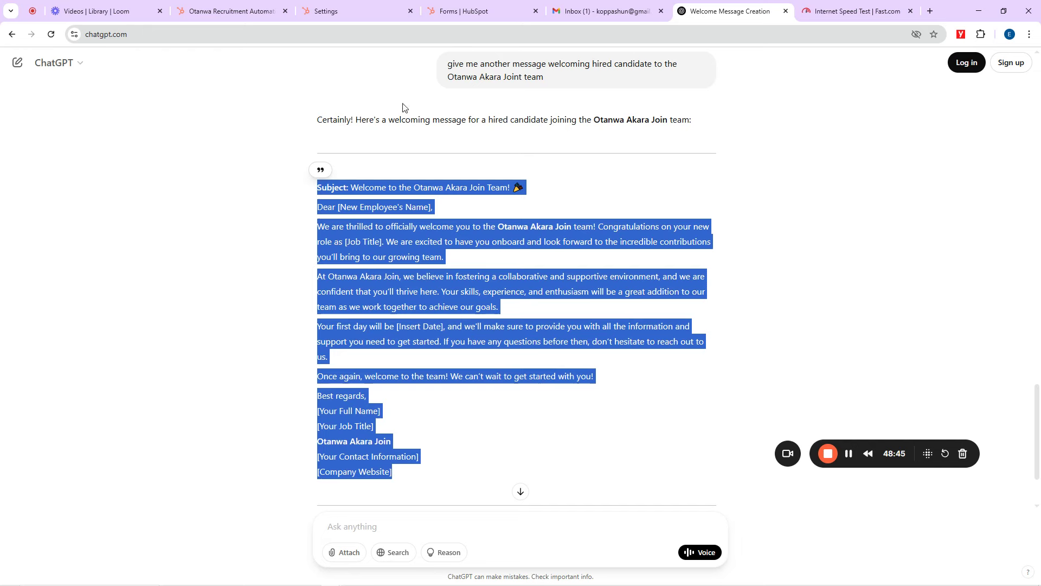
pyautogui.click(404, 7)
pyautogui.click(262, 6)
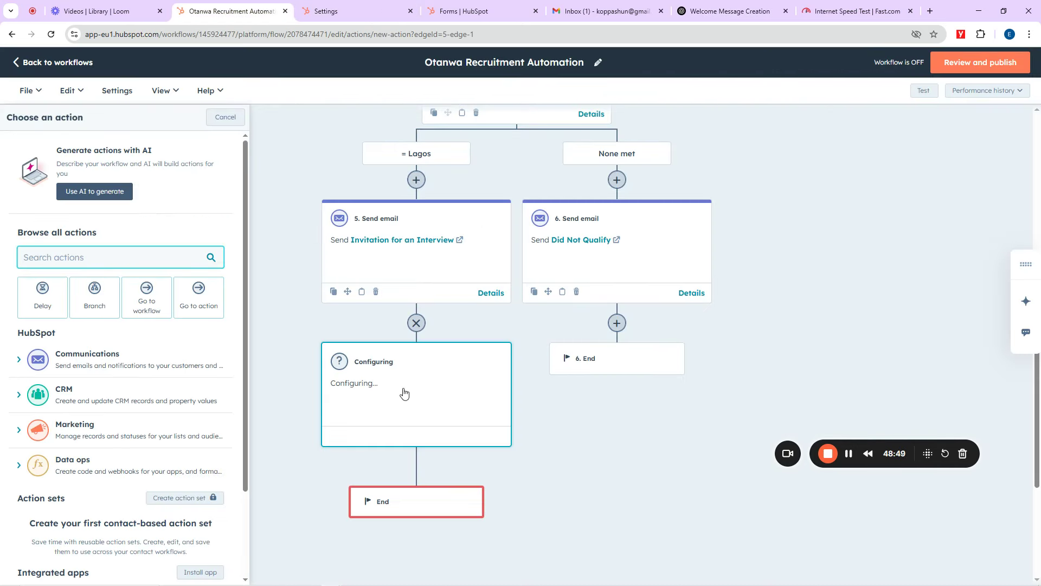
# Step: Add a Send email step with a new email and paste the welcome letter into its body
pyautogui.click(90, 360)
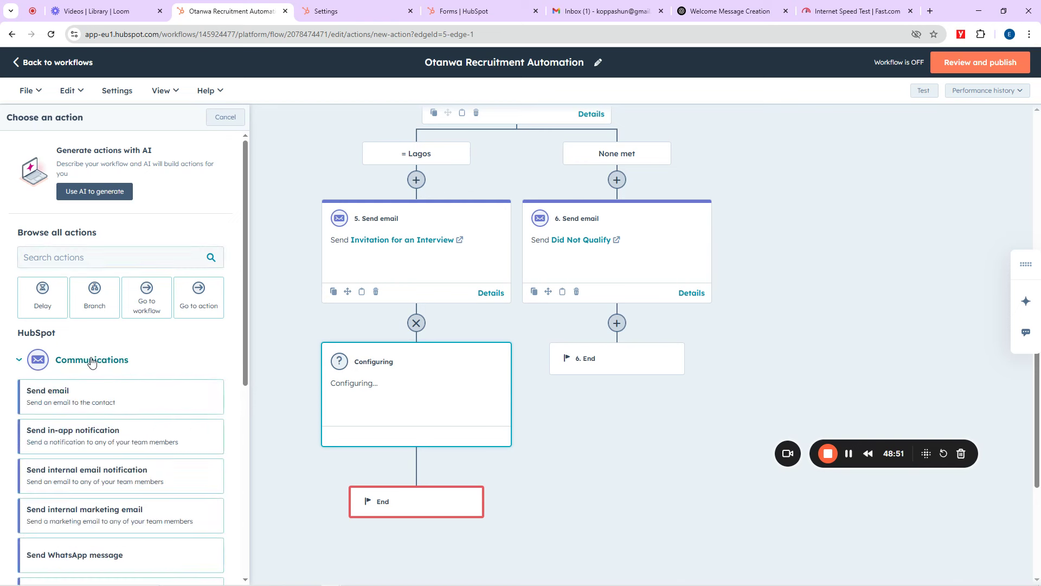
pyautogui.click(70, 400)
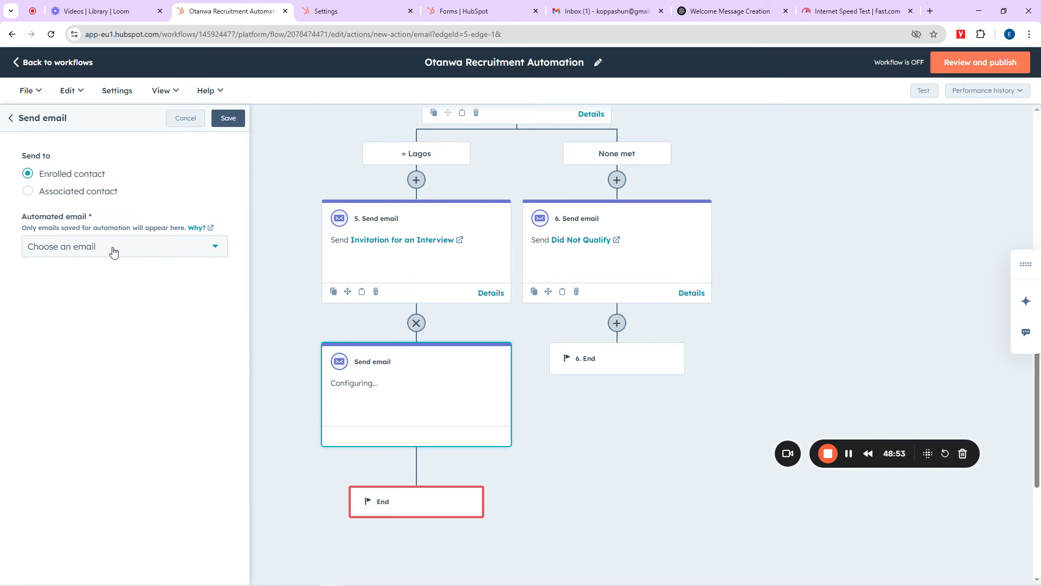
pyautogui.click(113, 250)
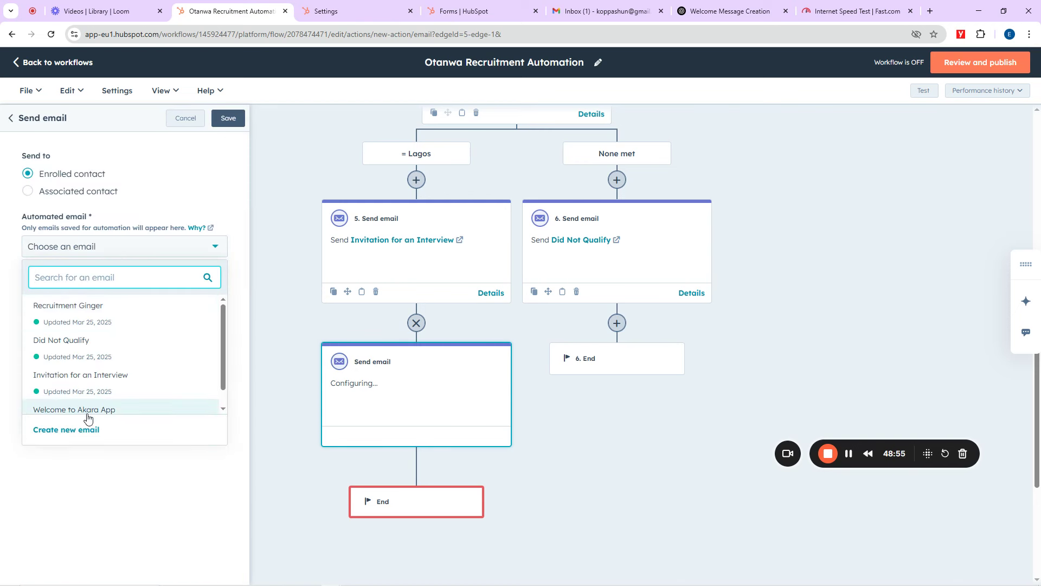
pyautogui.click(79, 430)
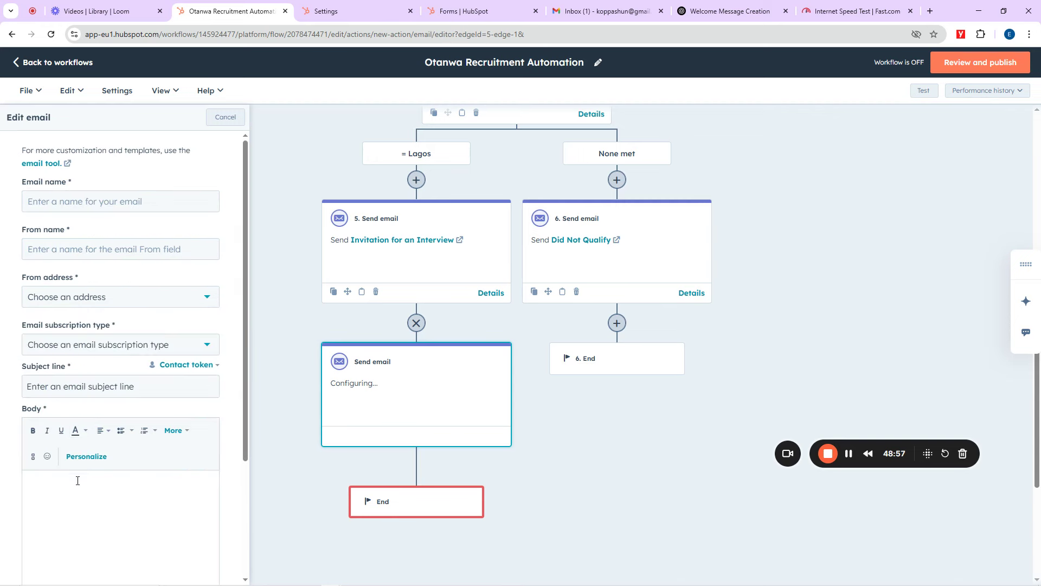
pyautogui.hotkey('ctrl', 'v')
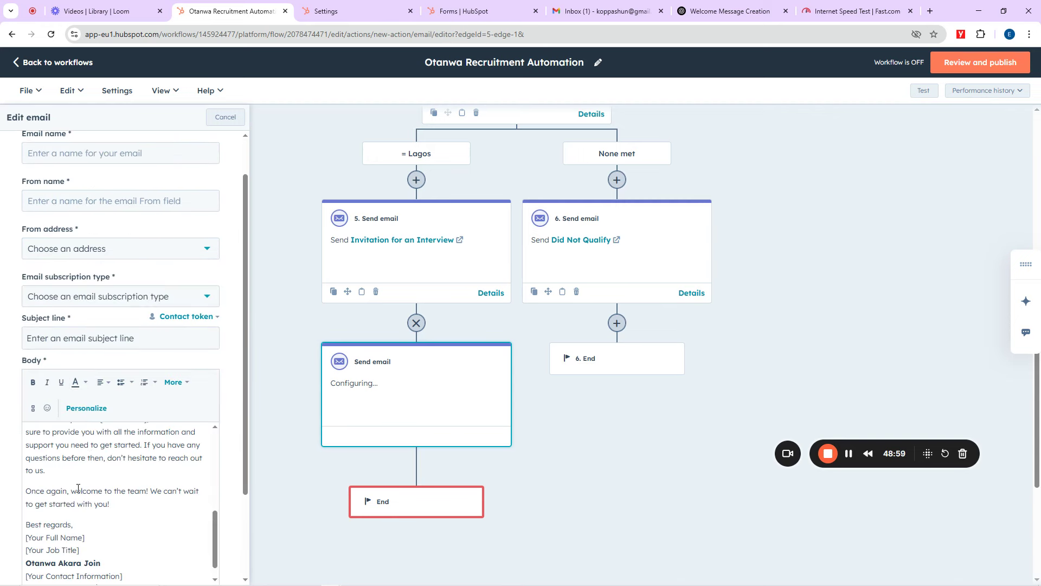
# Step: Name the email You're Hired and set the From name to Hired
pyautogui.scroll(1, 83, 219)
pyautogui.click(67, 206)
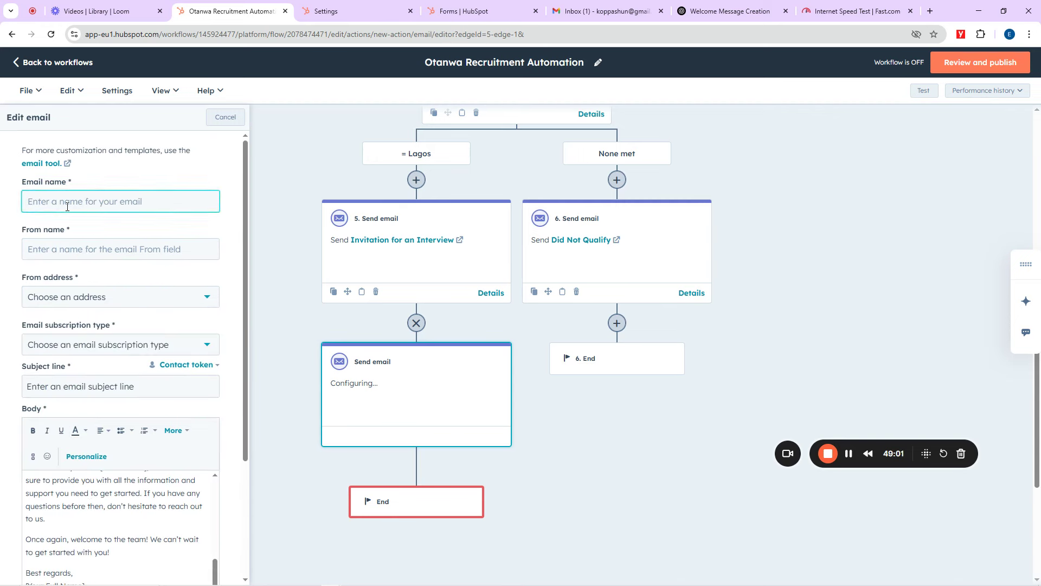
pyautogui.write('Welcom')
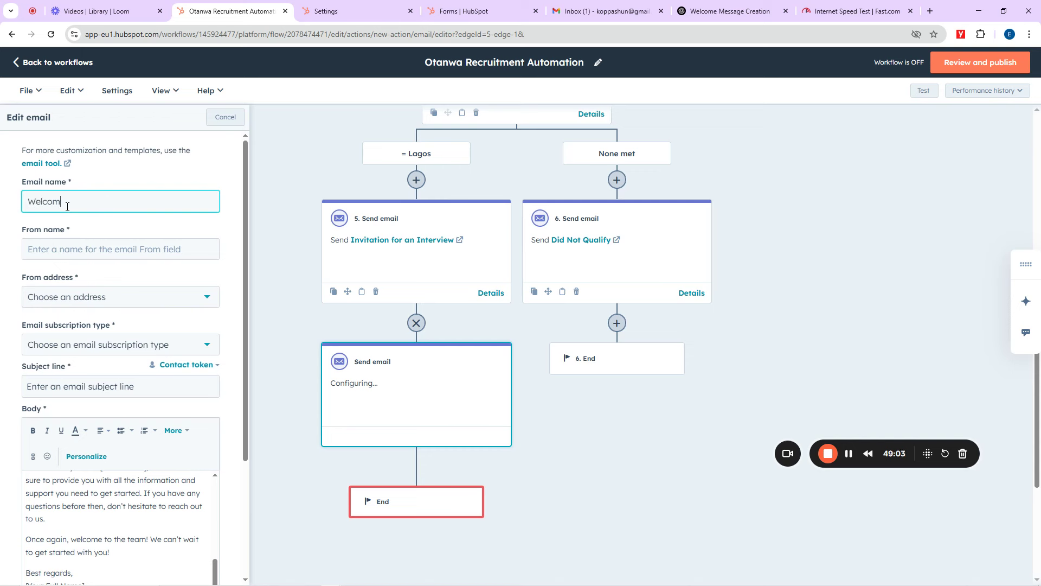
pyautogui.write('e to')
pyautogui.hotkey('ctrl', 'a')
pyautogui.write('Y')
pyautogui.click(66, 248)
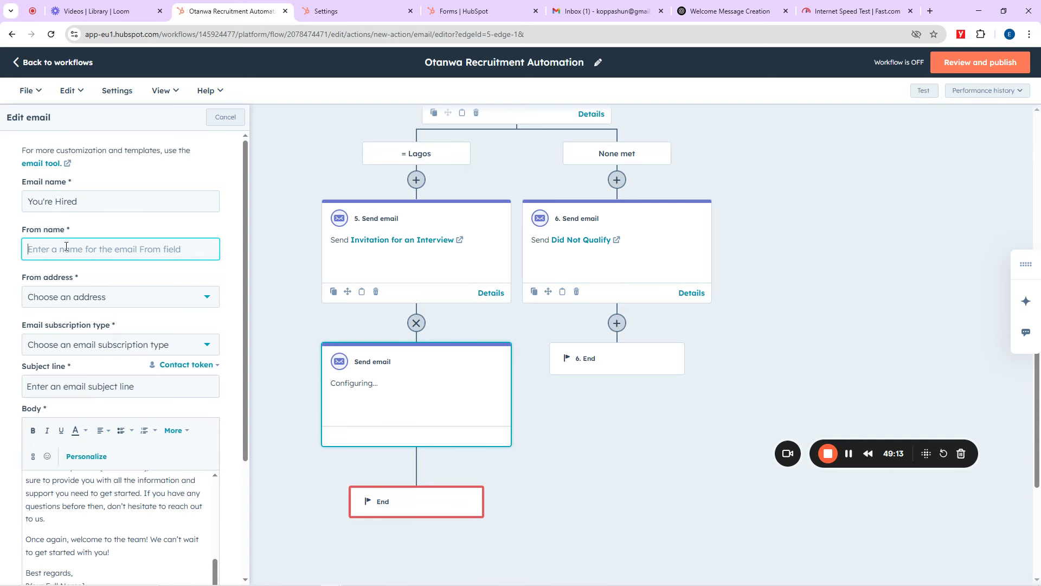
pyautogui.write('H')
# Step: Pick the sending address and Marketing Information subscription type, and begin the subject line
pyautogui.click(55, 298)
pyautogui.click(61, 344)
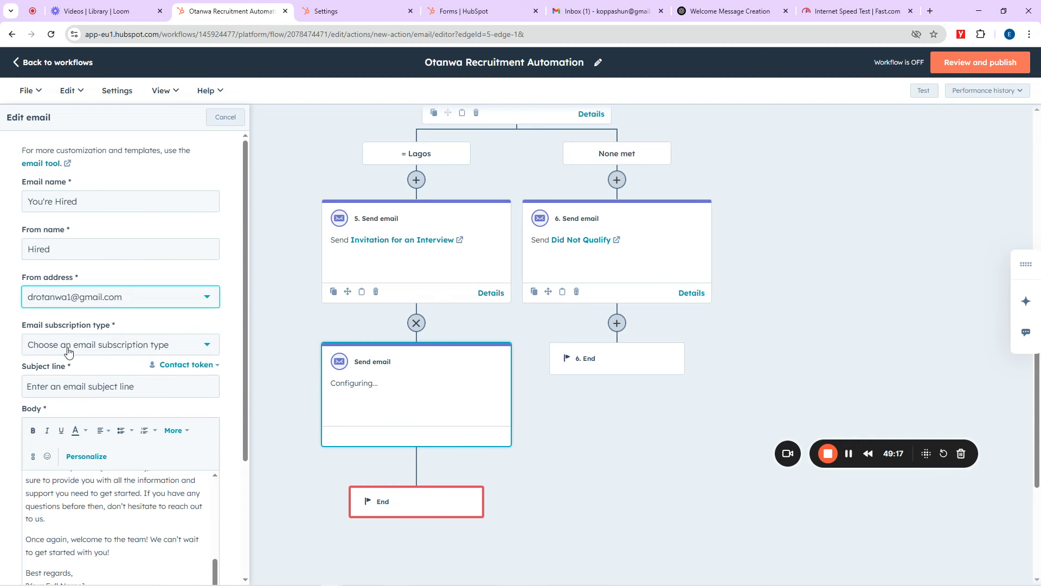
pyautogui.click(68, 351)
pyautogui.click(76, 377)
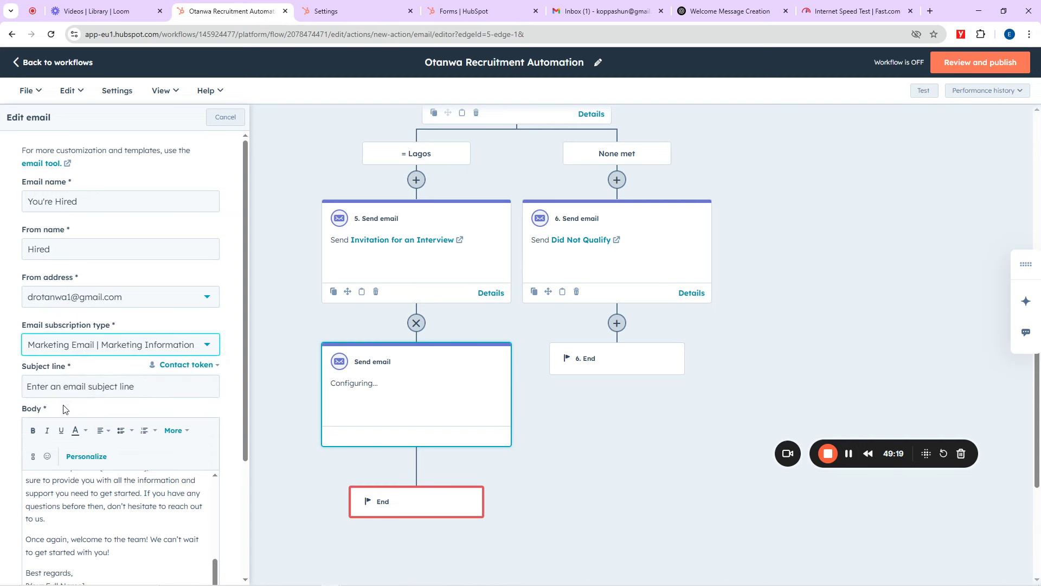
pyautogui.click(79, 384)
pyautogui.write('You have')
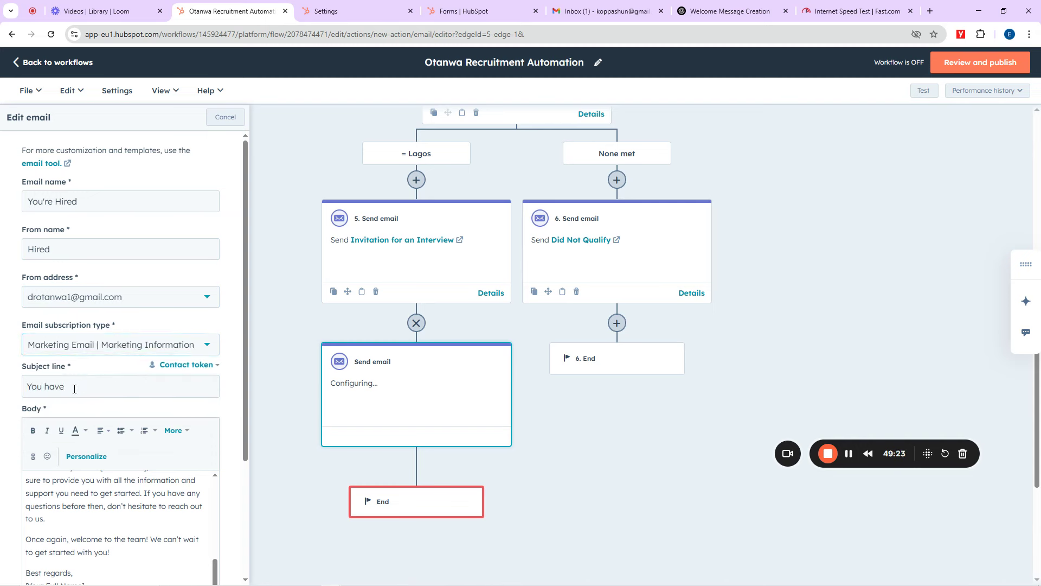
# Step: Move the body's welcome line into the subject and remove the Subject label and name placeholder
pyautogui.scroll(10, 181, 537)
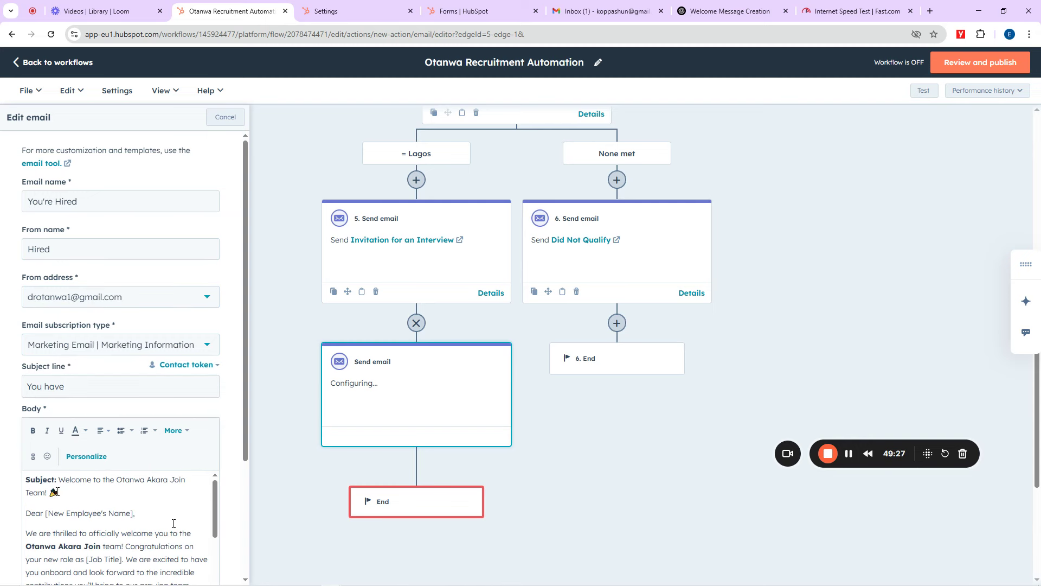
pyautogui.moveTo(58, 490); pyautogui.dragTo(57, 483)
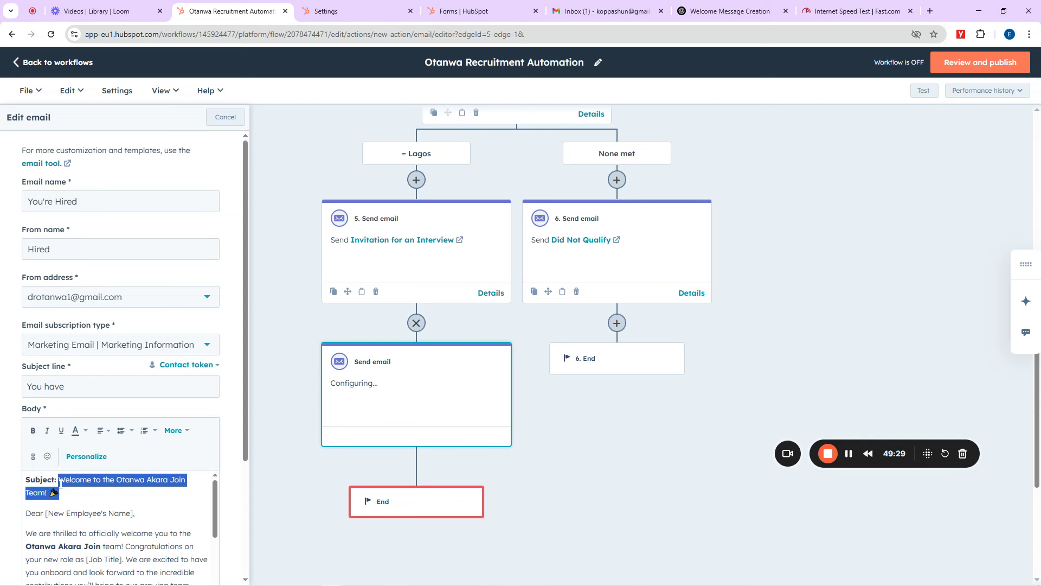
pyautogui.hotkey('ctrl', 'x')
pyautogui.tripleClick(62, 391)
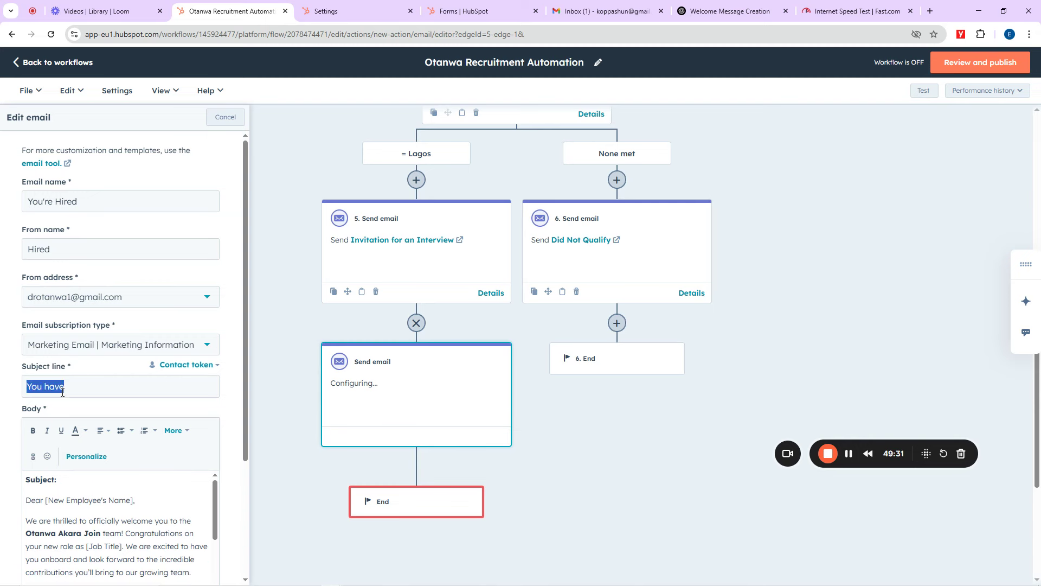
pyautogui.hotkey('ctrl', 'v')
pyautogui.moveTo(59, 479); pyautogui.dragTo(22, 484)
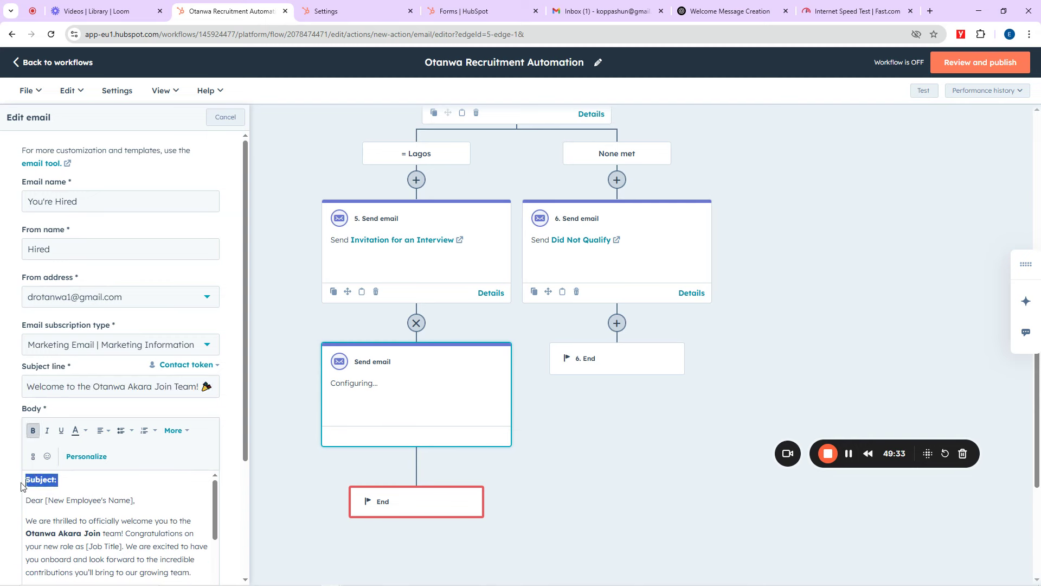
pyautogui.press('BackSpace')
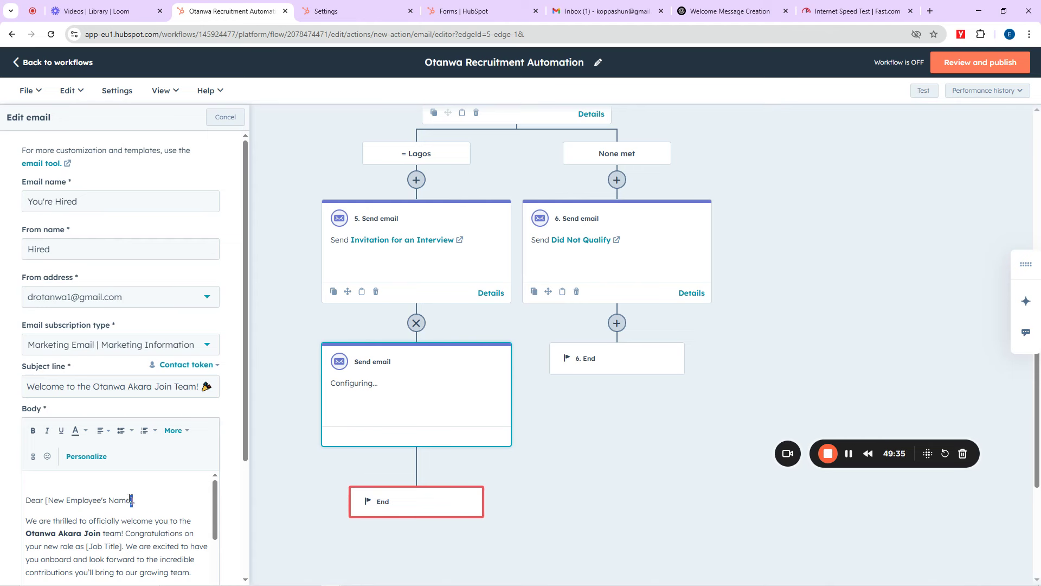
pyautogui.moveTo(130, 498); pyautogui.dragTo(48, 500)
pyautogui.press('BackSpace')
pyautogui.click(43, 486)
pyautogui.press('Delete')
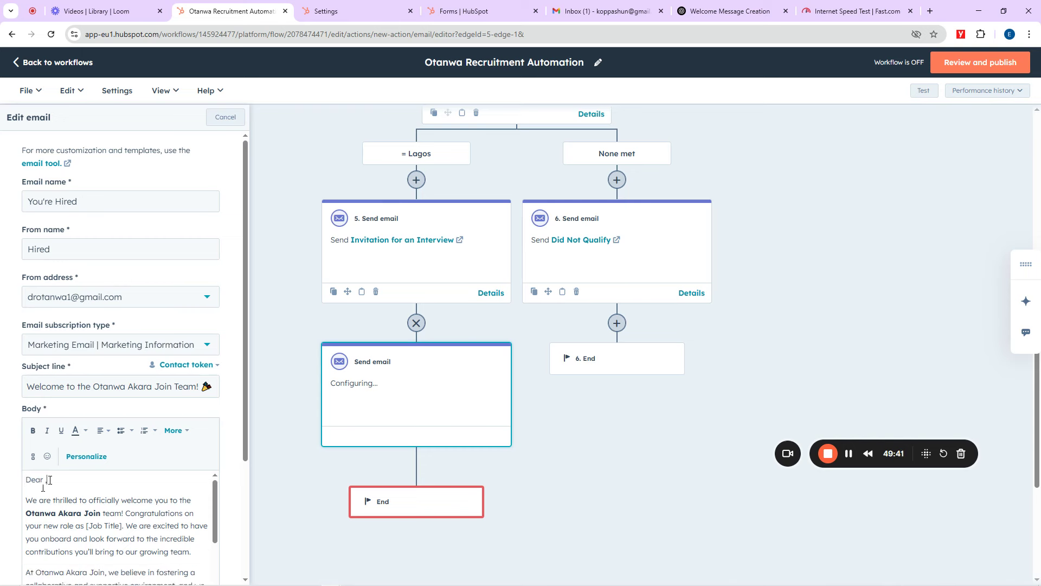
pyautogui.press('BackSpace')
# Step: Insert the Contact owner First name token after 'Dear' in the body
pyautogui.click(94, 456)
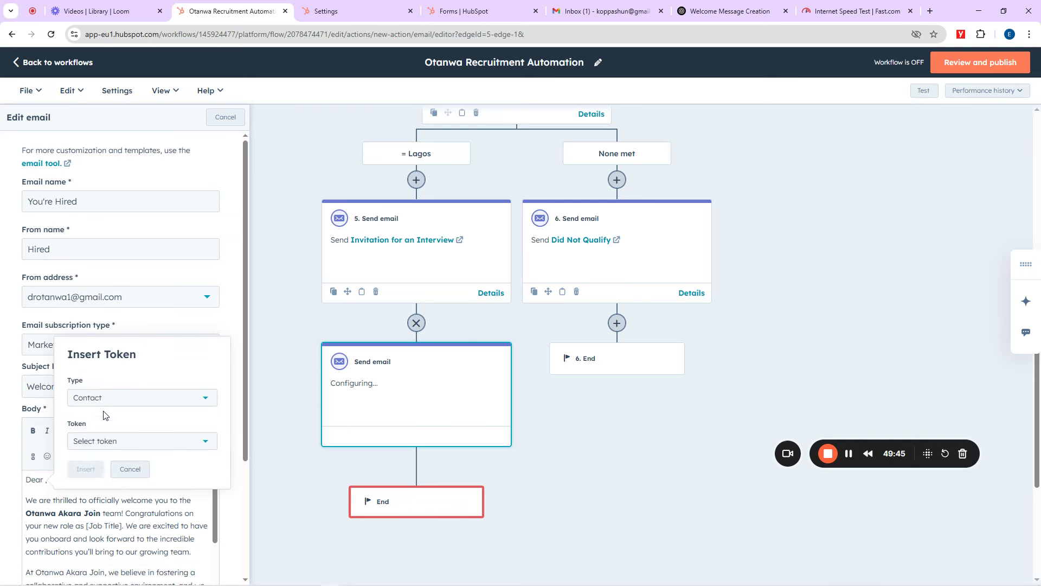
pyautogui.click(103, 442)
pyautogui.scroll(-2, 136, 410)
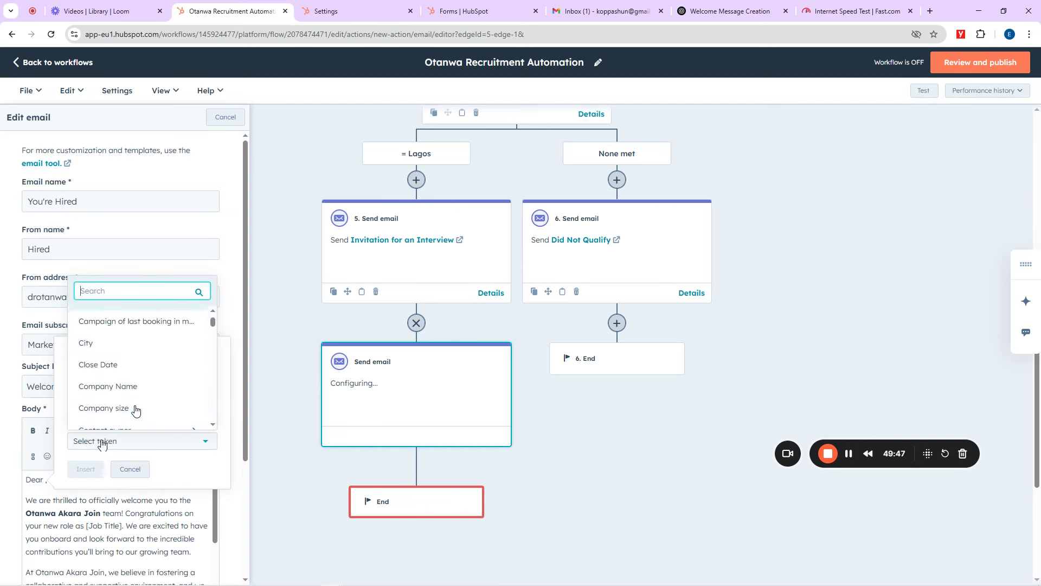
pyautogui.scroll(-2, 126, 407)
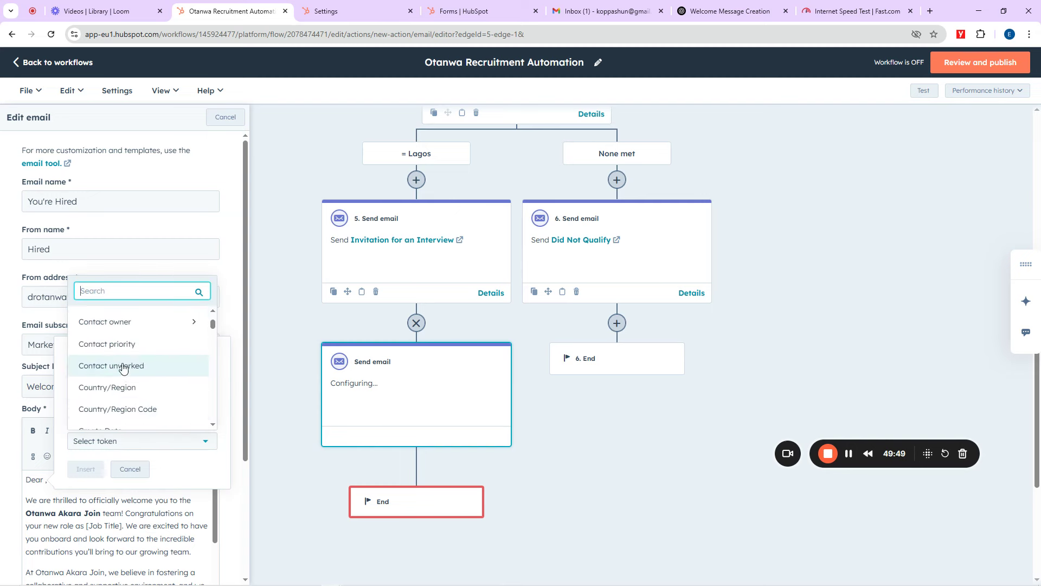
pyautogui.click(120, 321)
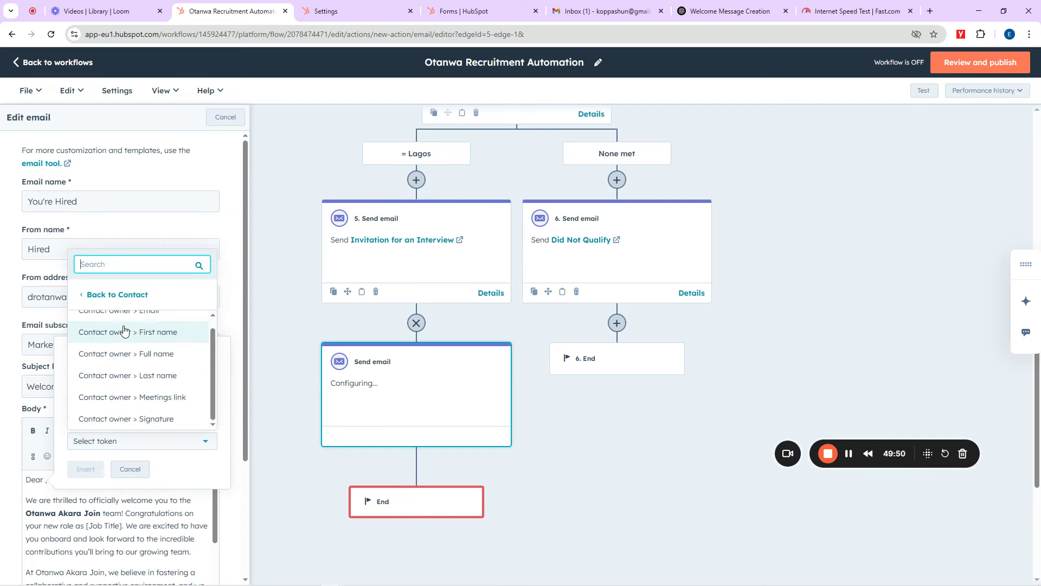
pyautogui.click(157, 335)
pyautogui.click(85, 469)
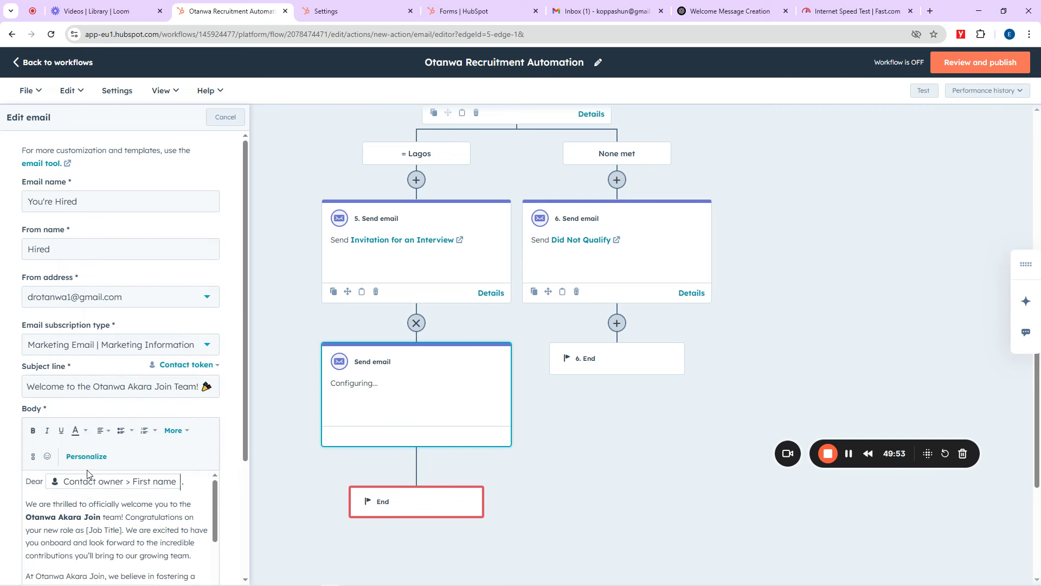
# Step: Apply the default footer and save the You're Hired email
pyautogui.scroll(-2, 145, 518)
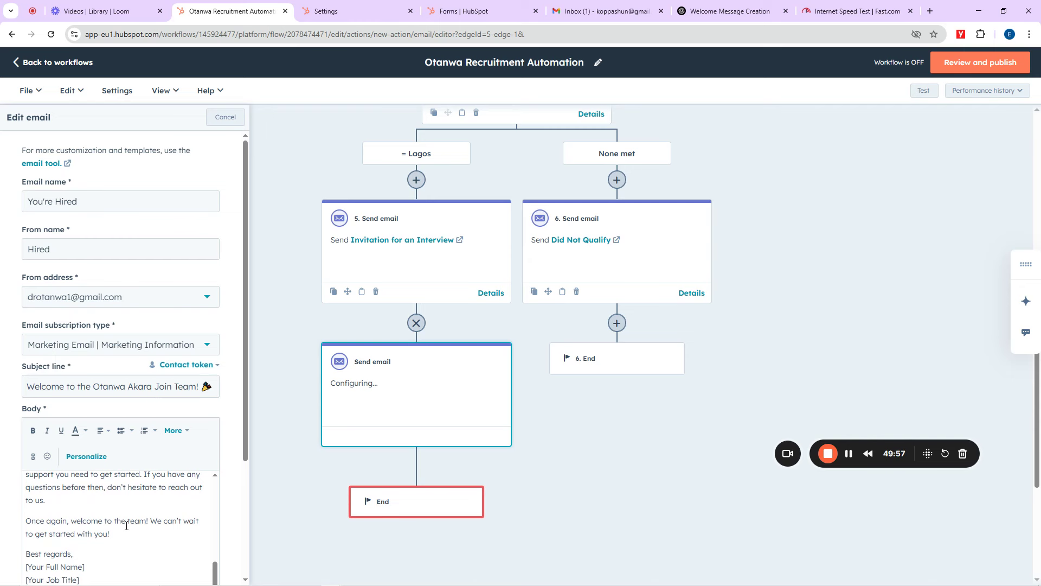
pyautogui.scroll(-5, 252, 376)
pyautogui.scroll(-3, 244, 389)
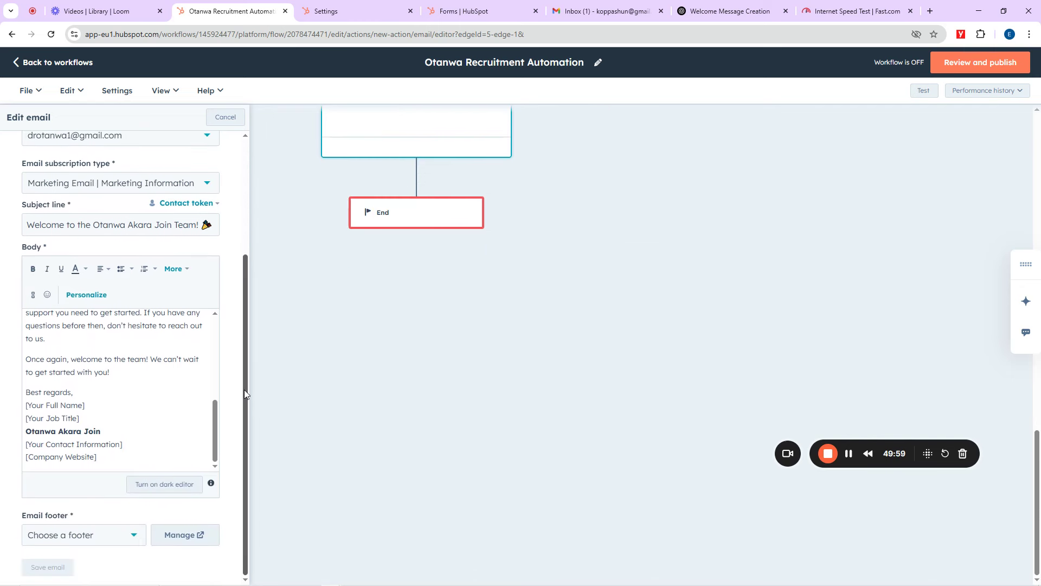
pyautogui.click(110, 541)
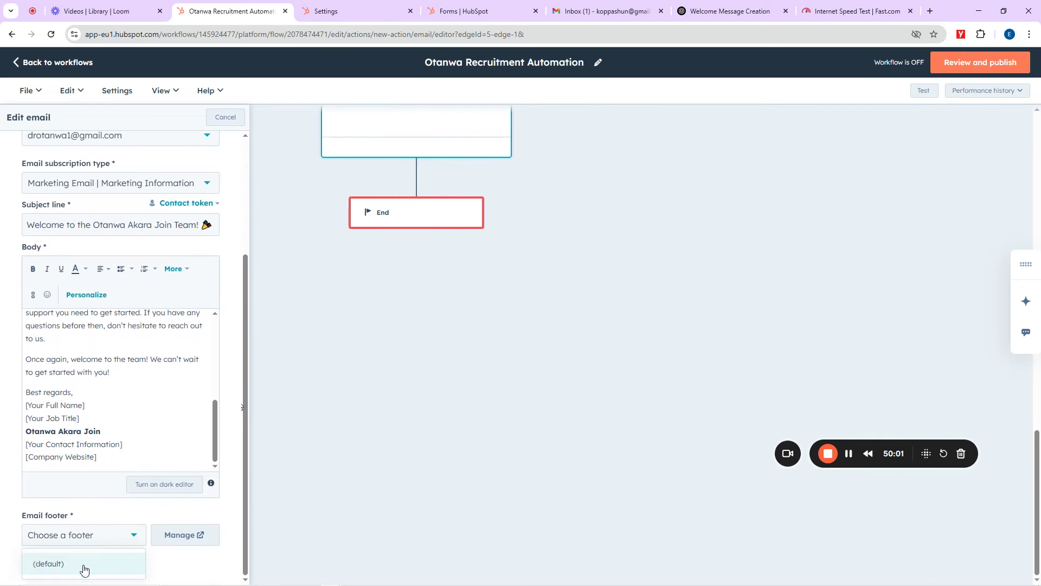
pyautogui.click(84, 565)
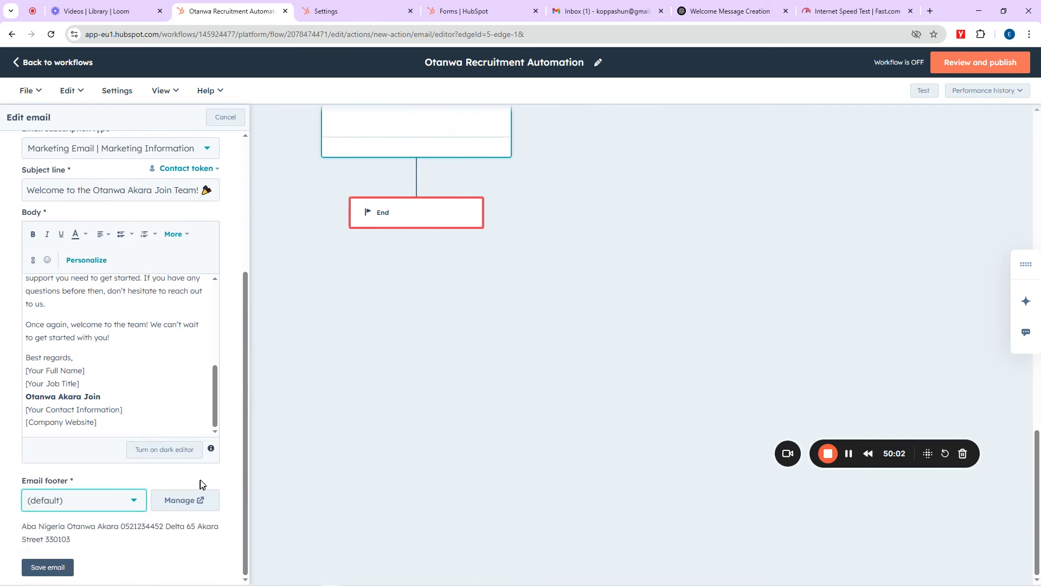
pyautogui.click(54, 570)
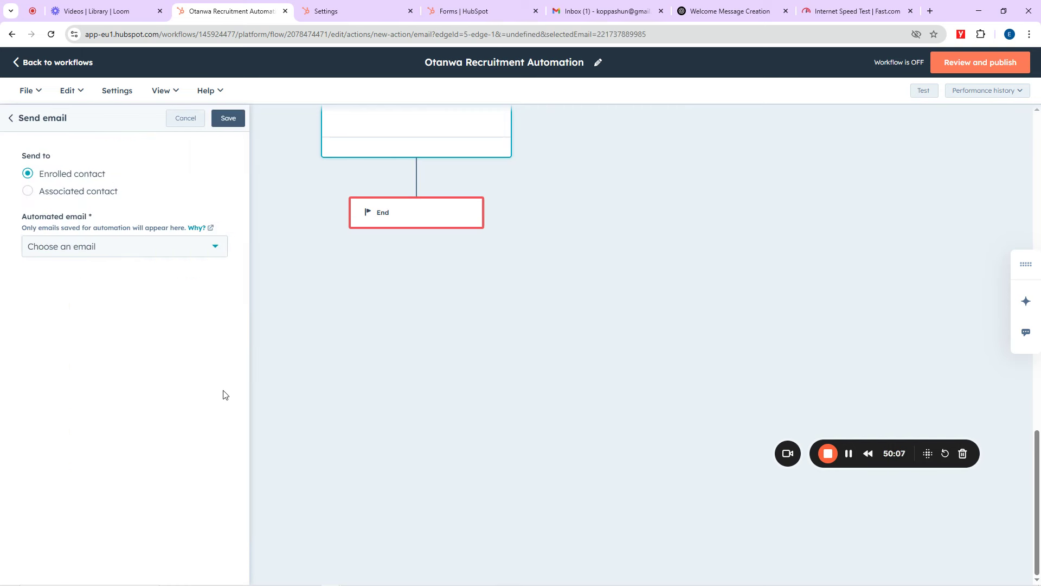
# Step: Select You're Hired as the step's automated email and save the step
pyautogui.click(168, 254)
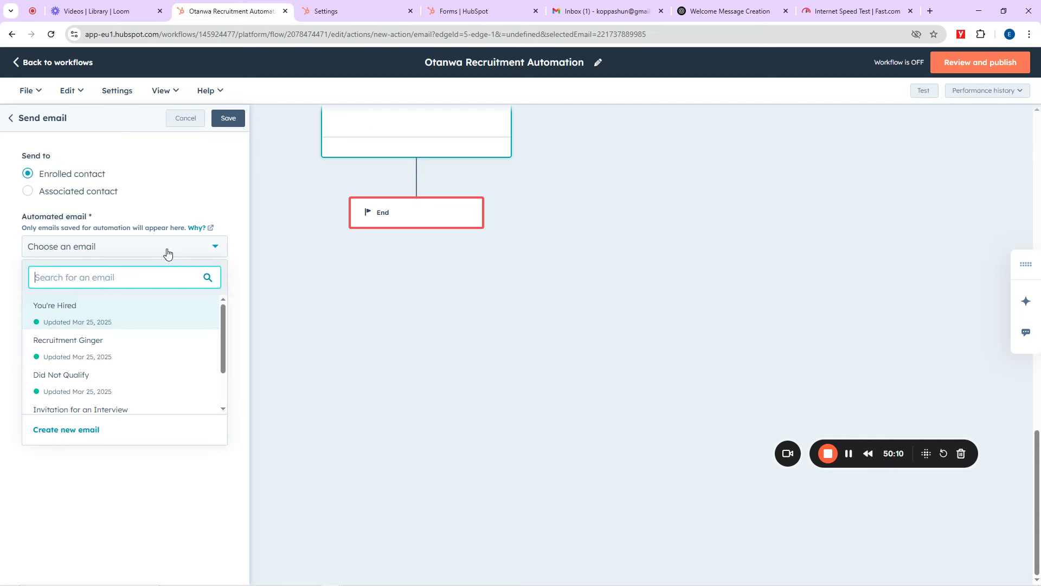
pyautogui.click(64, 318)
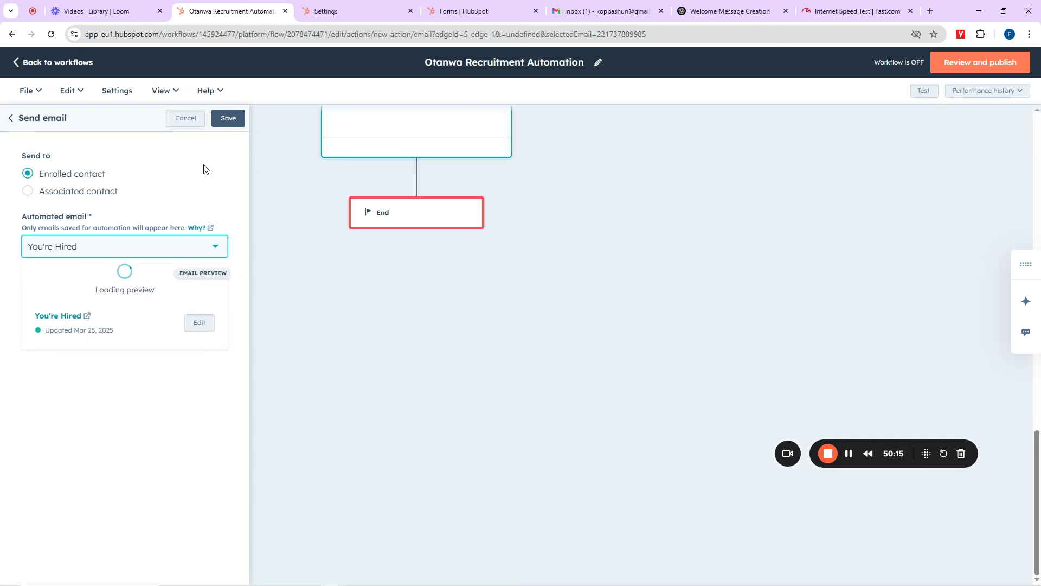
pyautogui.click(229, 120)
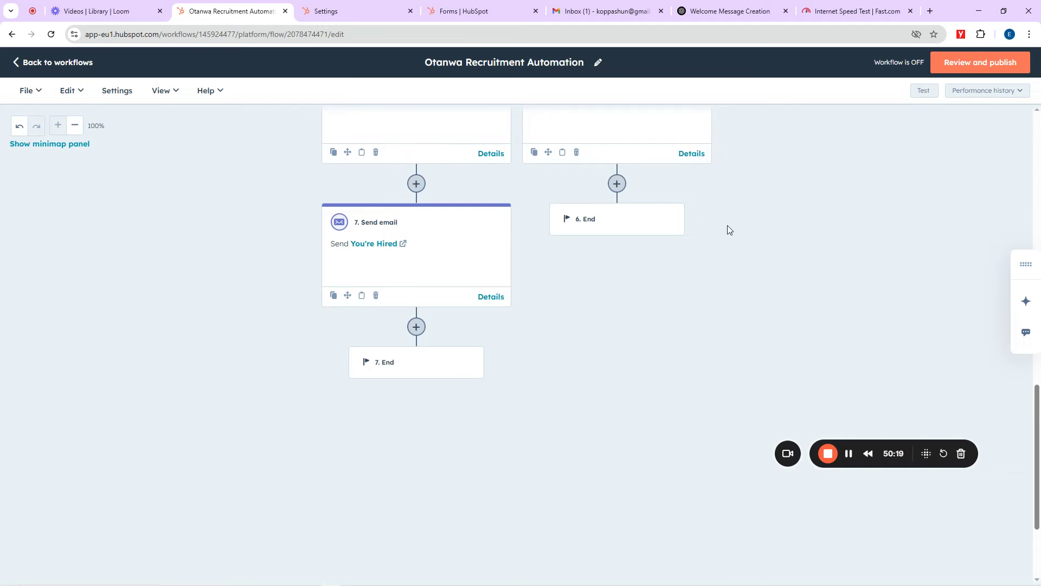
pyautogui.scroll(5, 705, 234)
pyautogui.scroll(9, 577, 213)
pyautogui.scroll(-14, 577, 216)
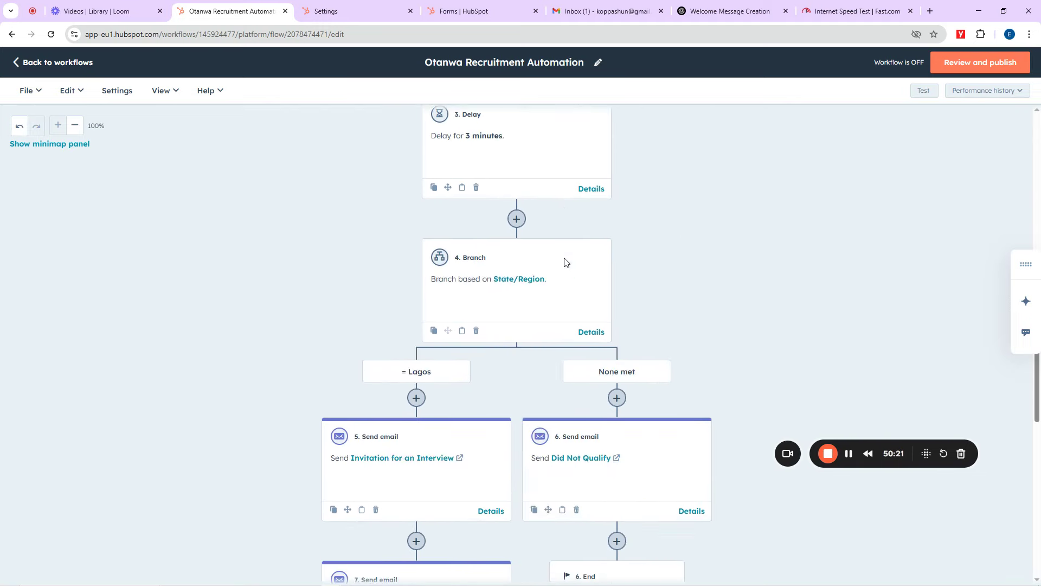
pyautogui.scroll(5, 560, 261)
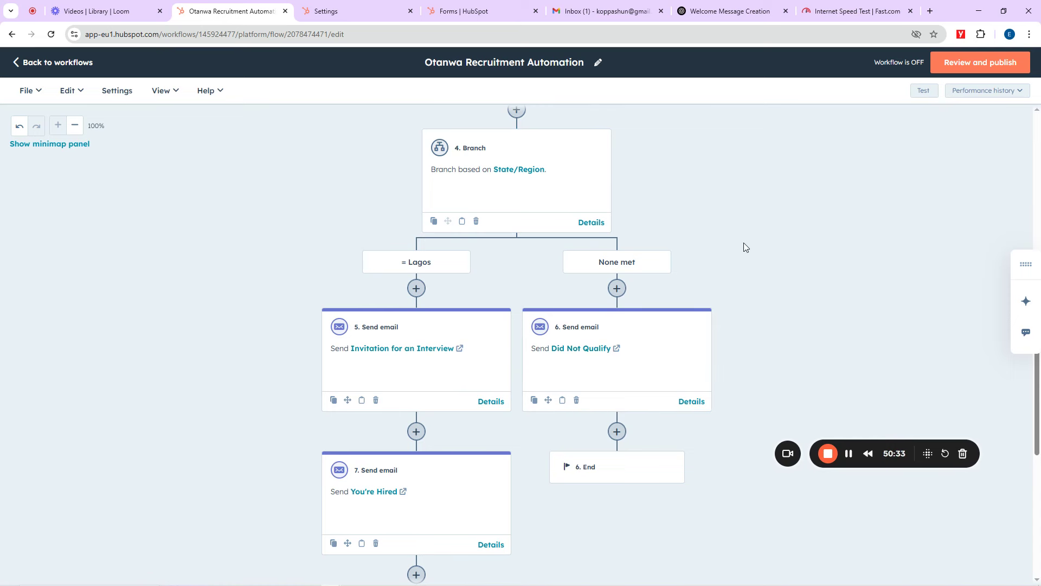
pyautogui.click(979, 11)
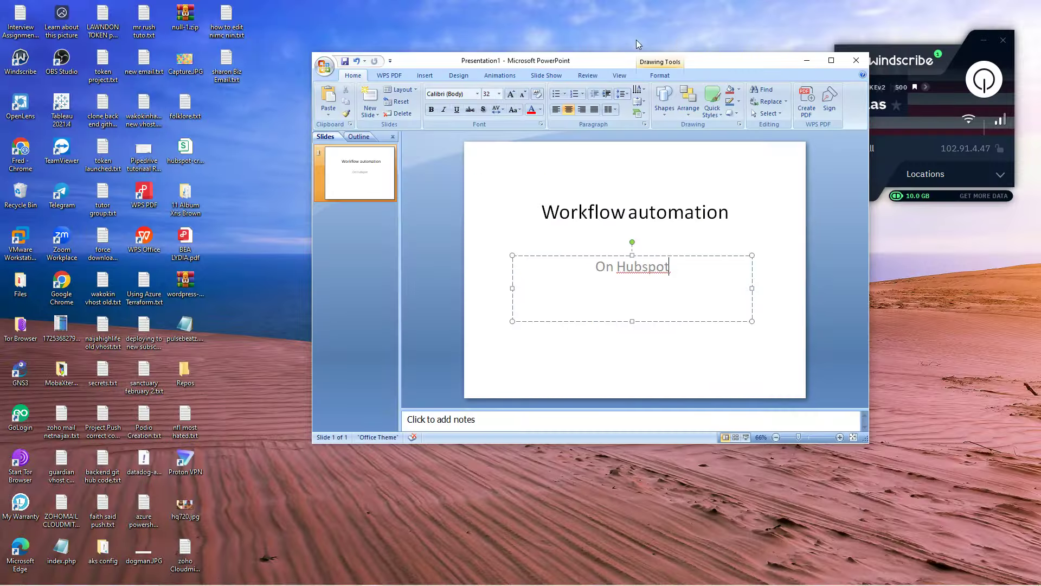
pyautogui.moveTo(332, 579)
pyautogui.click(292, 534)
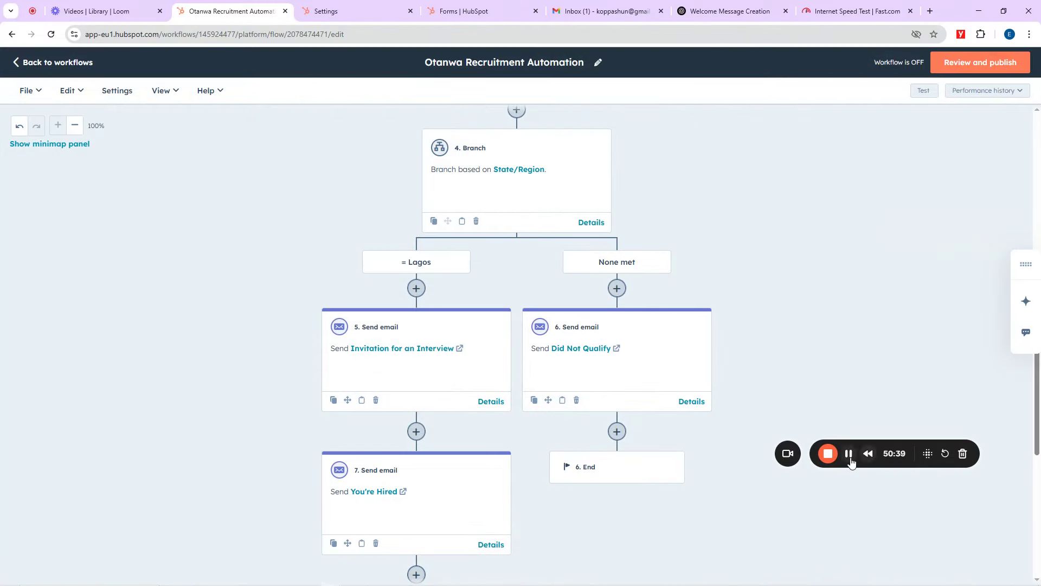
# Step: Insert a 20-minute 'For a set amount of time' delay after the Invitation for an Interview email
pyautogui.scroll(-2, 537, 337)
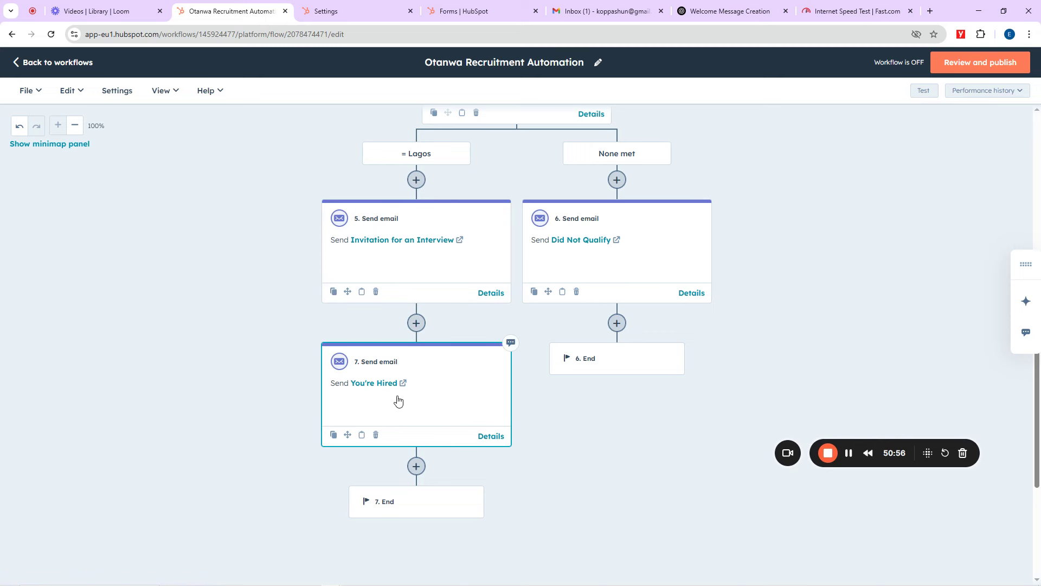
pyautogui.click(417, 324)
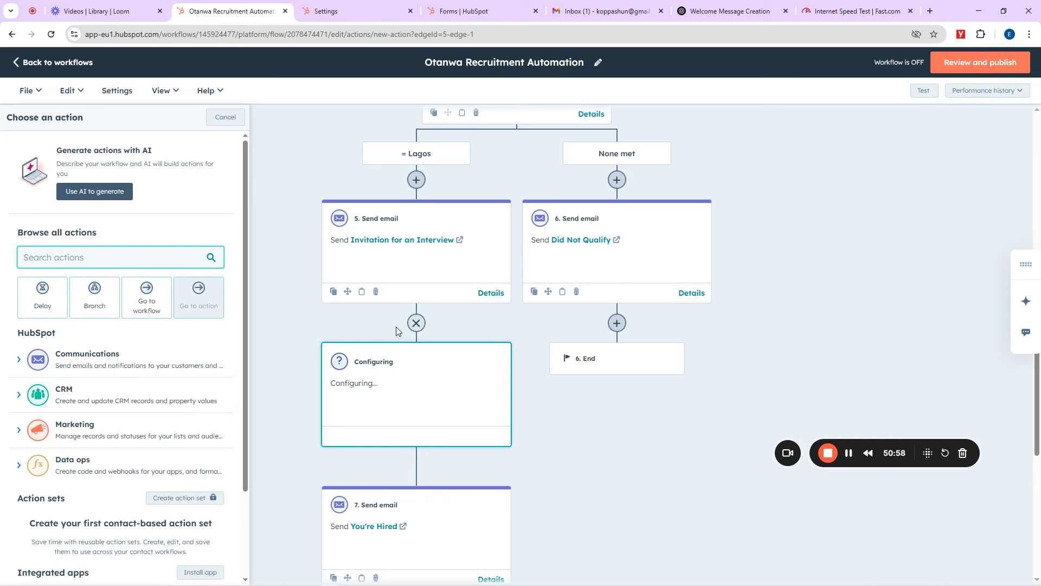
pyautogui.click(45, 297)
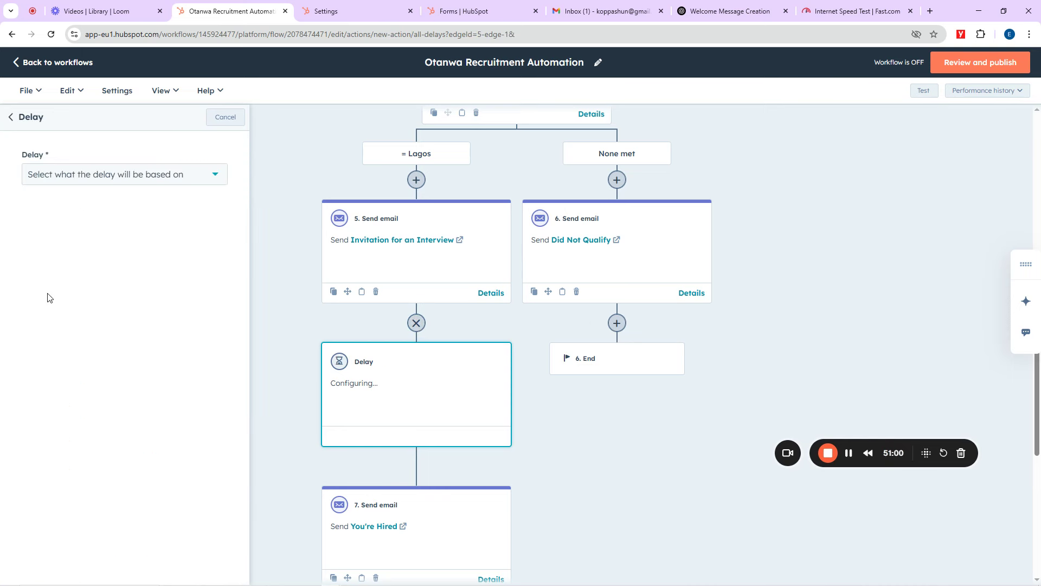
pyautogui.click(85, 175)
pyautogui.scroll(-2, 112, 278)
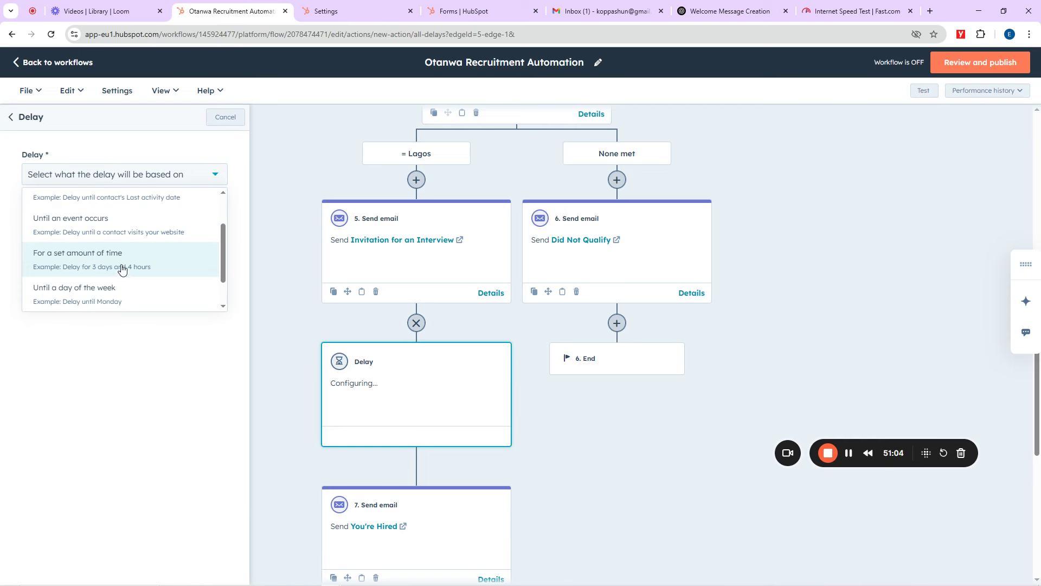
pyautogui.click(121, 270)
pyautogui.click(188, 259)
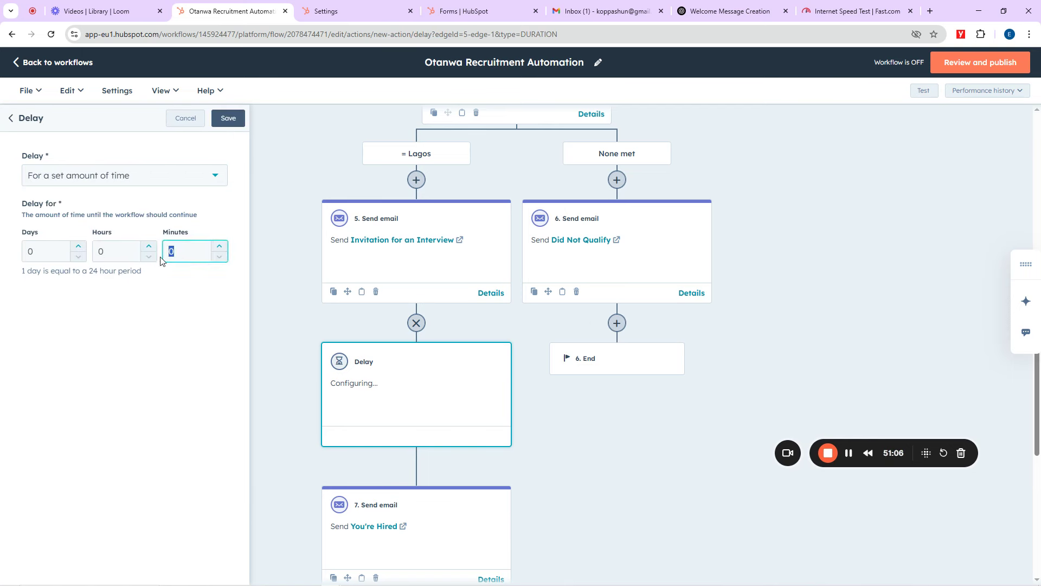
pyautogui.click(227, 118)
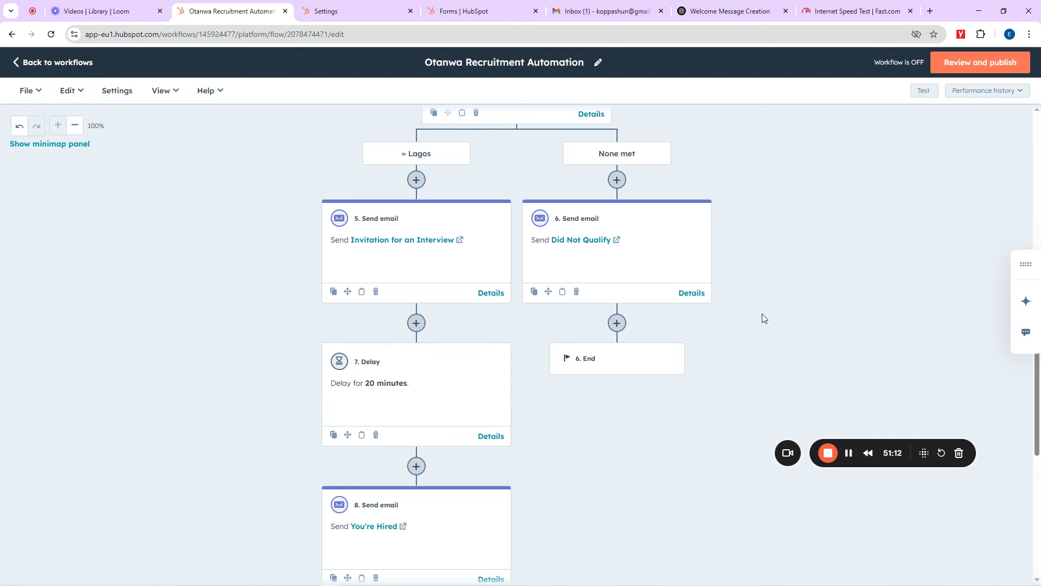
pyautogui.scroll(-6, 610, 412)
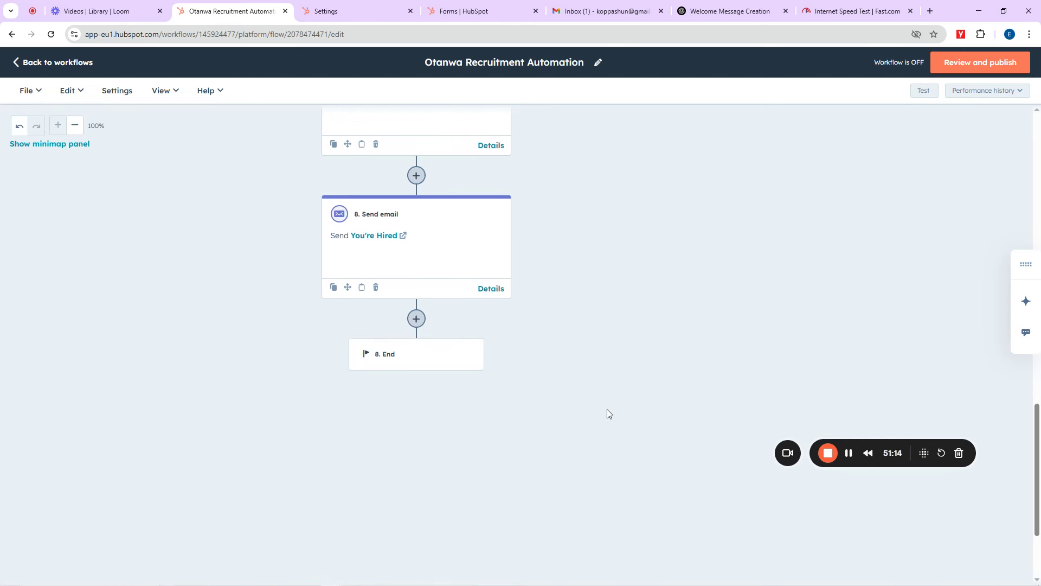
pyautogui.scroll(6, 606, 408)
pyautogui.scroll(15, 606, 409)
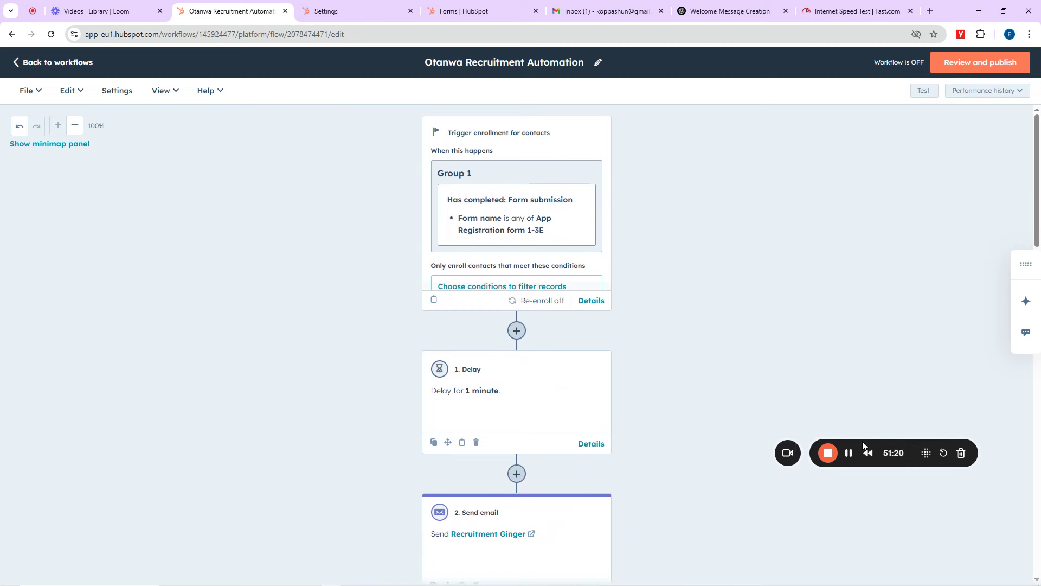
pyautogui.moveTo(840, 446); pyautogui.dragTo(8, 579)
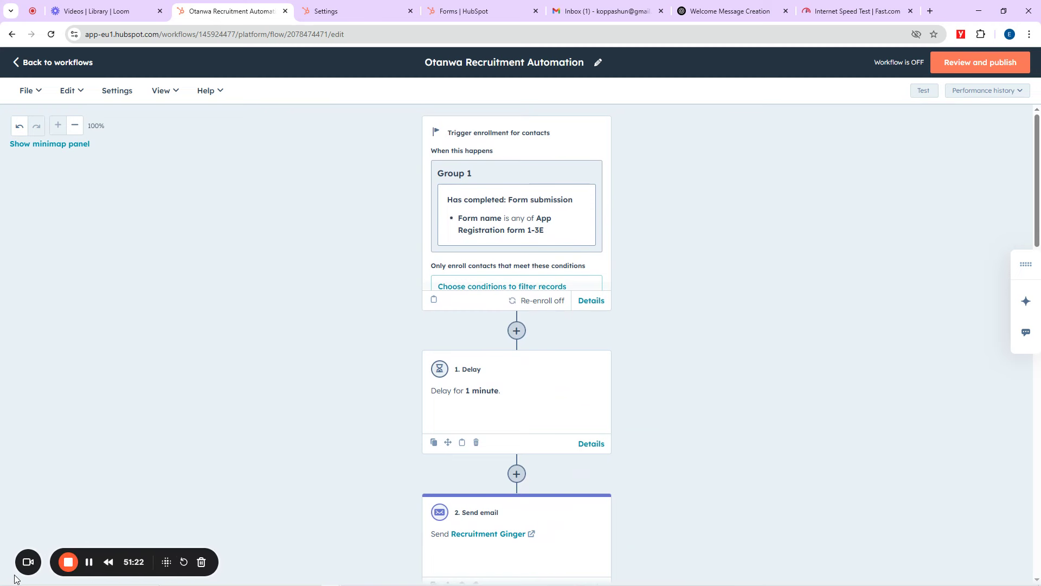
pyautogui.scroll(-1, 7, 579)
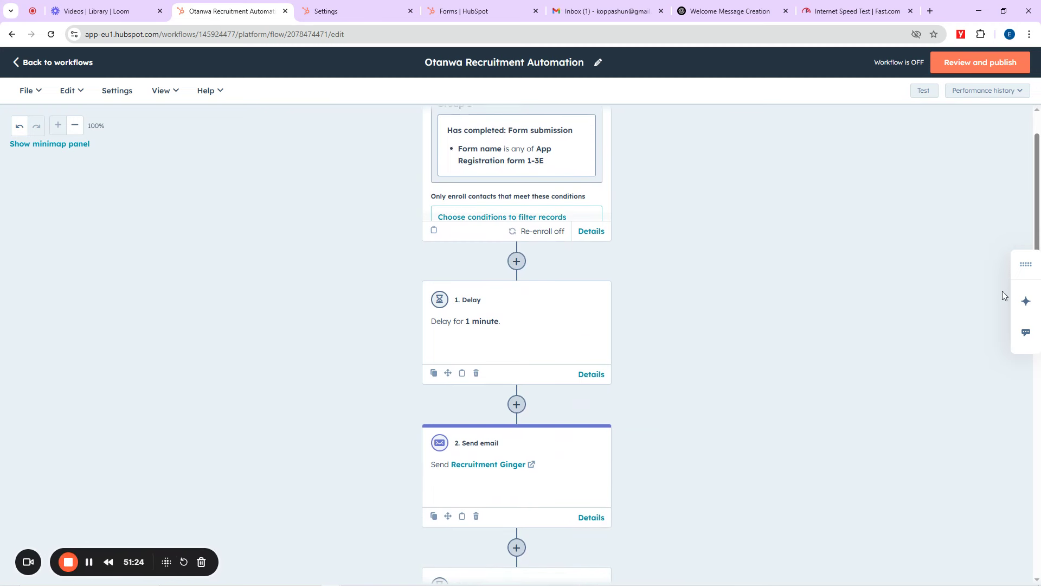
pyautogui.scroll(1, 987, 217)
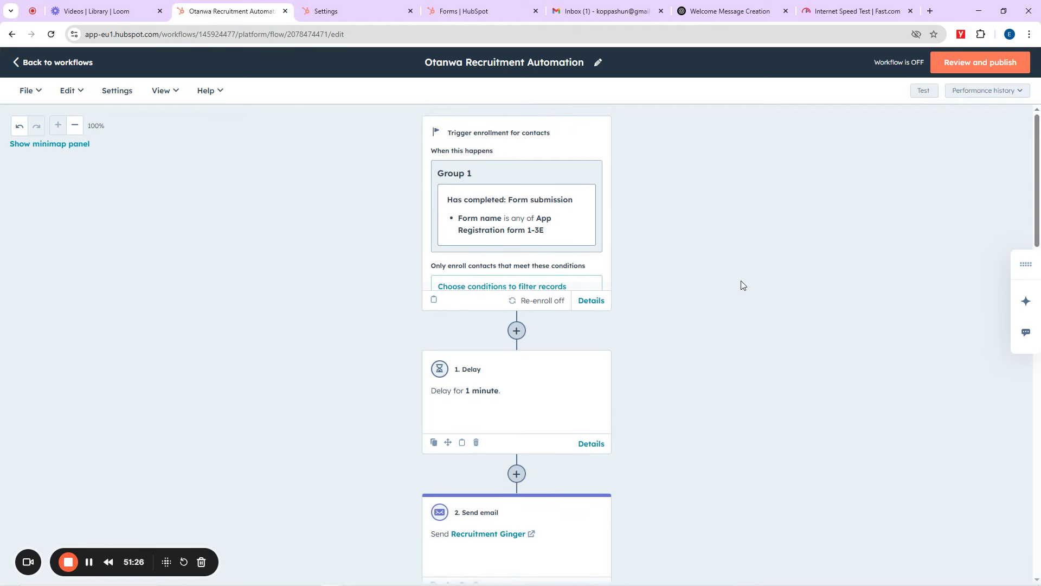
pyautogui.scroll(-15, 742, 285)
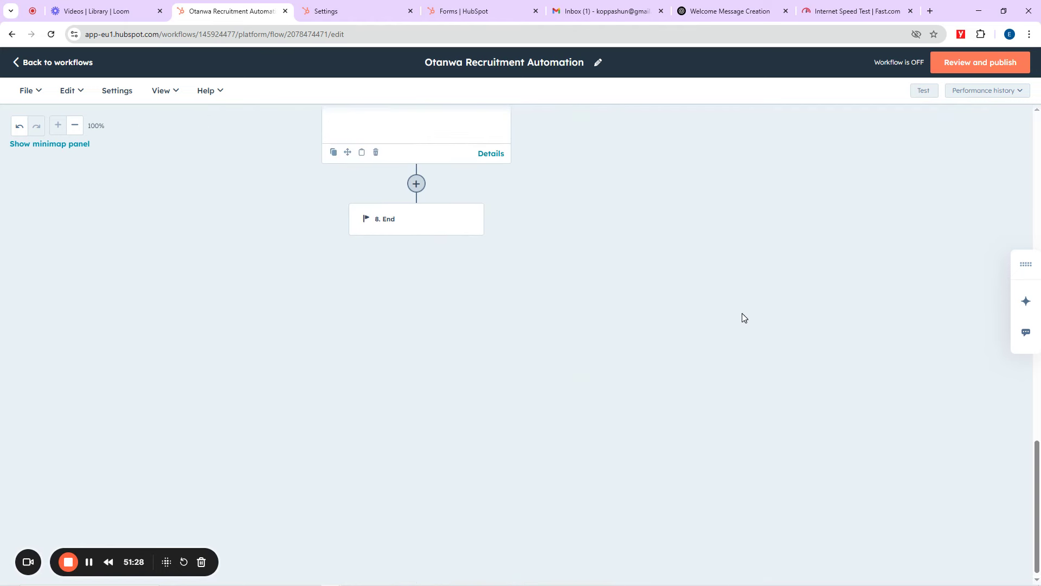
pyautogui.scroll(7, 741, 316)
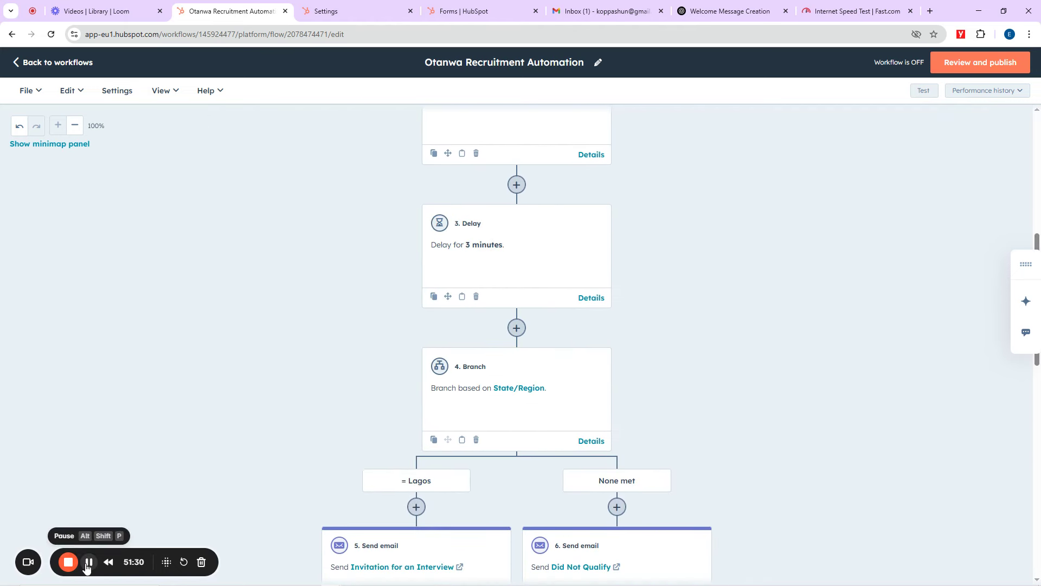
pyautogui.scroll(8, 514, 174)
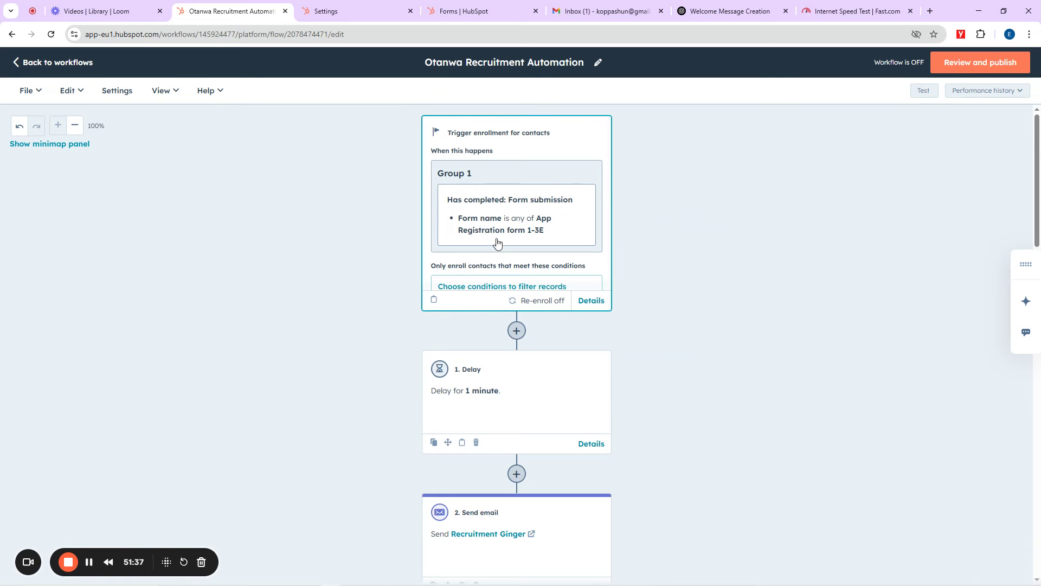
pyautogui.scroll(-1, 496, 240)
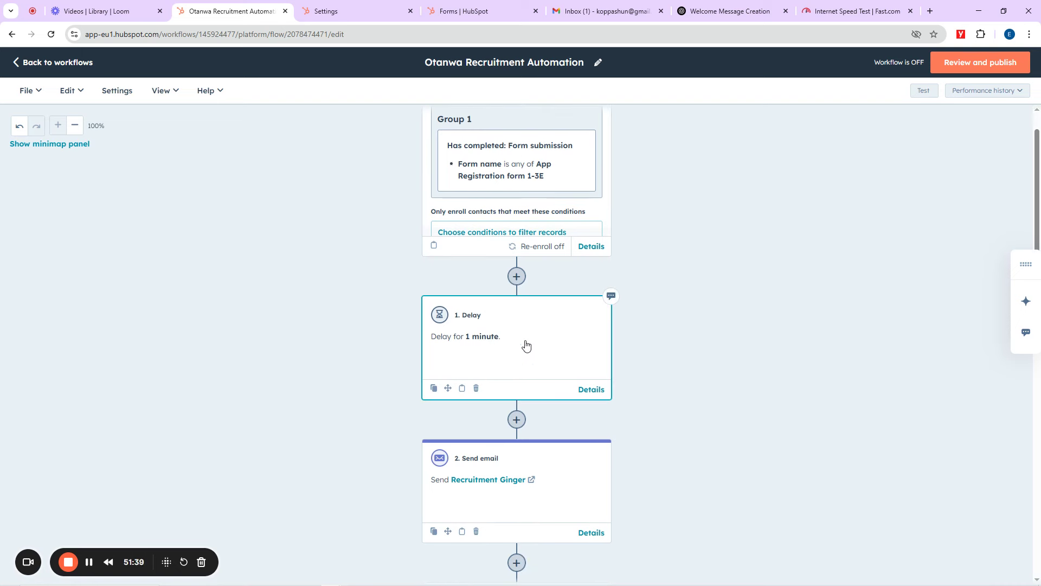
pyautogui.scroll(-5, 480, 341)
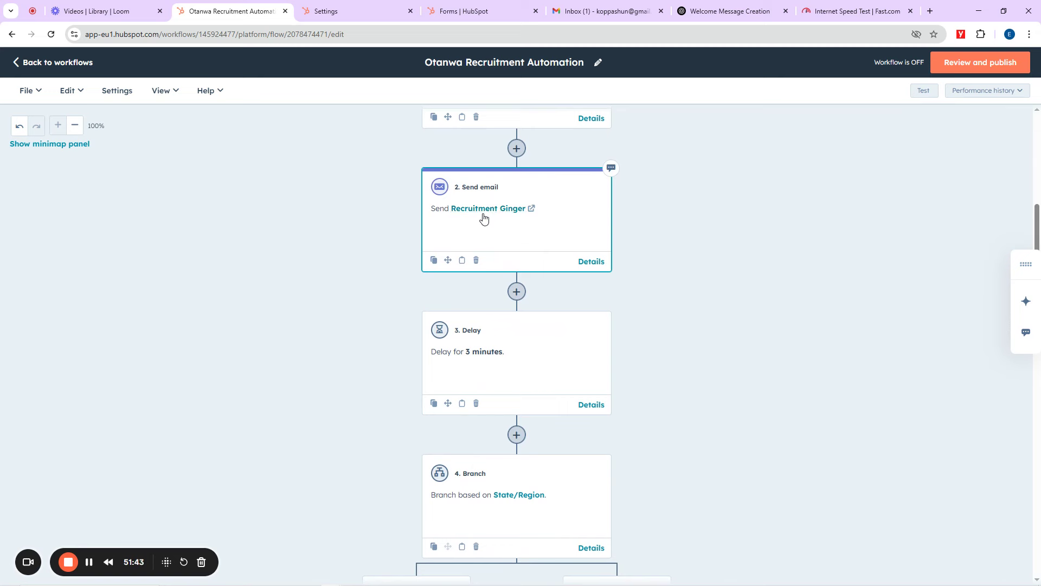
pyautogui.scroll(-5, 534, 236)
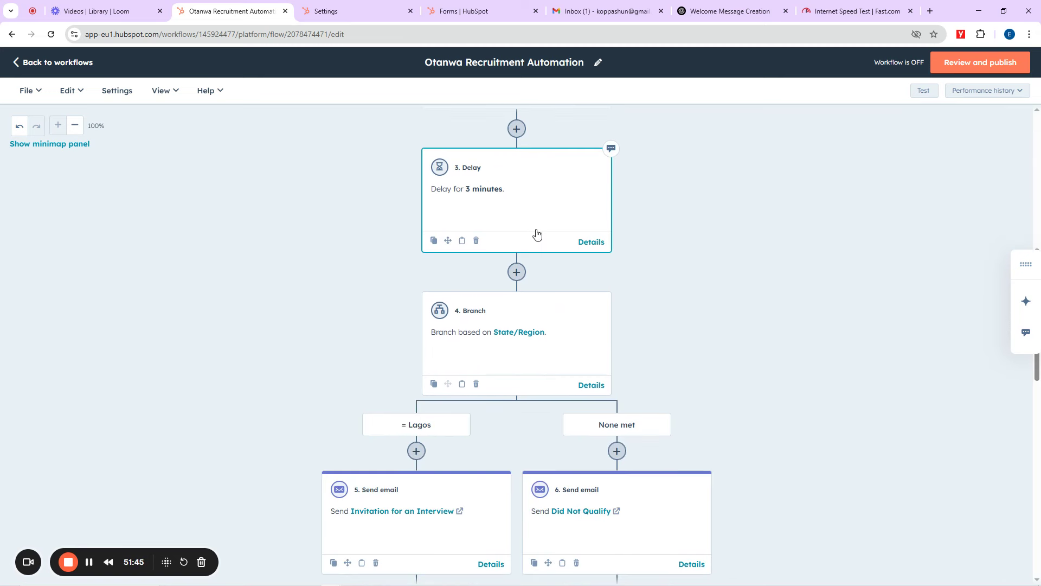
pyautogui.scroll(1, 495, 227)
pyautogui.scroll(2, 495, 293)
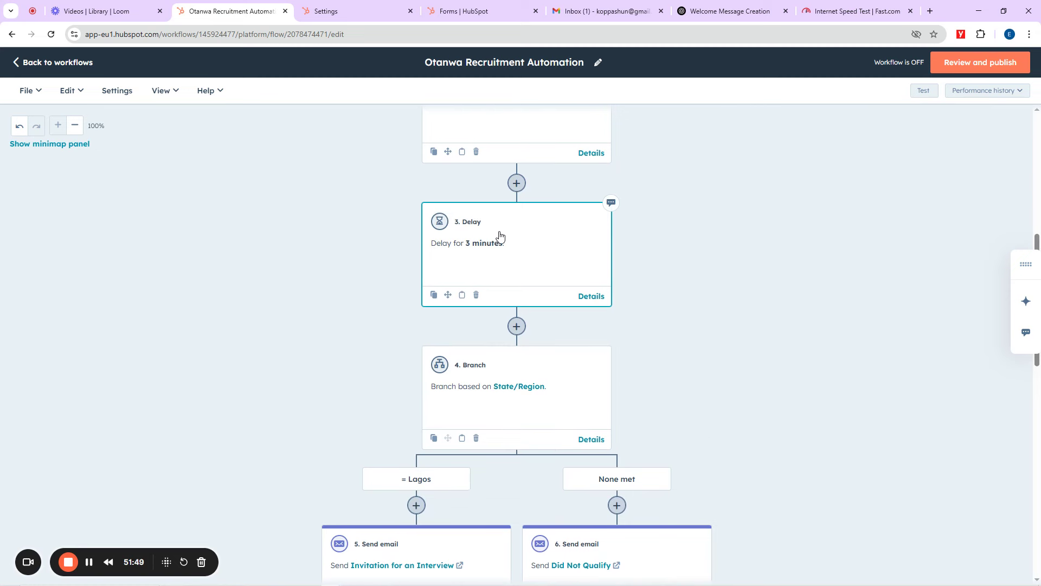
pyautogui.scroll(-1, 500, 334)
pyautogui.scroll(-4, 537, 323)
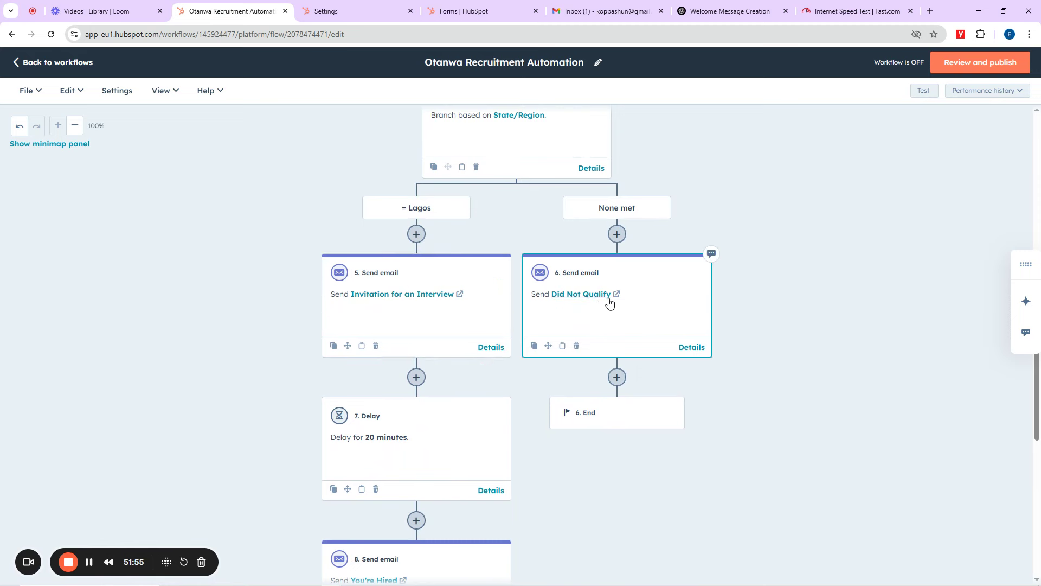
pyautogui.scroll(-2, 465, 320)
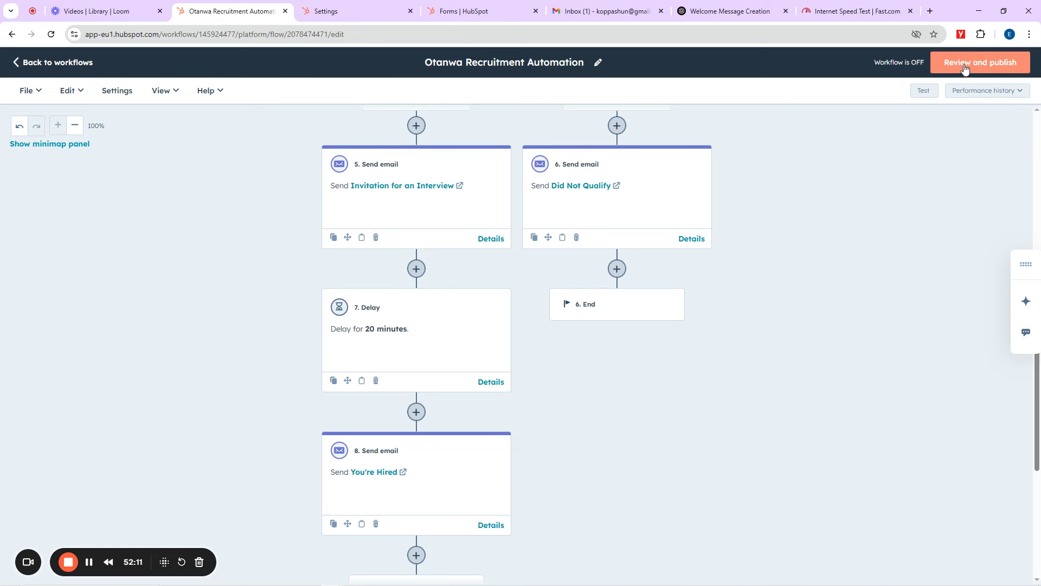
# Step: Review and publish the Otanwa Recruitment Automation workflow, switch it on, and return to the Workflows list
pyautogui.click(981, 73)
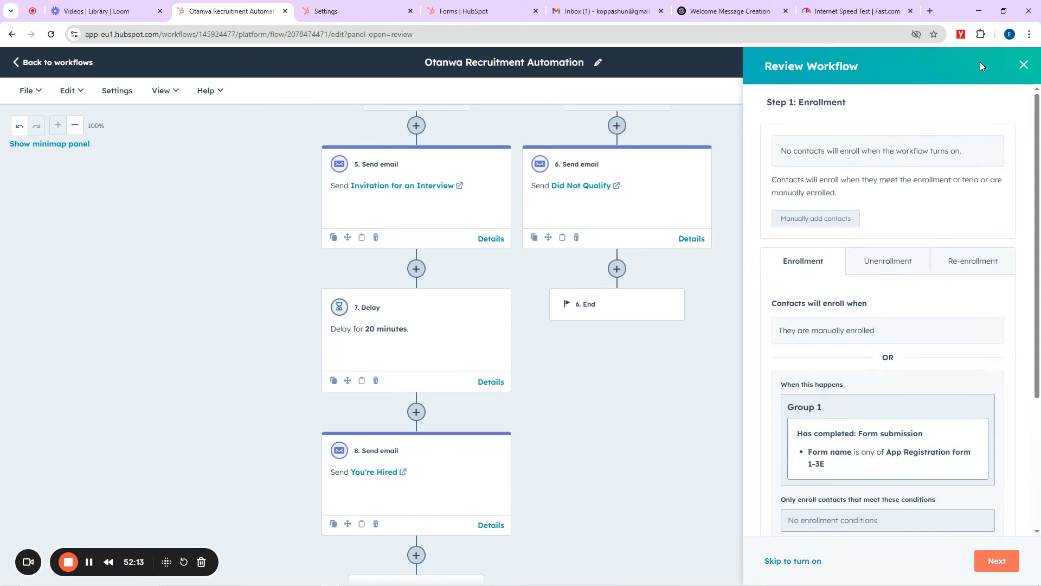
pyautogui.click(997, 561)
pyautogui.click(993, 564)
pyautogui.click(993, 563)
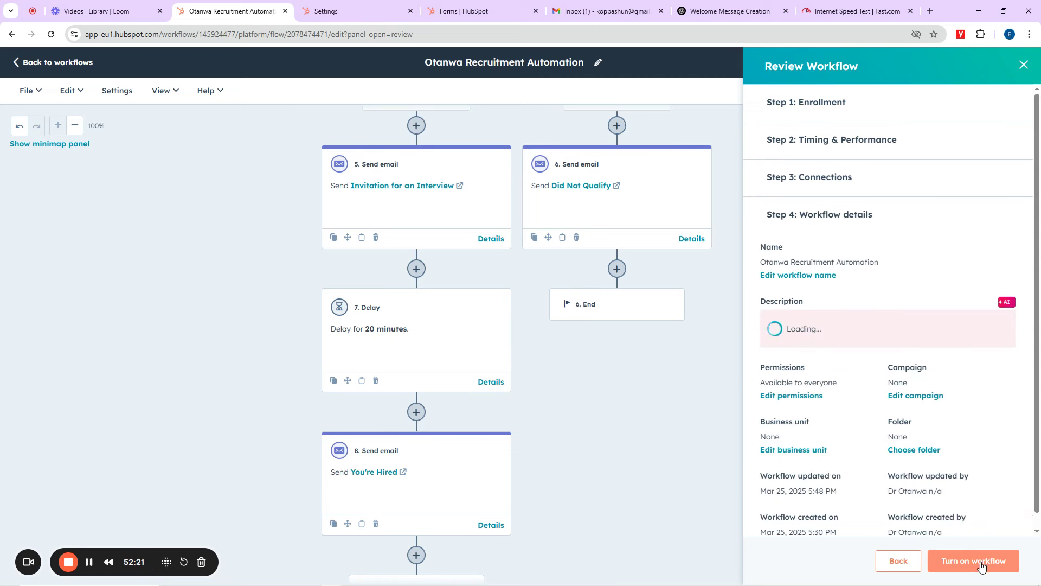
pyautogui.click(982, 567)
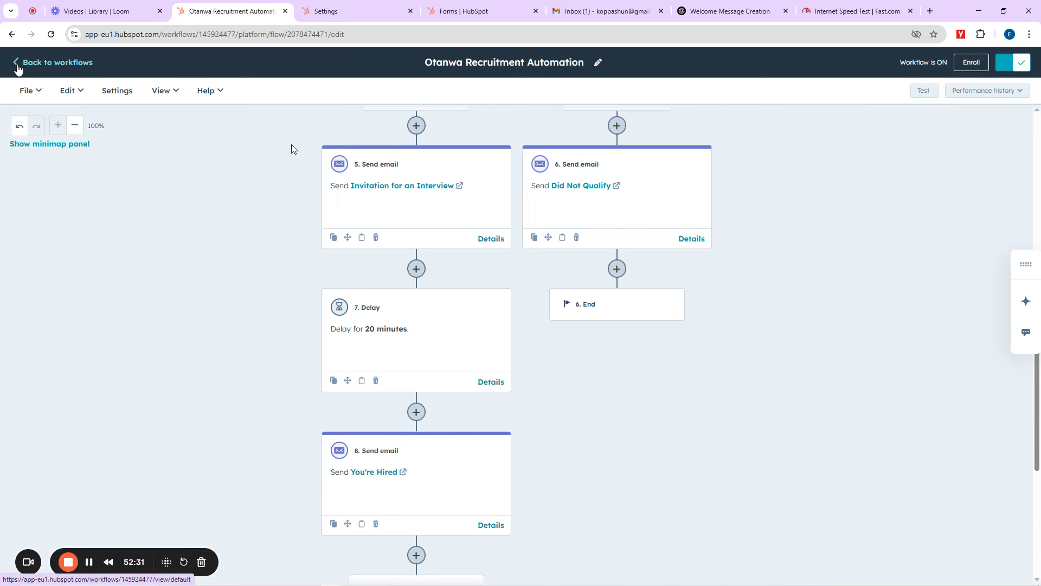
pyautogui.click(17, 64)
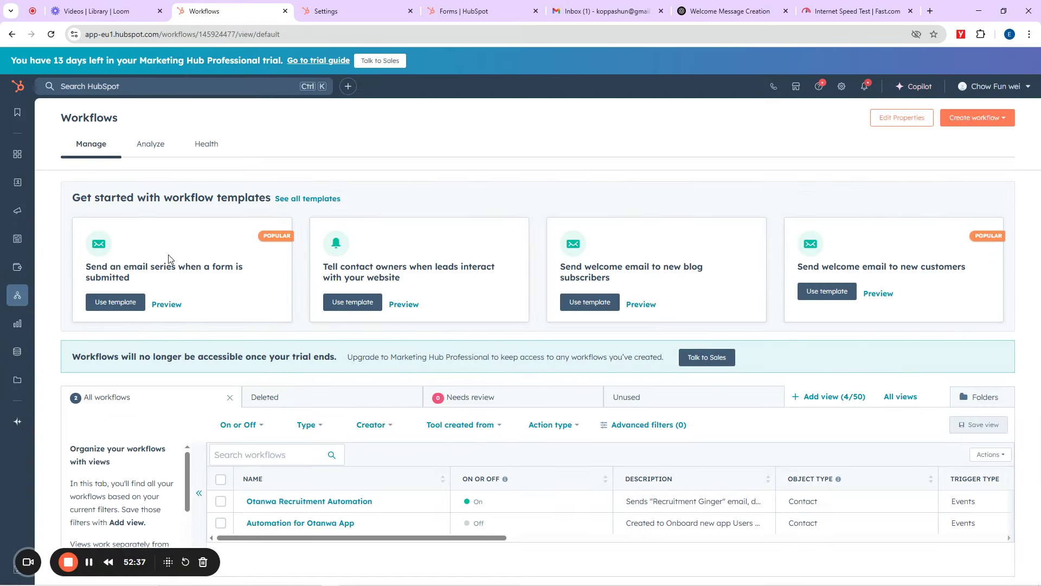
# Step: Copy the App Registration form's share link from Marketing > Forms, then switch to the Gmail tab
pyautogui.moveTo(18, 212)
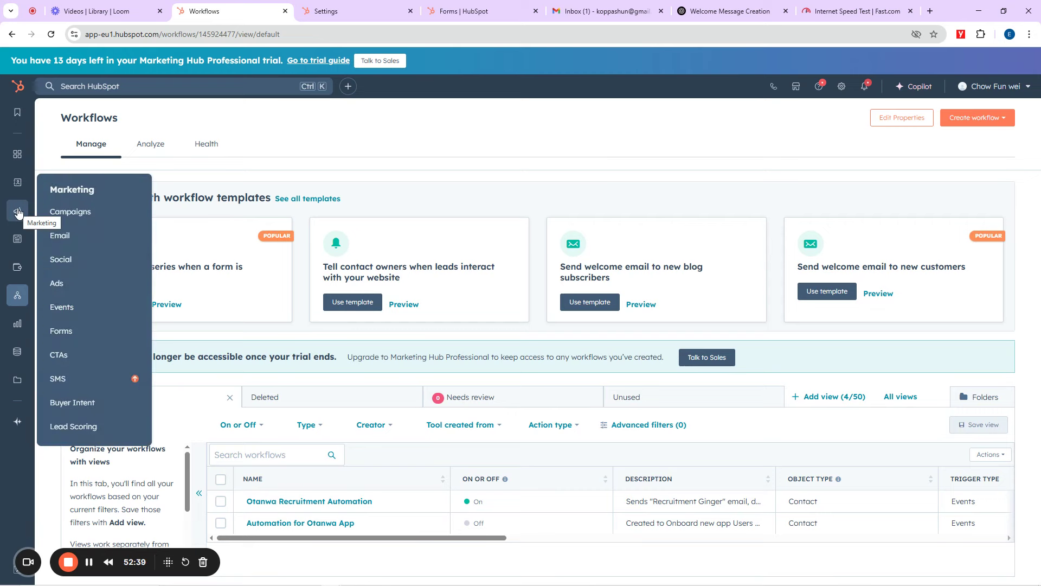
pyautogui.click(63, 329)
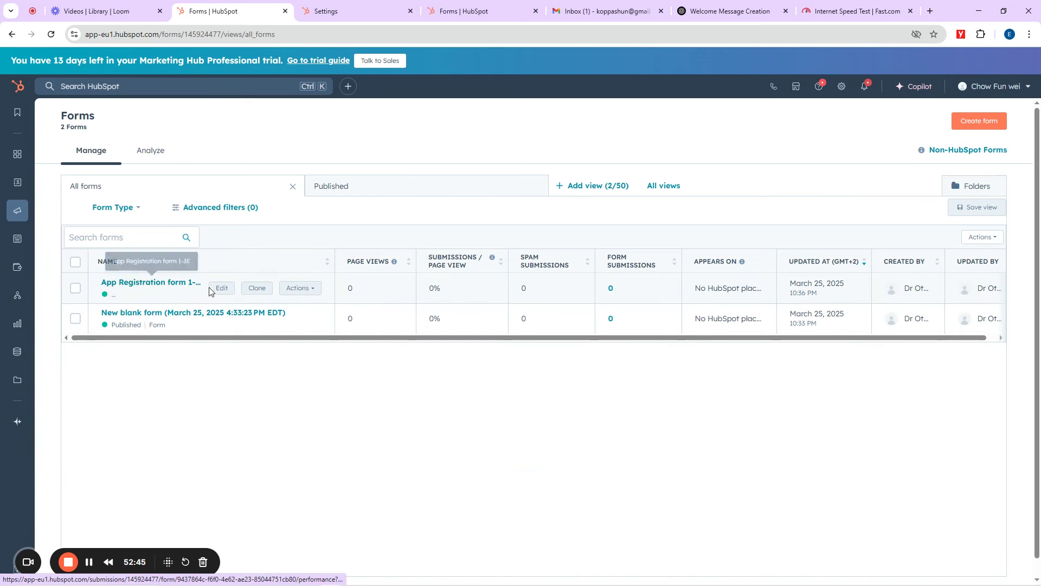
pyautogui.click(303, 288)
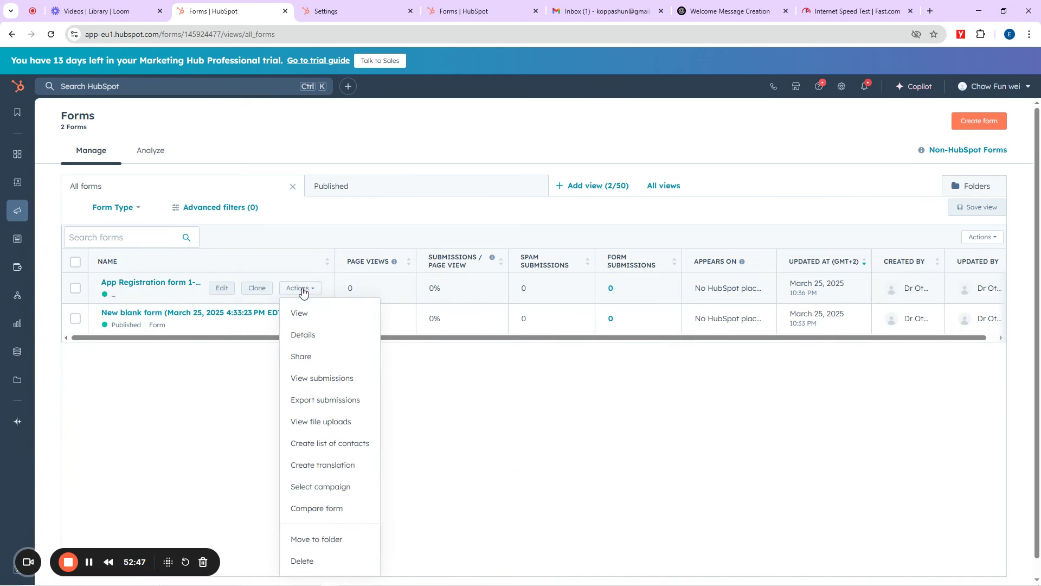
pyautogui.click(307, 360)
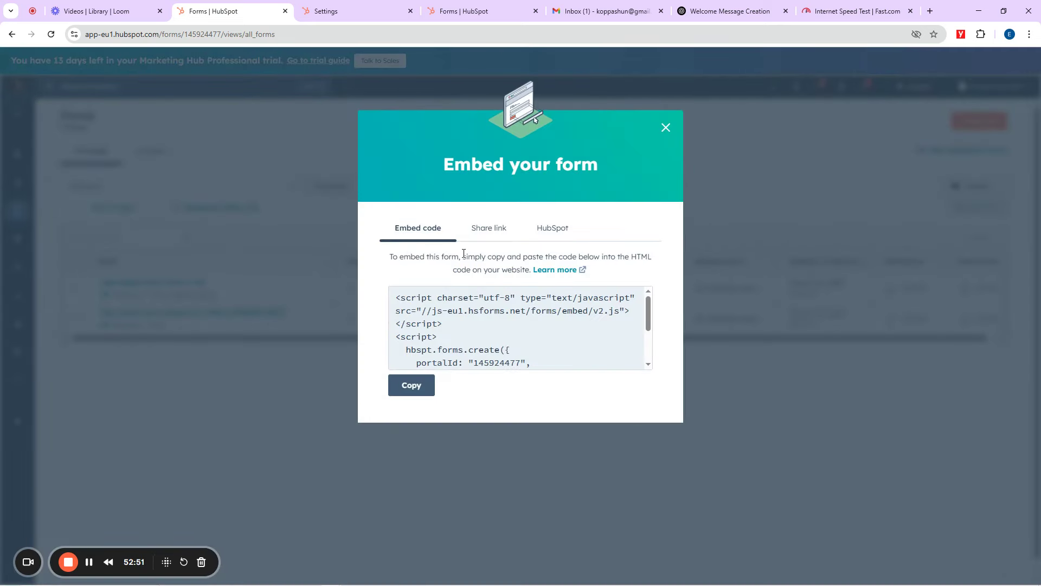
pyautogui.click(491, 232)
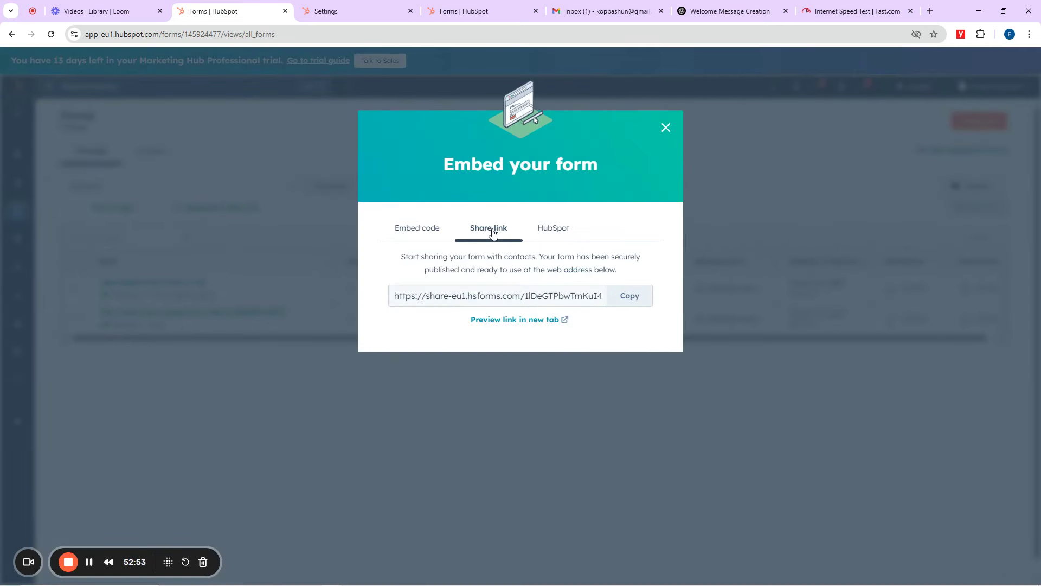
pyautogui.click(626, 296)
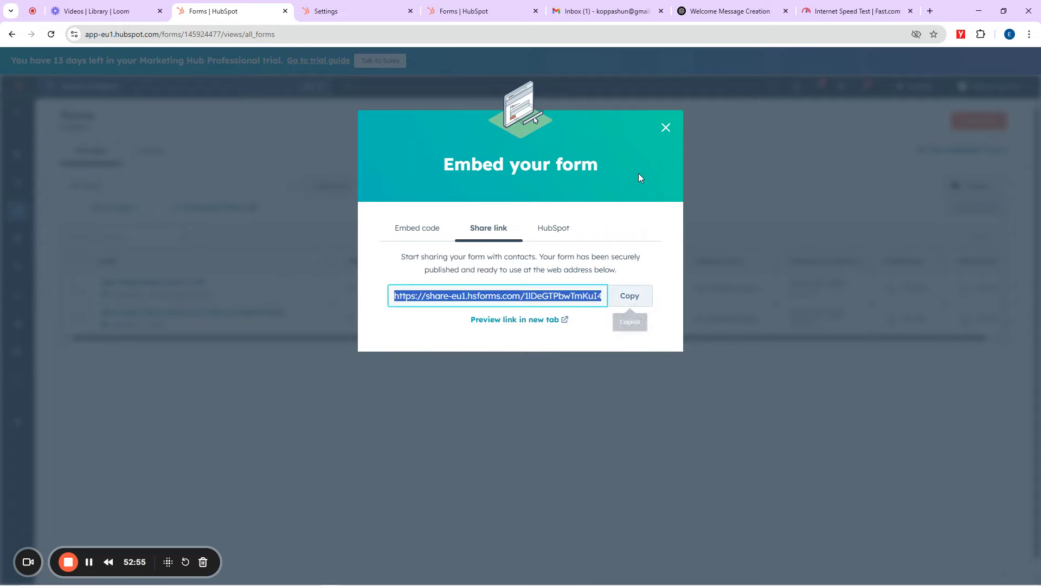
pyautogui.click(606, 4)
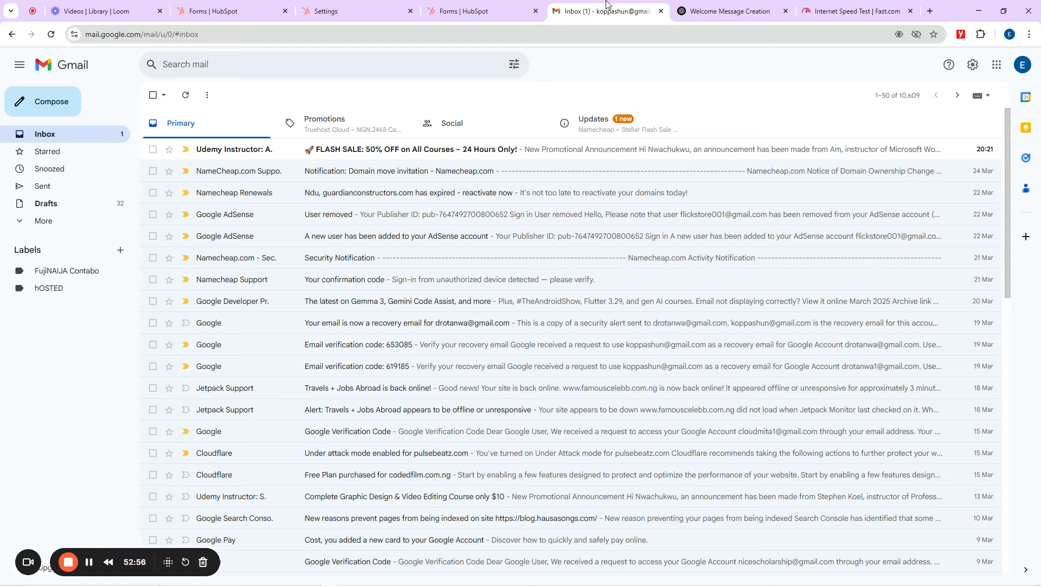
# Step: Paste the form's share link into the first Google Meet call's chat and send it
pyautogui.click(404, 33)
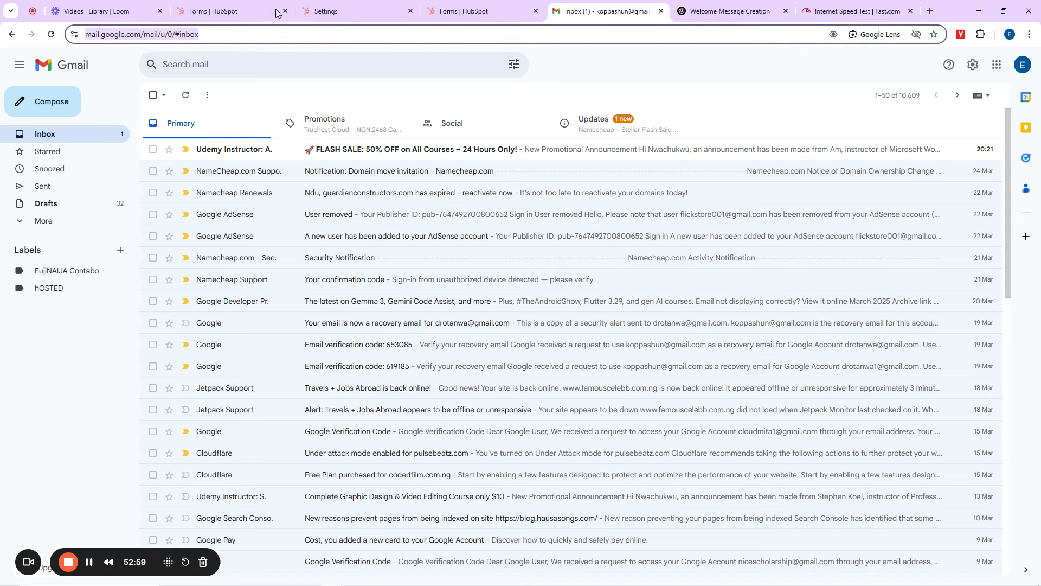
pyautogui.click(219, 5)
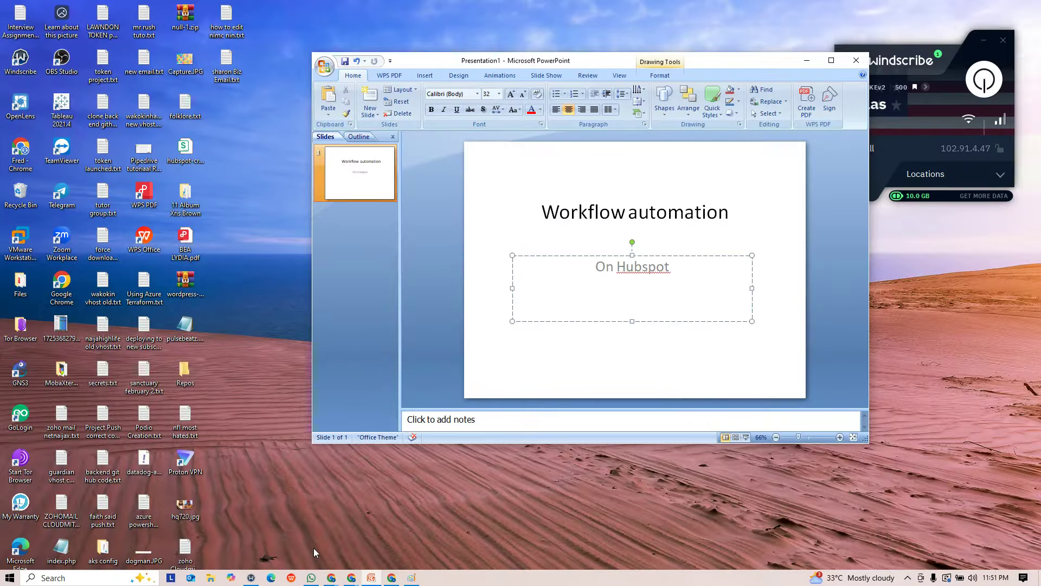
pyautogui.click(351, 577)
pyautogui.click(234, 529)
pyautogui.click(970, 563)
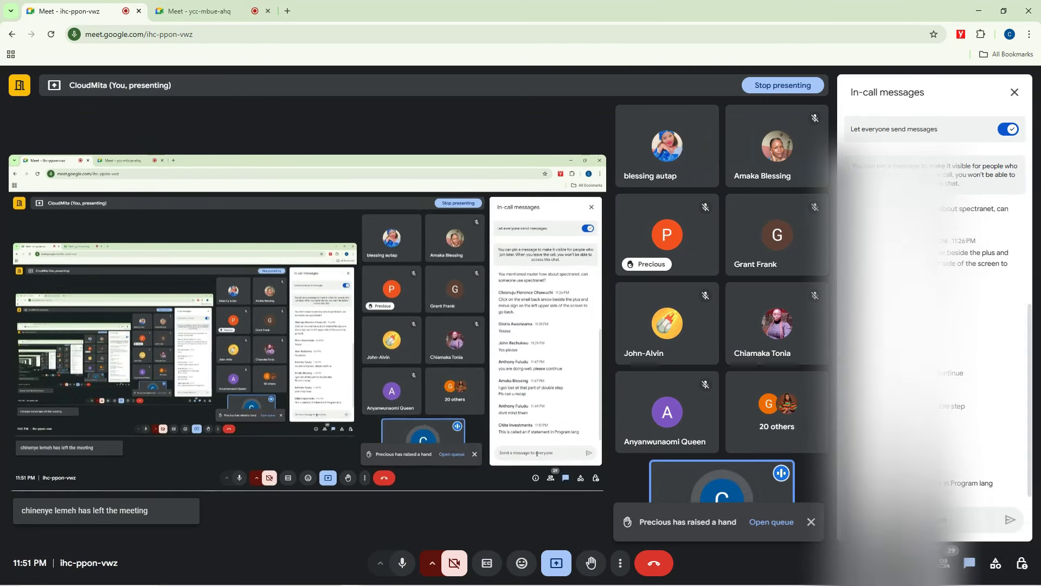
pyautogui.hotkey('ctrl', 'v')
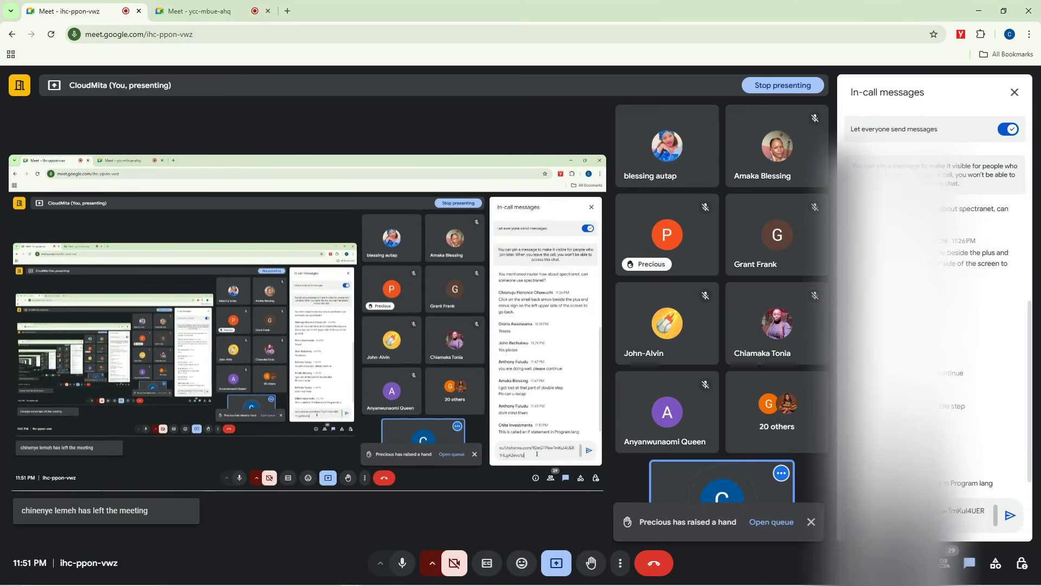
pyautogui.press('Return')
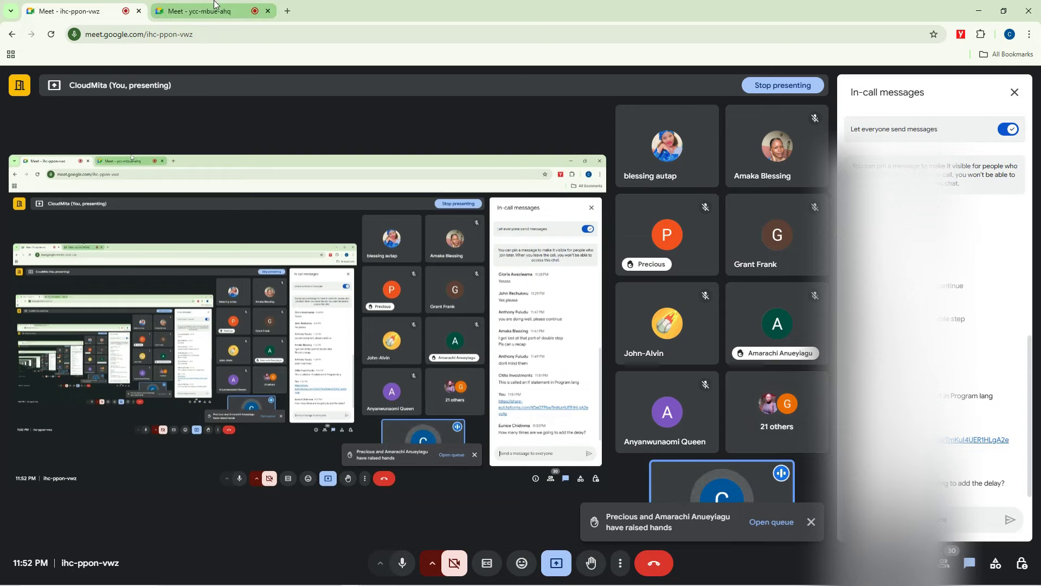
# Step: Post the same form link in the second Meet call's chat
pyautogui.click(239, 8)
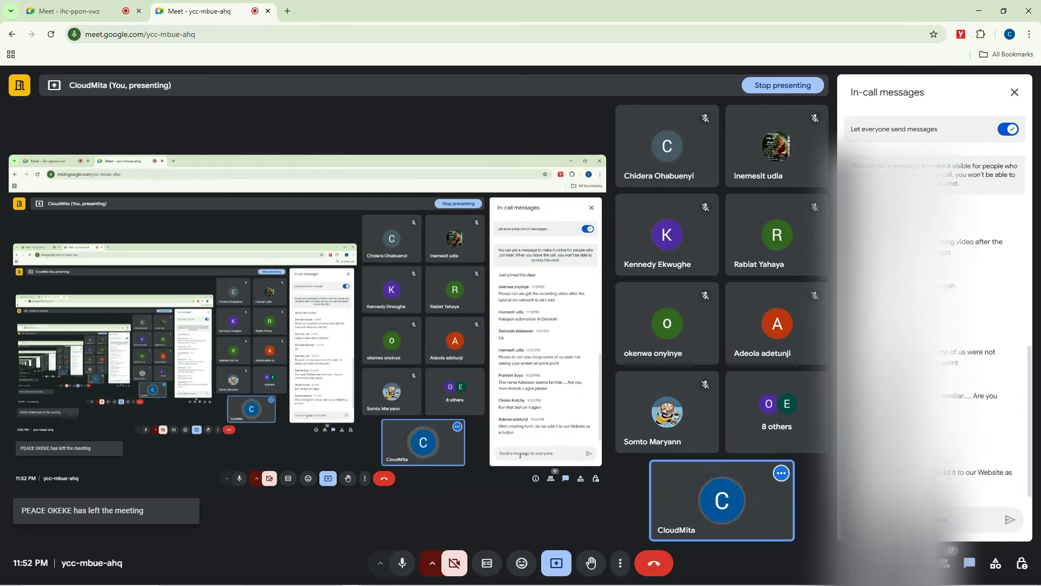
pyautogui.hotkey('ctrl', 'v')
pyautogui.press('Return')
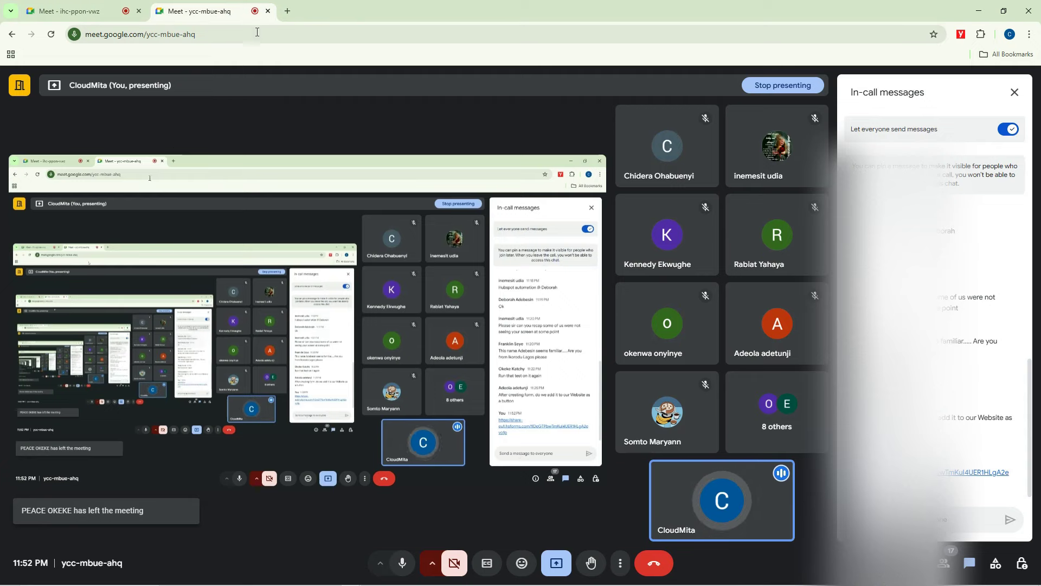
pyautogui.click(286, 13)
# Step: Load the shared form from the copied link and enter the contact's first and last name
pyautogui.click(286, 34)
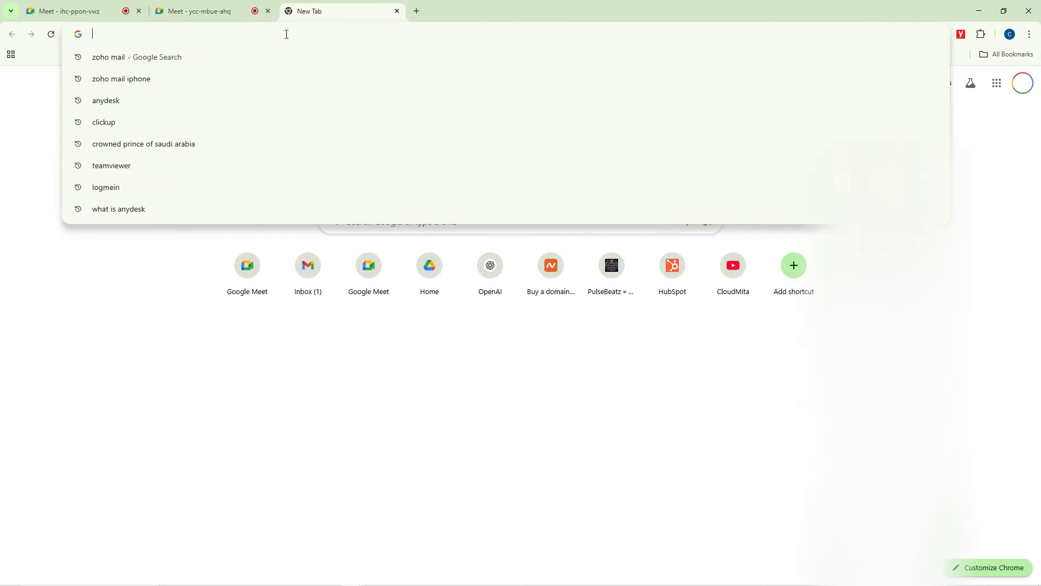
pyautogui.hotkey('ctrl', 'v')
pyautogui.press('Return')
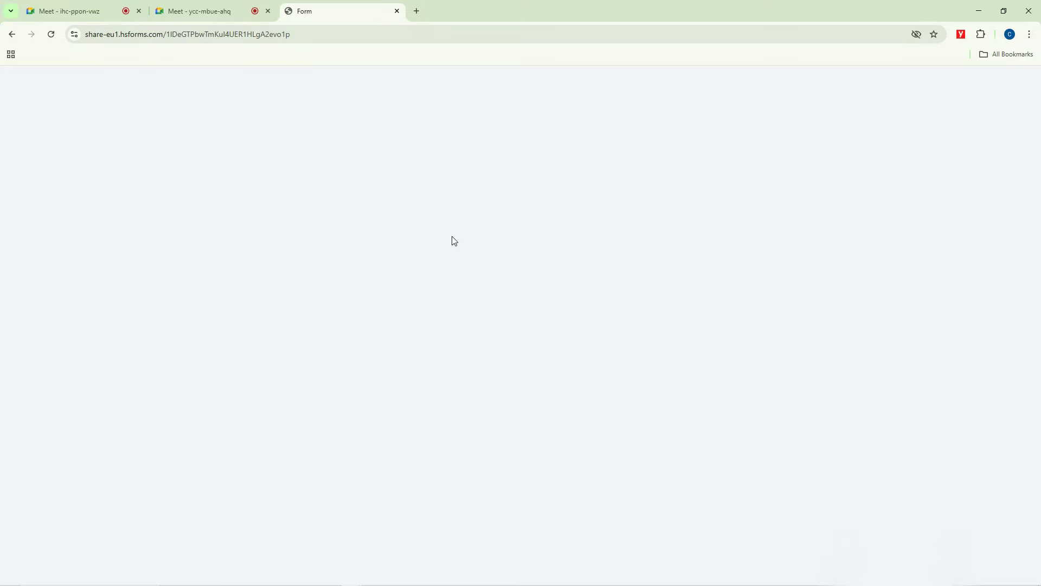
pyautogui.click(345, 124)
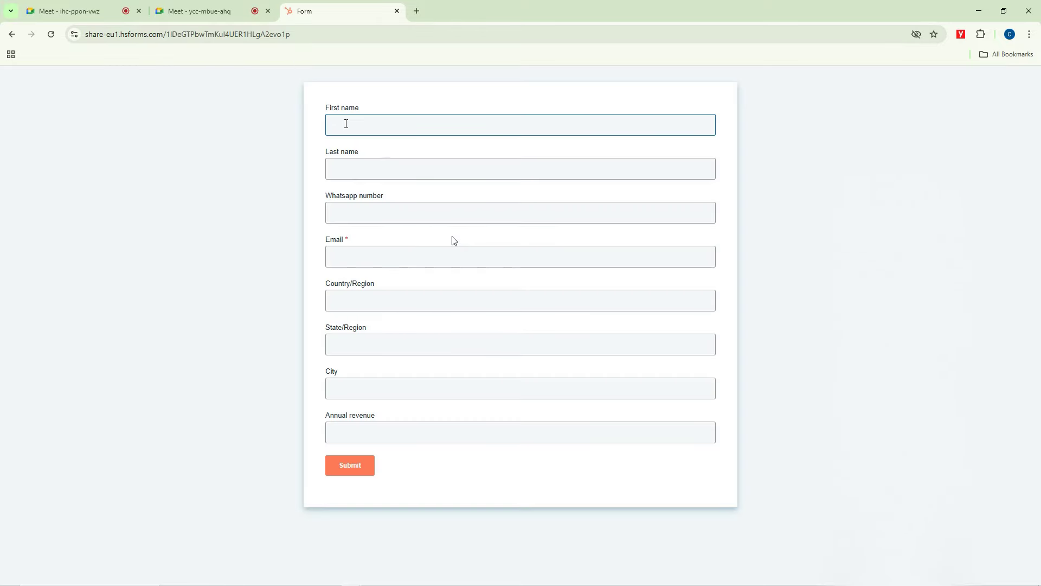
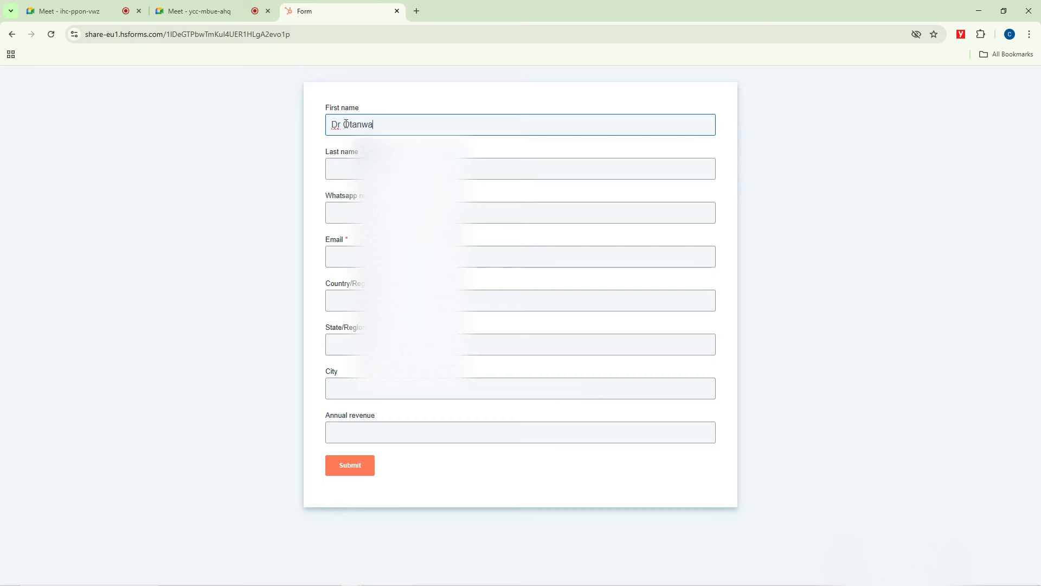
pyautogui.press('Tab')
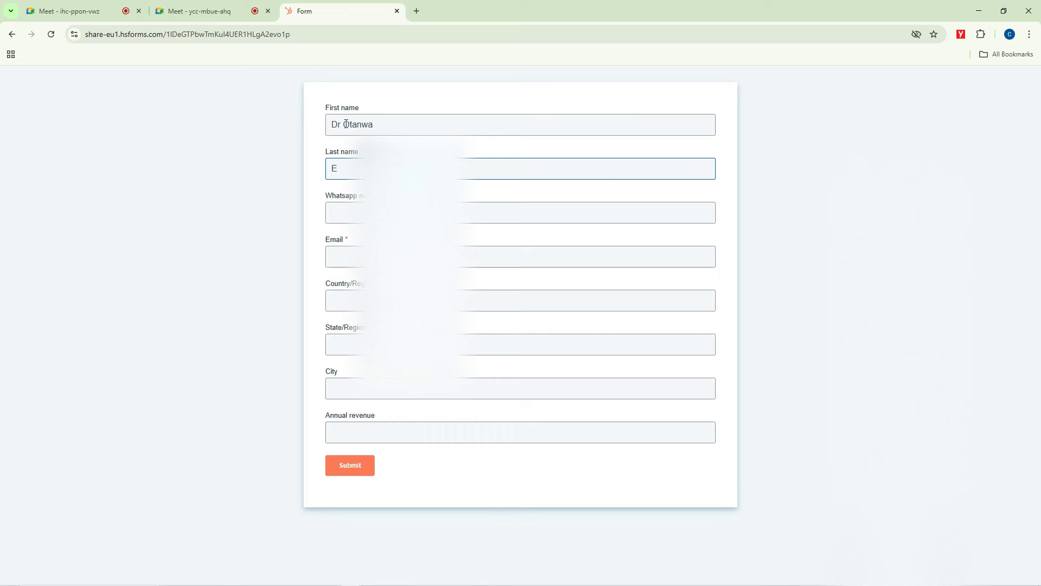
pyautogui.press('Tab')
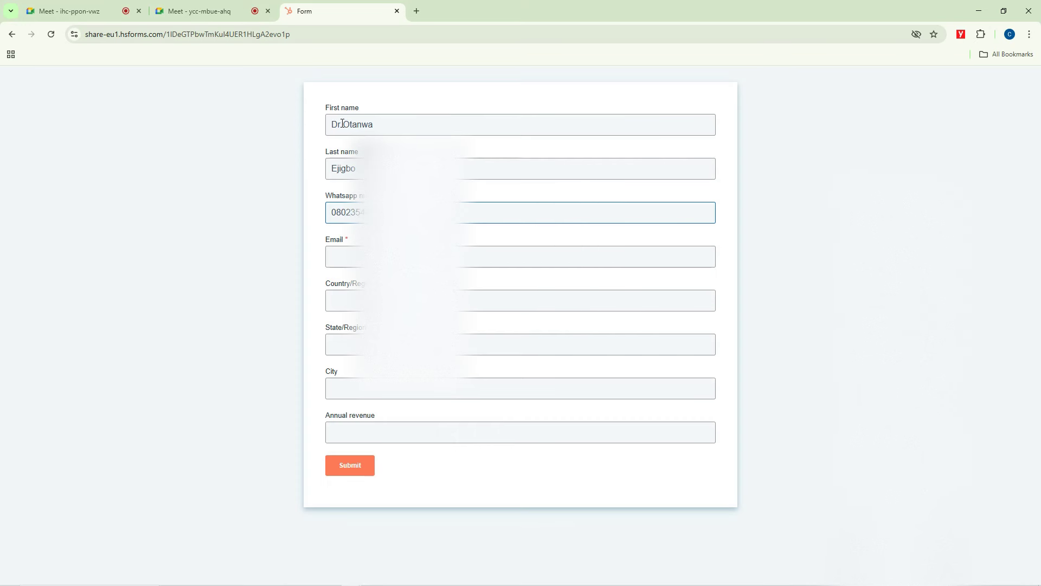
# Step: Autofill the e-mail, then fill in the country, state, city and annual revenue 2500
pyautogui.click(342, 258)
pyautogui.click(407, 304)
pyautogui.click(406, 302)
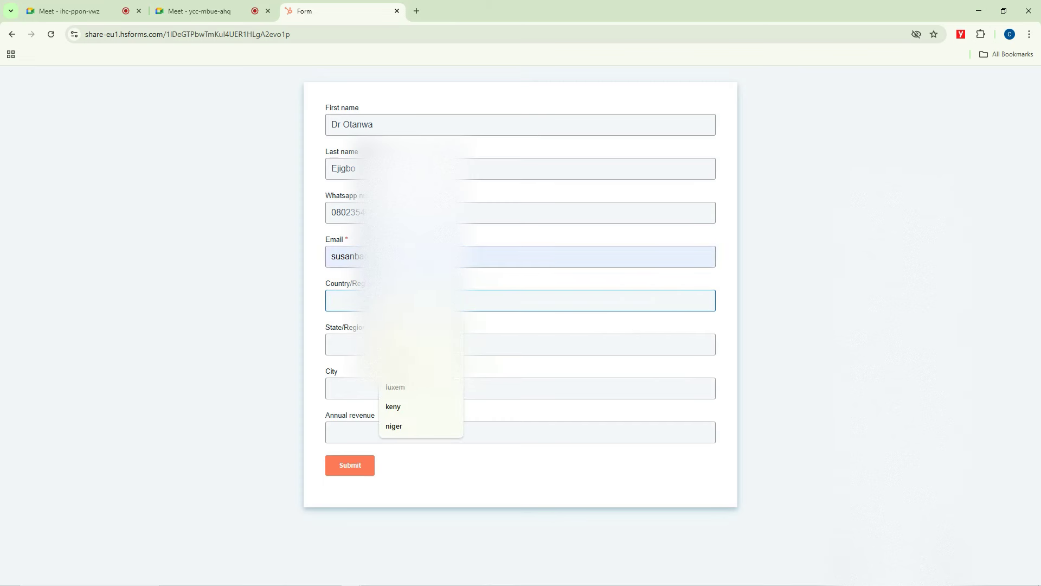
pyautogui.write('Nigeria')
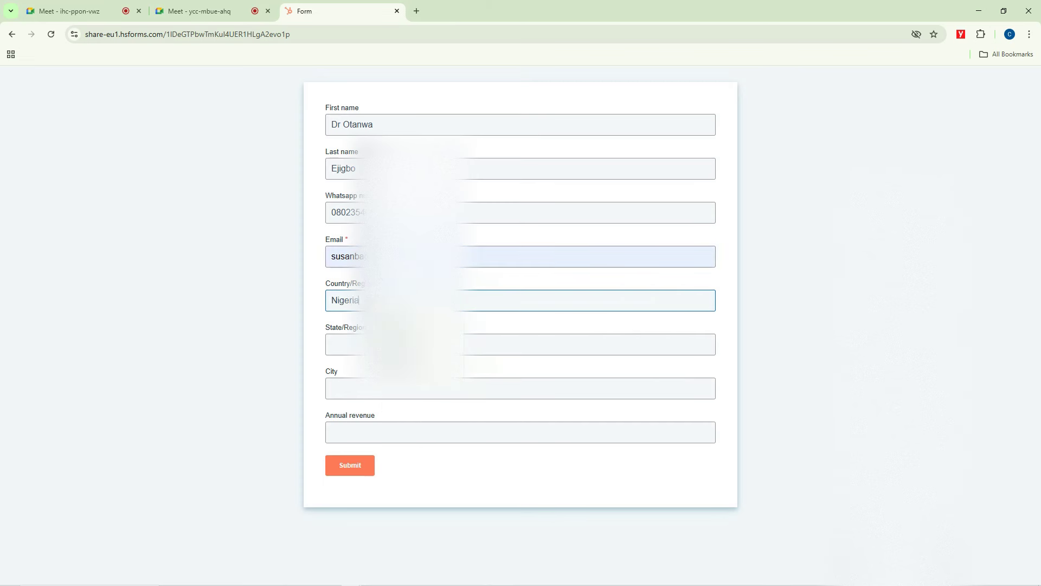
pyautogui.click(357, 347)
pyautogui.write('D')
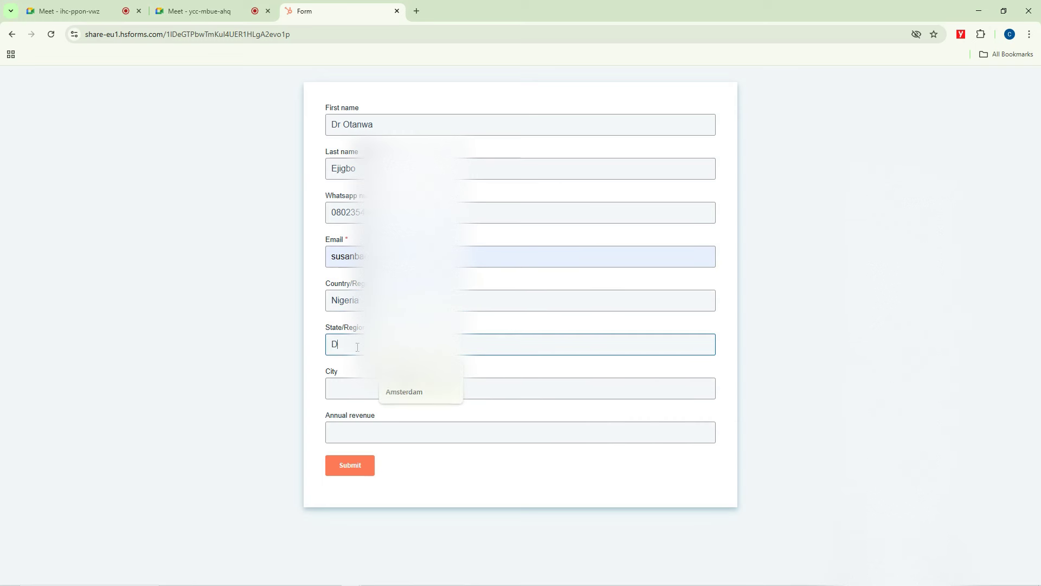
pyautogui.write('ek')
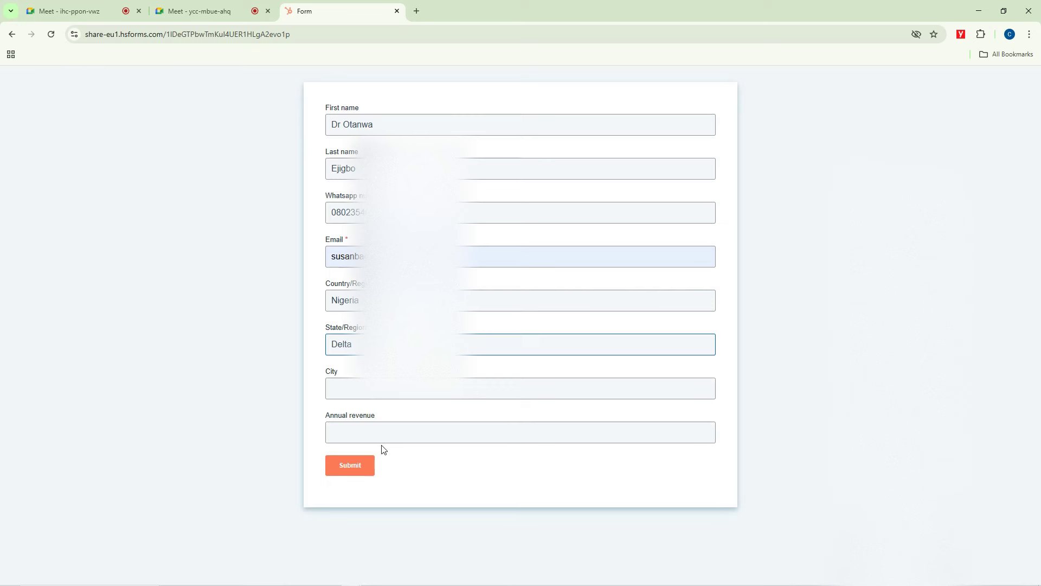
pyautogui.click(345, 389)
pyautogui.write('Warri')
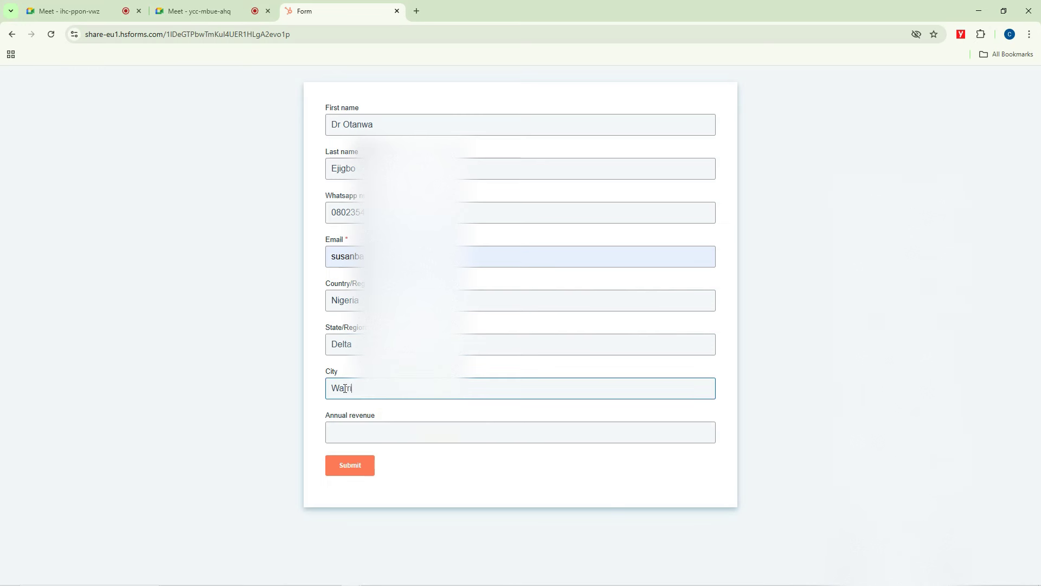
pyautogui.click(357, 430)
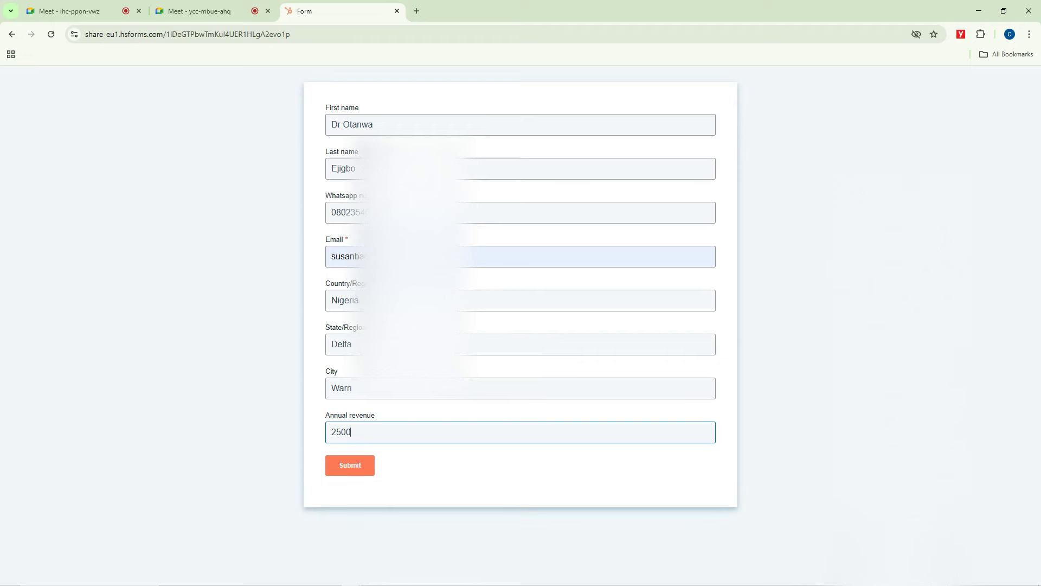
pyautogui.click(418, 11)
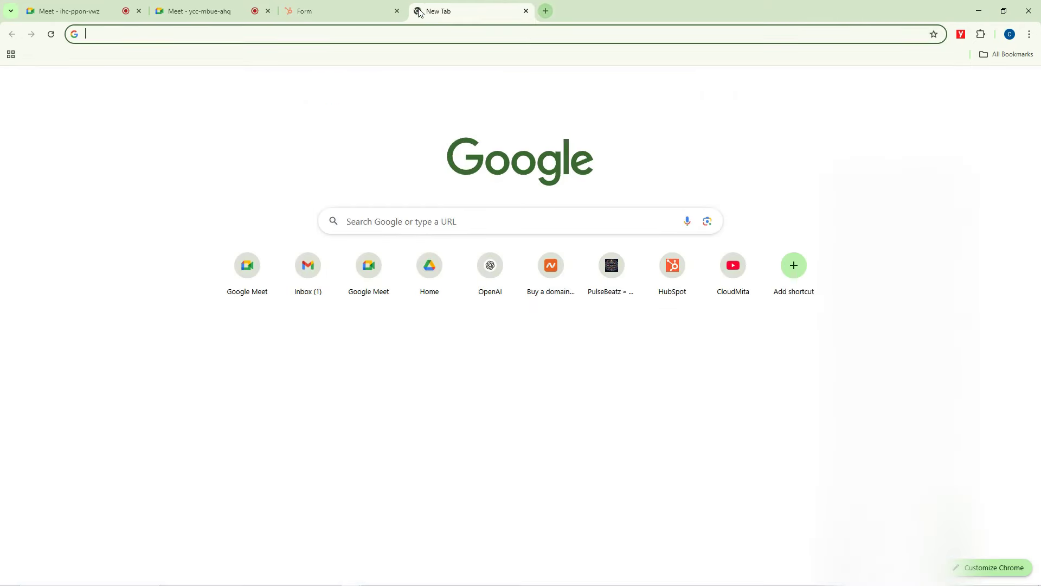
# Step: Load Gmail in both browser windows and open another signed-in account's inbox from the account switcher
pyautogui.write('gmail.com')
pyautogui.press('Return')
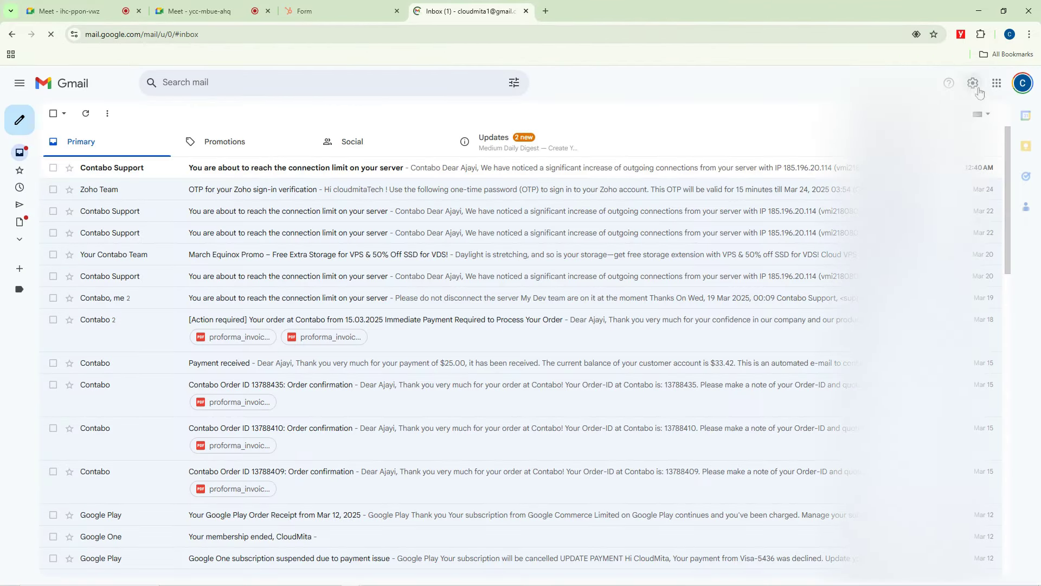
pyautogui.click(1023, 83)
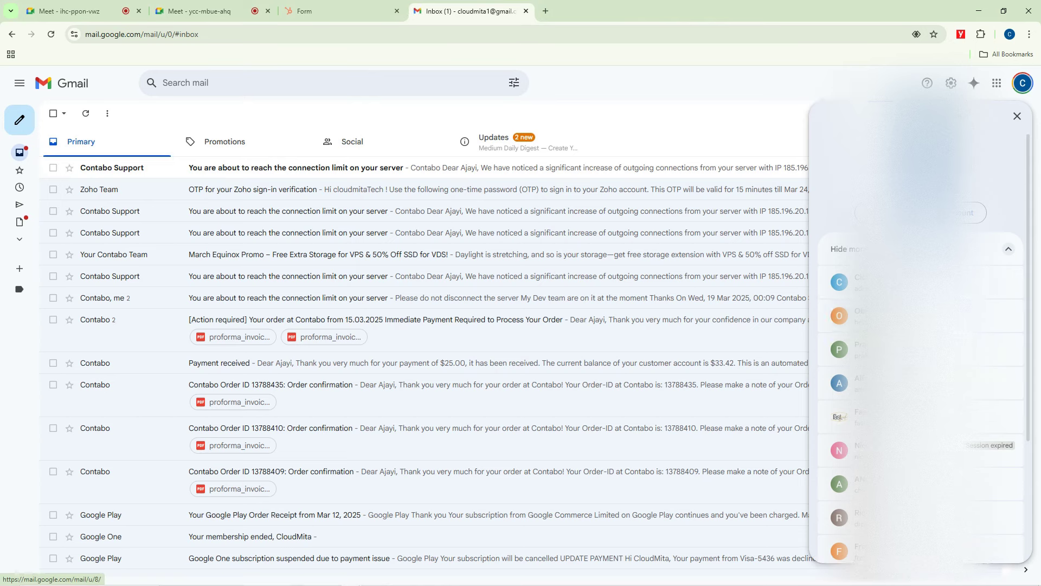
pyautogui.scroll(-3, 895, 542)
pyautogui.scroll(5, 893, 492)
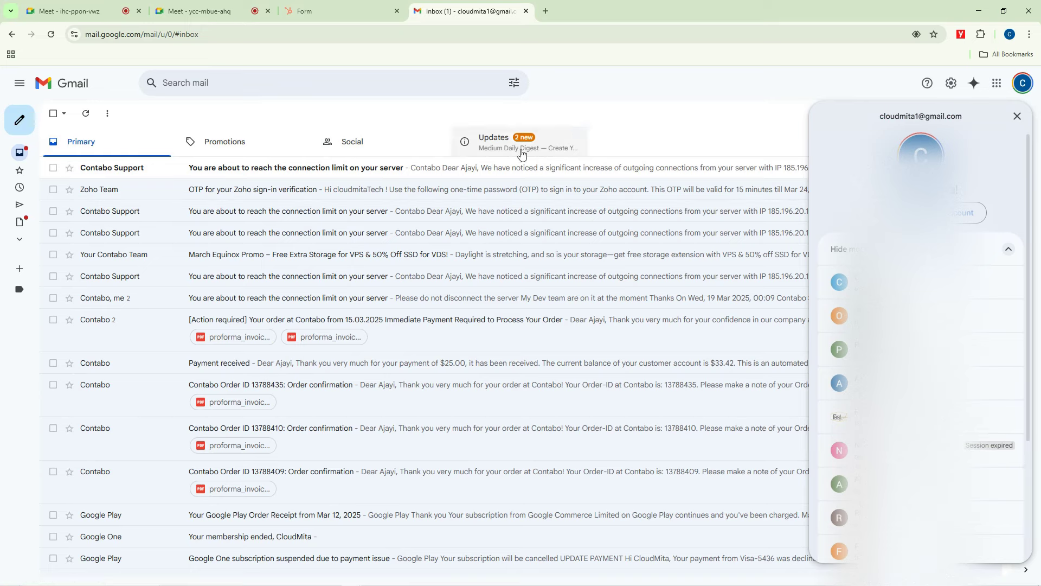
pyautogui.moveTo(333, 580)
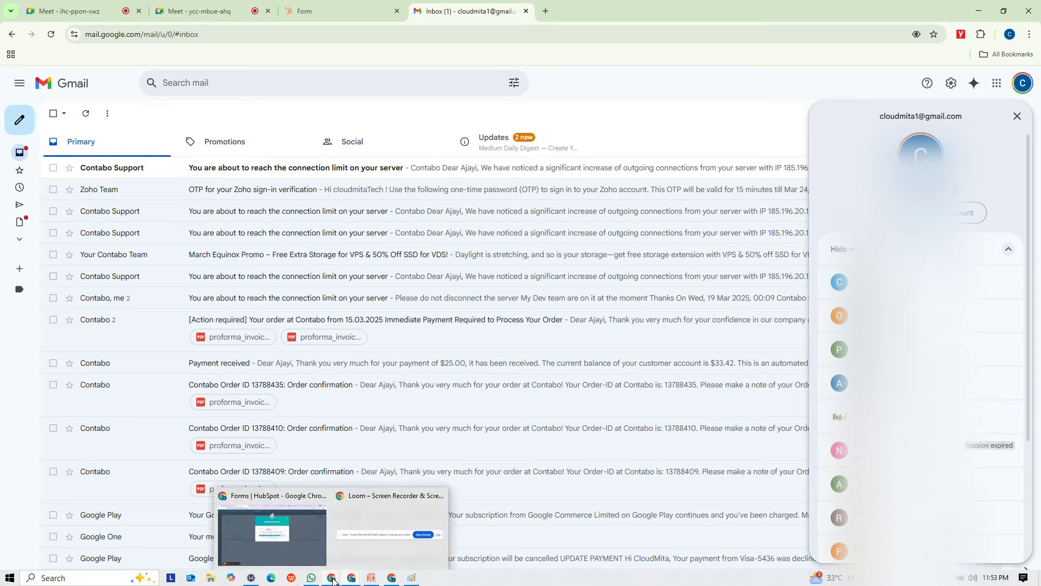
pyautogui.click(269, 520)
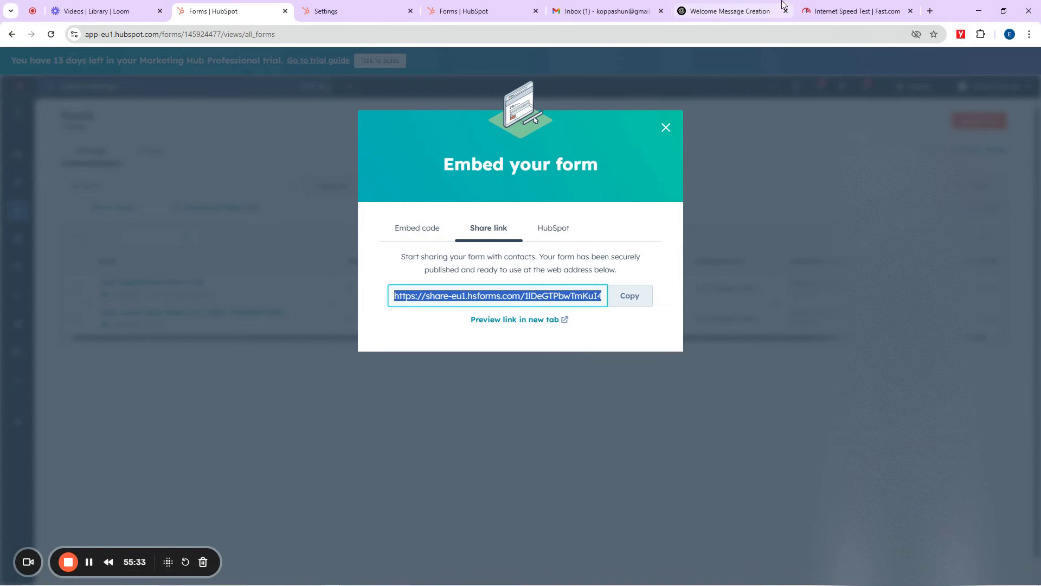
pyautogui.click(867, 11)
pyautogui.click(802, 34)
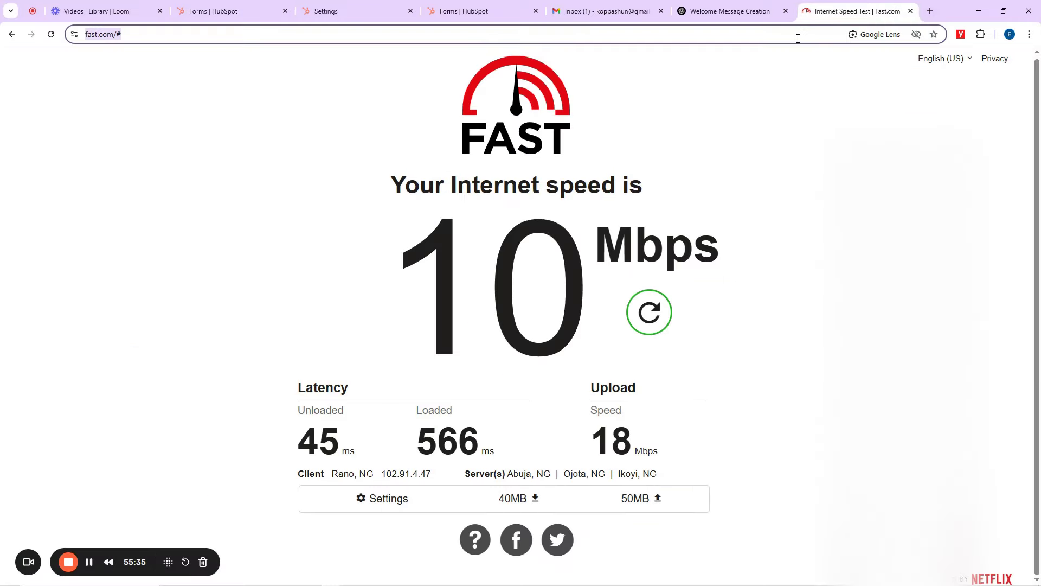
pyautogui.write('gm')
pyautogui.press('Return')
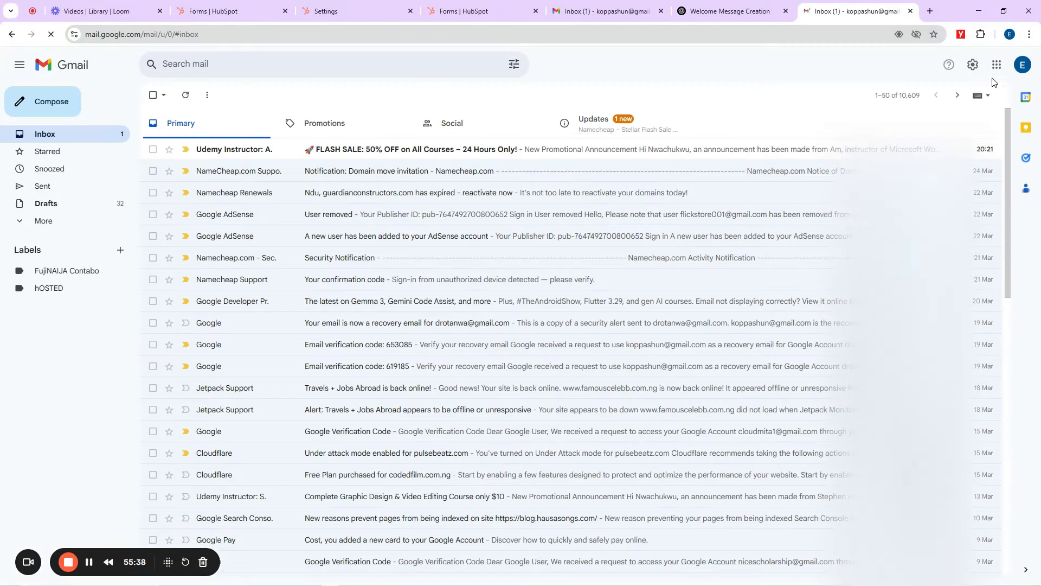
pyautogui.click(1026, 68)
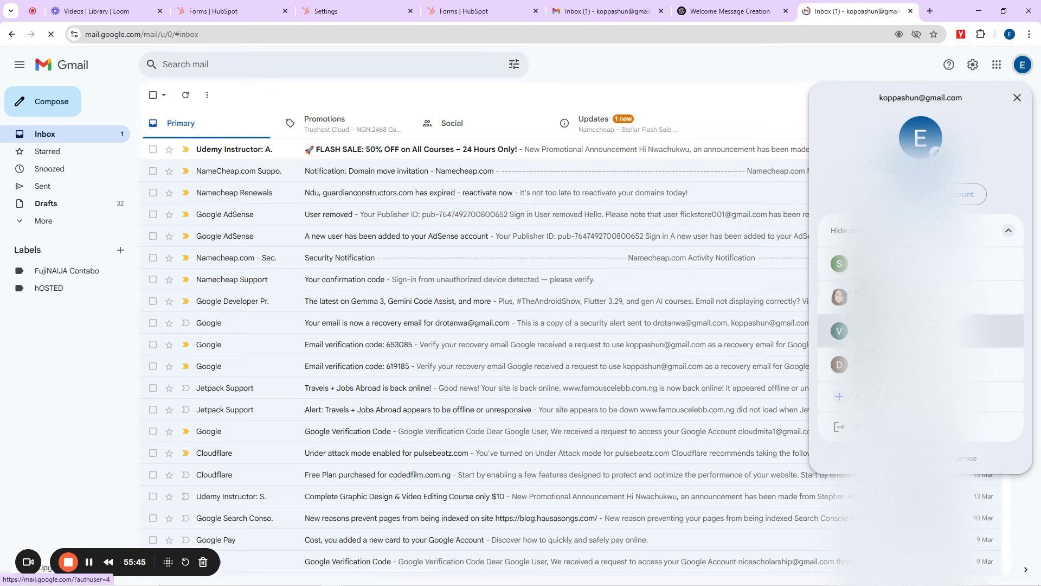
pyautogui.click(916, 297)
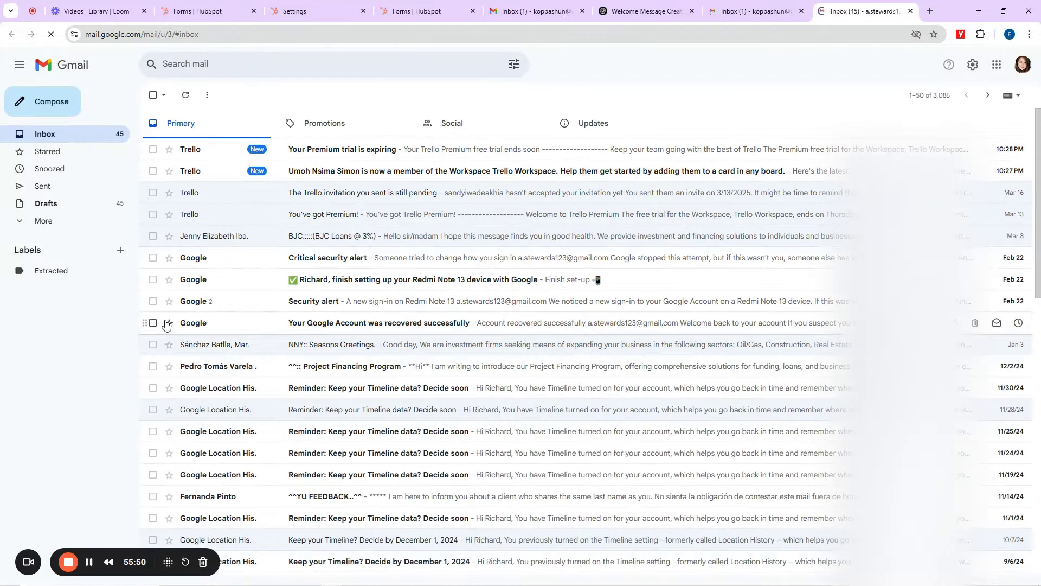
# Step: Check the filled-in form tab, then open a further Gmail account's inbox from the other window
pyautogui.moveTo(334, 581)
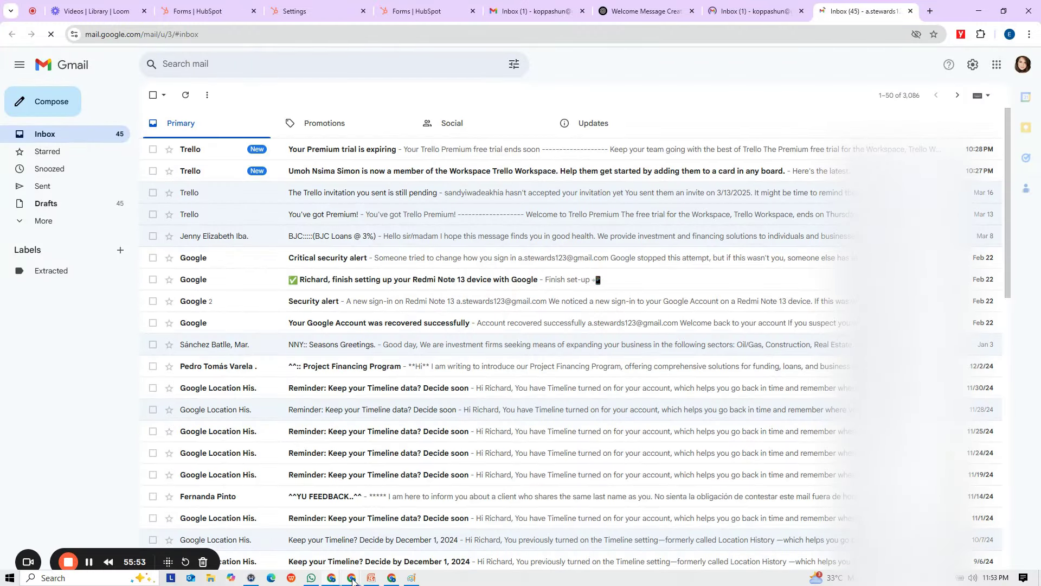
pyautogui.click(246, 529)
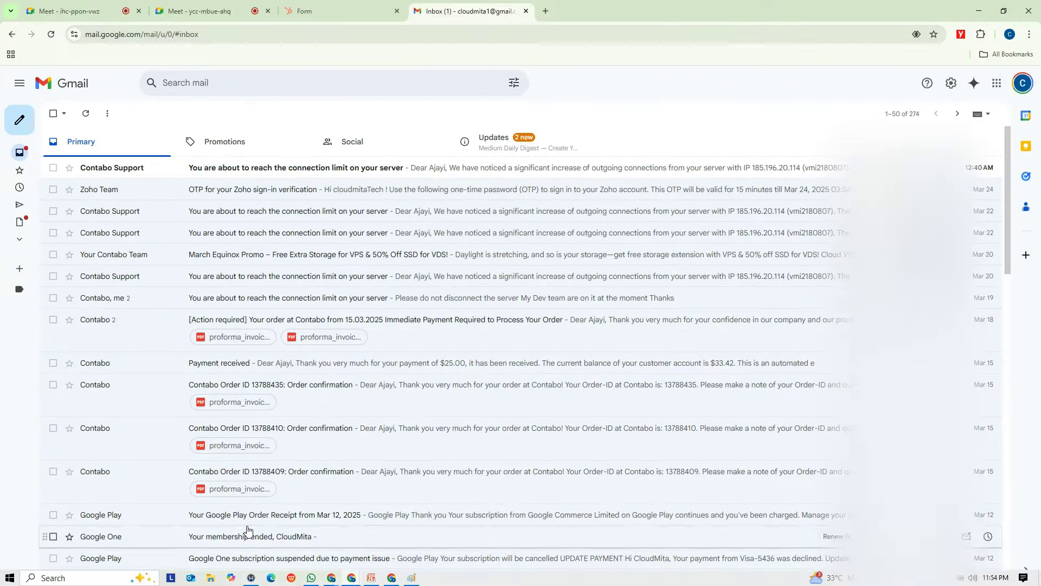
pyautogui.click(232, 6)
pyautogui.click(349, 5)
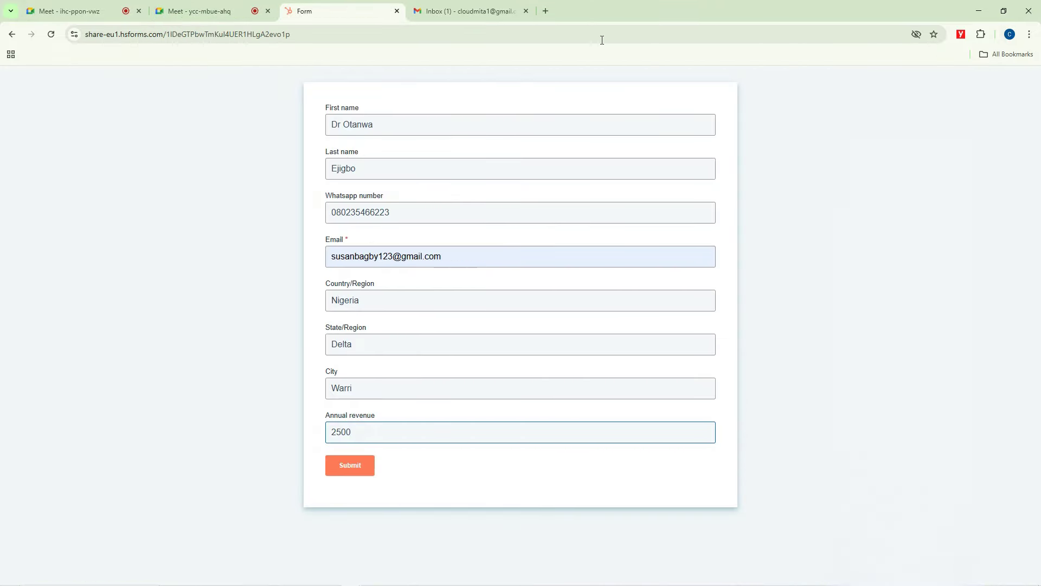
pyautogui.click(530, 16)
pyautogui.click(1023, 83)
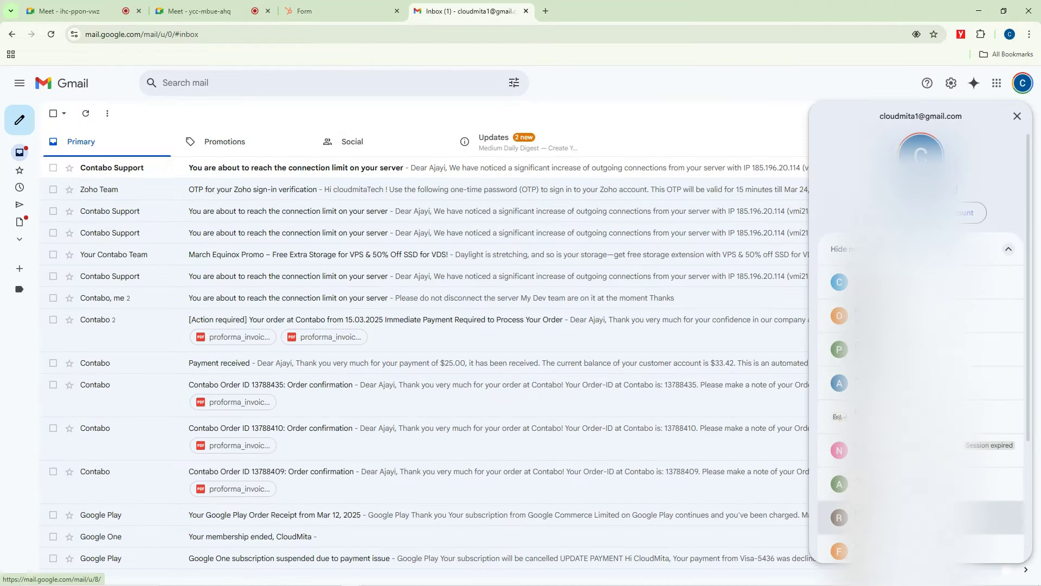
pyautogui.scroll(-3, 895, 542)
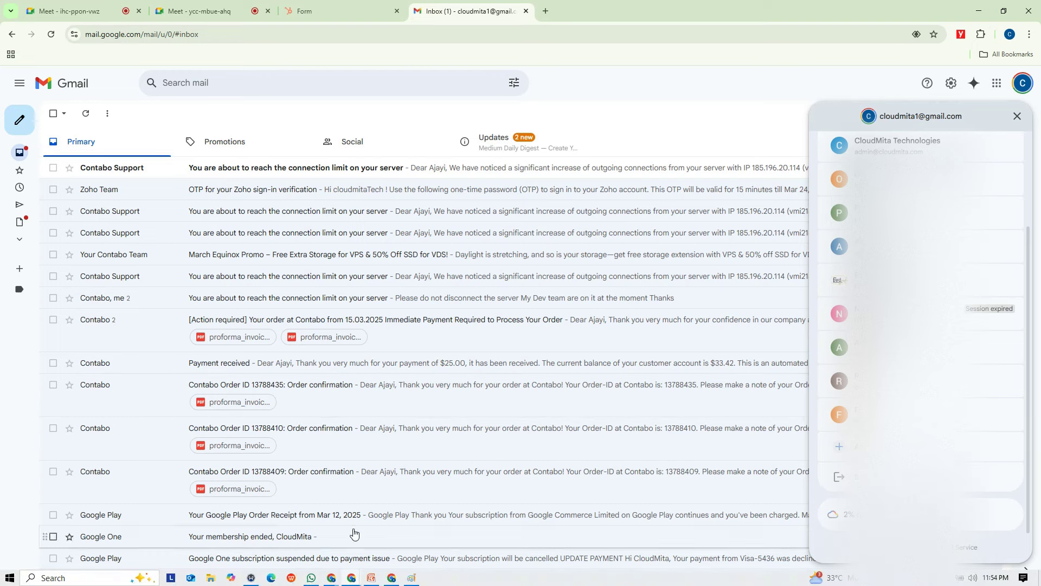
pyautogui.moveTo(328, 579)
pyautogui.click(272, 516)
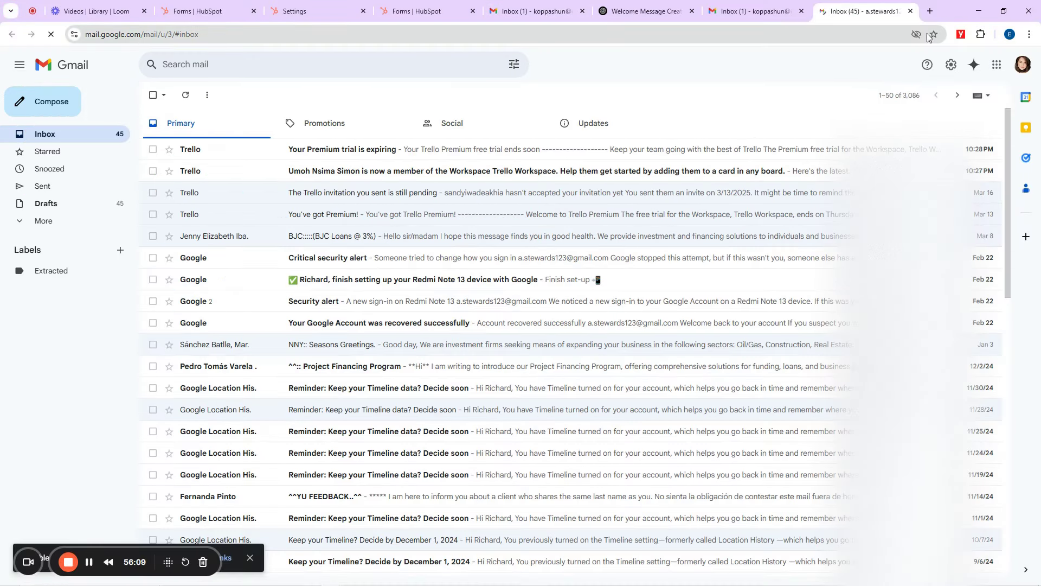
pyautogui.click(1022, 66)
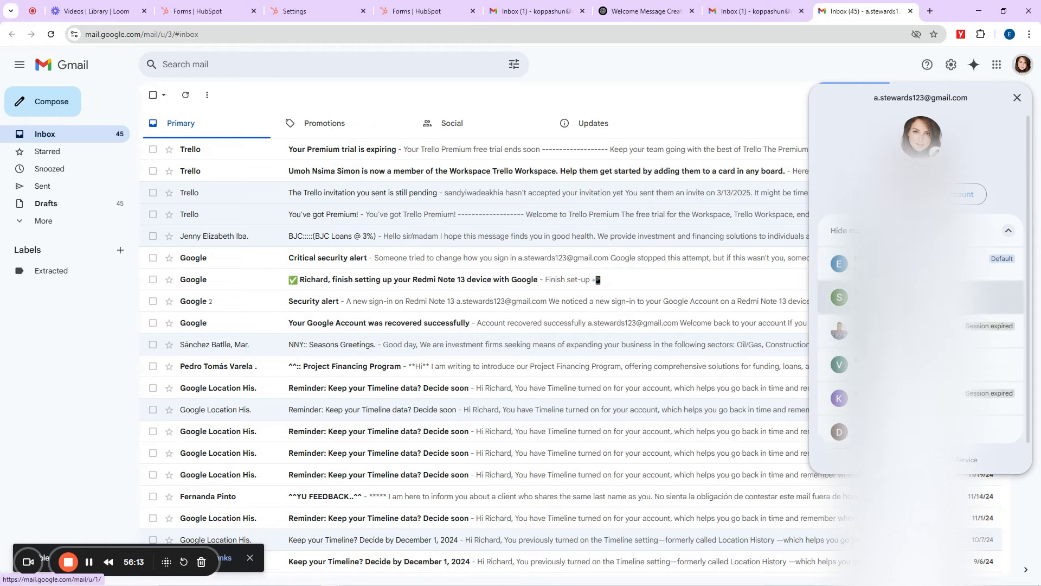
pyautogui.click(917, 298)
# Step: Cycle through the Gmail account tabs and minimise the form window so the test inbox shows
pyautogui.click(762, 6)
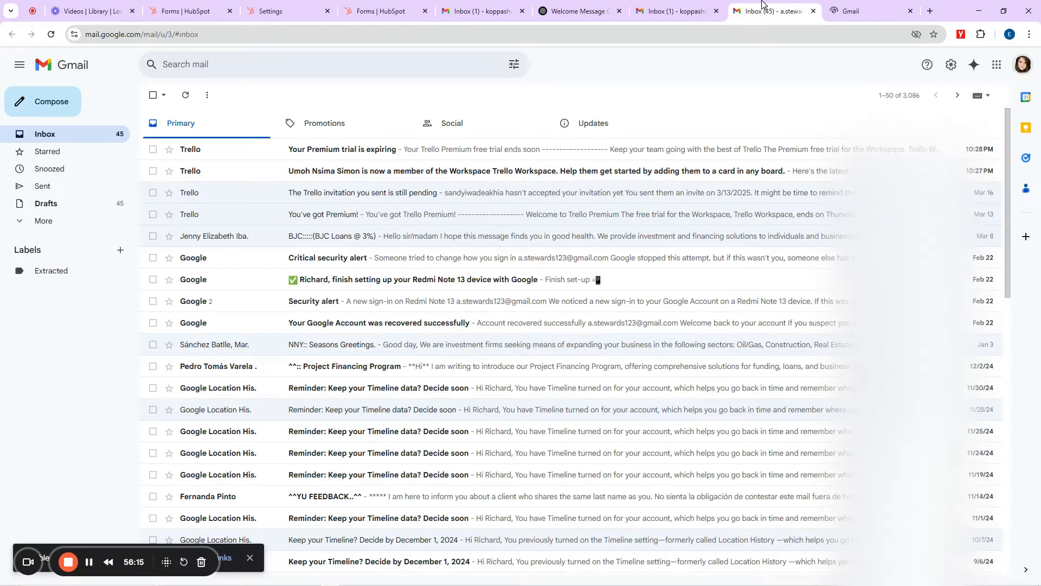
pyautogui.click(700, 8)
pyautogui.click(843, 12)
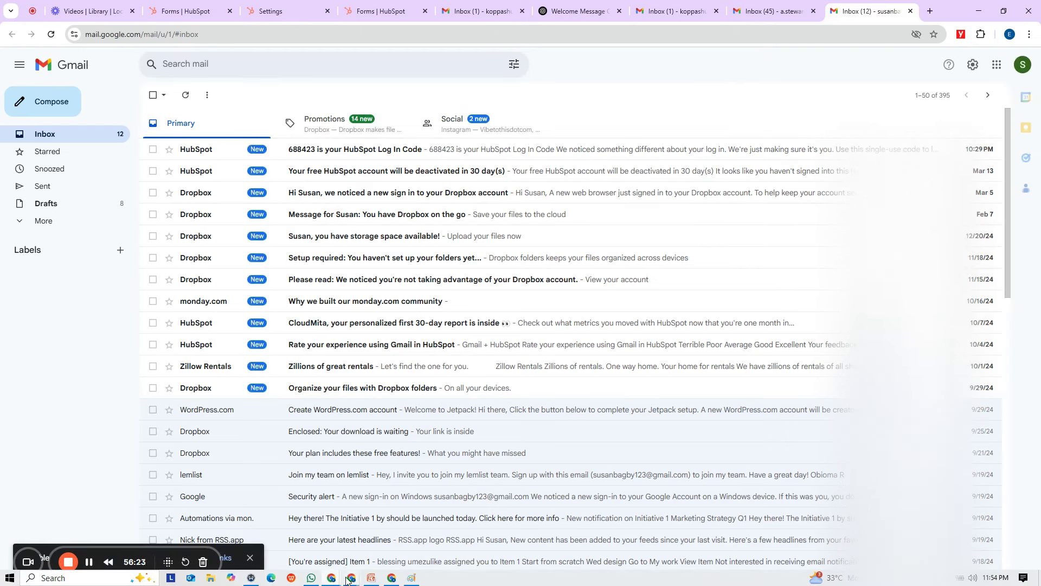
pyautogui.moveTo(352, 577)
pyautogui.click(239, 534)
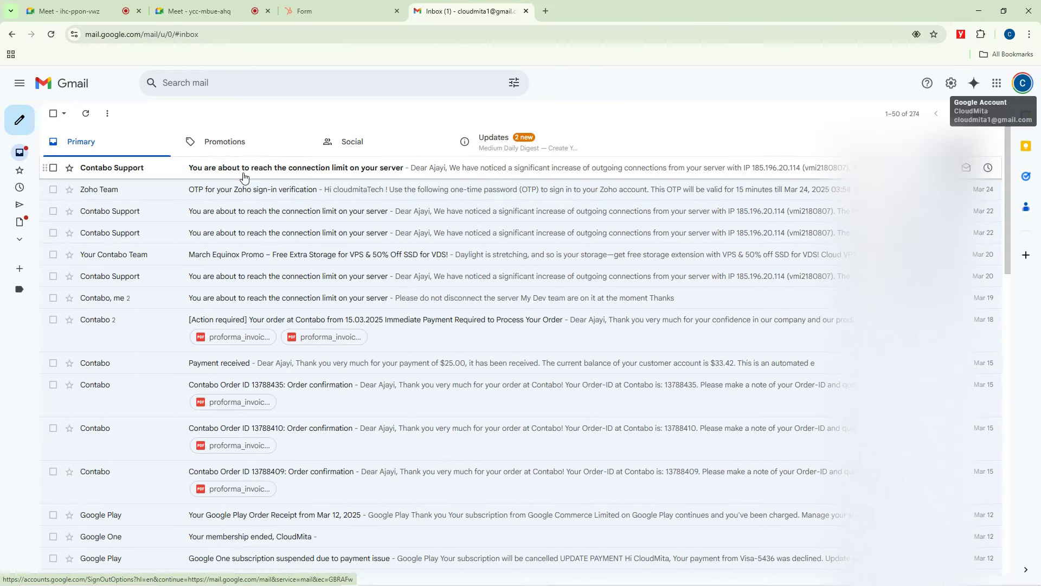
pyautogui.click(398, 5)
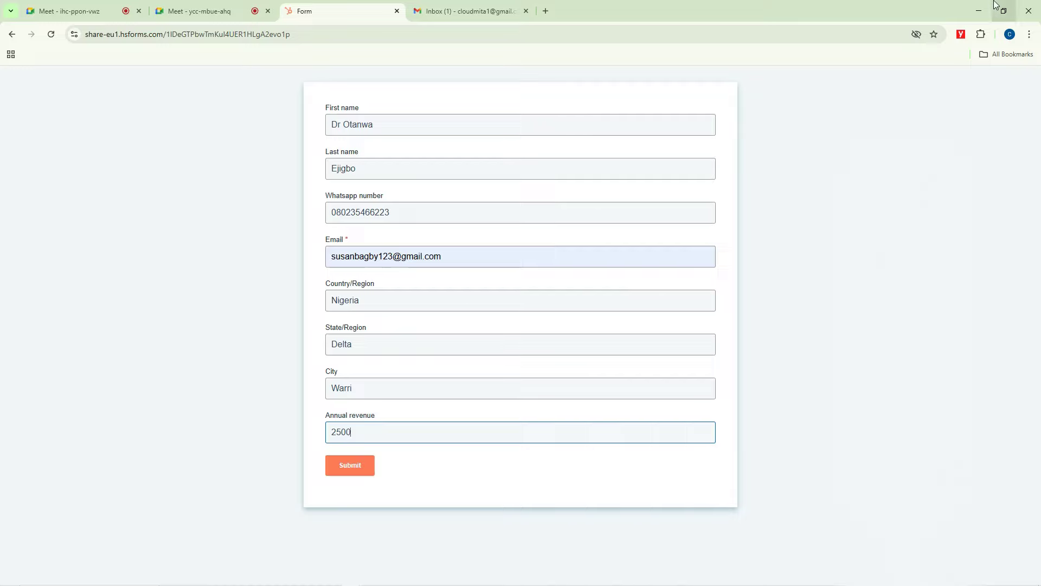
pyautogui.click(979, 10)
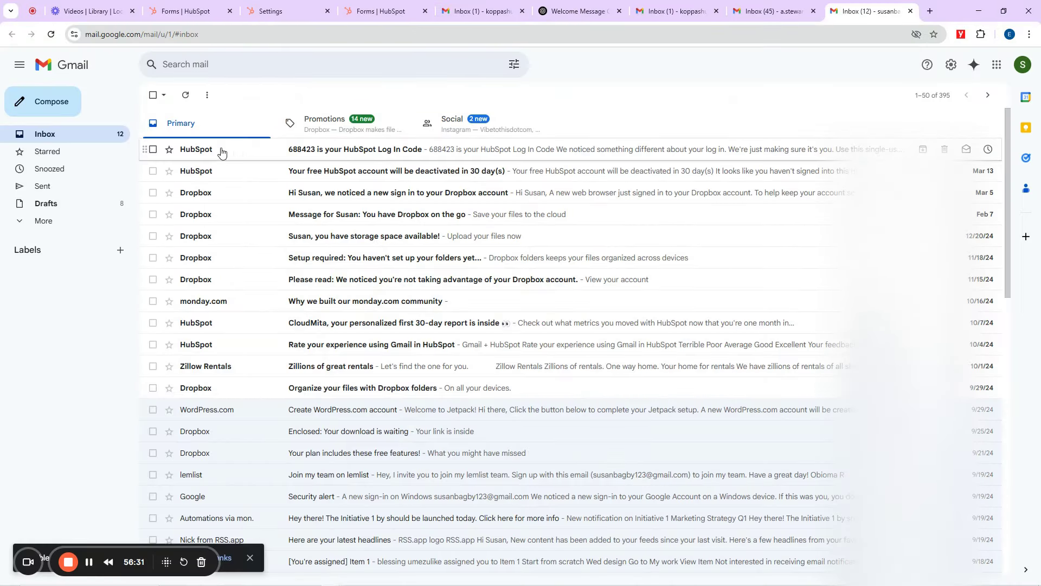
# Step: Delete all 50 Primary conversations and every Promotions email, then minimise Chrome
pyautogui.click(155, 96)
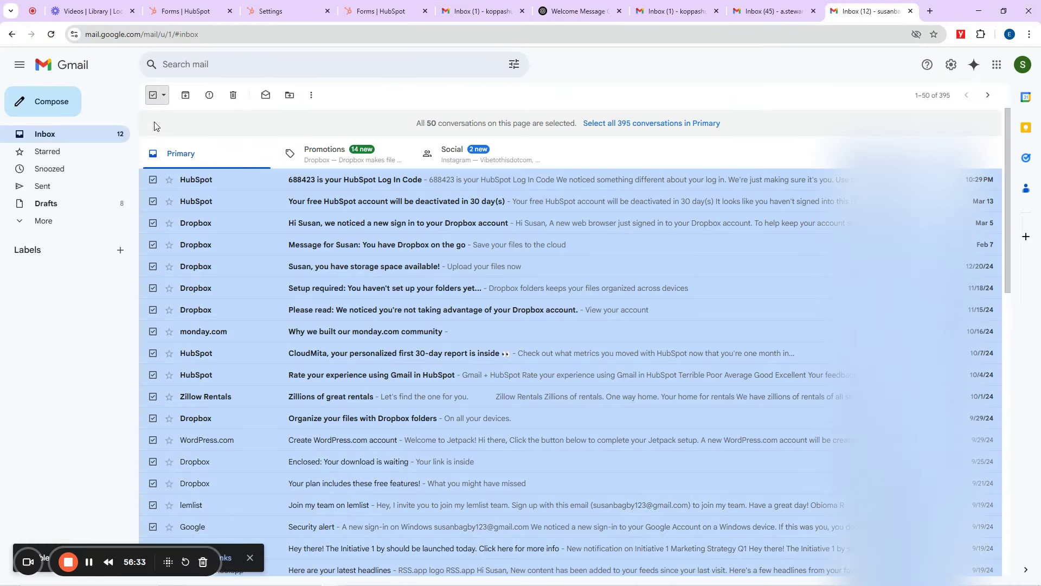
pyautogui.click(233, 96)
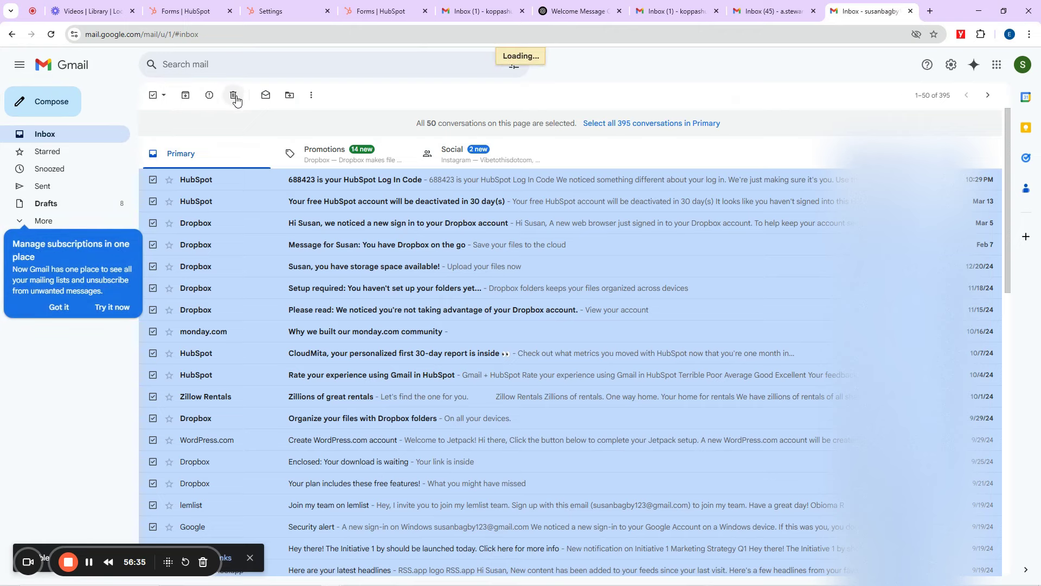
pyautogui.click(363, 163)
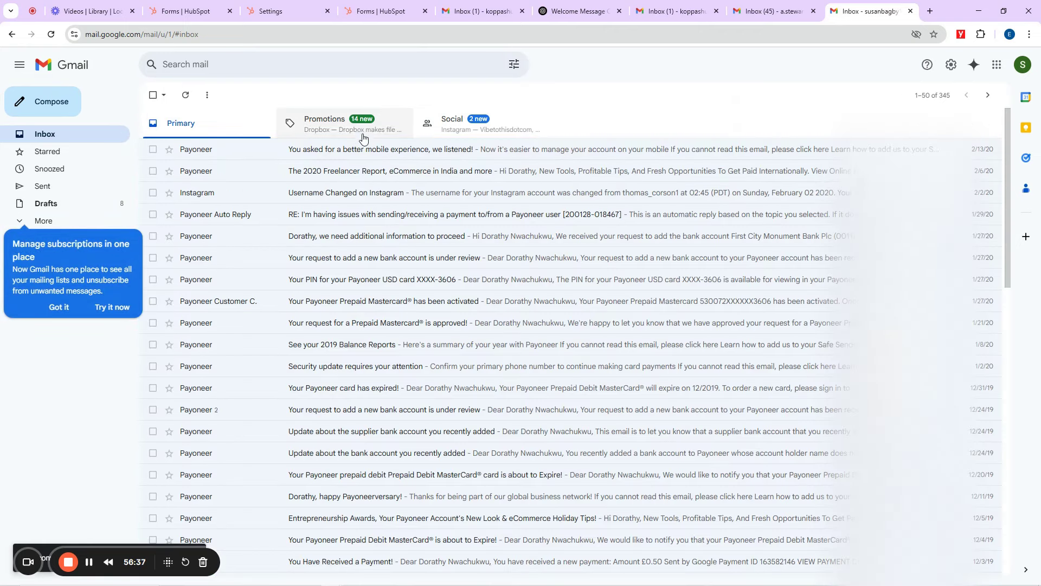
pyautogui.click(153, 95)
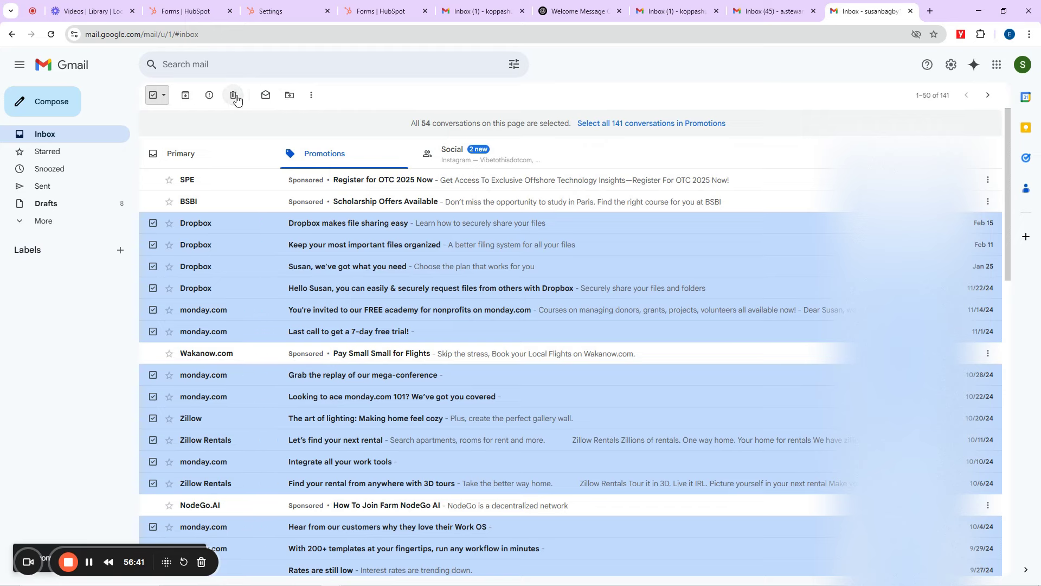
pyautogui.click(478, 156)
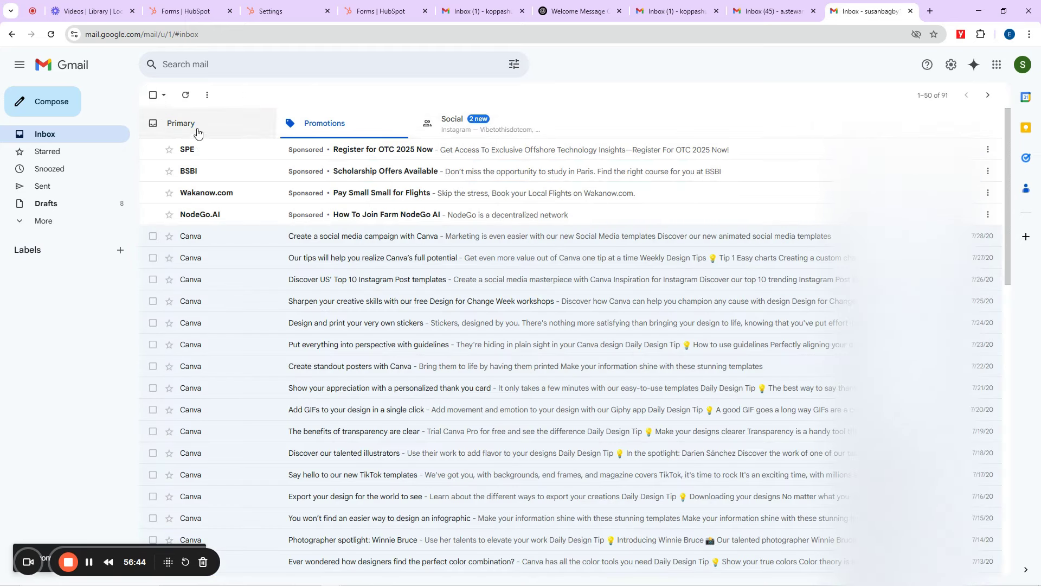
pyautogui.click(198, 133)
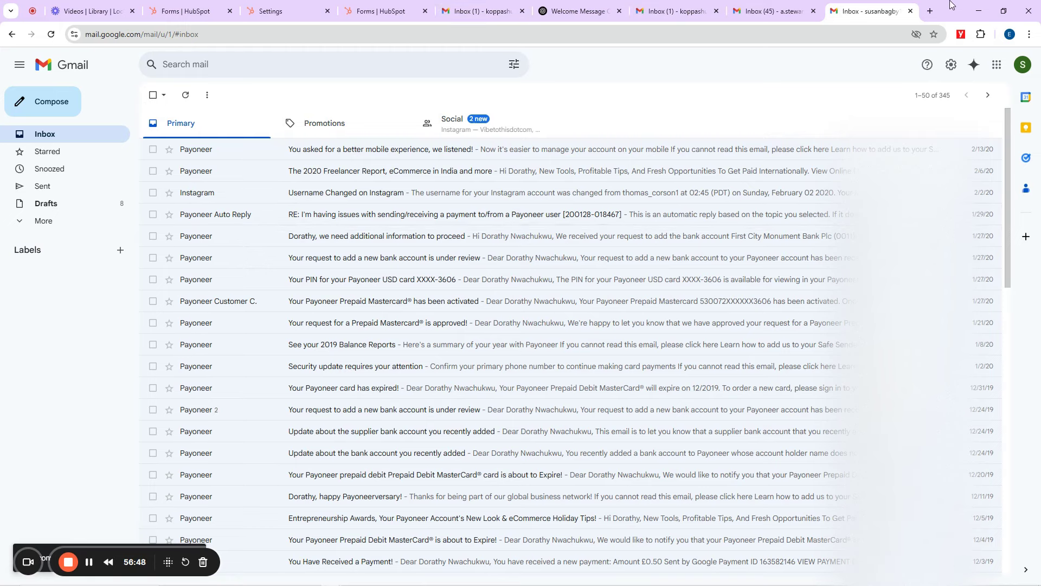
pyautogui.click(979, 11)
# Step: Restore the form window, submit the registration form, and bring the Gmail inbox back to front
pyautogui.click(351, 578)
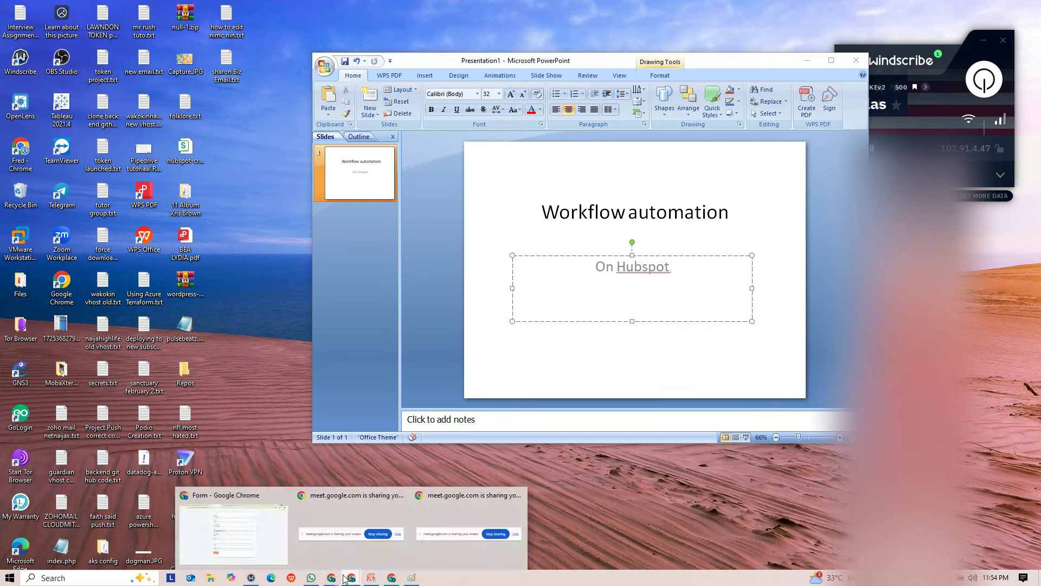
pyautogui.click(291, 551)
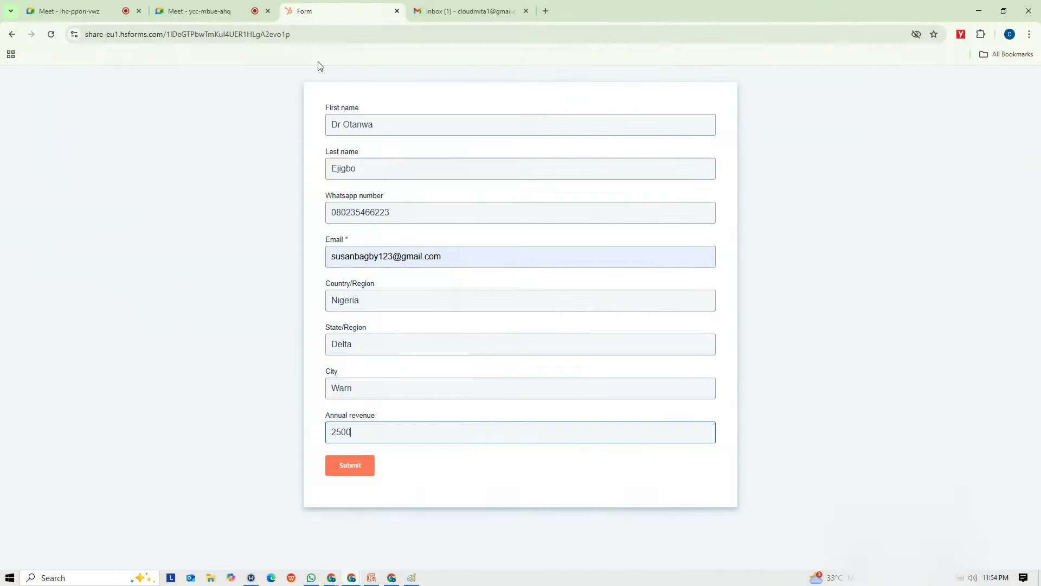
pyautogui.click(355, 468)
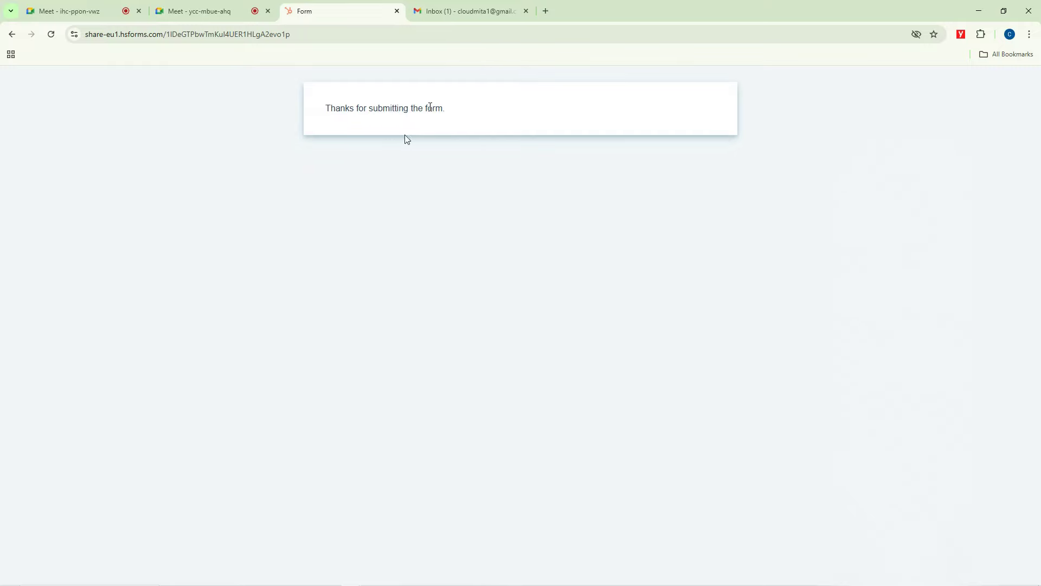
pyautogui.moveTo(351, 571)
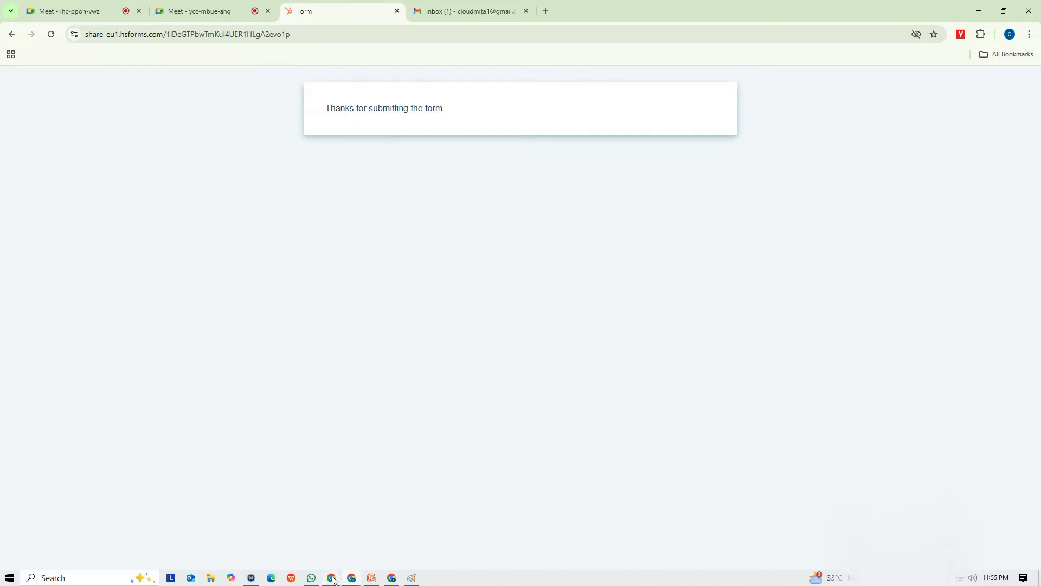
pyautogui.click(266, 550)
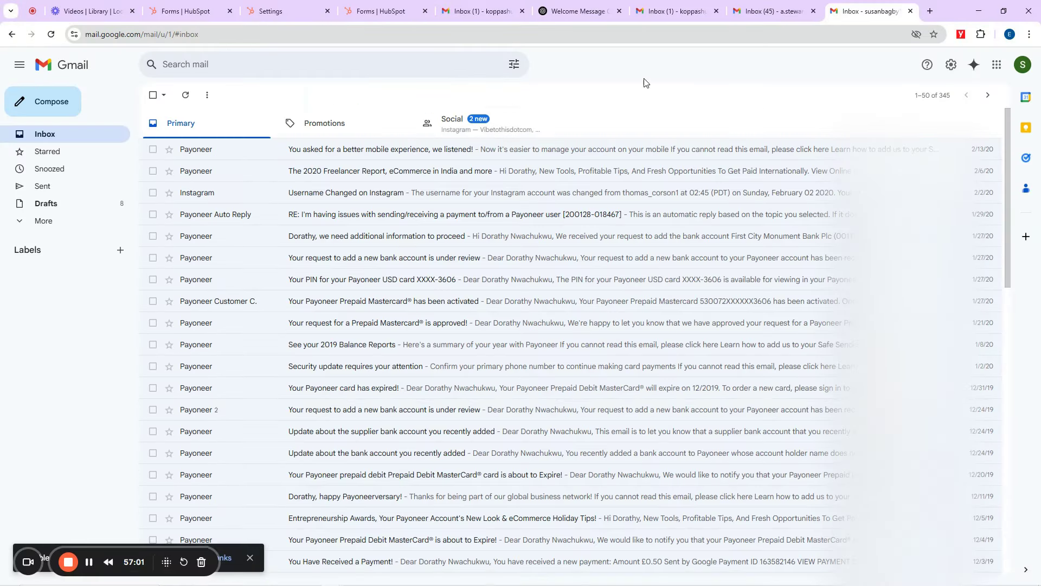
# Step: Check the Social and Primary tabs and reload the Gmail inbox for new mail
pyautogui.click(491, 119)
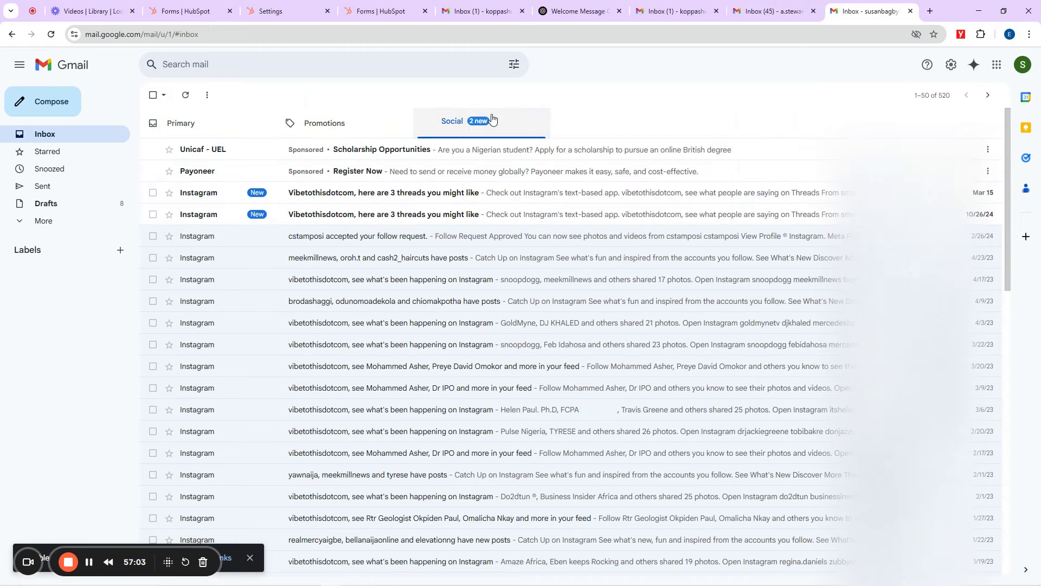
pyautogui.click(225, 129)
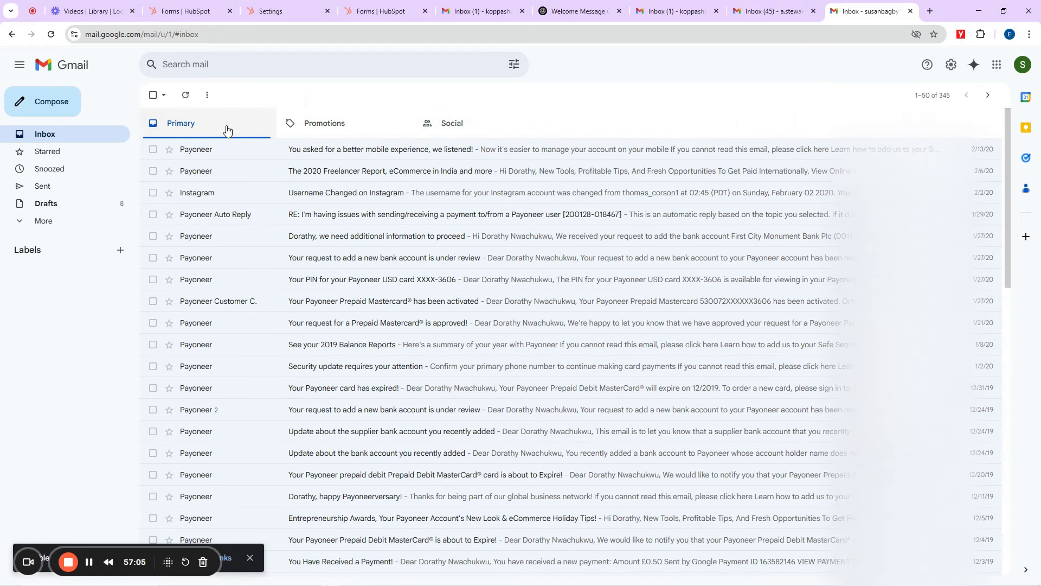
pyautogui.press('F5')
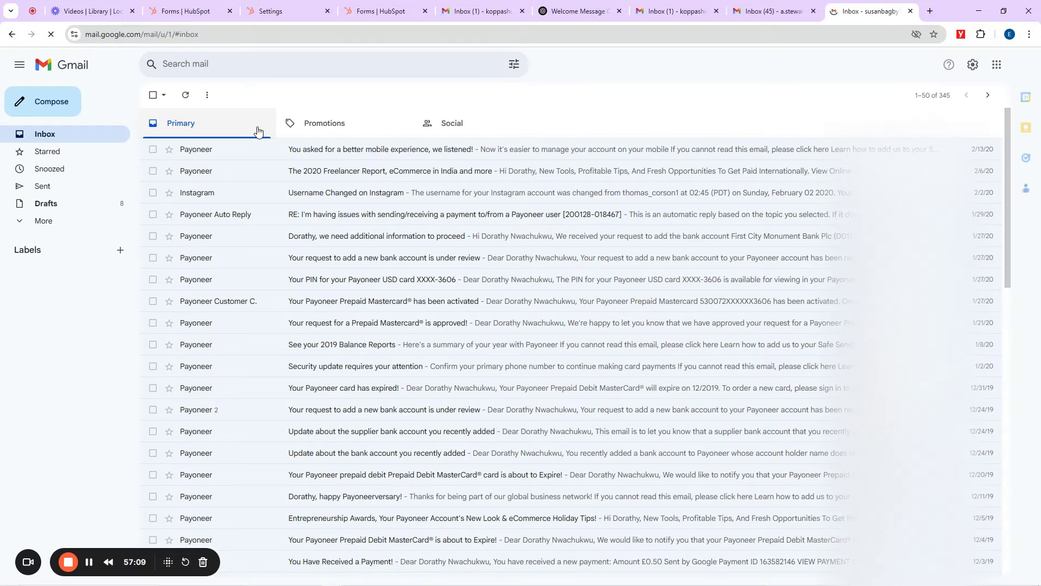
pyautogui.click(1023, 71)
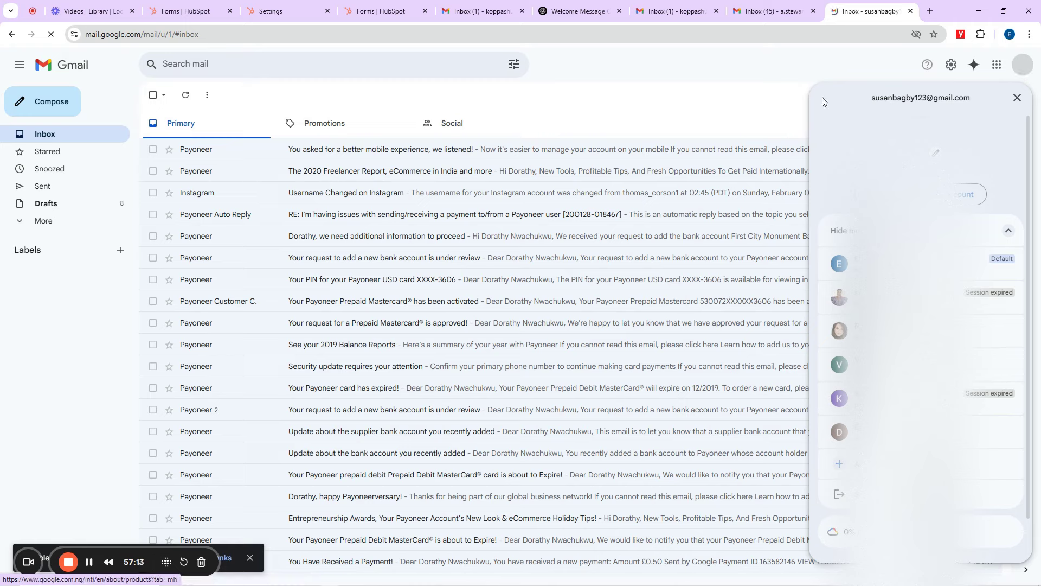
pyautogui.click(71, 224)
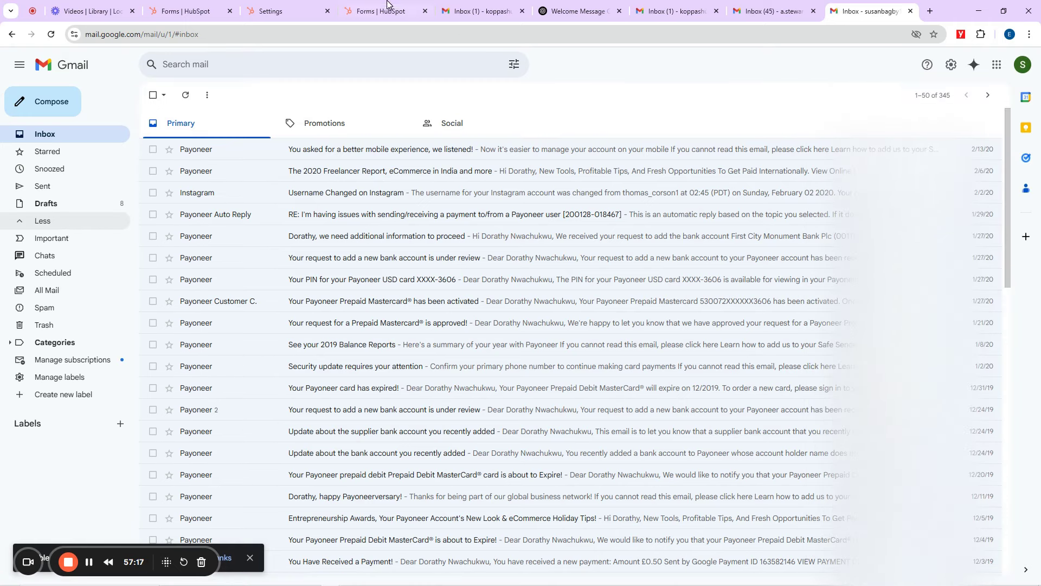
# Step: Close the Embed dialog on HubSpot's Forms tab and go to Automation > Workflows
pyautogui.click(282, 10)
pyautogui.click(186, 8)
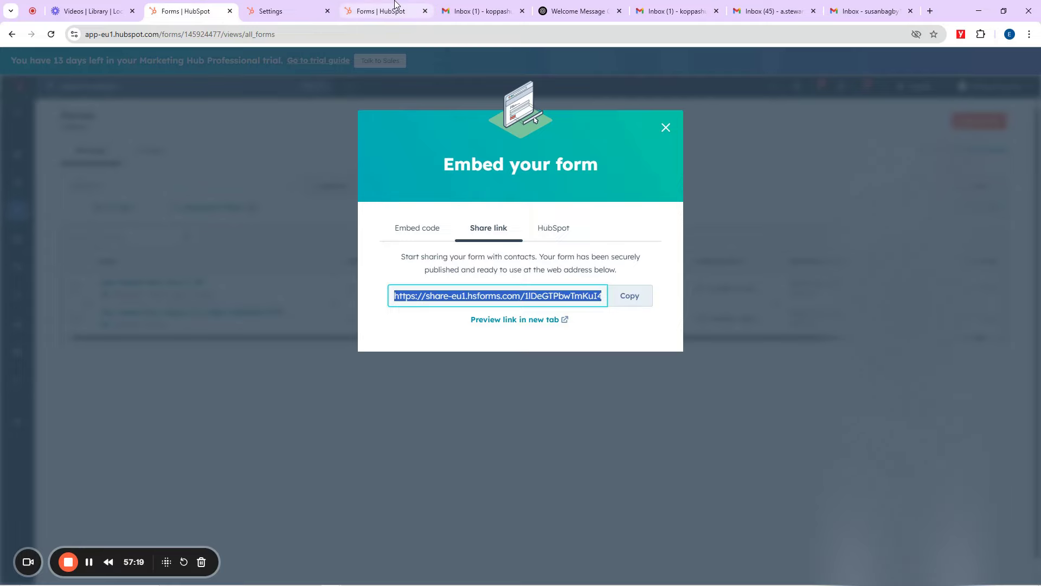
pyautogui.click(285, 10)
pyautogui.click(227, 6)
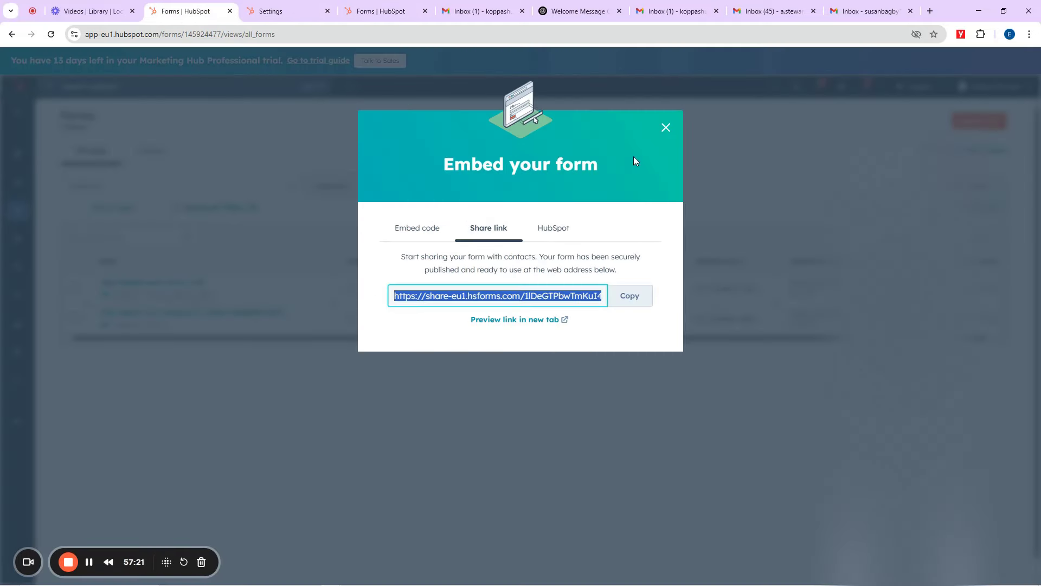
pyautogui.click(666, 128)
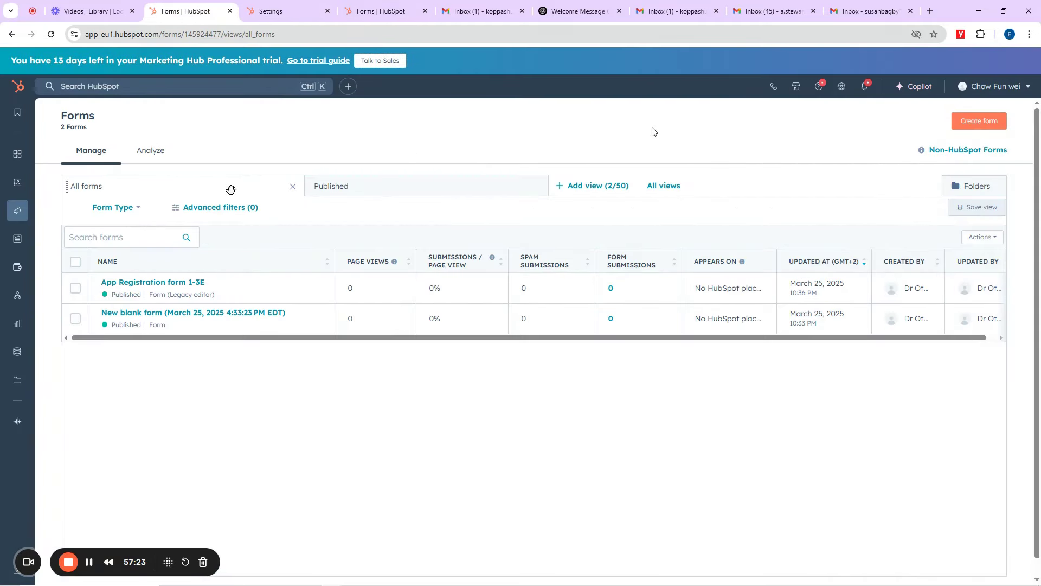
pyautogui.moveTo(17, 297)
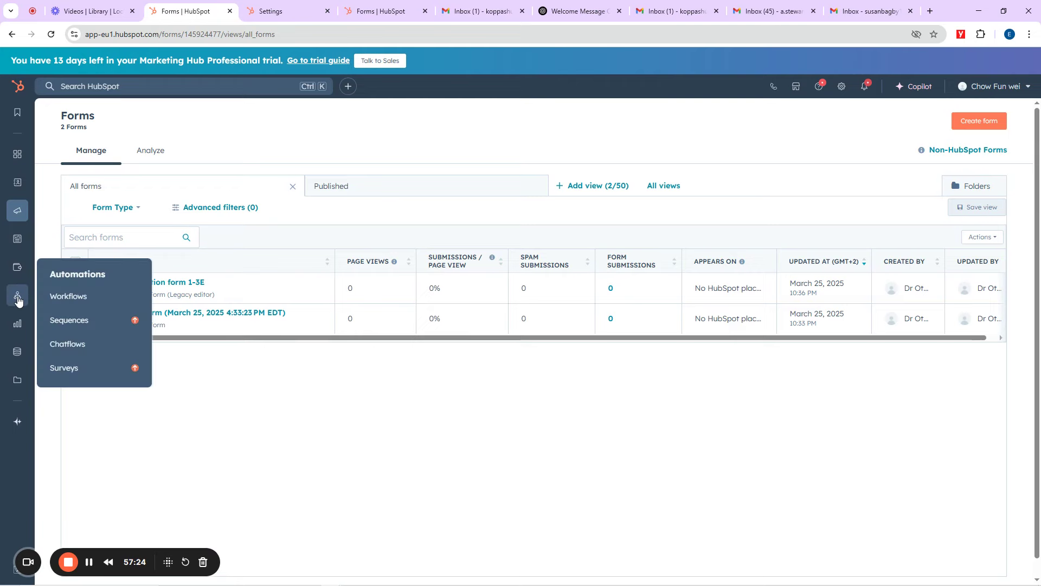
pyautogui.click(71, 297)
# Step: Open Otanwa Recruitment Automation to confirm 1 contact waits at the 1-minute delay, then return to Gmail
pyautogui.click(850, 6)
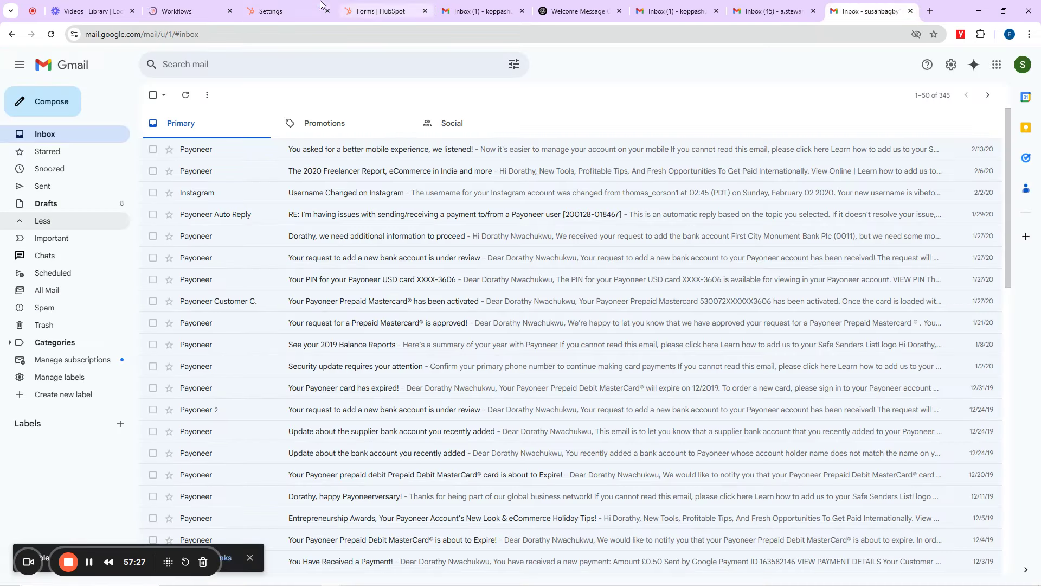
pyautogui.click(200, 5)
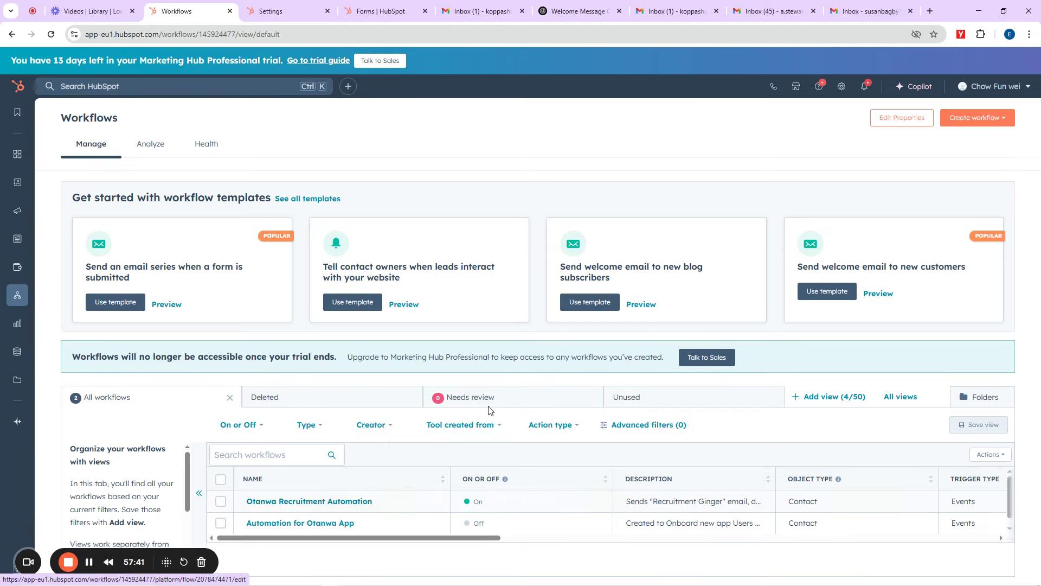
pyautogui.click(300, 503)
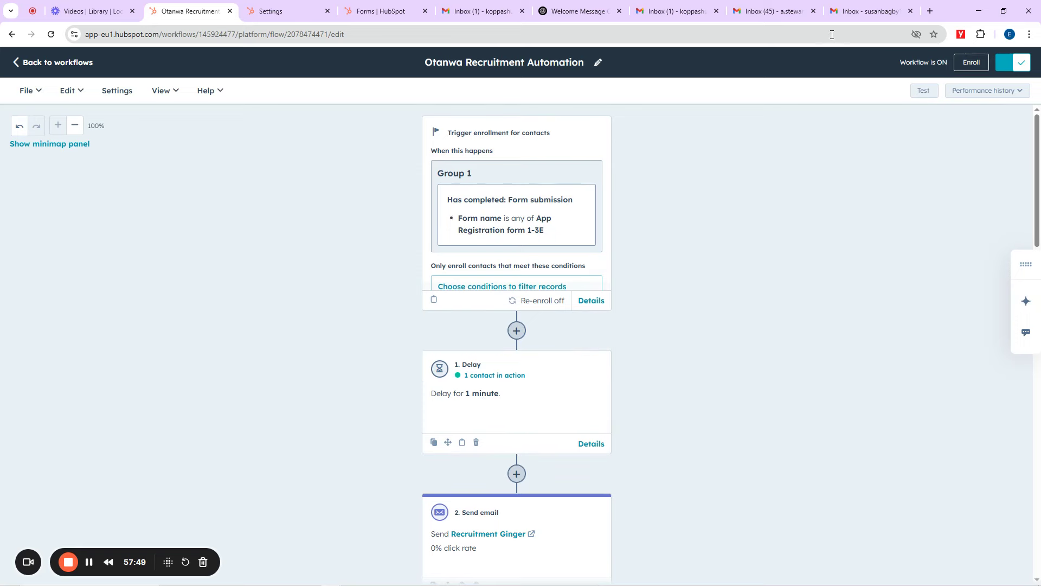
pyautogui.click(860, 6)
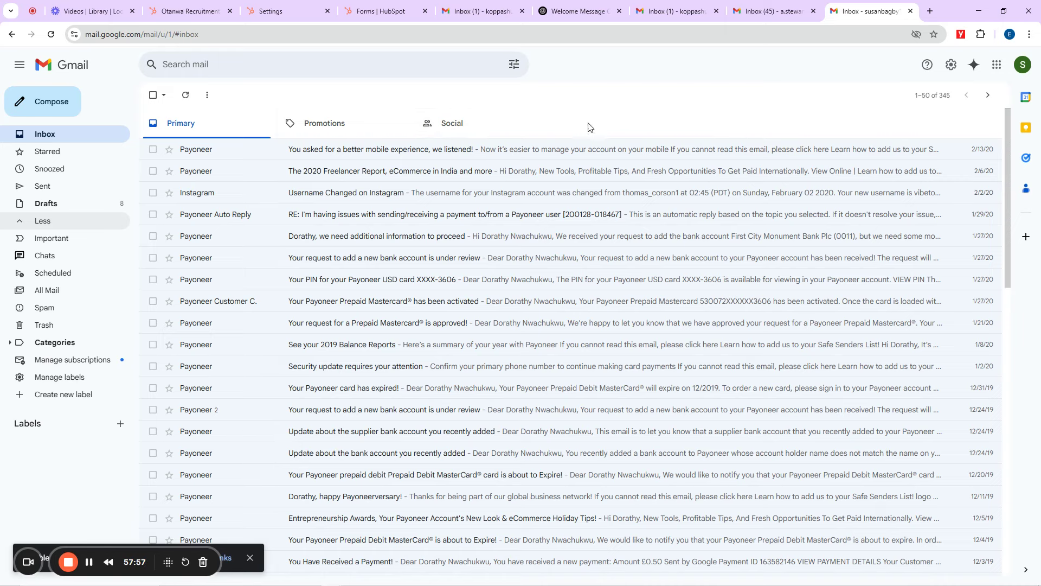
# Step: Reload the inbox and open the 'Thank you for Applying for Senior Otanwa Engineer Position' email
pyautogui.click(359, 136)
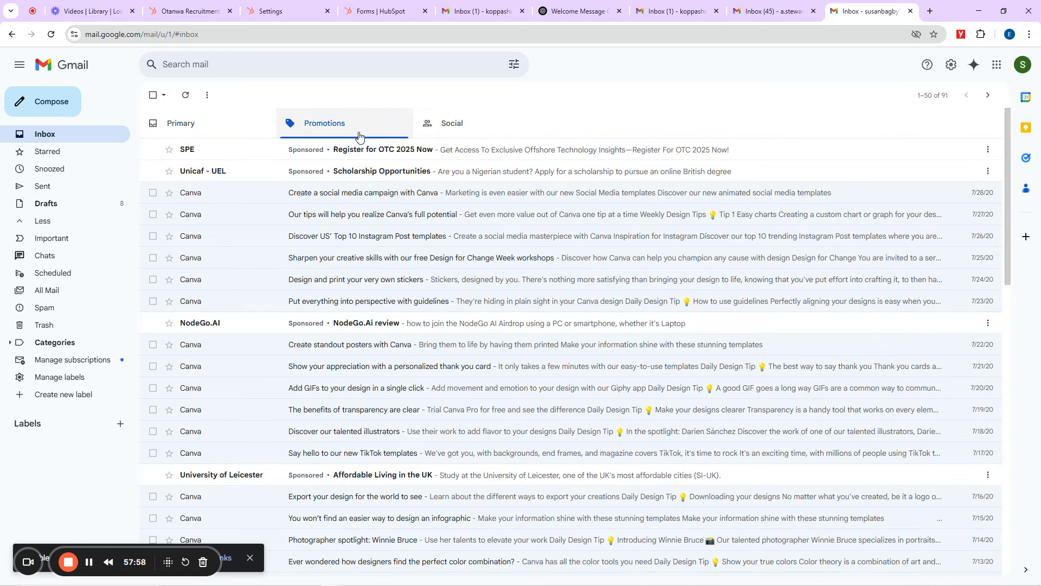
pyautogui.click(461, 128)
pyautogui.click(205, 124)
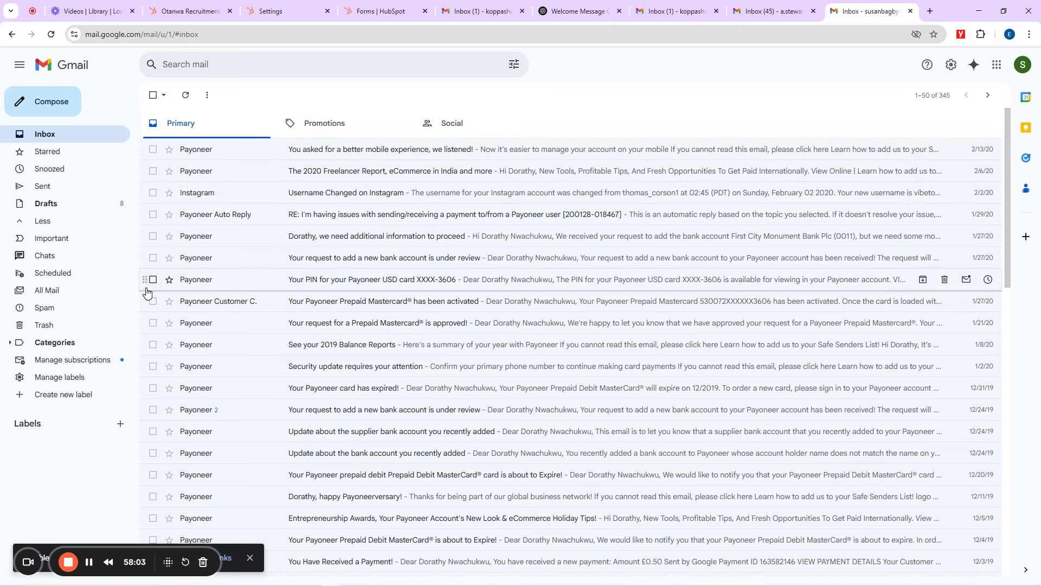
pyautogui.click(51, 36)
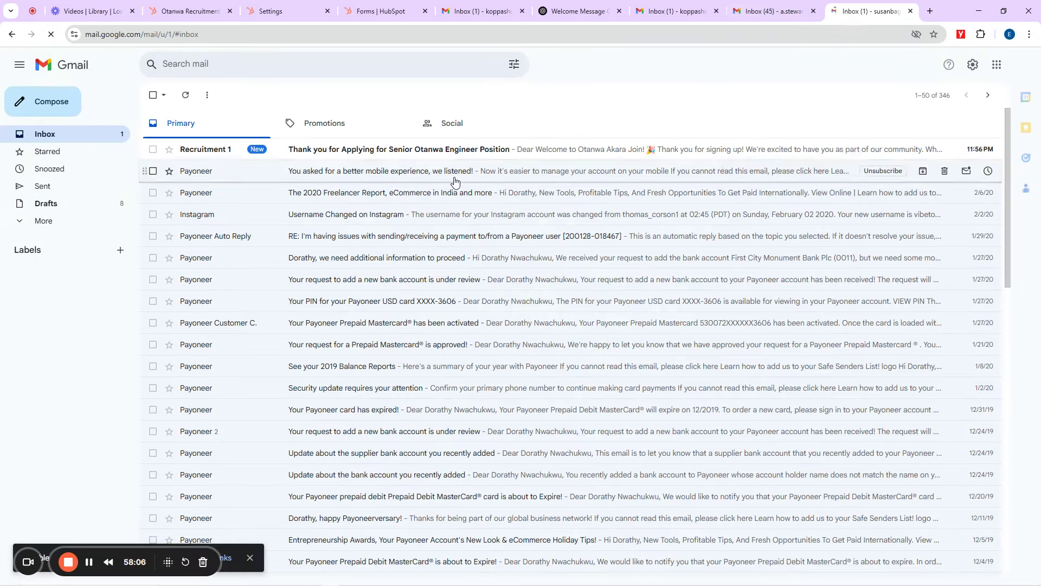
pyautogui.click(362, 151)
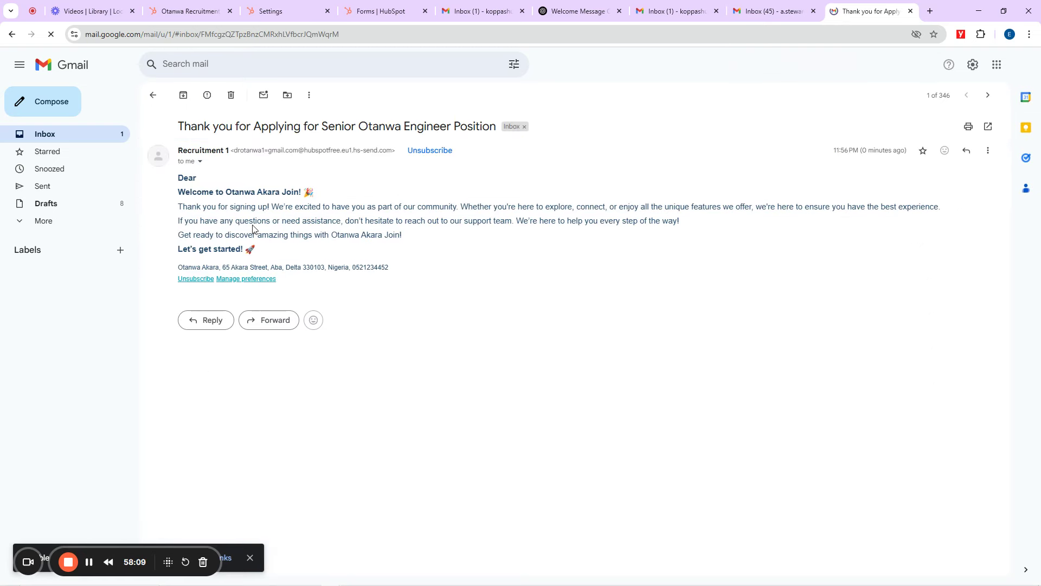
# Step: Highlight the email's subject, welcome heading, body and footer address to review its contents
pyautogui.doubleClick(194, 125)
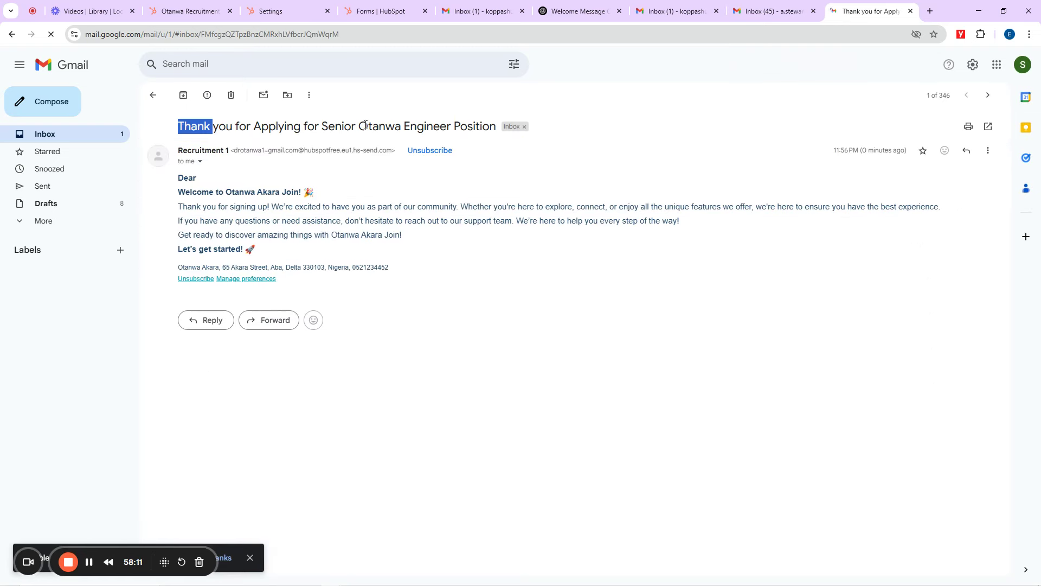
pyautogui.click(463, 138)
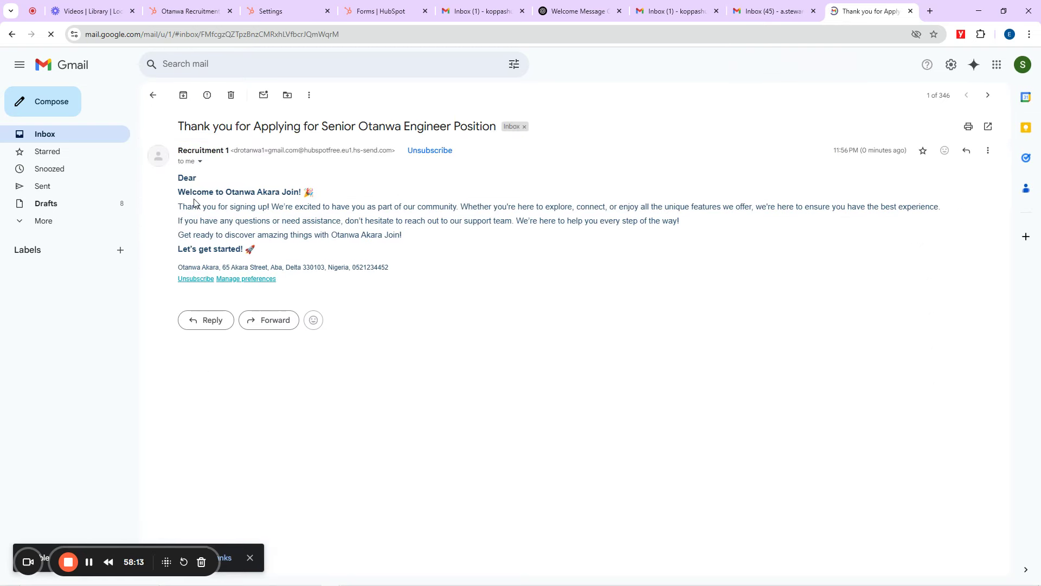
pyautogui.moveTo(189, 188); pyautogui.dragTo(340, 195)
pyautogui.moveTo(193, 209); pyautogui.dragTo(553, 279)
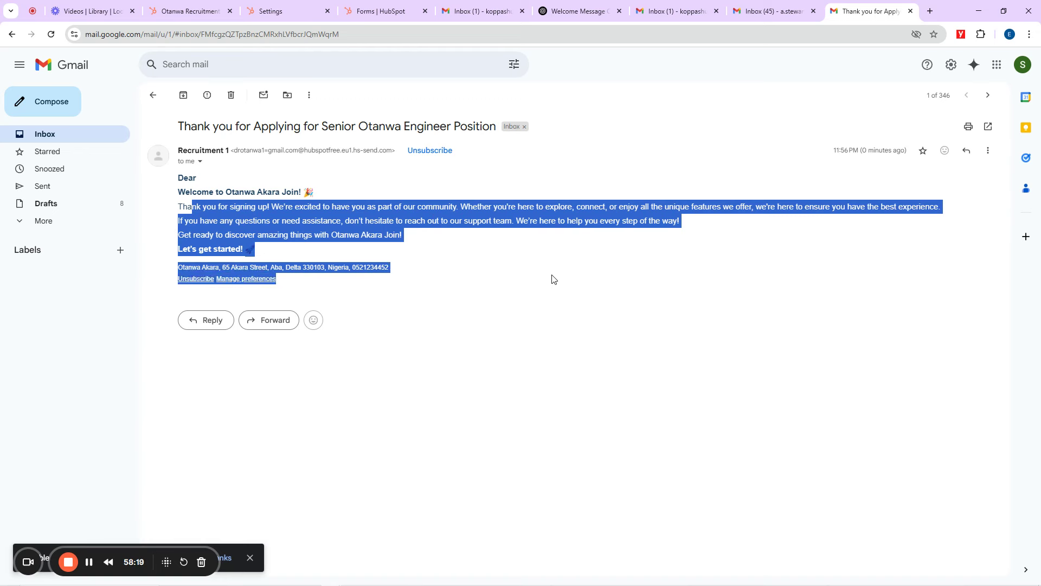
pyautogui.click(347, 236)
pyautogui.moveTo(178, 268); pyautogui.dragTo(336, 270)
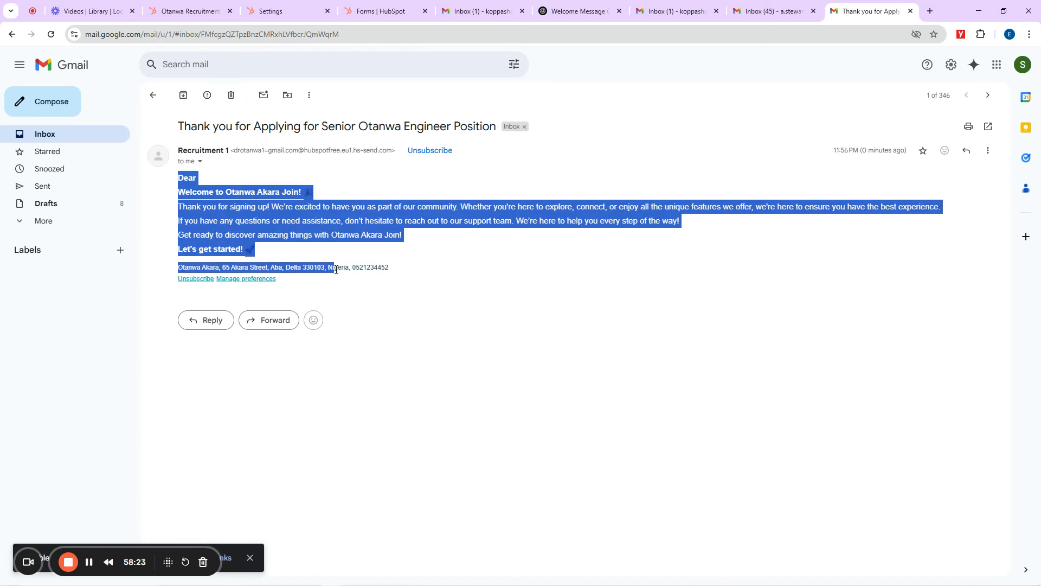
pyautogui.click(216, 268)
pyautogui.moveTo(228, 268); pyautogui.dragTo(399, 273)
pyautogui.click(433, 234)
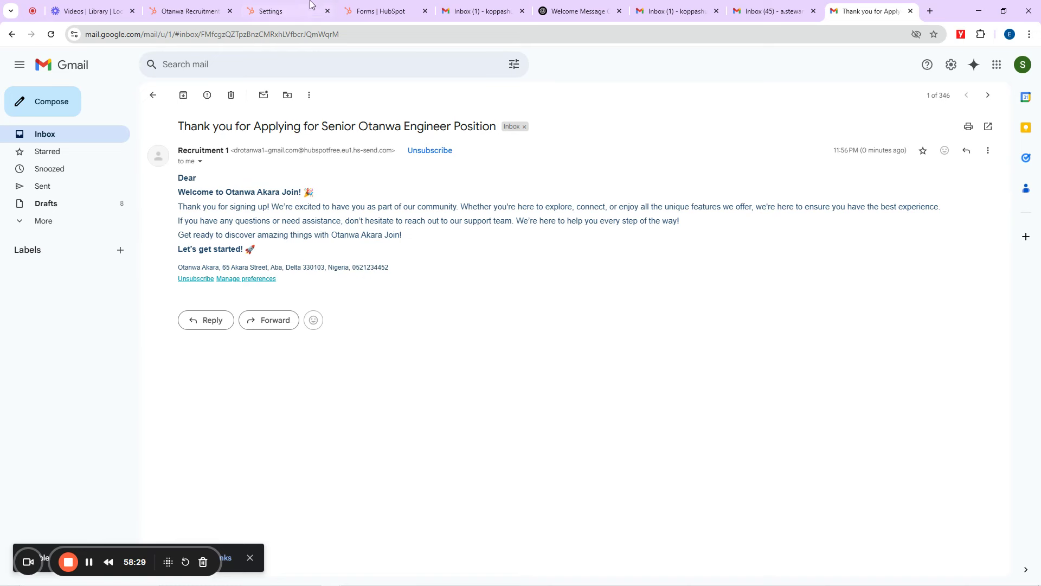
pyautogui.click(190, 10)
# Step: Open the Recruitment Ginger '2. Send email' step in the Otanwa Recruitment workflow
pyautogui.scroll(-5, 542, 396)
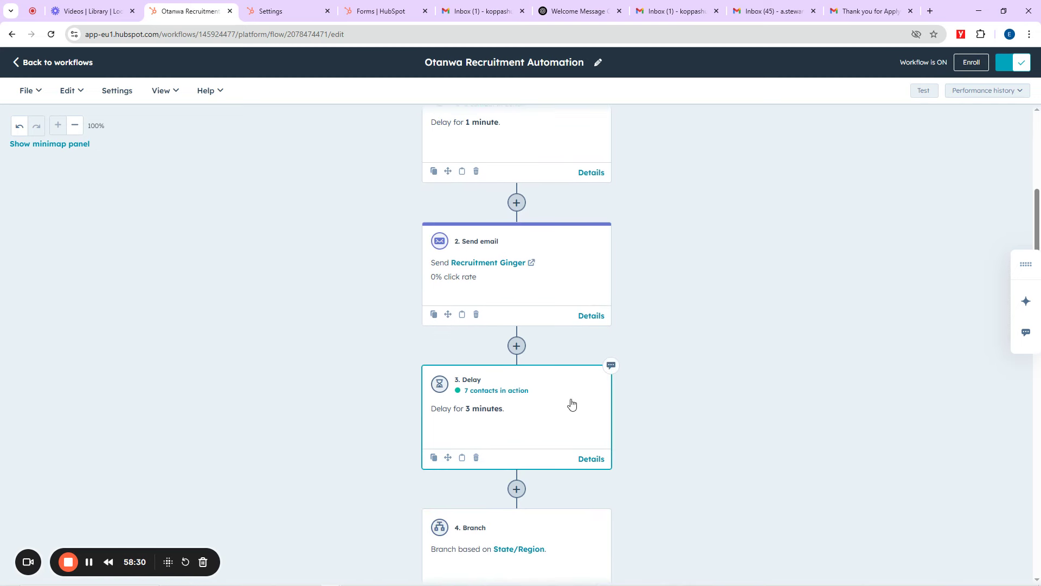
pyautogui.scroll(3, 548, 358)
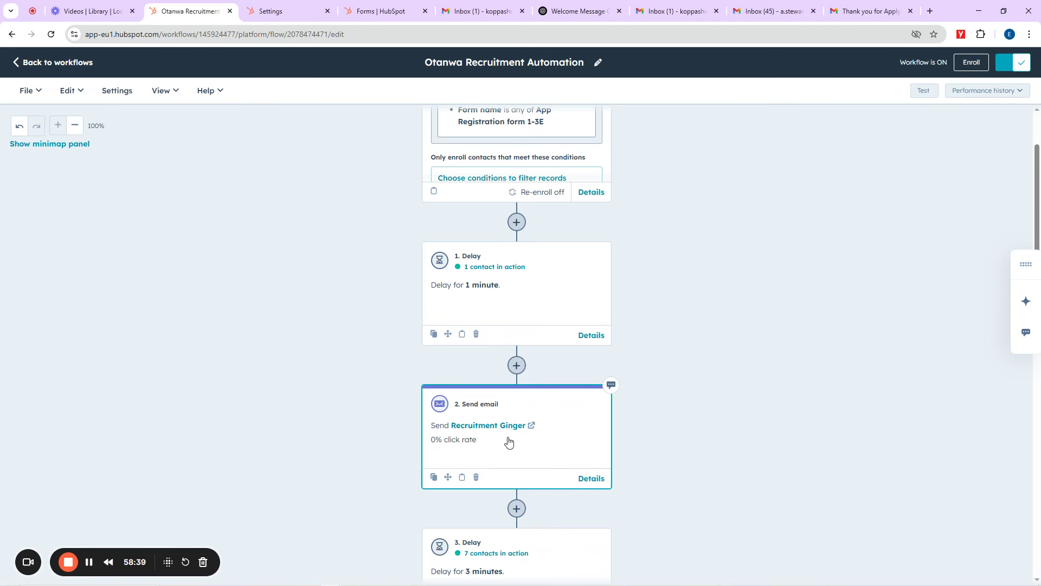
pyautogui.scroll(-3, 509, 440)
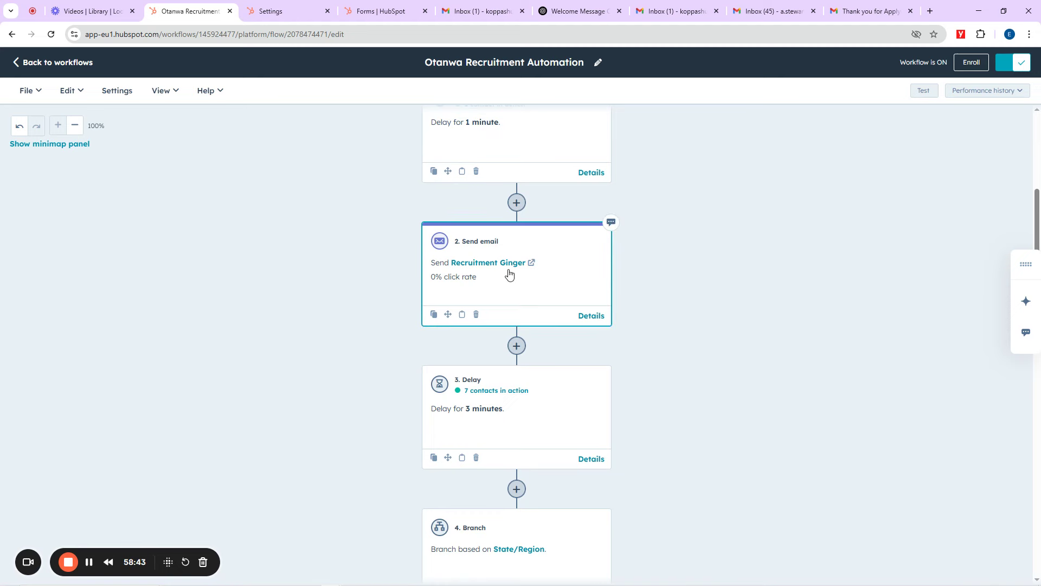
pyautogui.scroll(-4, 502, 318)
pyautogui.scroll(3, 501, 318)
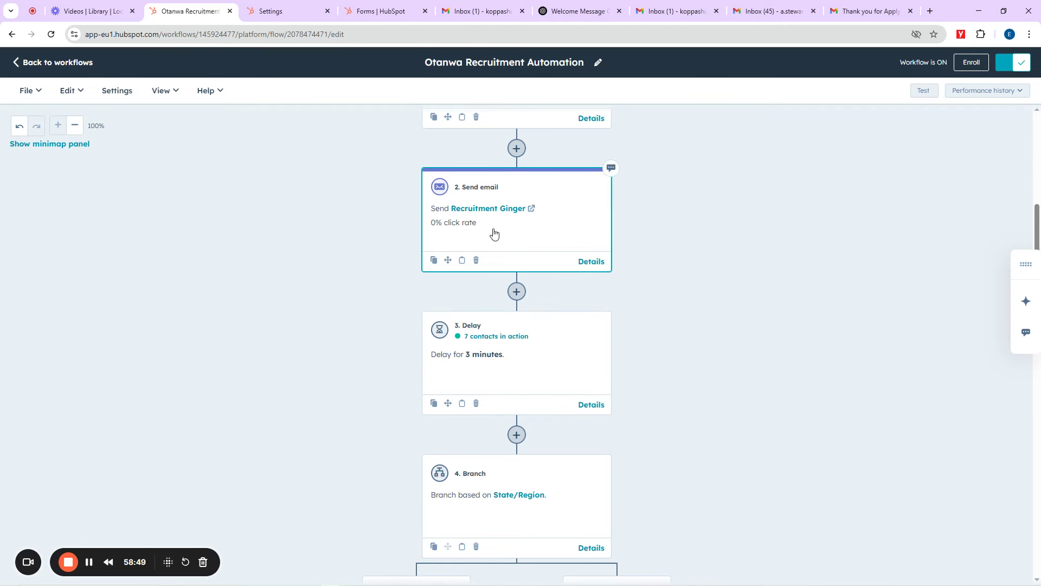
pyautogui.scroll(6, 504, 237)
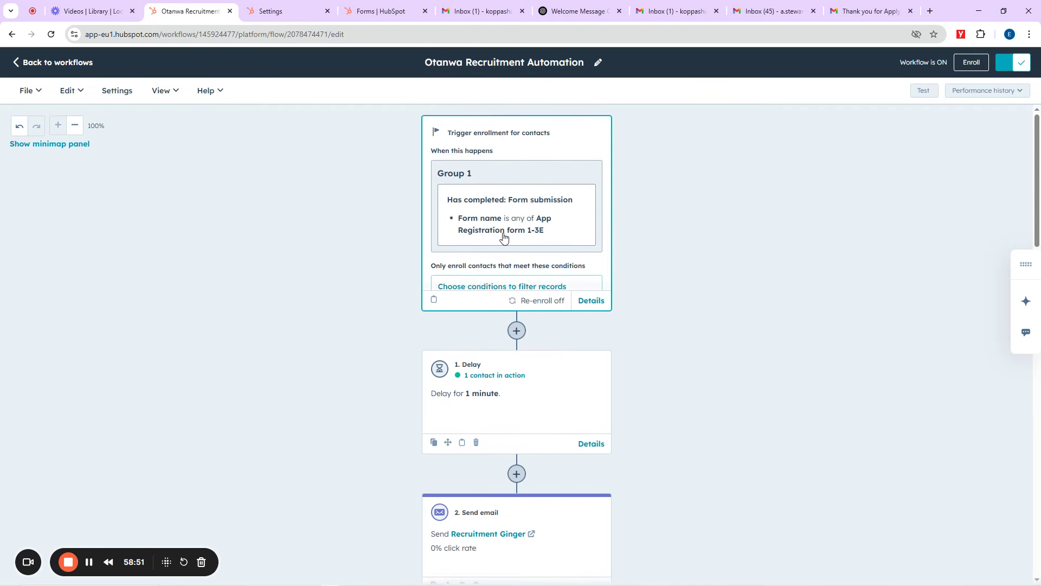
pyautogui.scroll(-4, 498, 282)
pyautogui.click(497, 339)
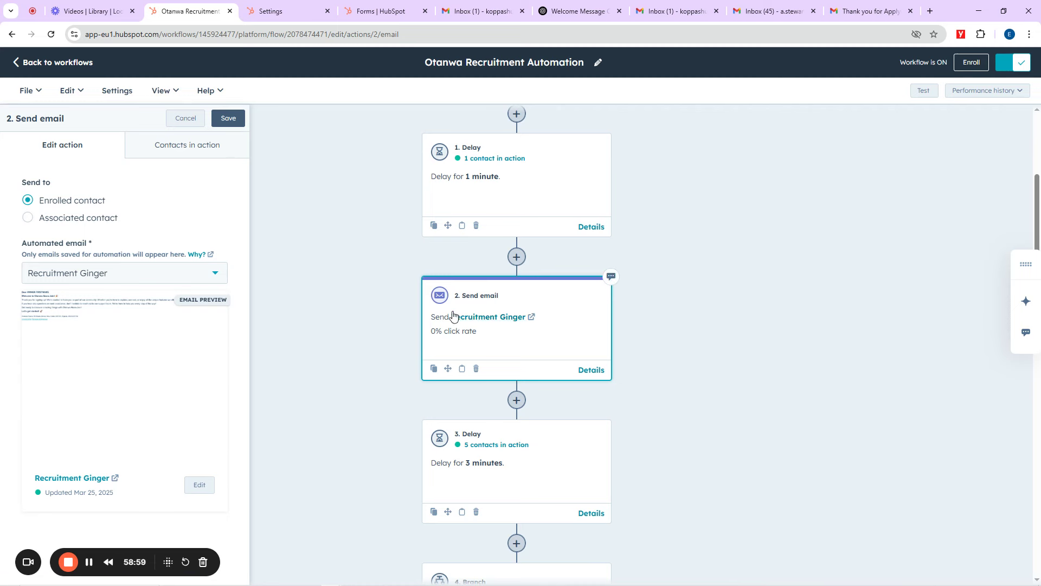
# Step: Review the send-email step's details, then return to the Gmail 'Thank you for Applying' email
pyautogui.scroll(-3, 629, 302)
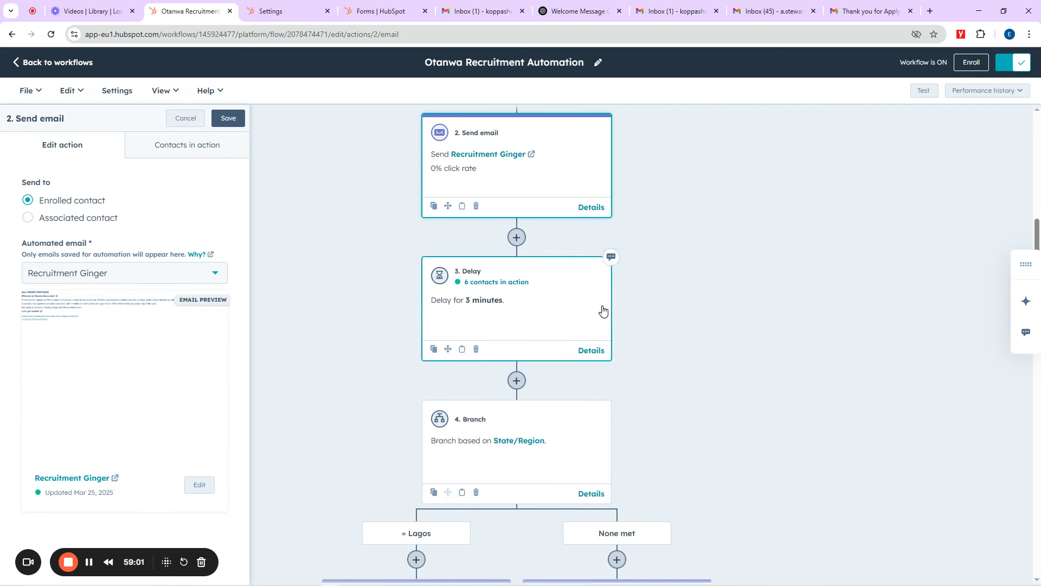
pyautogui.scroll(7, 609, 271)
pyautogui.scroll(-8, 609, 271)
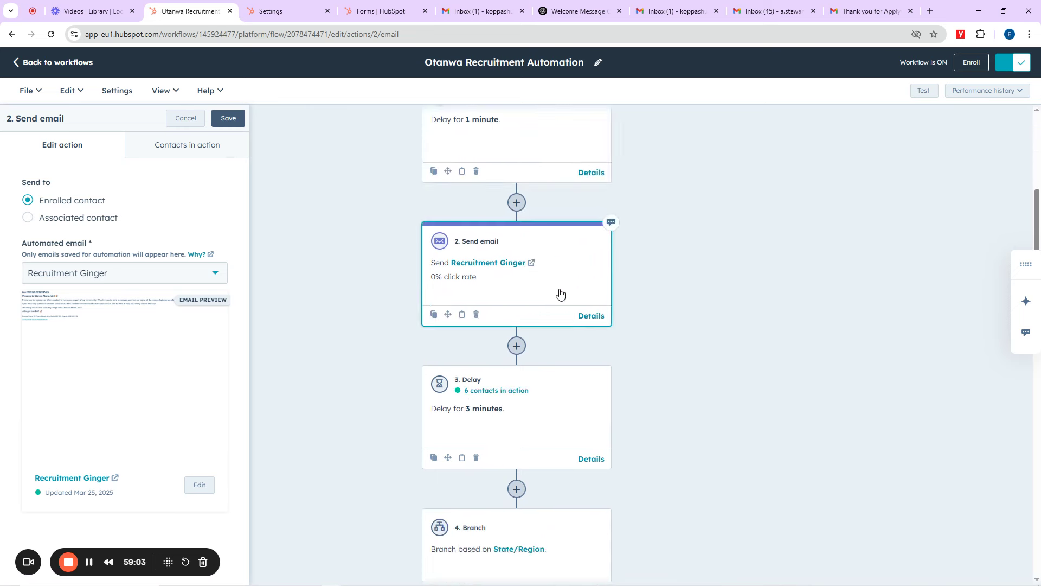
pyautogui.scroll(4, 556, 281)
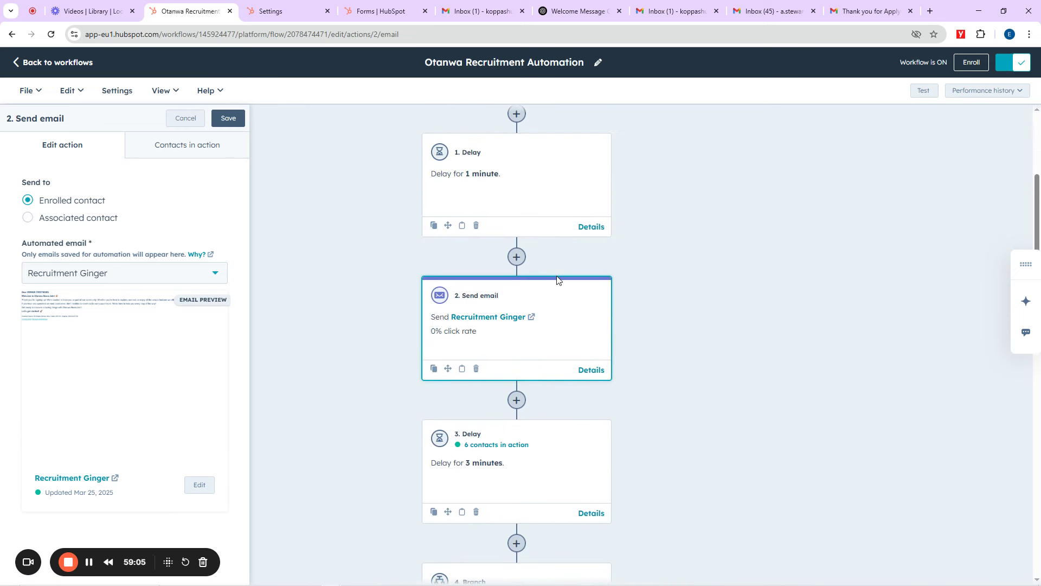
pyautogui.scroll(-4, 661, 361)
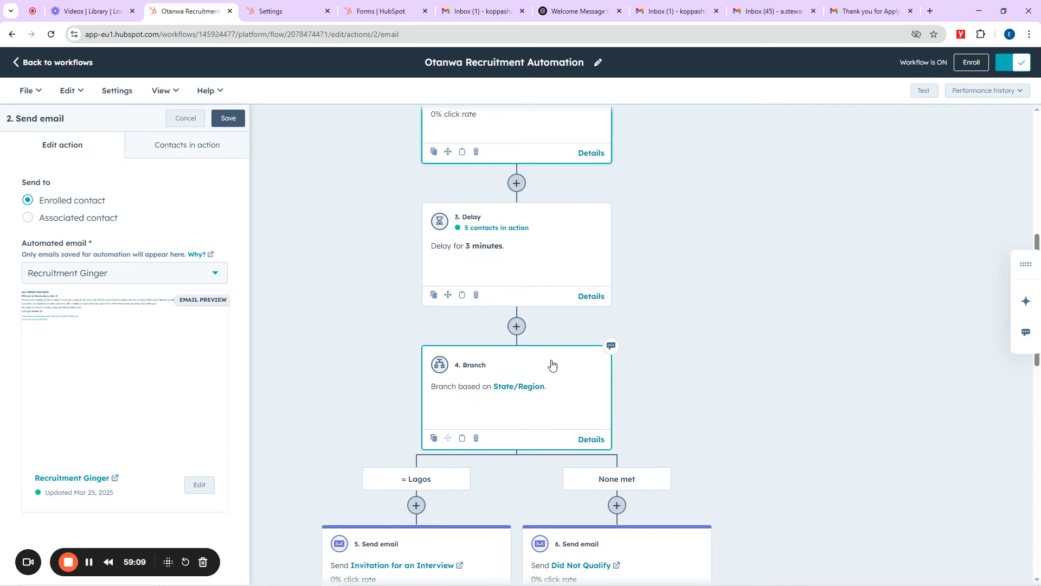
pyautogui.scroll(-3, 552, 365)
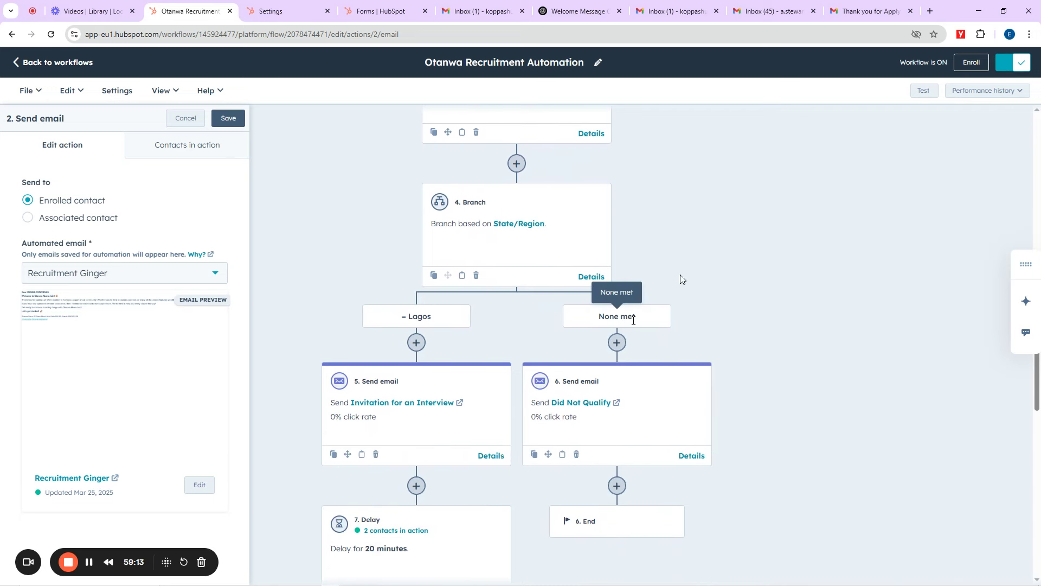
pyautogui.click(868, 10)
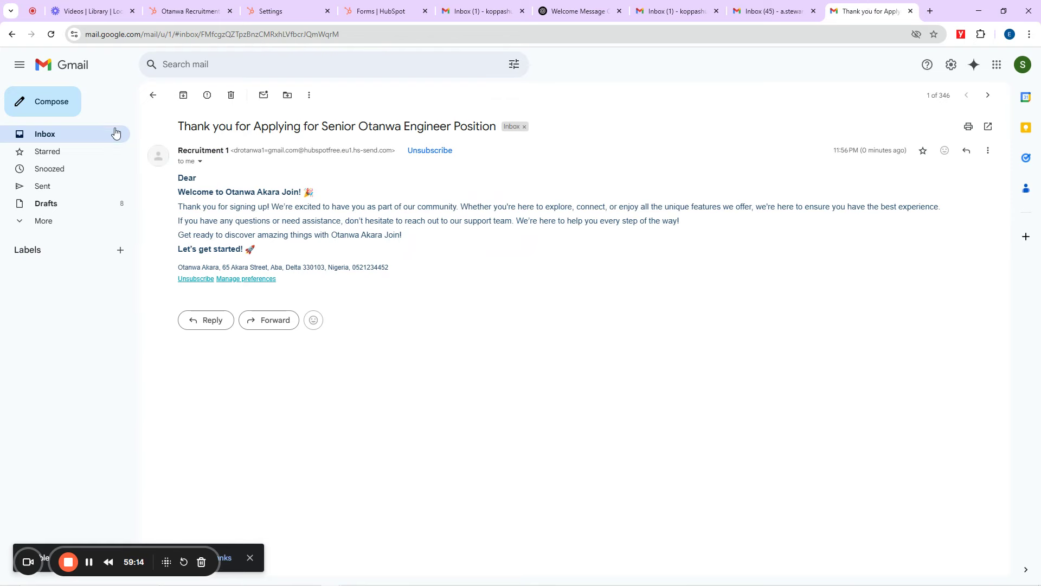
# Step: Recheck the welcome email, then mark all 50 conversations in the second account's inbox as read
pyautogui.click(57, 137)
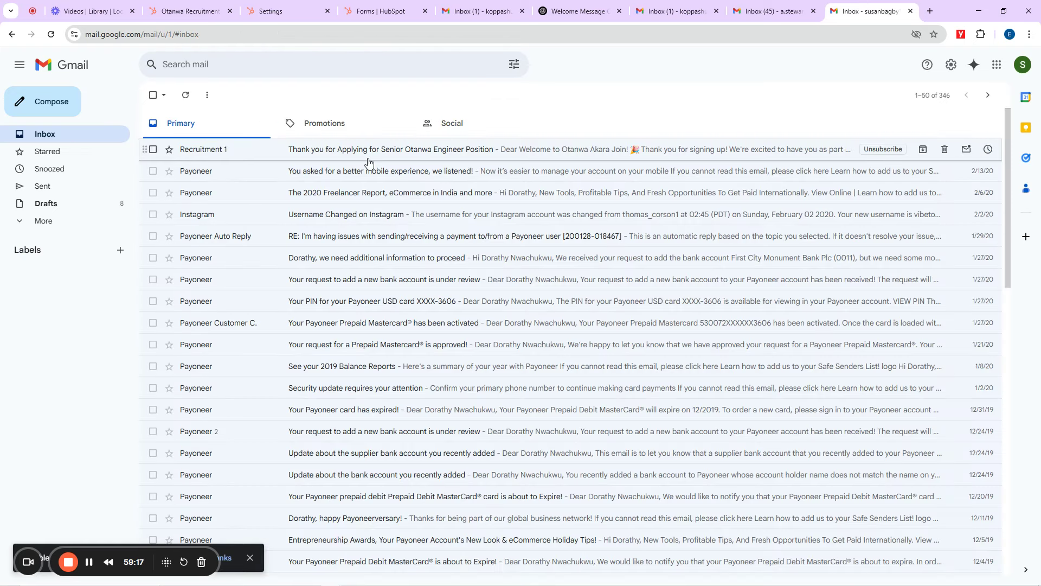
pyautogui.click(419, 157)
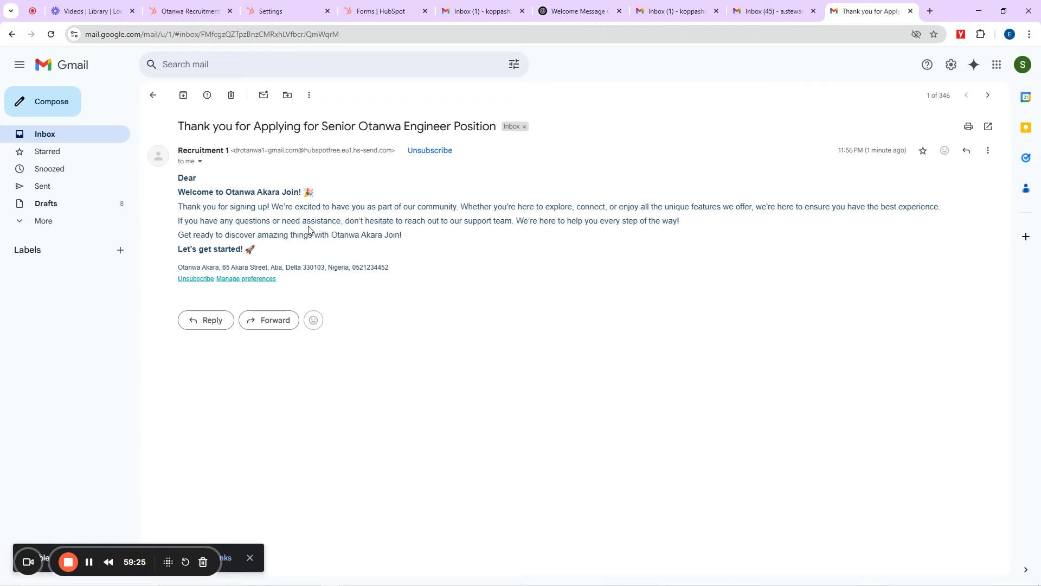
pyautogui.click(770, 7)
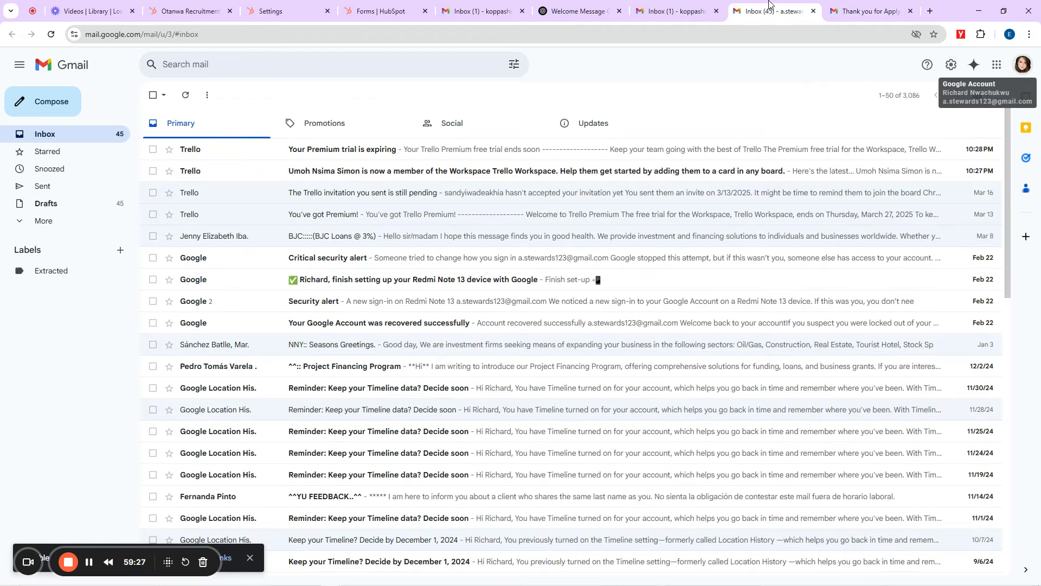
pyautogui.click(153, 95)
pyautogui.click(265, 94)
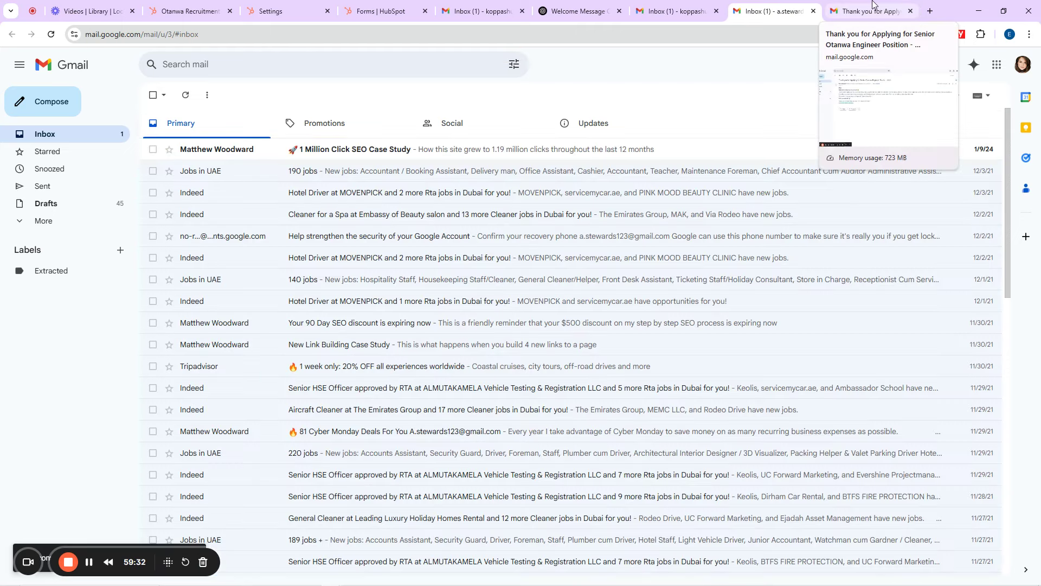
# Step: Return to the test account's Primary inbox list with 'Thank you for Applying' on top
pyautogui.click(871, 4)
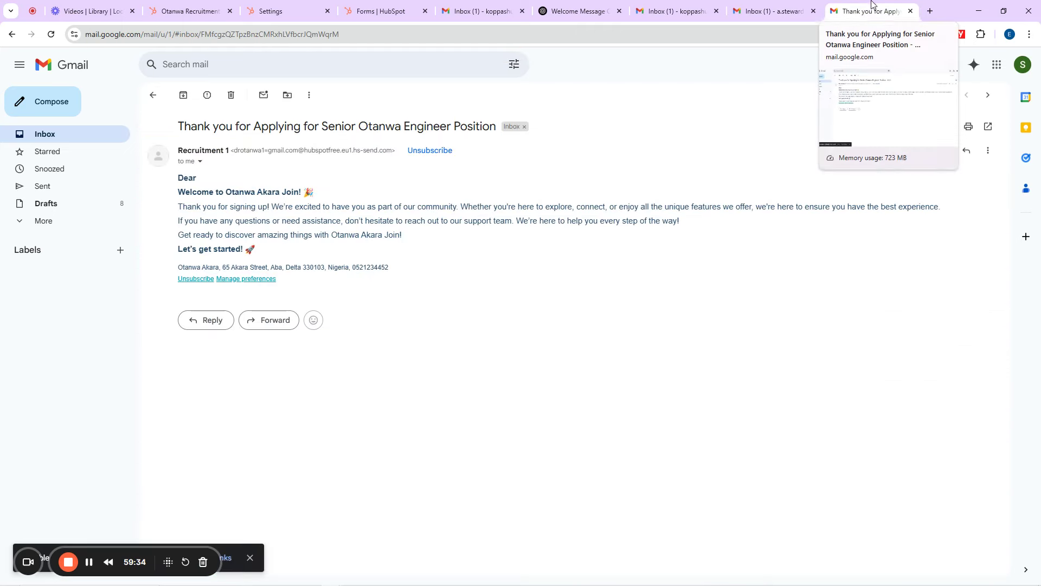
pyautogui.click(80, 138)
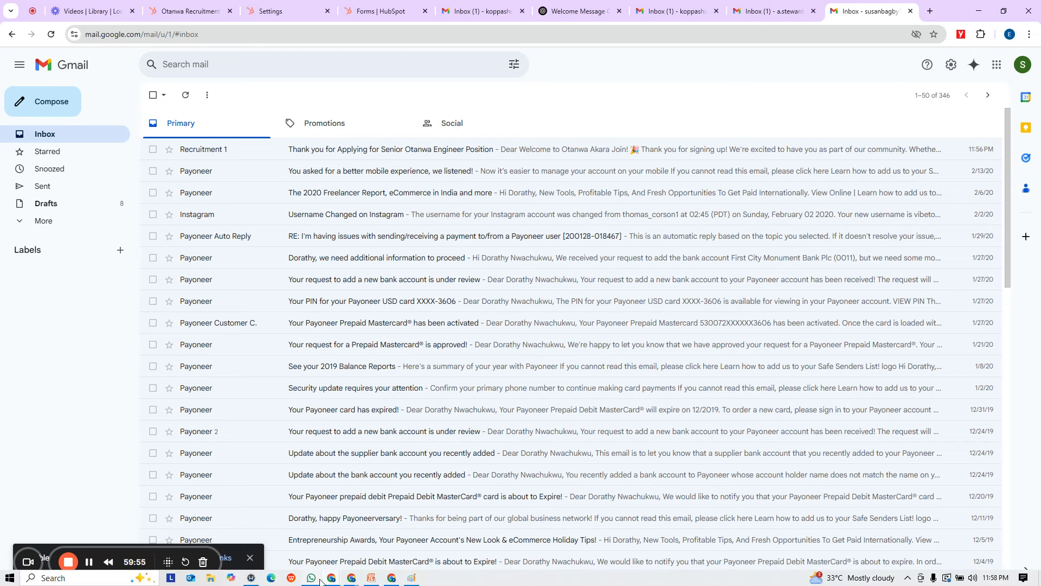
pyautogui.moveTo(336, 575)
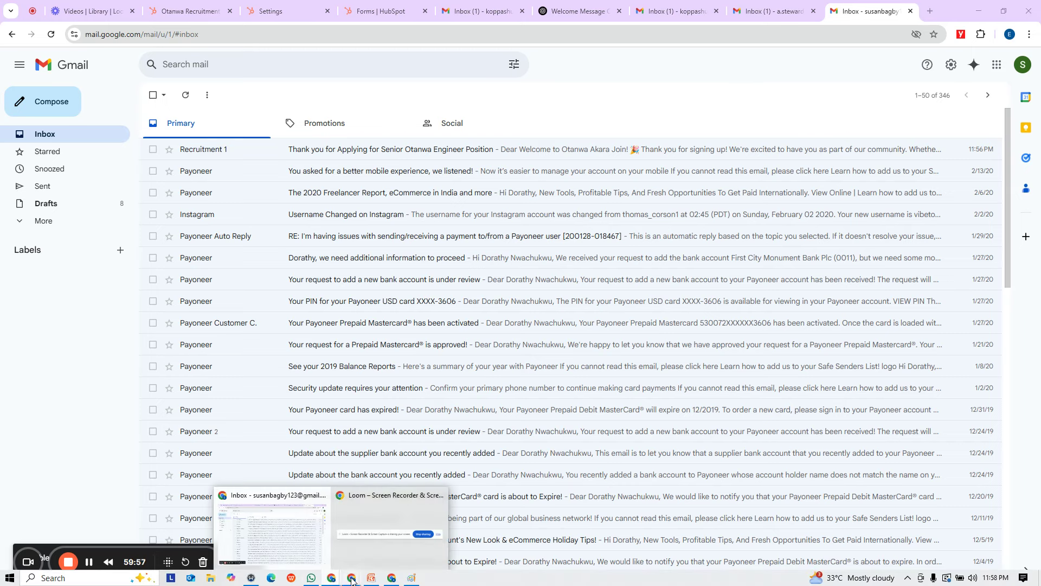
pyautogui.moveTo(351, 579)
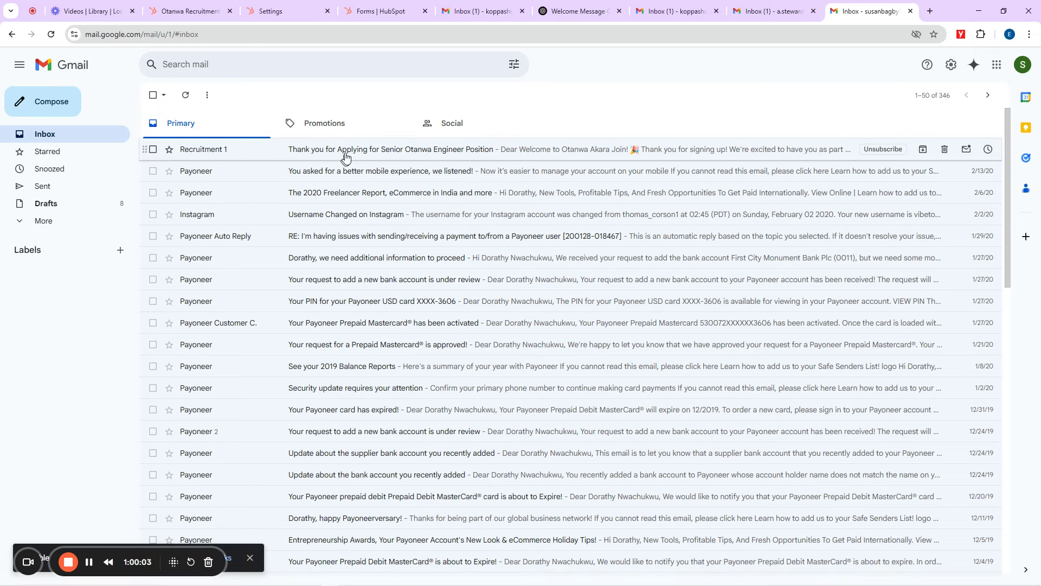
# Step: Reload the test inbox and read the new 'Update on Your Application with Otanwa Akara' rejection email
pyautogui.click(51, 34)
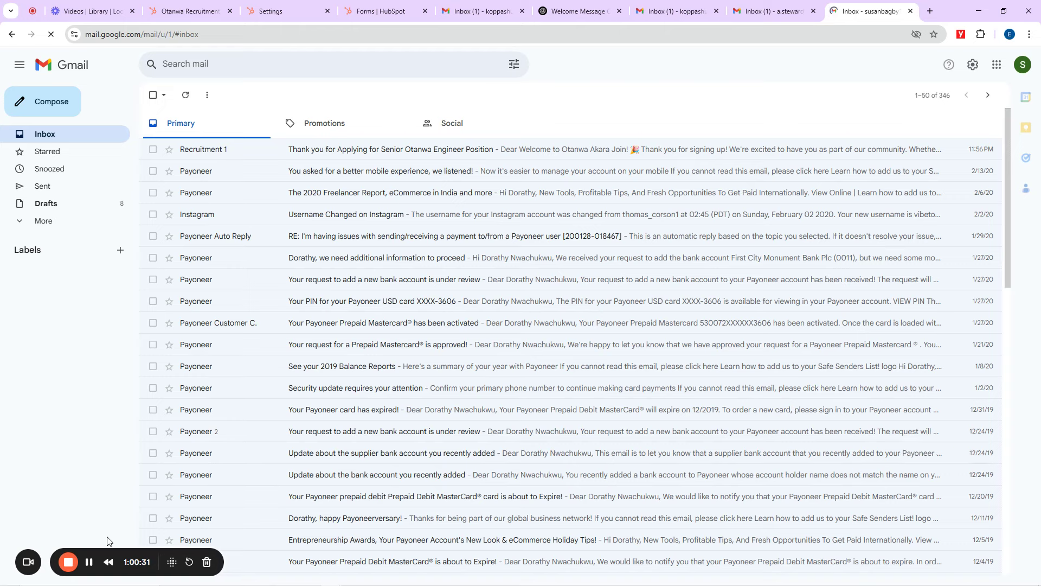
pyautogui.click(372, 151)
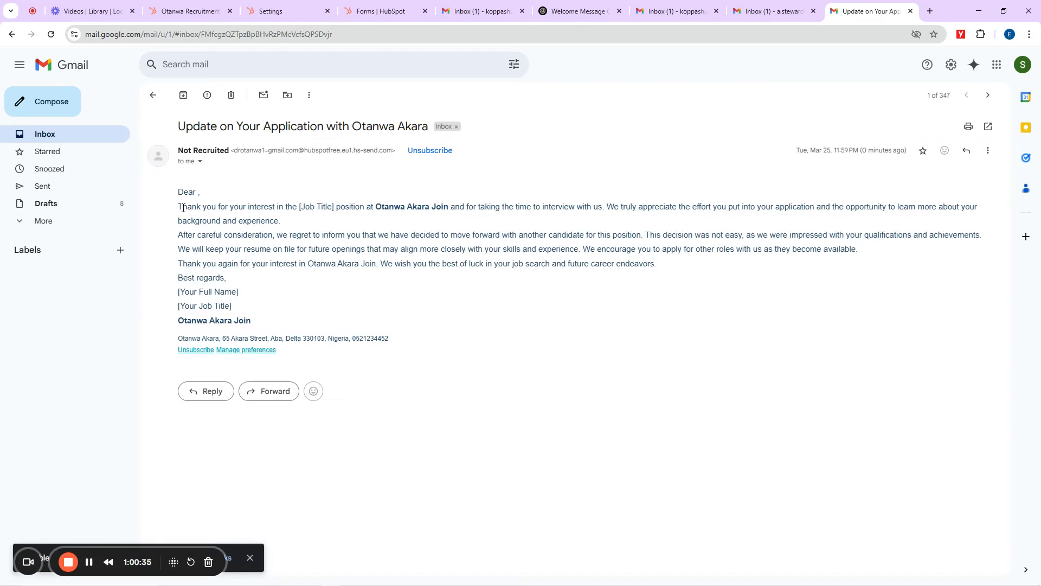
pyautogui.moveTo(183, 208); pyautogui.dragTo(813, 265)
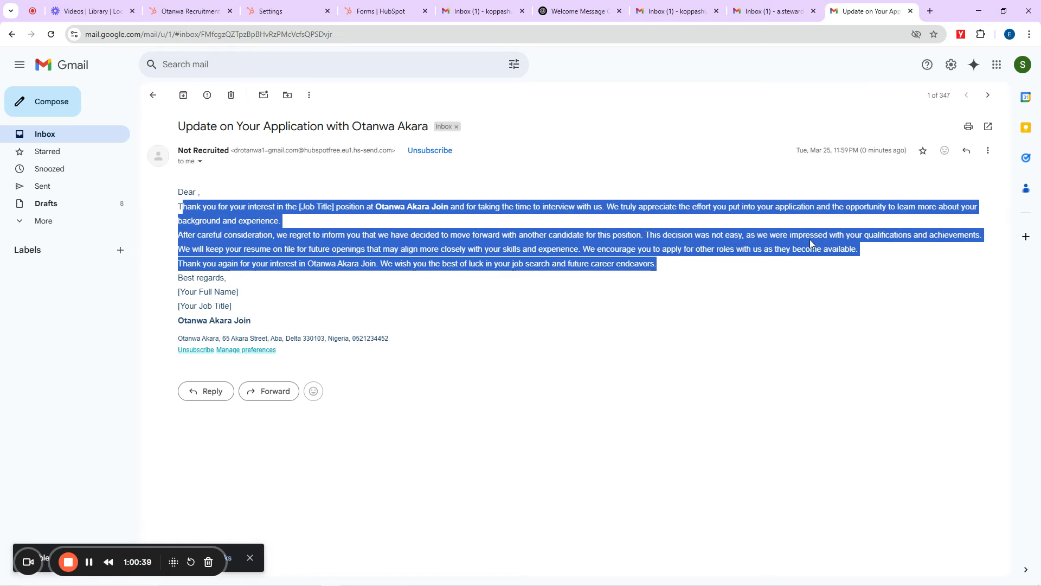
pyautogui.click(766, 240)
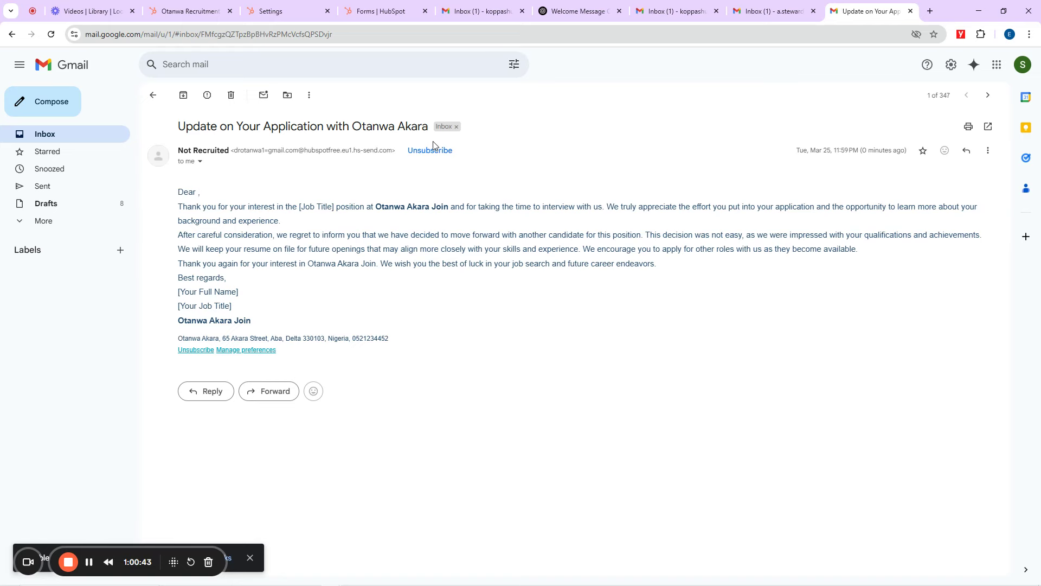
# Step: Check the workflow's Lagos path, then reread the rejection email's paragraphs in Gmail
pyautogui.click(187, 11)
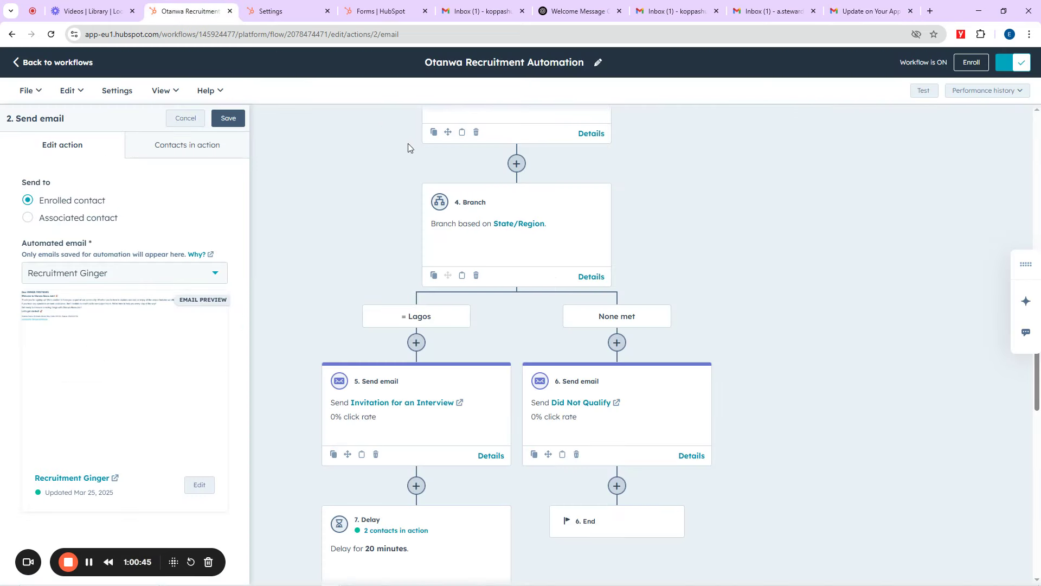
pyautogui.scroll(-3, 738, 322)
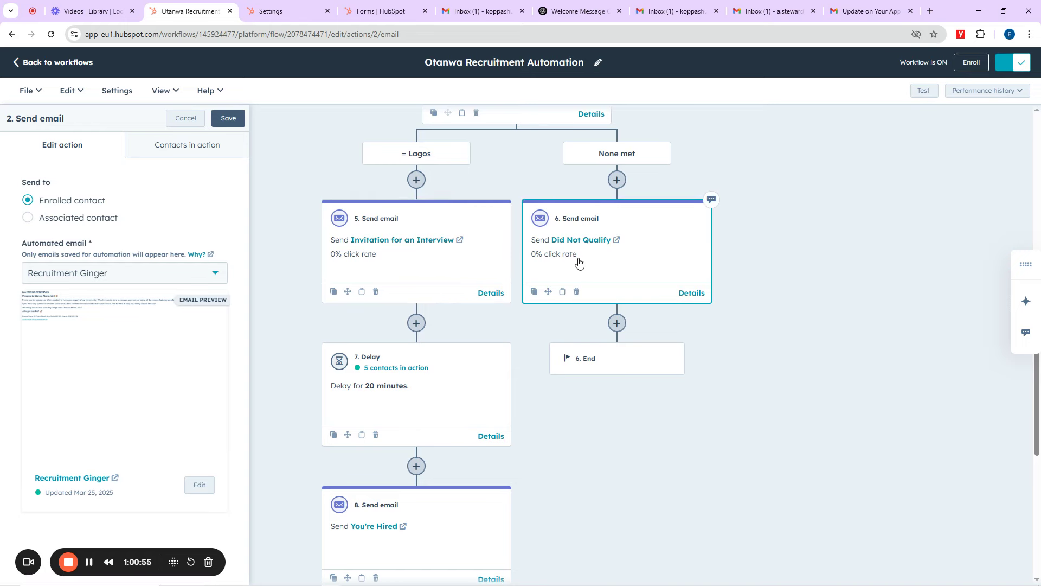
pyautogui.click(863, 11)
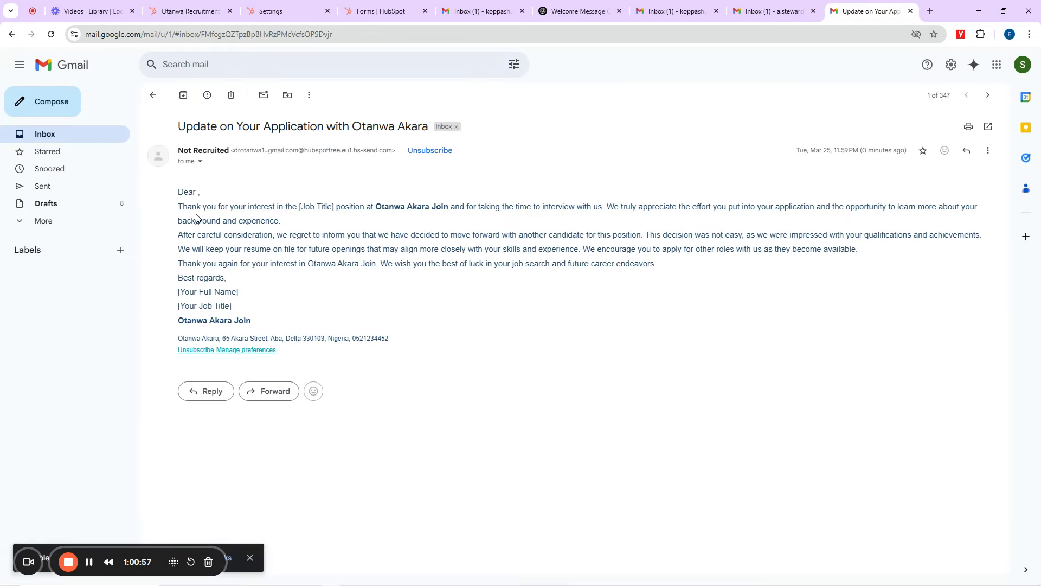
pyautogui.moveTo(189, 210); pyautogui.dragTo(402, 248)
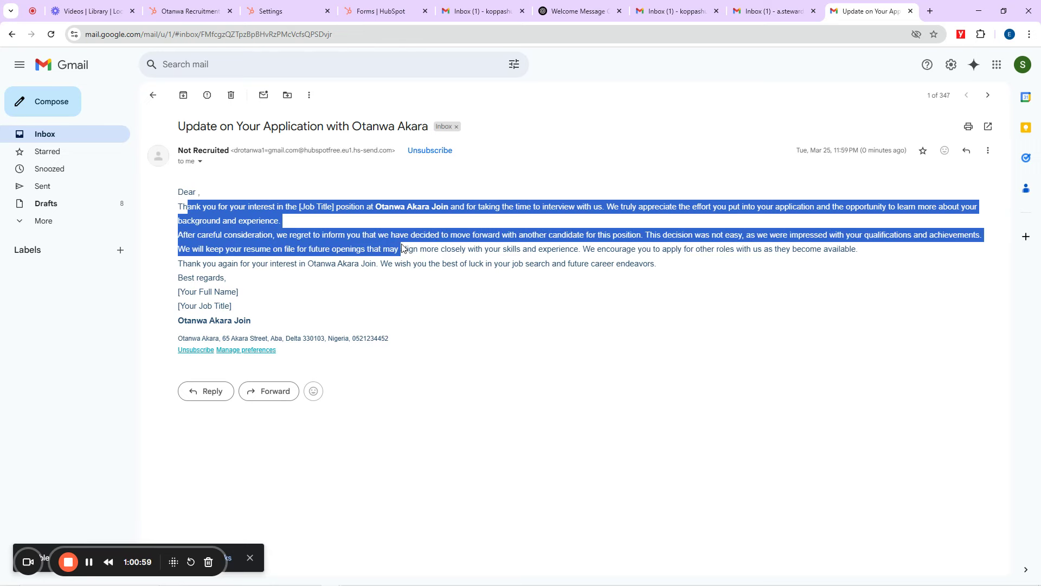
pyautogui.click(402, 249)
# Step: Scroll the workflow past the Lagos and None met branches to the '8. Send email' You're Hired step
pyautogui.click(189, 11)
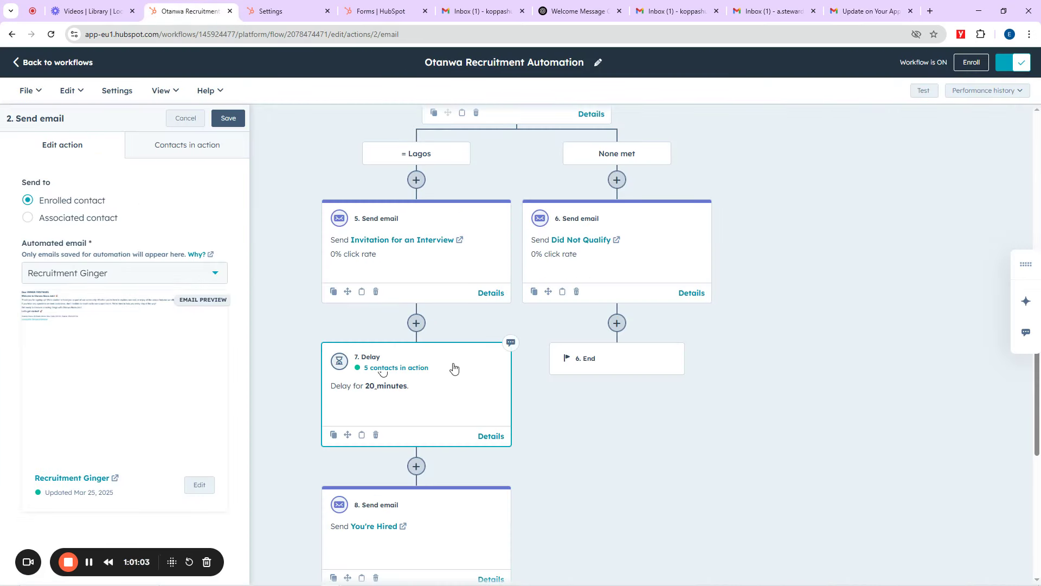
pyautogui.scroll(-3, 440, 344)
pyautogui.scroll(4, 433, 343)
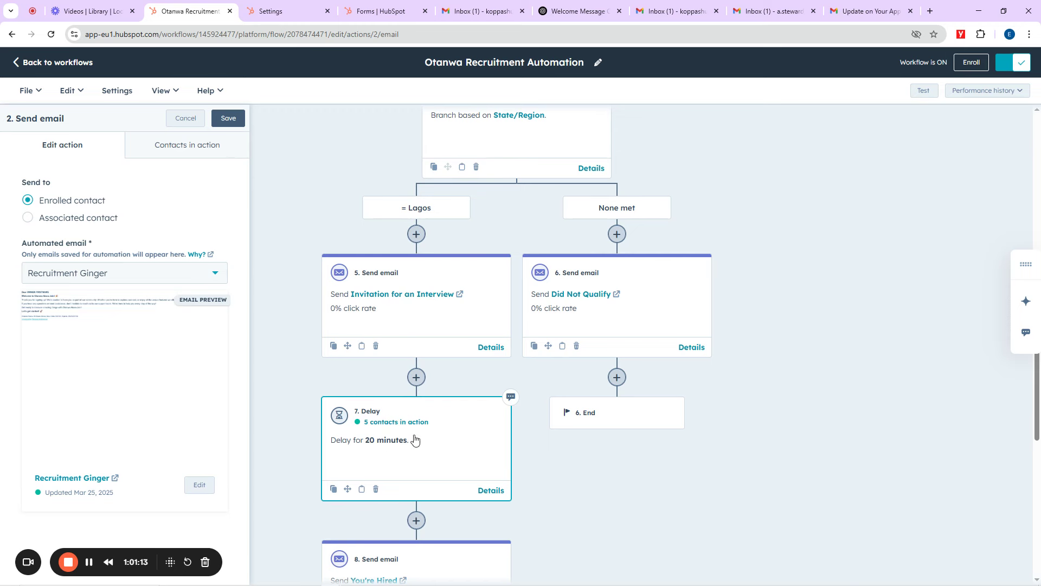
pyautogui.scroll(-3, 389, 434)
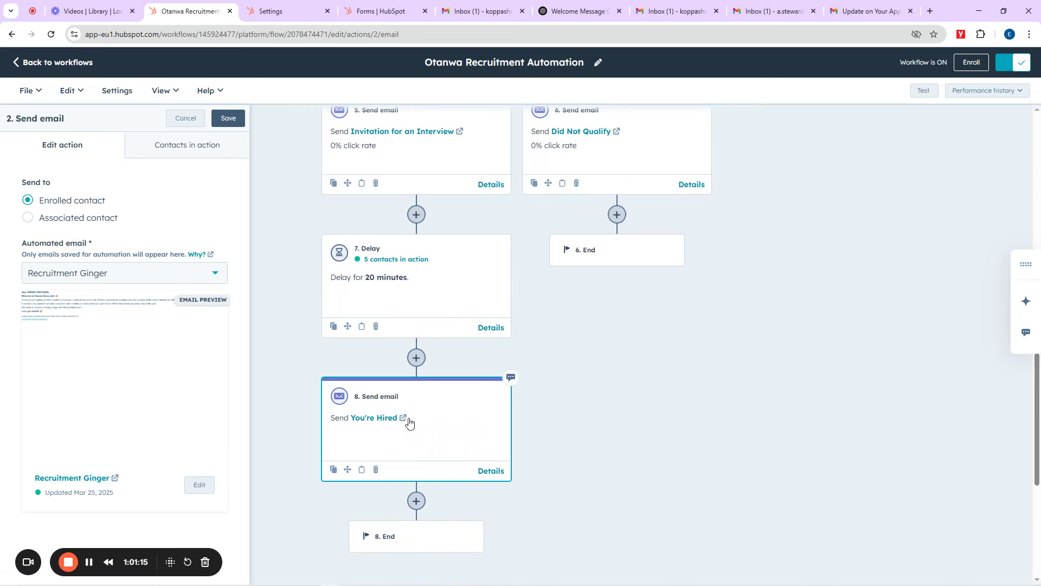